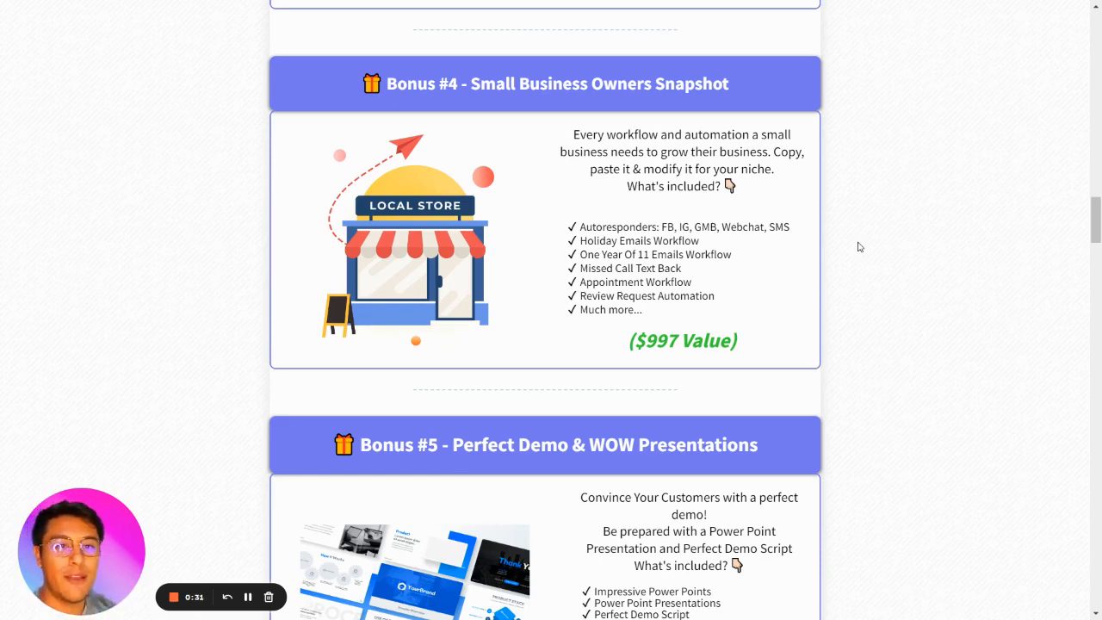
Review Podium's pricing plans and try its website chat widget for comparison.
key(ctrl+Tab)
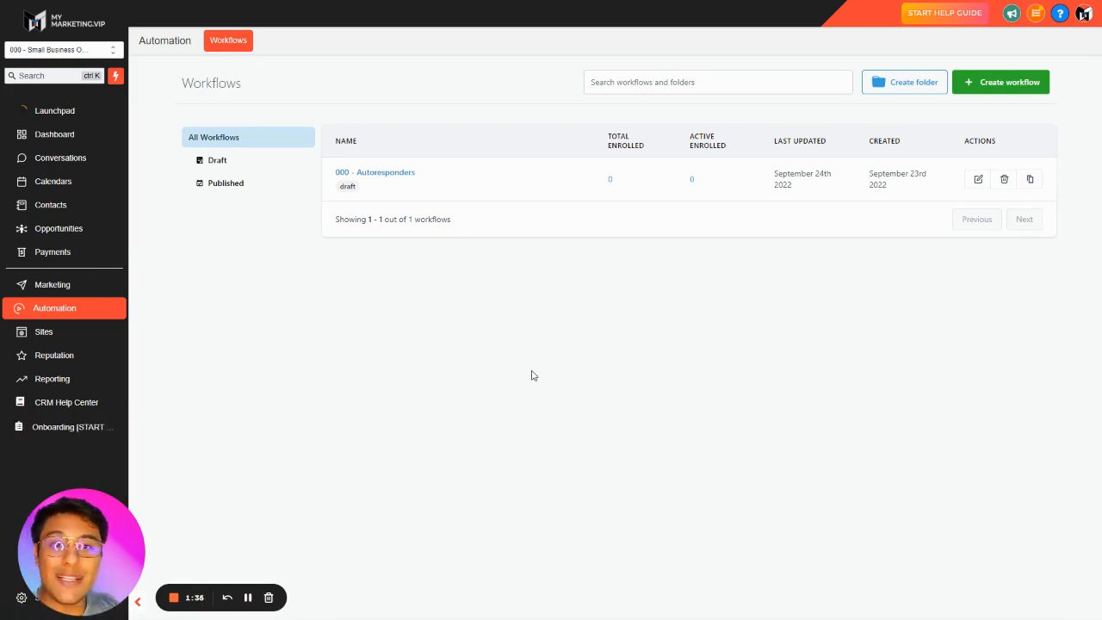
key(ctrl+Tab)
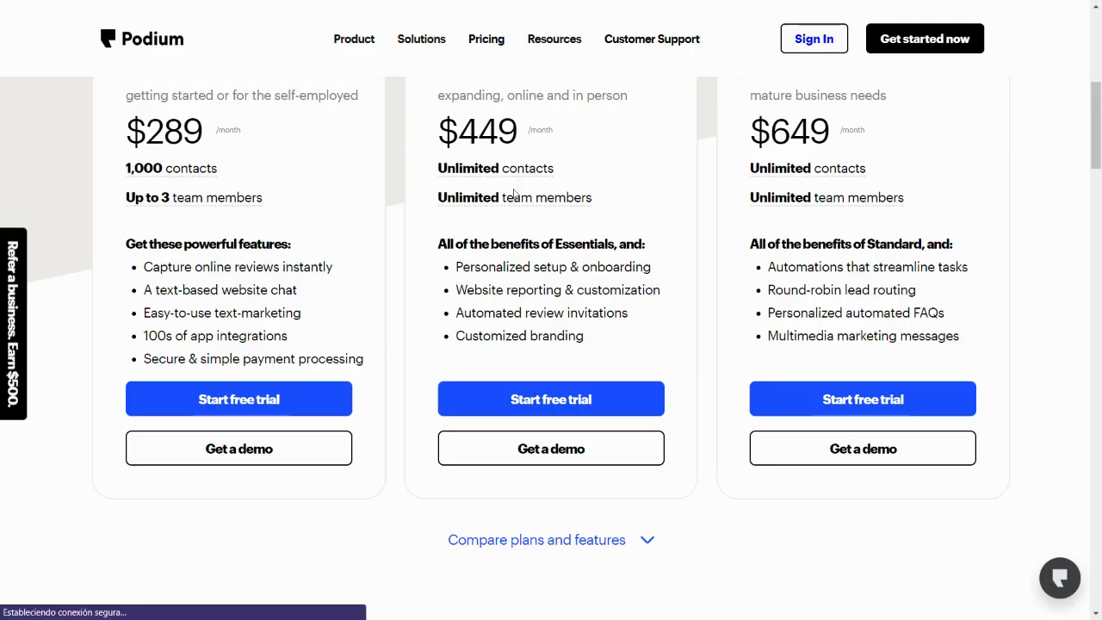
scroll(448, 153, up, 1)
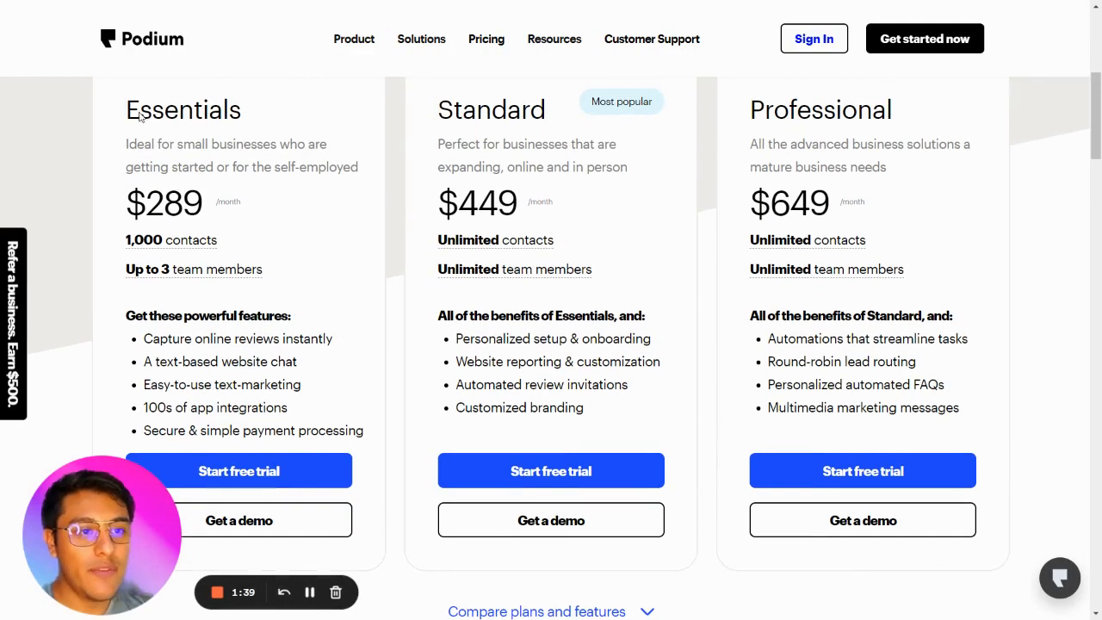
scroll(225, 125, down, 1)
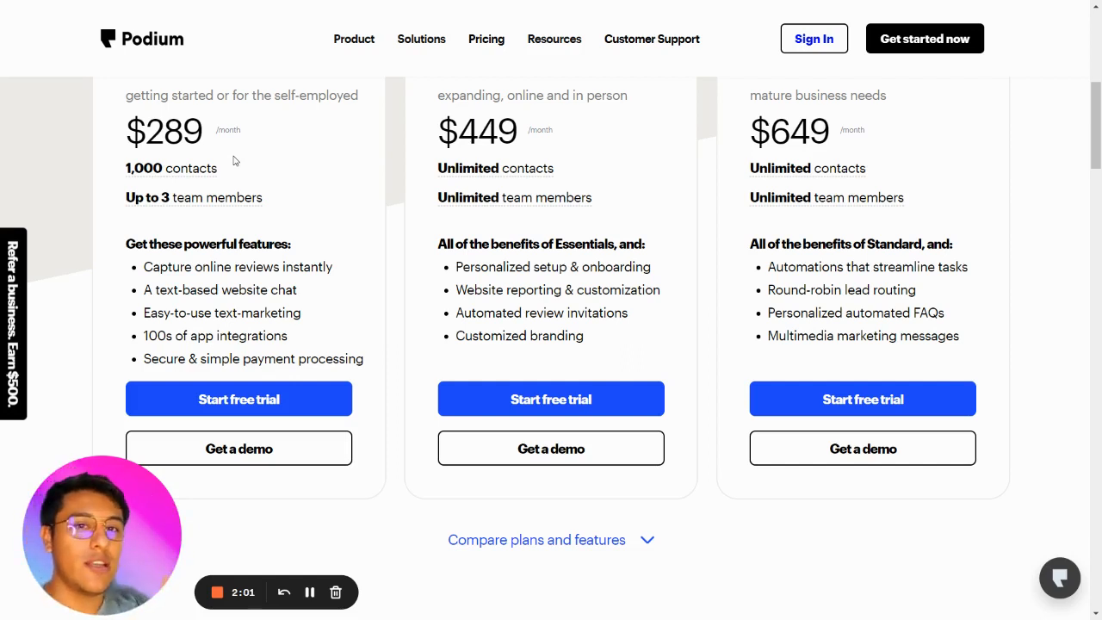
scroll(234, 160, up, 1)
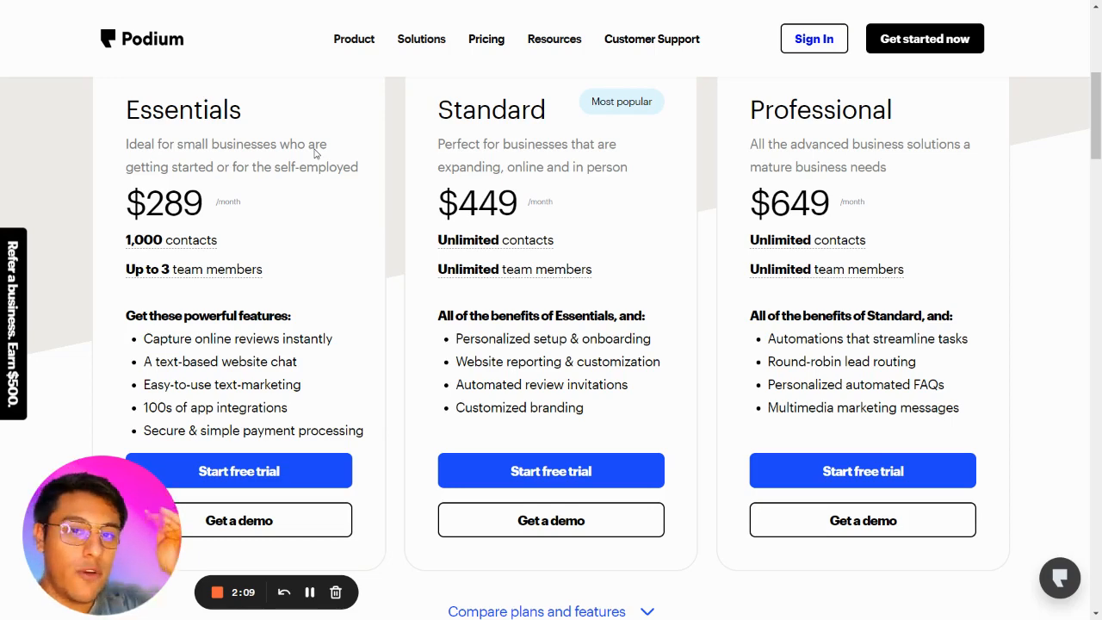
scroll(315, 153, down, 1)
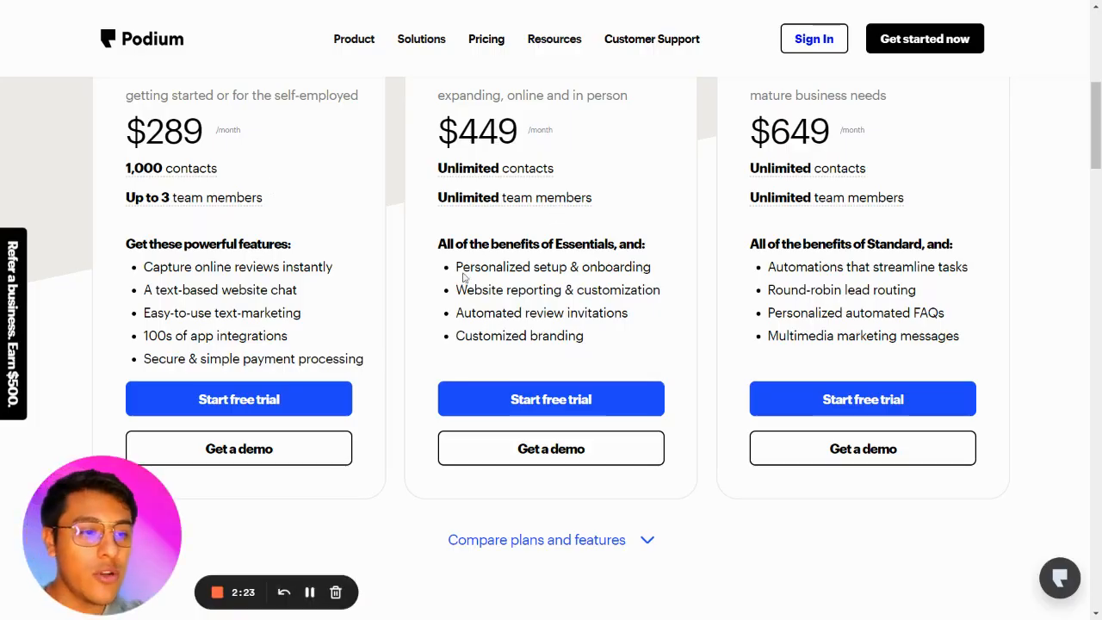
click(1060, 575)
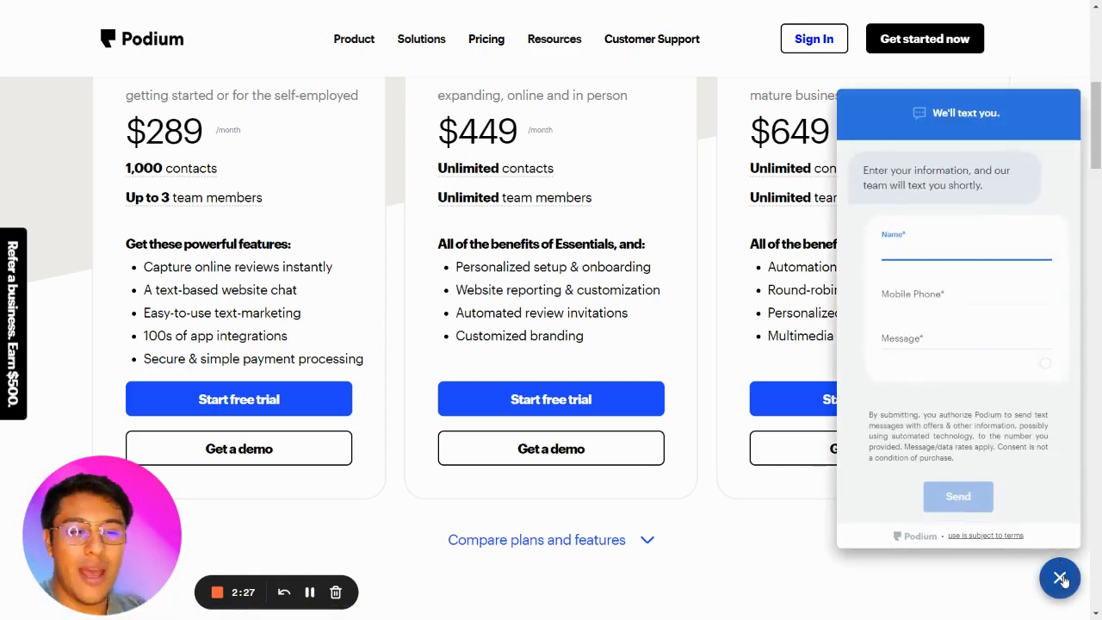
click(1062, 578)
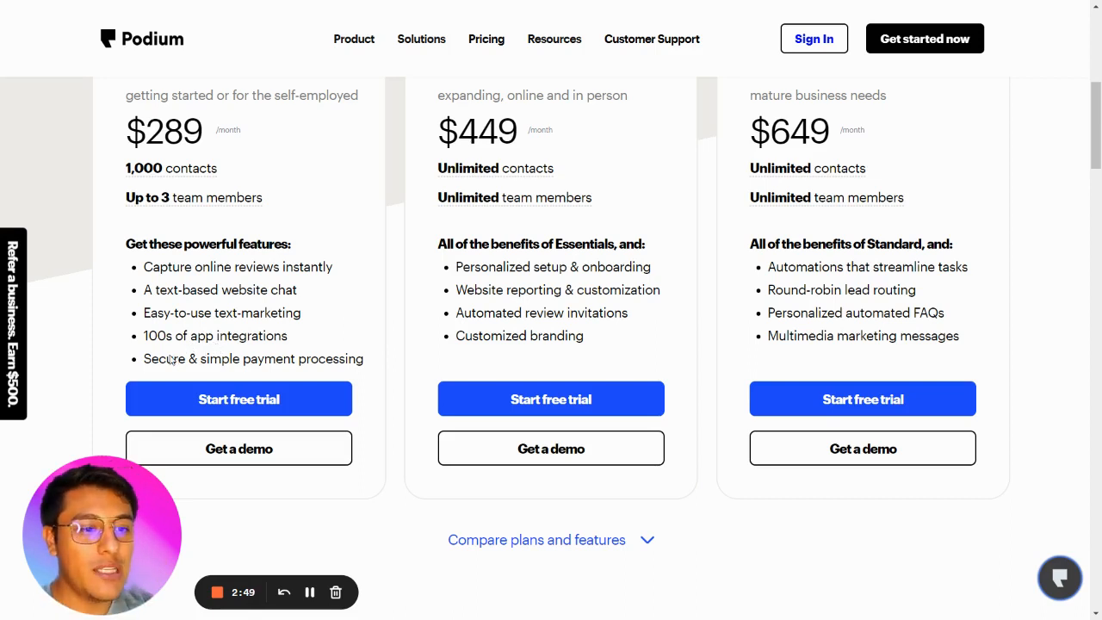
key(ctrl+Tab)
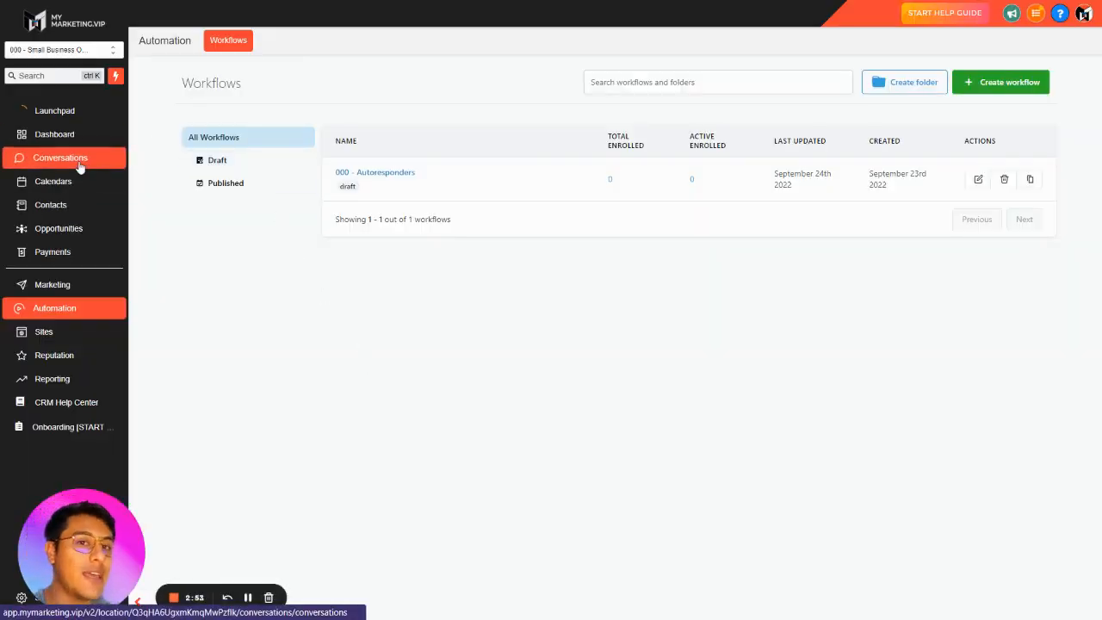
Open Birdeye's pricing page to compare its plans and features.
key(ctrl+Tab)
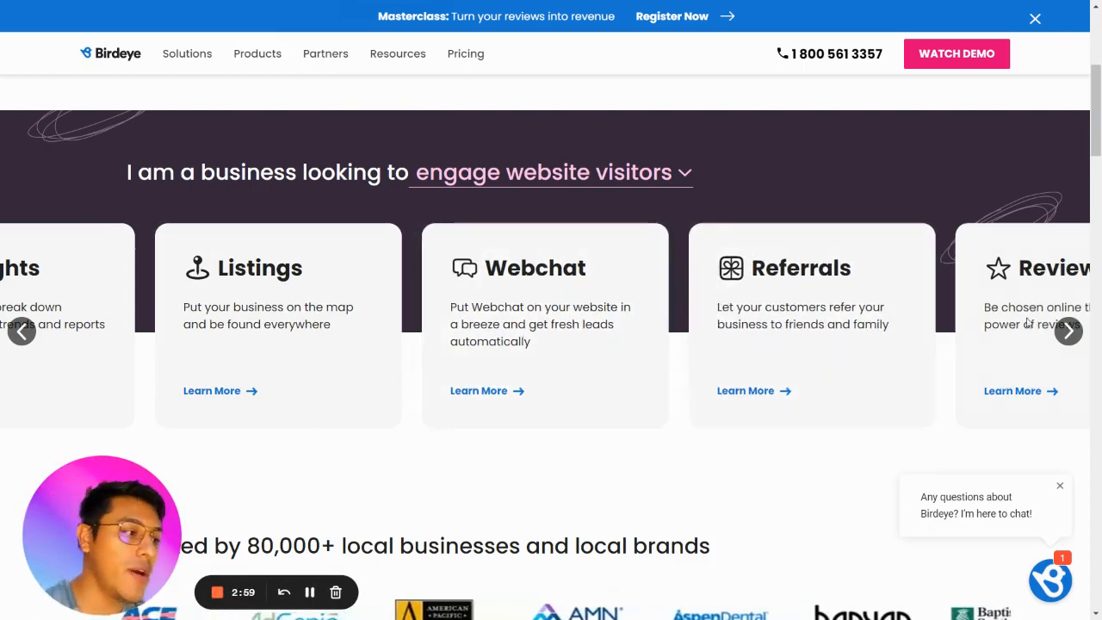
click(458, 56)
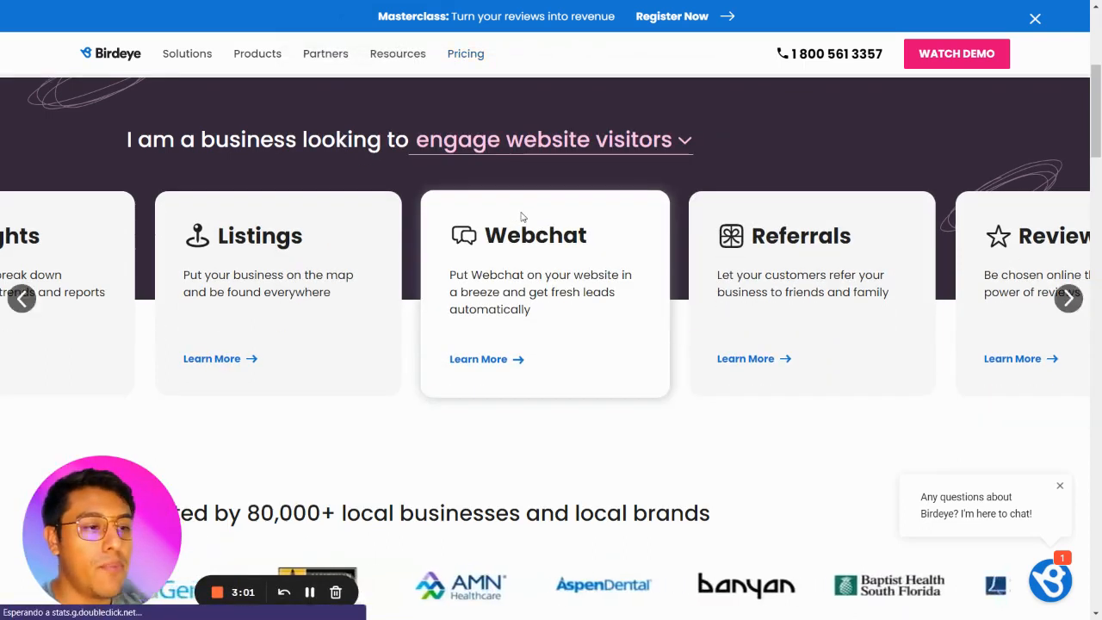
click(462, 54)
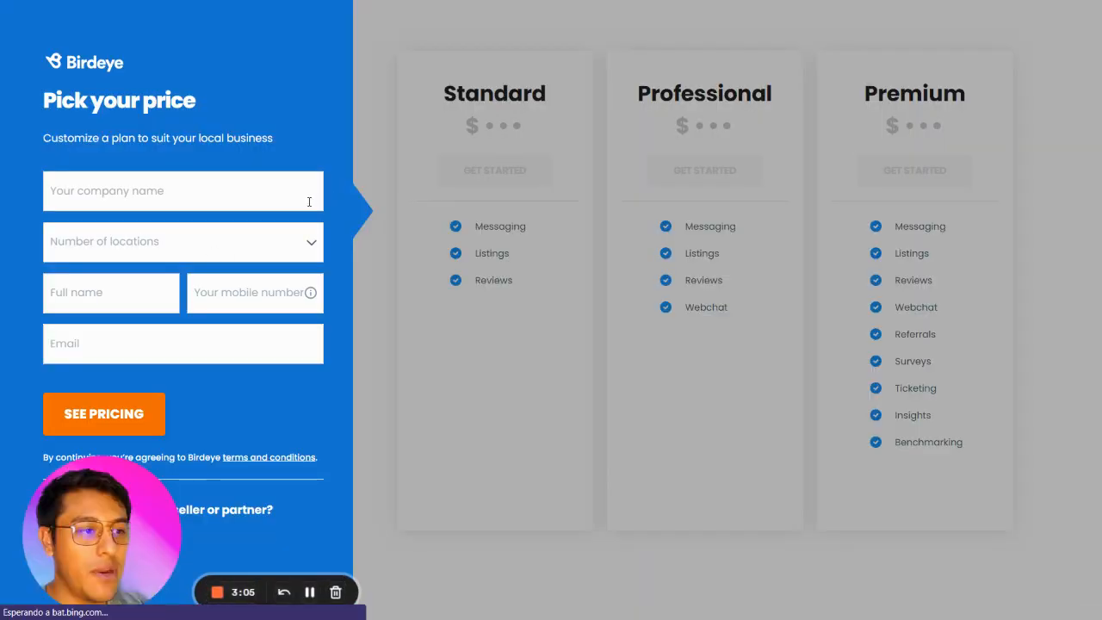
click(224, 199)
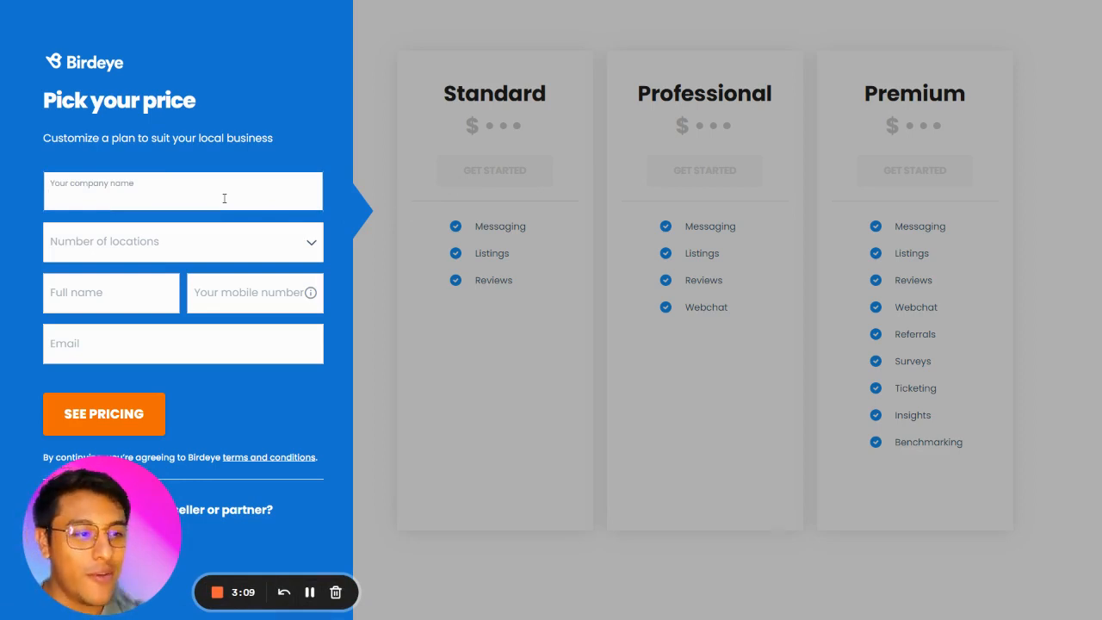
Open the 000 - Autoresponders workflow and add a Customer Replied workflow trigger.
key(ctrl+shift+Tab)
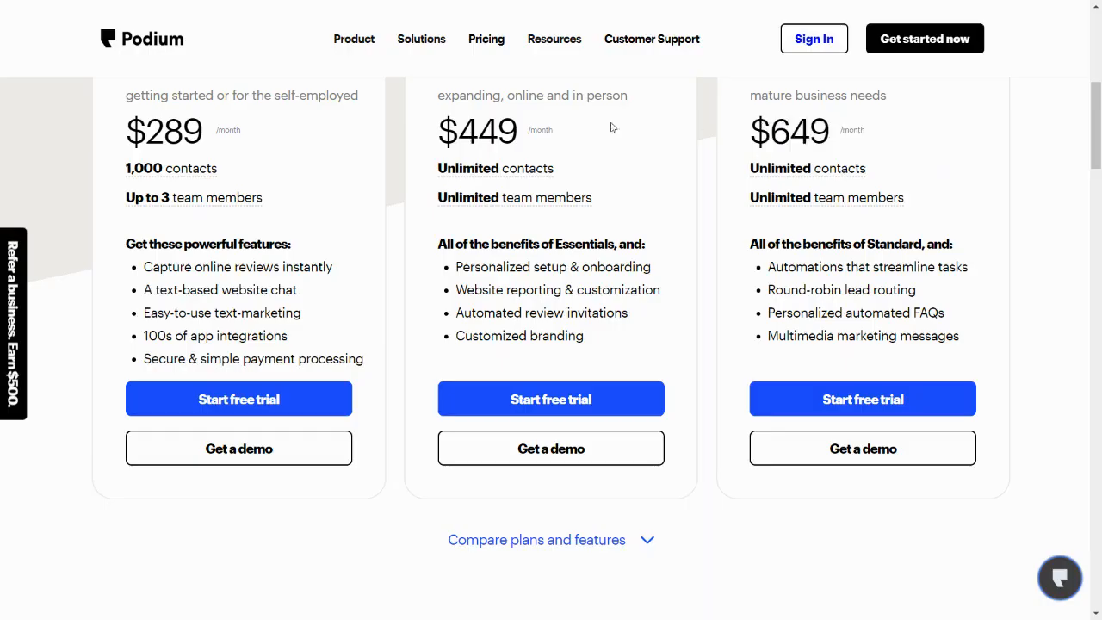
scroll(274, 176, up, 1)
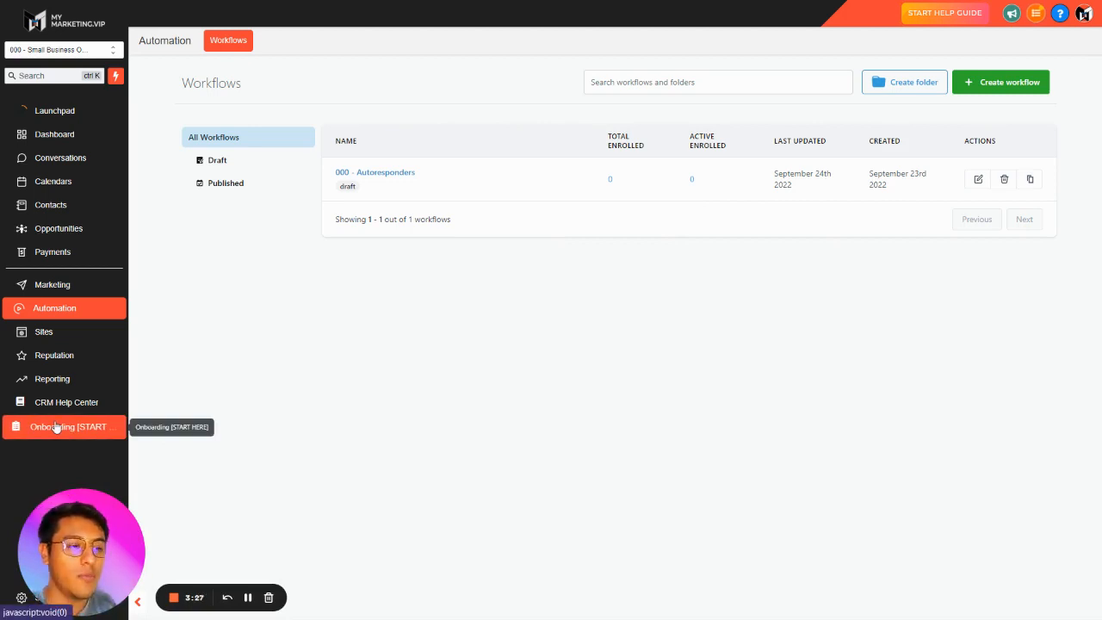
key(ctrl+Tab)
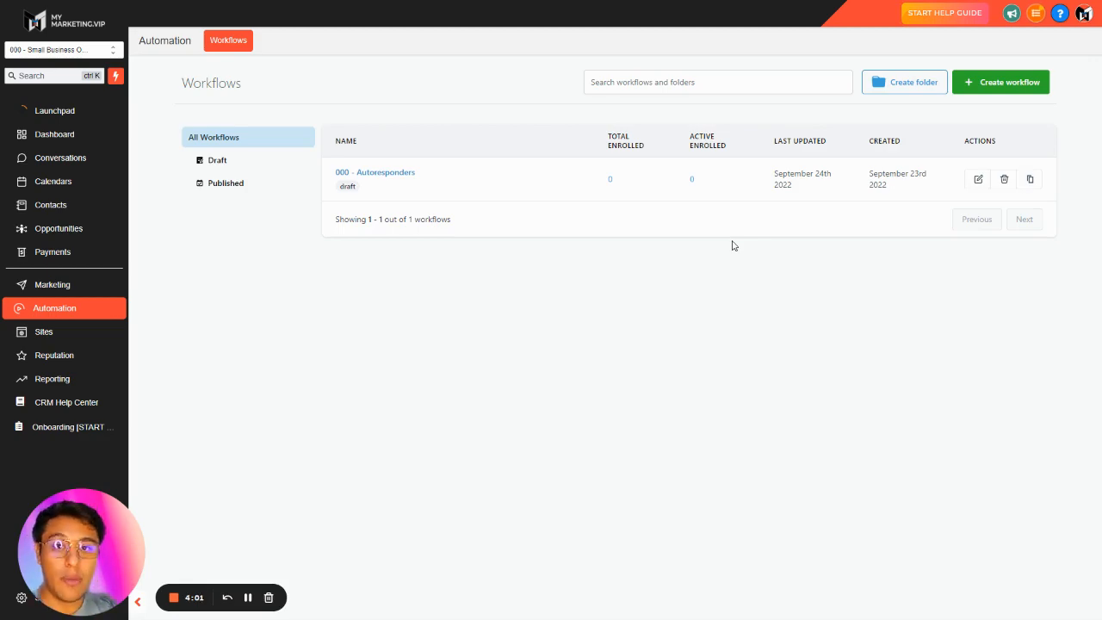
click(388, 174)
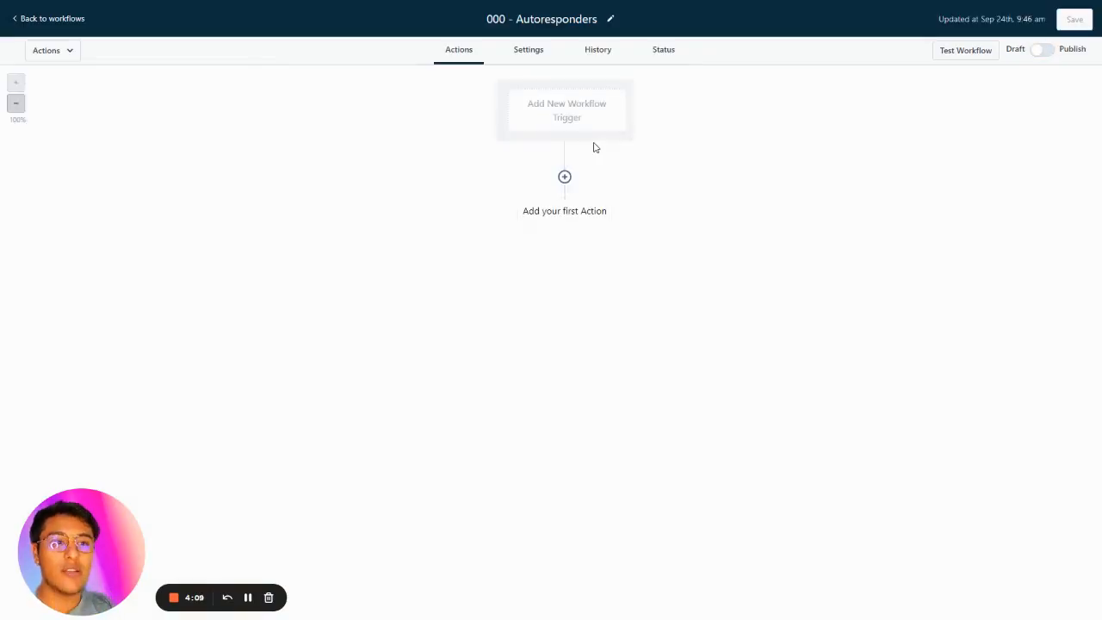
click(561, 115)
click(814, 79)
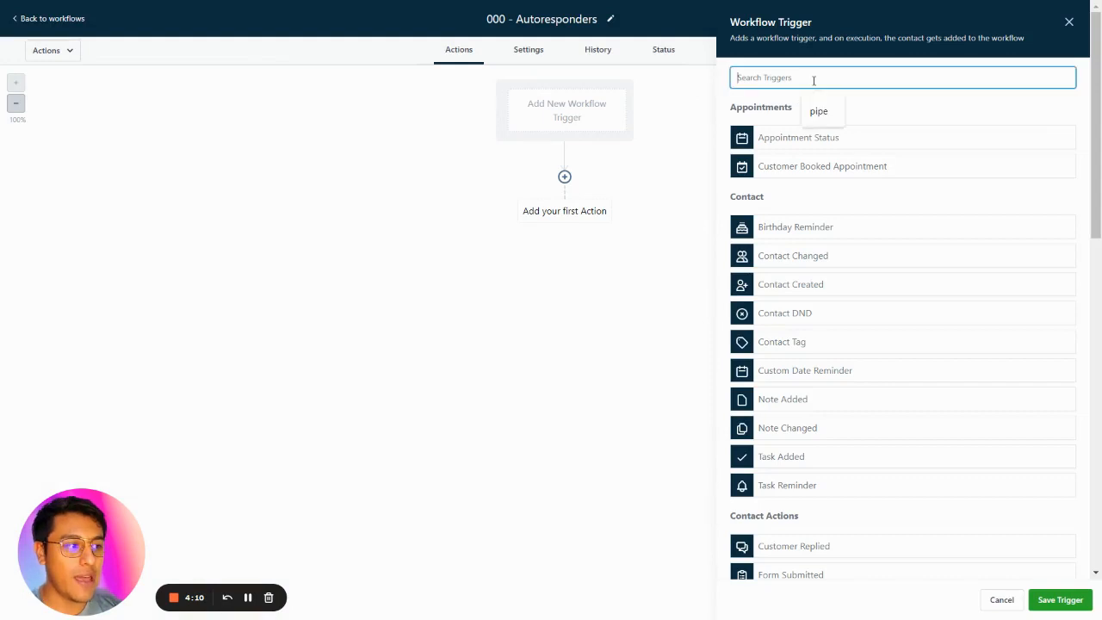
text(customer re)
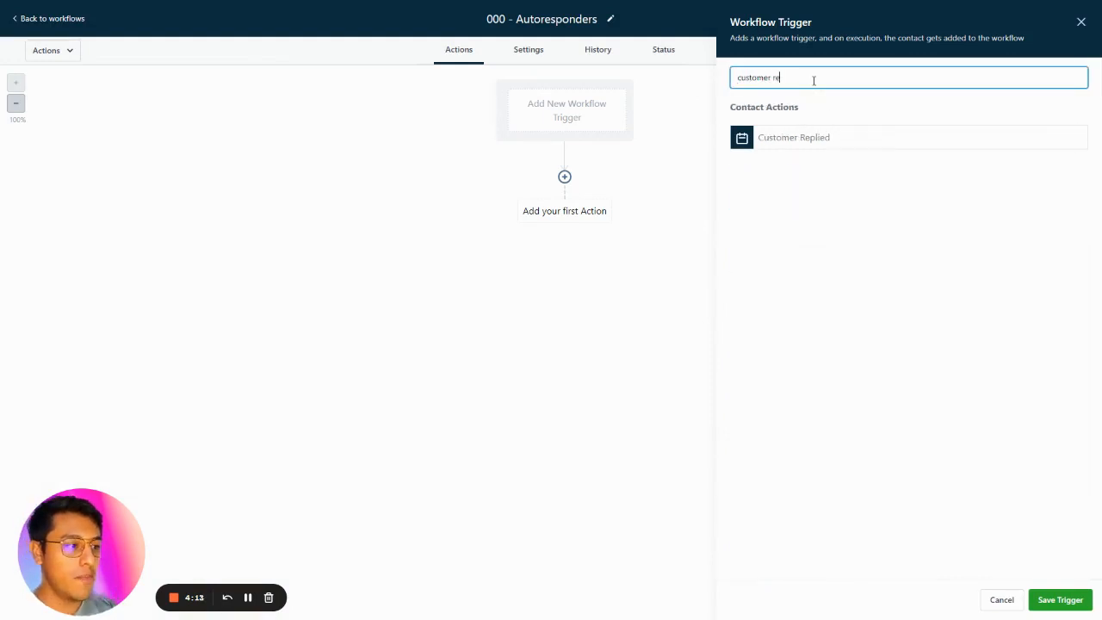
click(794, 133)
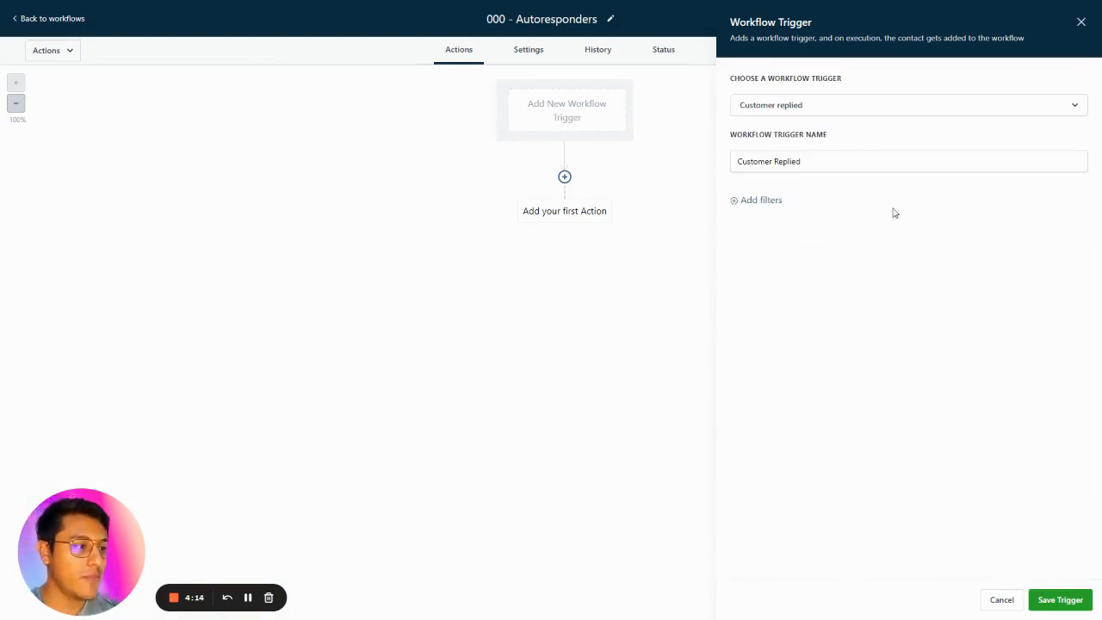
Filter the trigger by Reply channel set to Chat Widget and save the trigger.
click(851, 163)
click(777, 201)
click(787, 218)
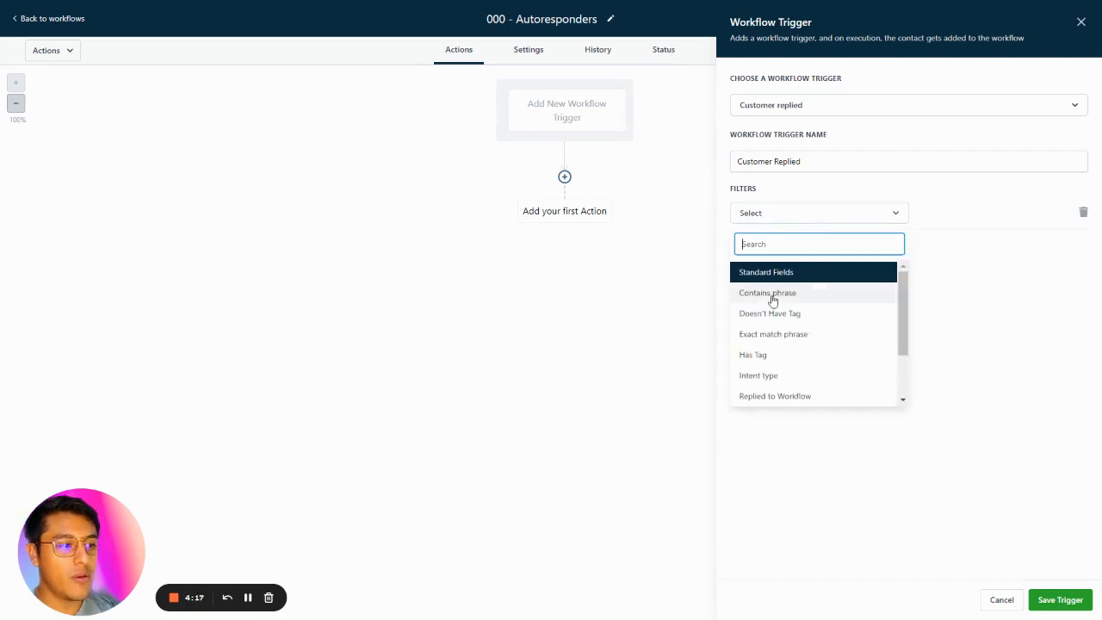
scroll(782, 340, down, 2)
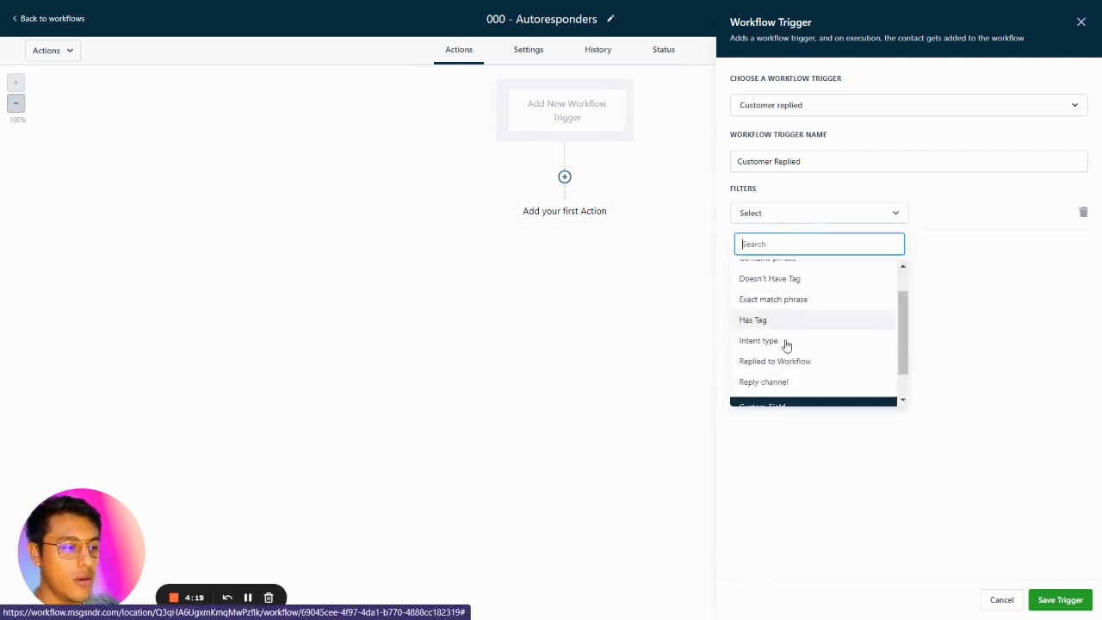
click(777, 350)
click(934, 214)
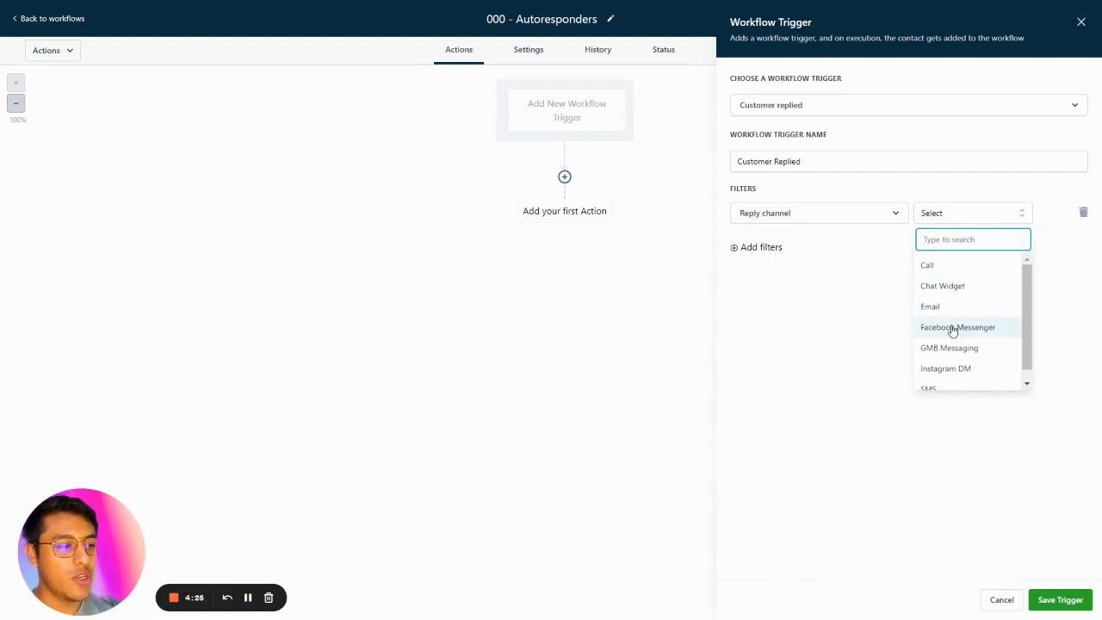
scroll(964, 354, down, 1)
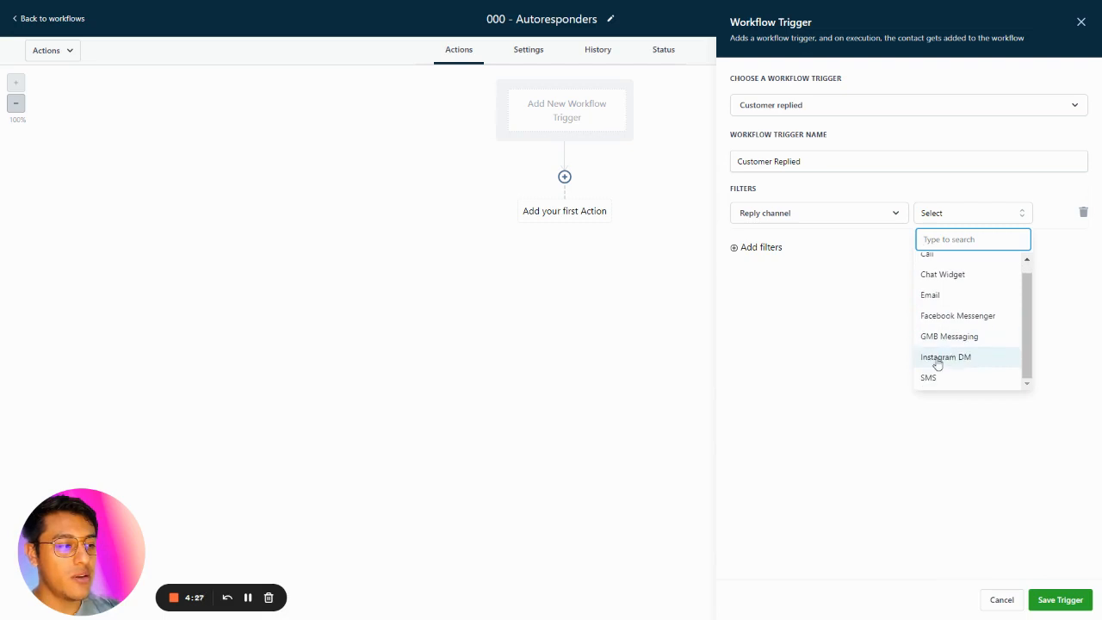
scroll(964, 303, up, 1)
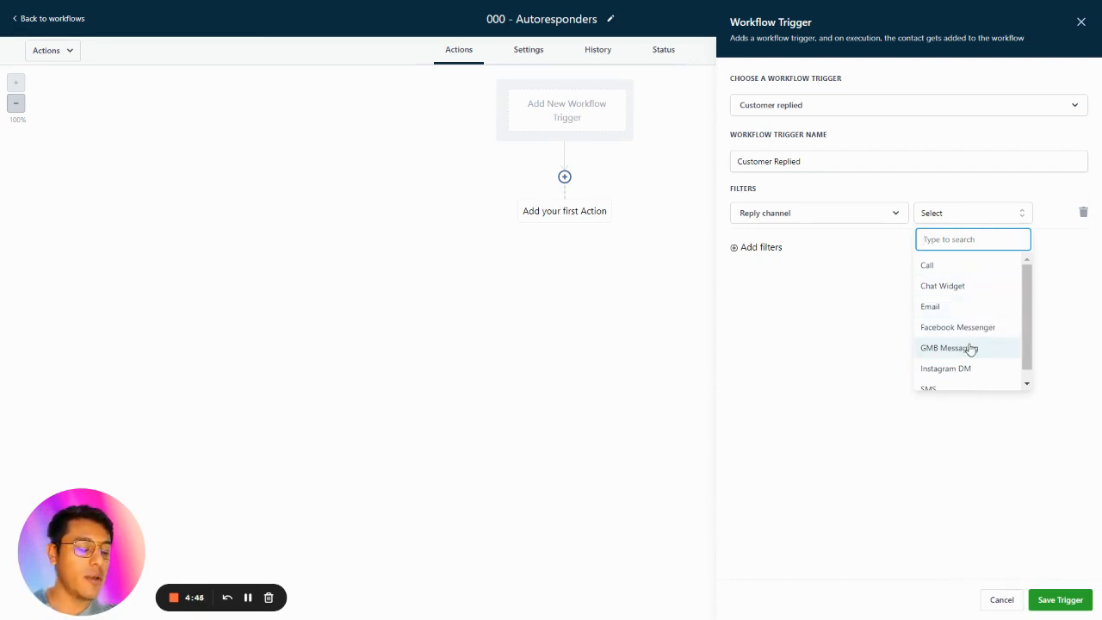
scroll(964, 354, down, 1)
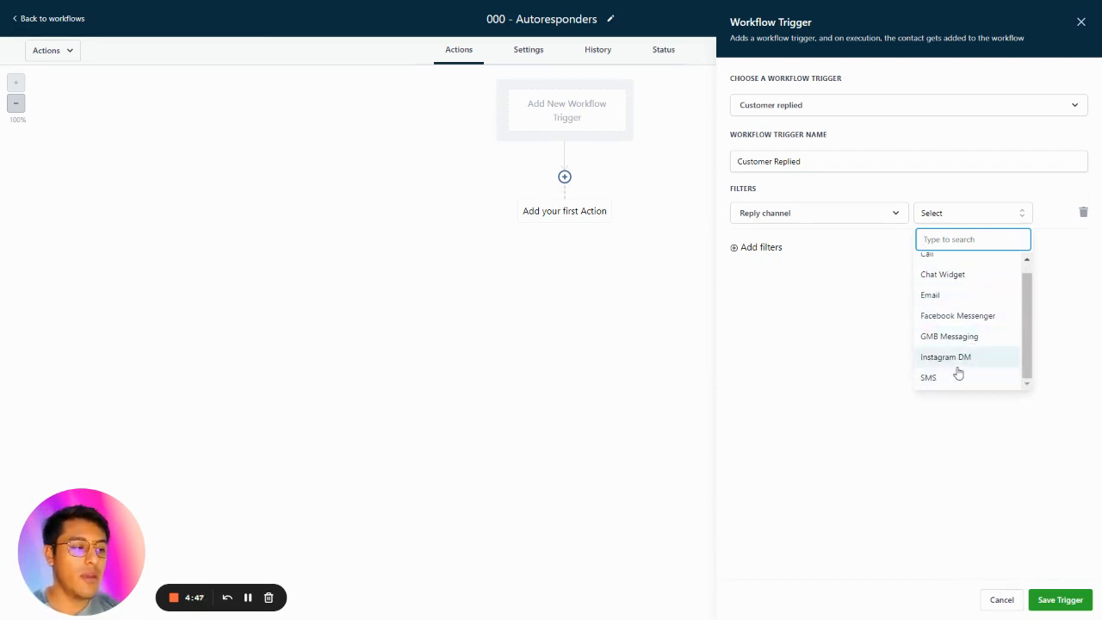
scroll(962, 357, up, 1)
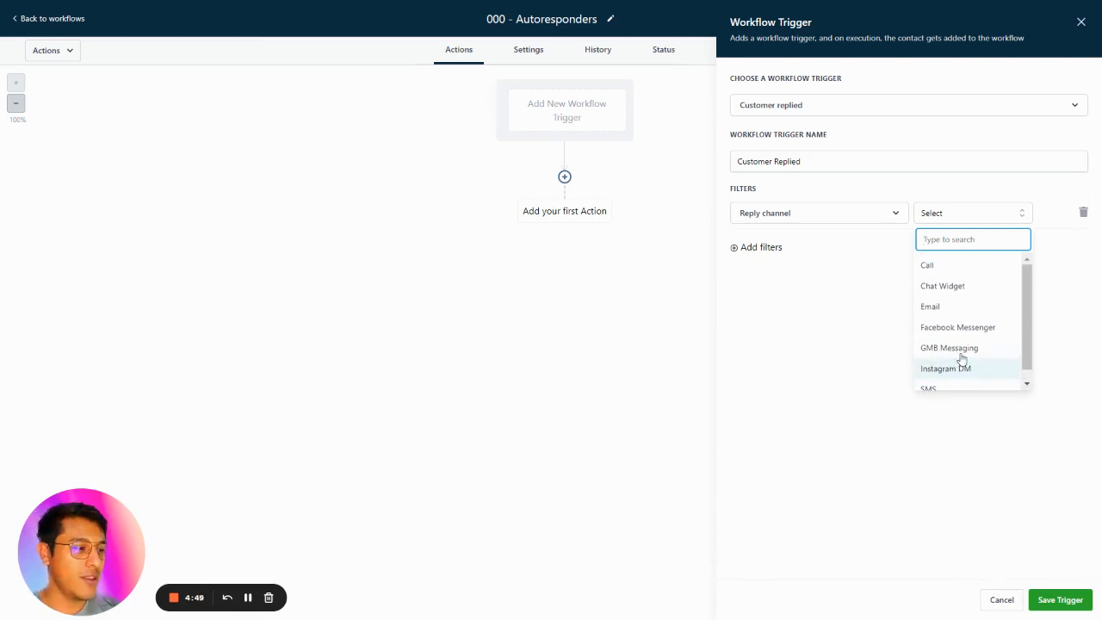
click(956, 292)
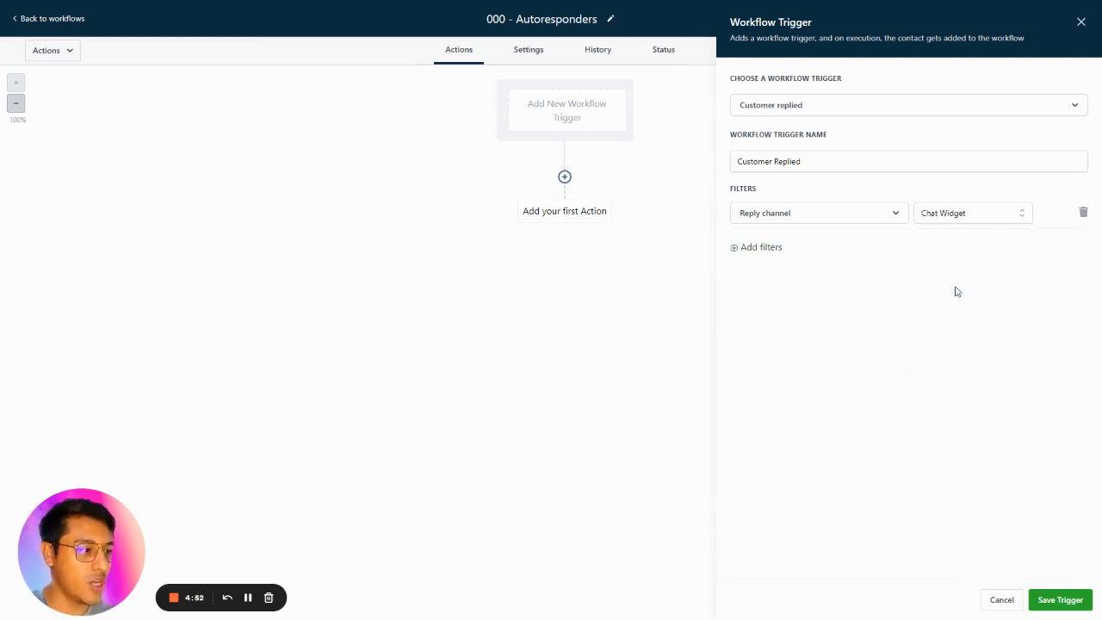
click(1061, 601)
Rename the trigger to Chat Widget and save it.
click(618, 119)
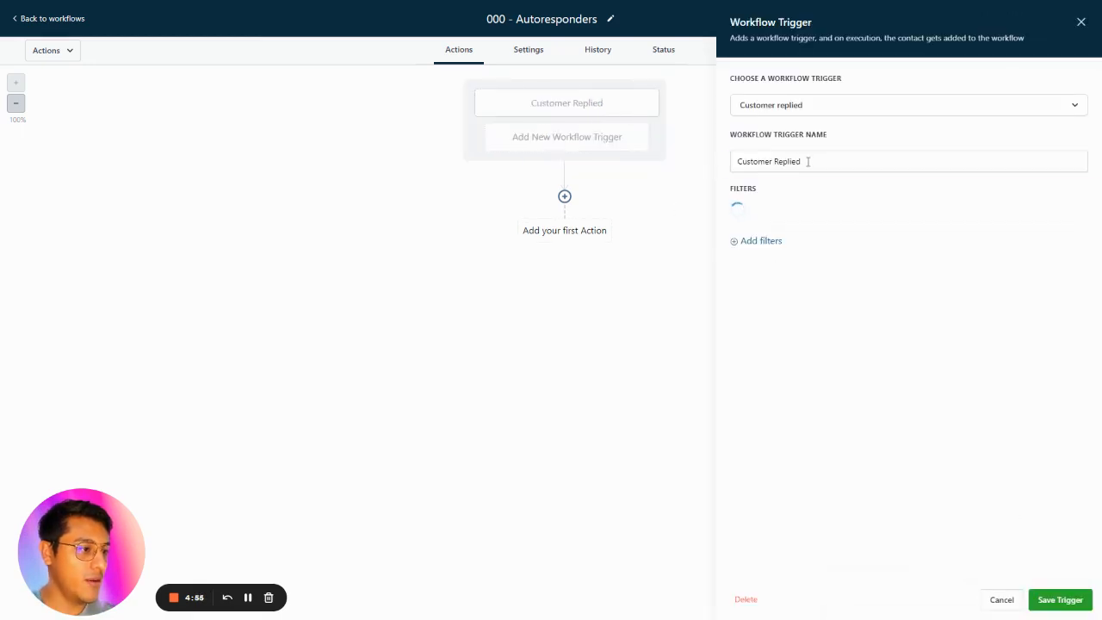
triple_click(808, 161)
text(Chat W)
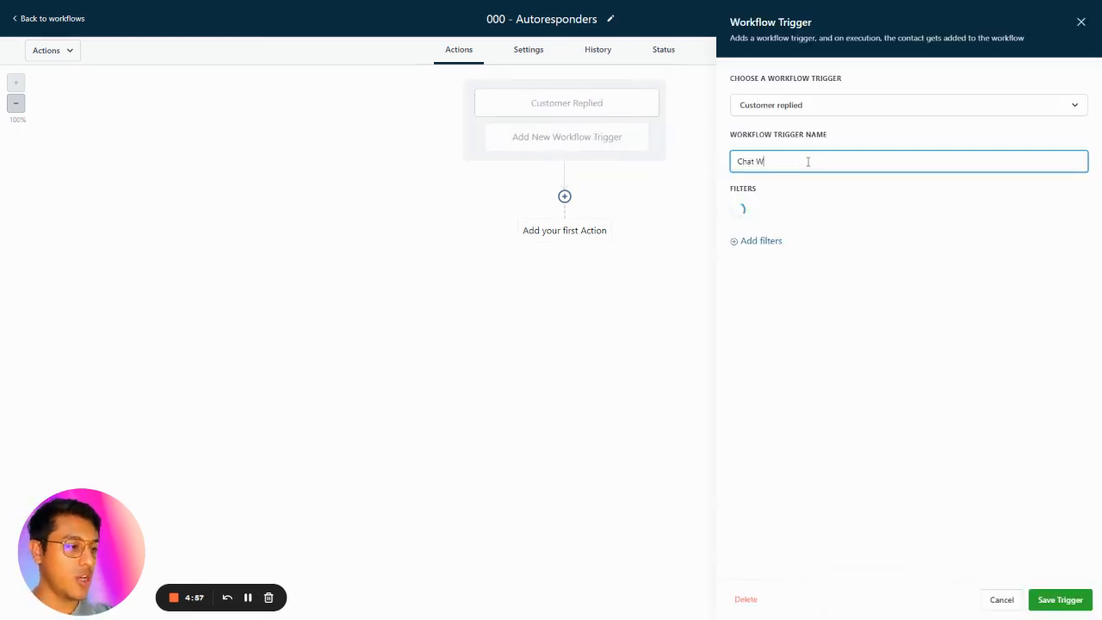
text(idget)
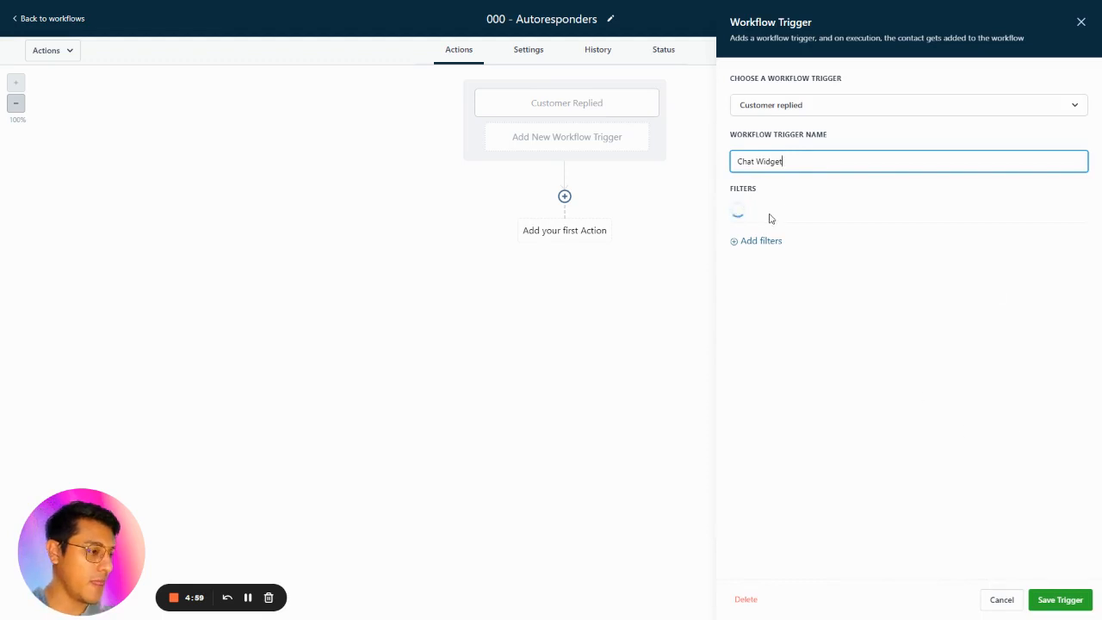
click(1062, 600)
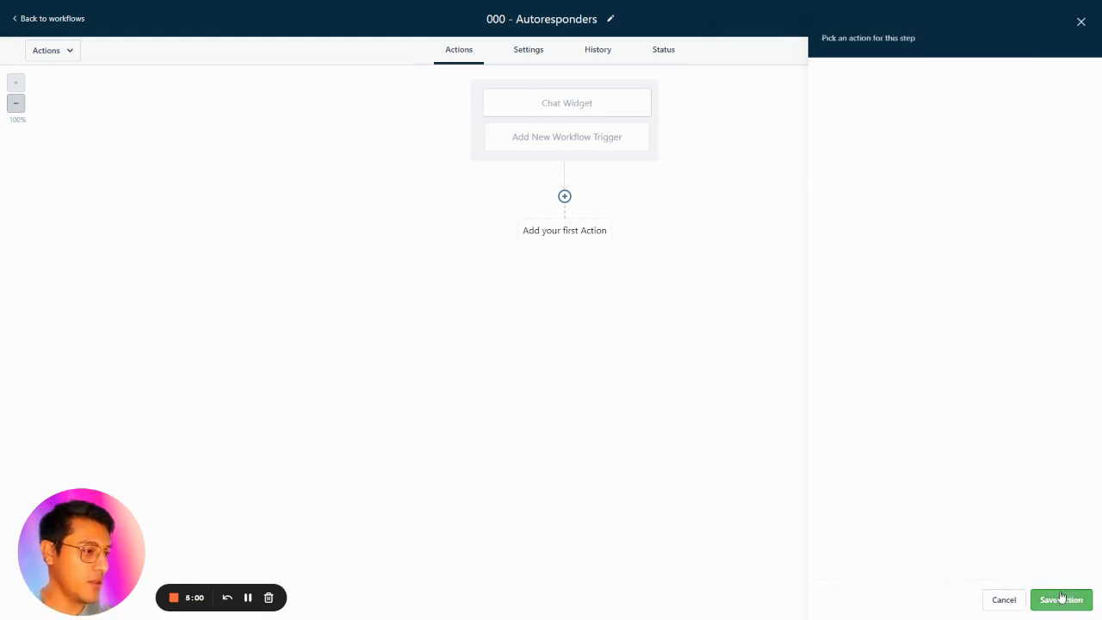
Start adding another workflow trigger and search the trigger list for customer.
click(583, 137)
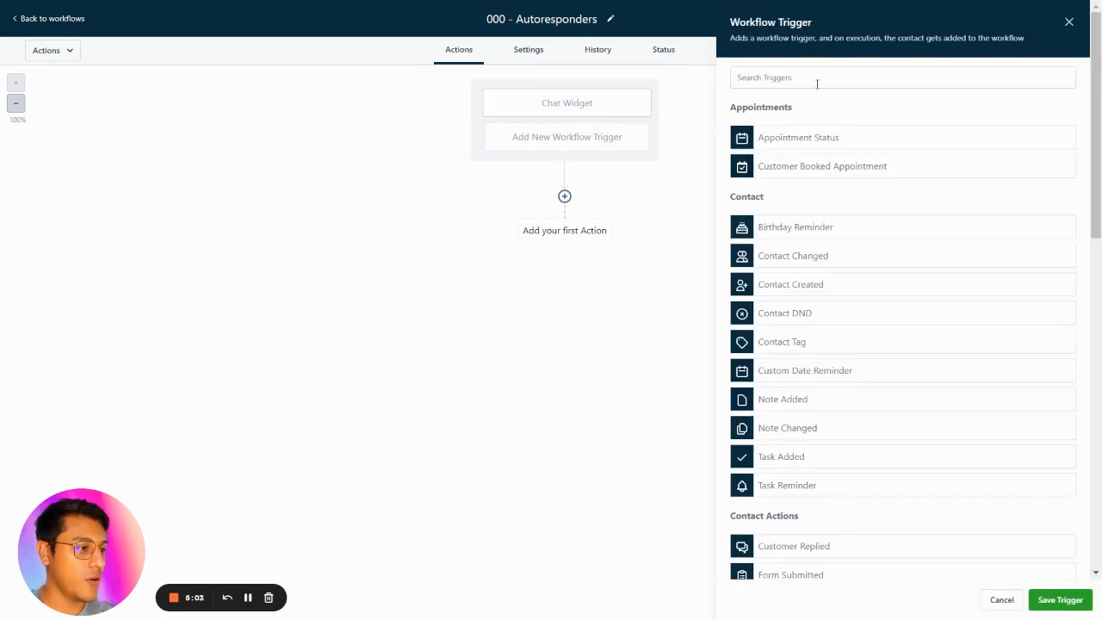
click(817, 79)
text(customer)
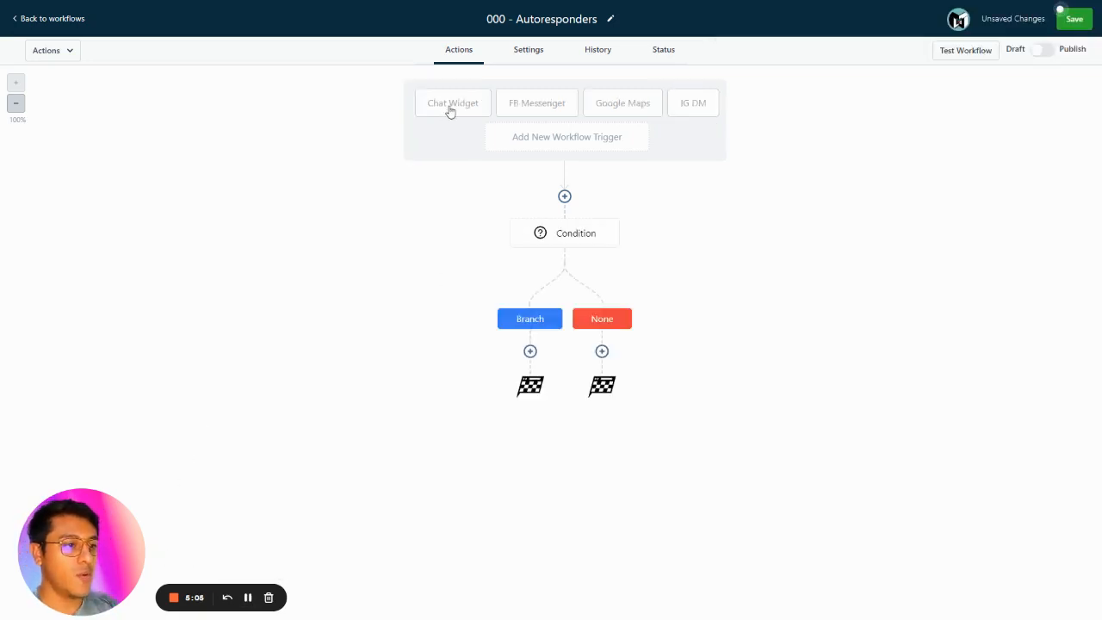
Review the settings of the Chat Widget, FB Messenger and Google Maps triggers.
click(454, 107)
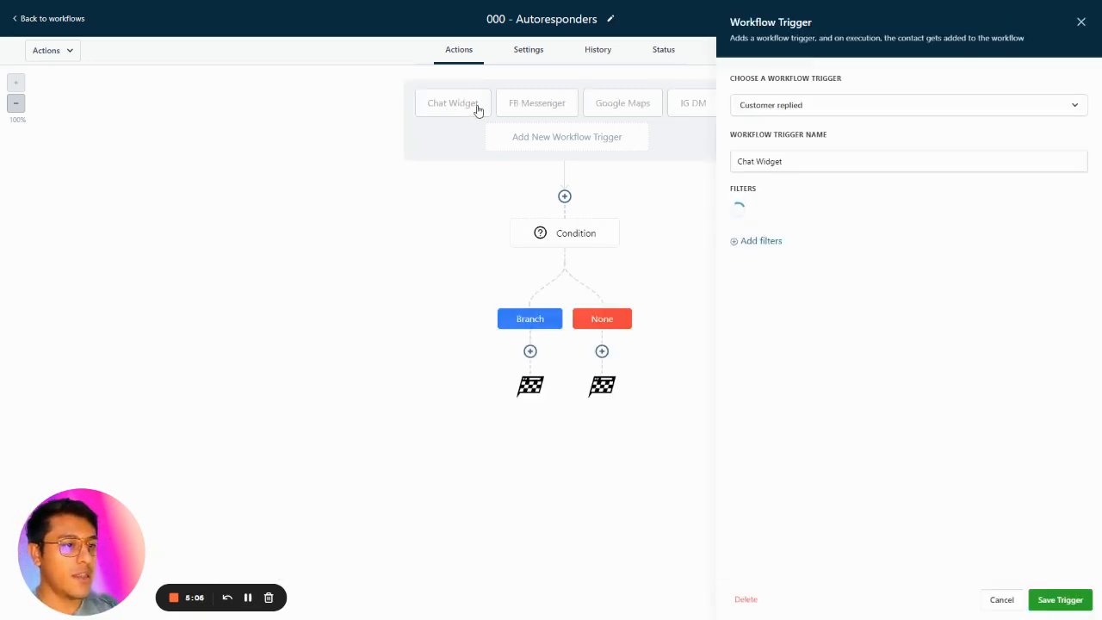
click(524, 102)
click(622, 104)
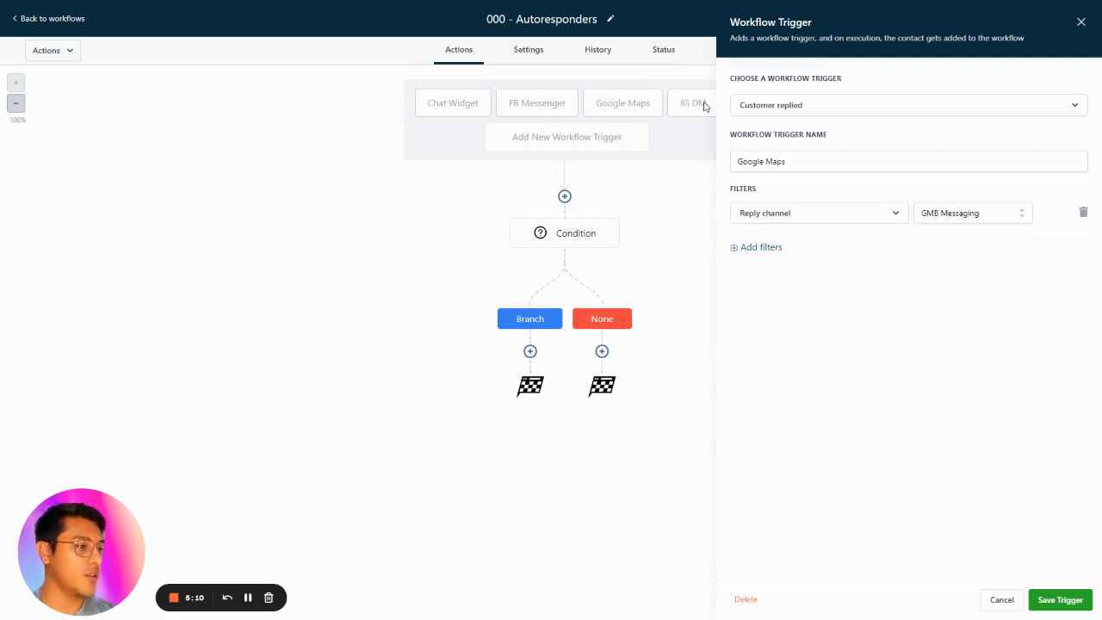
click(1081, 23)
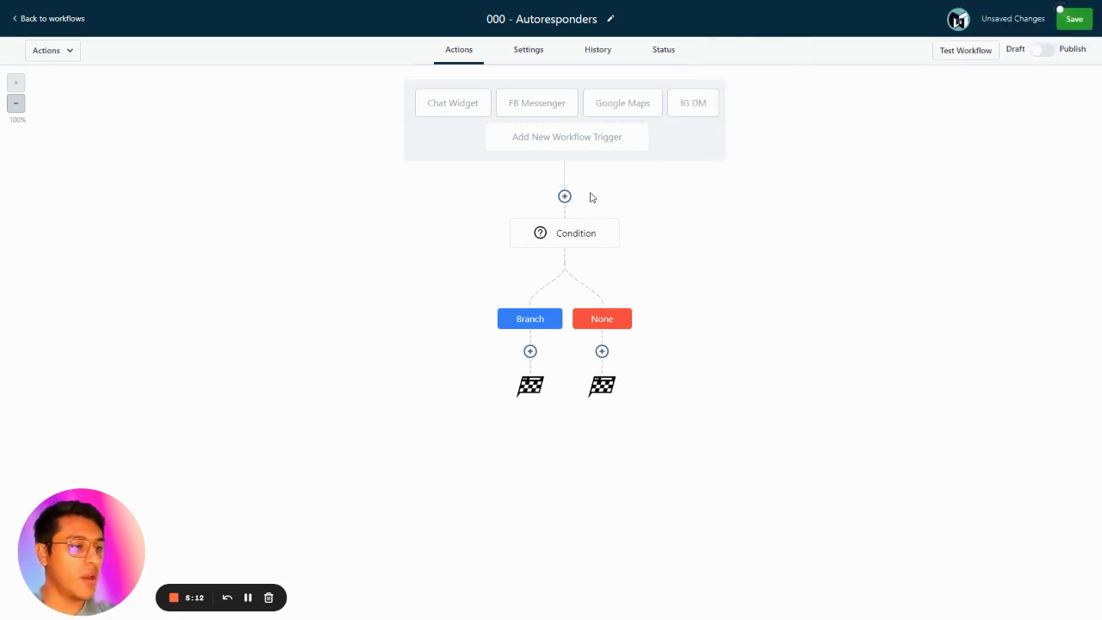
Rename the Condition step to New Lead and save it.
click(567, 234)
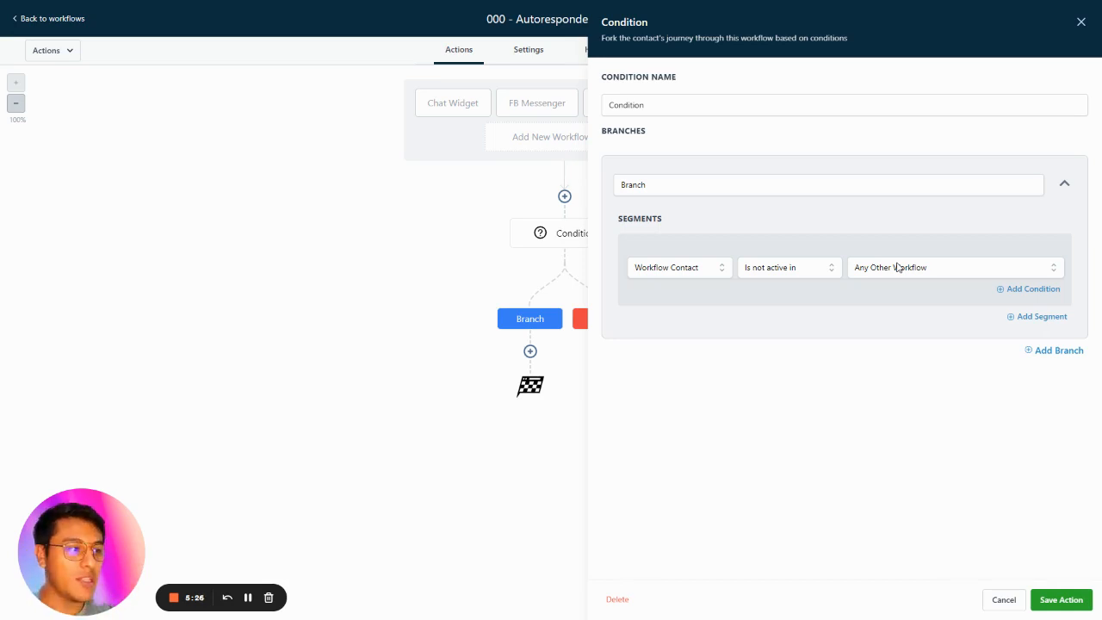
click(1062, 601)
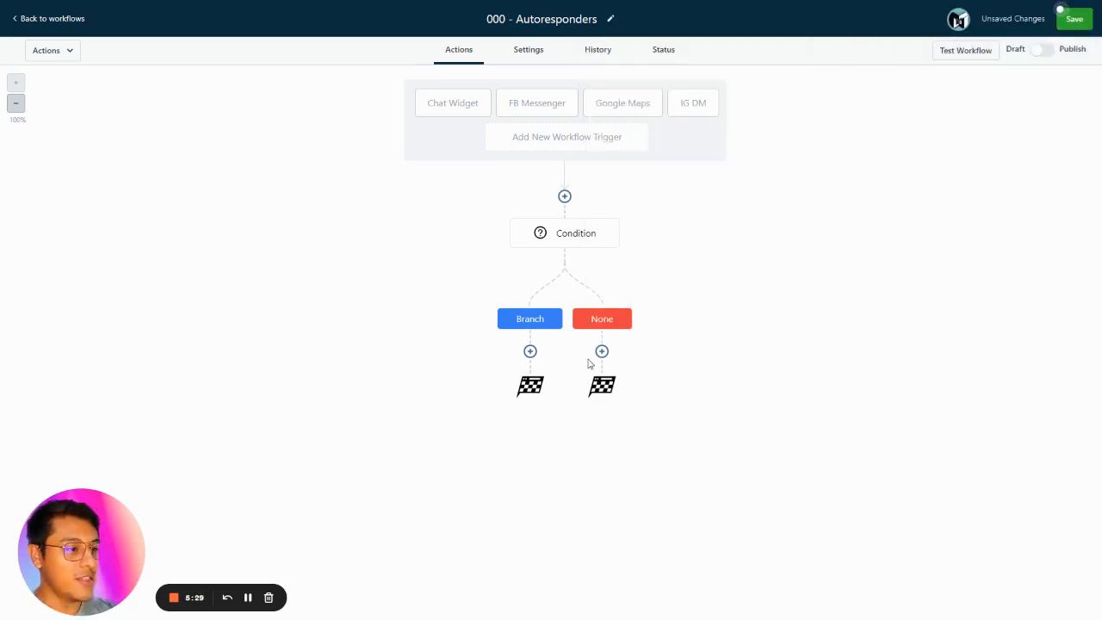
click(531, 352)
click(586, 243)
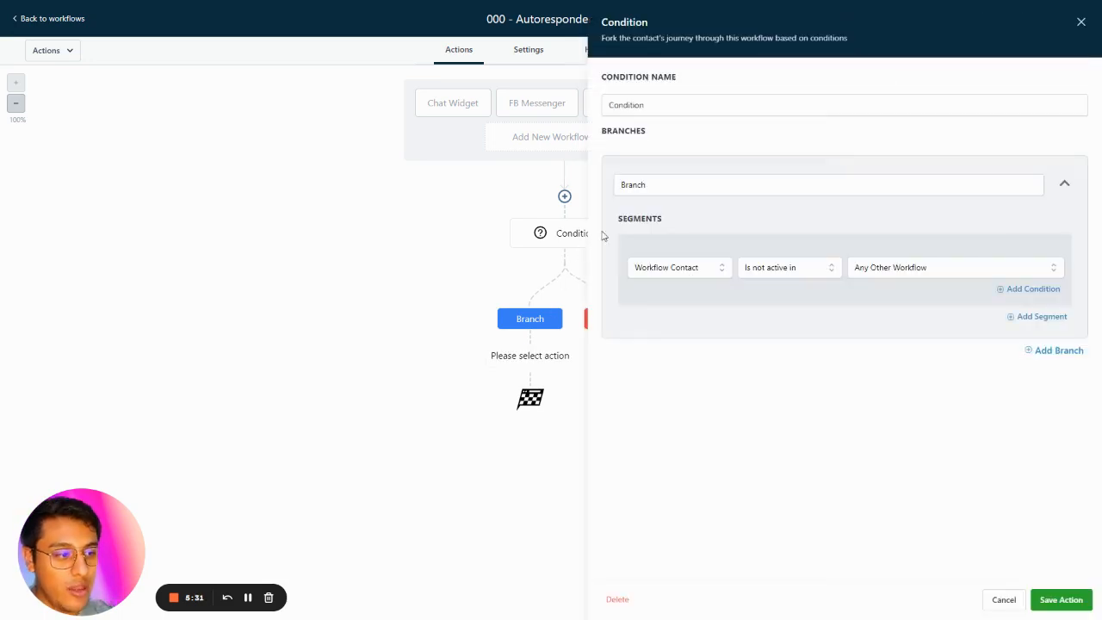
triple_click(676, 113)
text(New)
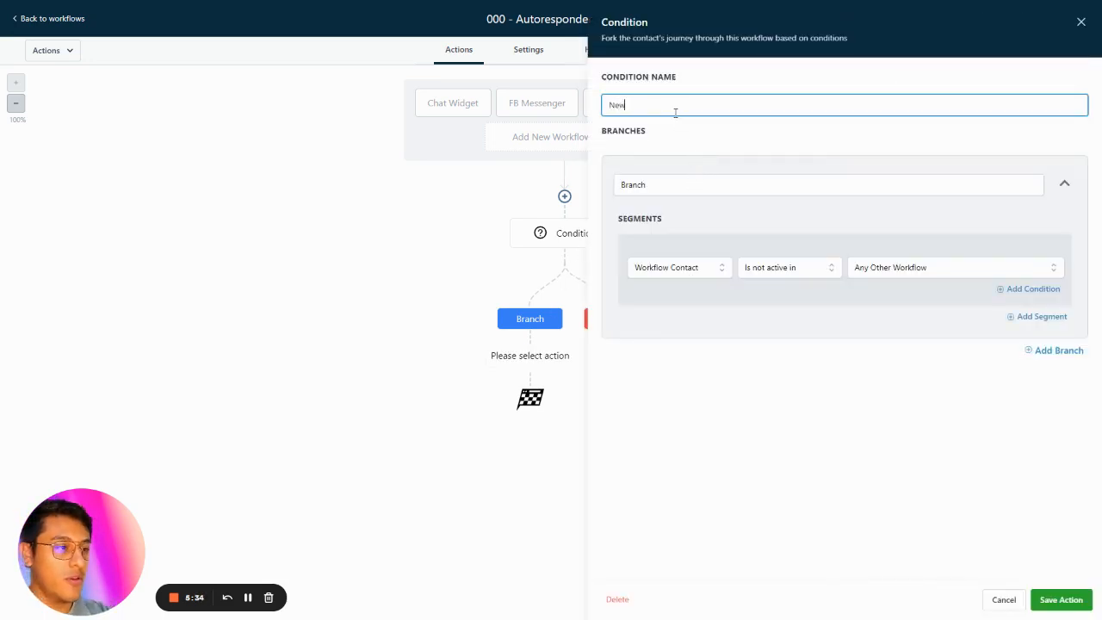
text( Lead)
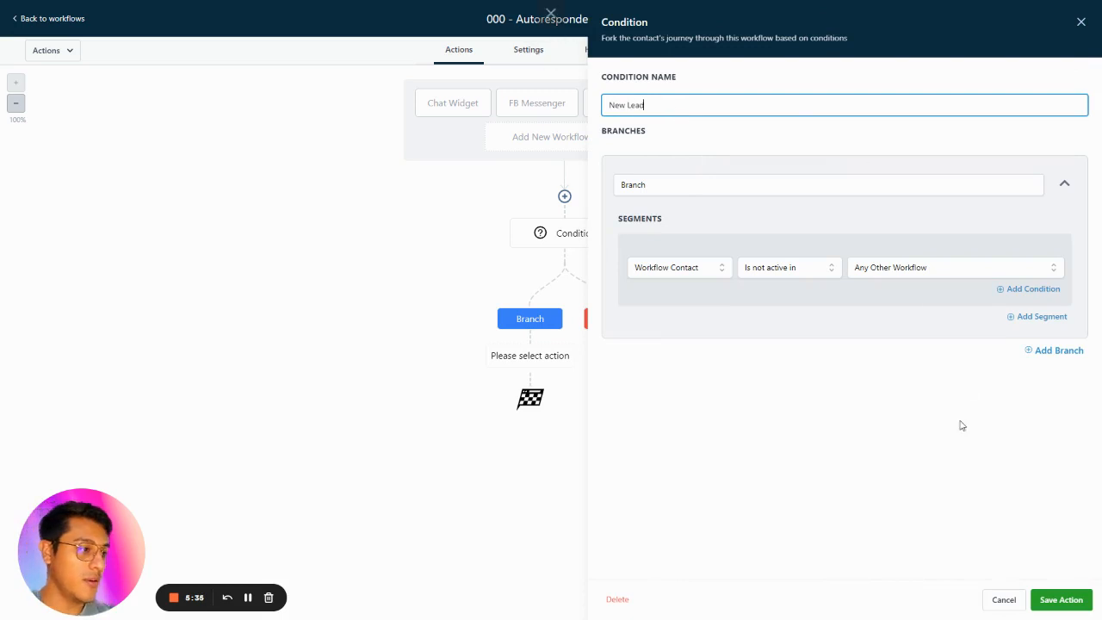
click(1062, 600)
Add an Add To Notes action on the Branch path.
click(530, 352)
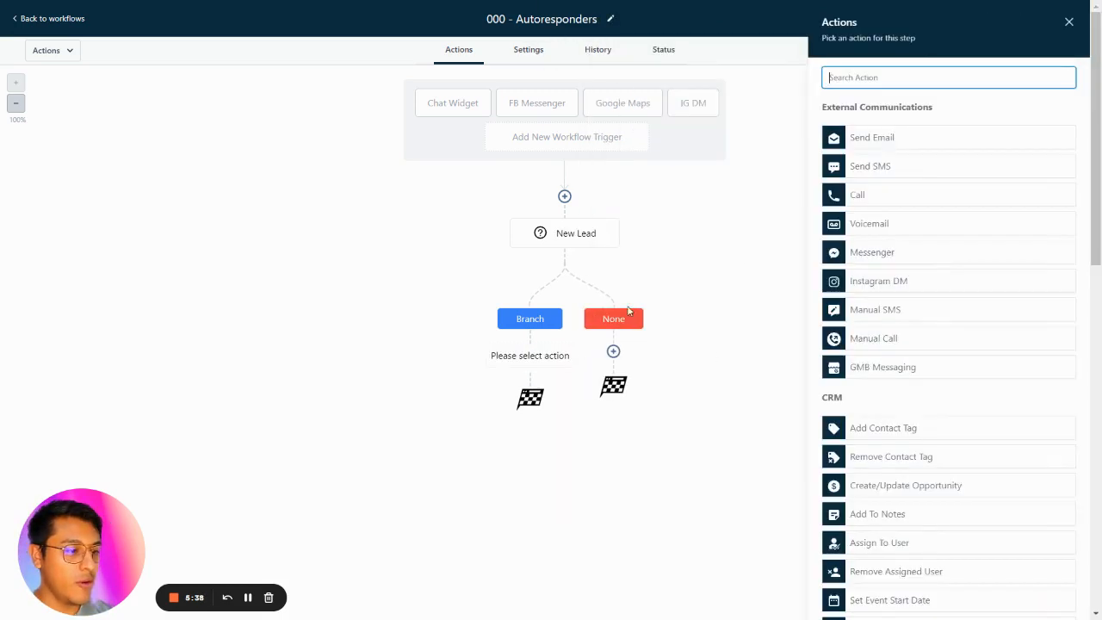
text(add)
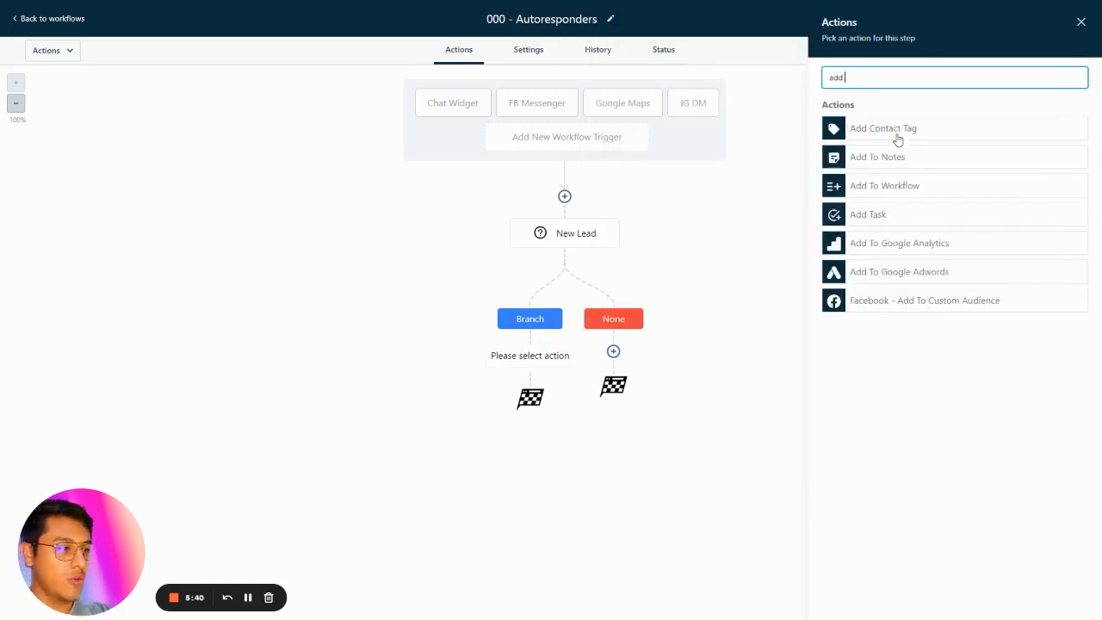
click(900, 157)
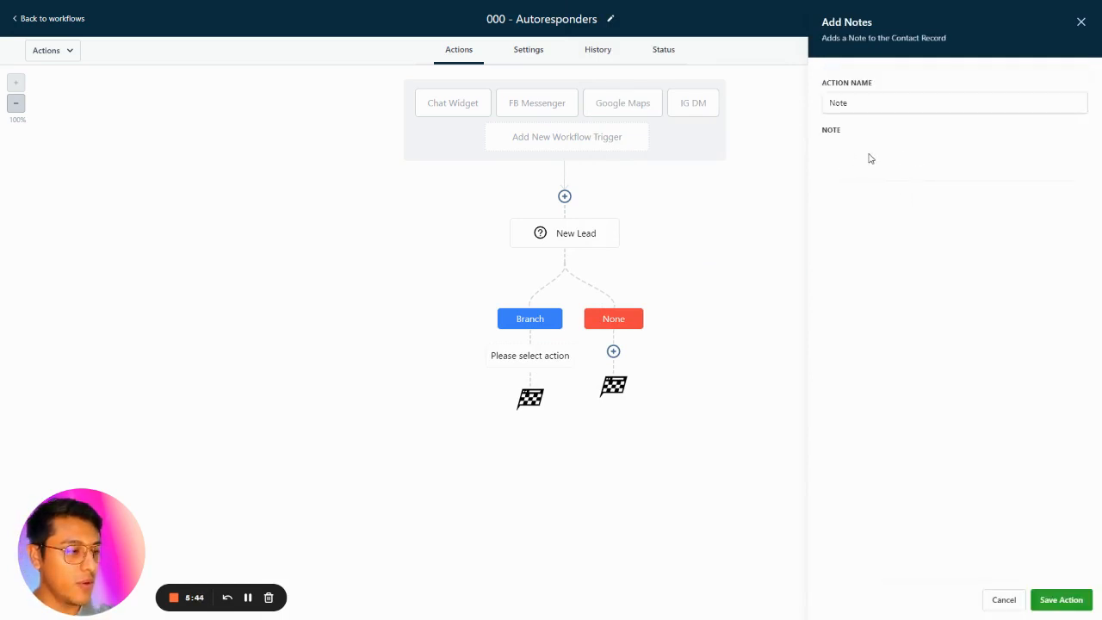
click(1052, 601)
click(877, 208)
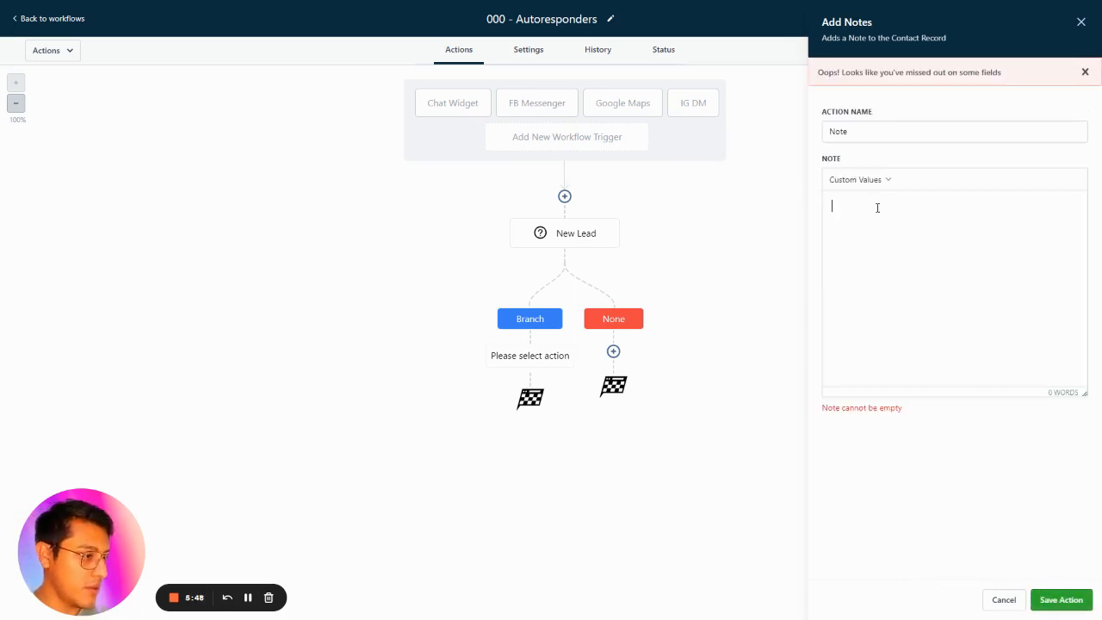
Fill the note with the contact name, email, phone and message body custom values and save it.
click(869, 187)
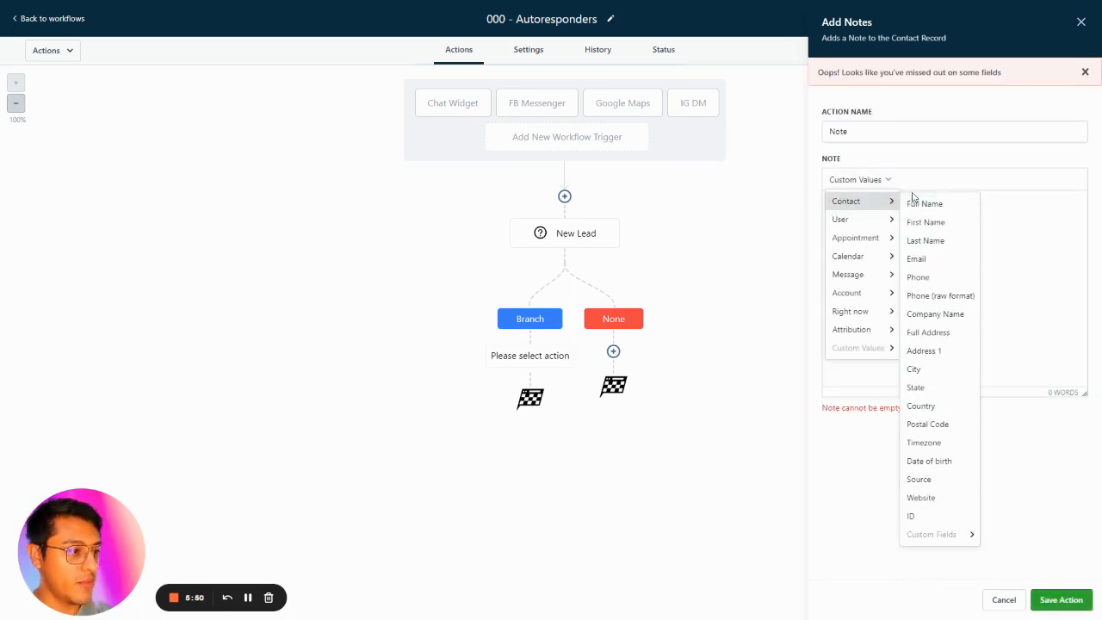
click(911, 239)
click(862, 179)
mouse_move(887, 207)
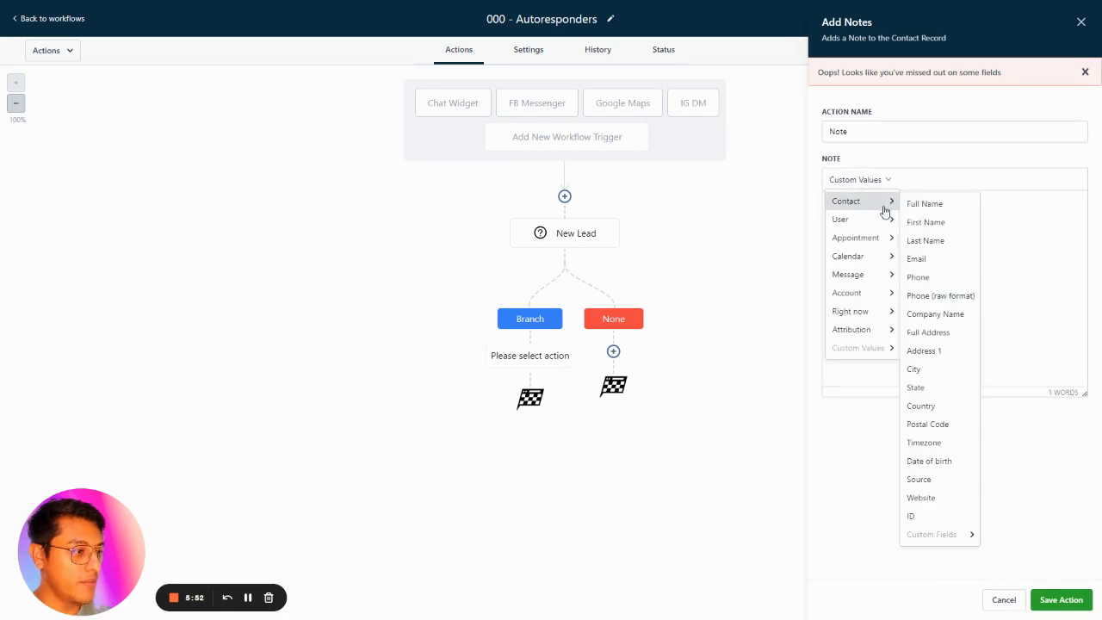
click(1048, 225)
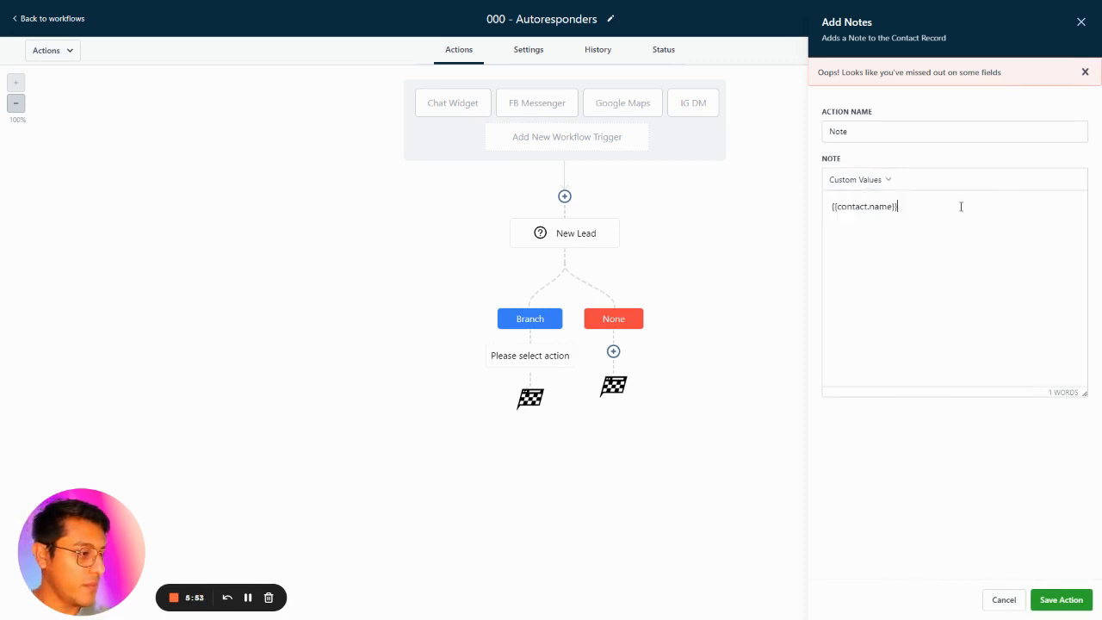
click(860, 181)
click(1003, 454)
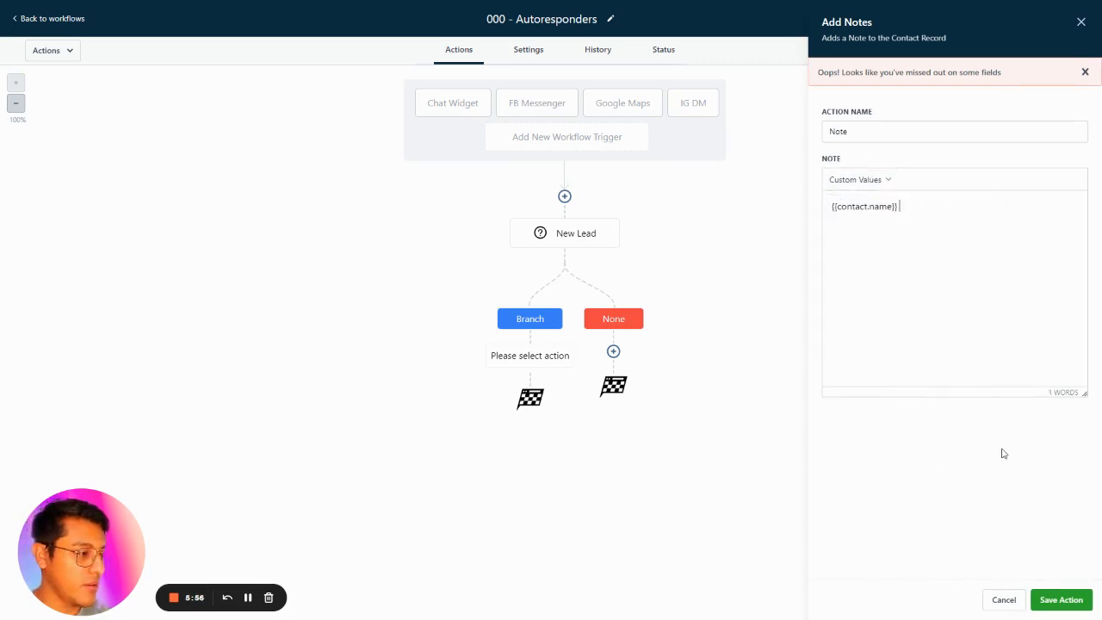
click(249, 597)
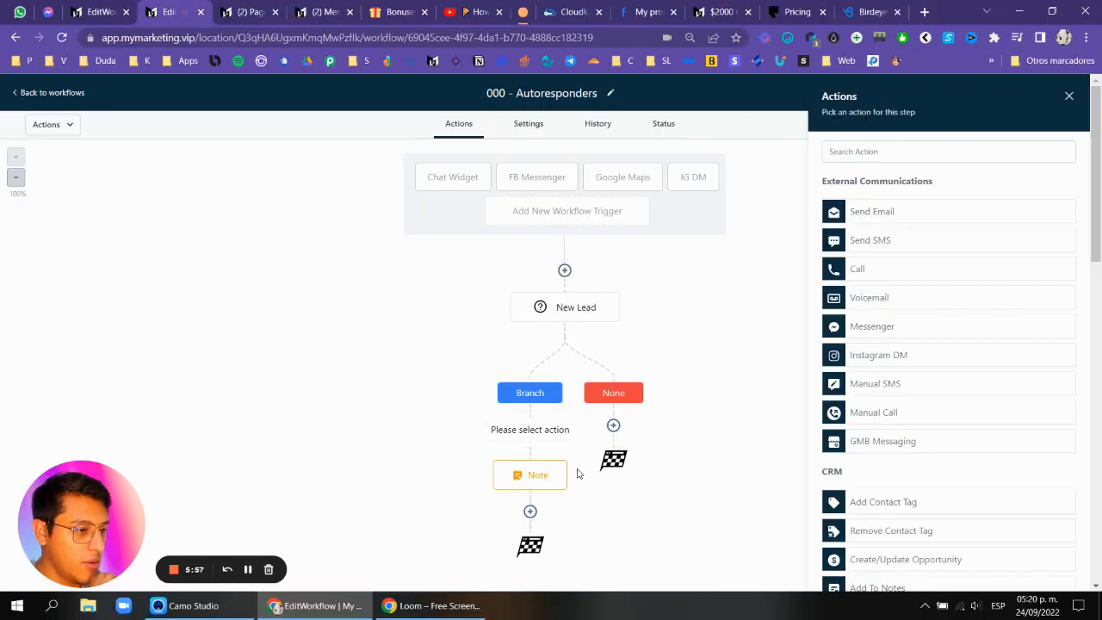
click(534, 475)
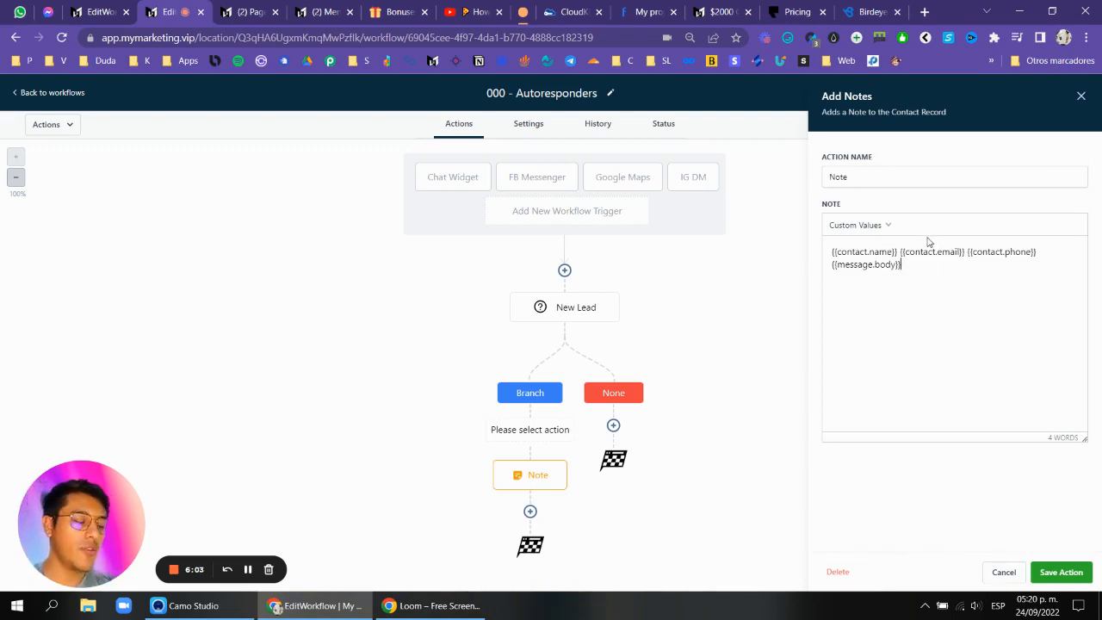
click(1081, 578)
Add a Send Internal Notification action below the note, with type Notification and name Internal Notification APP.
click(531, 498)
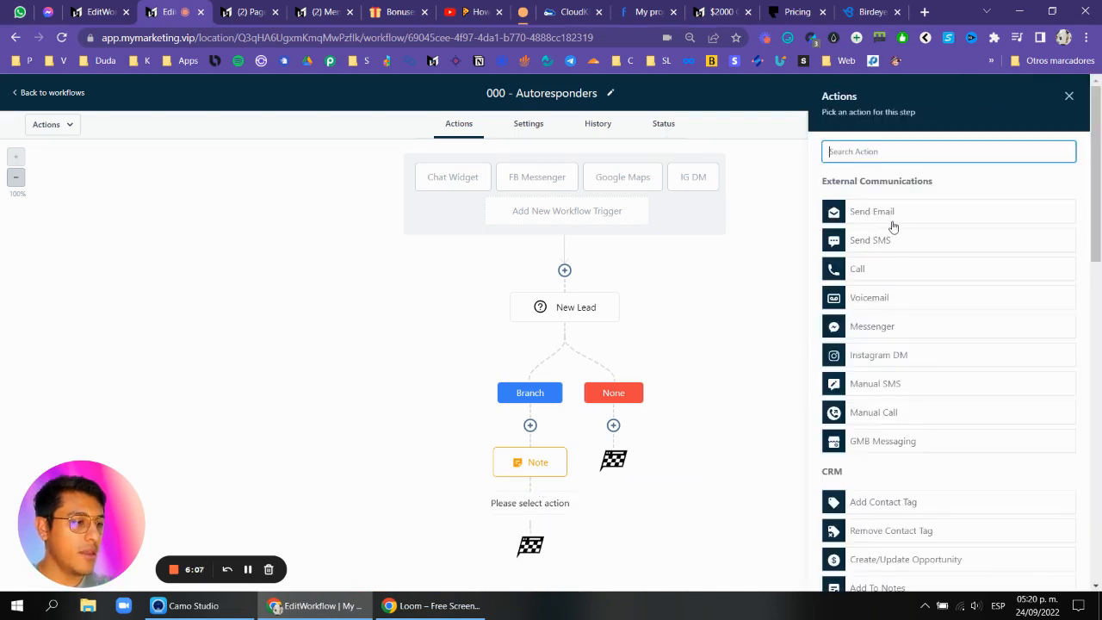
text(inte)
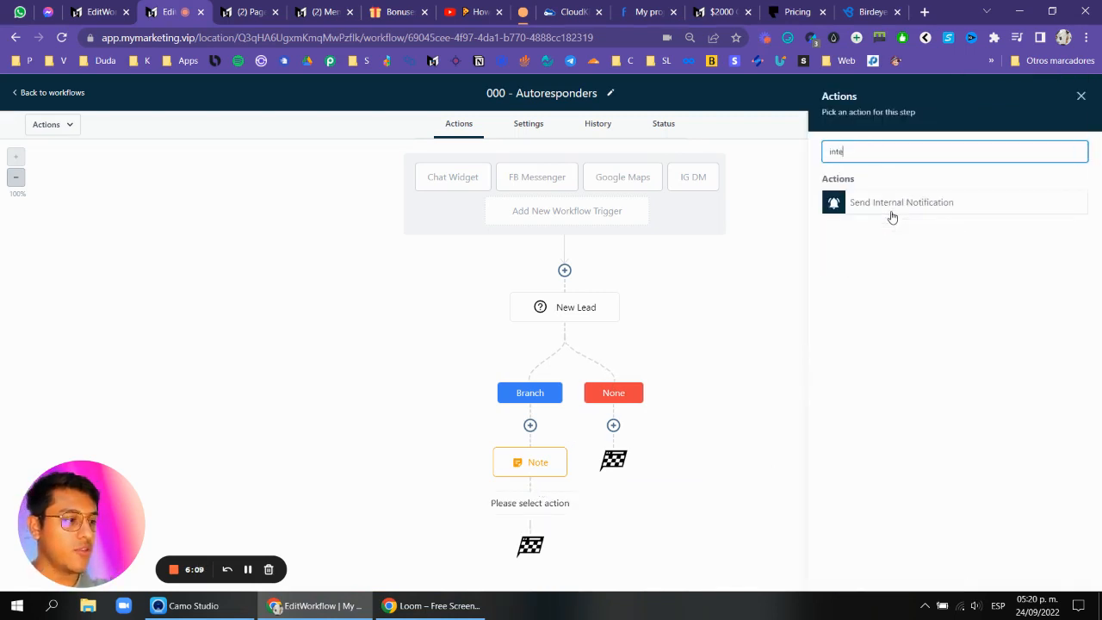
click(905, 212)
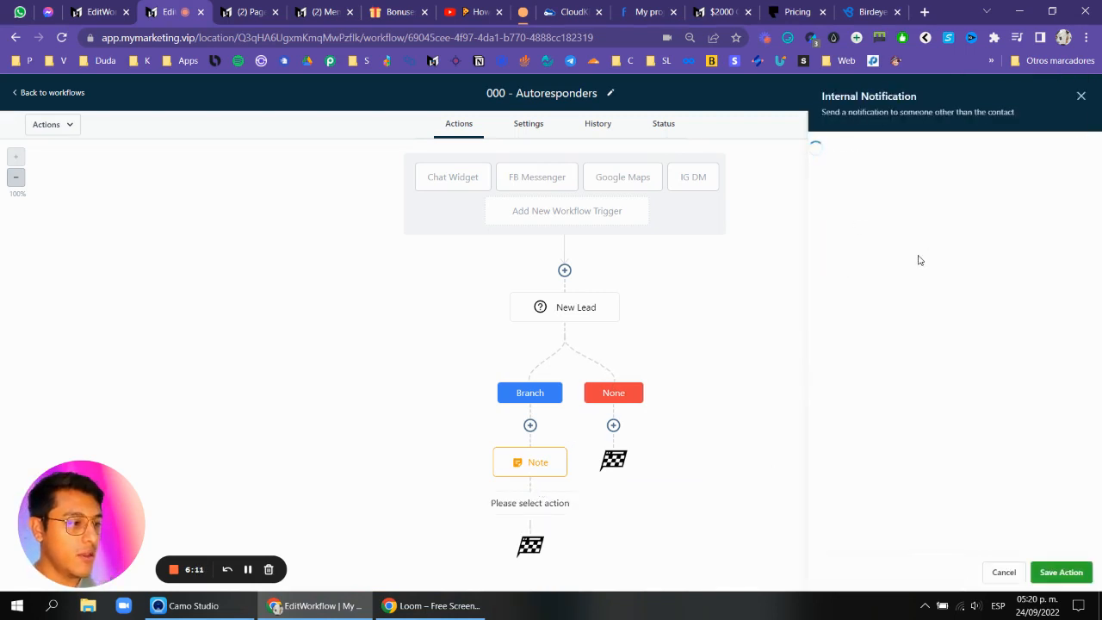
click(852, 225)
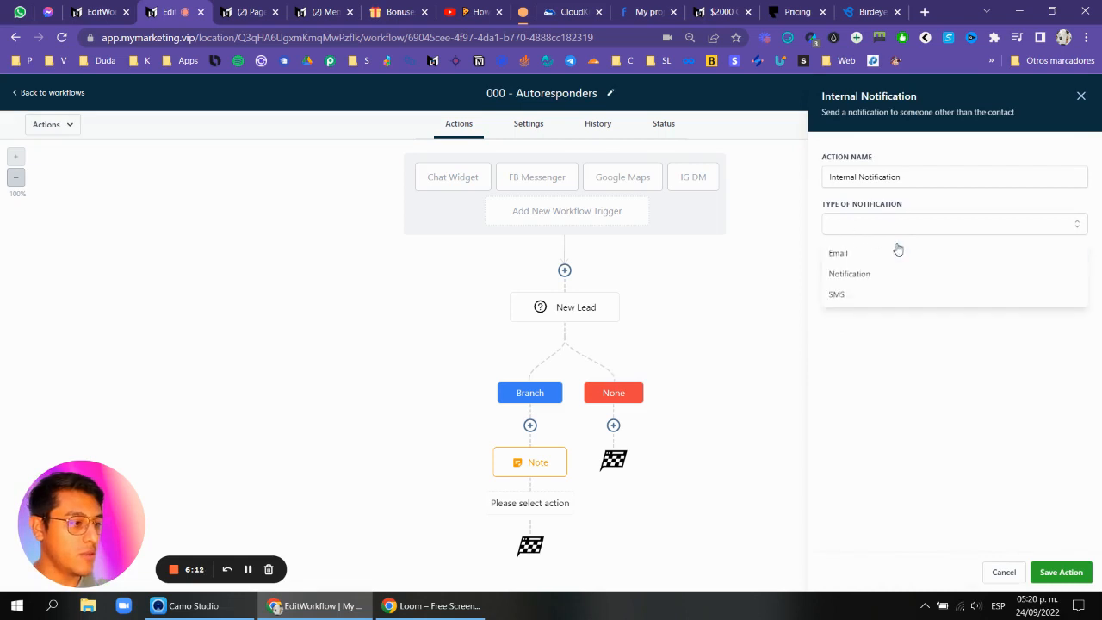
click(865, 276)
click(915, 178)
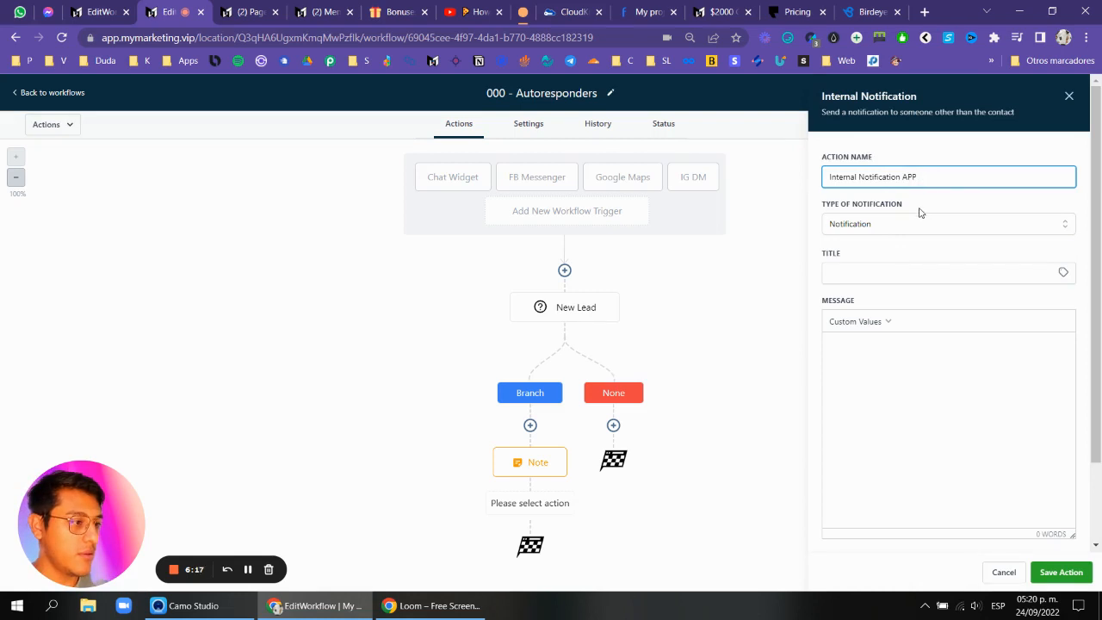
Set the notification title to New Lead followed by the contact's full name custom value.
scroll(920, 215, down, 1)
click(888, 204)
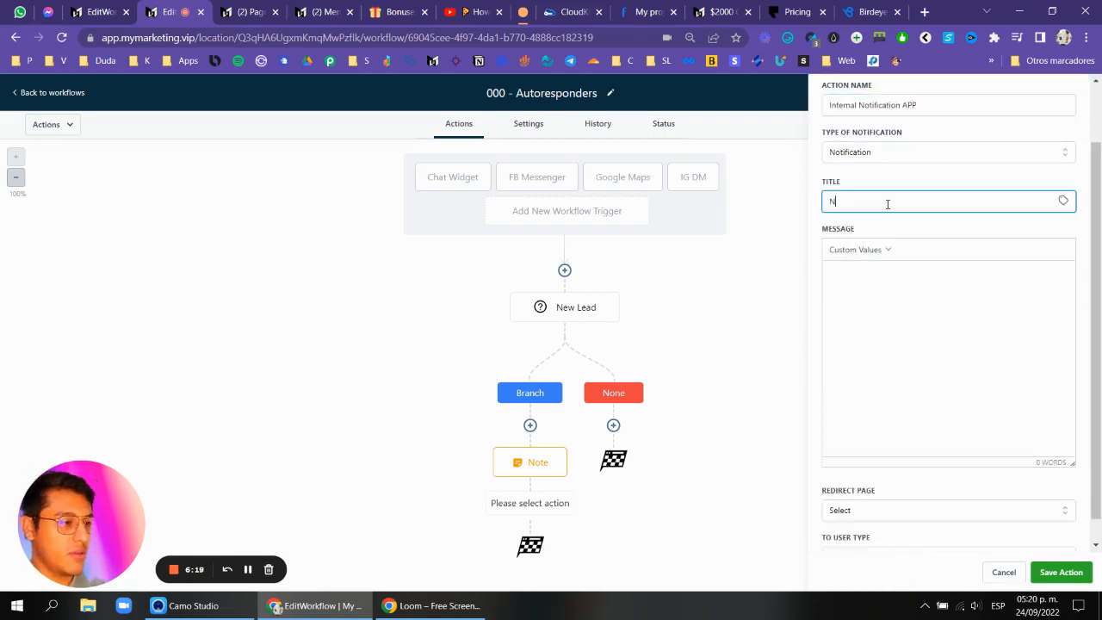
text(New Lead)
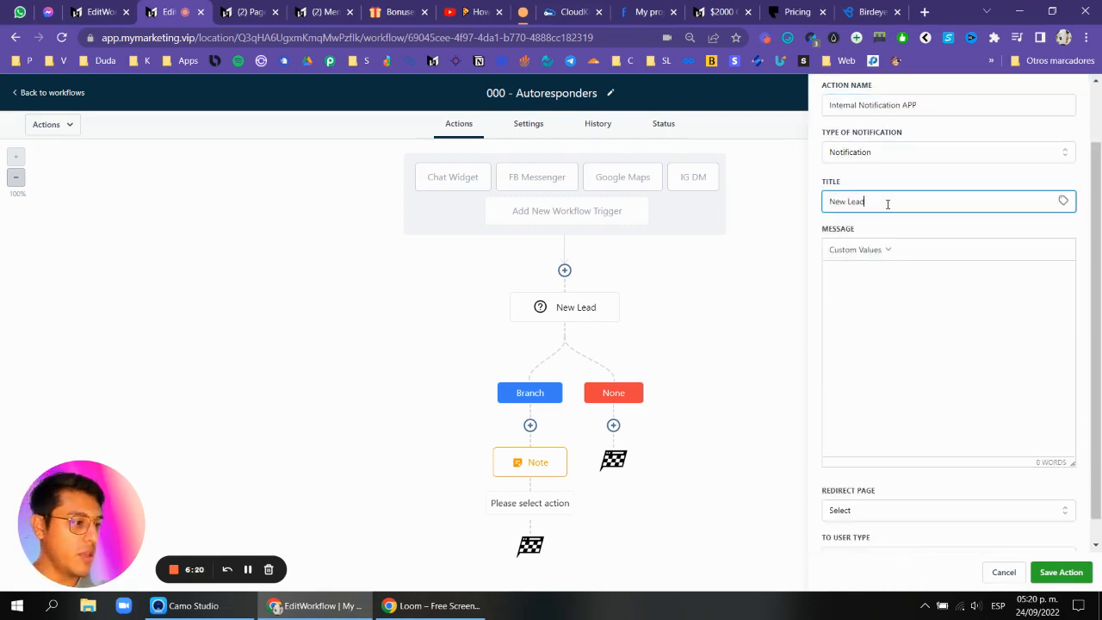
click(1065, 201)
click(1011, 253)
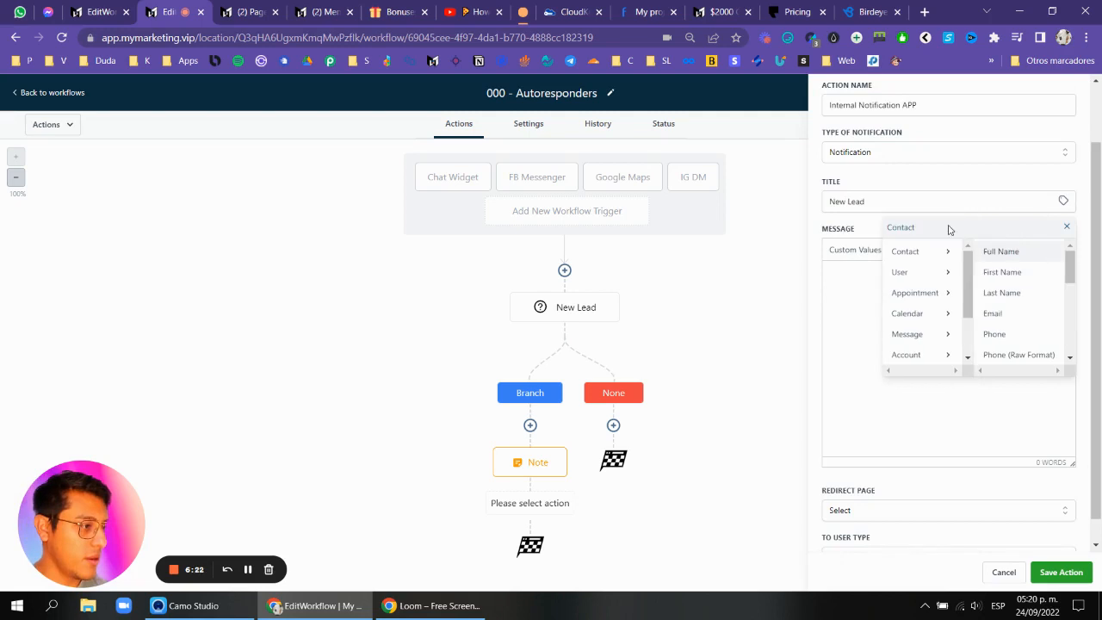
click(986, 251)
Paste the contact name, email, phone and message body custom values into the notification message and start it with 'We just generated a new'.
click(868, 276)
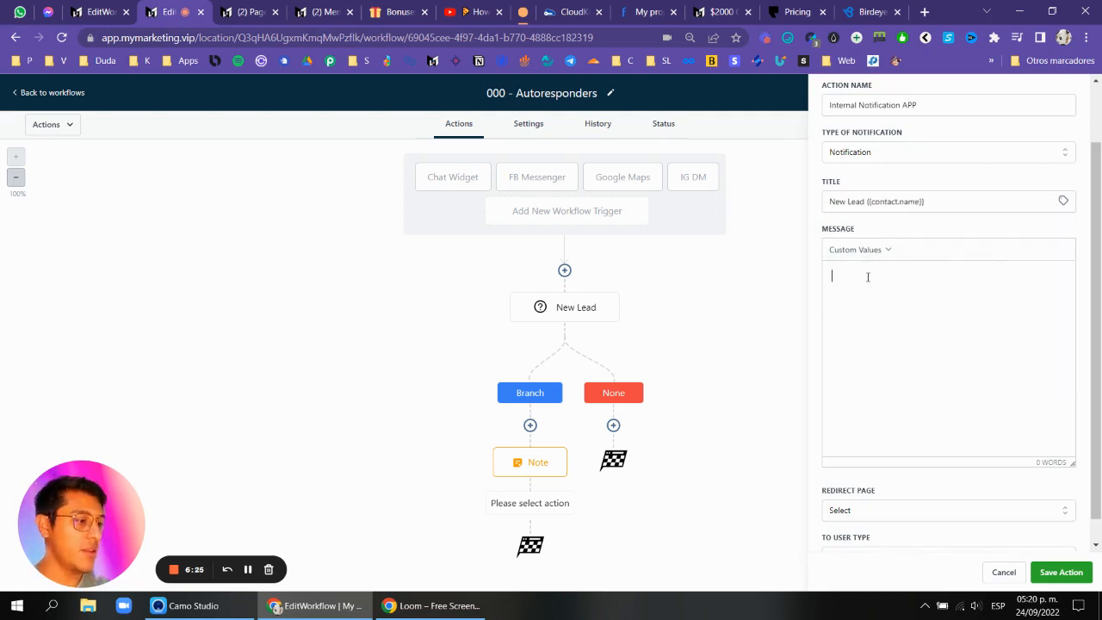
text({{contact.name}} {{contact.email}} {{contact.phone}} {{message.body}})
key(Return)
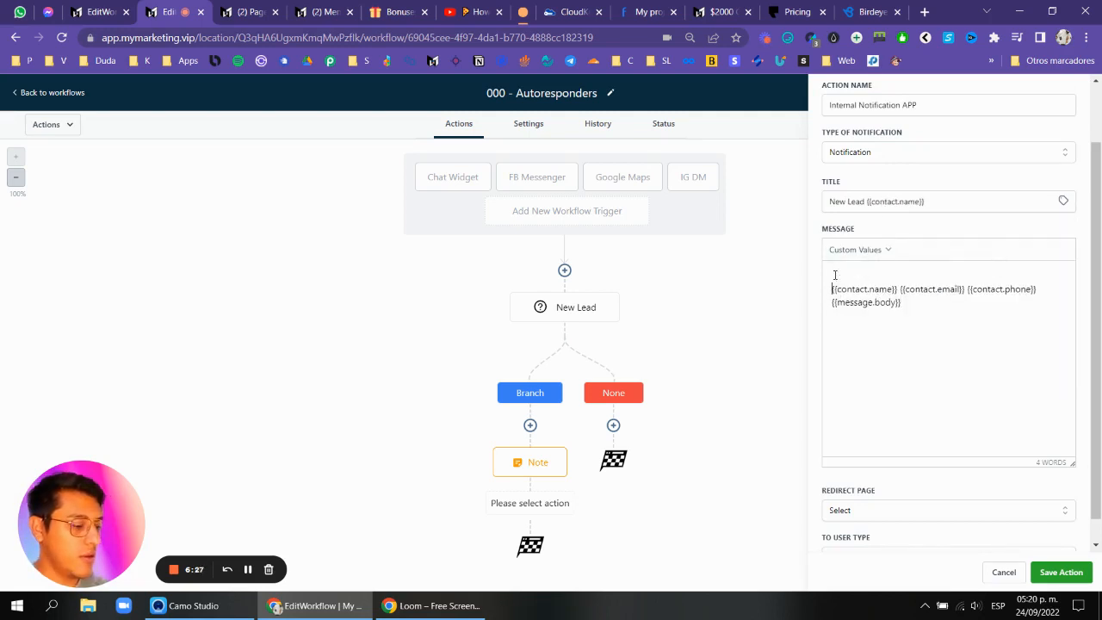
text(You have a )
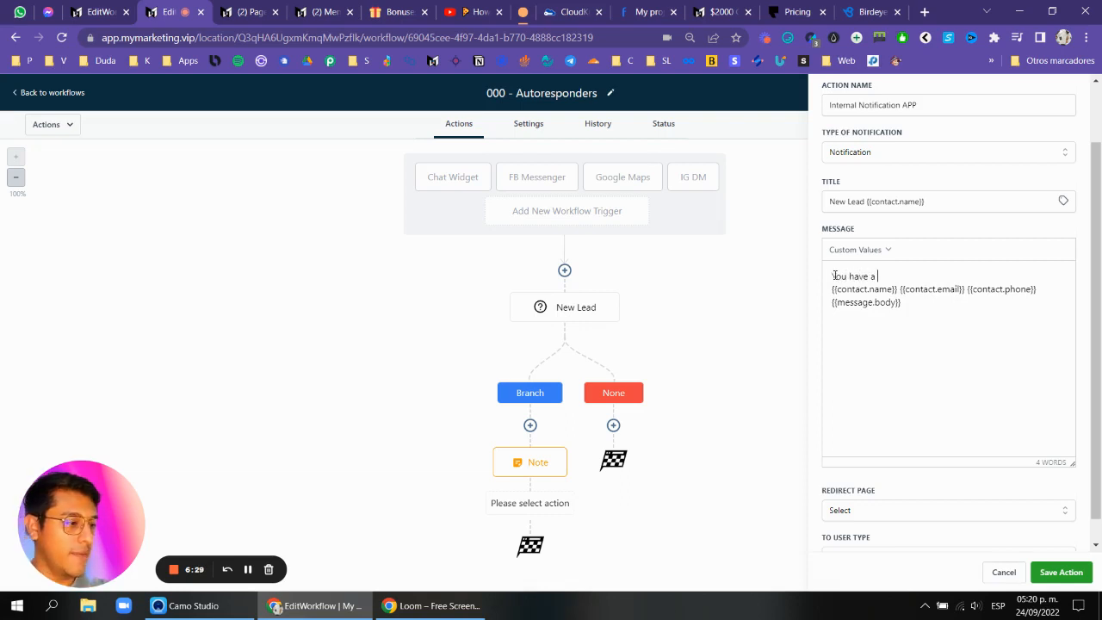
text(new)
key(BackSpace)
key(BackSpace)
key(BackSpace)
key(BackSpace)
key(BackSpace)
key(BackSpace)
key(BackSpace)
key(BackSpace)
key(BackSpace)
key(BackSpace)
key(BackSpace)
key(BackSpace)
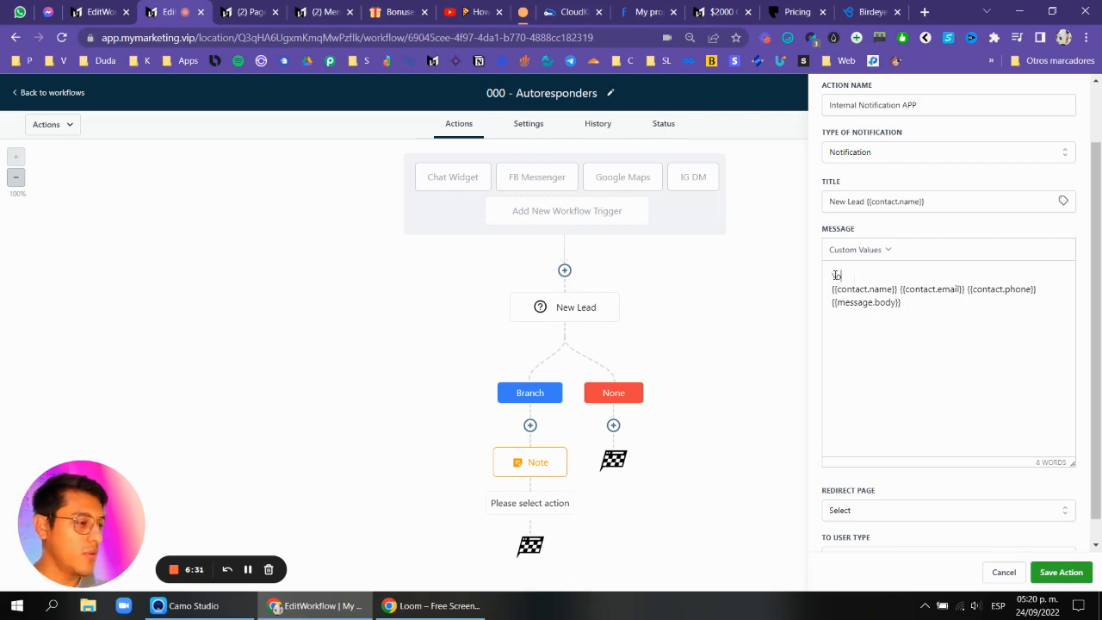
text(We just genera)
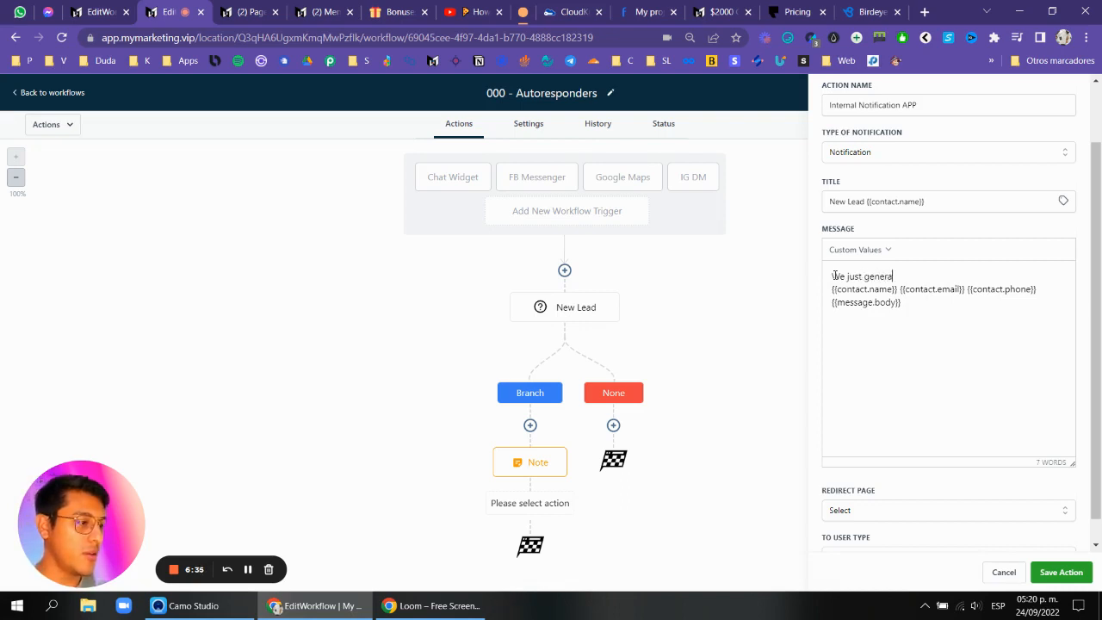
text(ted a new lea)
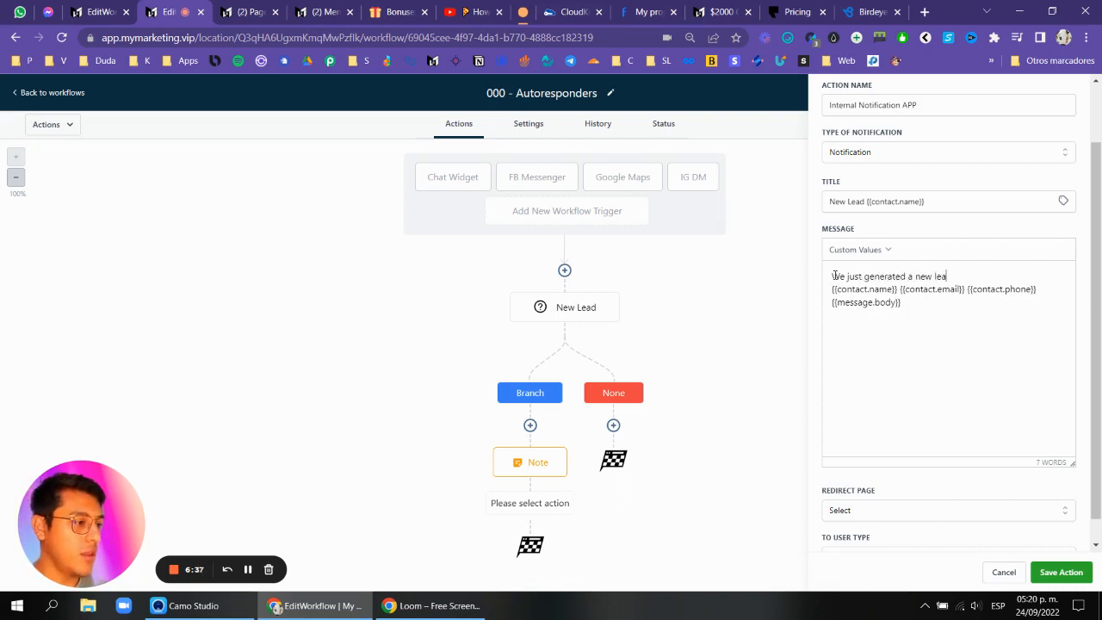
Replace the message opening with 'Our System' followed by the location name custom value.
drag(865, 275, 832, 277)
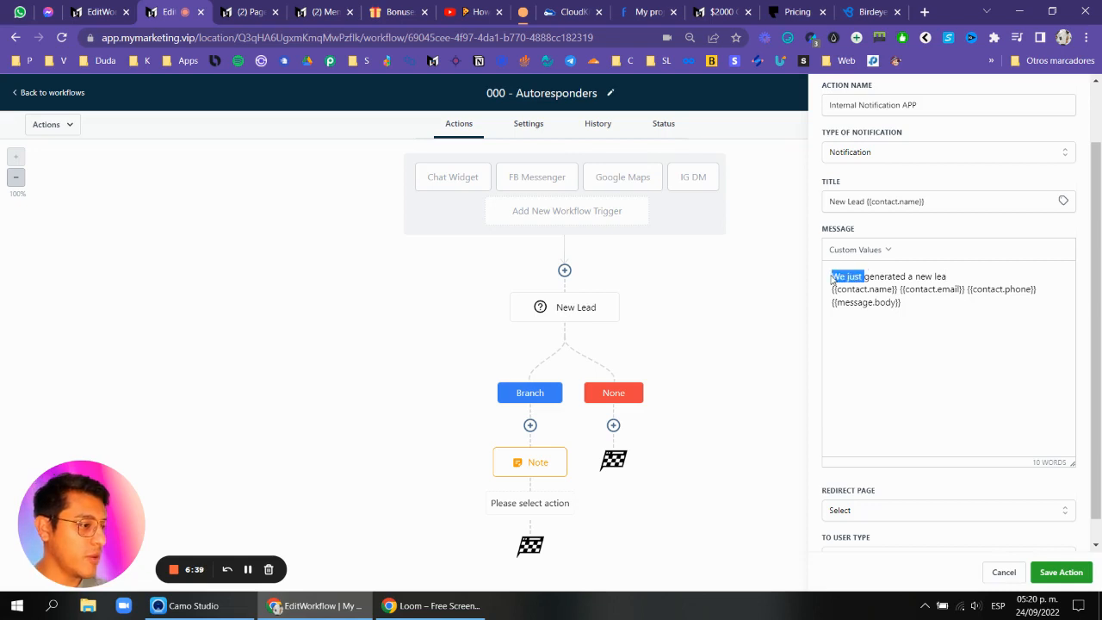
text(Our System )
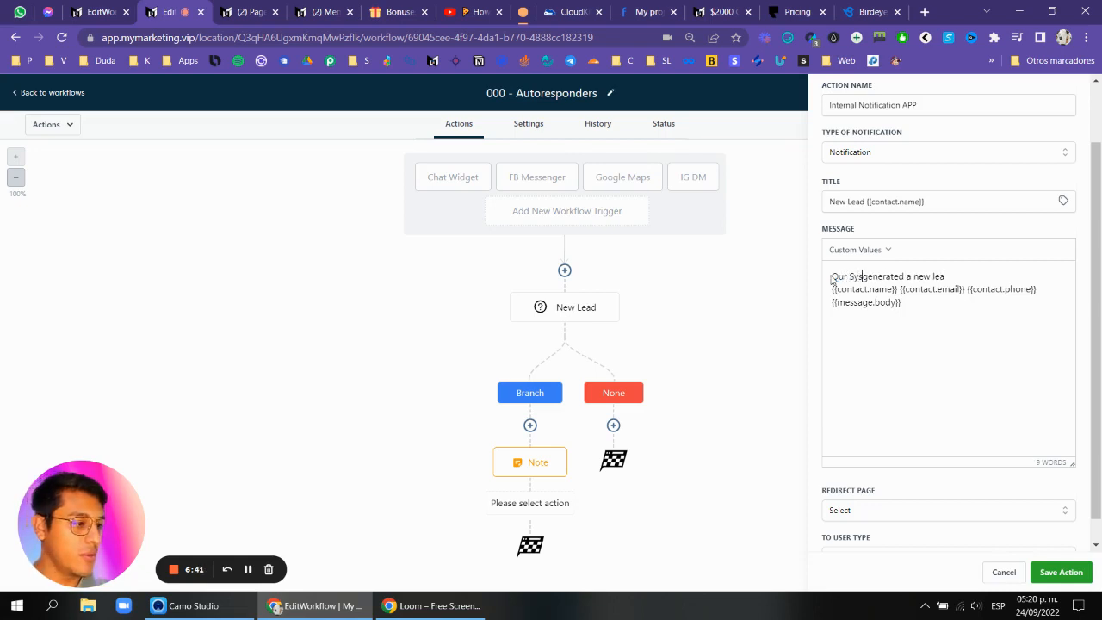
text({{{locatio)
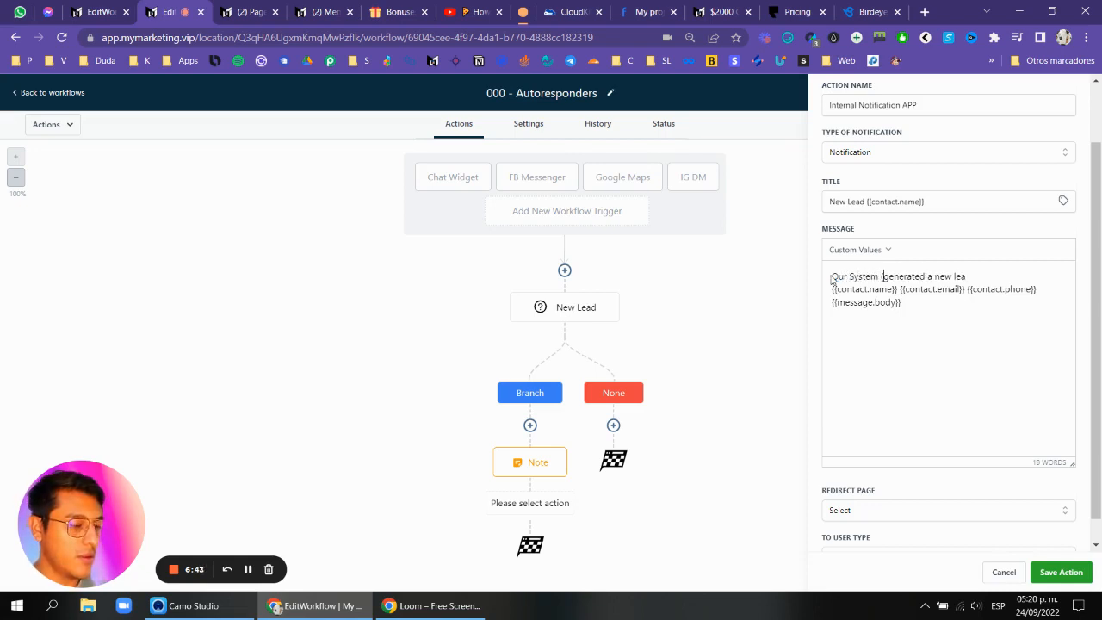
text(n)
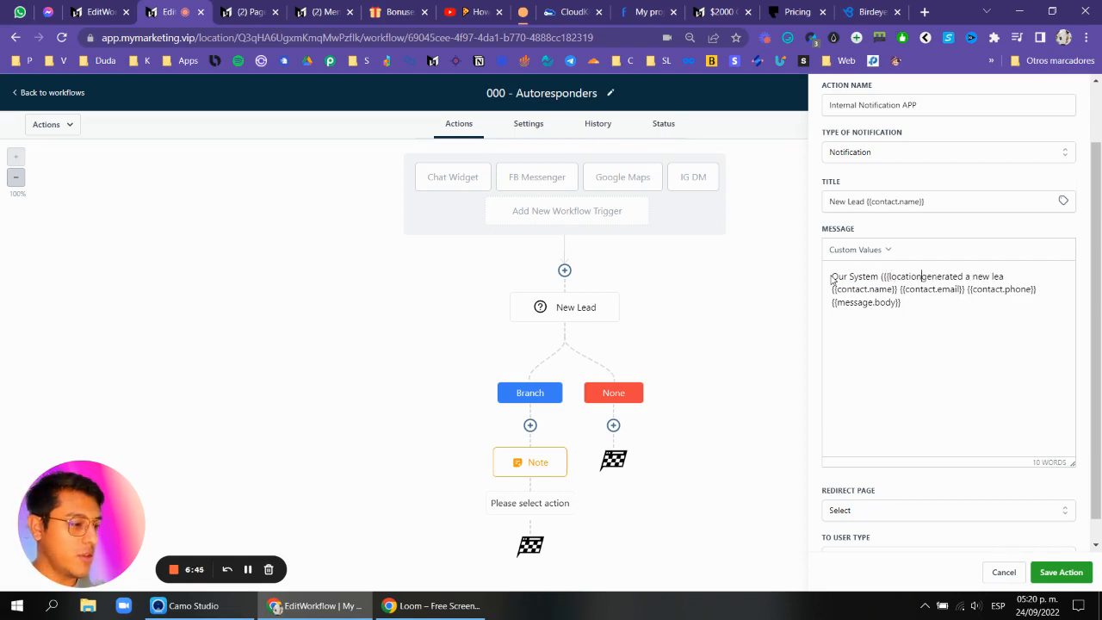
text(.name})
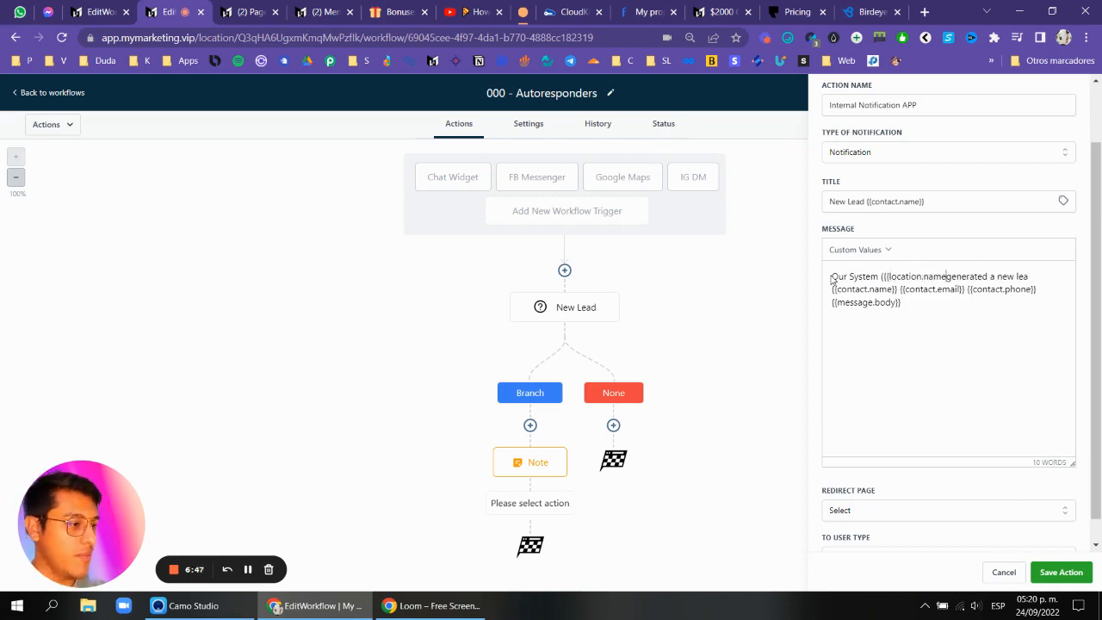
text(})
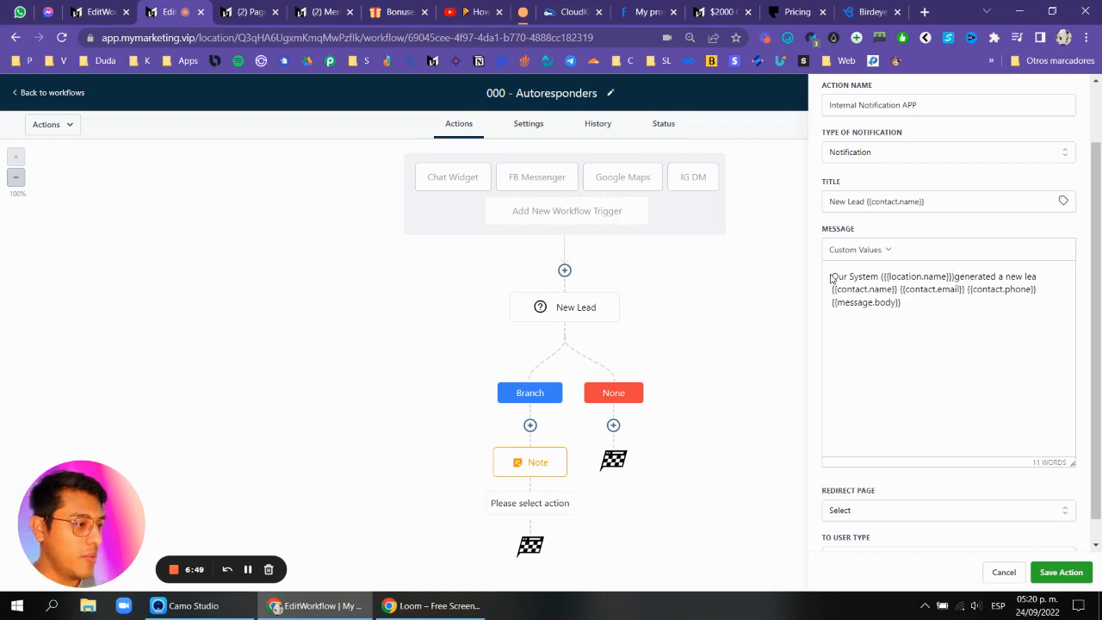
Rewrite the message opening as 'We just generated a new lead, here's the details:'.
click(955, 277)
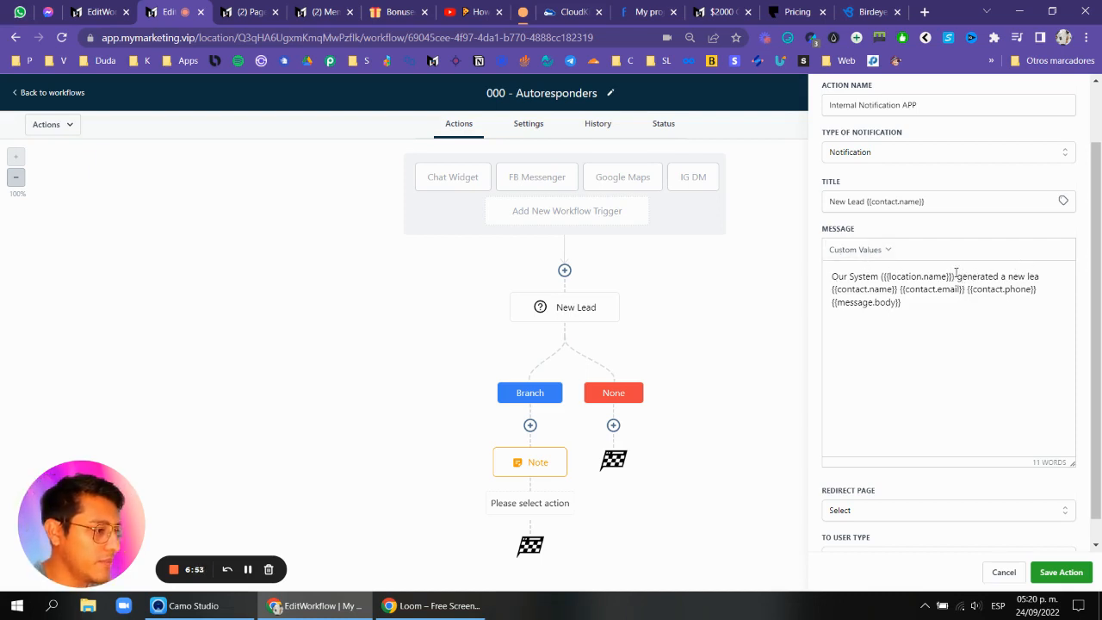
drag(956, 276, 790, 276)
text(We juste)
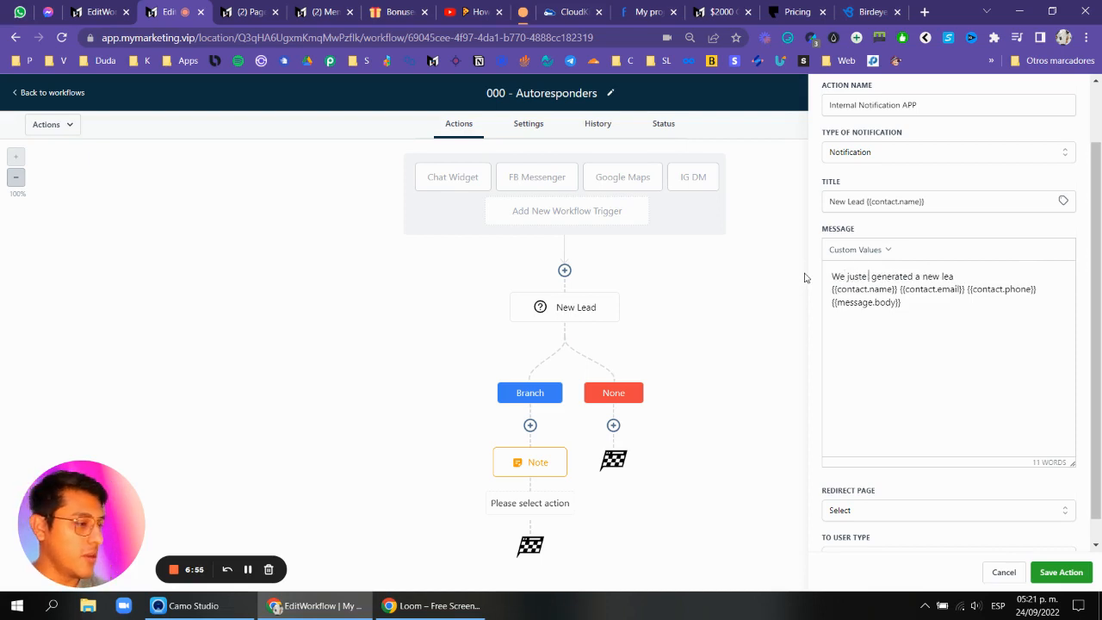
key(BackSpace)
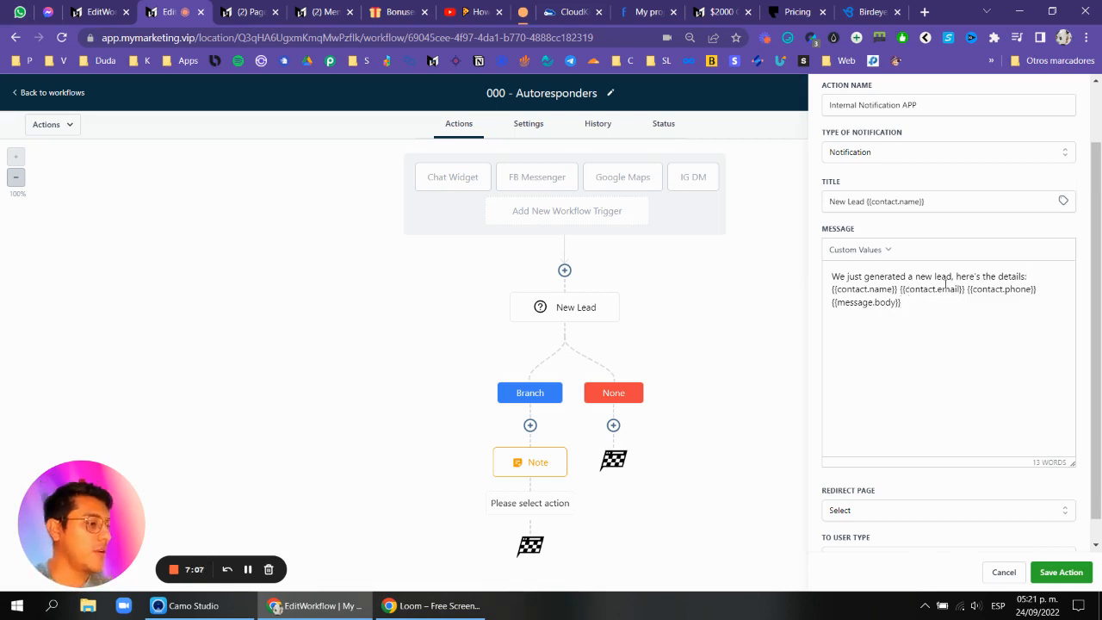
Set the redirect page to Conversation and the user type to All User, then save the notification action.
scroll(866, 485, down, 1)
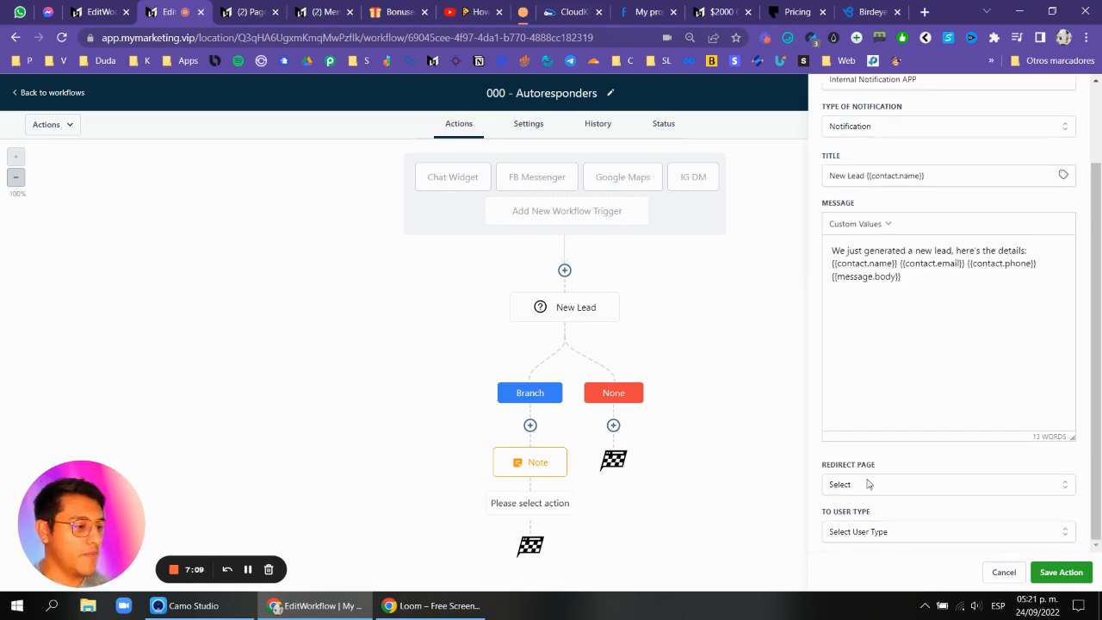
click(866, 485)
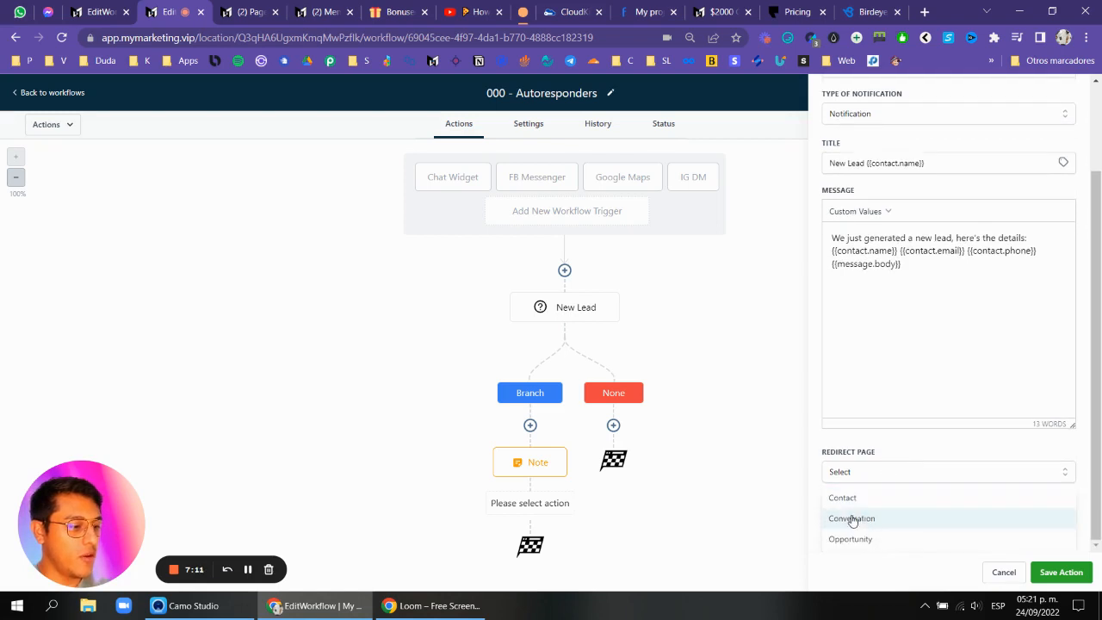
click(851, 518)
scroll(896, 457, down, 1)
click(896, 470)
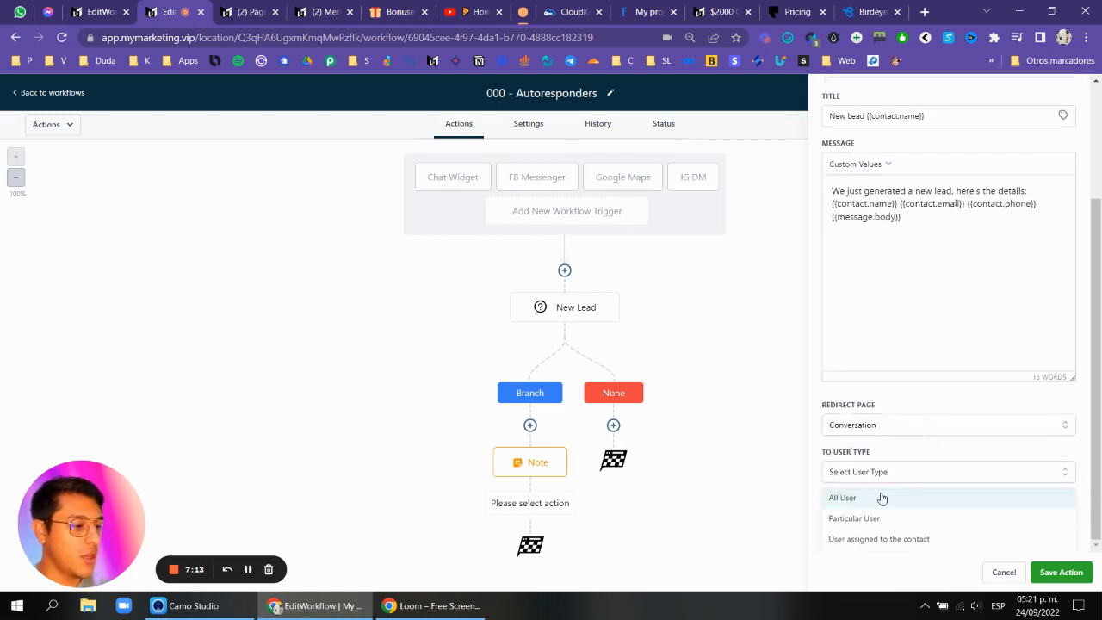
click(880, 498)
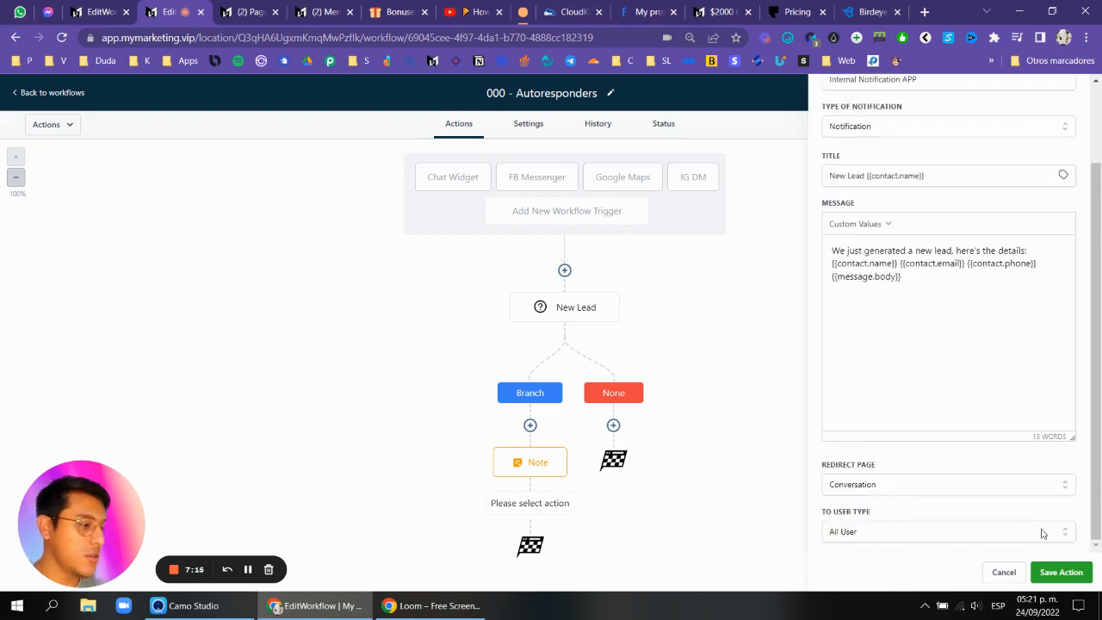
click(1061, 572)
Reopen the Internal Notification APP action to review its notification type and message.
scroll(603, 413, down, 1)
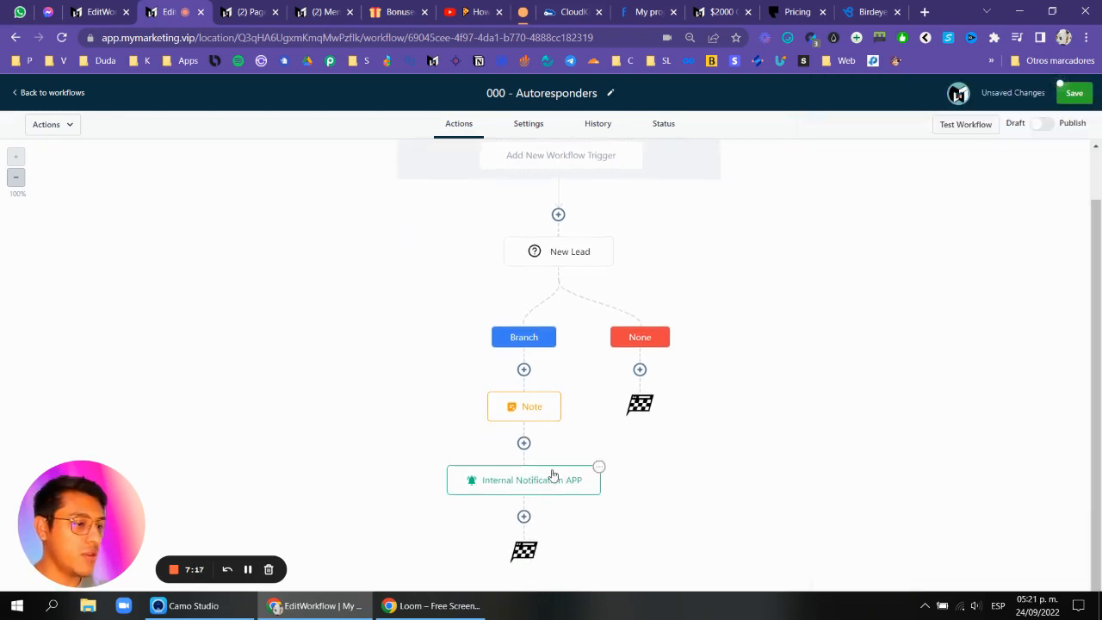
click(530, 487)
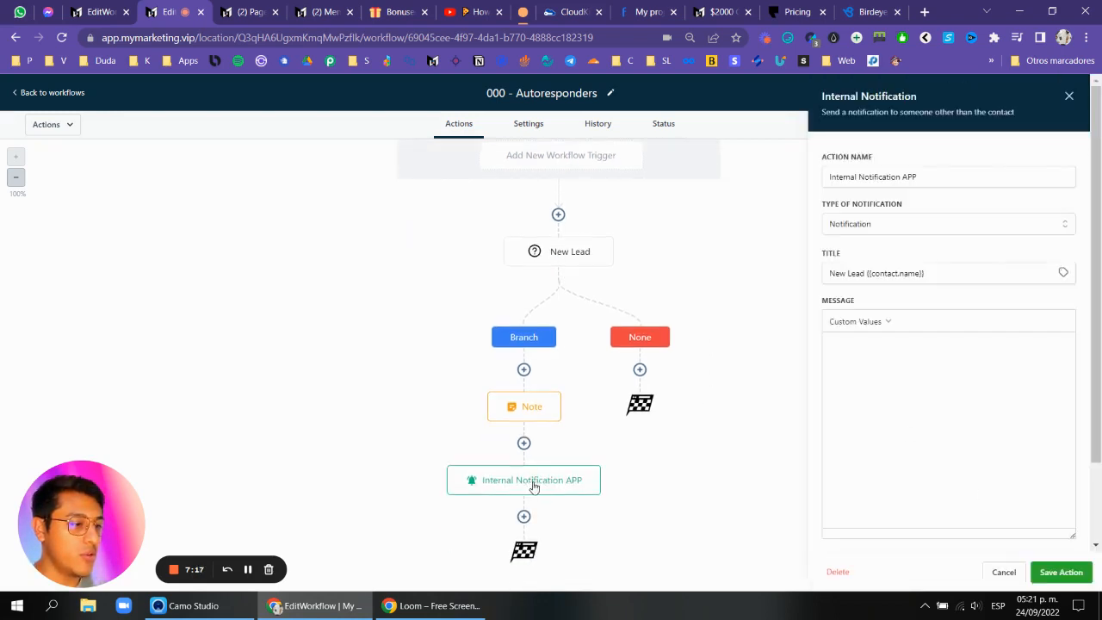
click(890, 229)
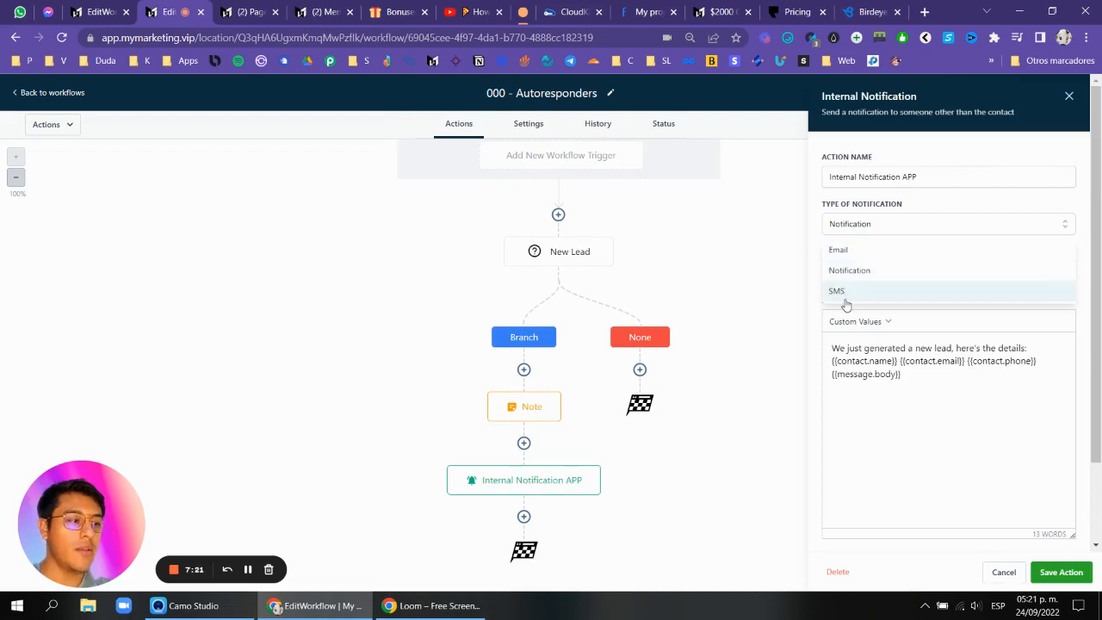
click(1069, 95)
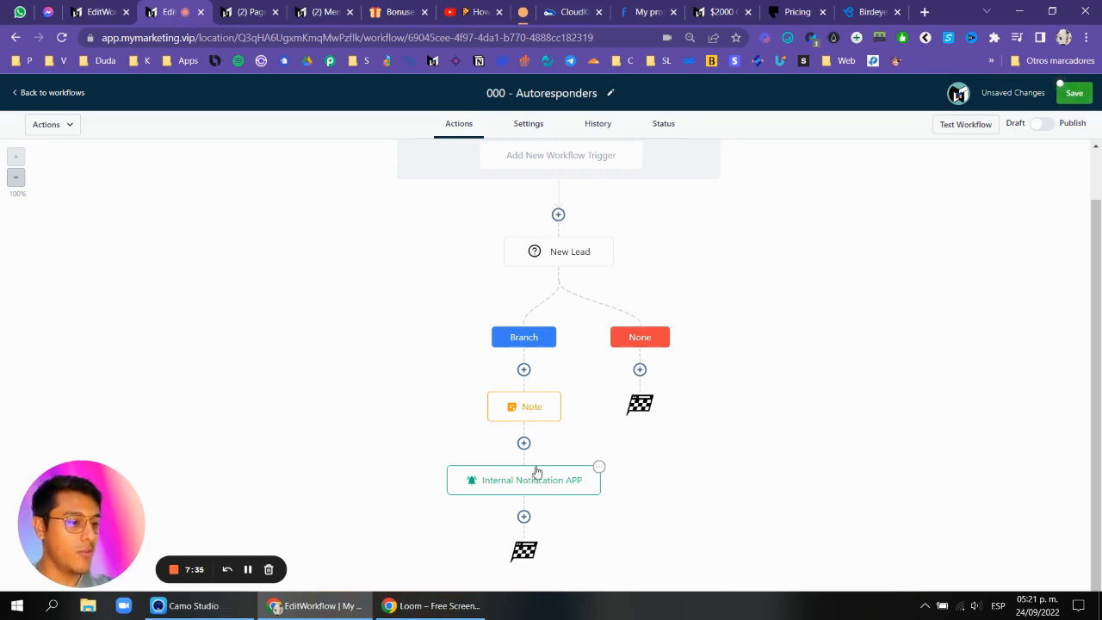
Inspect the From Chat Widget condition and its branch settings in the workflow.
scroll(572, 267, up, 1)
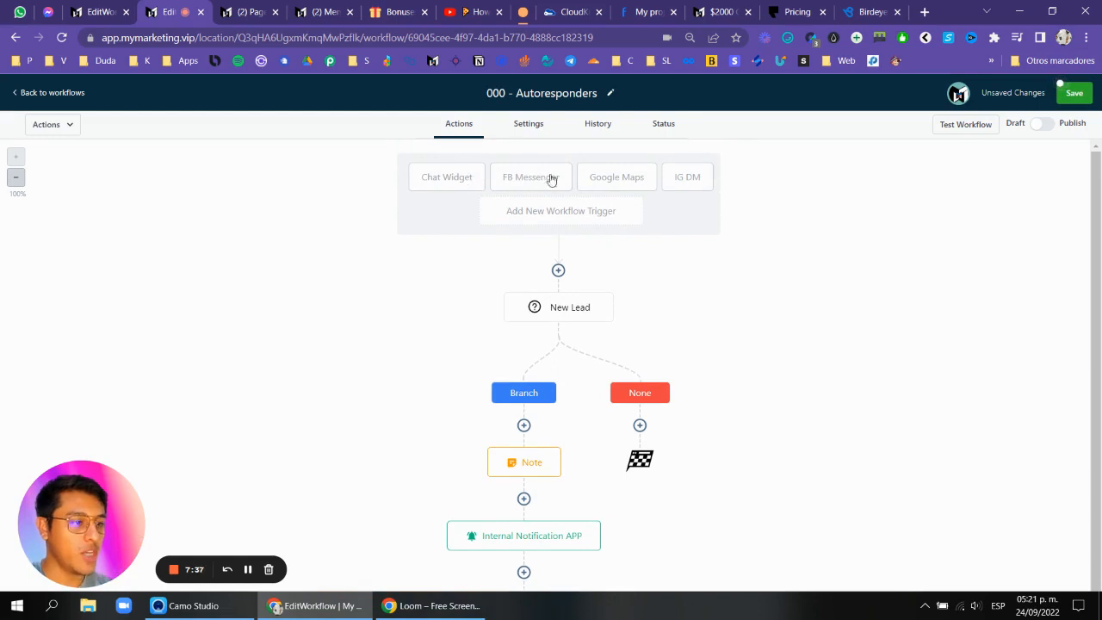
scroll(589, 281, down, 1)
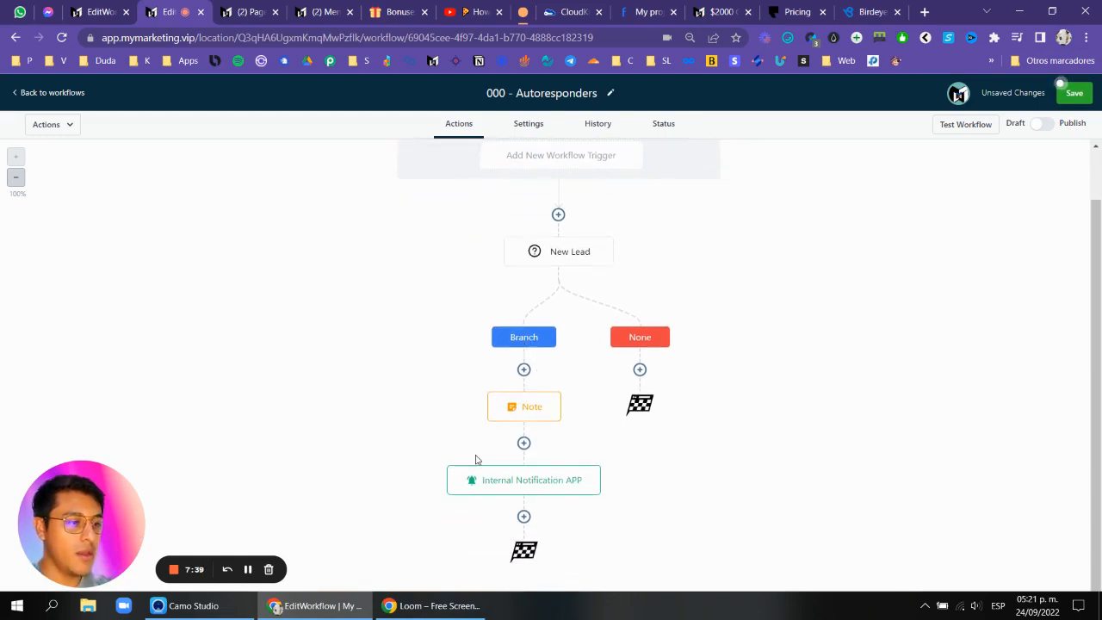
click(248, 569)
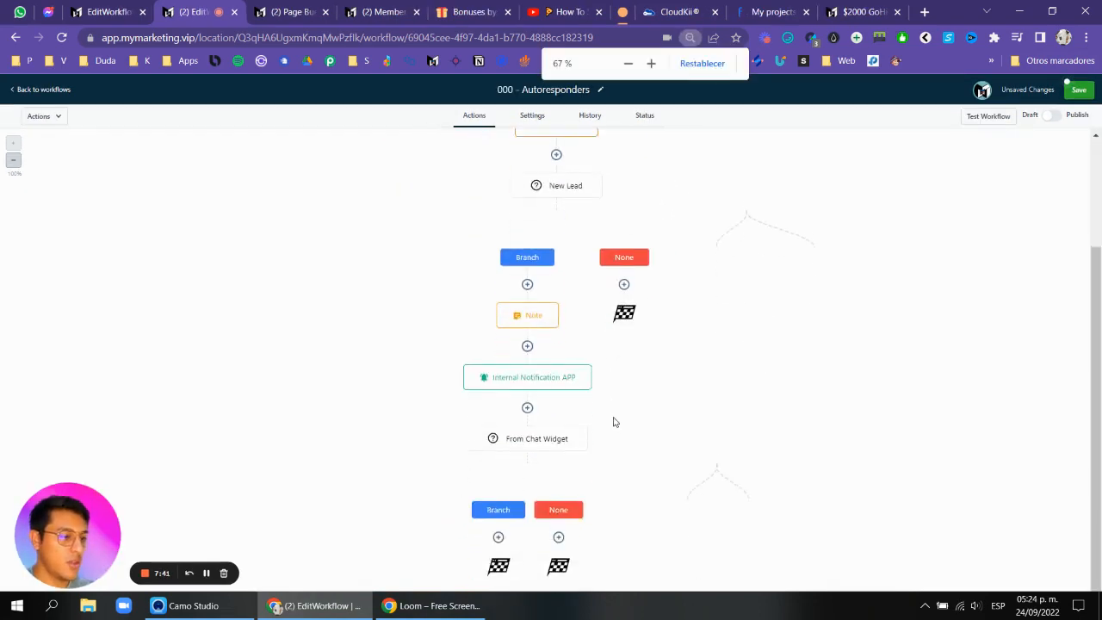
scroll(615, 422, down, 1)
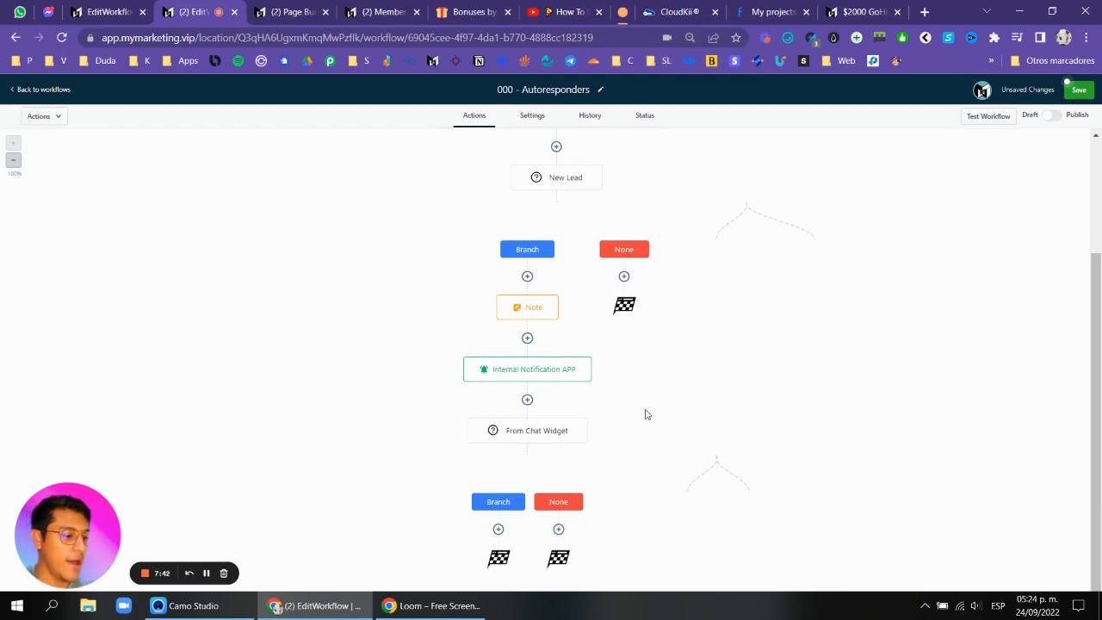
click(528, 432)
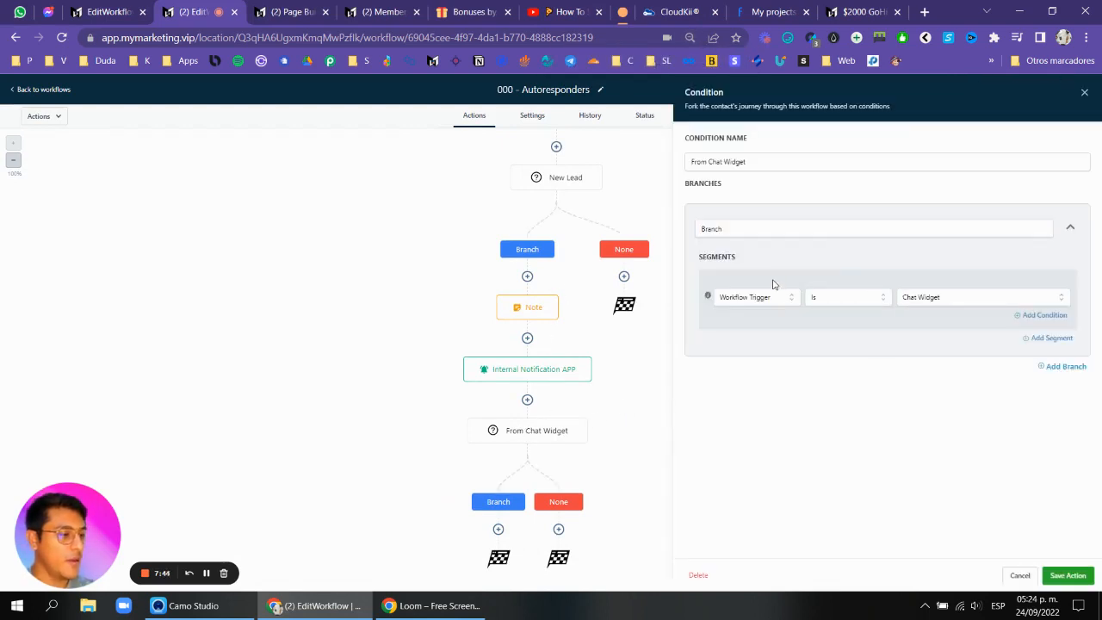
click(1085, 92)
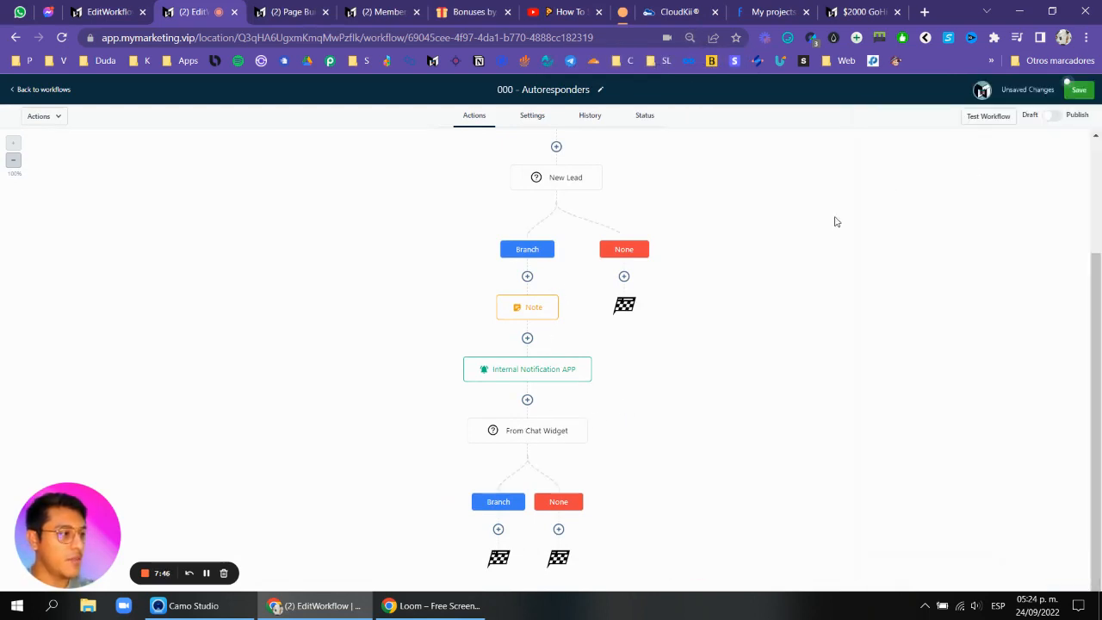
scroll(455, 167, up, 3)
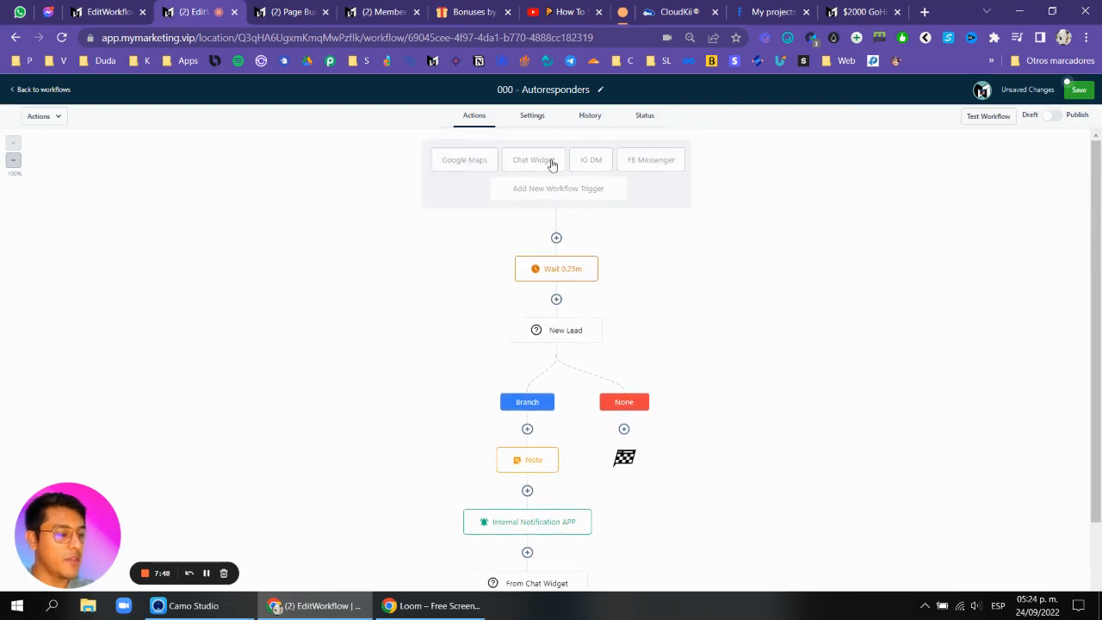
scroll(629, 253, down, 2)
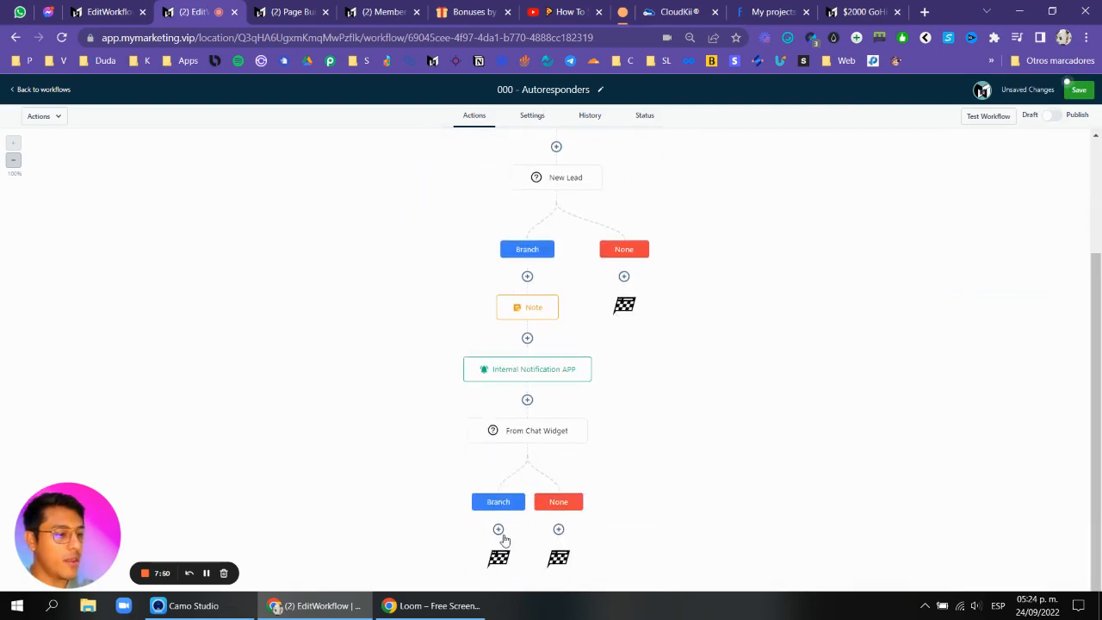
scroll(660, 371, up, 2)
click(533, 117)
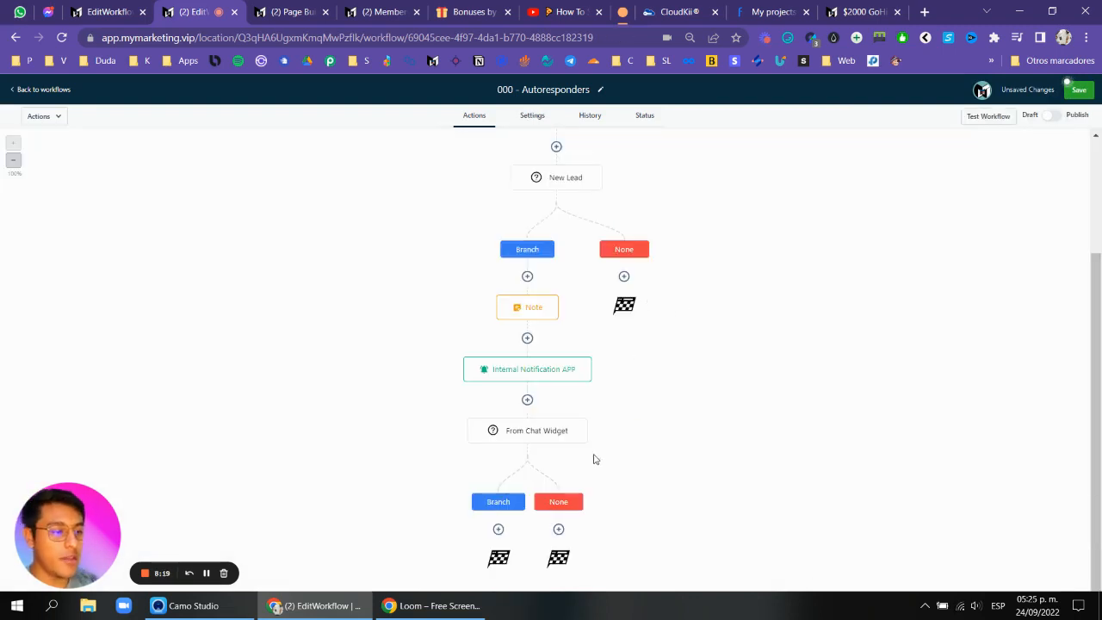
click(518, 441)
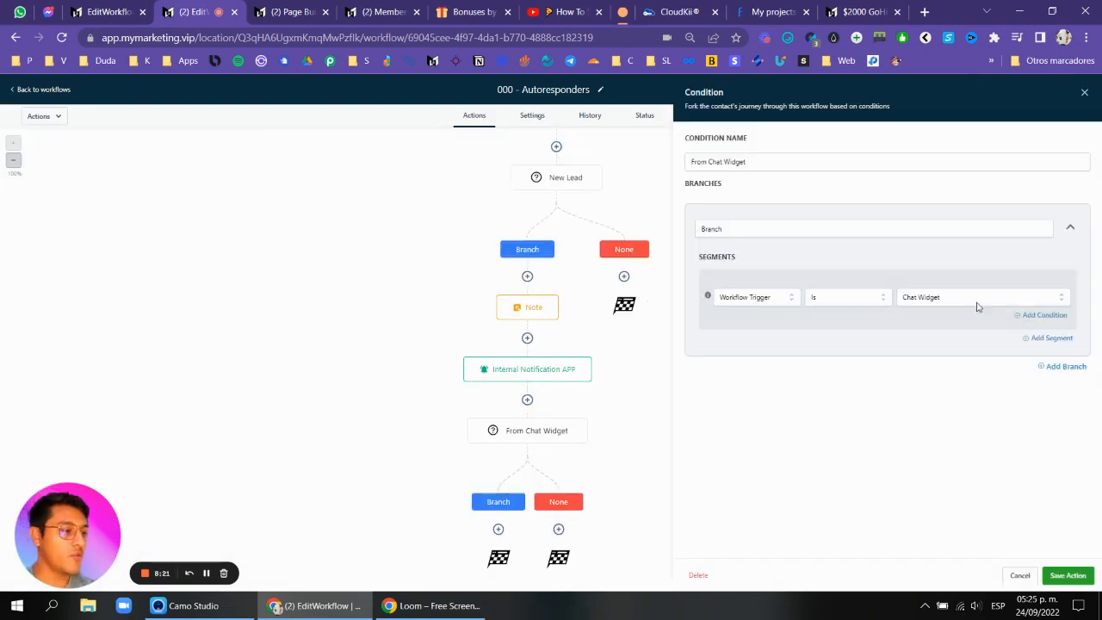
click(1085, 93)
scroll(674, 253, up, 2)
scroll(583, 198, down, 2)
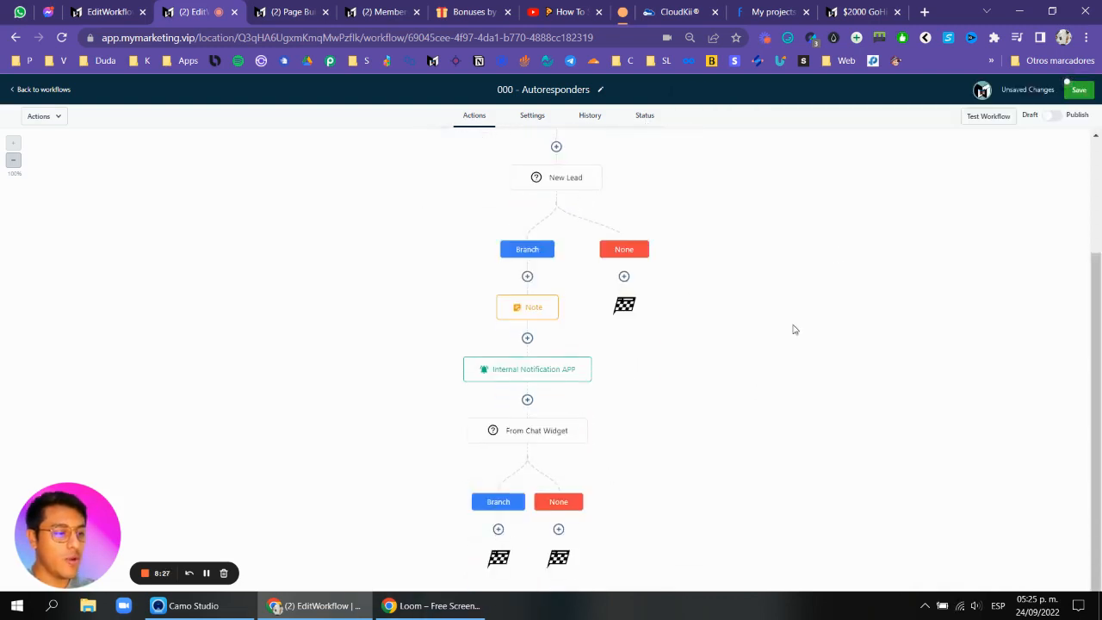
Add a contact tag action below the Chat Widget branch with the new tag 'from webchat', naming the action 'from webchat'.
click(499, 528)
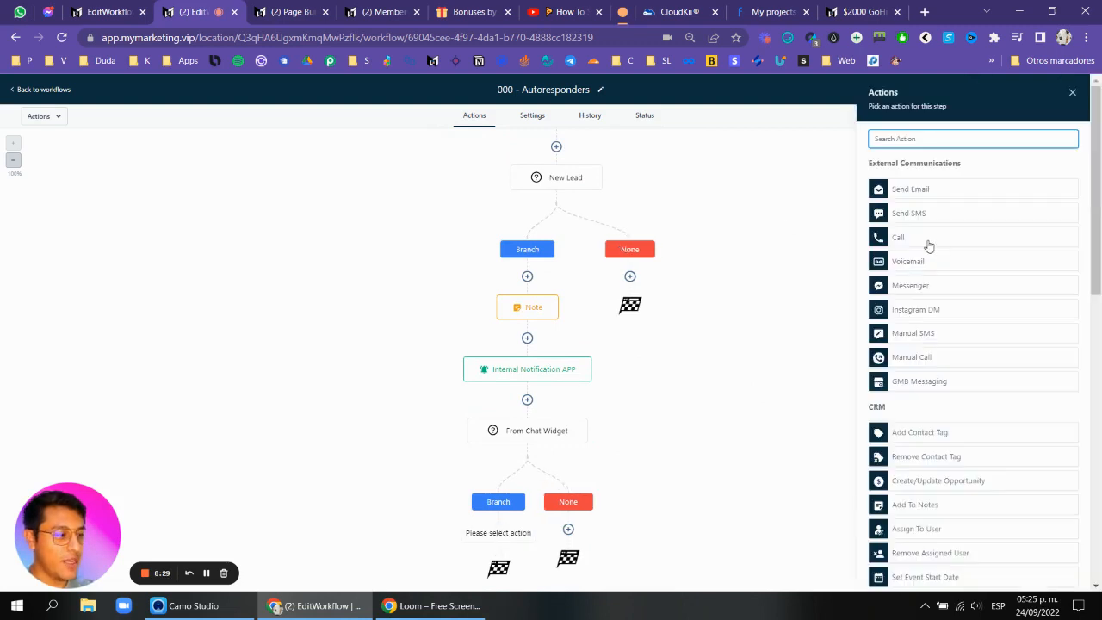
text(tag)
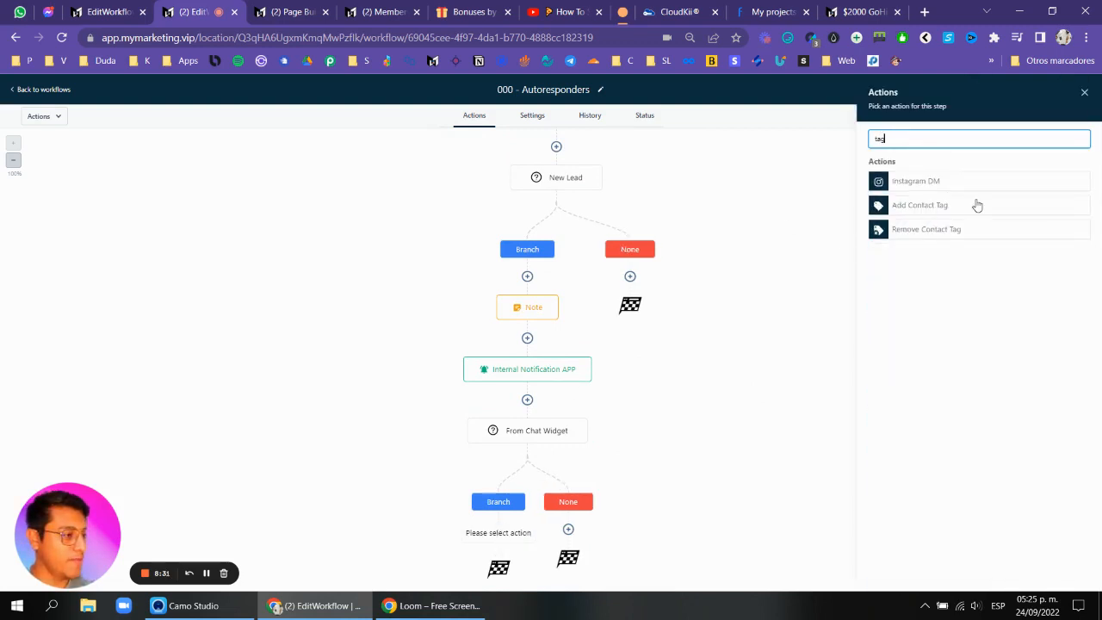
click(938, 206)
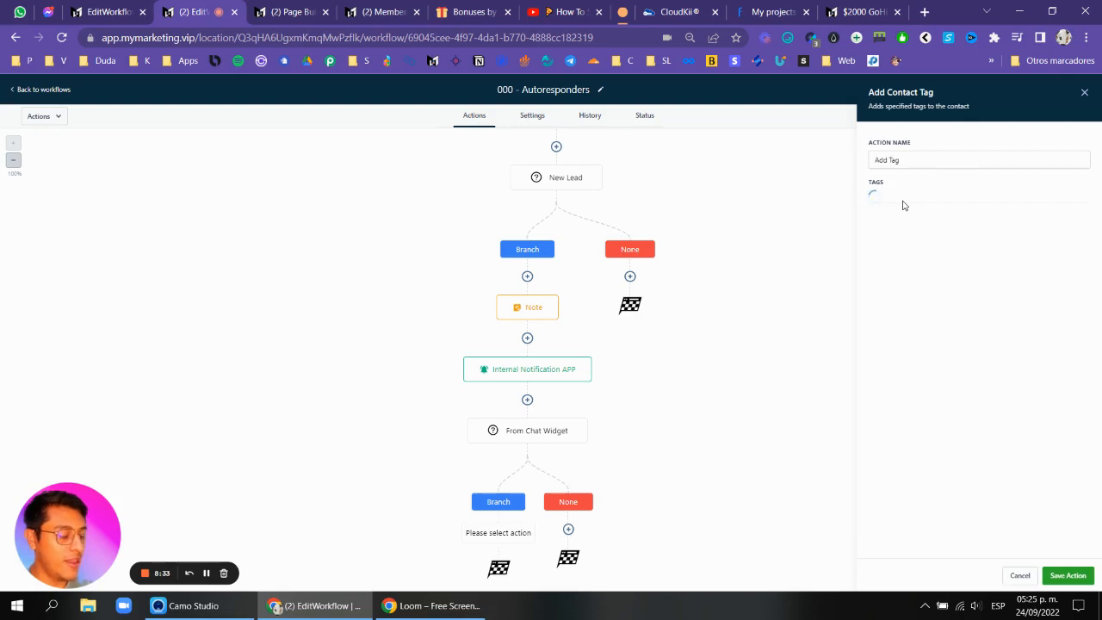
click(909, 200)
text(t)
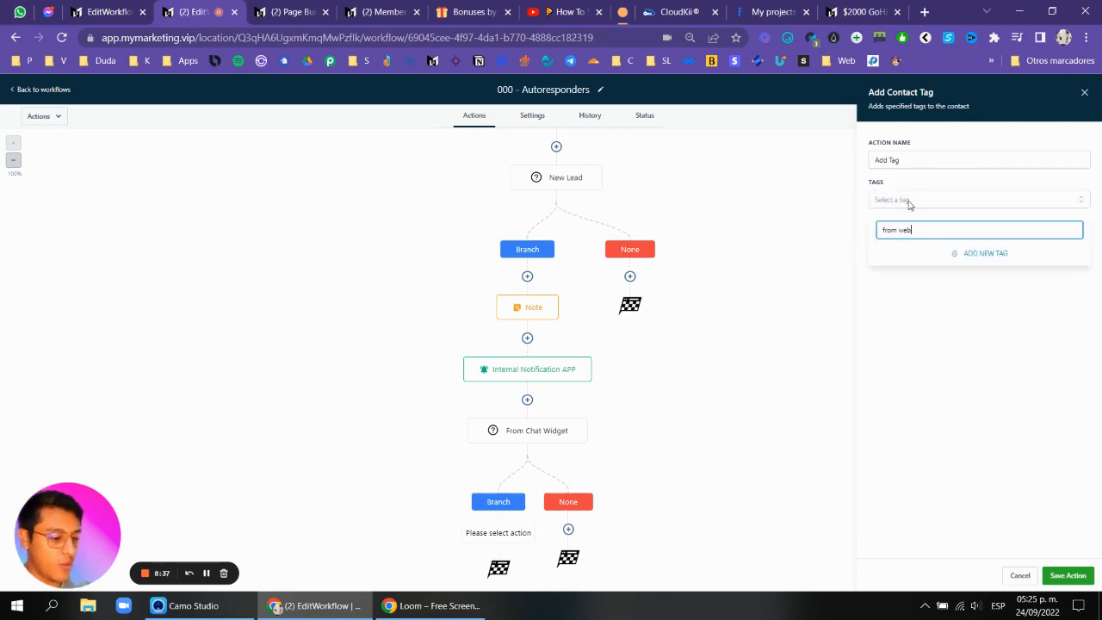
click(968, 262)
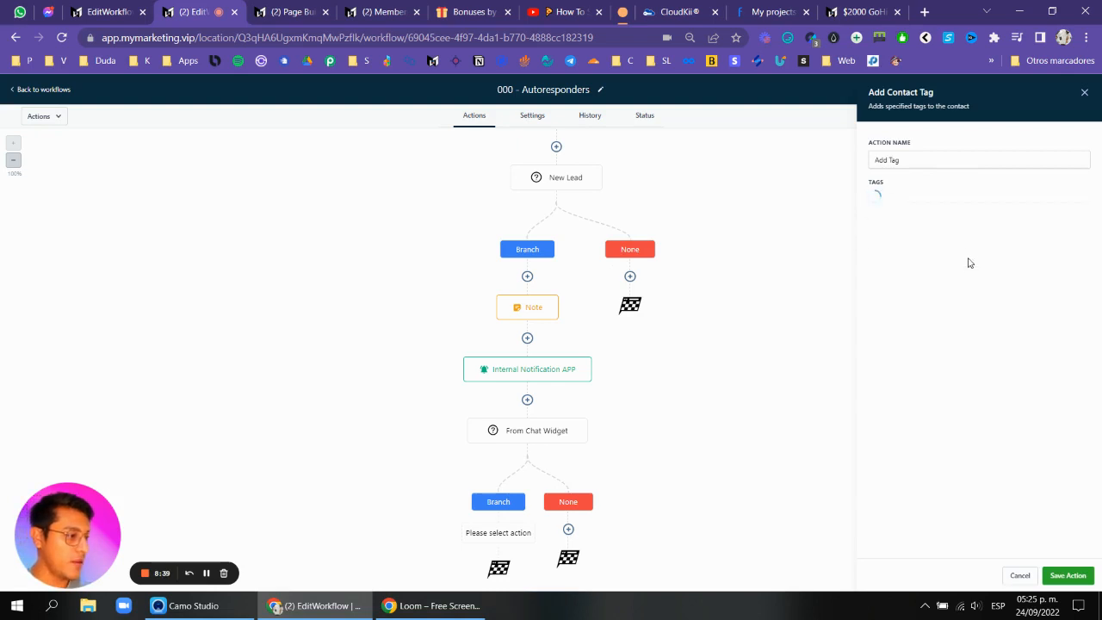
triple_click(933, 157)
text(from)
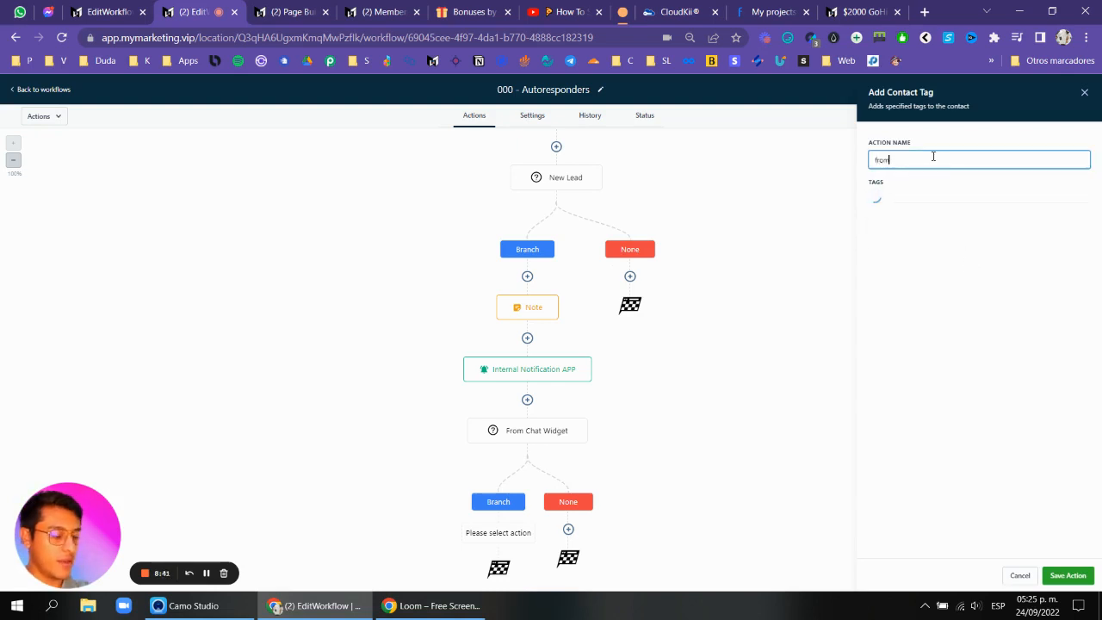
text( webchat)
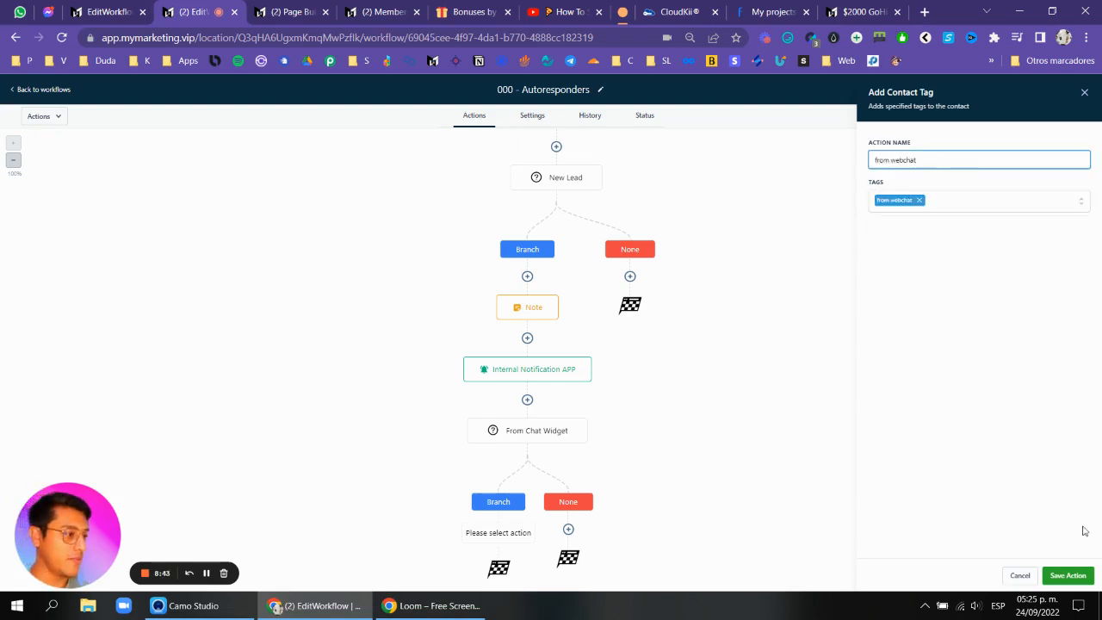
click(1068, 575)
Add a second branch to the From Chat Widget condition named 'Fb messenger' where Workflow Trigger is FB Messenger, and save.
scroll(507, 428, down, 1)
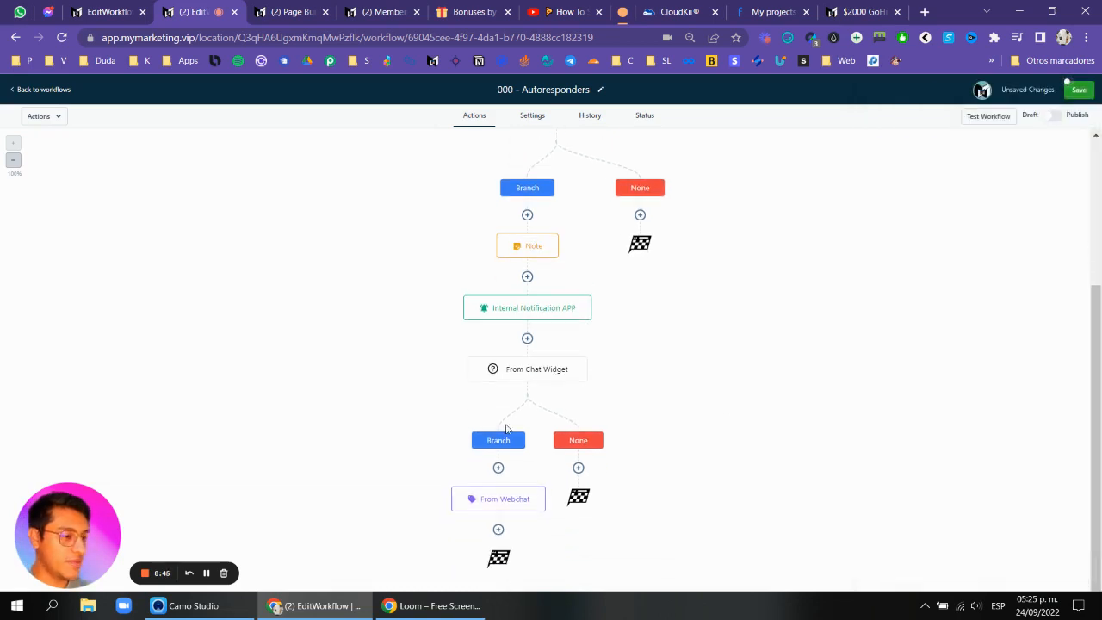
click(538, 374)
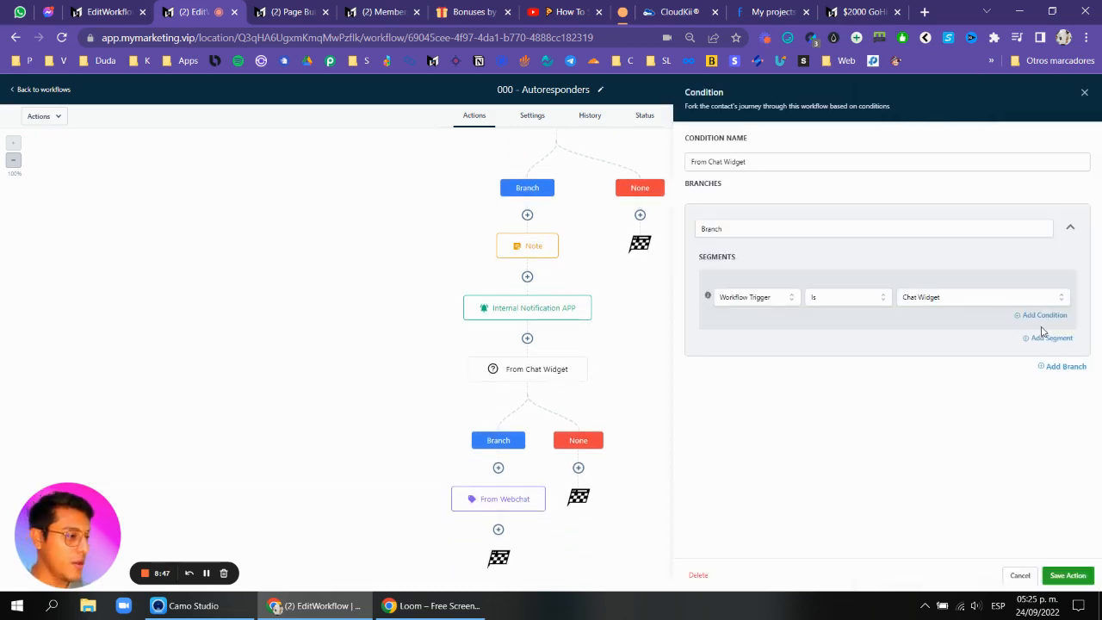
click(1058, 367)
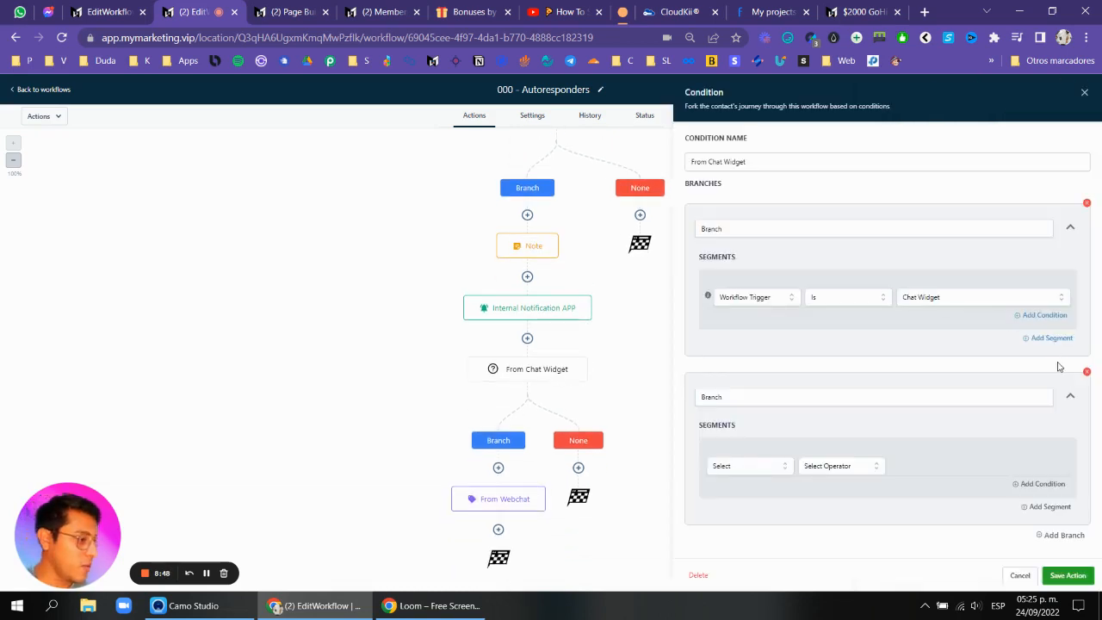
click(746, 466)
scroll(745, 486, down, 2)
click(741, 493)
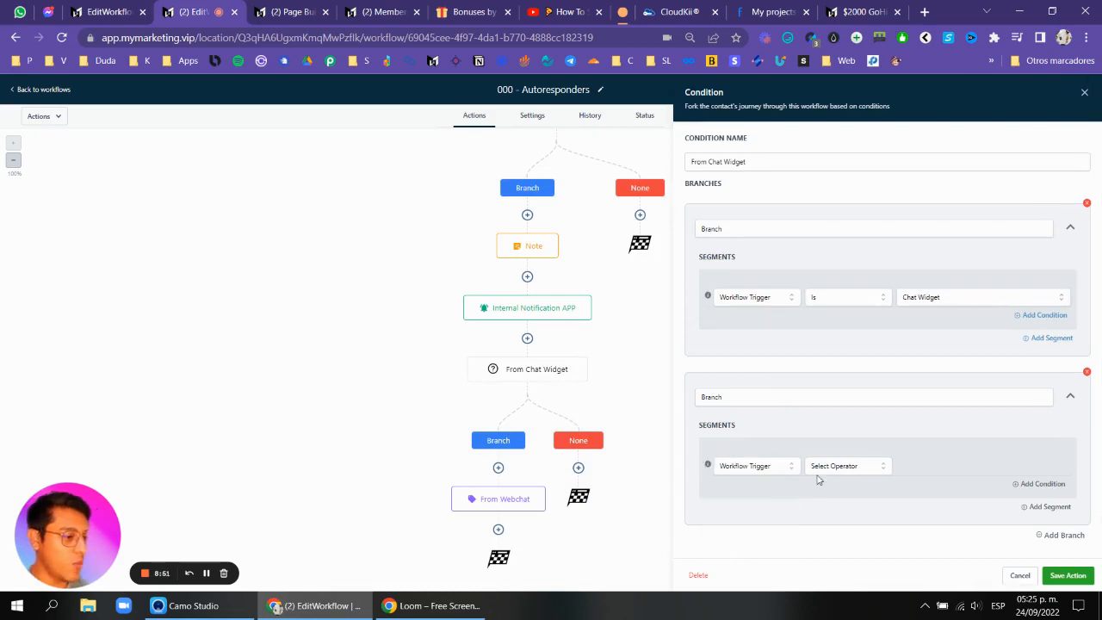
click(828, 468)
click(818, 489)
click(945, 468)
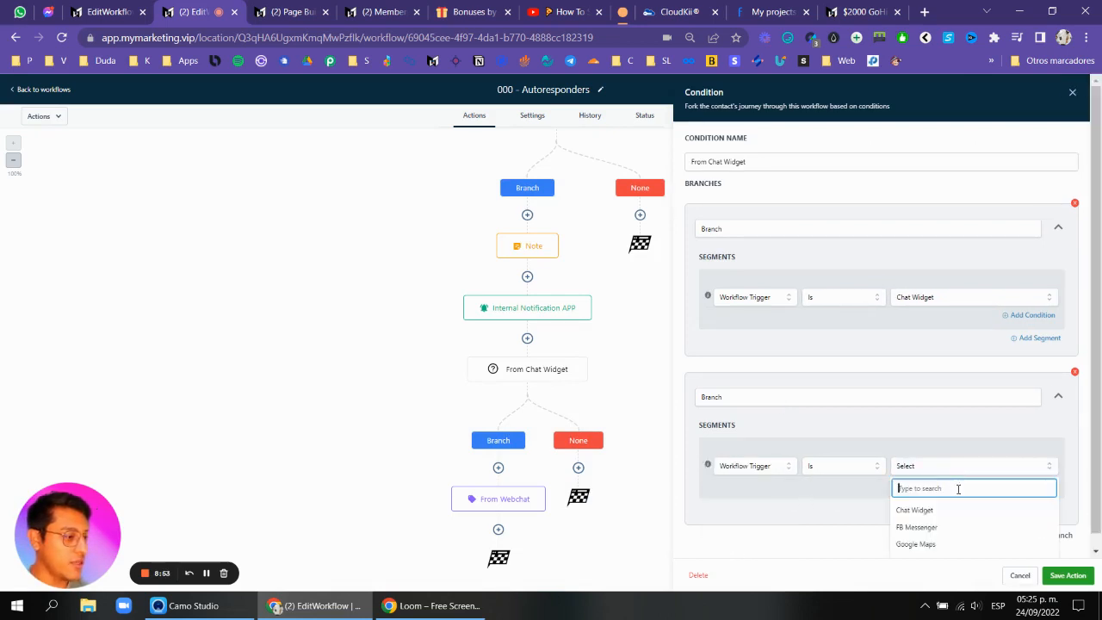
click(935, 528)
double_click(801, 398)
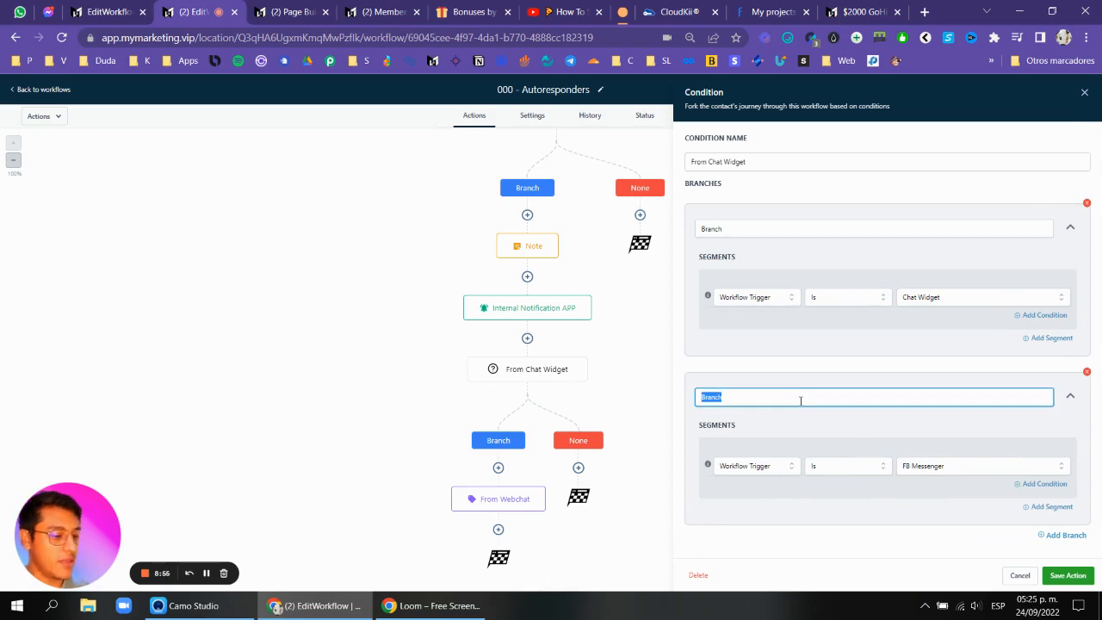
text(Fb messenger)
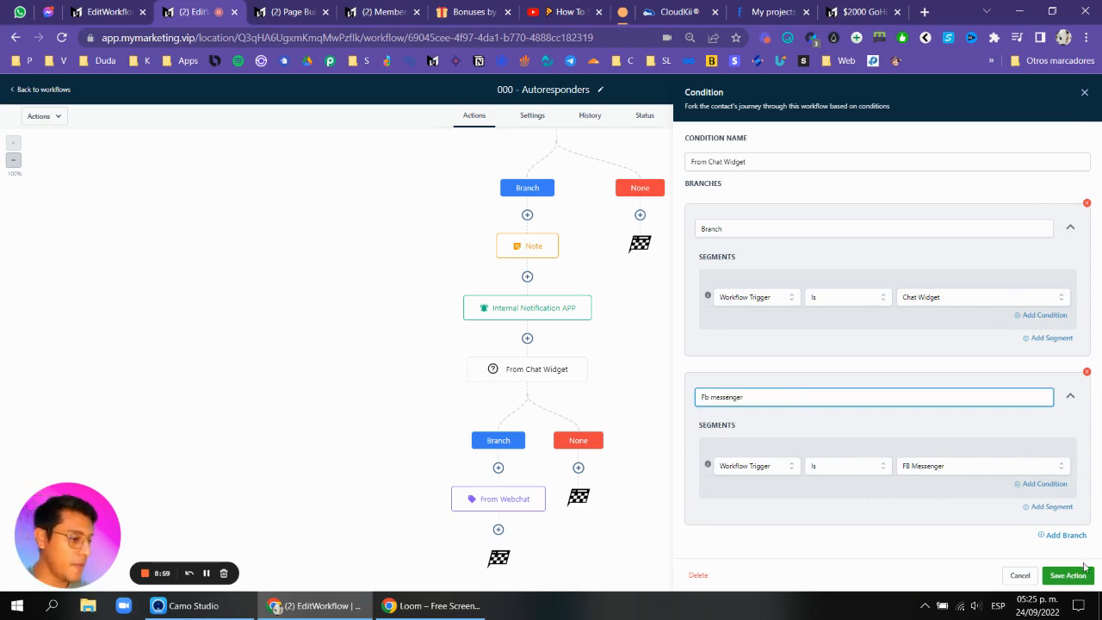
click(1070, 576)
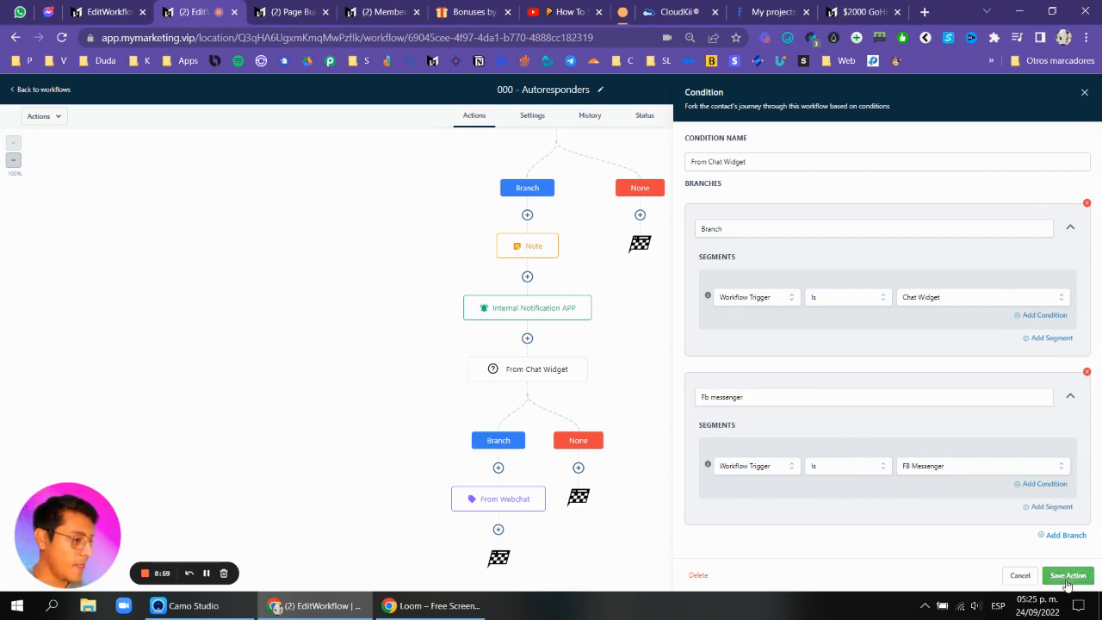
Name the first branch 'From Chat Widget' and rename the condition 'Reply channel', then save it.
click(544, 374)
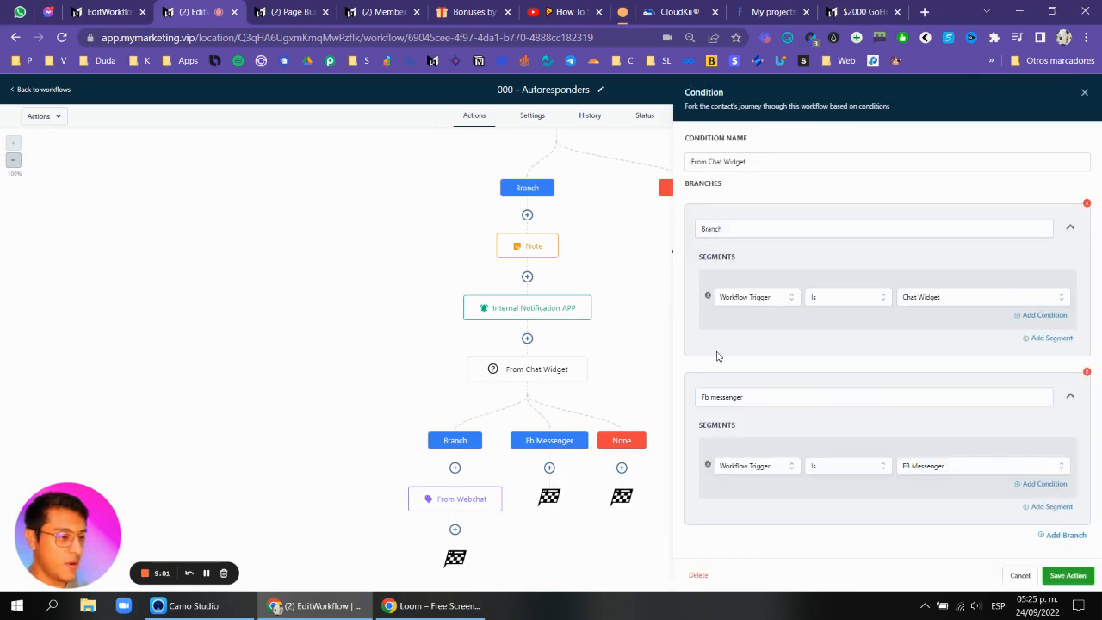
triple_click(766, 161)
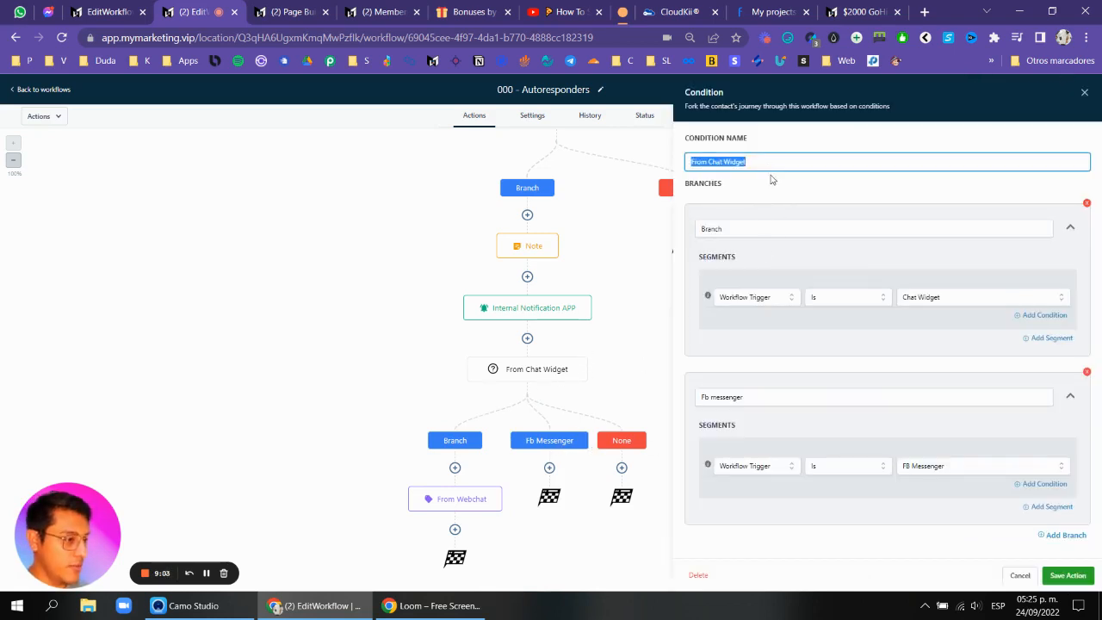
key(ctrl+c)
double_click(747, 228)
key(ctrl+v)
triple_click(745, 162)
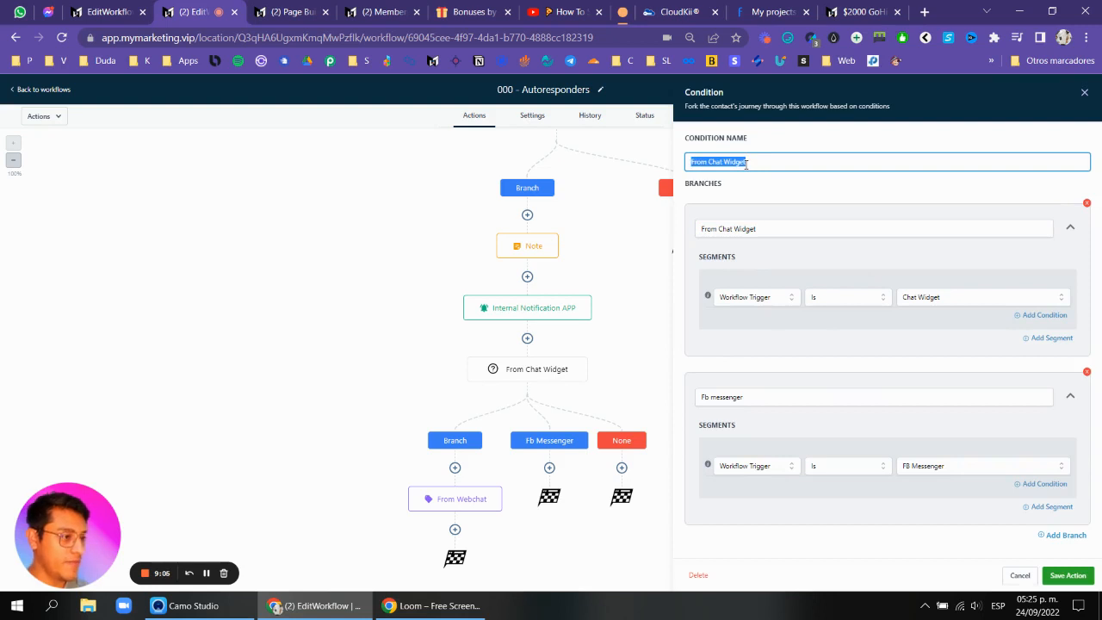
text(Reply channel)
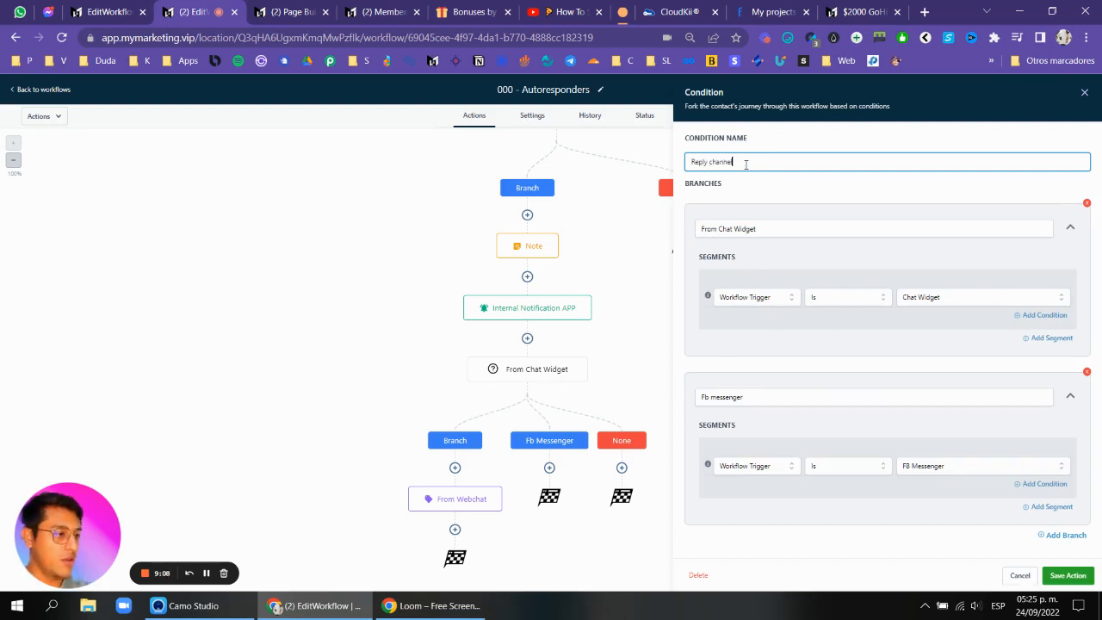
click(1068, 575)
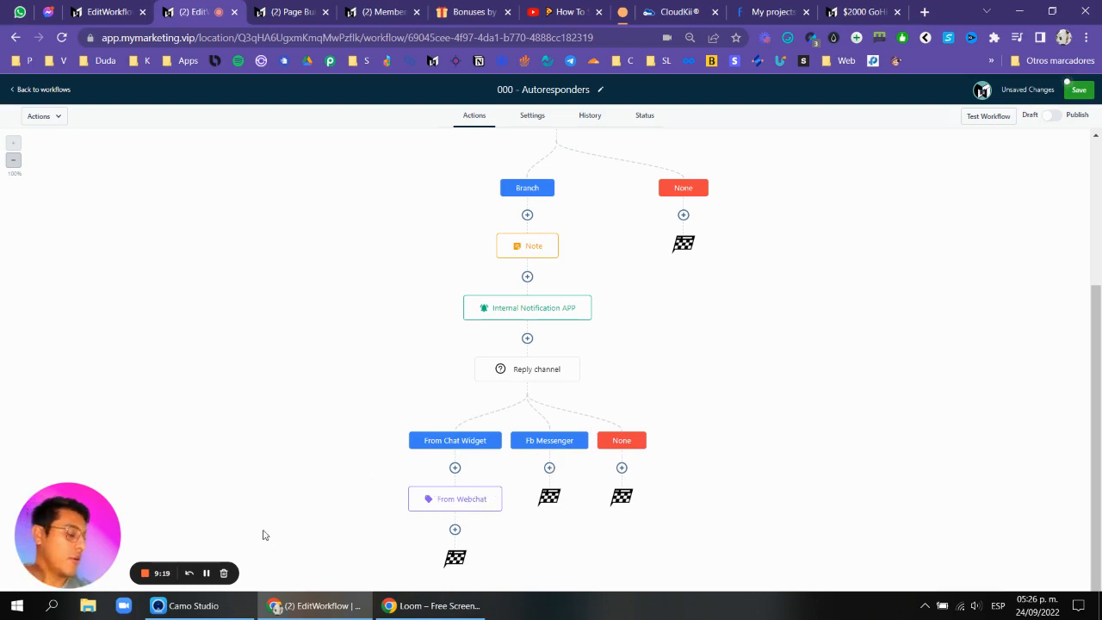
Add a Send SMS action after the Webchat branch's tag with the message 'Hello {{contact.first_name}}, can i have your phone number to call you back?'.
click(206, 574)
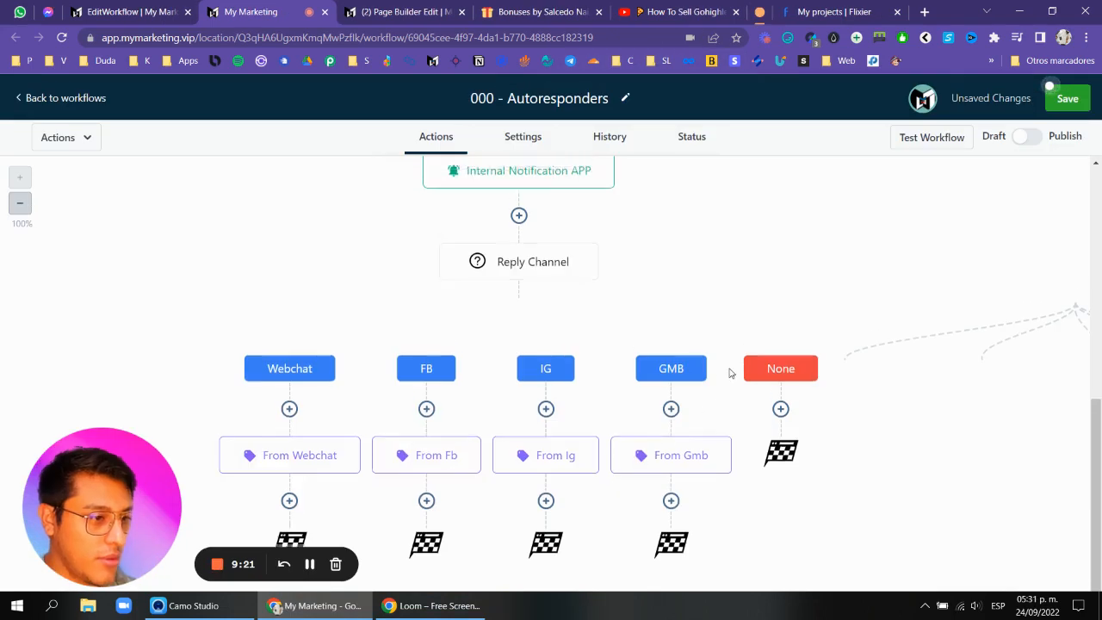
scroll(724, 327, up, 3)
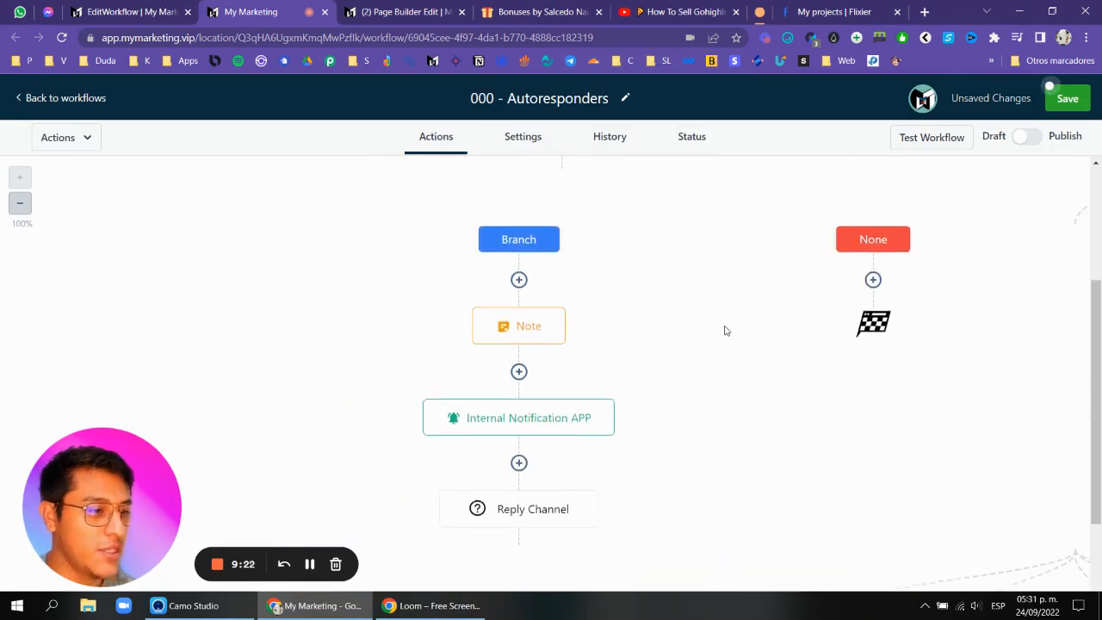
scroll(639, 333, down, 2)
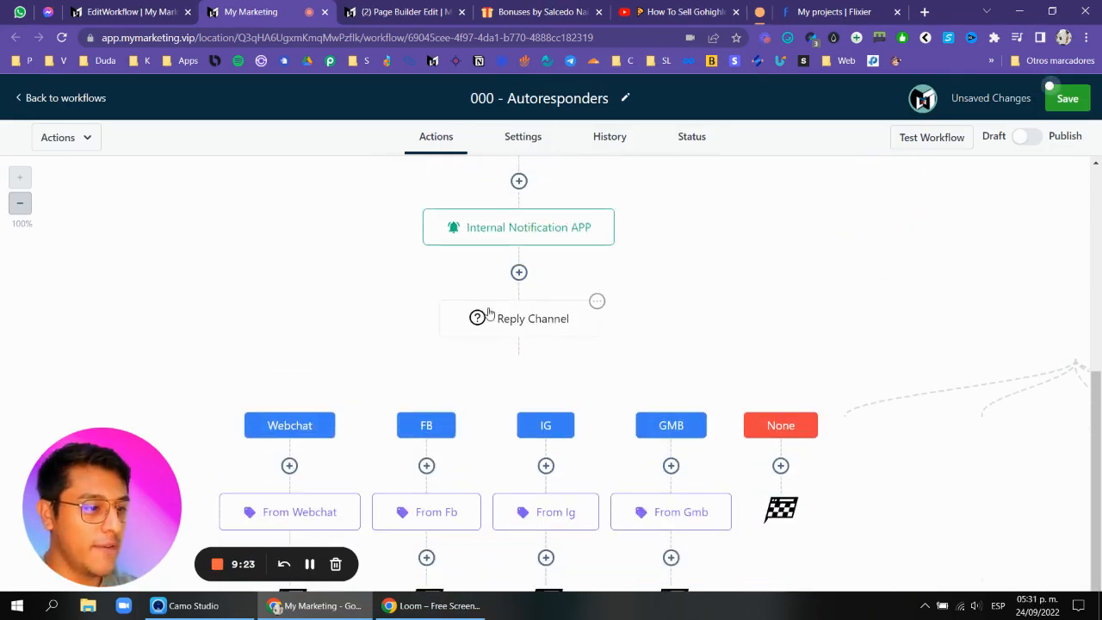
scroll(495, 317, down, 1)
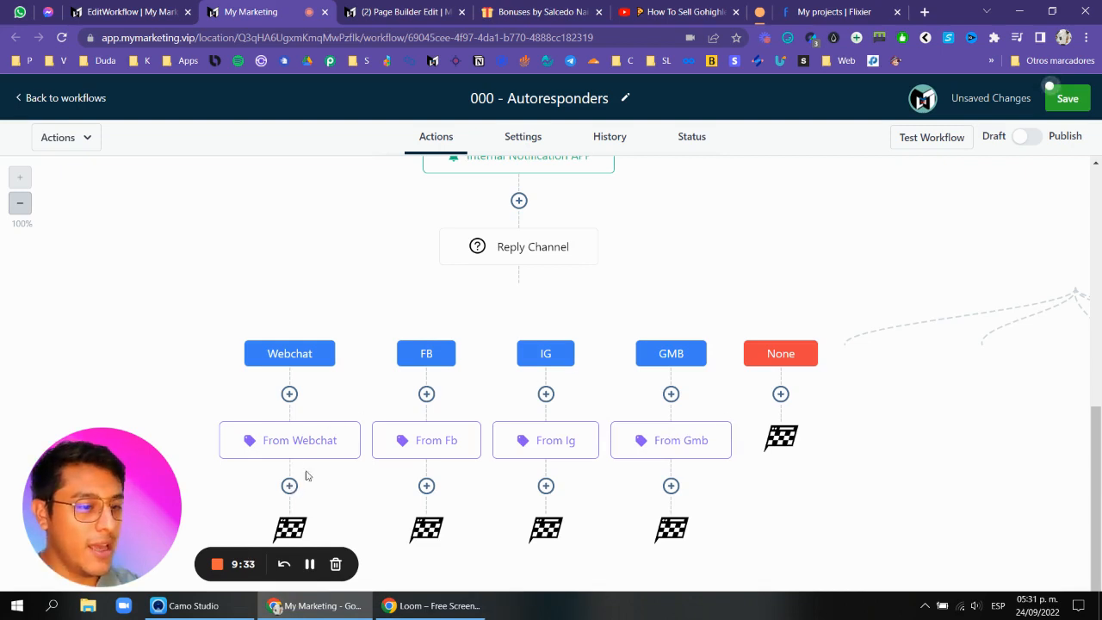
scroll(760, 261, up, 6)
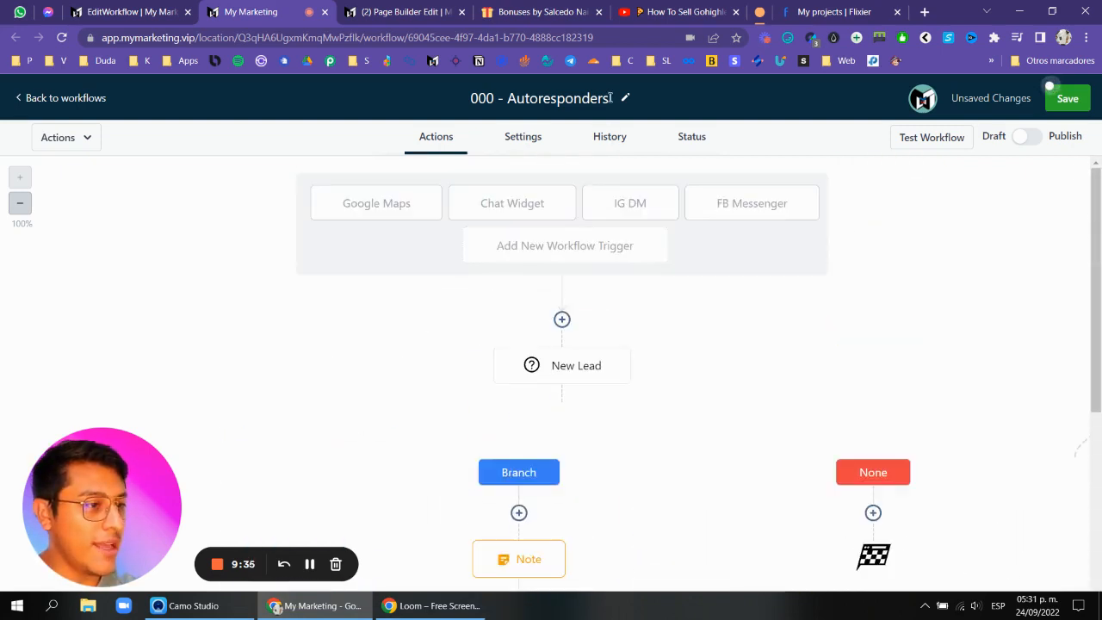
scroll(610, 357, down, 1)
scroll(609, 345, down, 5)
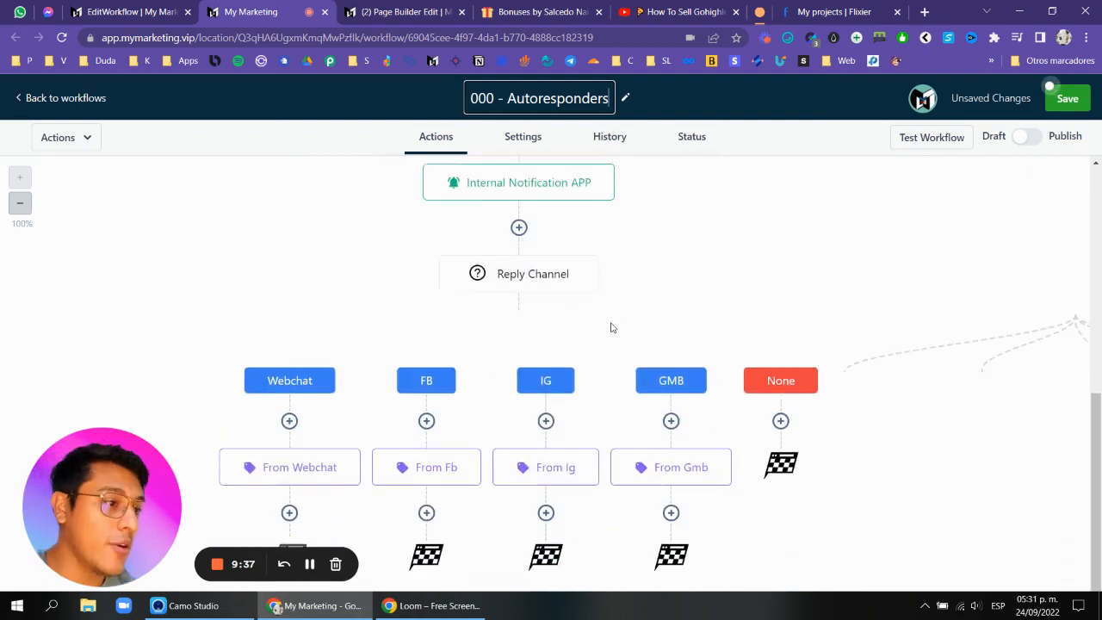
click(289, 486)
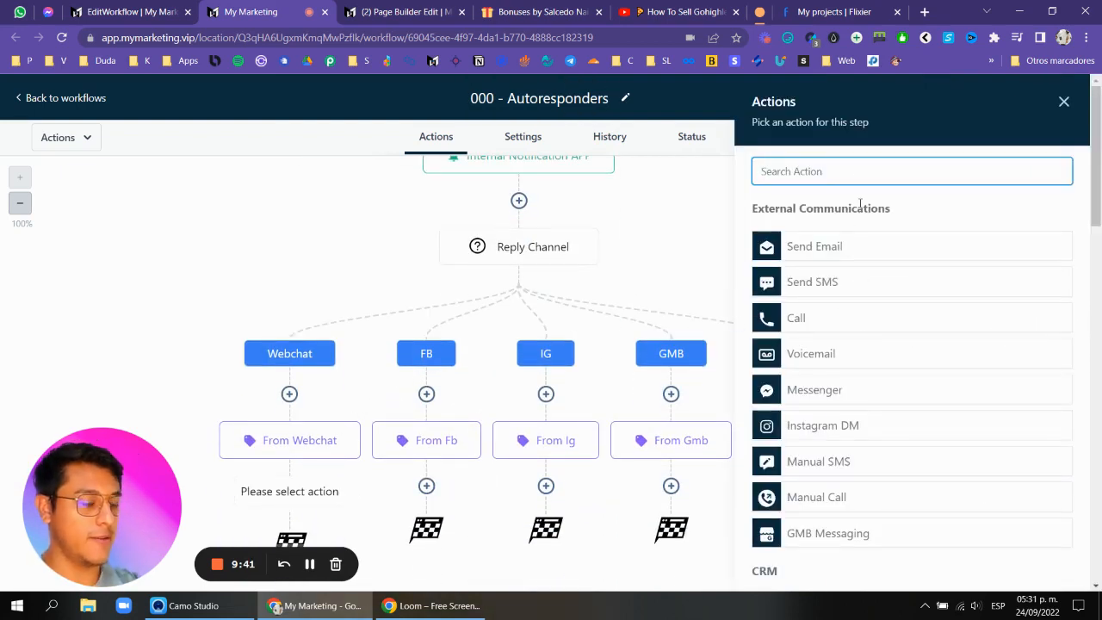
text(s)
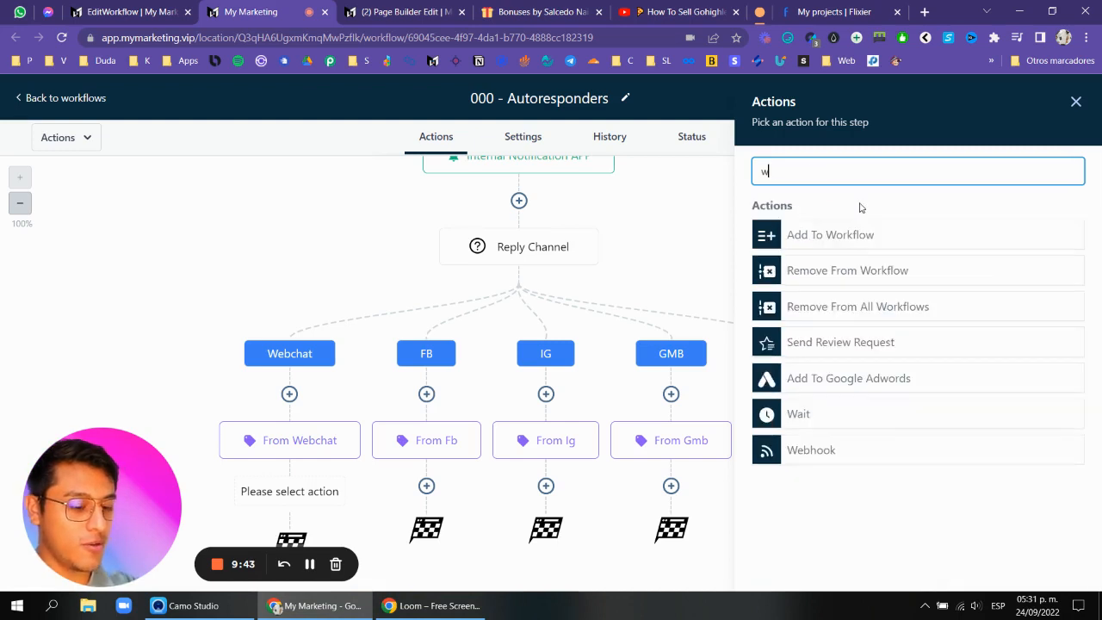
key(BackSpace)
text(sms)
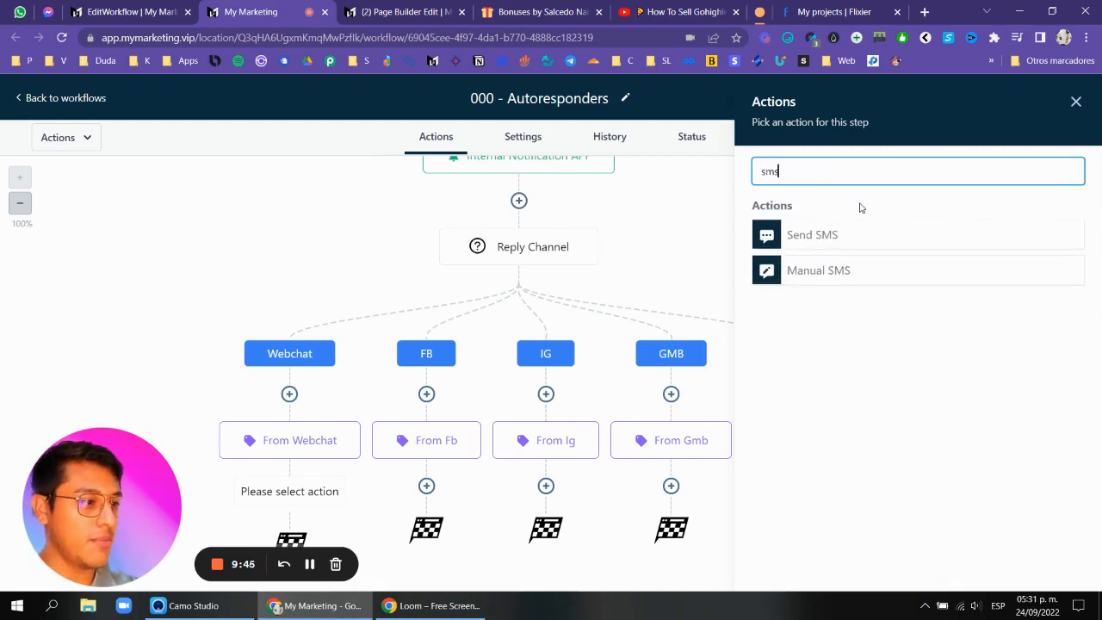
click(898, 243)
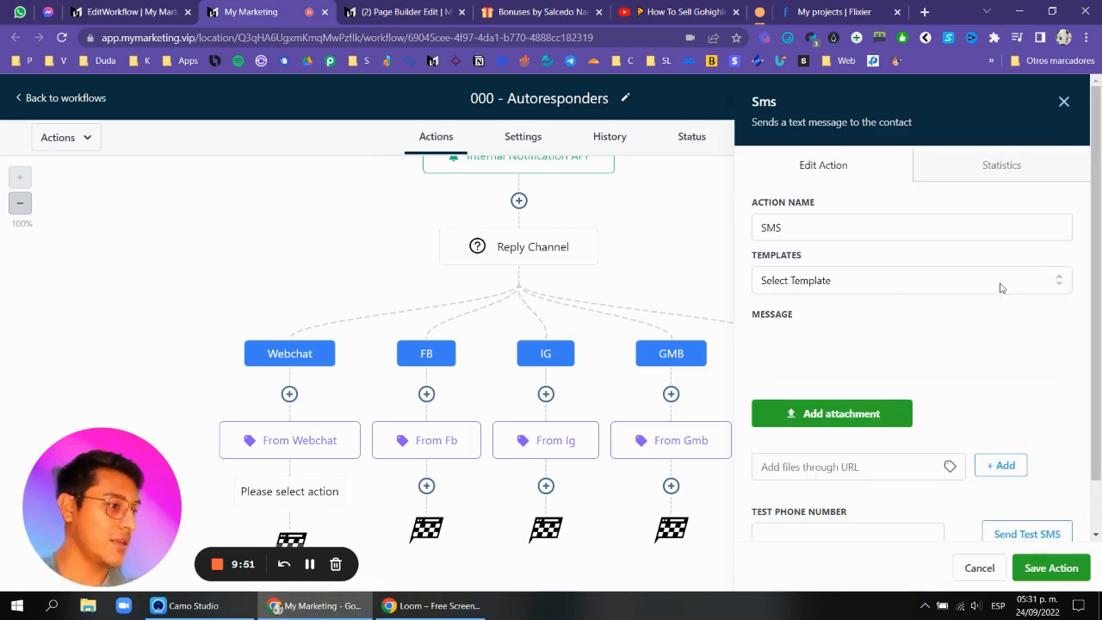
scroll(801, 340, down, 1)
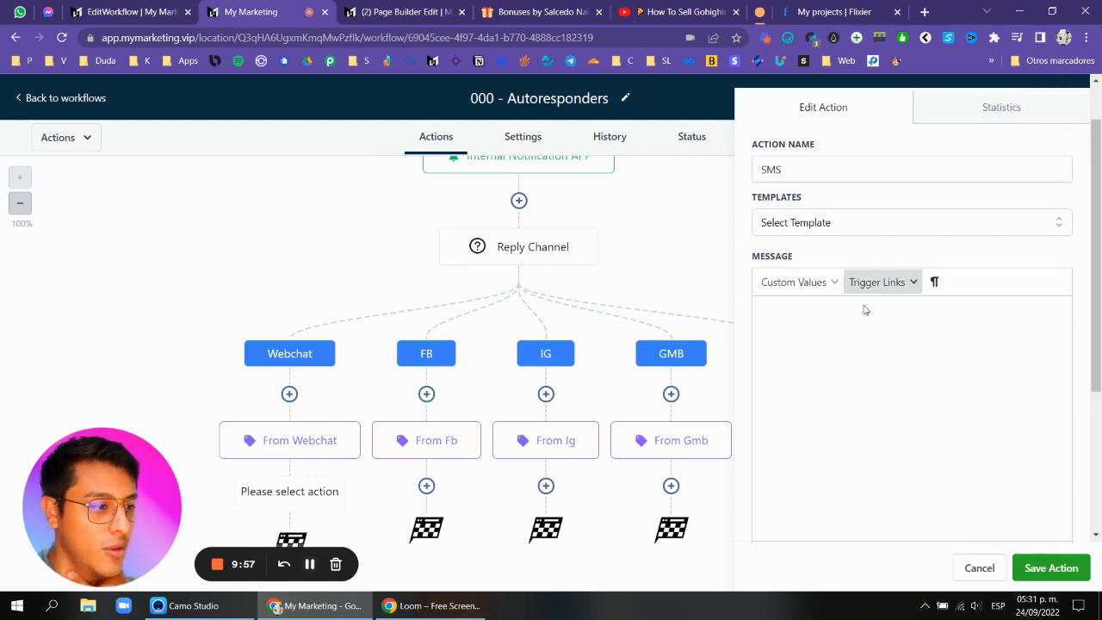
click(835, 349)
key(ctrl+v)
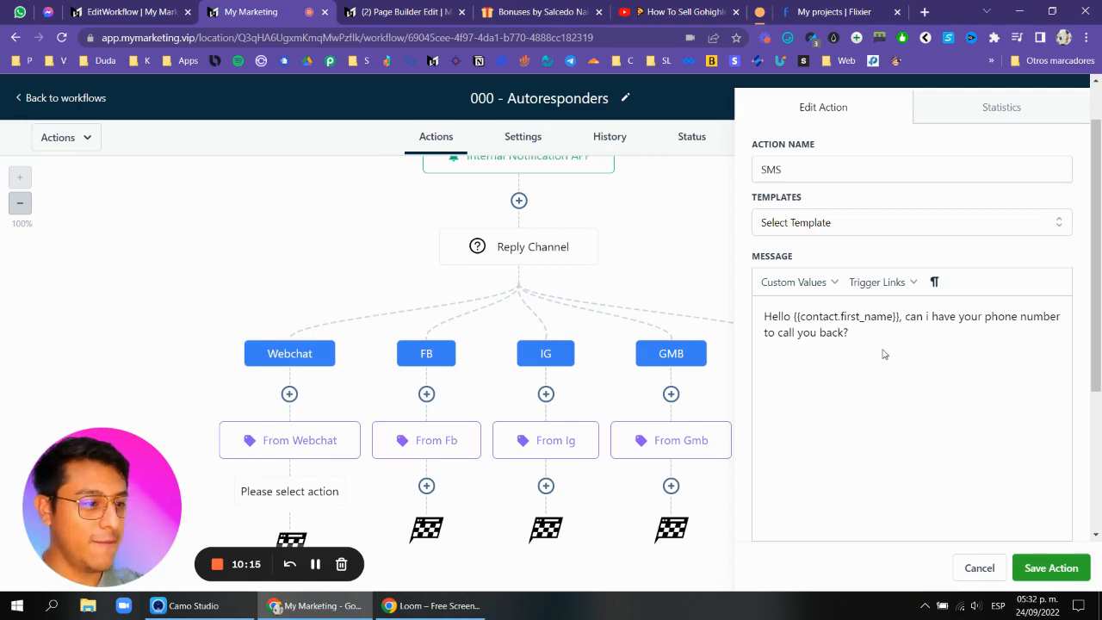
click(1051, 567)
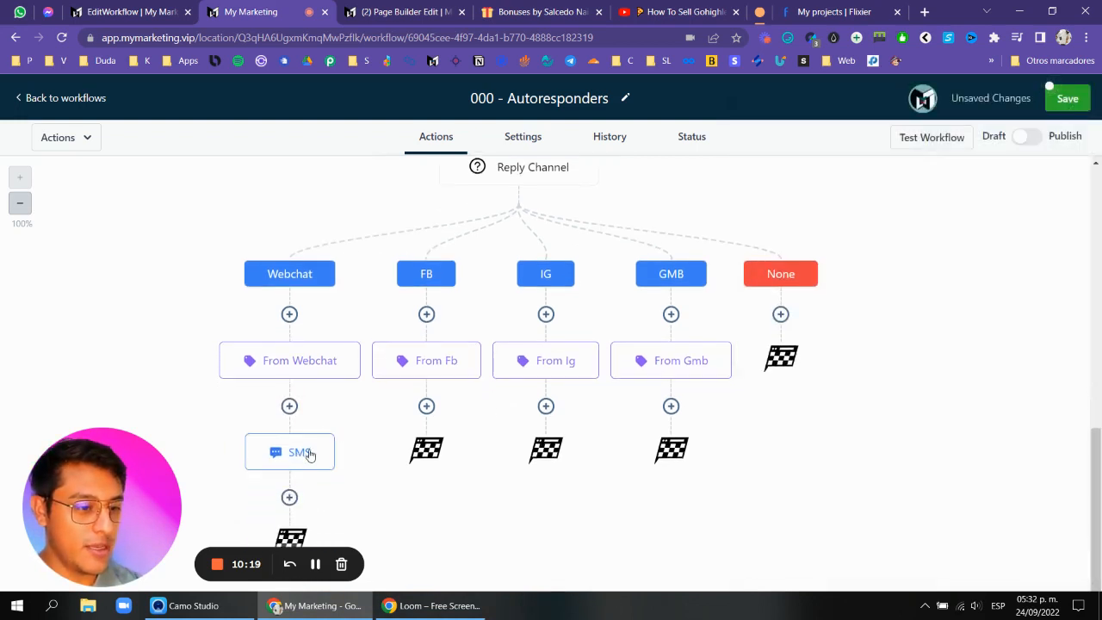
Add a Messenger action under the FB branch's tag, paste the same phone-number request message, and save it.
click(426, 406)
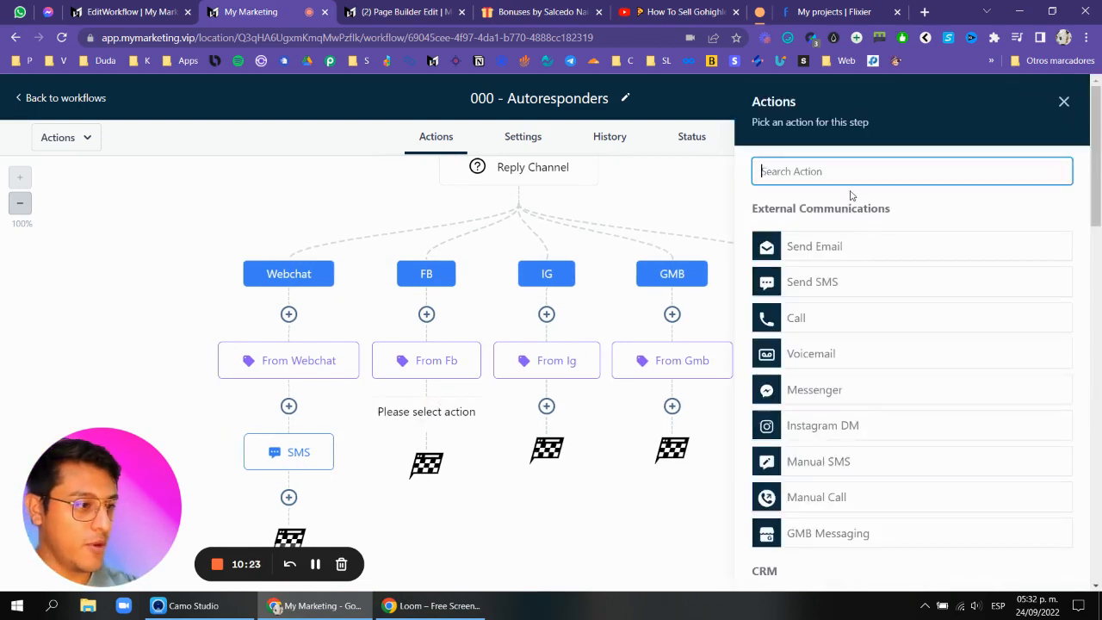
text(fab)
key(BackSpace)
key(BackSpace)
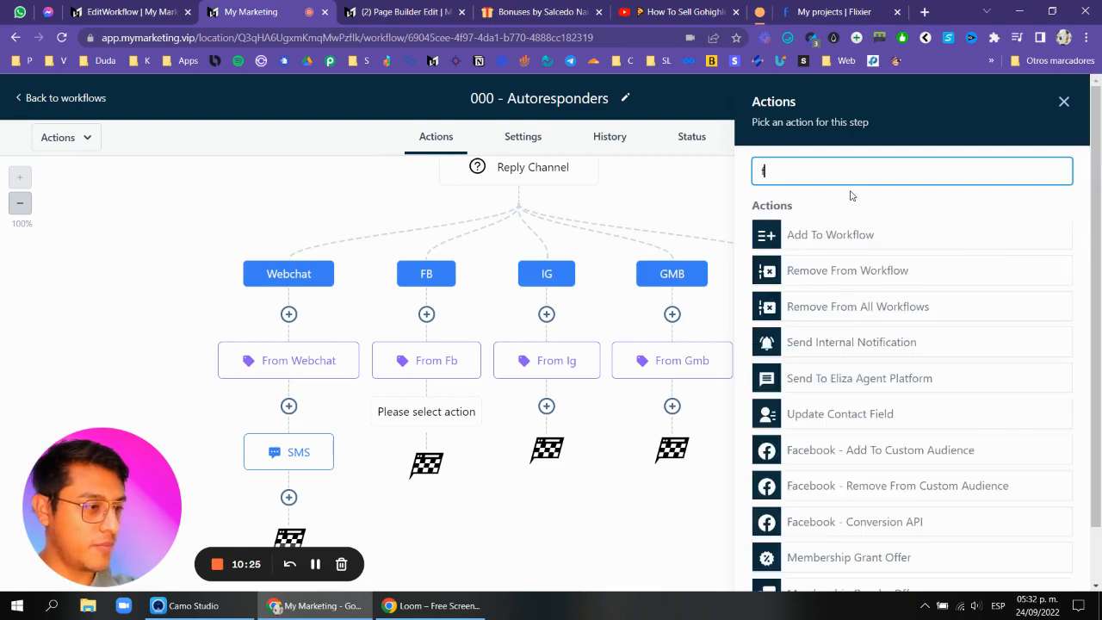
key(BackSpace)
text(mes)
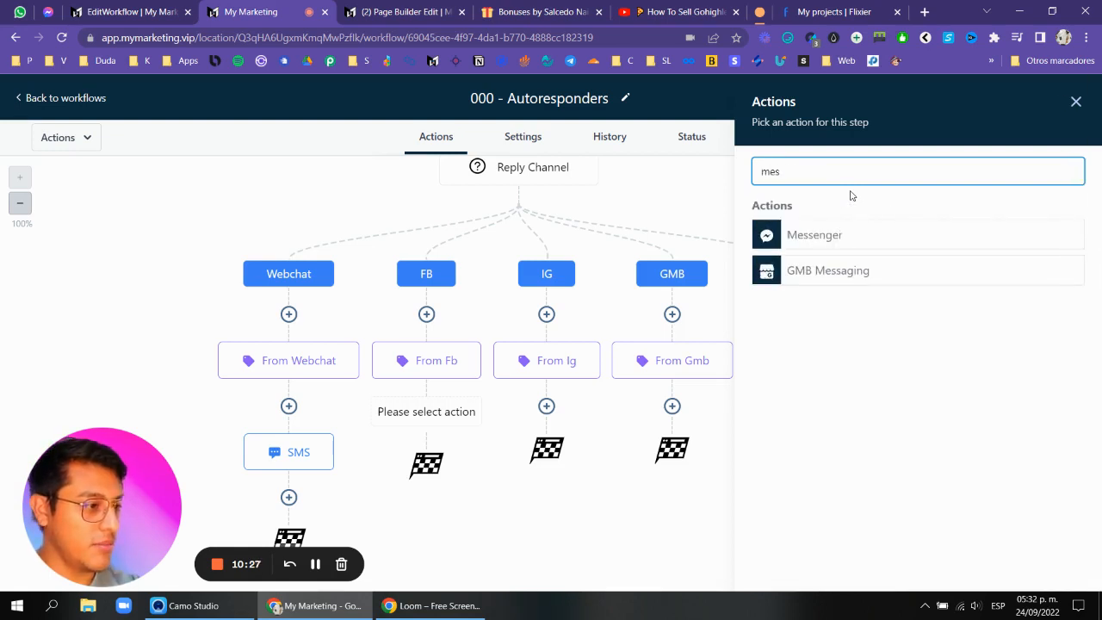
click(828, 235)
key(ctrl+v)
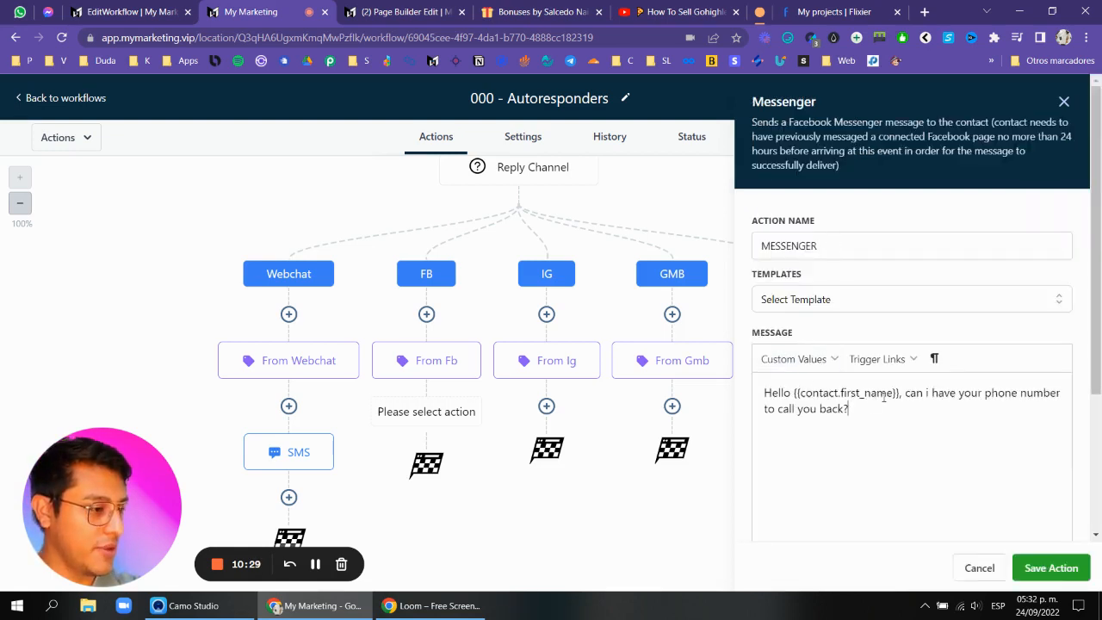
click(1034, 568)
Add an Instagram DM action under the IG branch's tag with the pasted phone-number request message, and save it.
click(557, 407)
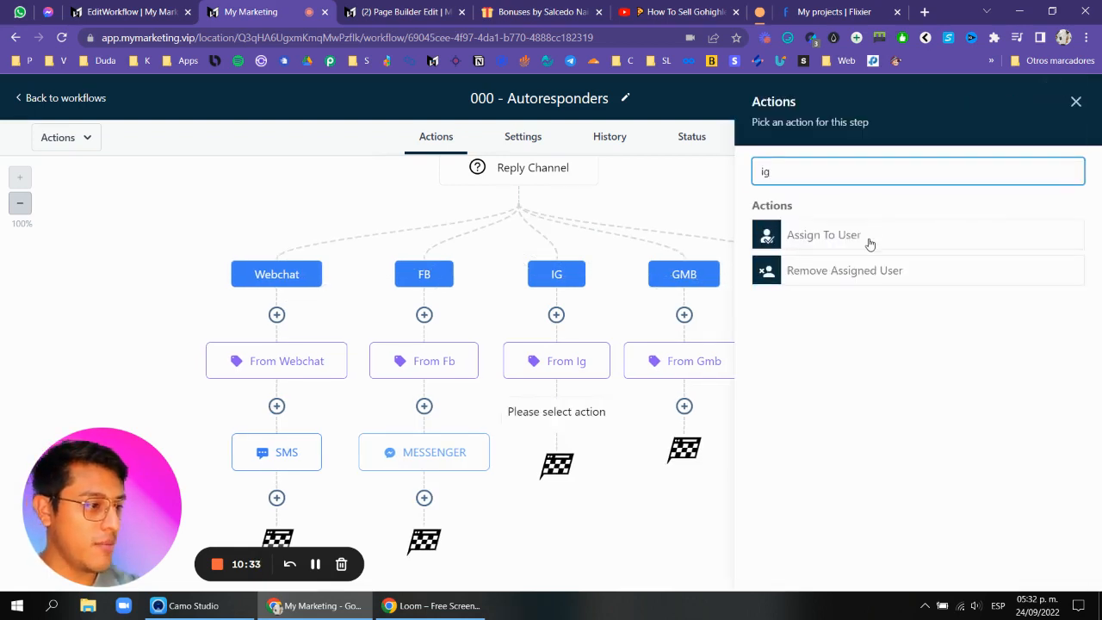
text(d)
key(BackSpace)
key(BackSpace)
key(BackSpace)
key(BackSpace)
text(ins)
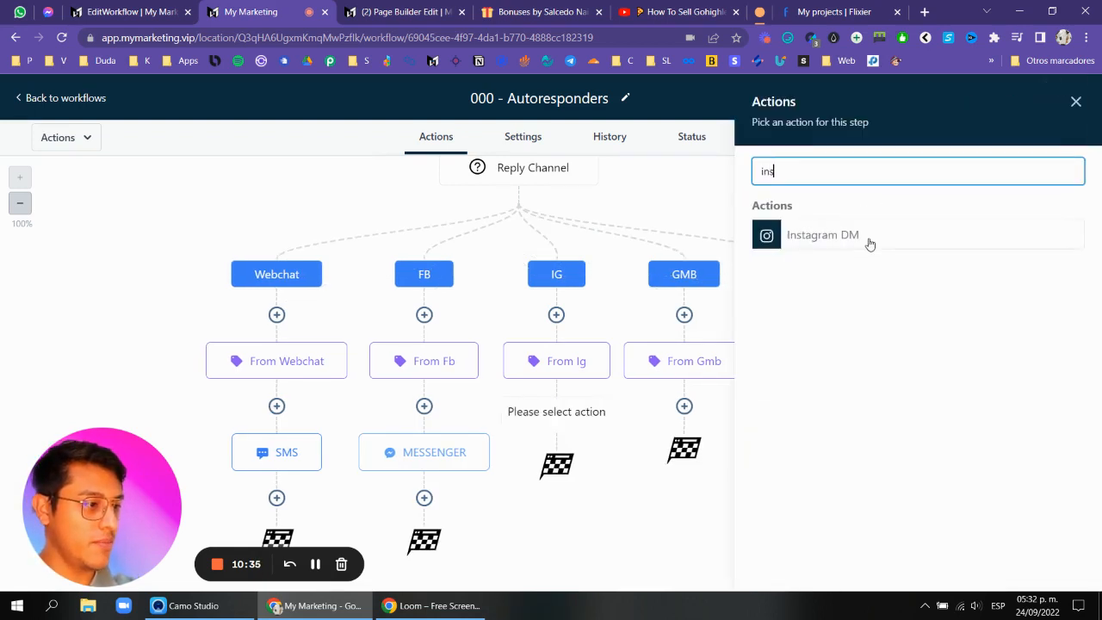
click(869, 243)
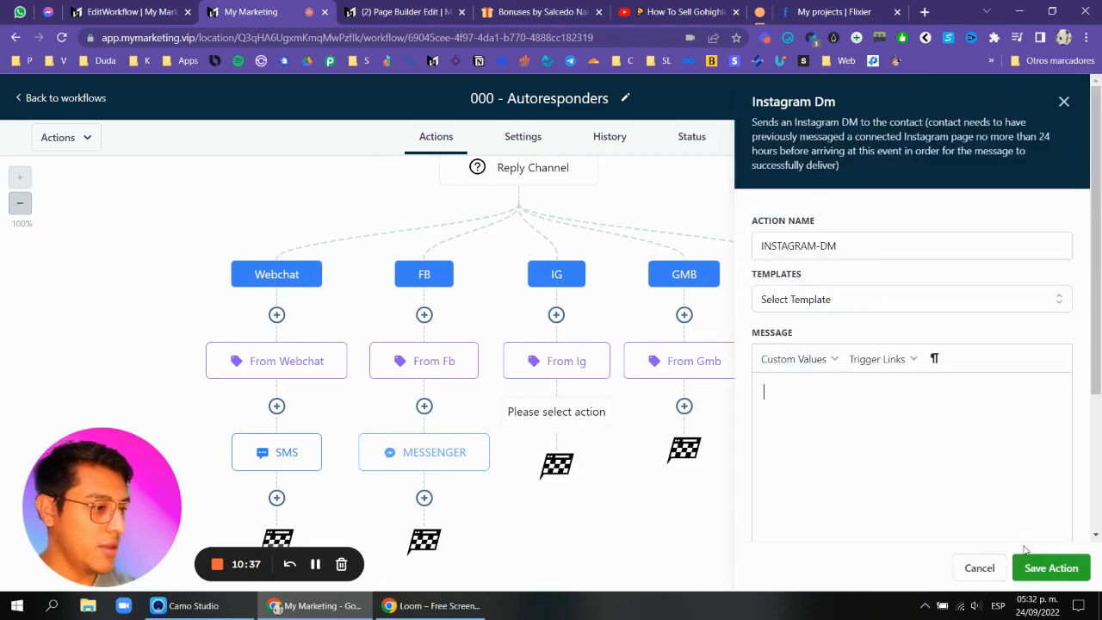
click(930, 463)
key(ctrl+v)
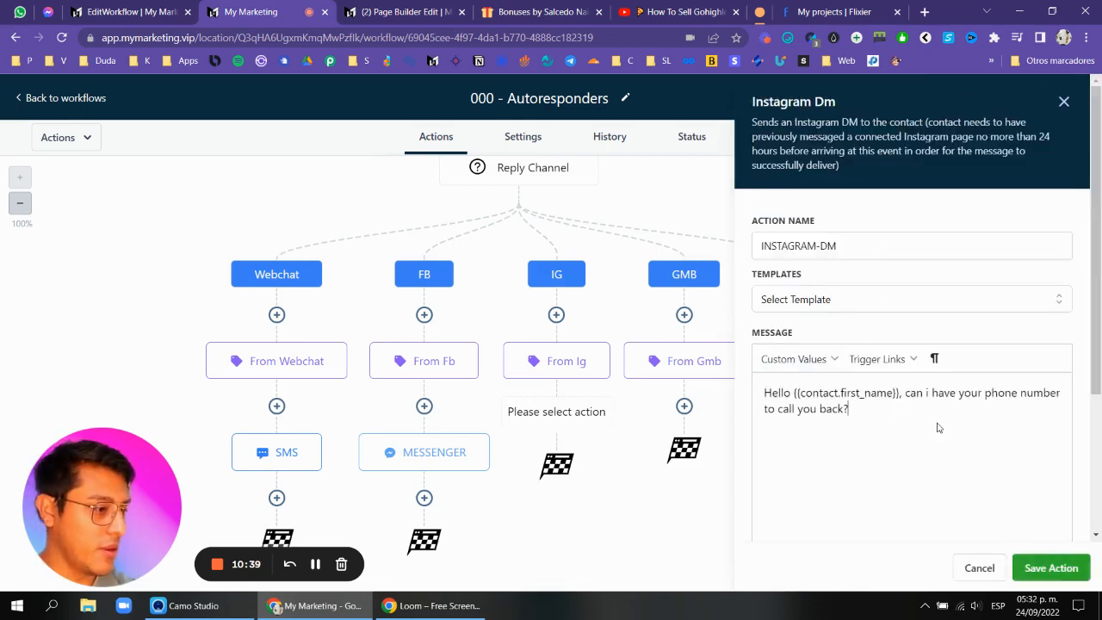
click(1051, 568)
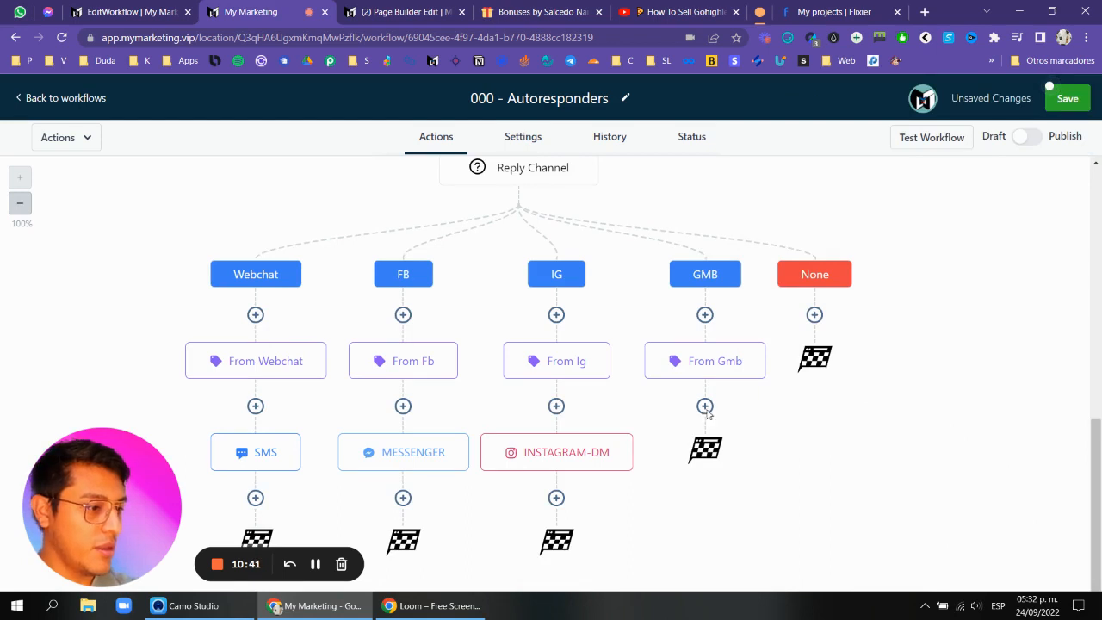
Add a GMB Messaging action under the GMB branch's tag with the pasted phone-number request message, and save it.
click(669, 406)
text(g)
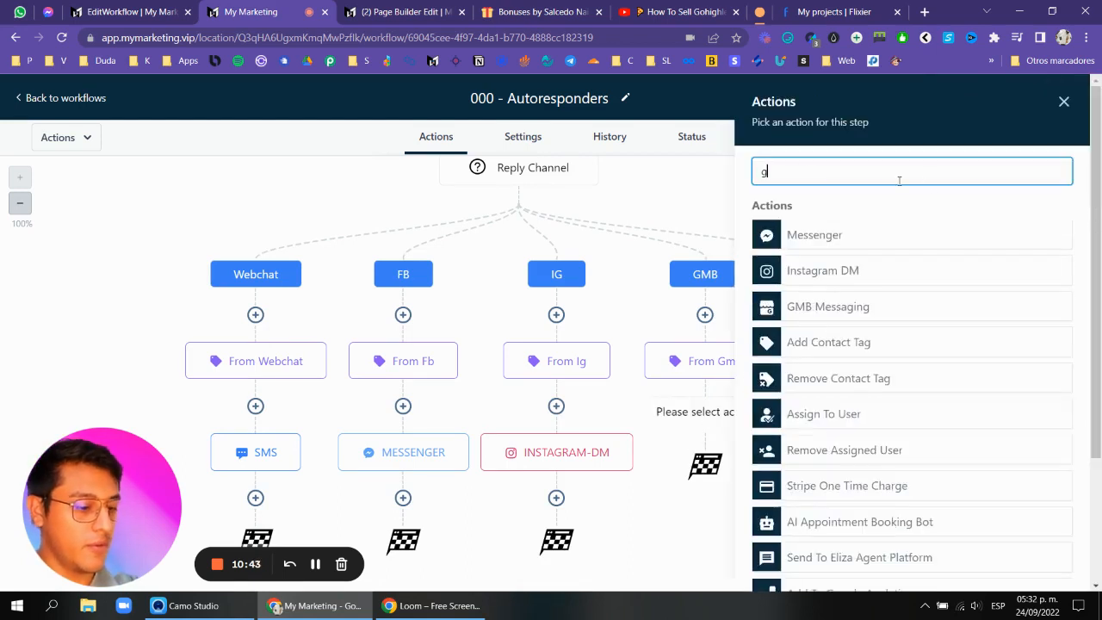
text(o)
key(BackSpace)
text(m)
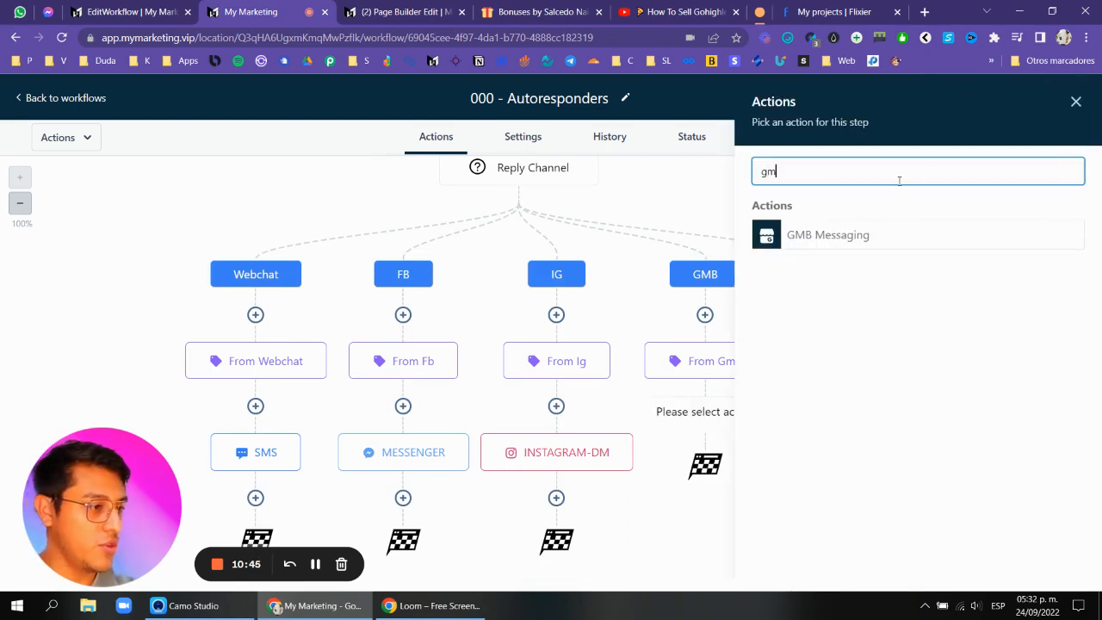
click(834, 247)
click(837, 315)
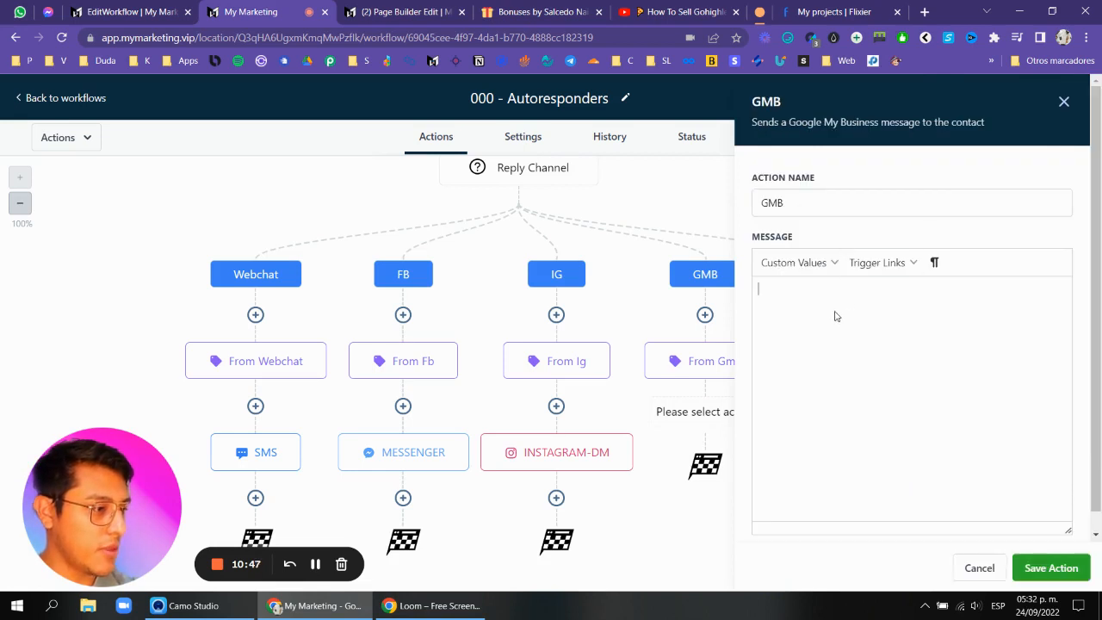
text(Hello {{contact.first_name}}, can i have your phone number to call you back?)
click(1069, 572)
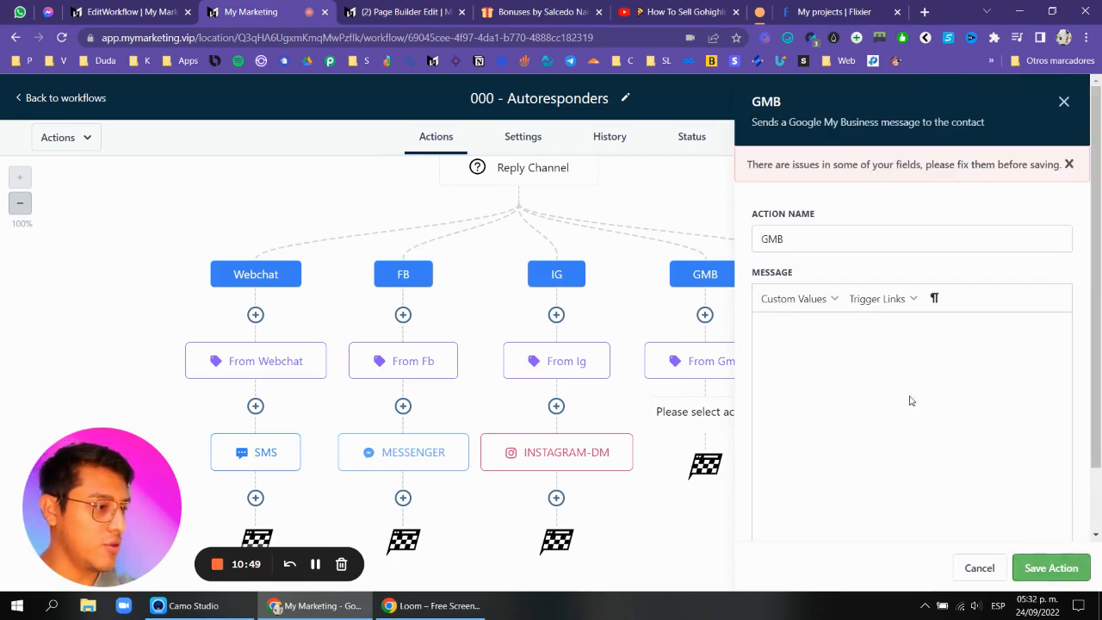
click(901, 333)
text(Hello {{contact.first_name}}, can i have your phone number to call you back?)
click(1051, 567)
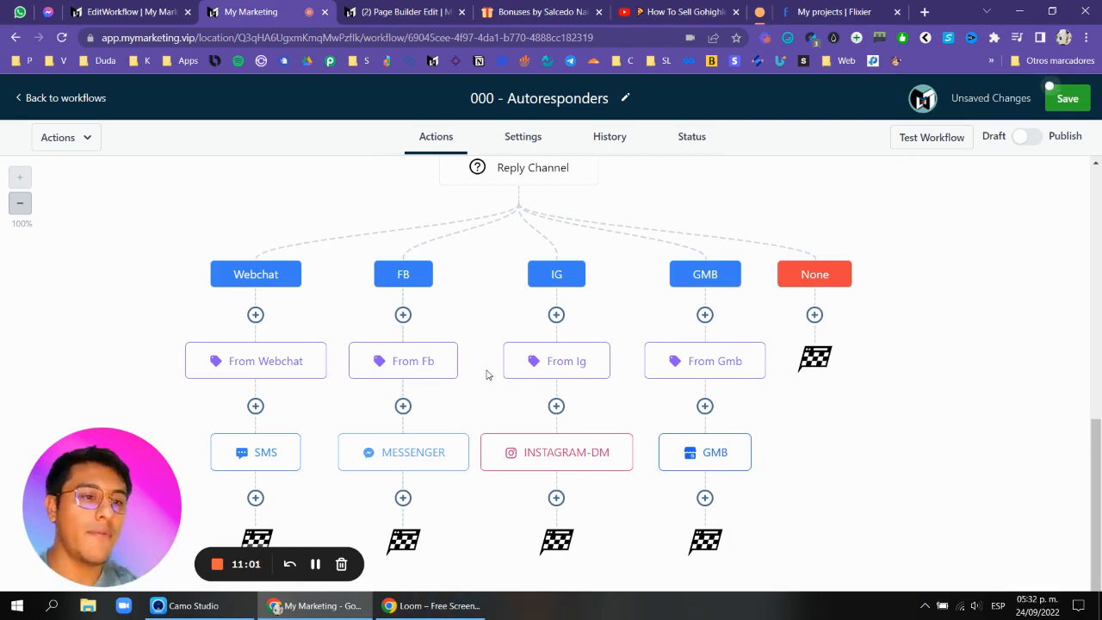
Insert an If/Else condition between the Webchat tag and the SMS, with a branch where Phone is empty, and save.
click(257, 407)
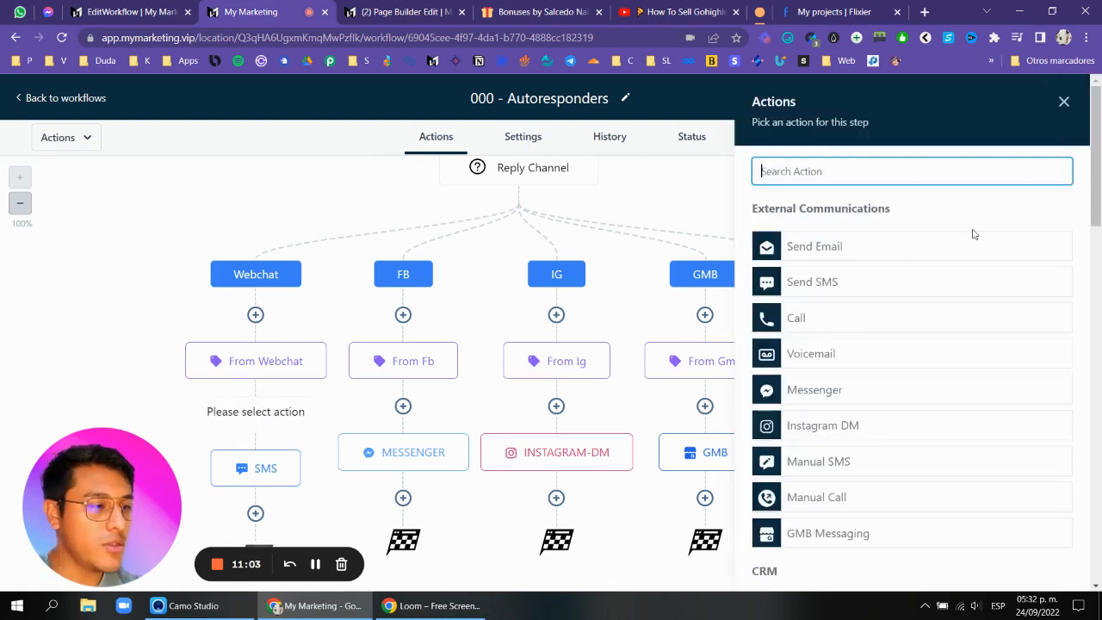
text(if)
click(956, 235)
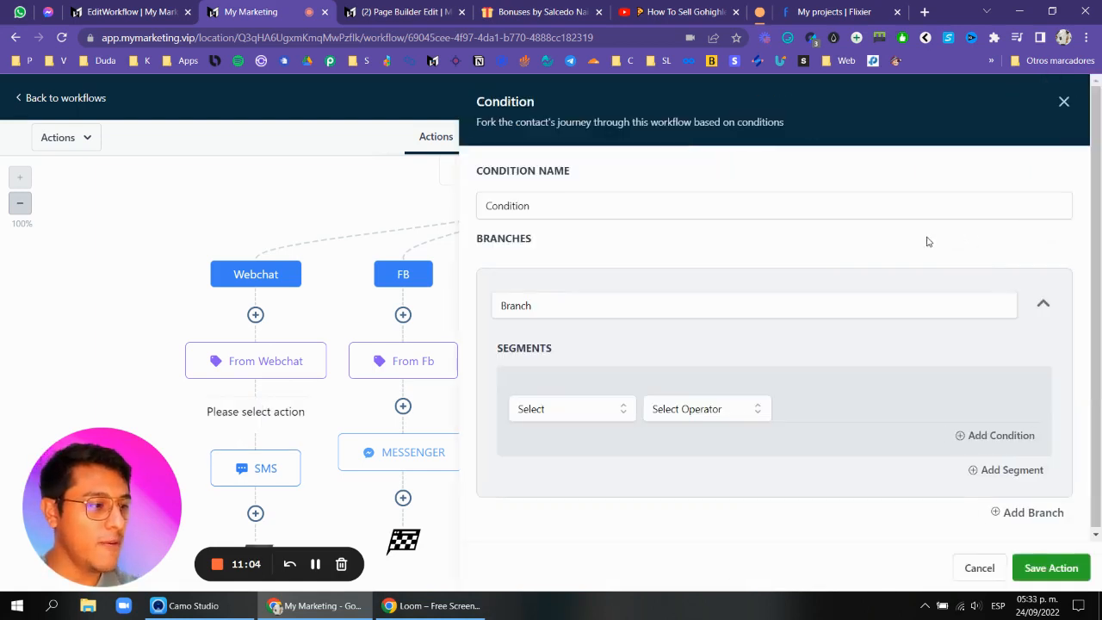
click(548, 405)
click(554, 437)
click(574, 446)
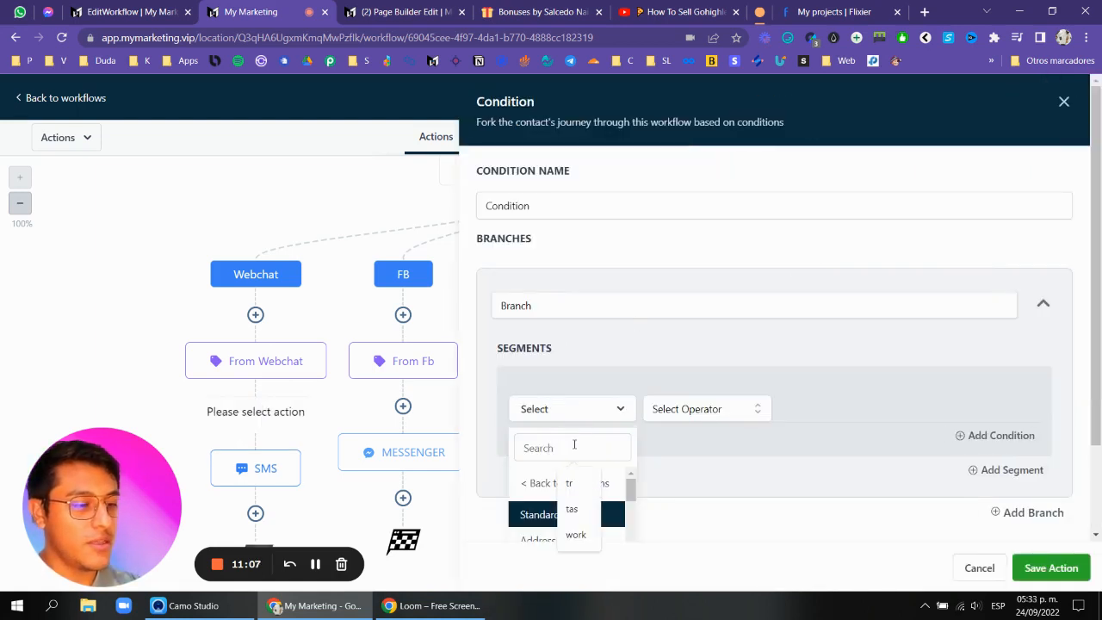
scroll(593, 434, down, 1)
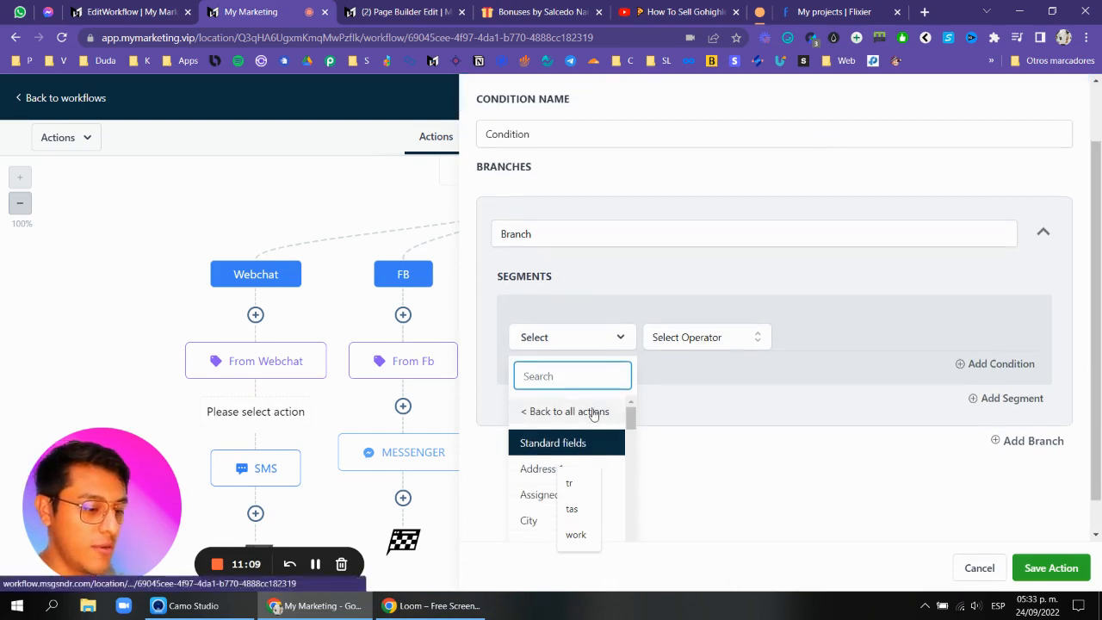
text(pho)
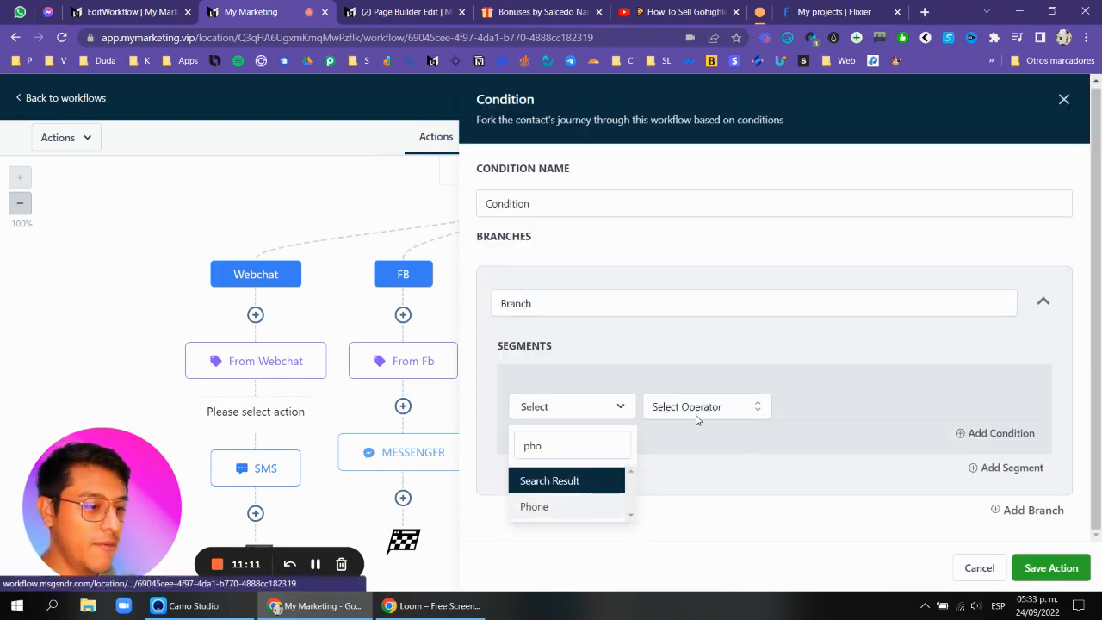
click(697, 417)
click(586, 412)
click(555, 505)
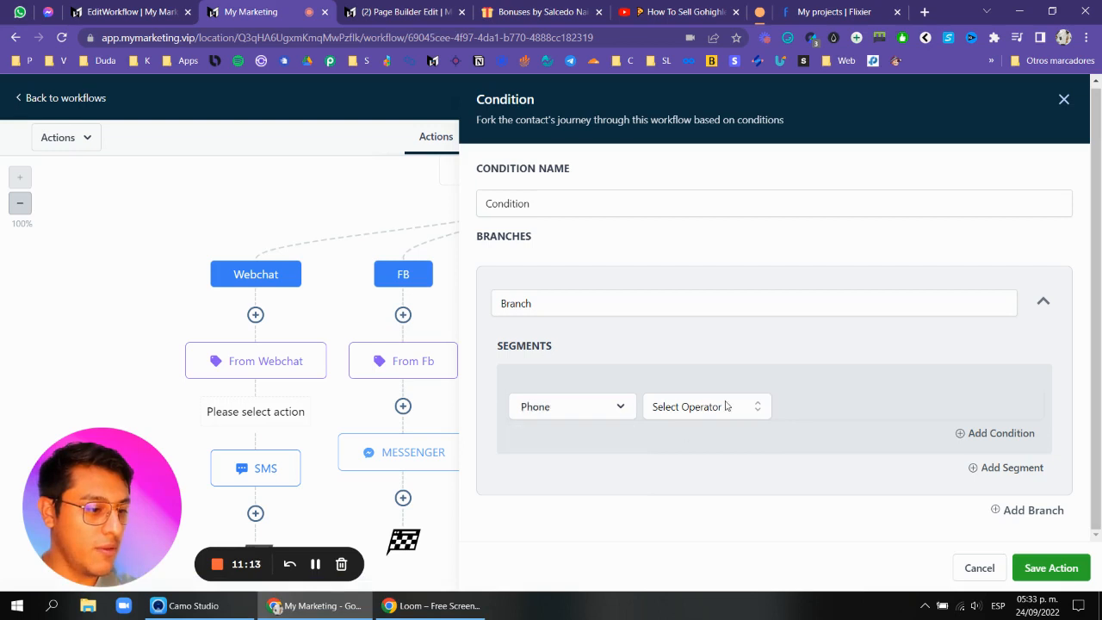
click(726, 405)
click(710, 441)
click(689, 409)
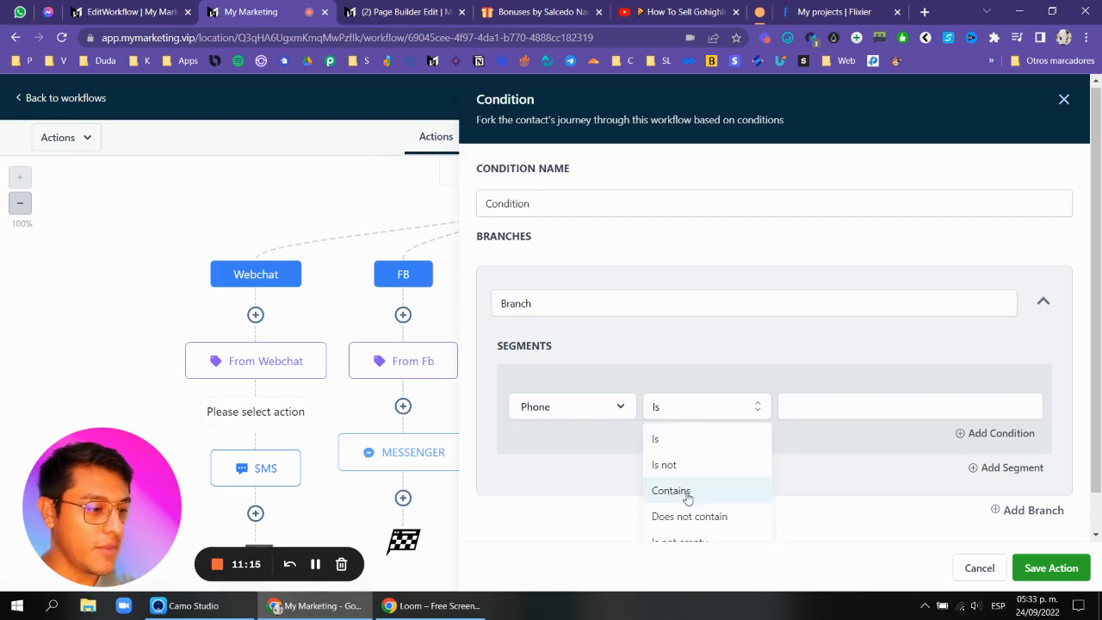
click(689, 523)
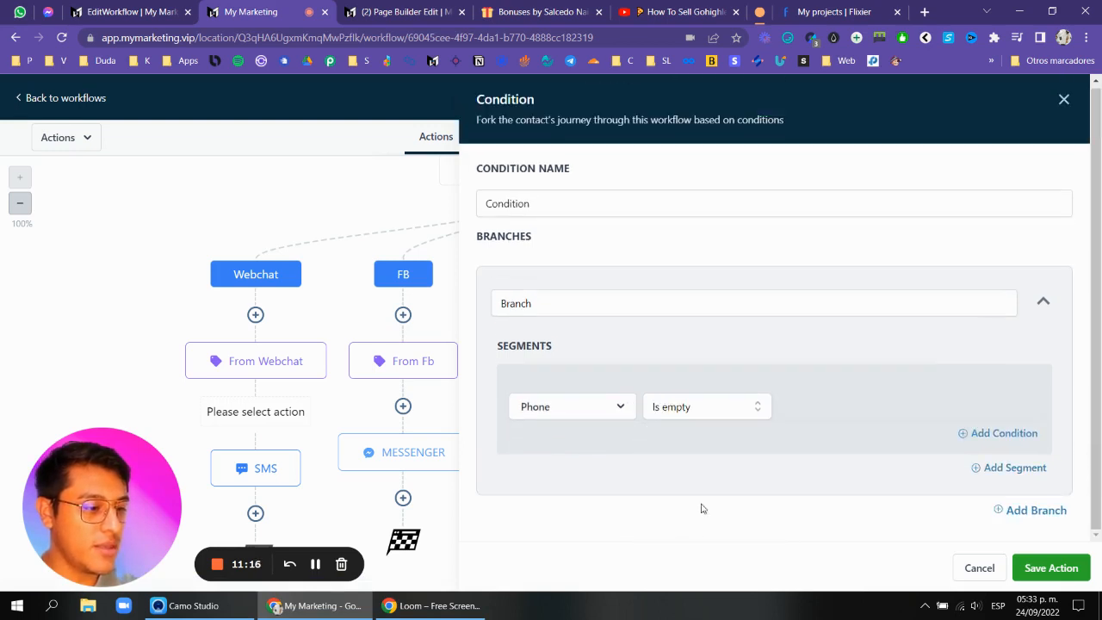
click(1042, 568)
Rename the new condition's branch 'Phone is empty' and save the condition.
scroll(364, 267, down, 2)
click(292, 266)
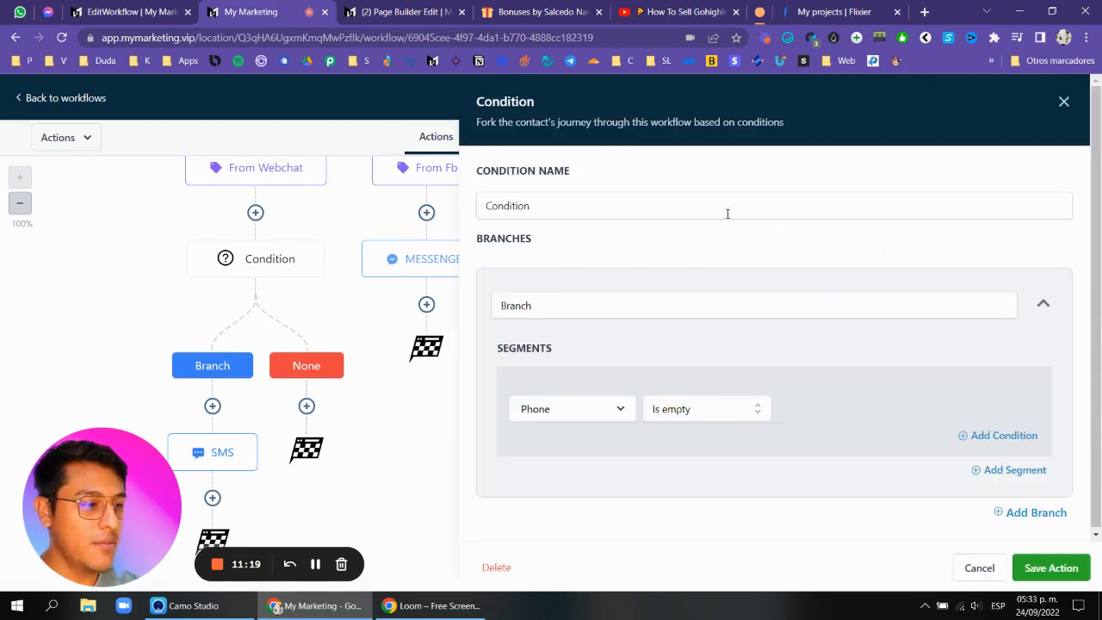
double_click(622, 295)
text(Phone is empty)
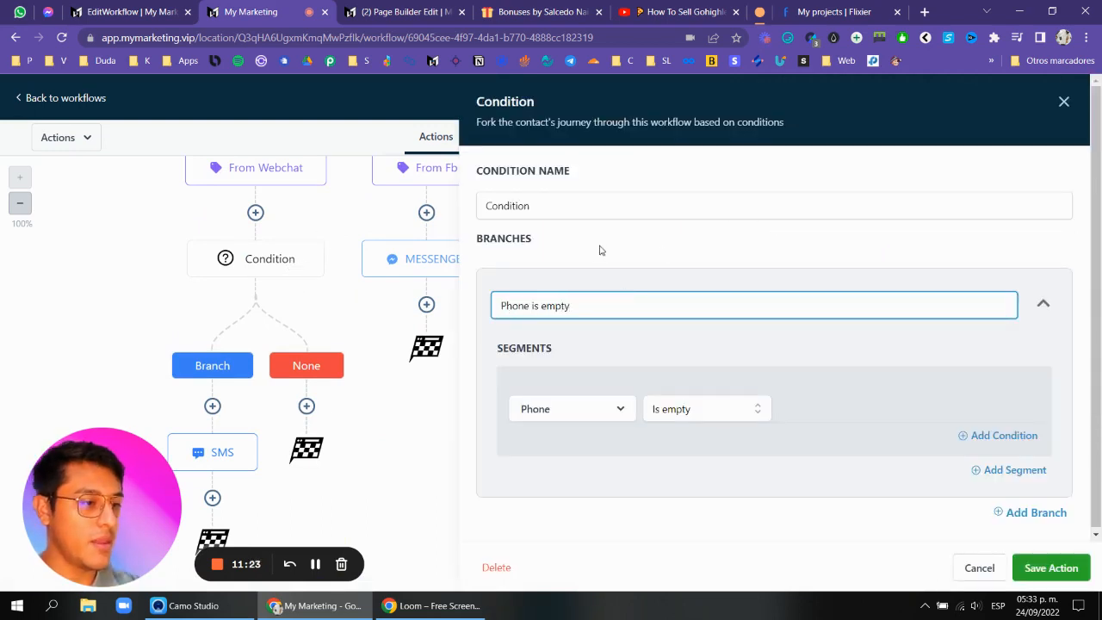
click(560, 195)
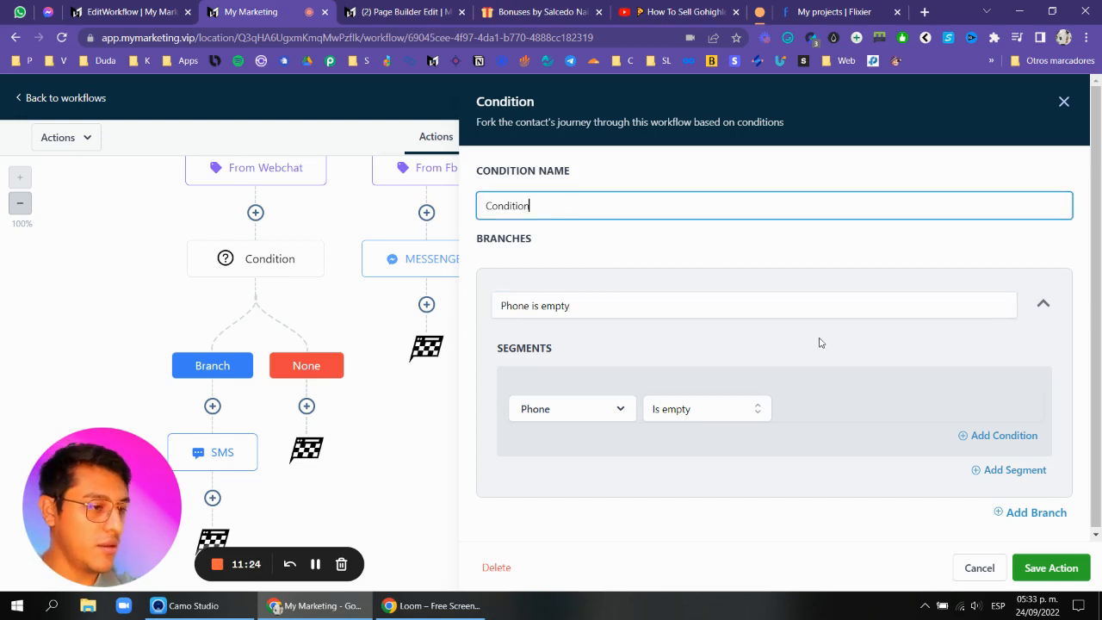
click(1062, 569)
Open the SMS action and the new condition to review their settings, closing each panel.
click(253, 435)
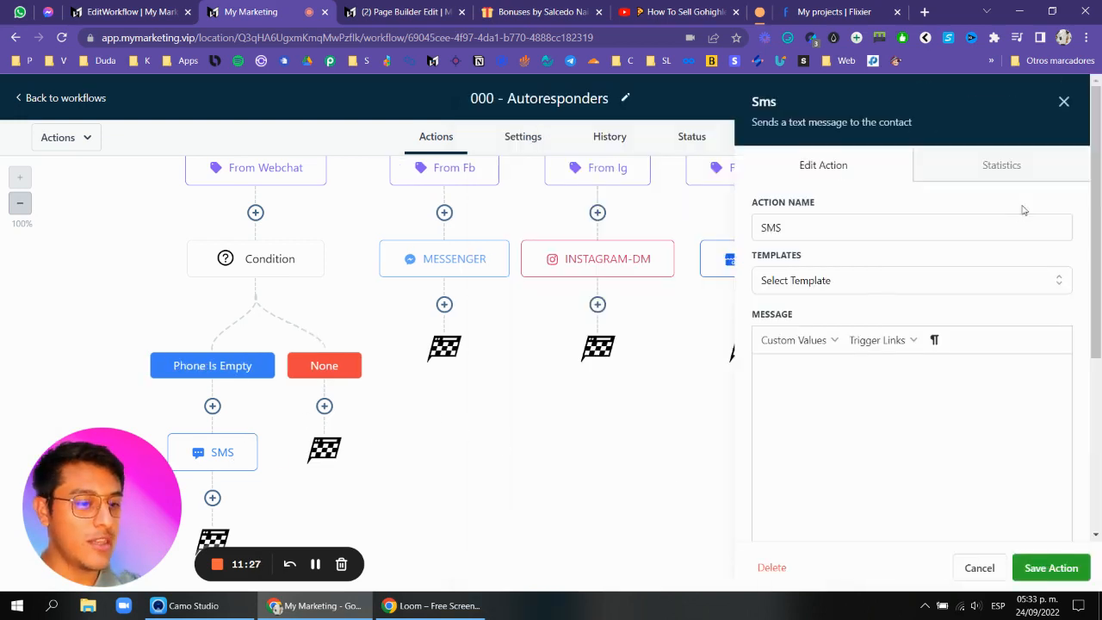
click(1062, 102)
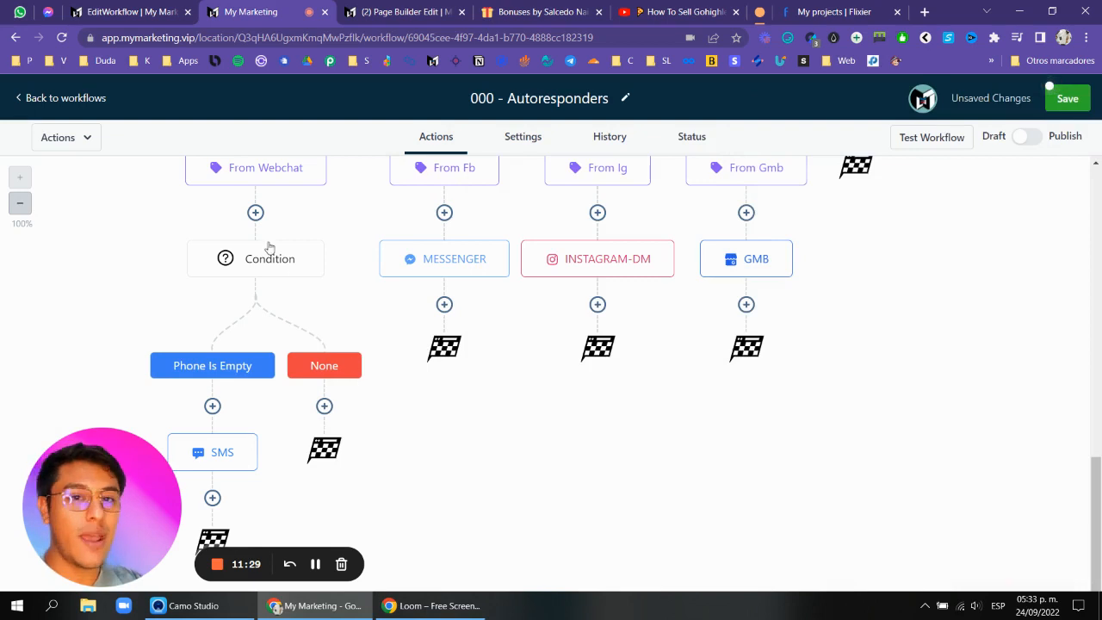
click(268, 256)
click(1064, 102)
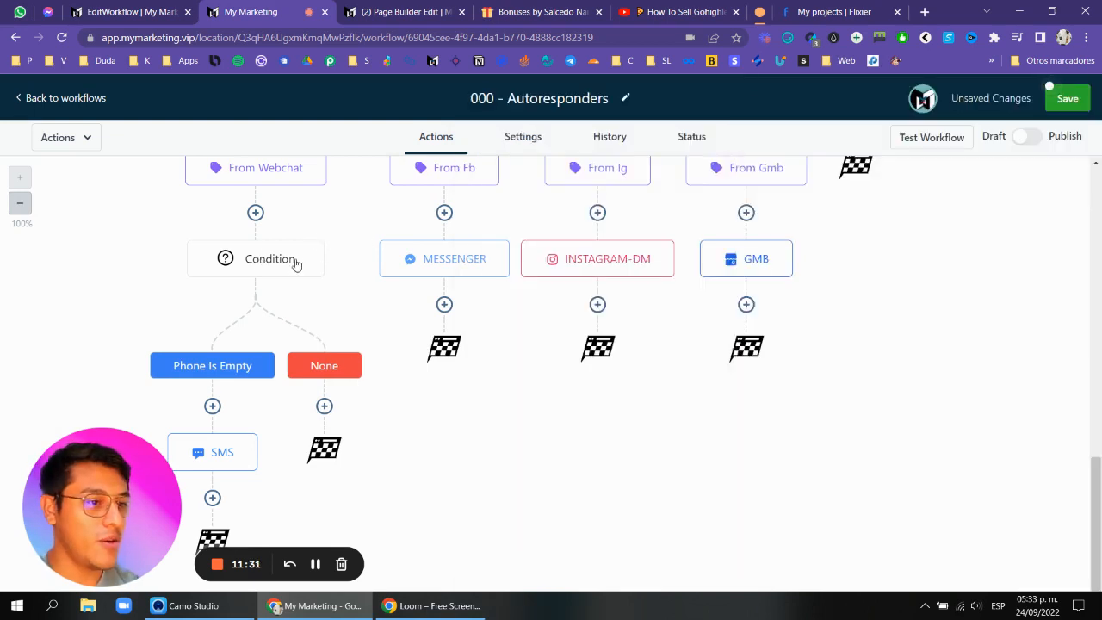
click(293, 263)
click(1065, 101)
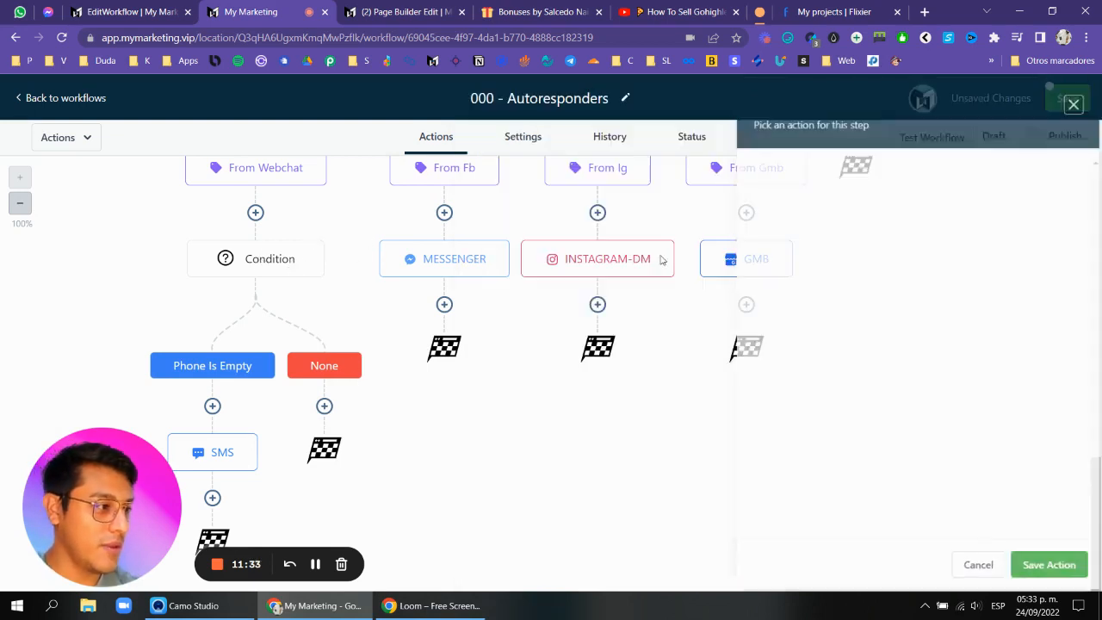
Add an If/Else condition under the Phone condition's None branch with a segment where Email is empty, and save it.
click(324, 406)
text(if)
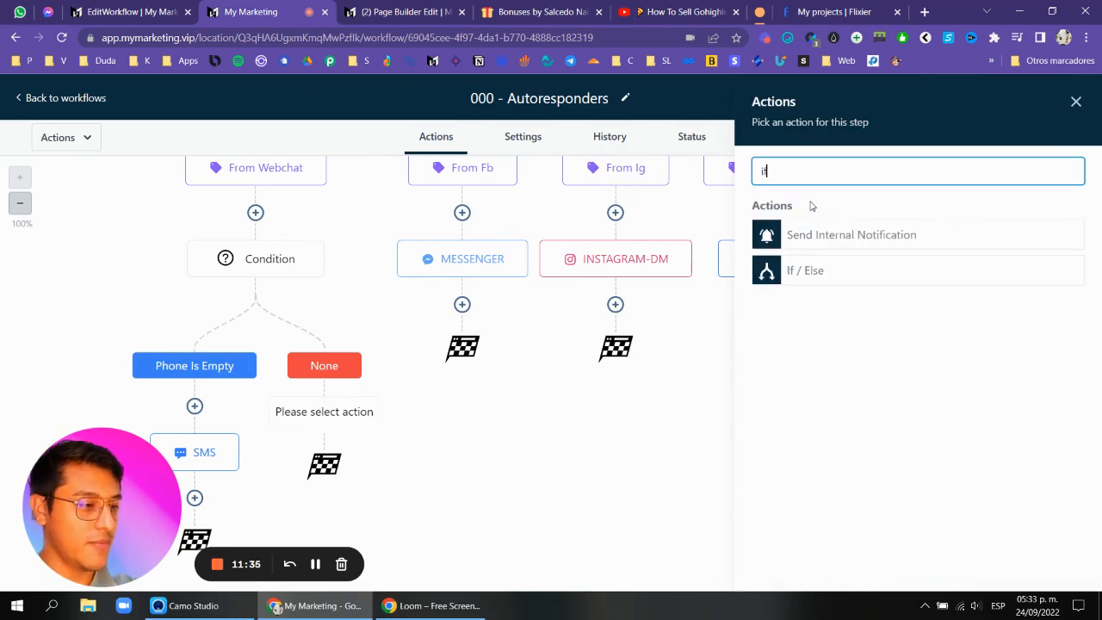
click(865, 259)
click(582, 411)
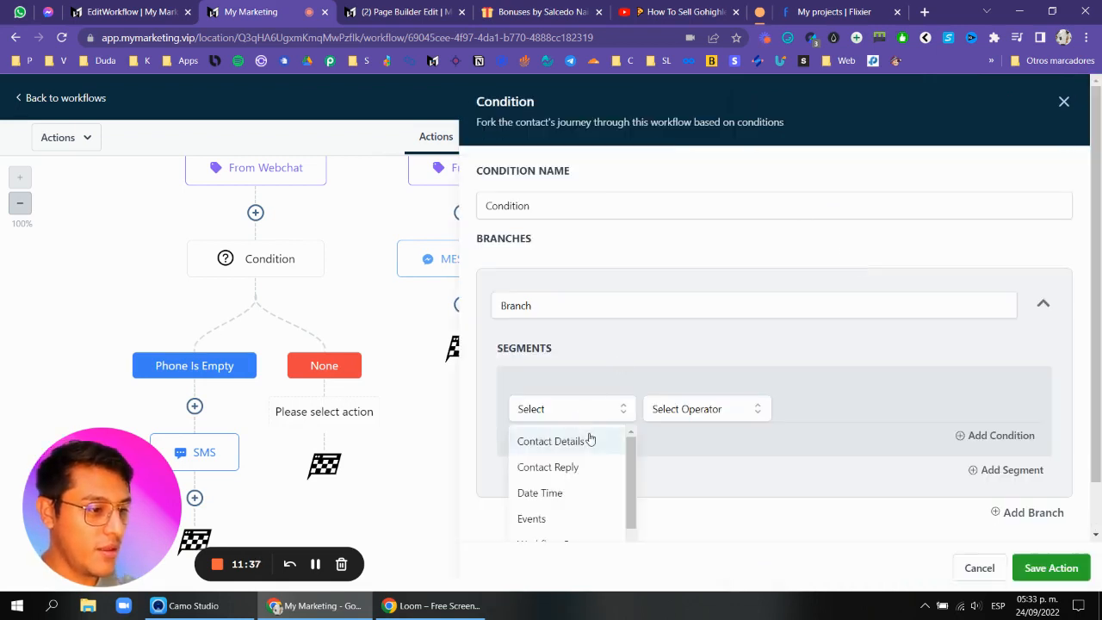
scroll(591, 438, down, 3)
scroll(587, 430, up, 2)
scroll(584, 435, up, 1)
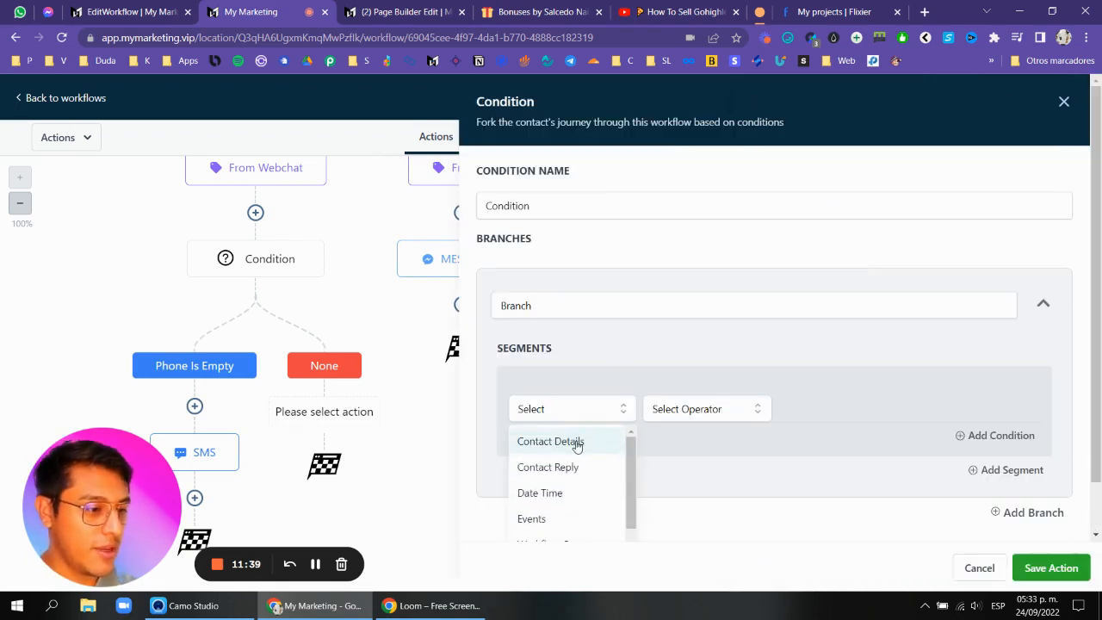
click(574, 443)
scroll(579, 448, down, 2)
click(581, 446)
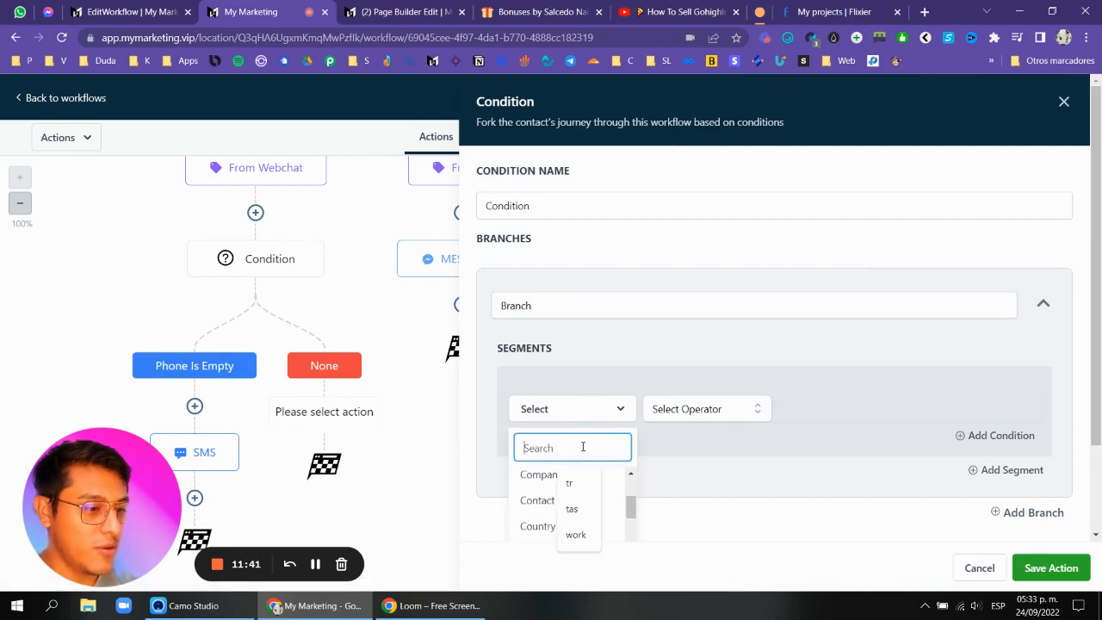
text(ema)
click(564, 508)
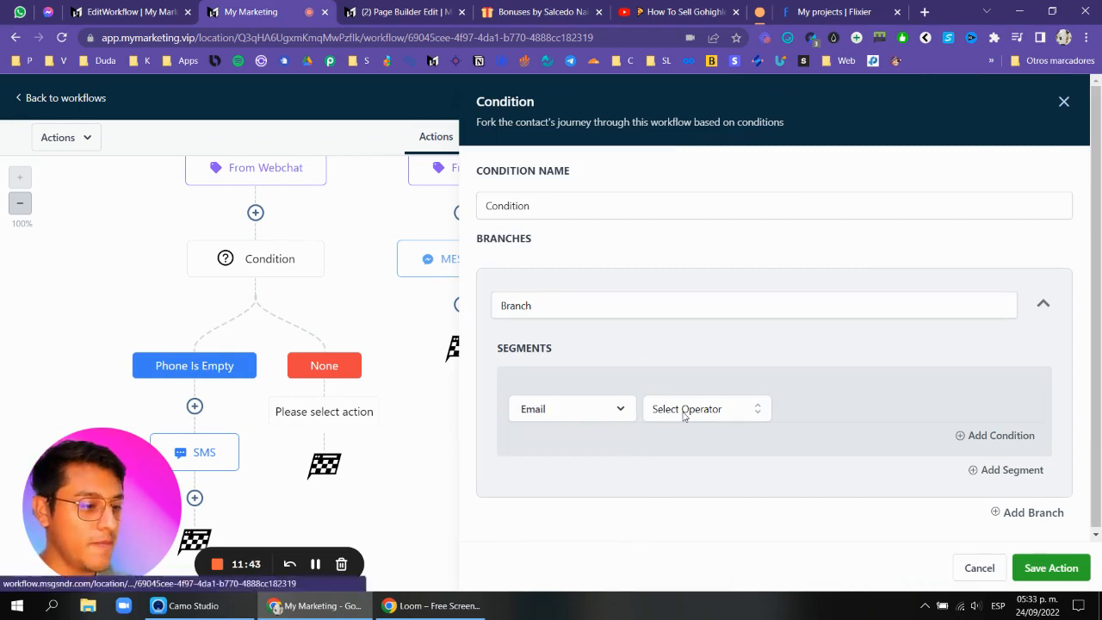
click(689, 412)
click(689, 440)
click(707, 409)
scroll(701, 482, down, 1)
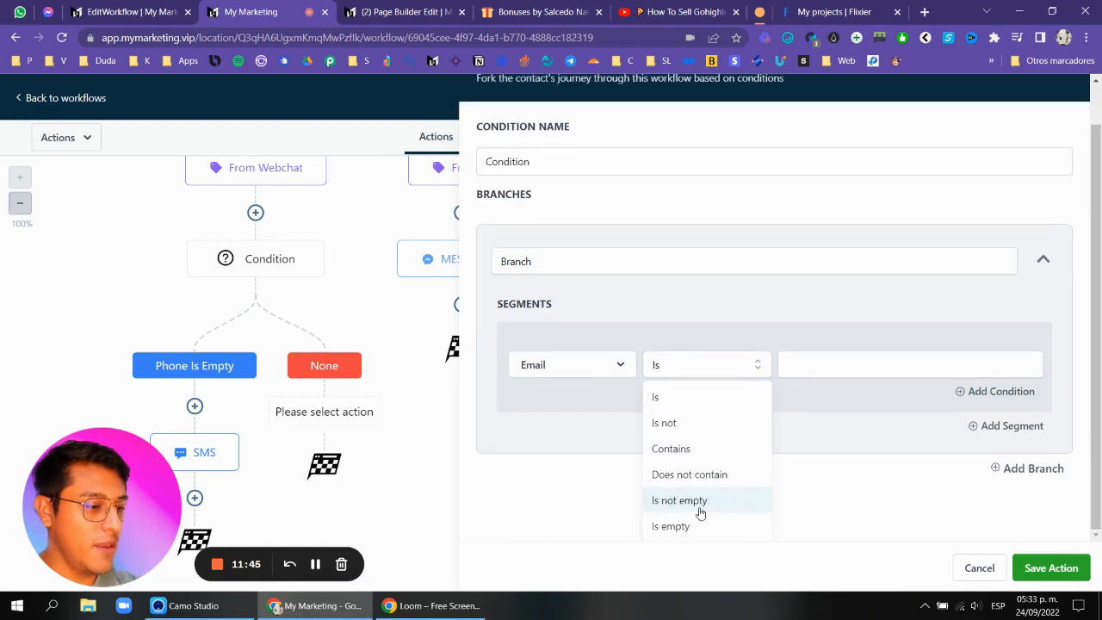
click(691, 525)
click(1061, 577)
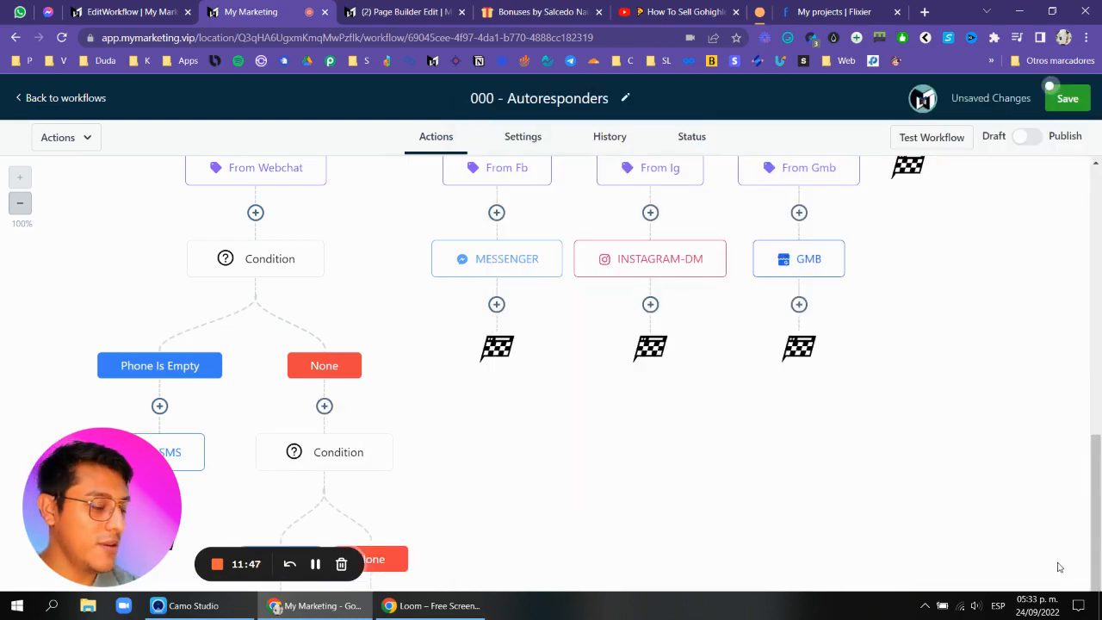
Rename the new condition's branch 'Email is empty' and save the condition.
scroll(463, 401, down, 2)
scroll(310, 327, up, 2)
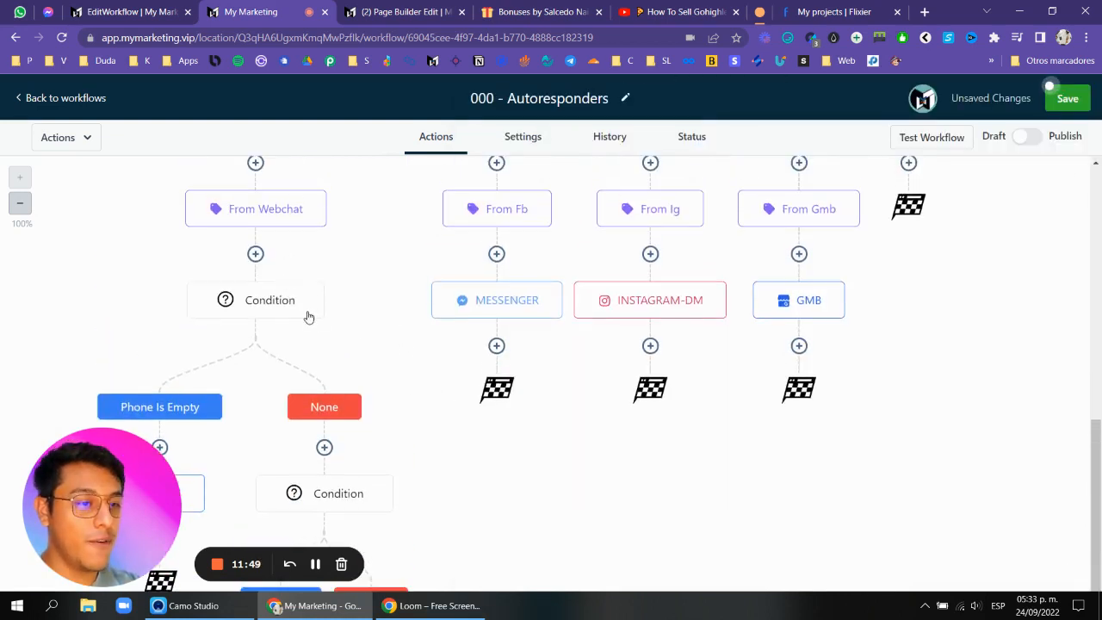
scroll(293, 379, down, 2)
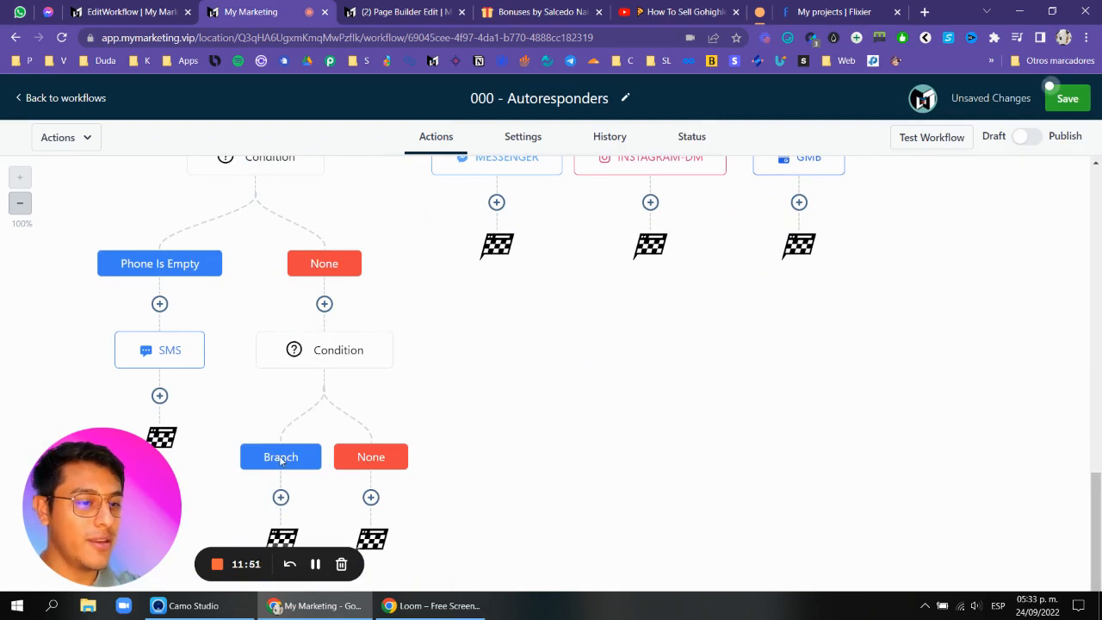
click(328, 367)
click(625, 304)
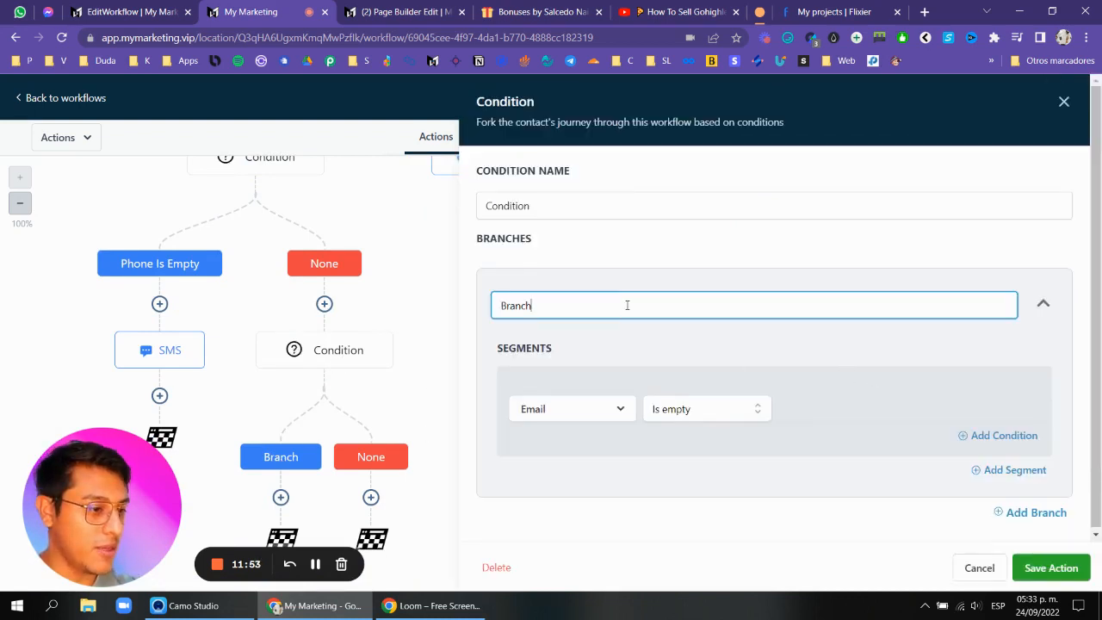
key(ctrl+a)
text(E)
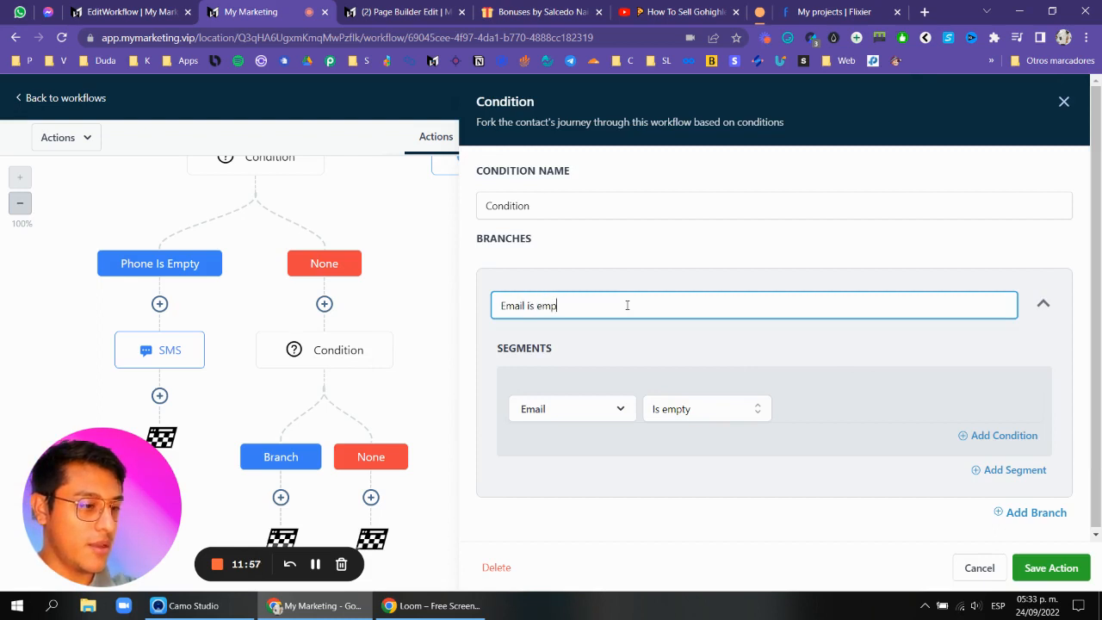
text(mail is empty)
click(1087, 568)
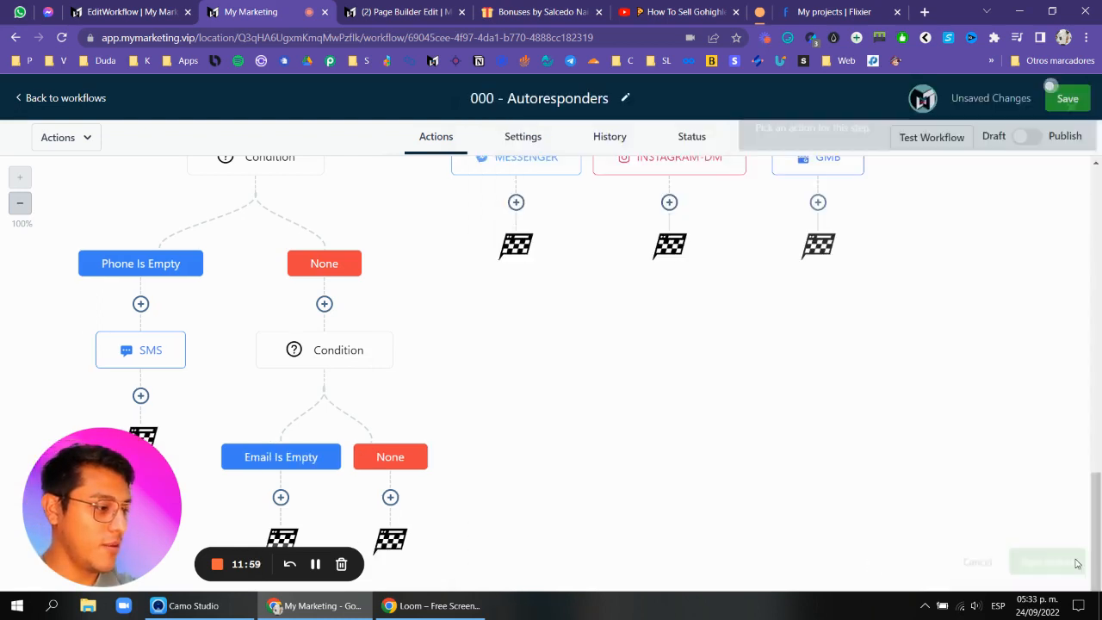
Add a Send SMS action under the Email Is Empty branch with the pasted message asking for the contact's email, and save it.
click(281, 497)
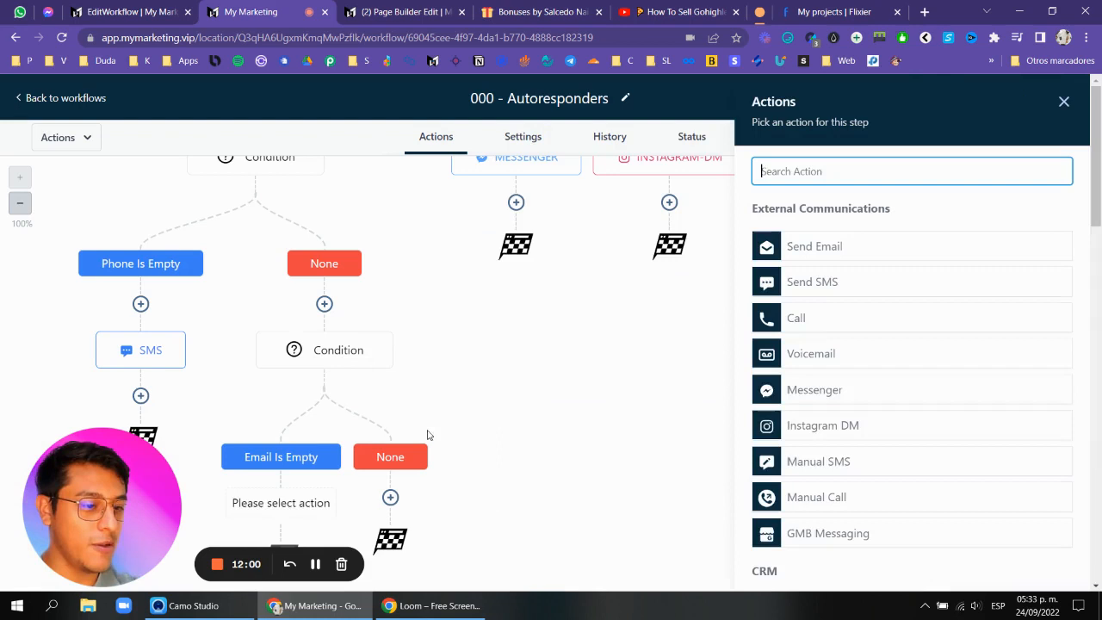
text(sms)
click(811, 249)
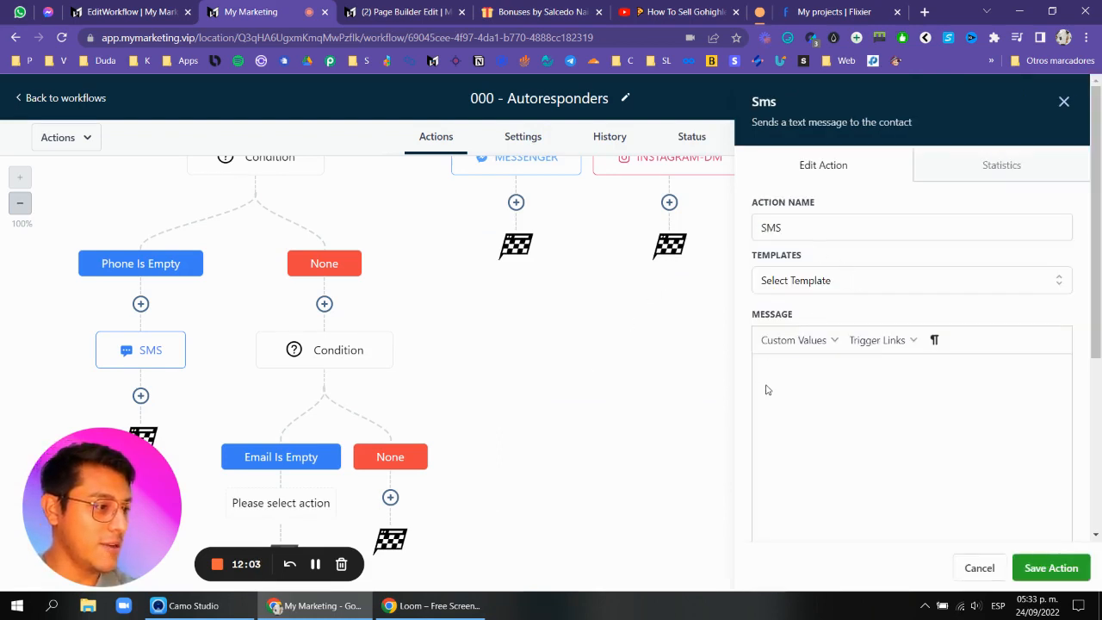
click(316, 563)
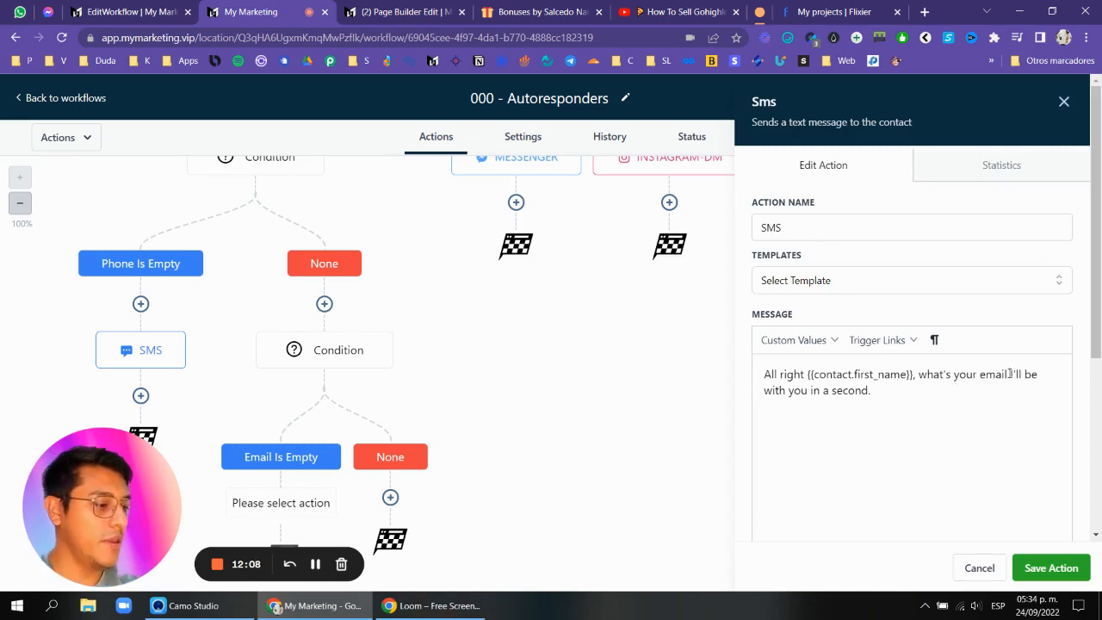
drag(928, 391, 722, 367)
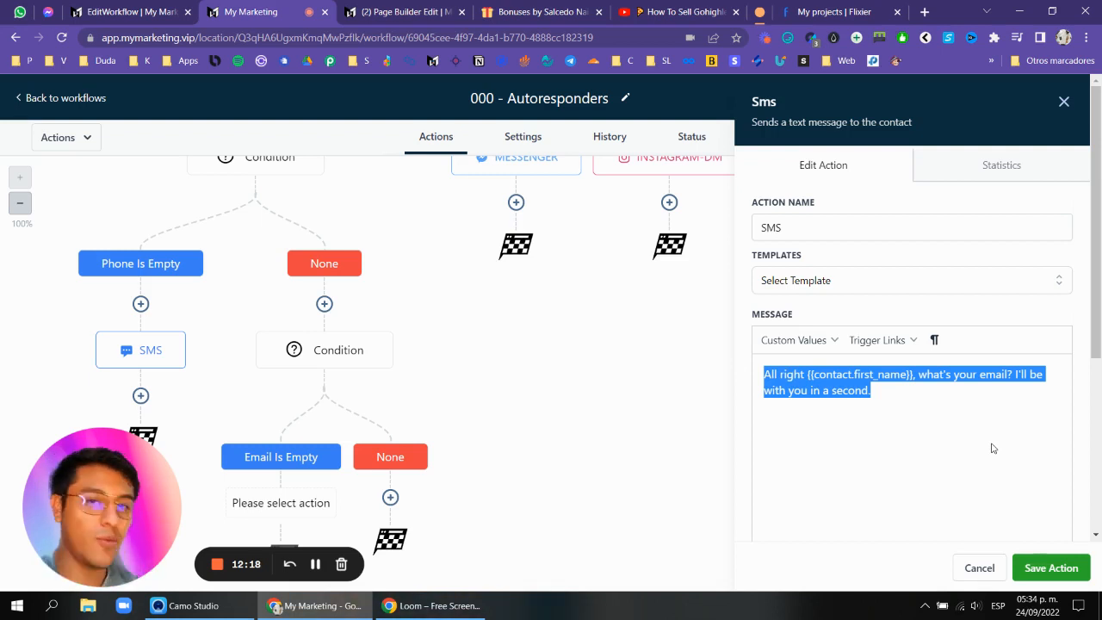
click(1047, 568)
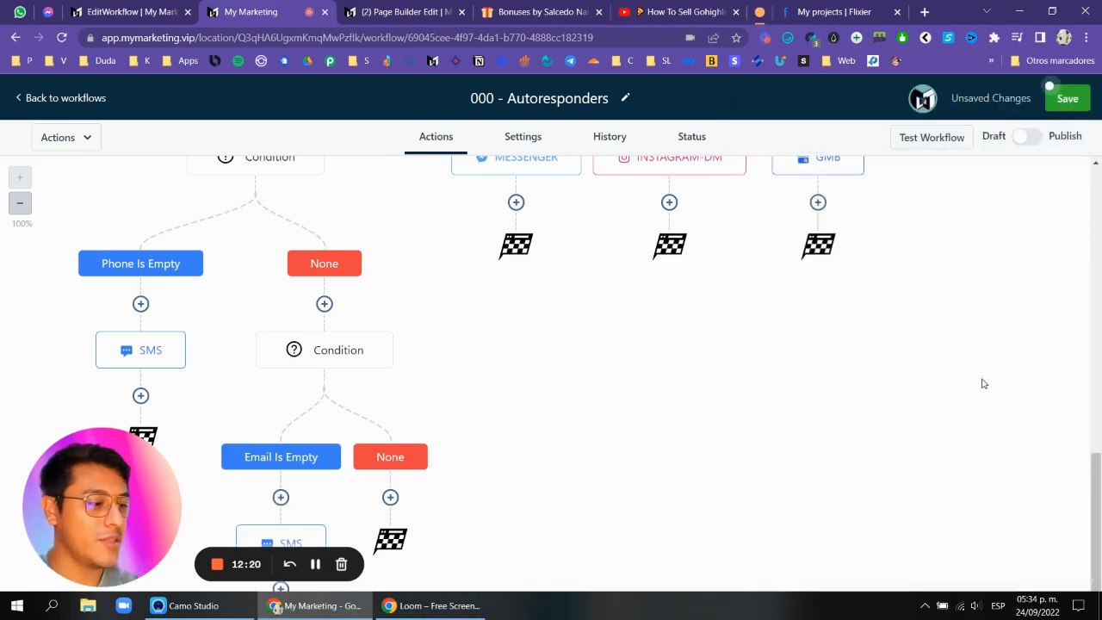
Scroll through the workflow to review the Webchat branch's nested conditions and actions.
scroll(433, 438, down, 2)
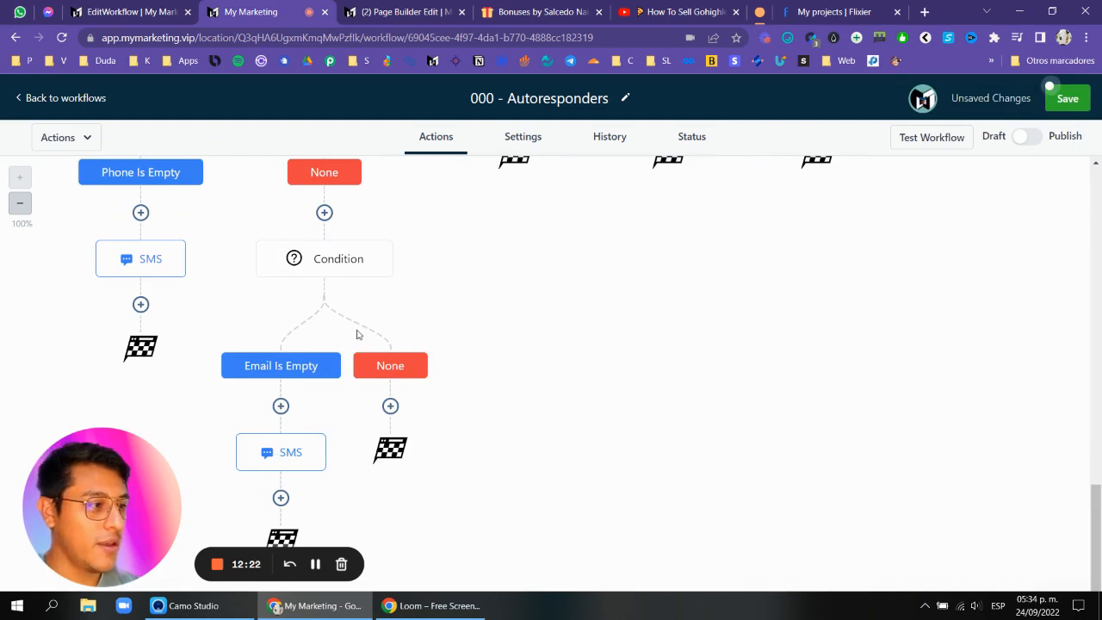
scroll(357, 333, up, 2)
scroll(271, 231, up, 1)
scroll(184, 250, down, 3)
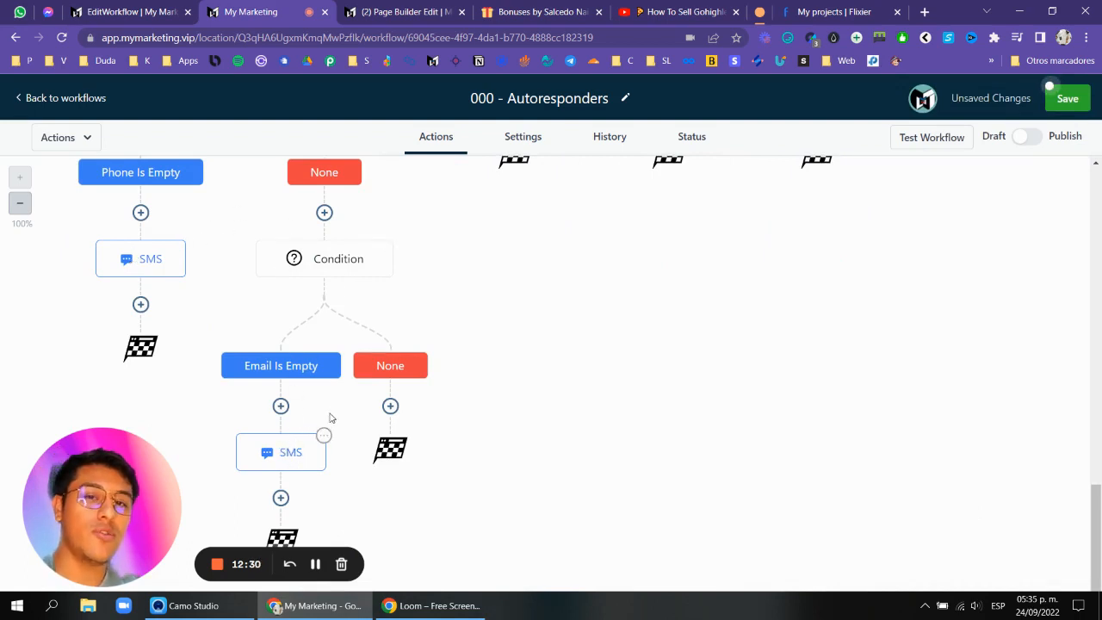
scroll(371, 387, up, 2)
scroll(370, 387, down, 2)
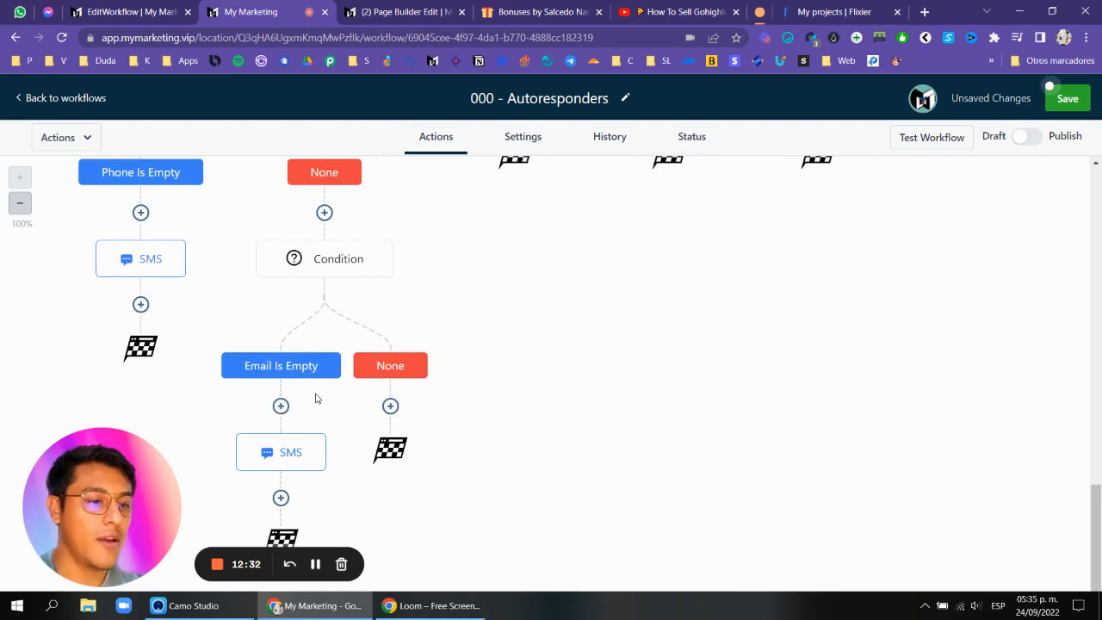
scroll(308, 253, up, 2)
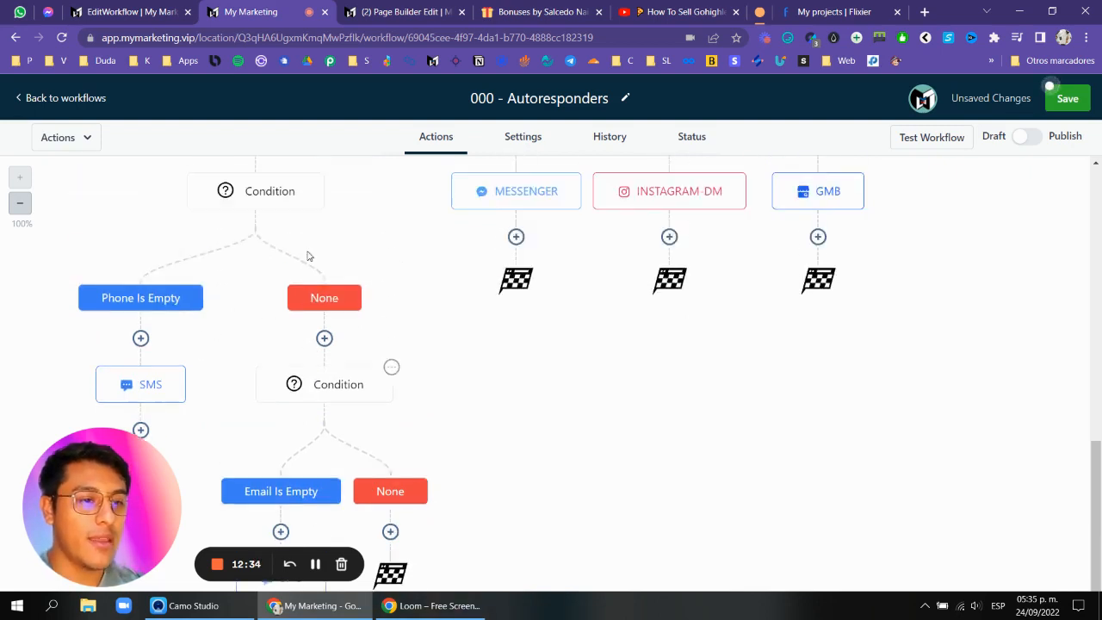
Add a Send SMS action under the email condition's None branch with the pasted follow-up message, inserting 'here:' before the location phone, and save.
scroll(375, 369, down, 1)
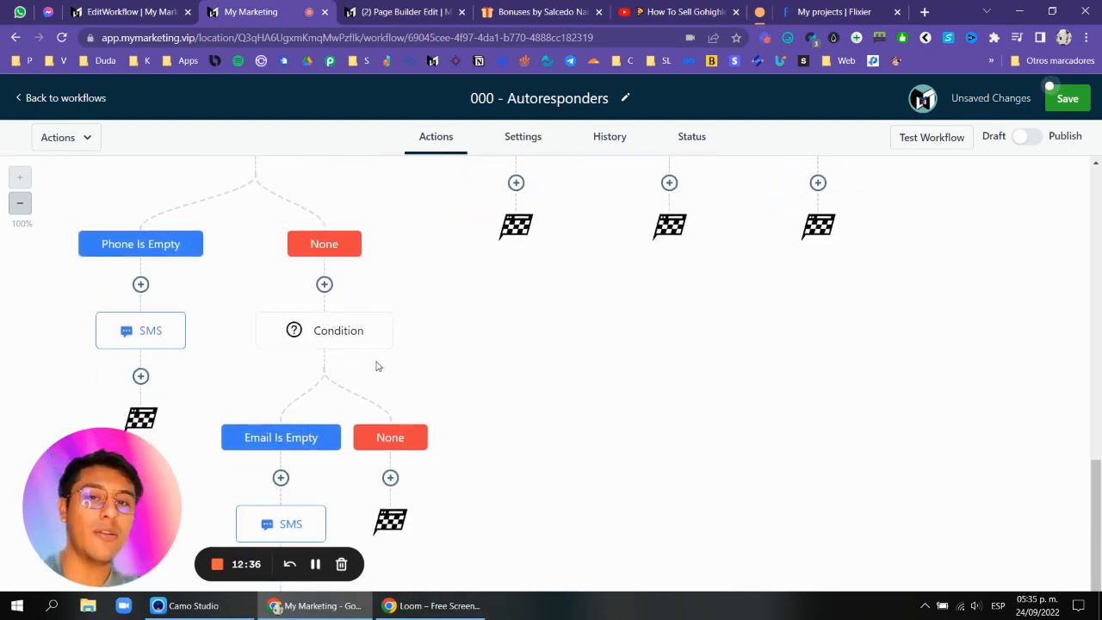
click(391, 479)
text(sms)
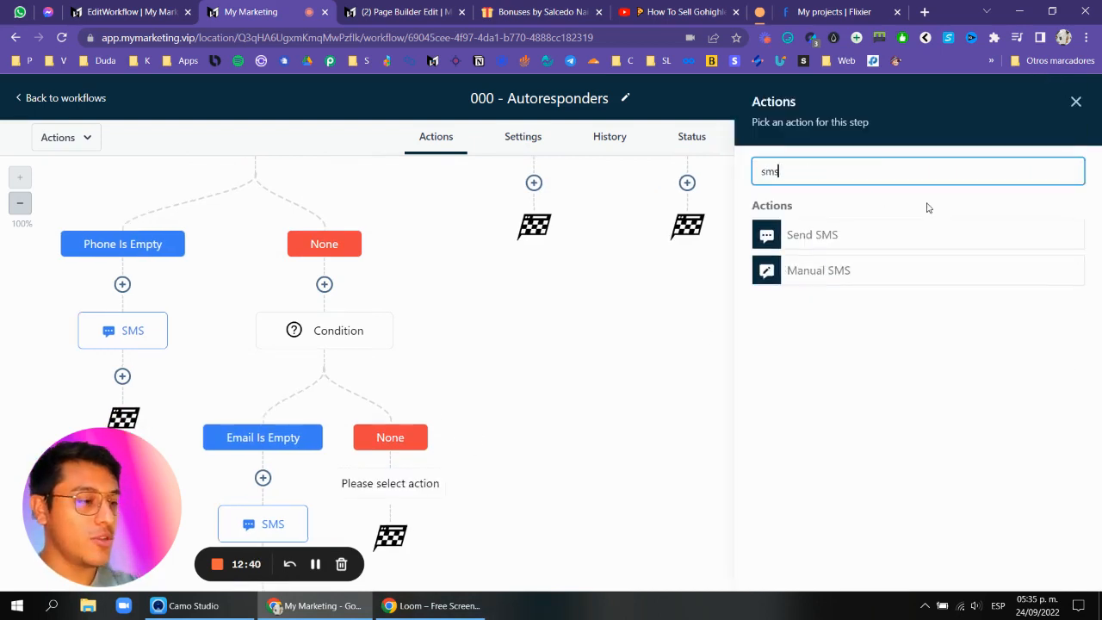
click(879, 238)
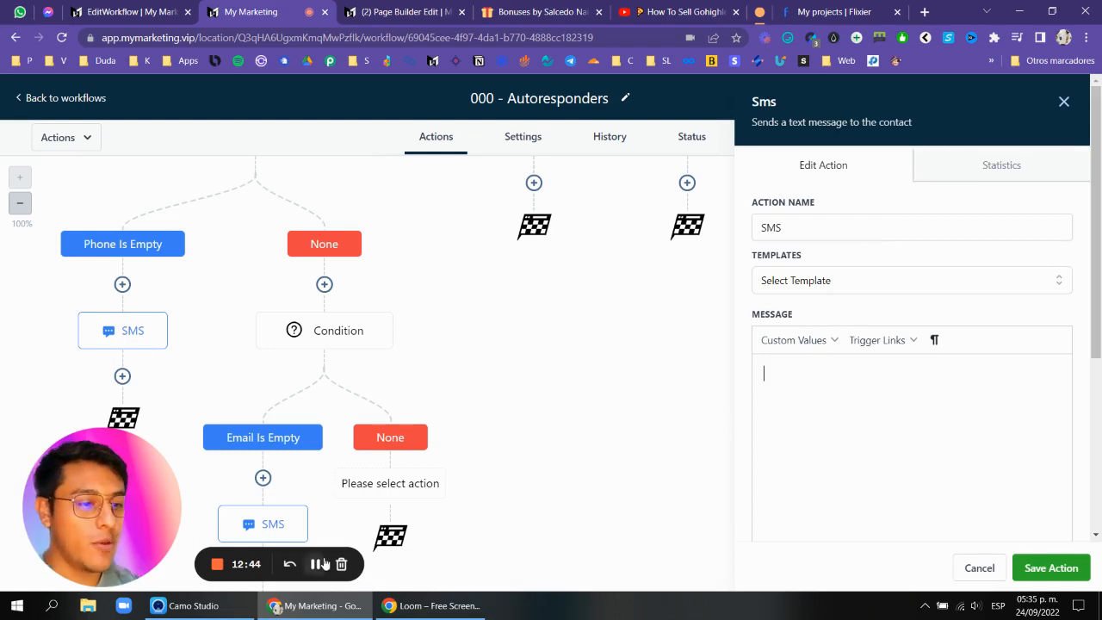
click(316, 564)
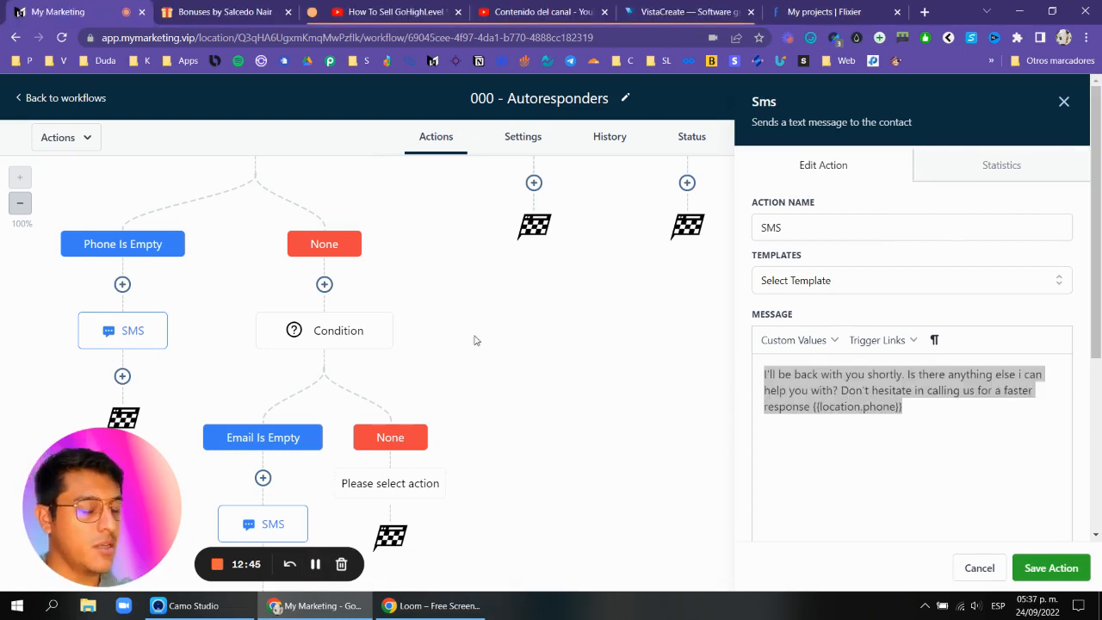
scroll(414, 337, up, 1)
scroll(276, 294, down, 1)
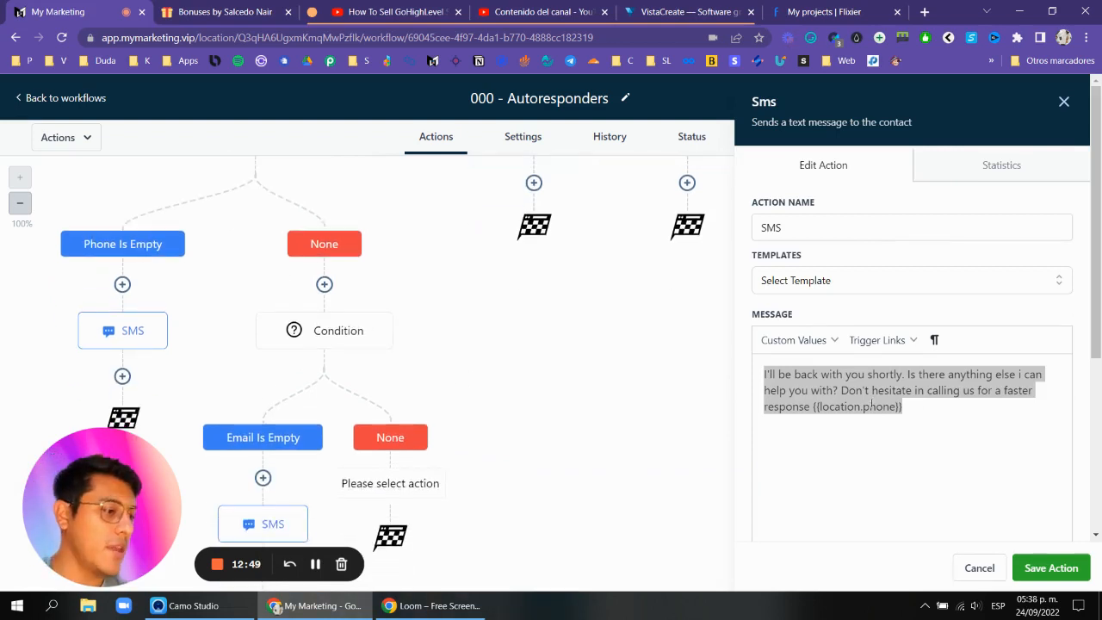
click(871, 406)
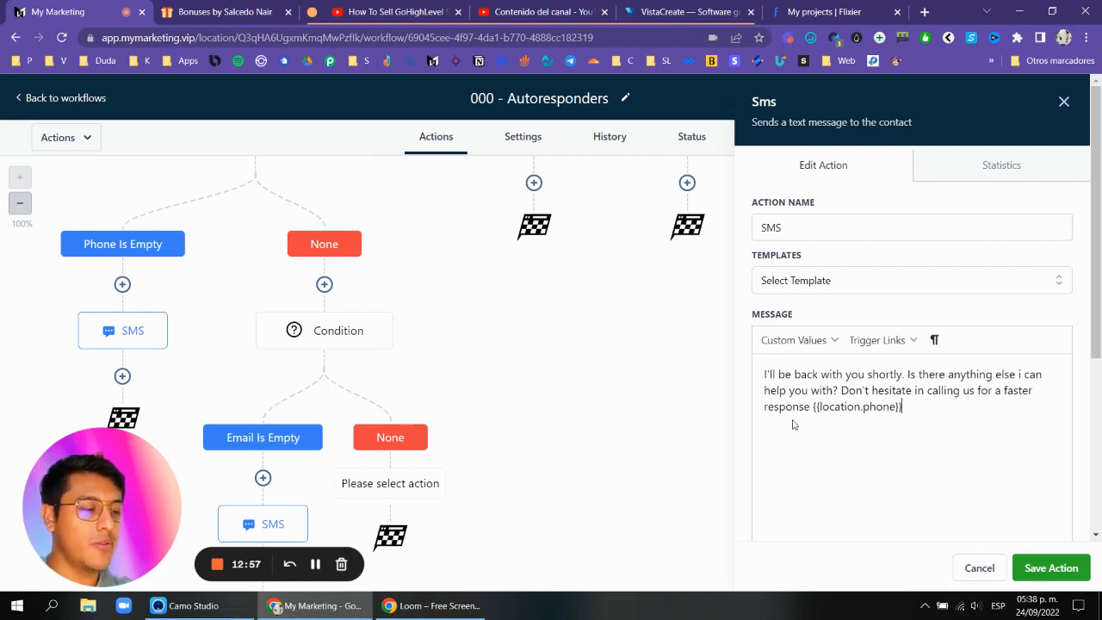
text(here:)
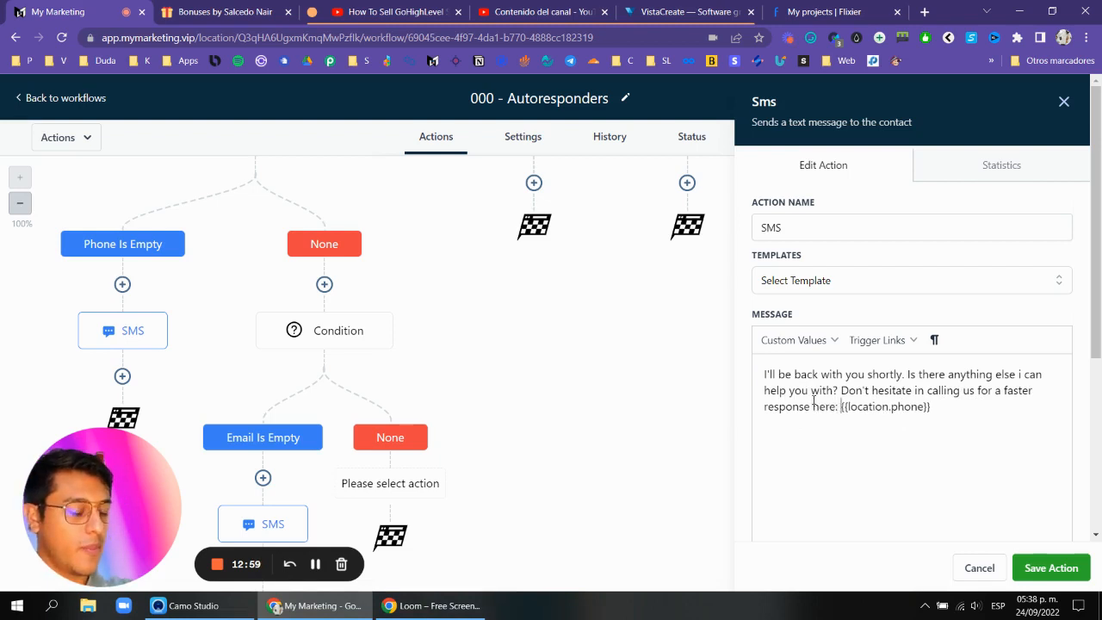
click(1051, 568)
Copy the Webchat branch's condition with all actions below it and paste it beneath the FB branch's Messenger action.
scroll(530, 387, down, 1)
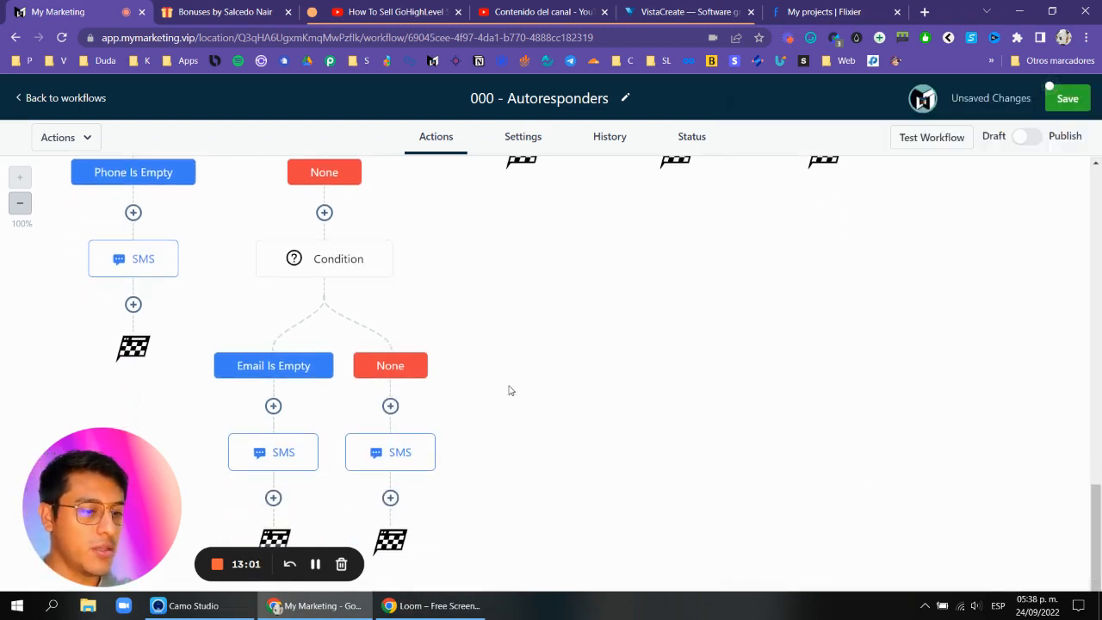
scroll(470, 387, up, 4)
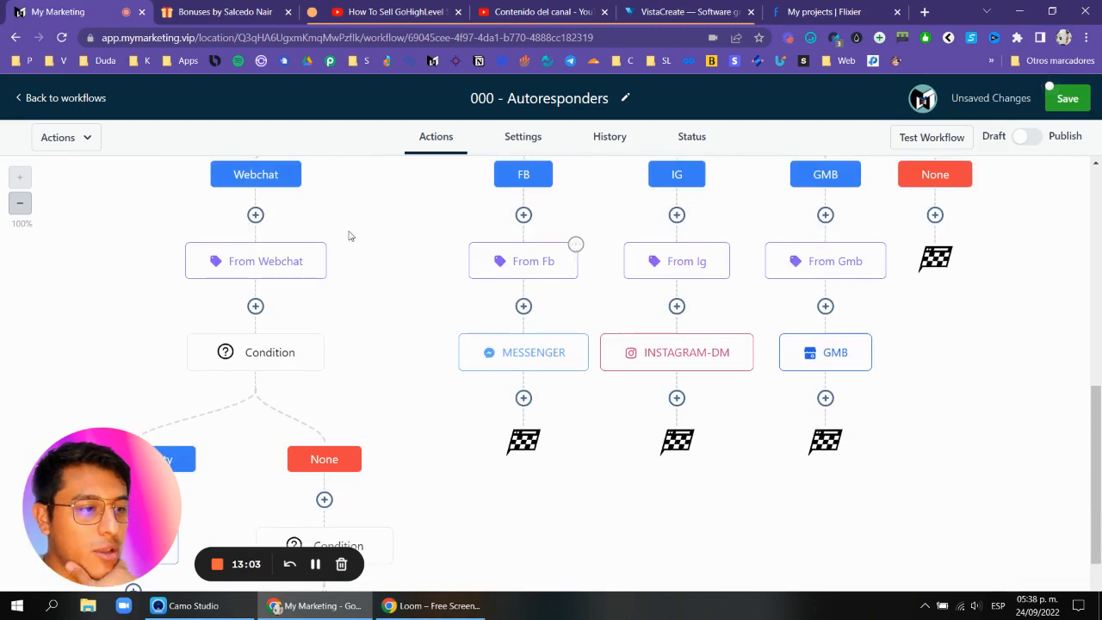
scroll(568, 267, down, 1)
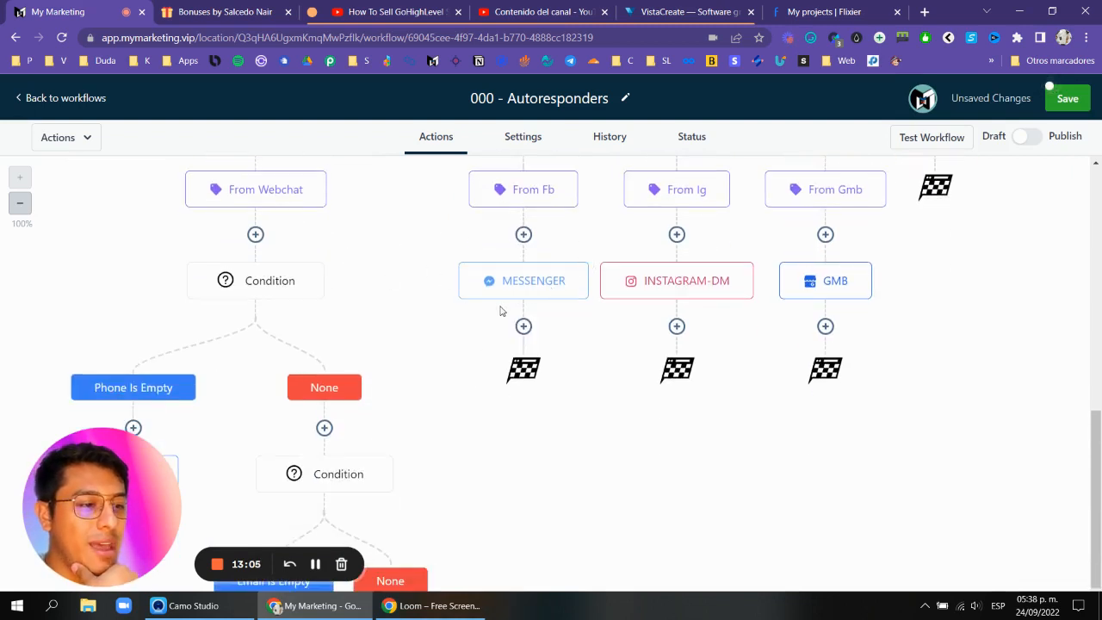
scroll(465, 275, down, 1)
scroll(517, 237, up, 1)
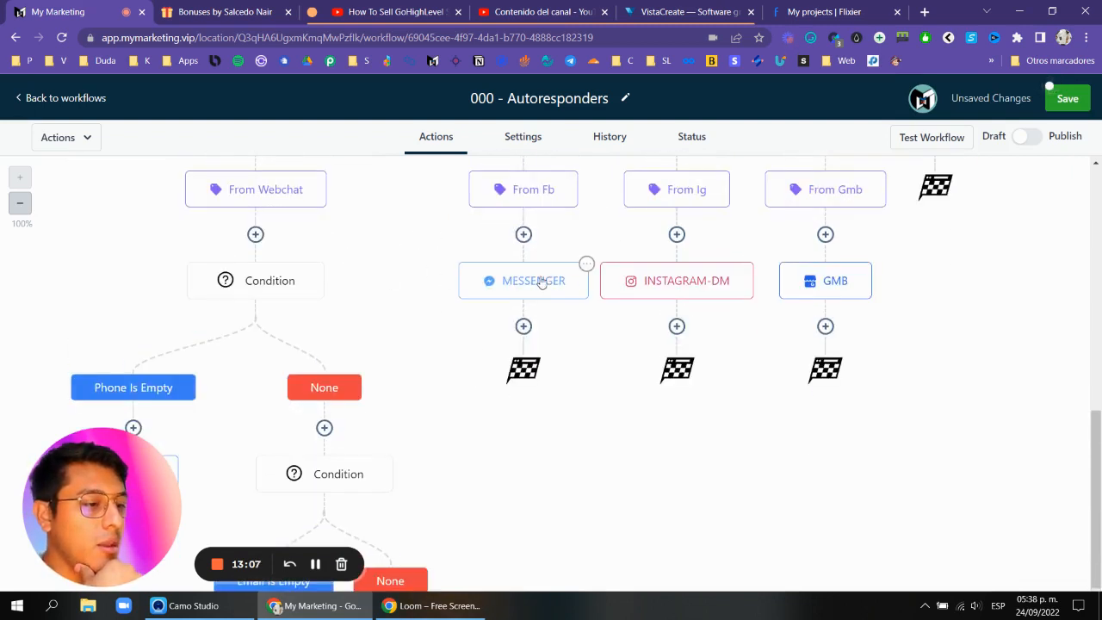
scroll(654, 297, up, 2)
scroll(339, 224, down, 3)
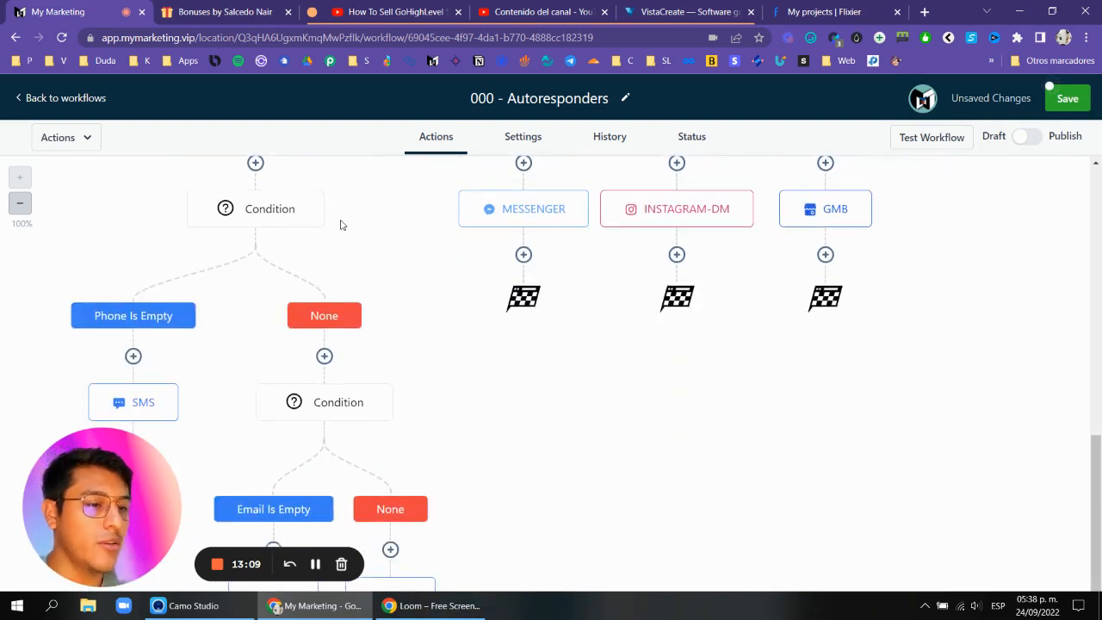
click(322, 192)
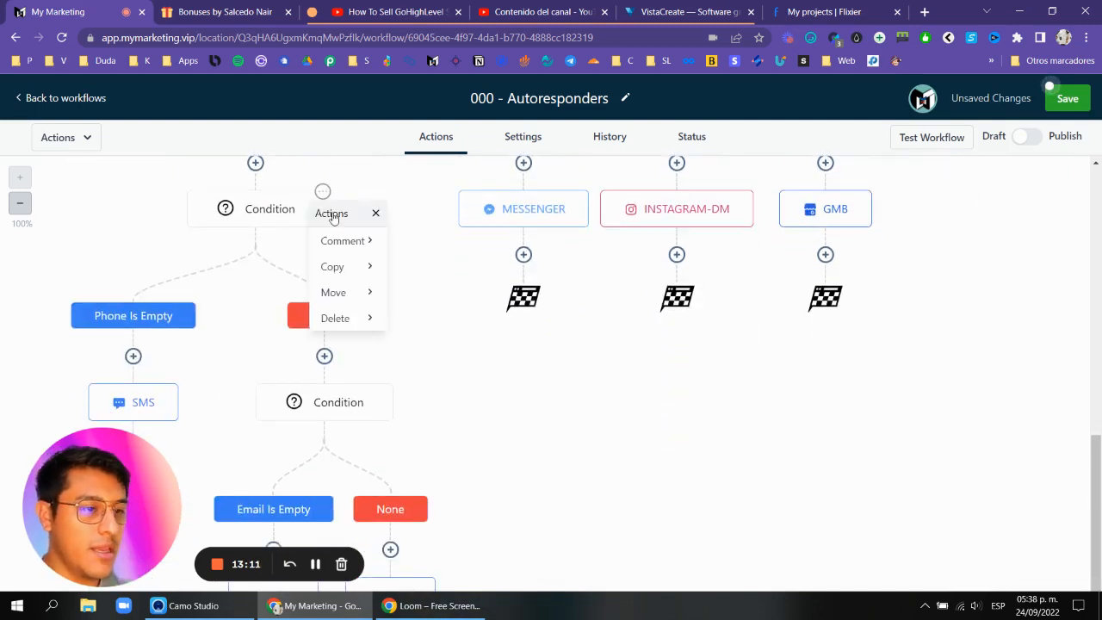
click(349, 272)
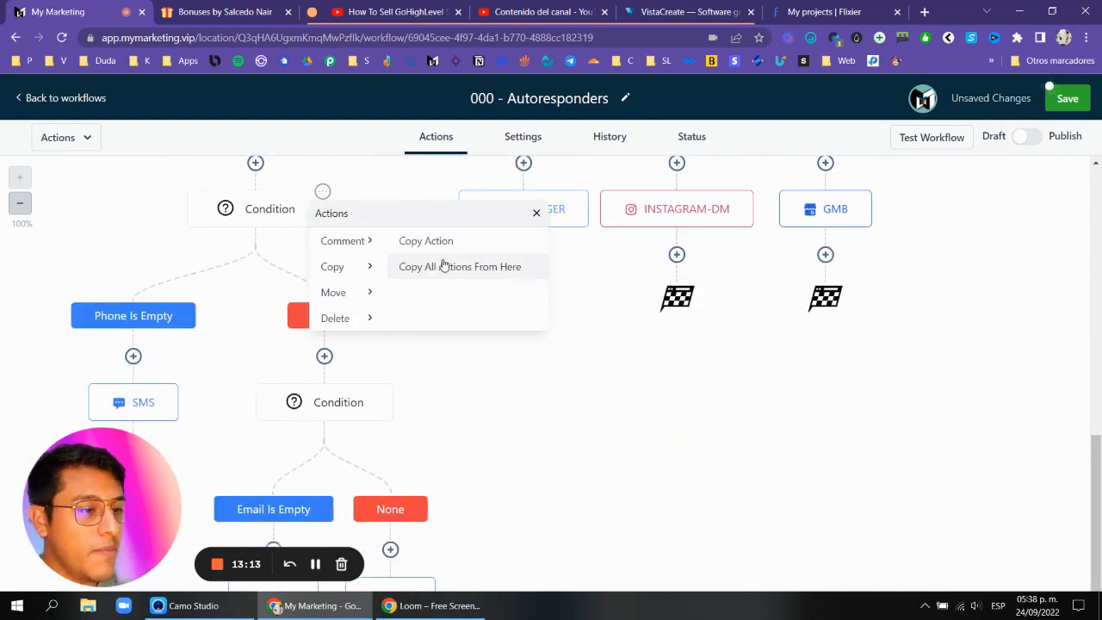
click(448, 267)
click(527, 275)
Add a Messenger action below the SMS in the pasted FB Phone Is Empty branch and save it.
scroll(500, 315, down, 3)
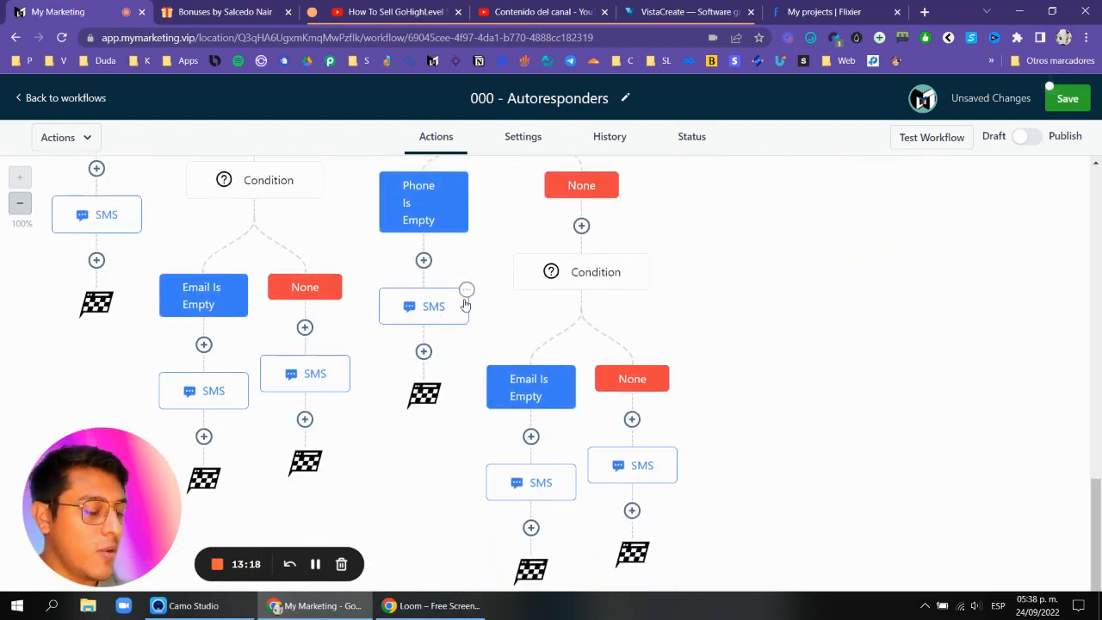
click(423, 352)
text(mes)
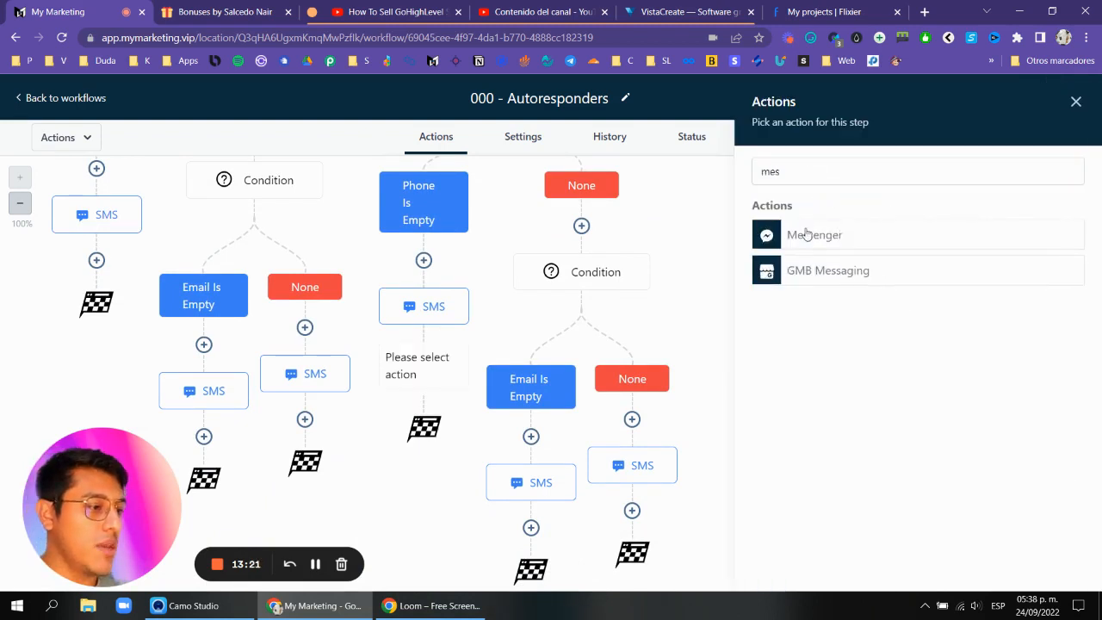
click(807, 235)
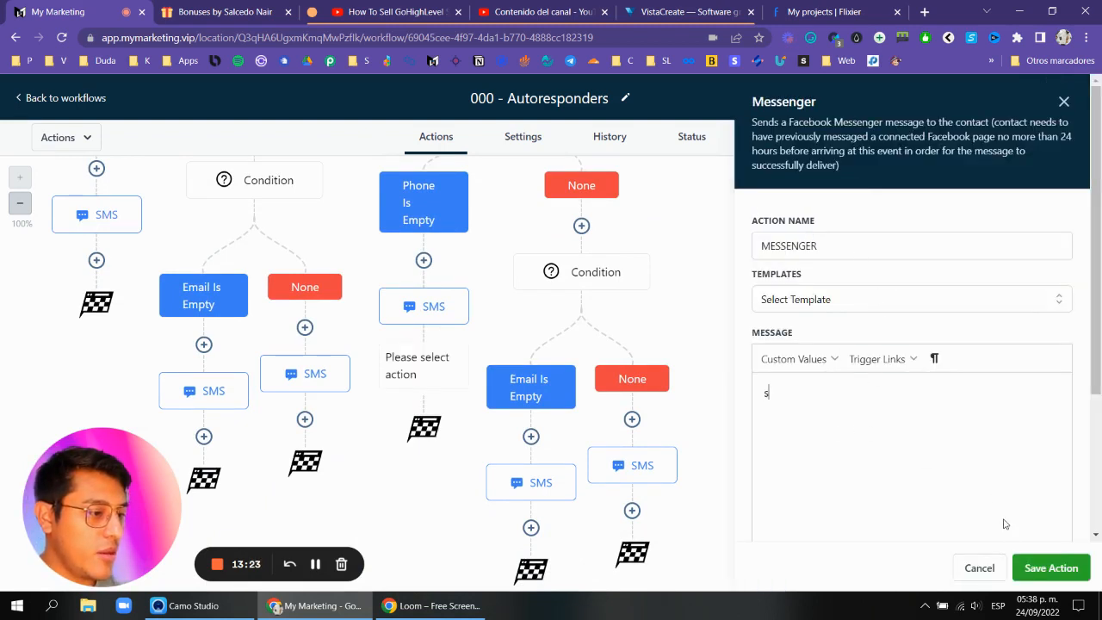
click(1051, 568)
Copy the message text from the SMS action in the FB Phone Is Empty branch and close it.
click(444, 271)
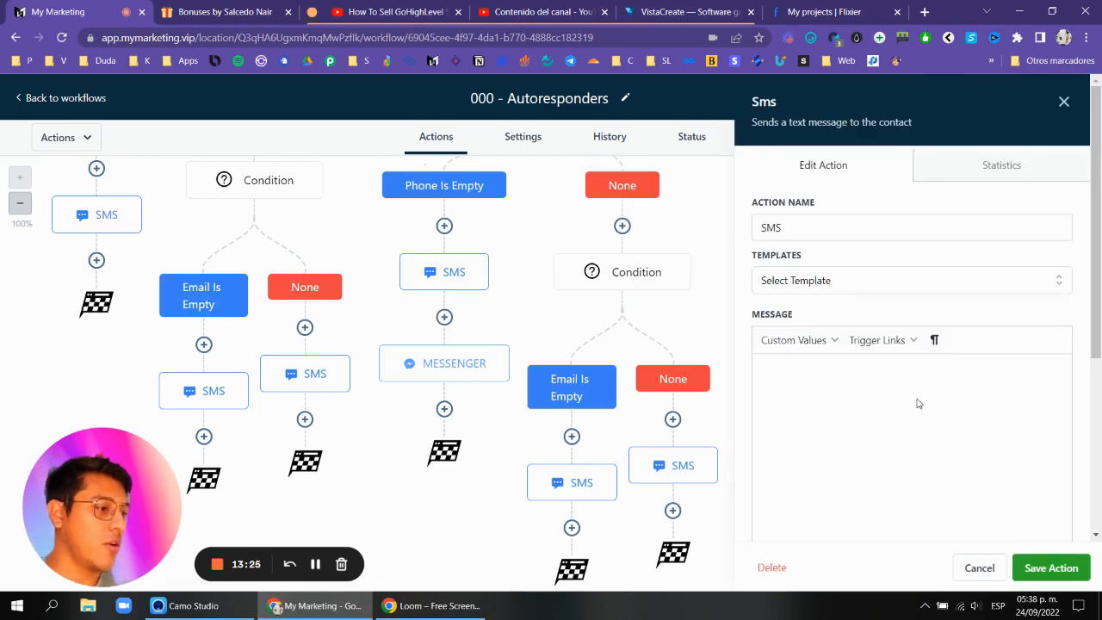
scroll(913, 379, down, 1)
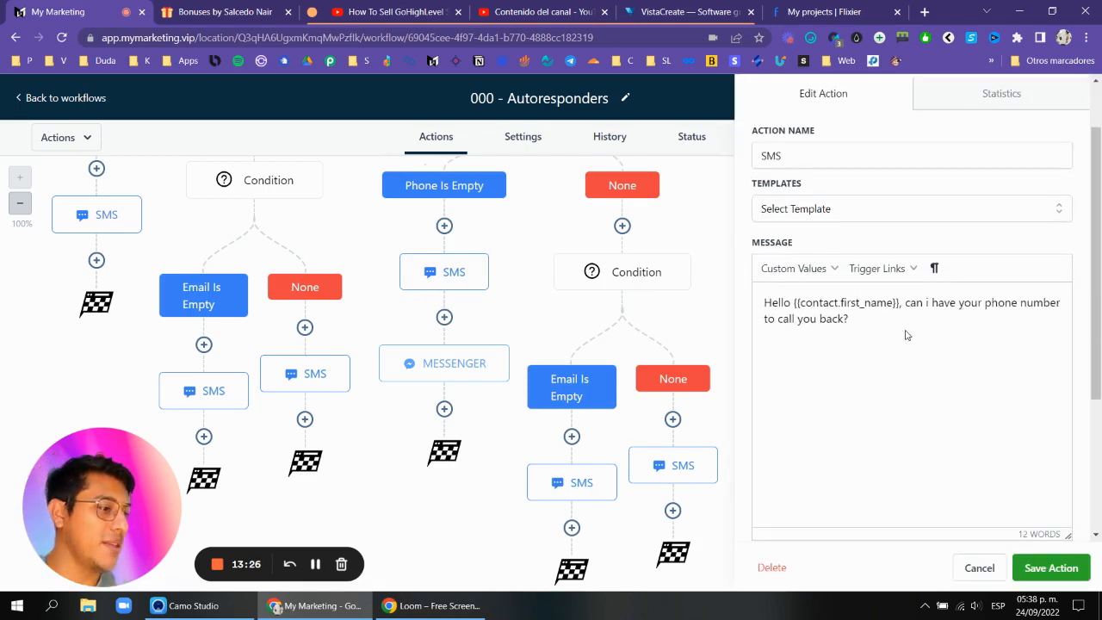
triple_click(801, 305)
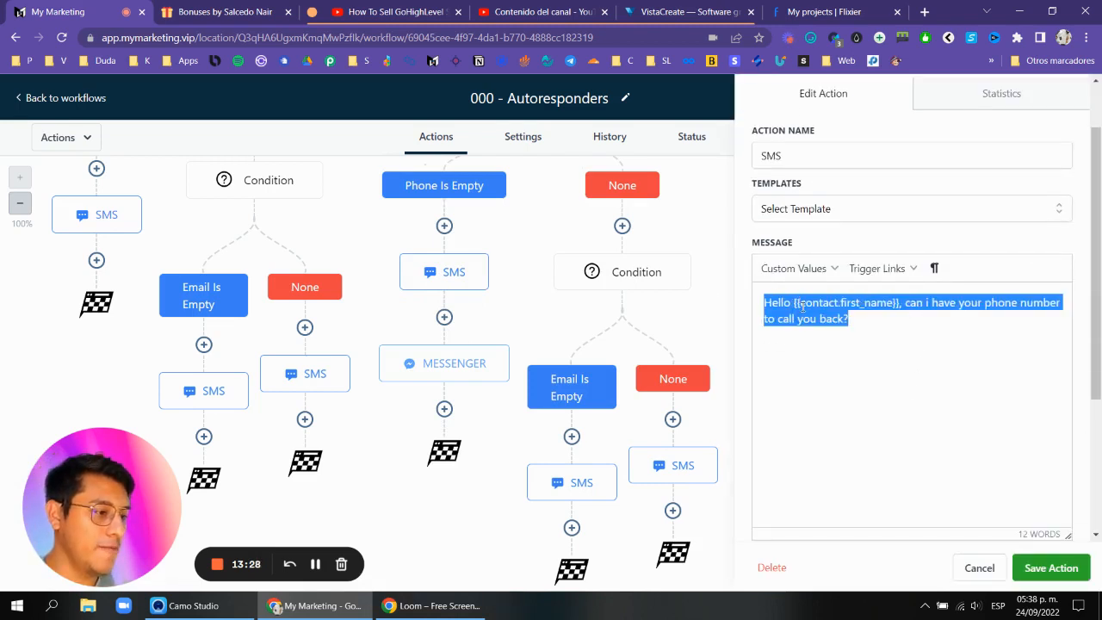
click(979, 567)
Delete the SMS action from the FB Phone Is Empty branch.
click(487, 255)
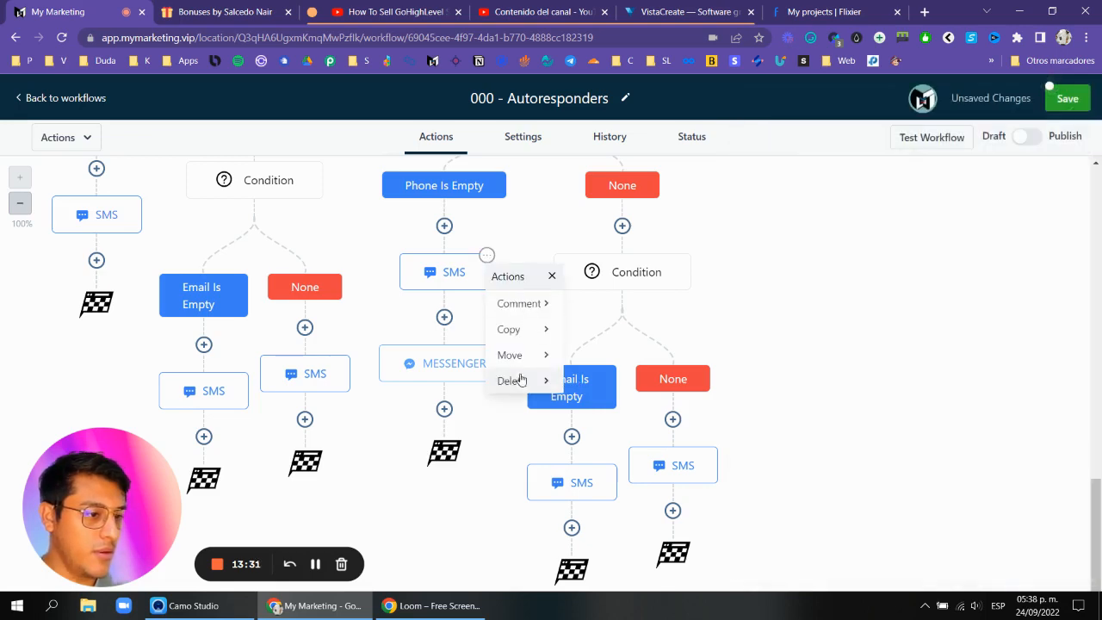
mouse_move(541, 380)
click(605, 304)
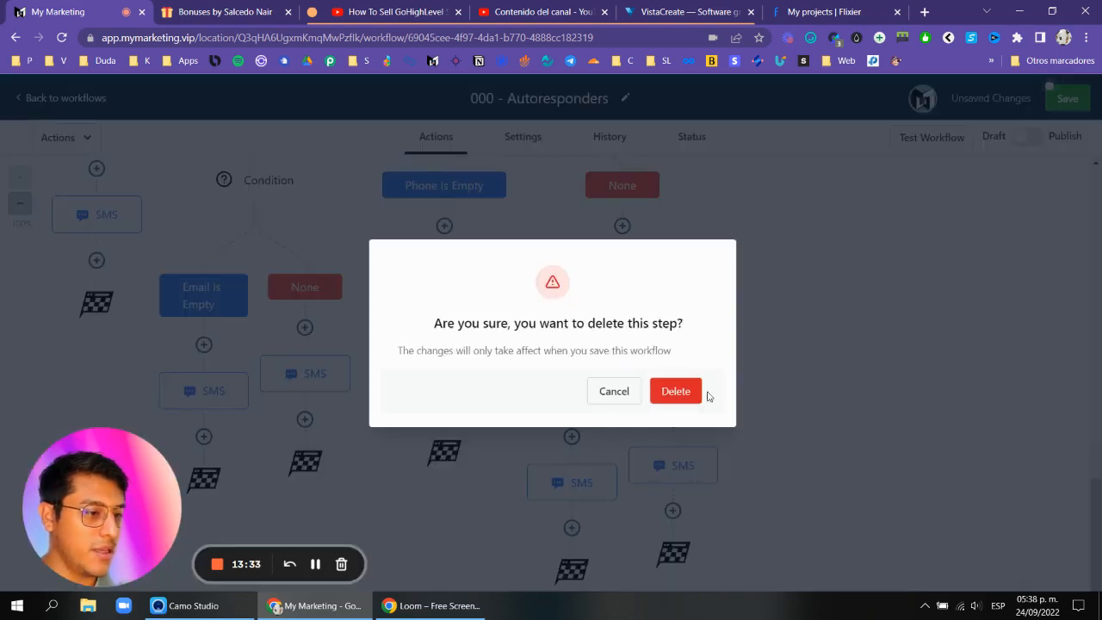
click(698, 393)
Paste the copied message into the FB Phone Is Empty branch's Messenger action and save it.
click(468, 287)
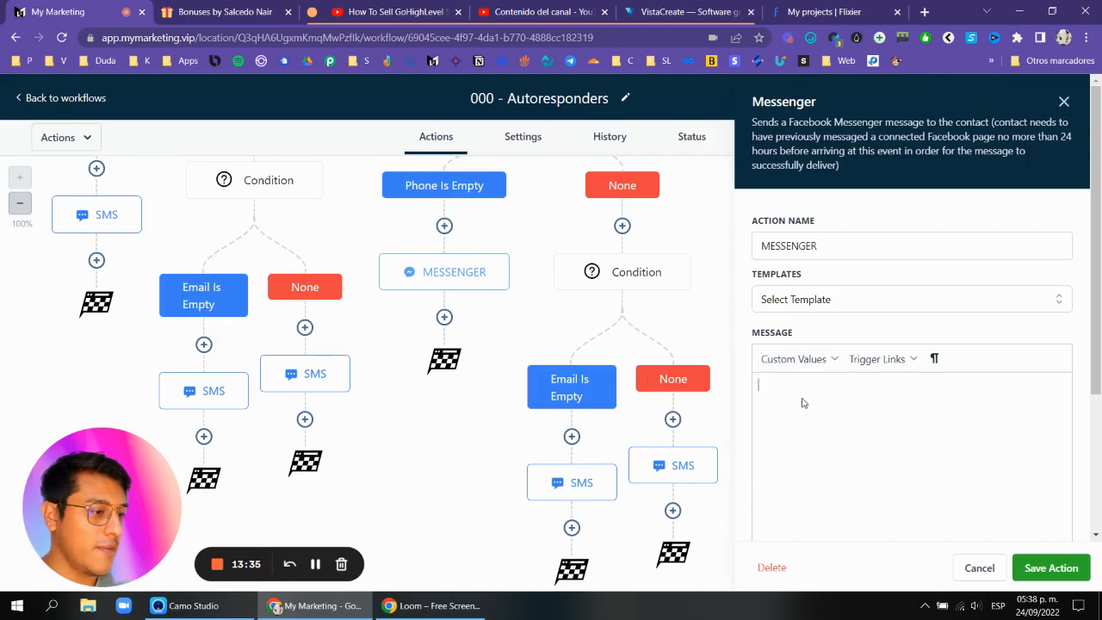
key(ctrl+v)
click(1052, 568)
Delete the SMS action under the FB copy's Email Is Empty branch.
scroll(846, 357, up, 3)
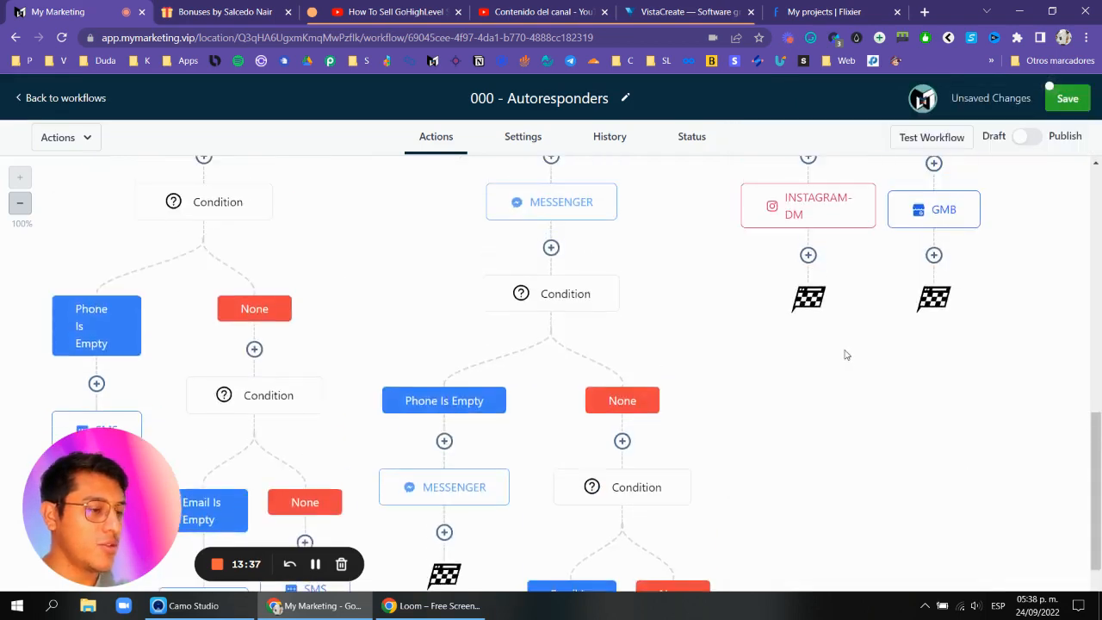
scroll(847, 355, up, 3)
scroll(918, 308, down, 2)
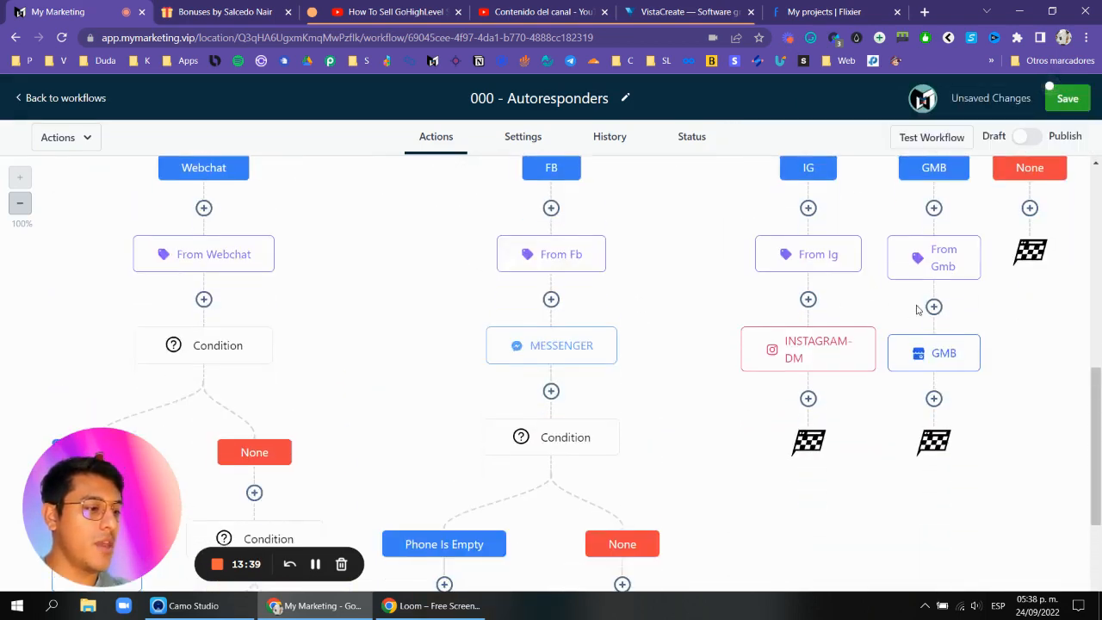
scroll(731, 330, down, 2)
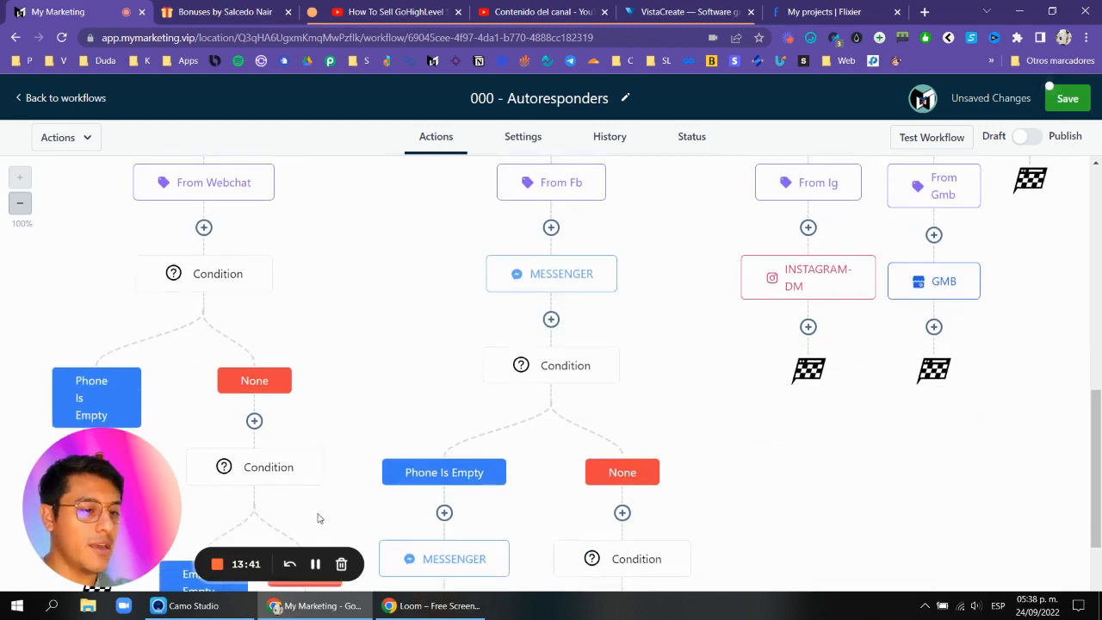
click(318, 566)
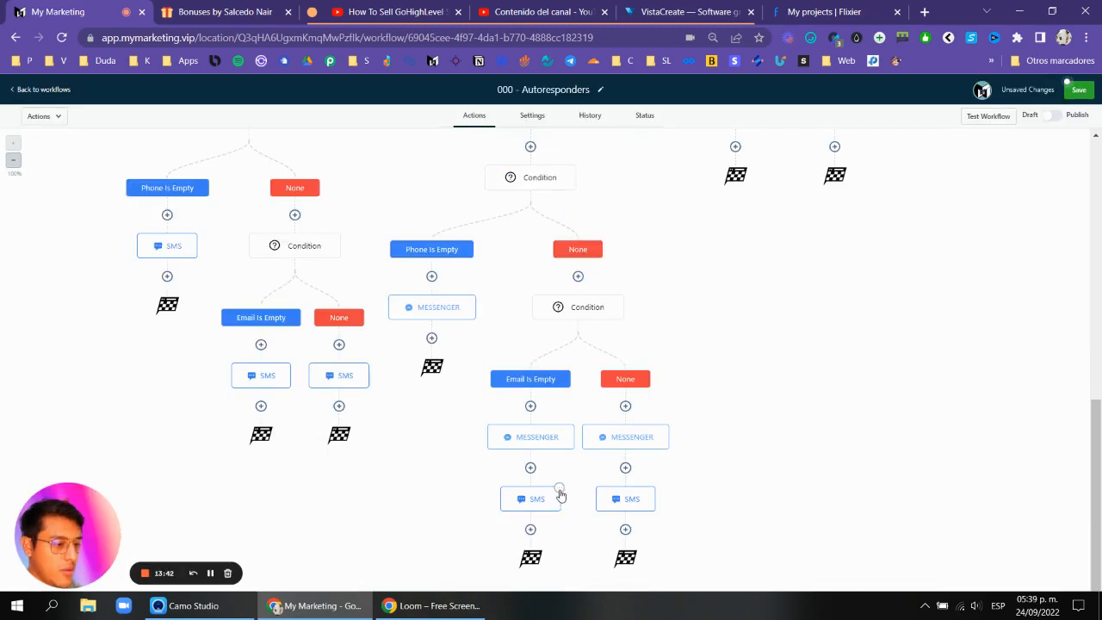
click(560, 491)
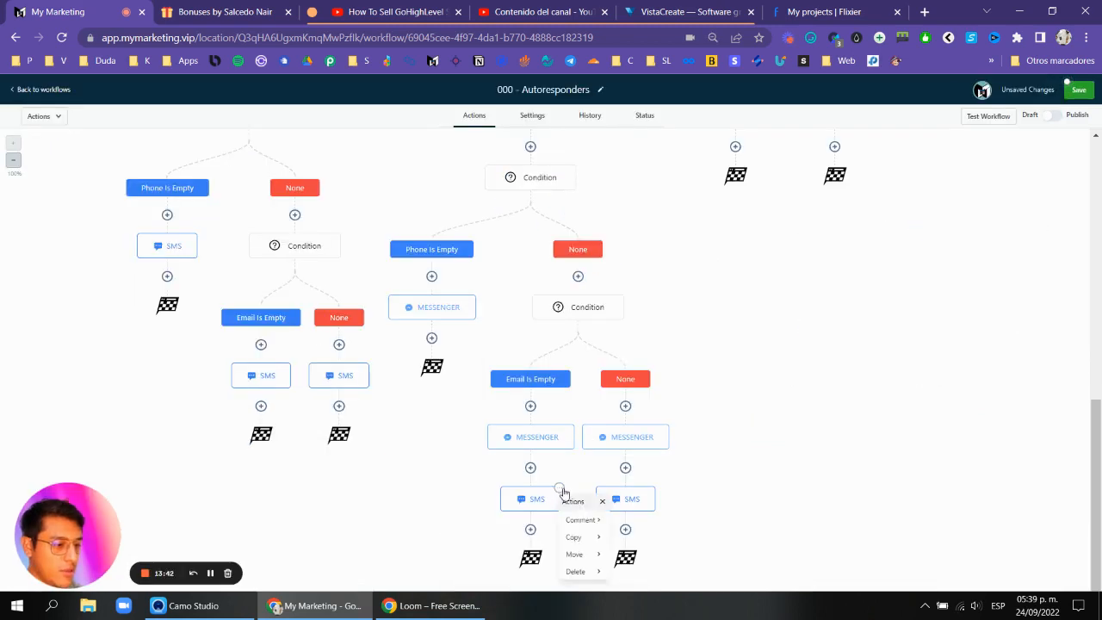
mouse_move(576, 571)
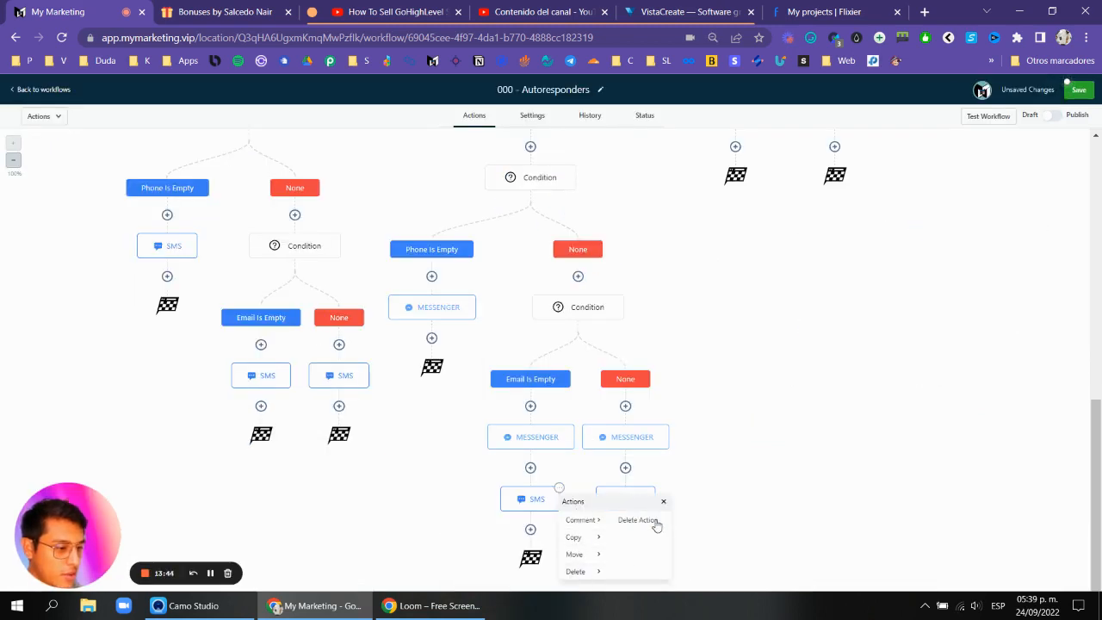
click(653, 521)
click(637, 376)
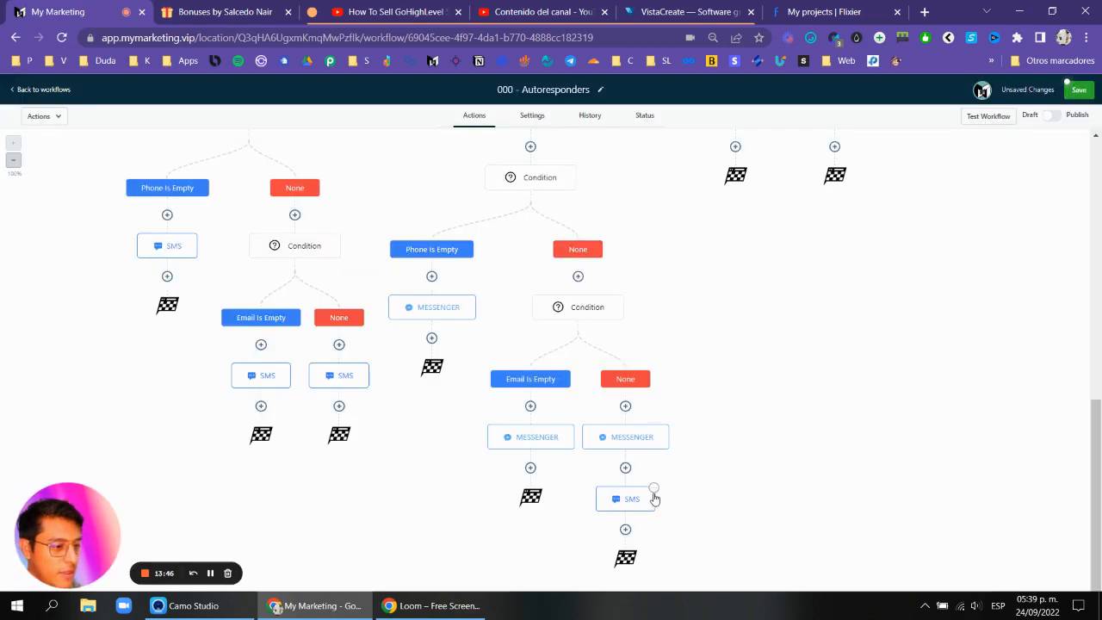
Delete the SMS action under the FB copy's None branch.
click(656, 491)
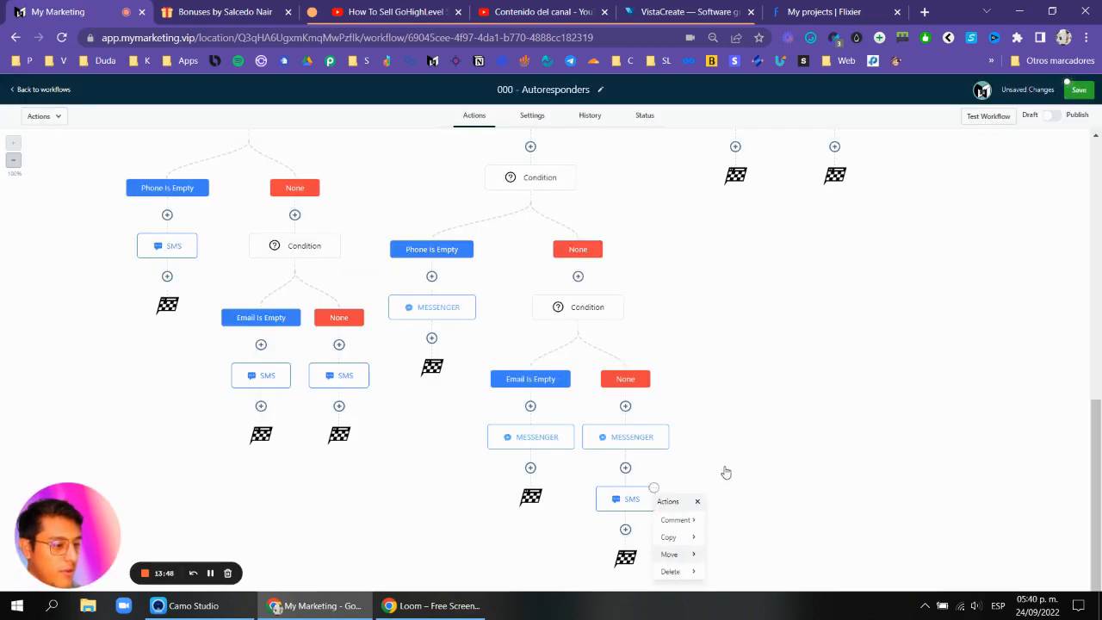
click(733, 519)
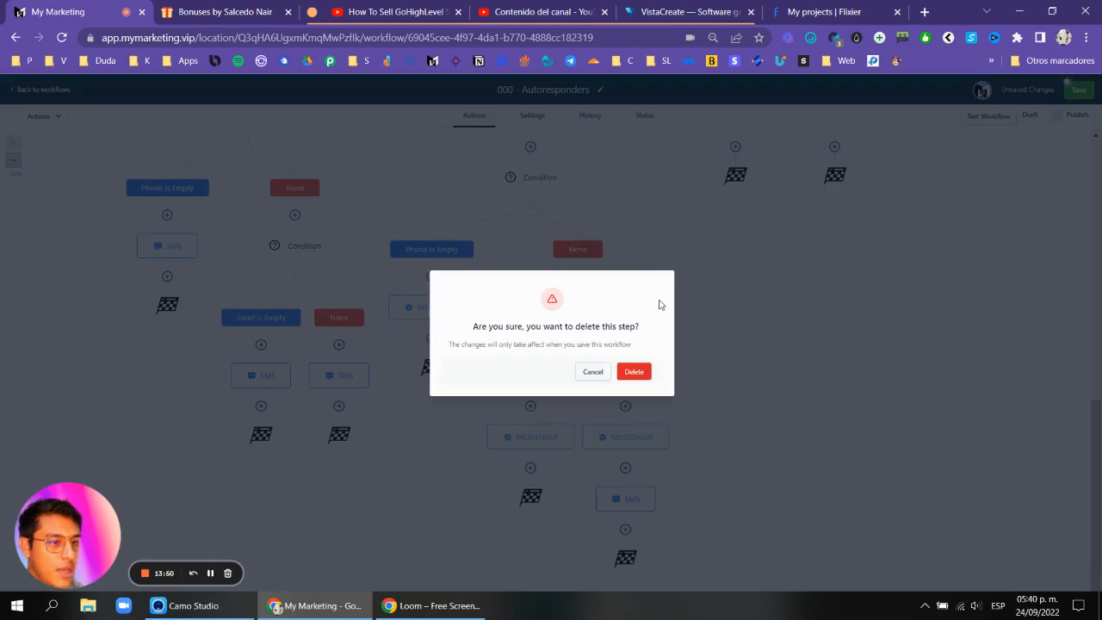
click(635, 372)
Add a Go To action after the Webchat Phone Is Empty SMS and link it to the condition under the None branch.
scroll(264, 308, up, 3)
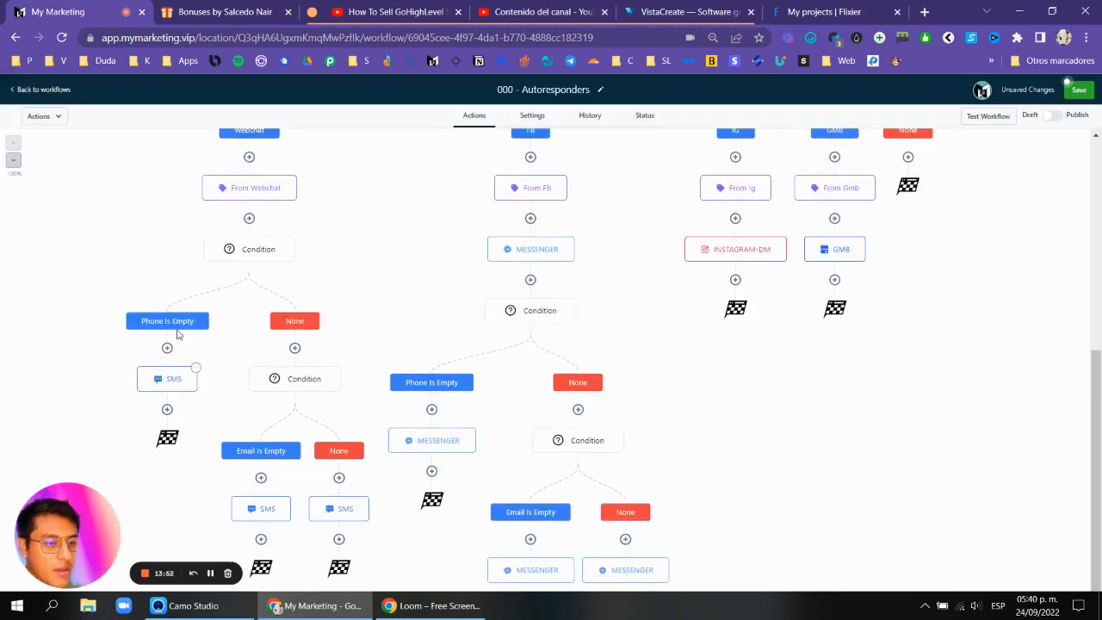
scroll(180, 335, down, 2)
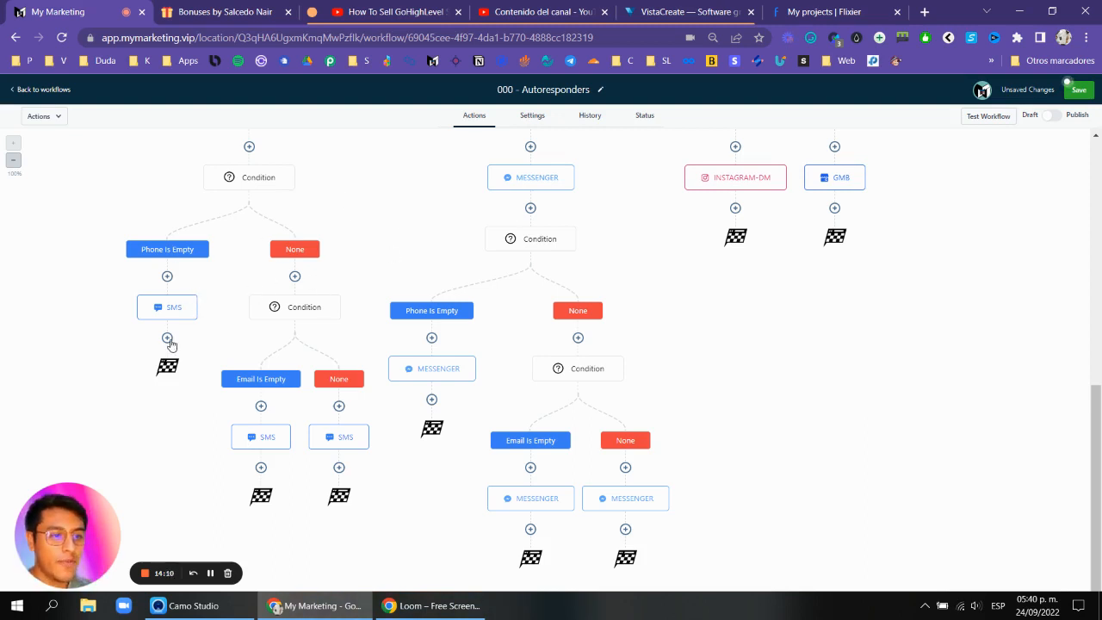
scroll(267, 186, up, 1)
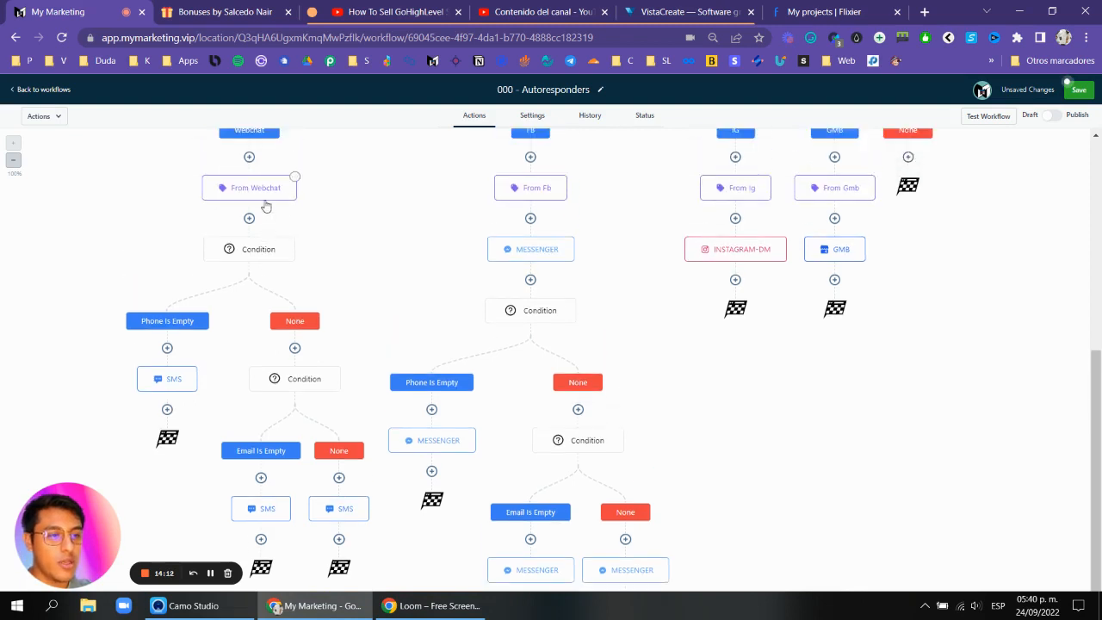
scroll(267, 207, down, 1)
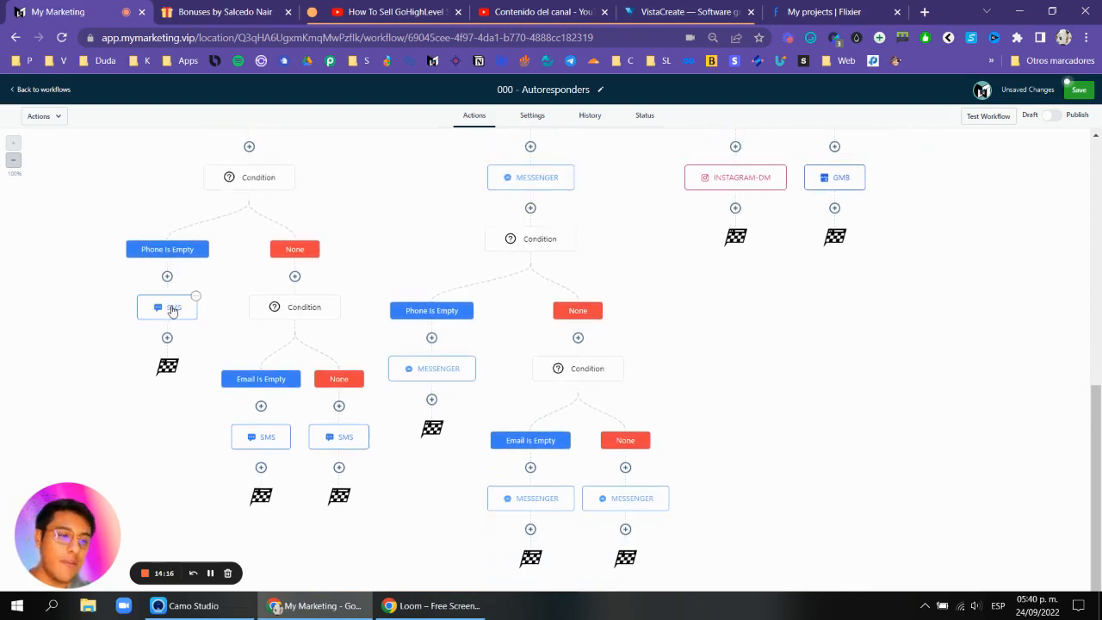
click(168, 339)
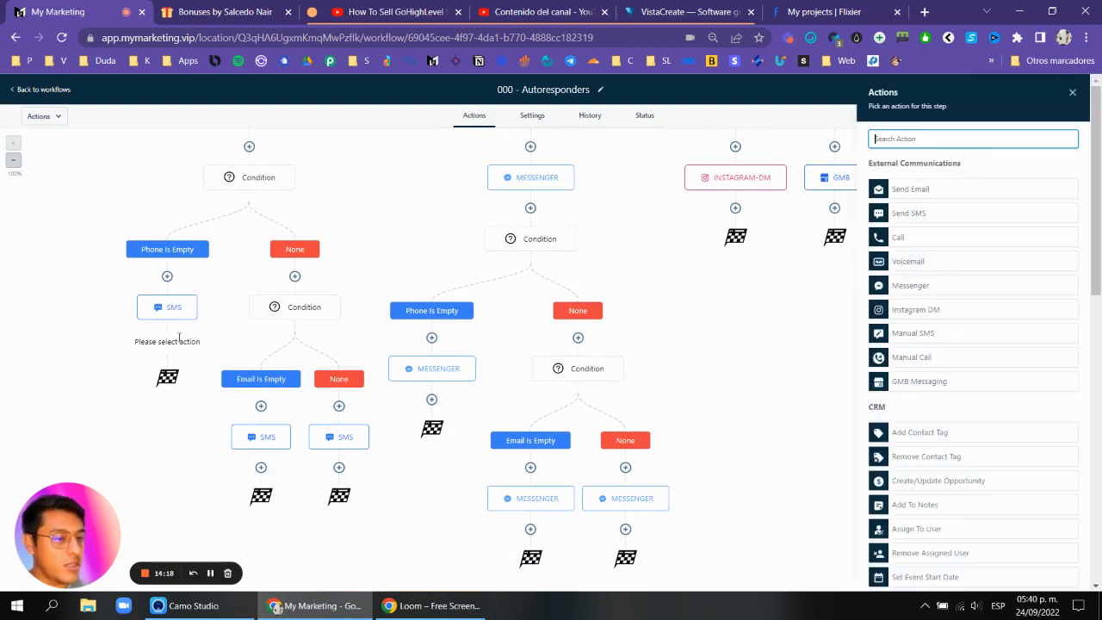
text(go to)
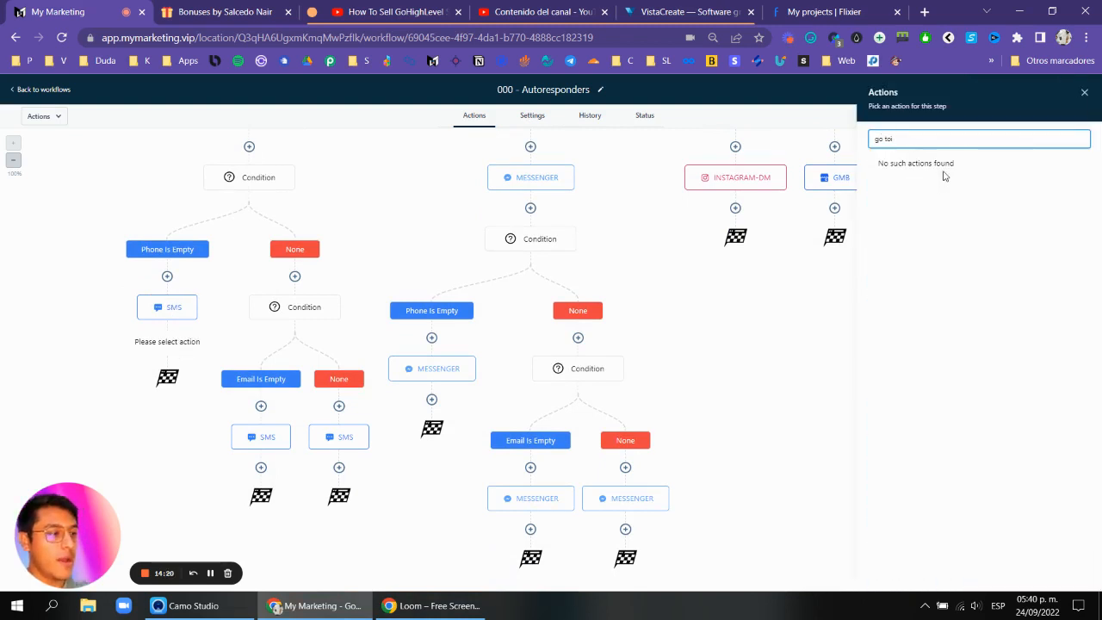
key(BackSpace)
click(945, 177)
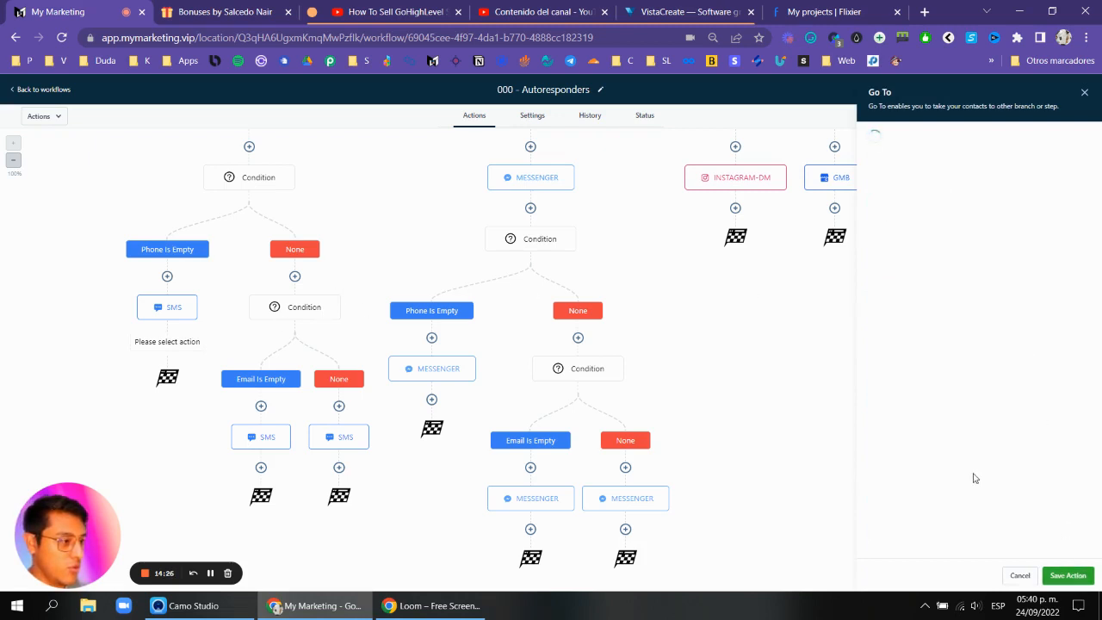
click(1070, 575)
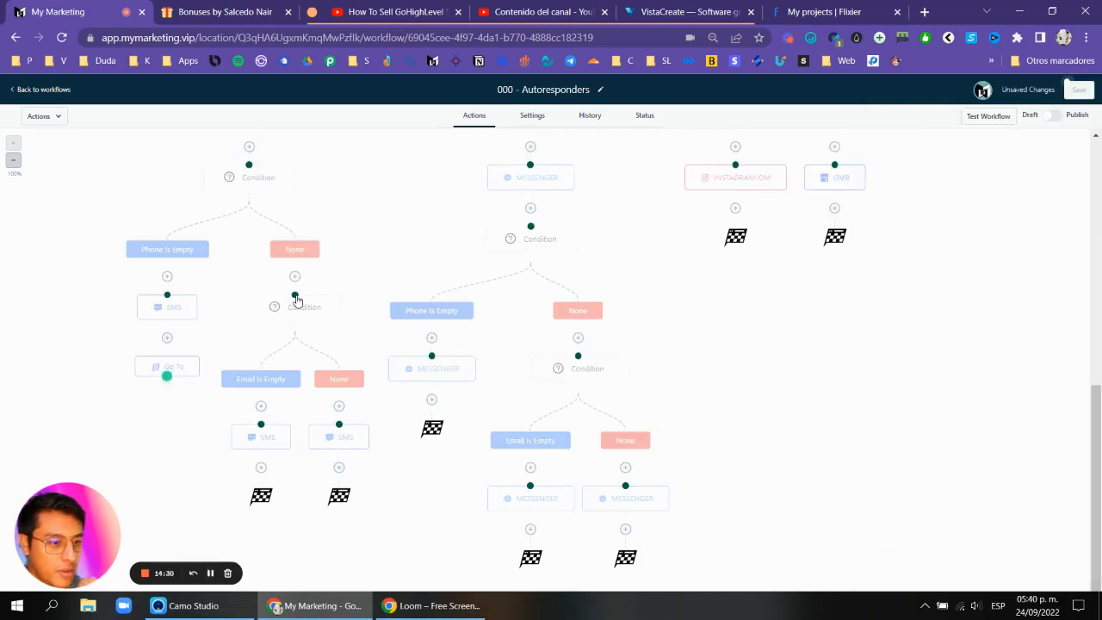
click(294, 296)
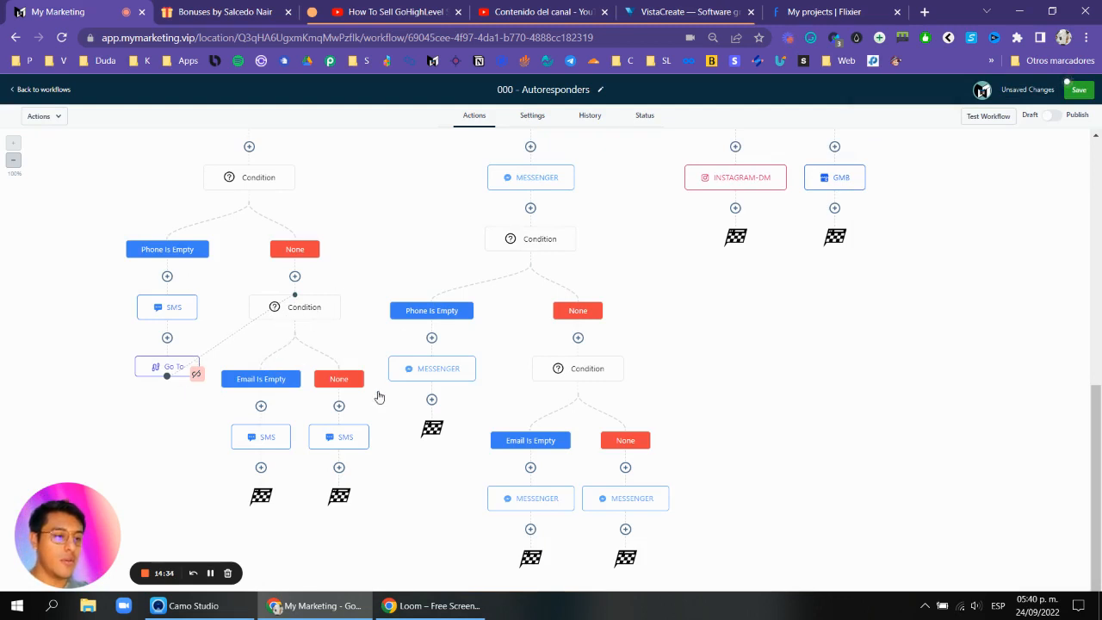
Add a Go To action after the FB Phone Is Empty Messenger and link it to the condition under the None branch.
click(431, 399)
text(go to)
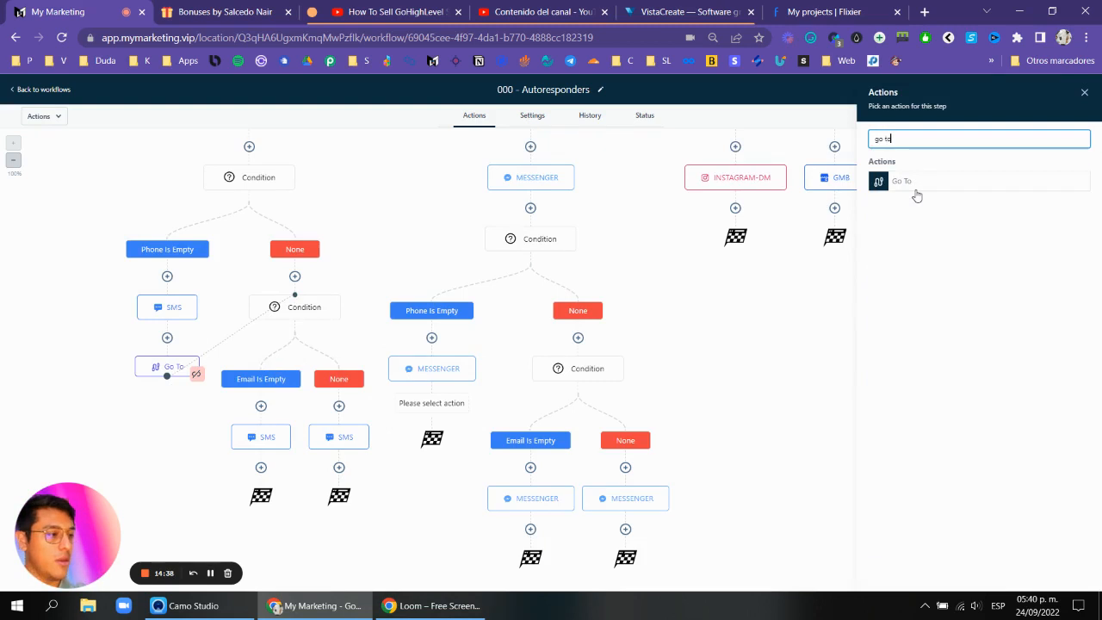
click(917, 191)
click(1068, 575)
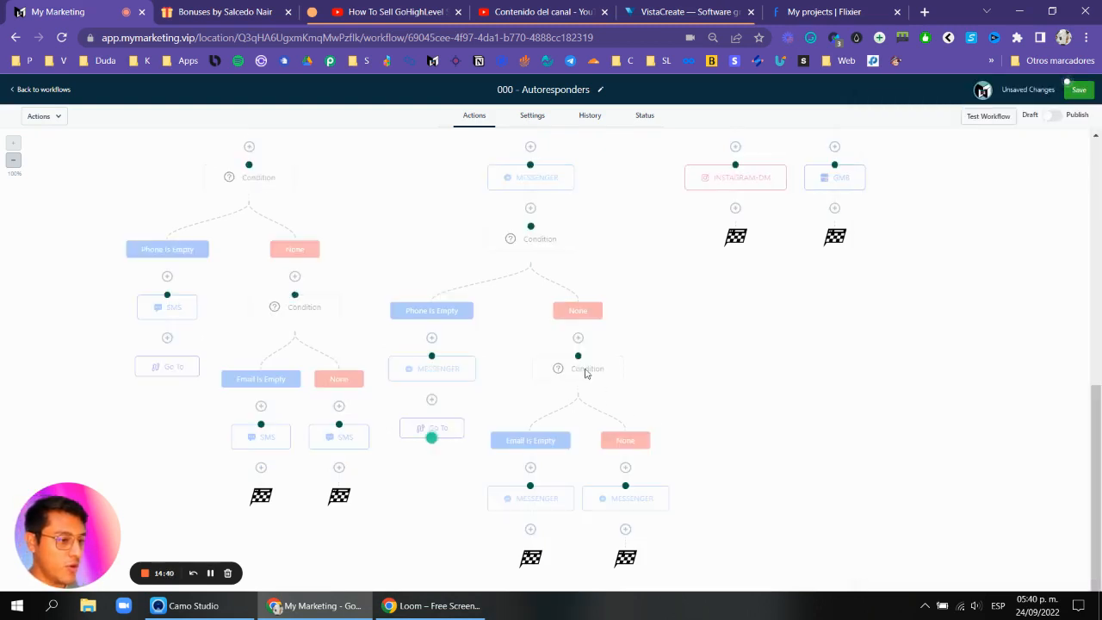
Review the workflow from the New Lead condition down through every channel branch.
scroll(805, 349, up, 1)
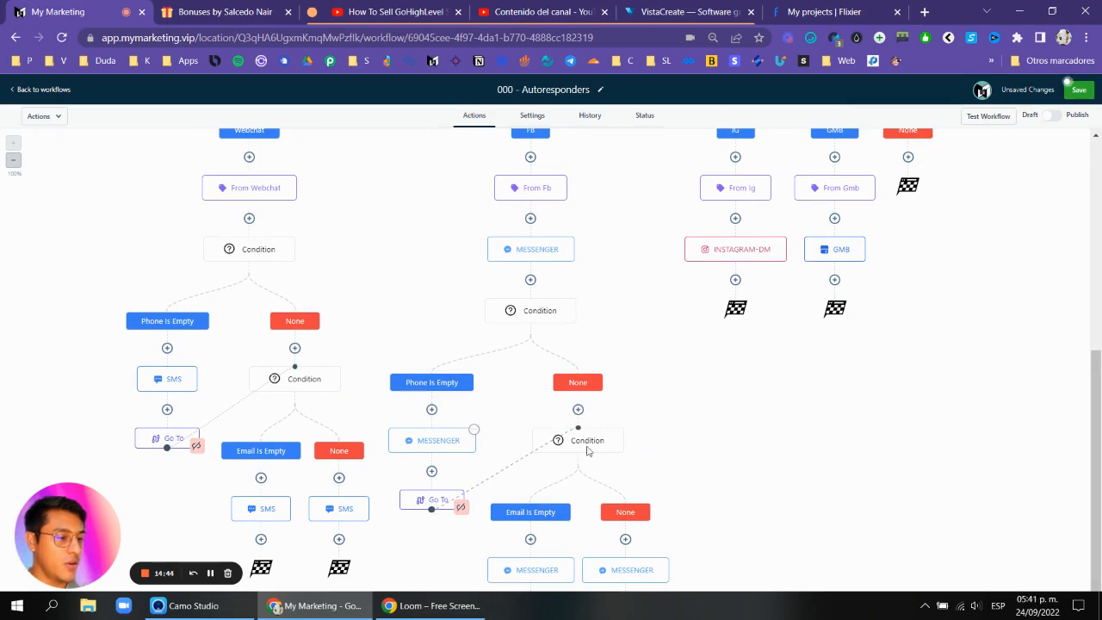
click(213, 573)
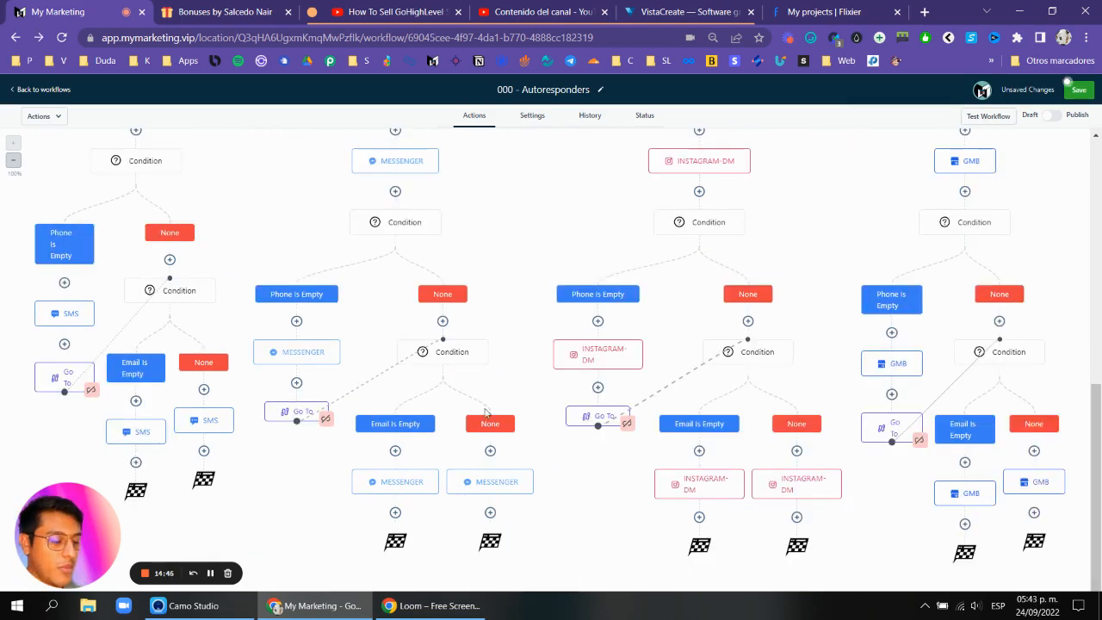
scroll(470, 371, up, 3)
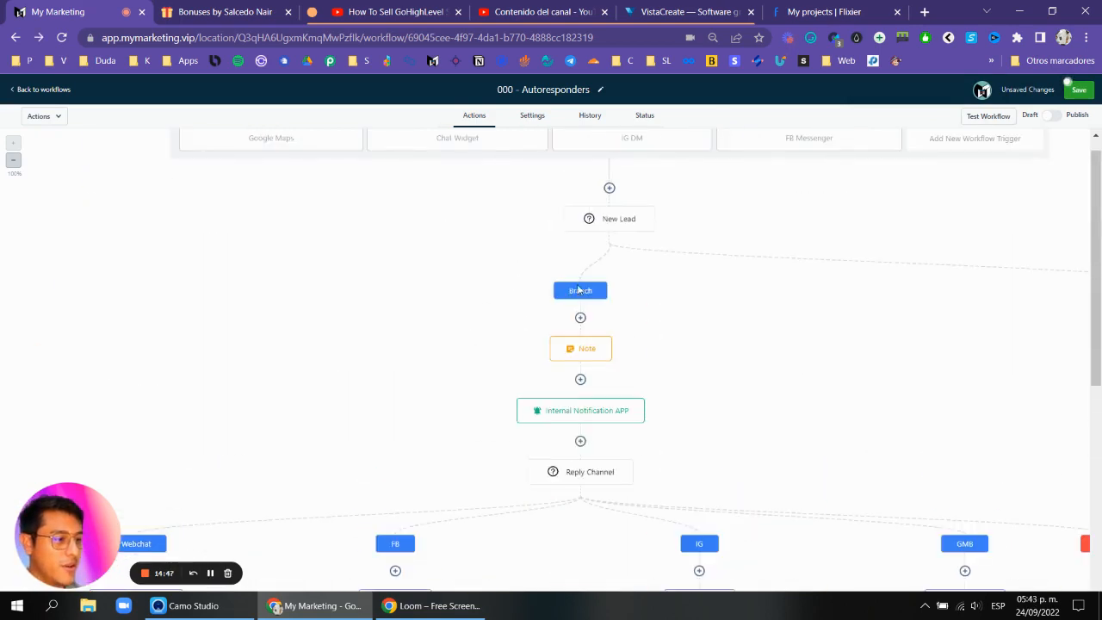
scroll(579, 288, down, 1)
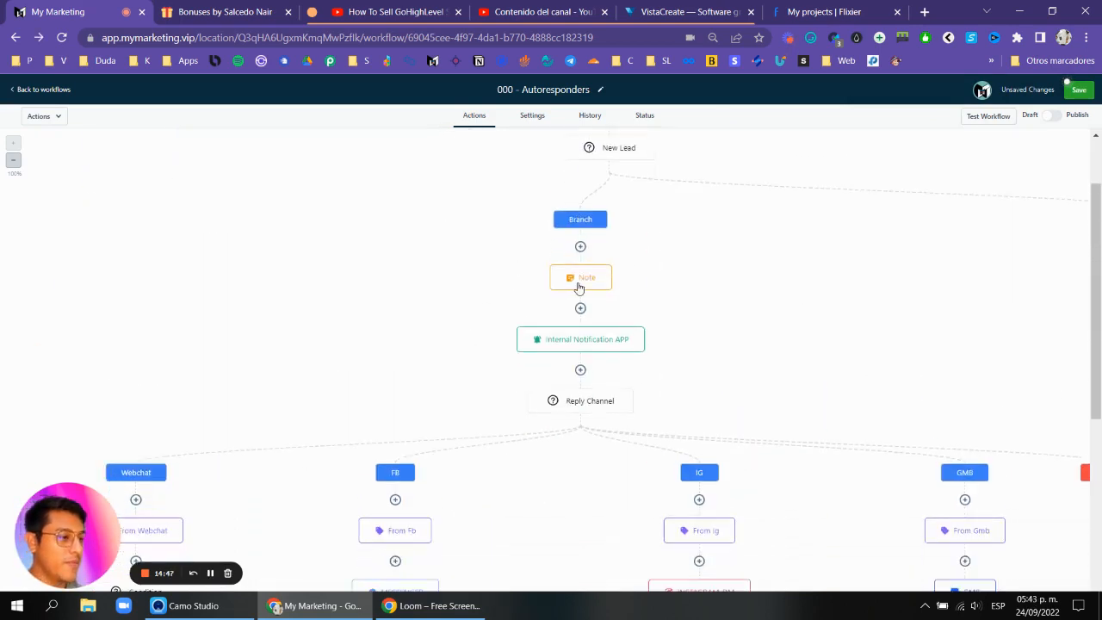
scroll(579, 288, up, 1)
scroll(591, 278, down, 1)
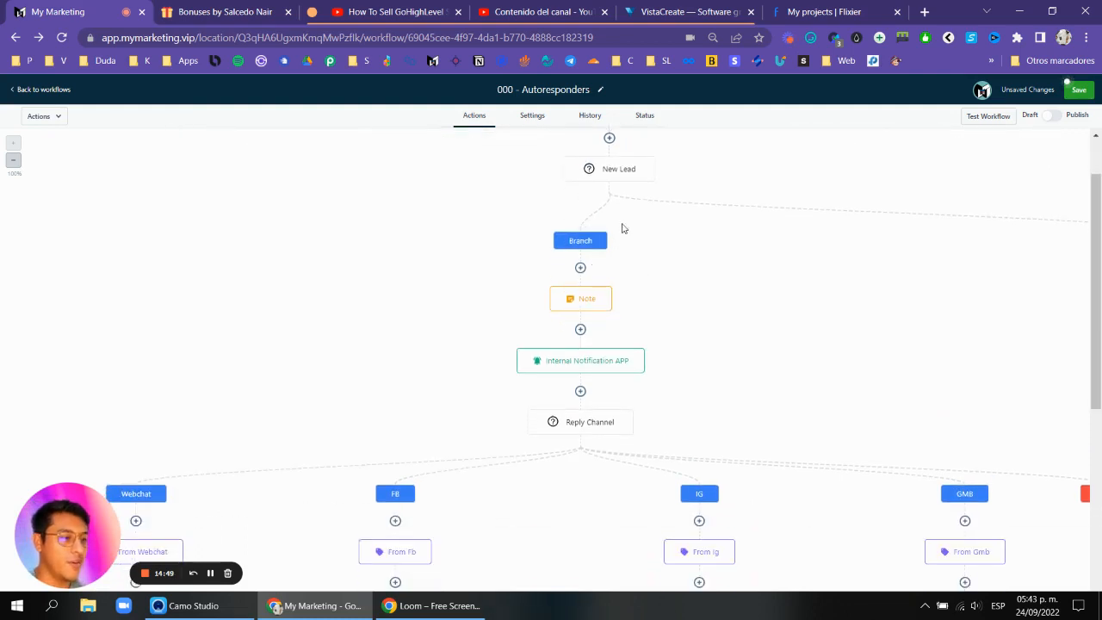
scroll(608, 182, down, 1)
scroll(608, 187, up, 2)
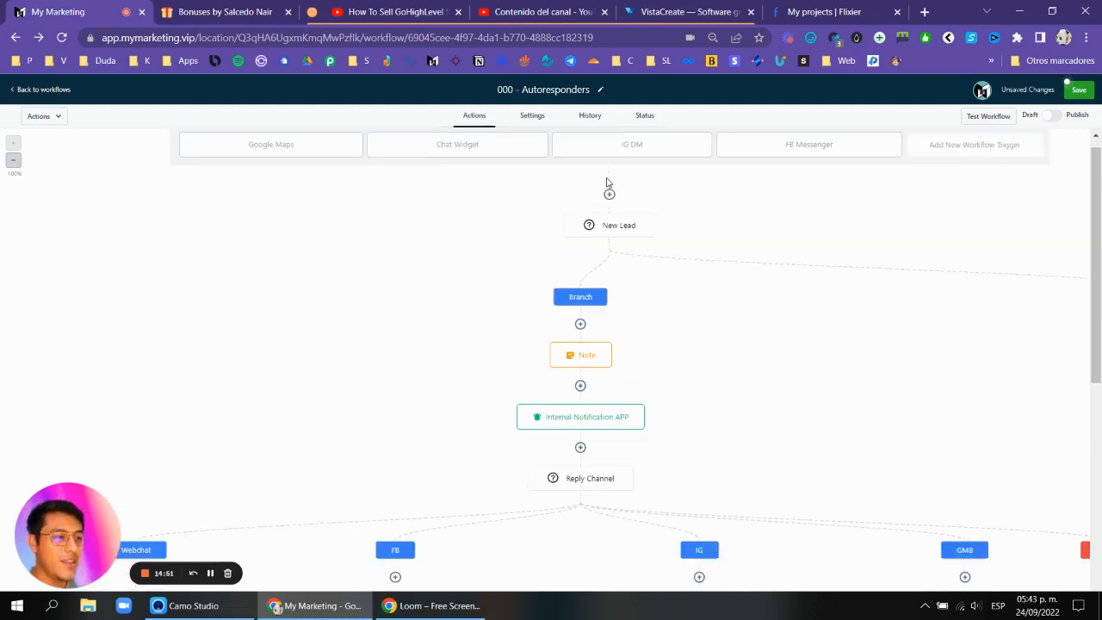
click(608, 241)
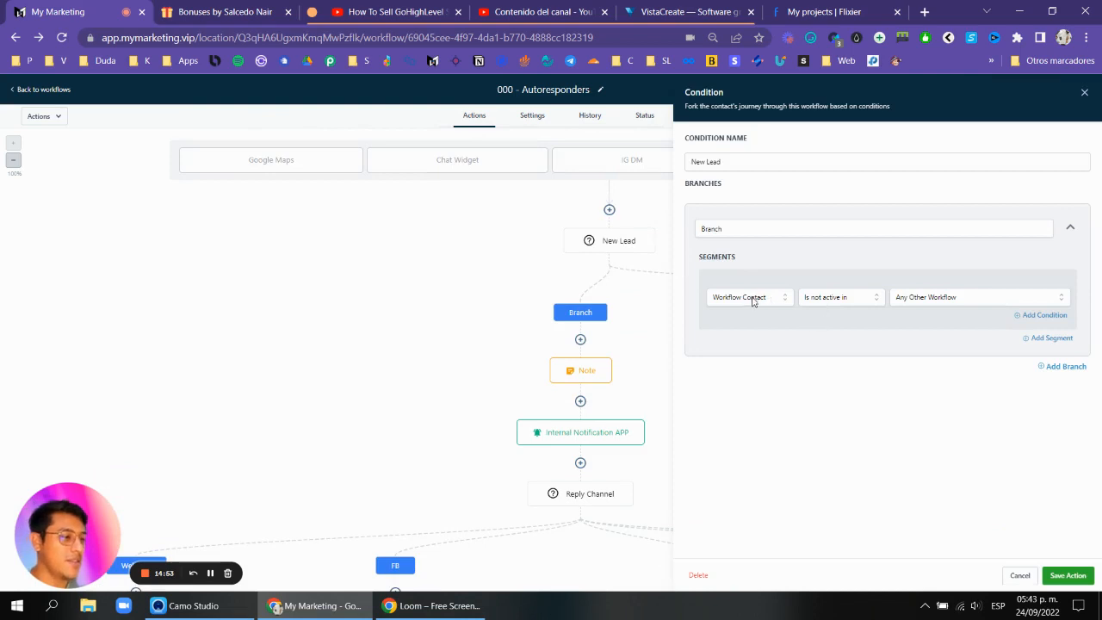
click(1084, 93)
scroll(689, 265, down, 1)
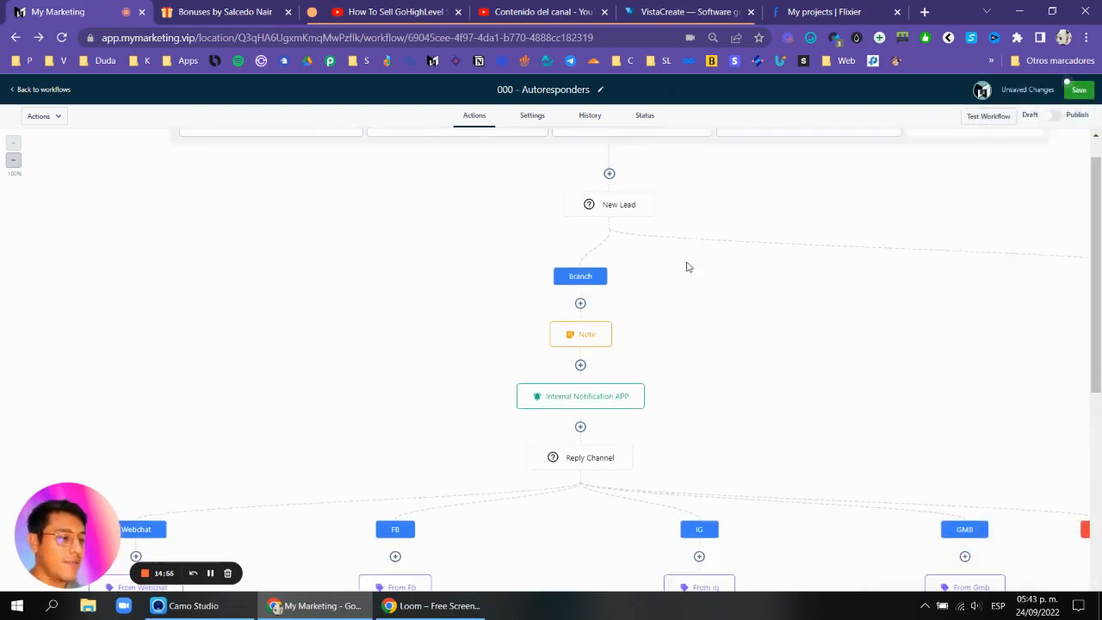
scroll(597, 255, down, 1)
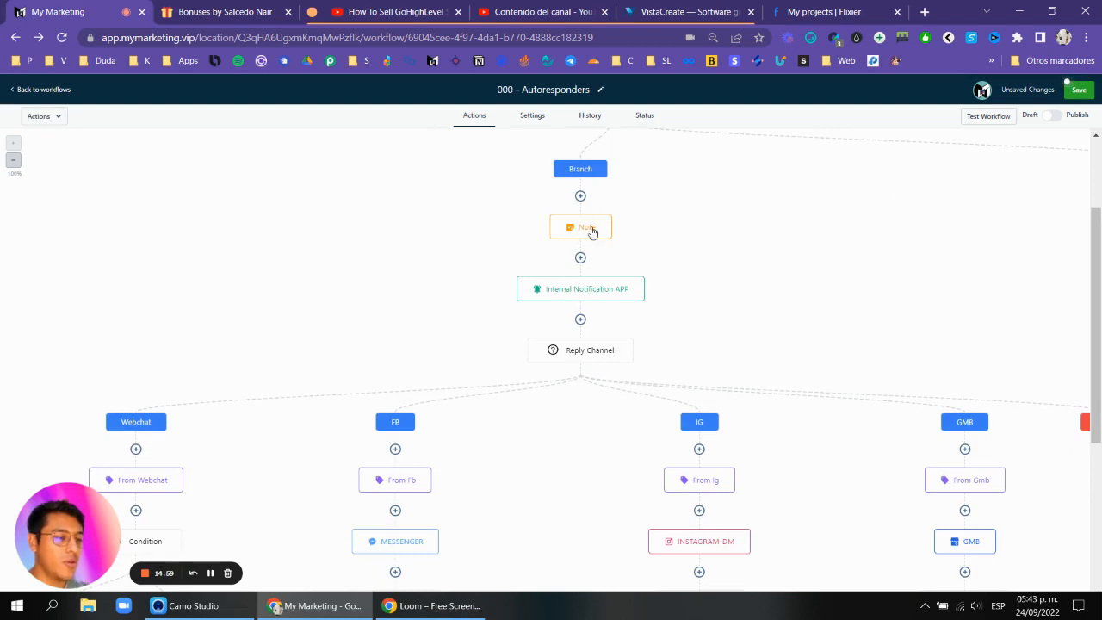
scroll(594, 233, down, 1)
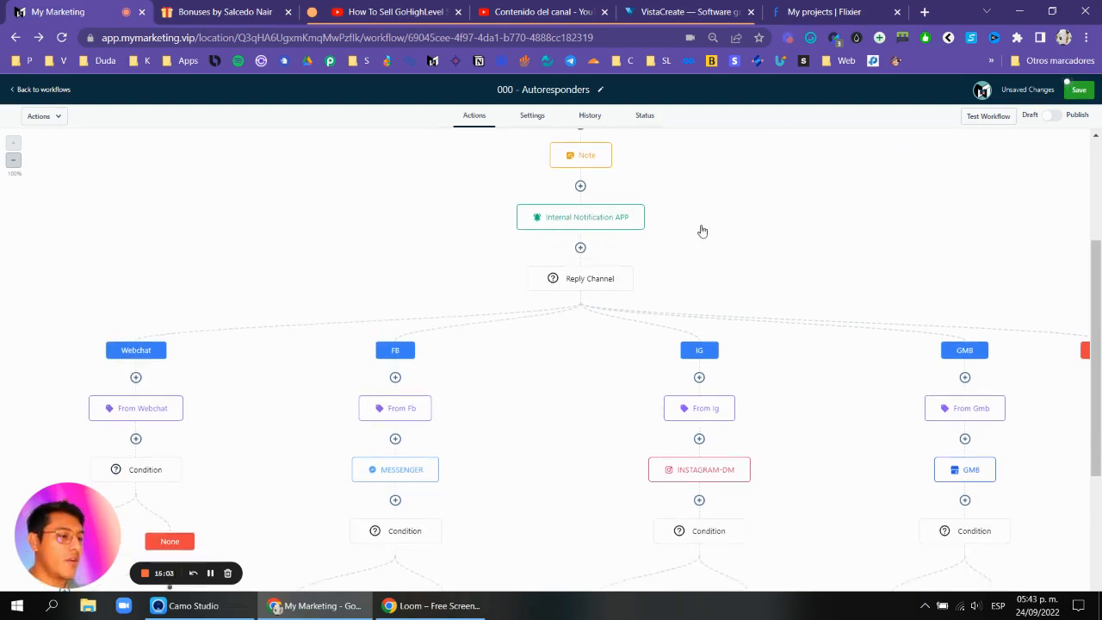
scroll(703, 215, down, 1)
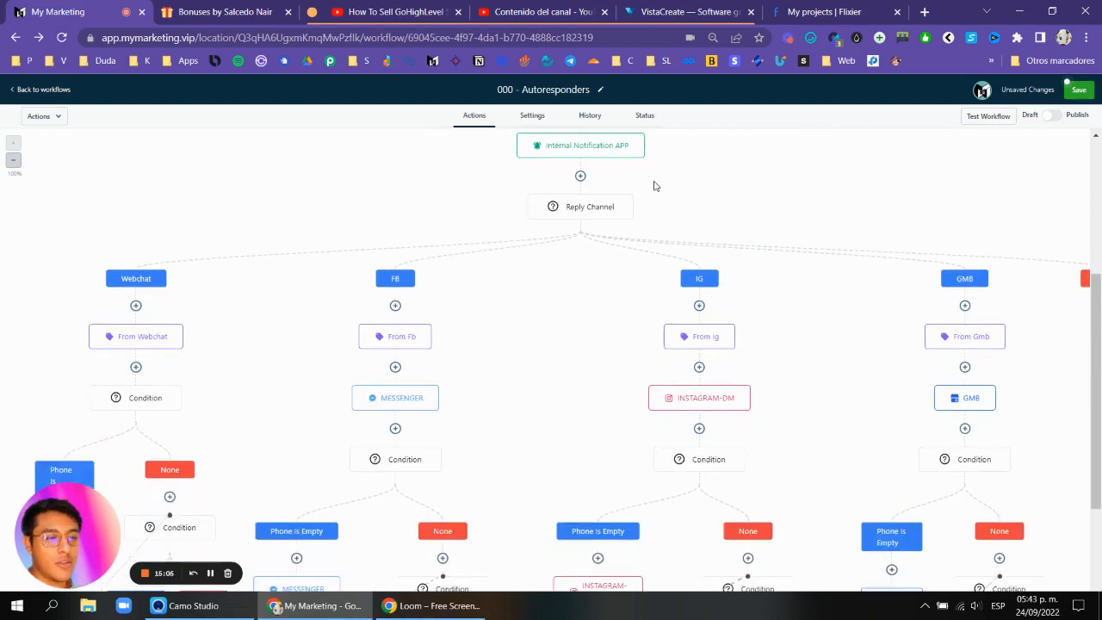
scroll(600, 193, down, 2)
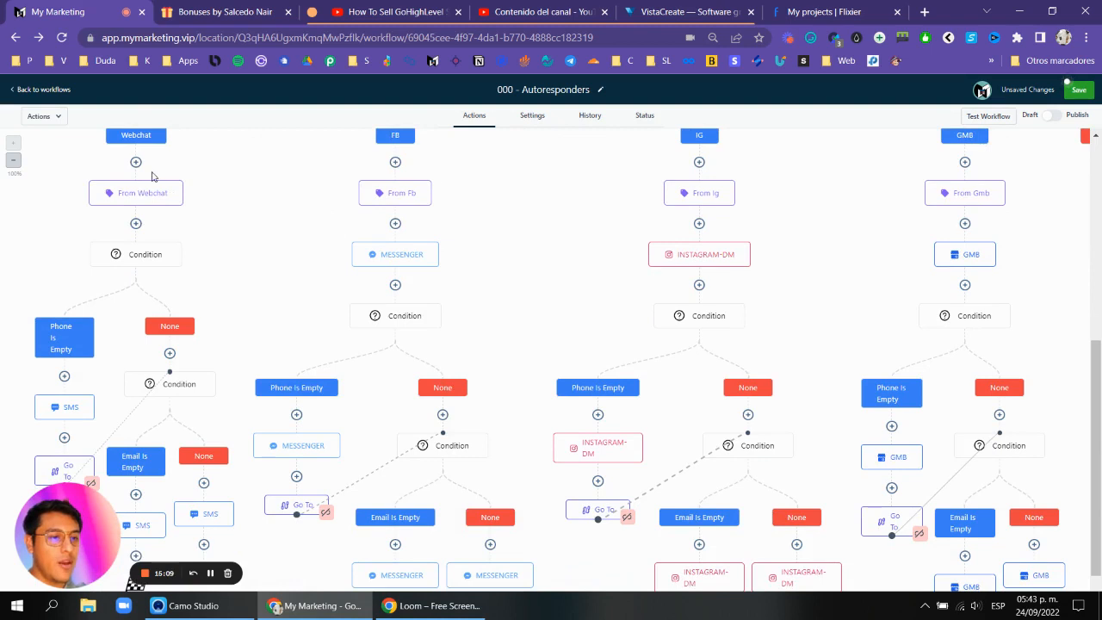
scroll(143, 178, down, 1)
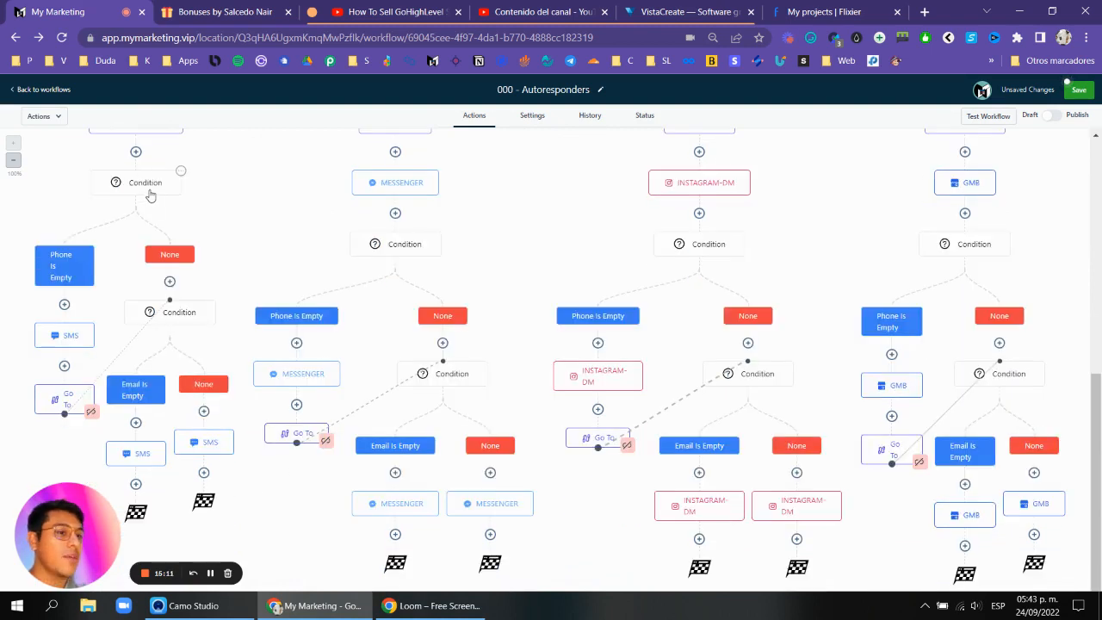
scroll(148, 194, down, 1)
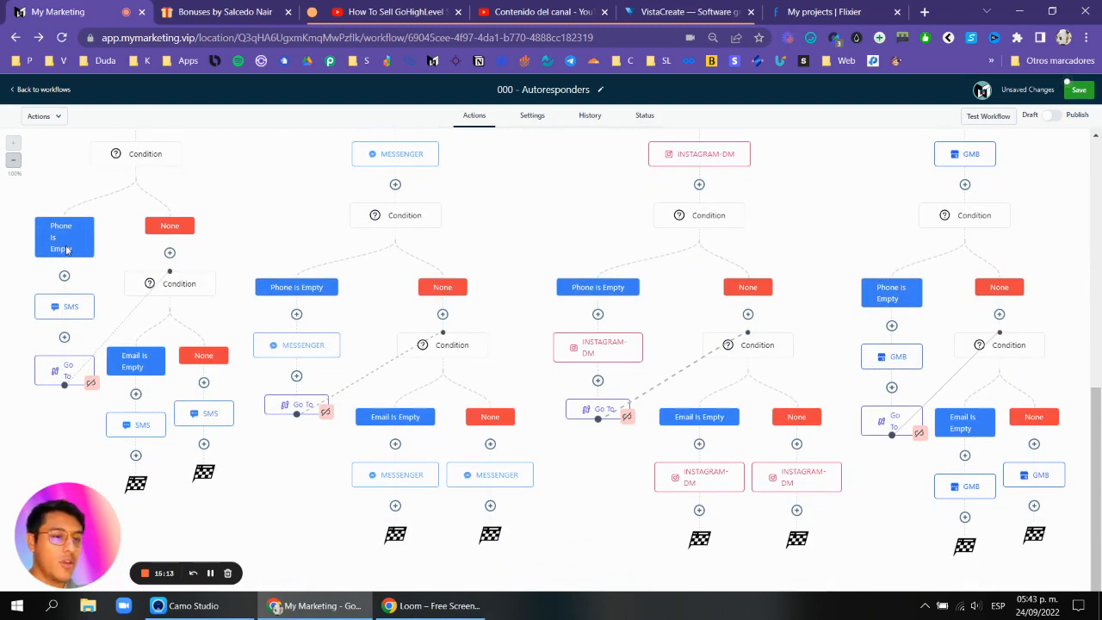
Add a Wait action after the Webchat Phone Is Empty SMS, waiting for a contact reply to the SMS with a 5-minute timeout.
click(64, 339)
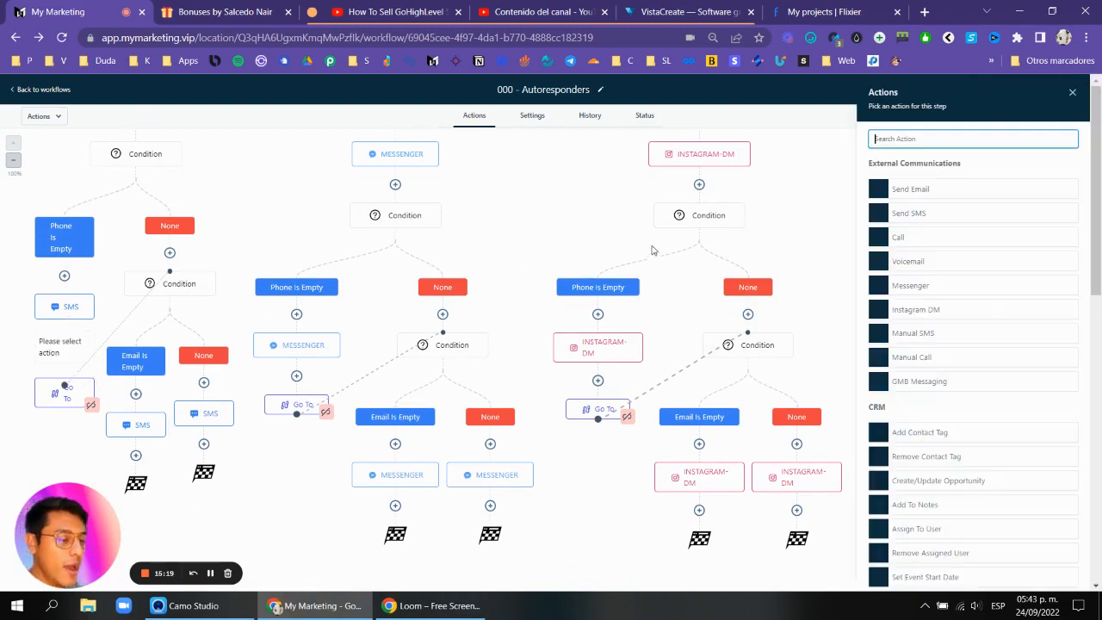
text(wait)
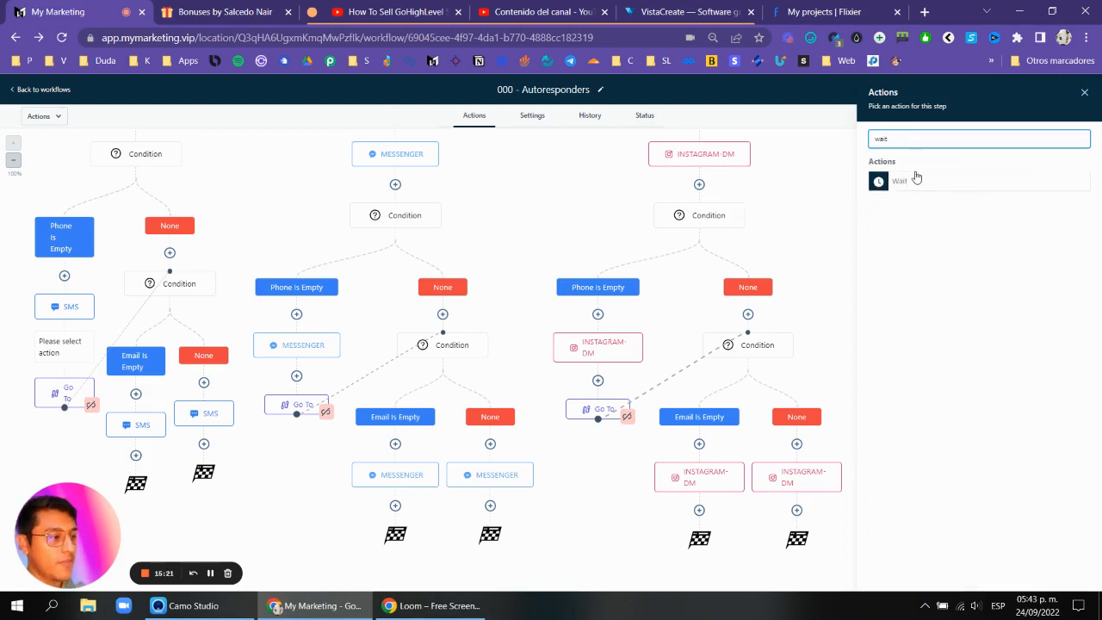
click(914, 179)
click(795, 207)
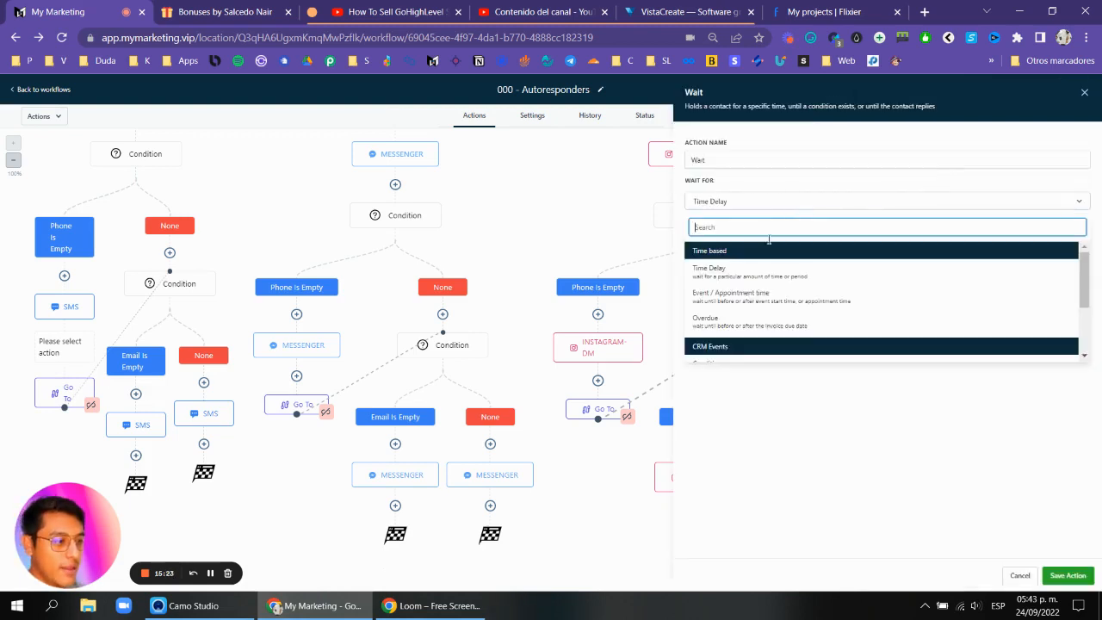
scroll(738, 327, down, 2)
click(736, 331)
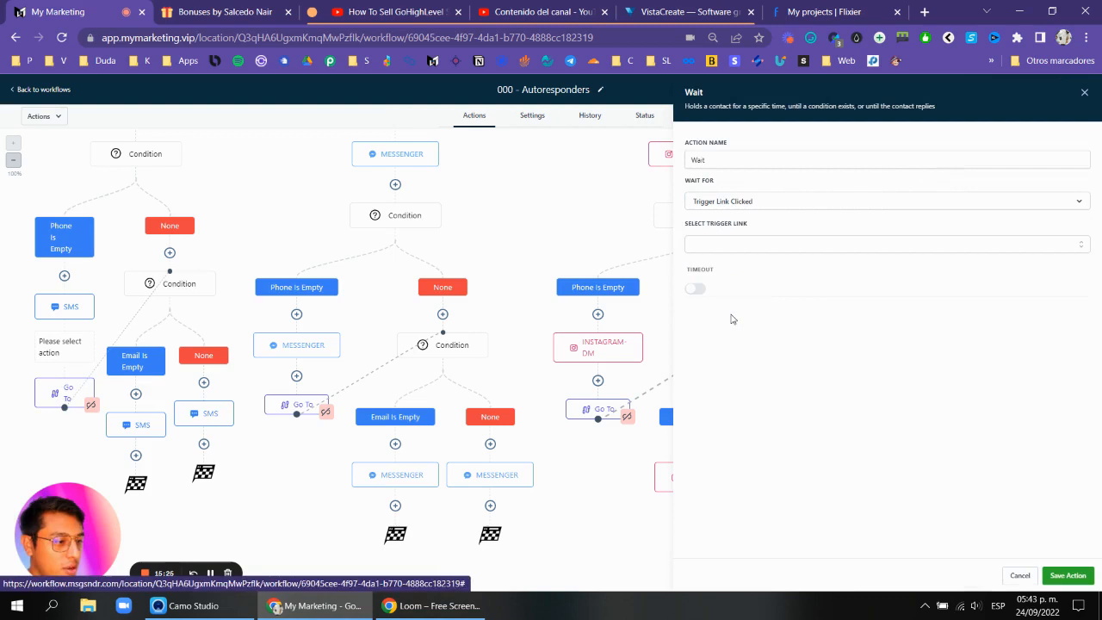
click(746, 205)
scroll(750, 315, down, 3)
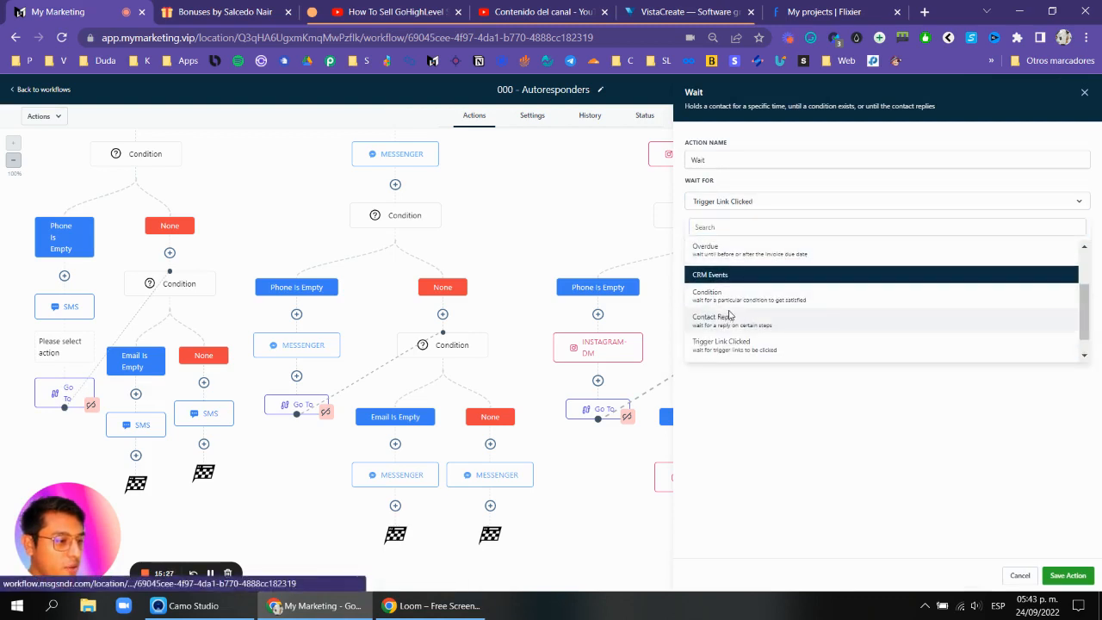
click(730, 316)
click(733, 248)
click(701, 302)
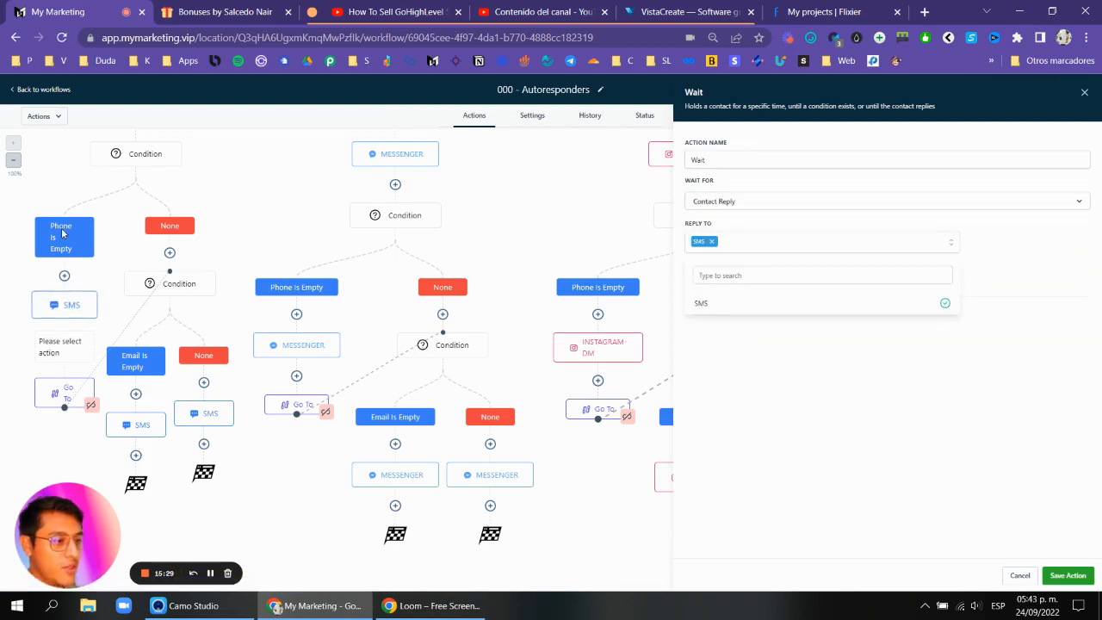
click(987, 313)
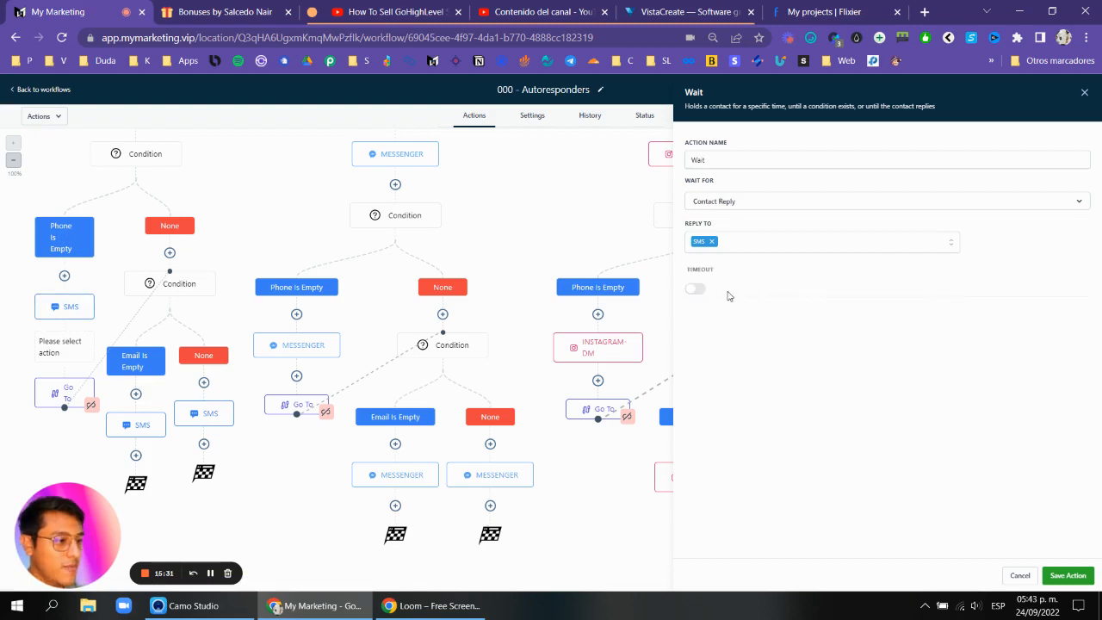
click(694, 291)
click(727, 313)
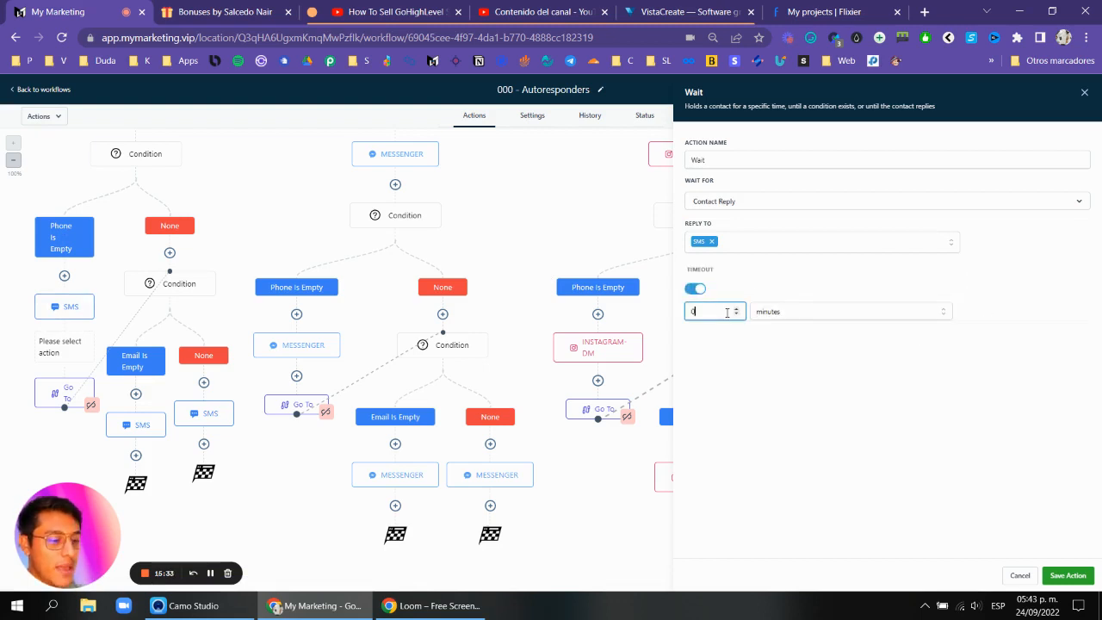
click(1082, 570)
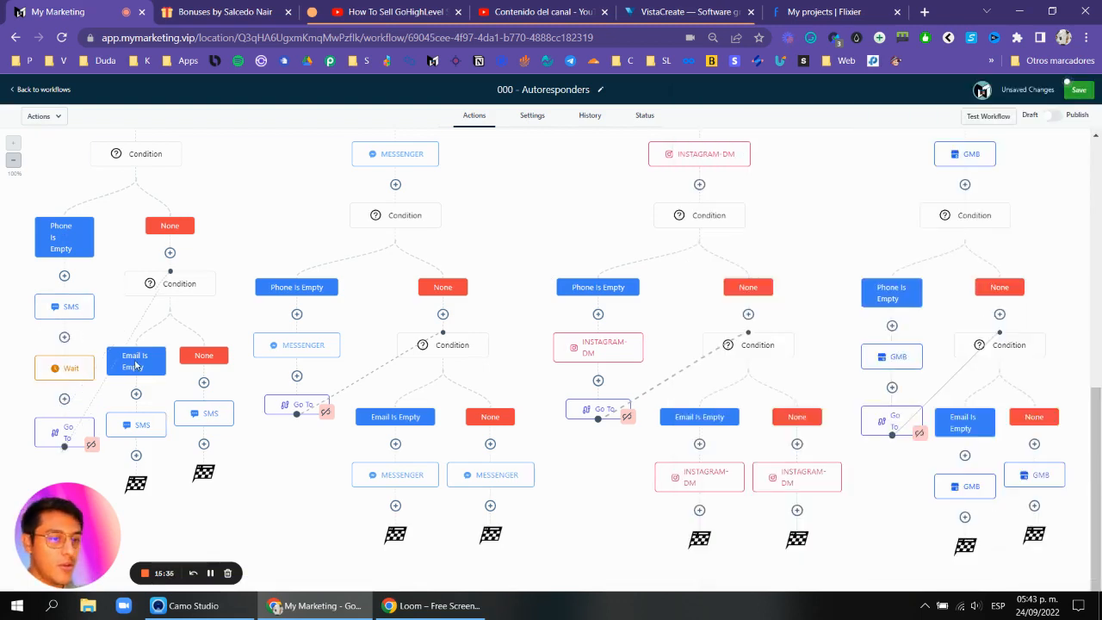
Rename the Wait action to "Wait for reply 5m" and save it.
click(62, 368)
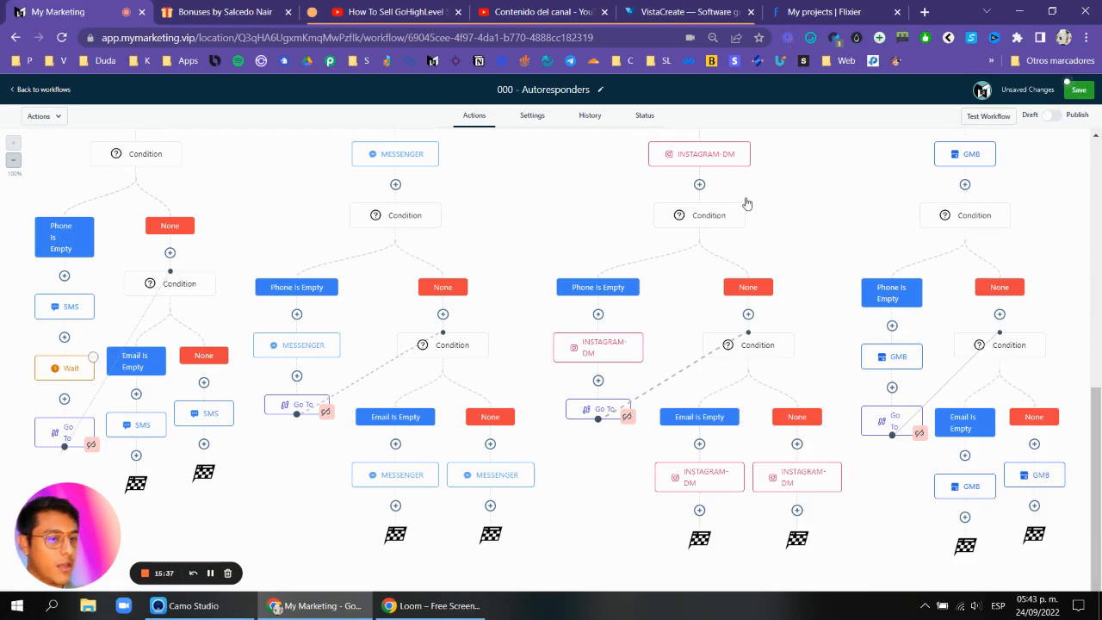
click(783, 164)
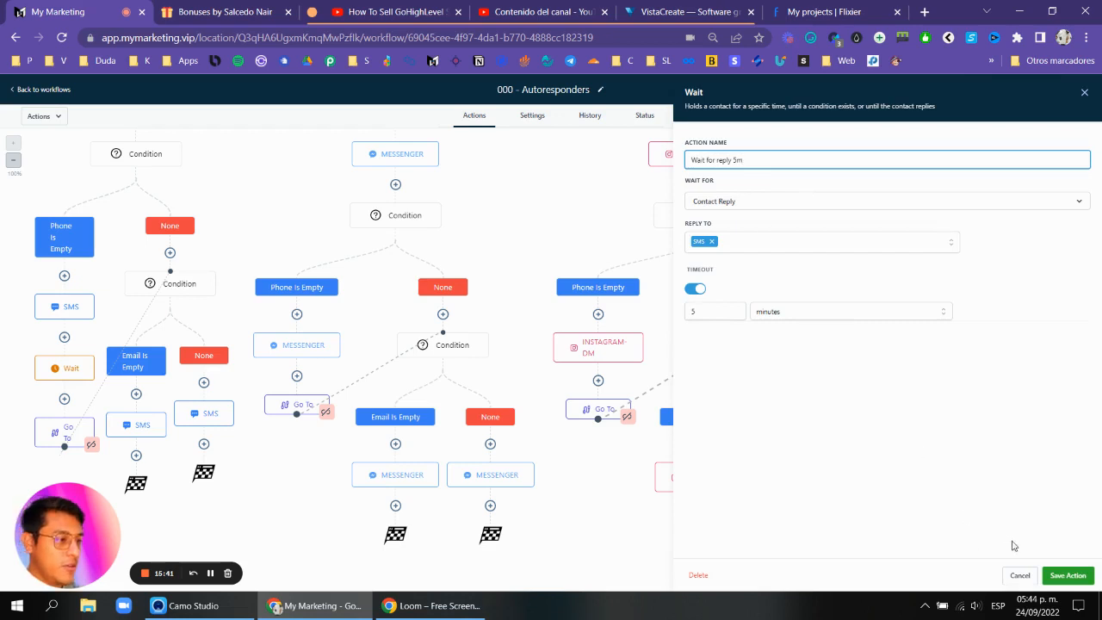
click(1068, 575)
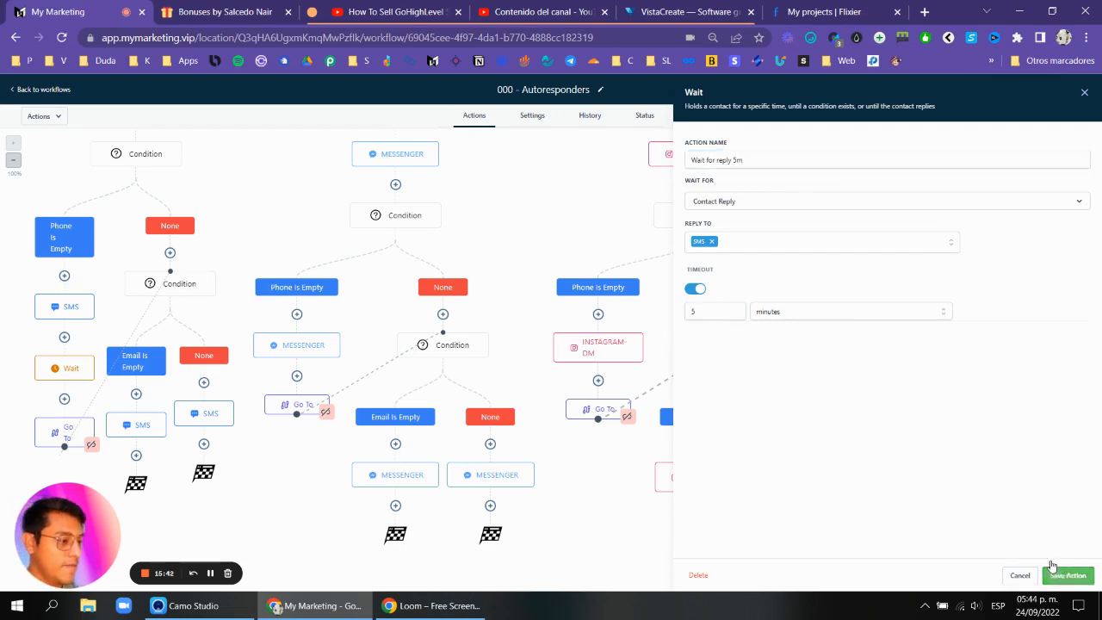
Copy the Wait action and paste it after the SMS under the Webchat Email Is Empty branch.
right_click(96, 368)
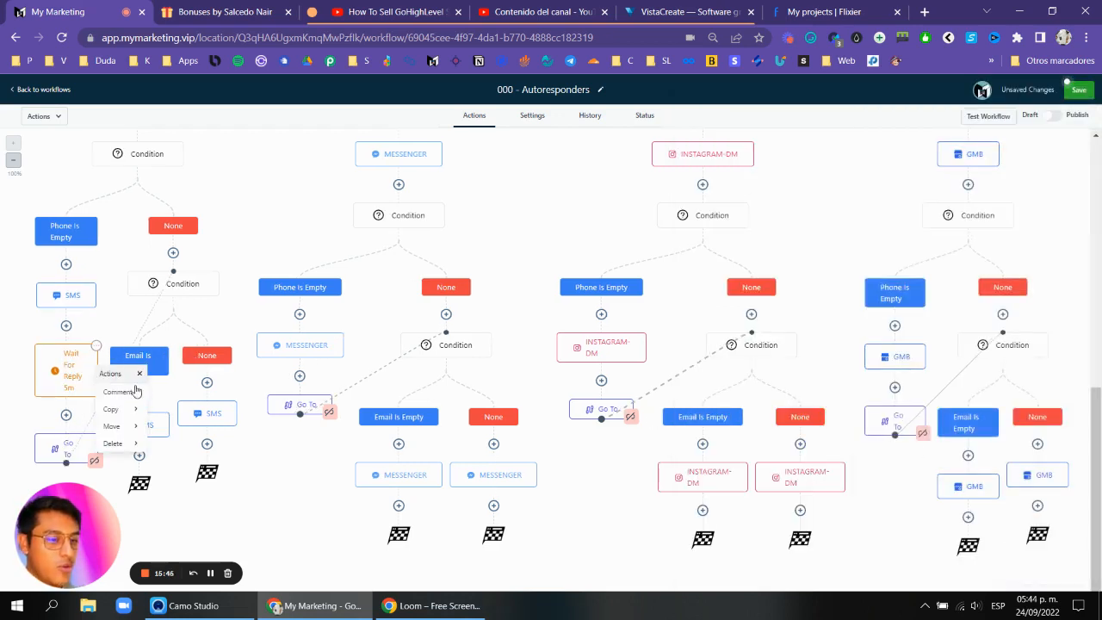
mouse_move(129, 405)
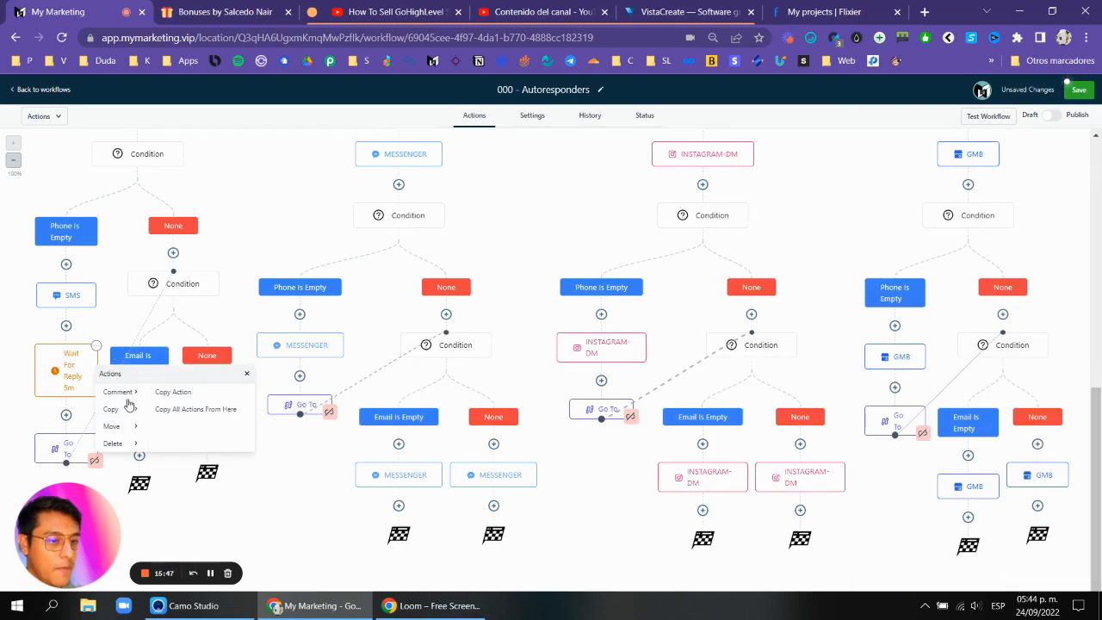
click(172, 392)
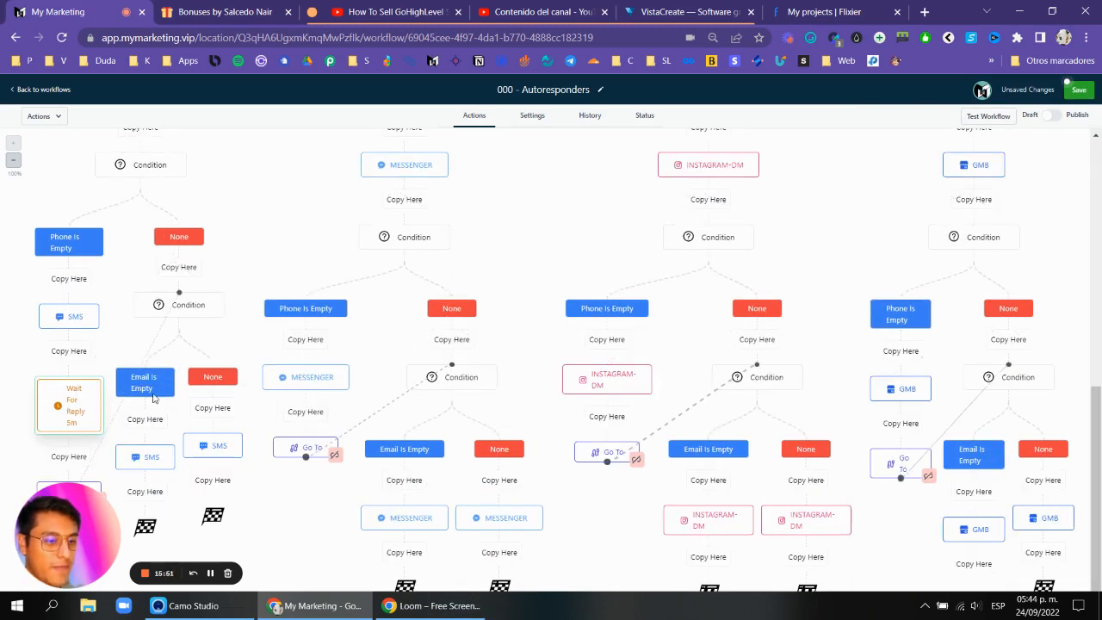
click(159, 492)
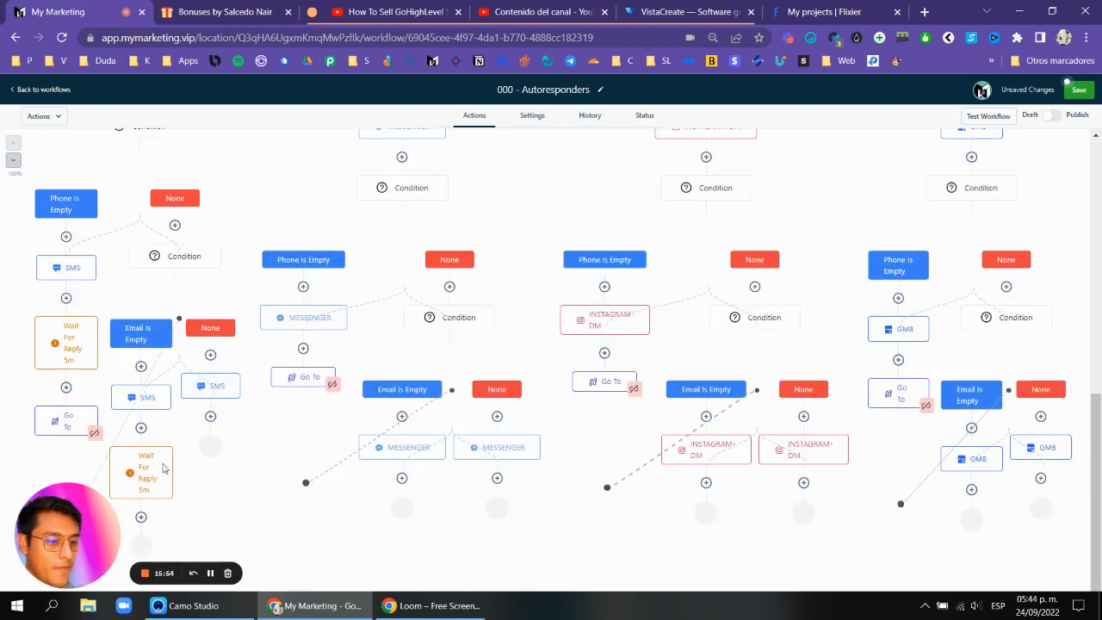
Set the pasted Wait action to wait for a reply to the SMS and save it.
click(783, 244)
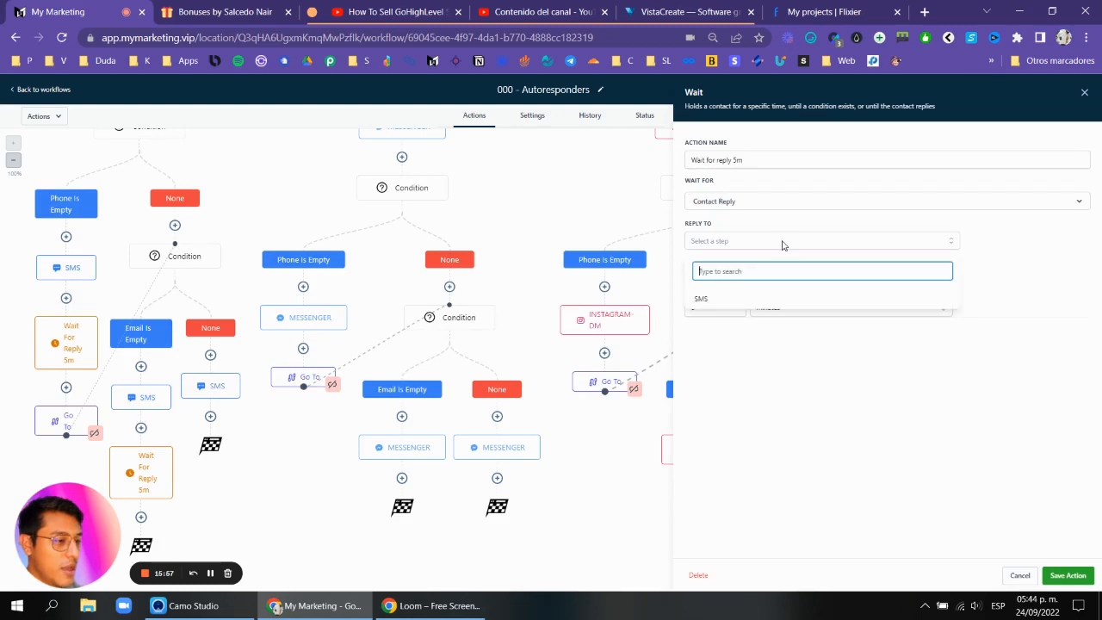
click(728, 299)
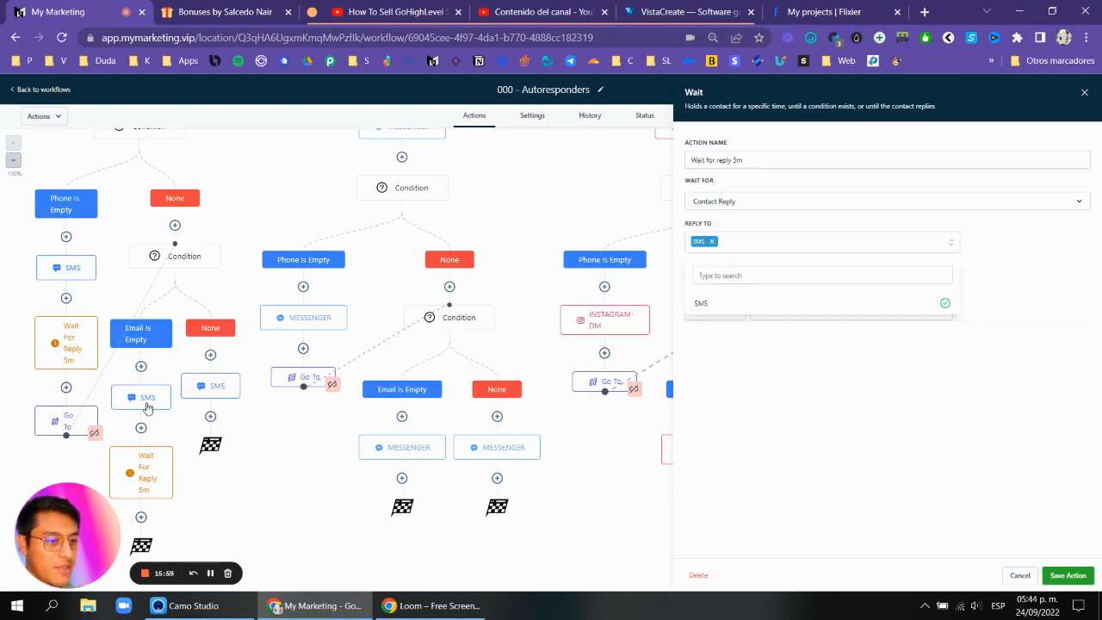
click(940, 364)
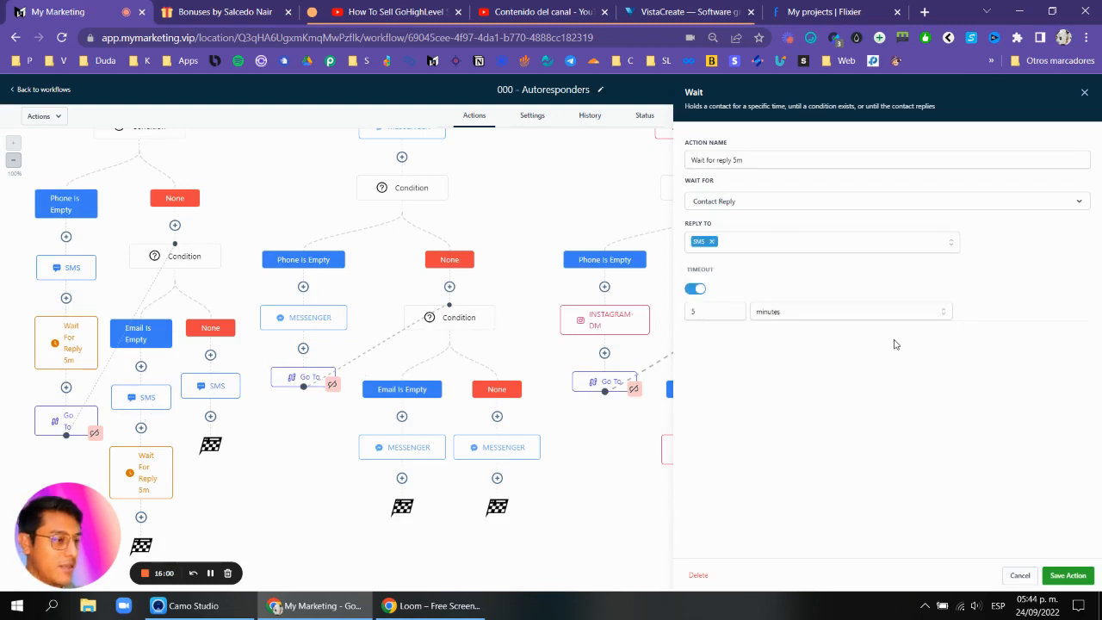
click(1068, 575)
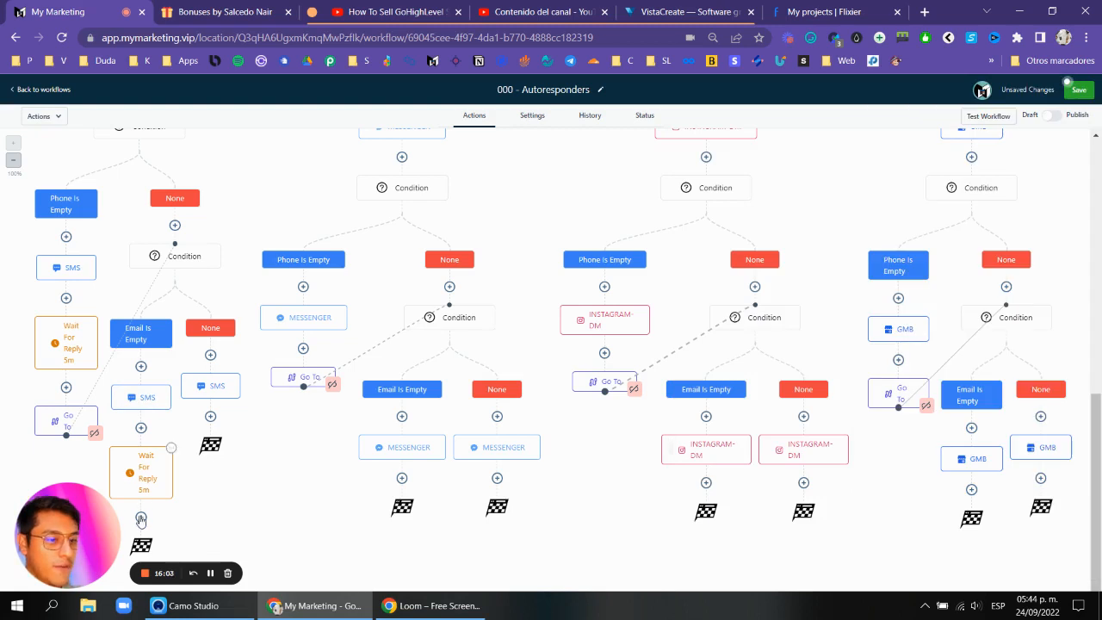
Add a Go To action after the Wait under Webchat's Email Is Empty branch, targeting the SMS in the None branch.
text(go)
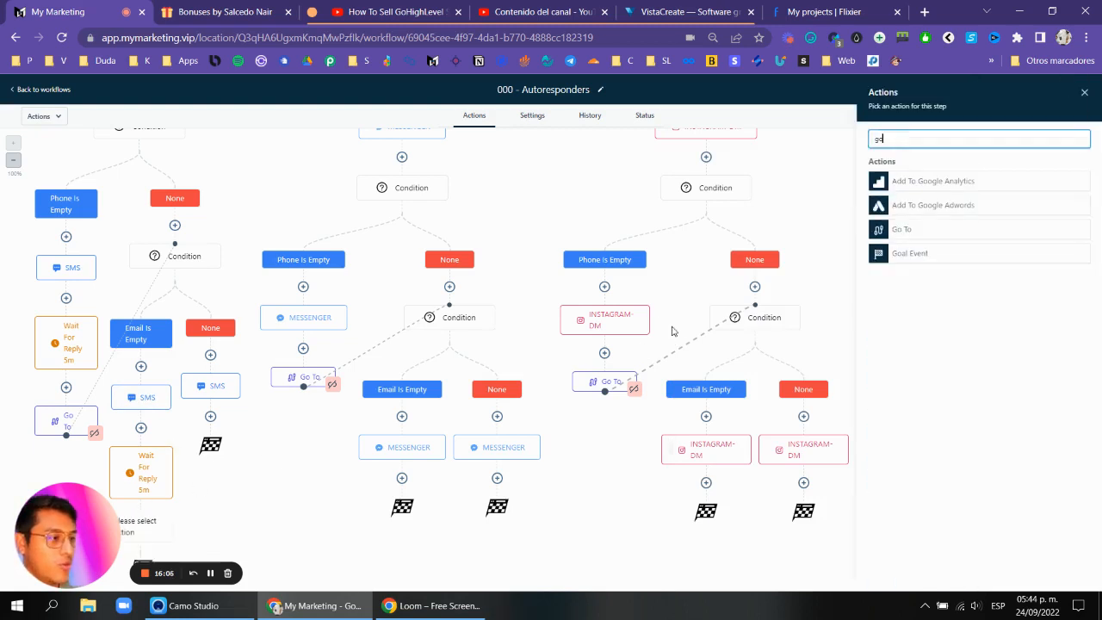
click(882, 238)
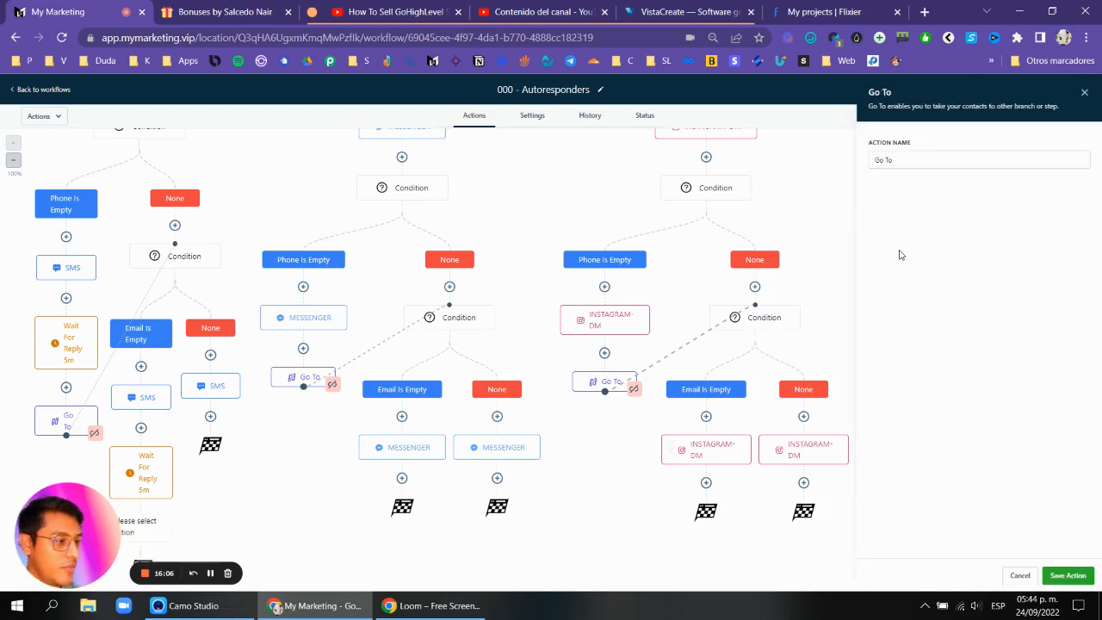
click(1059, 573)
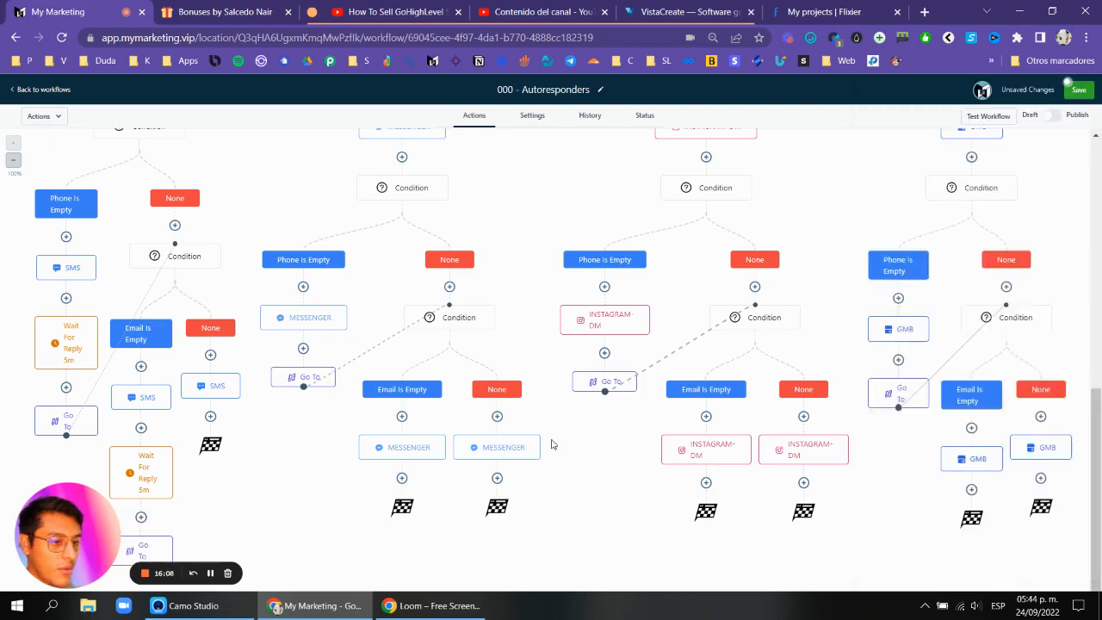
click(217, 387)
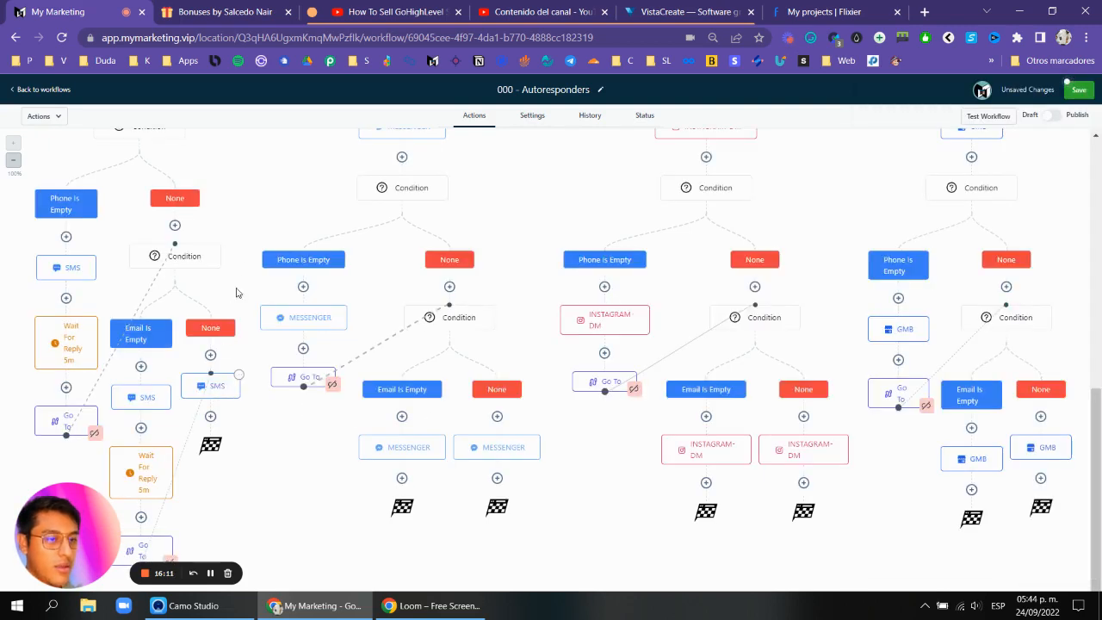
Open the SMS under Webchat's Phone Is Empty branch to review its message, and save it.
scroll(254, 246, up, 2)
scroll(181, 250, down, 1)
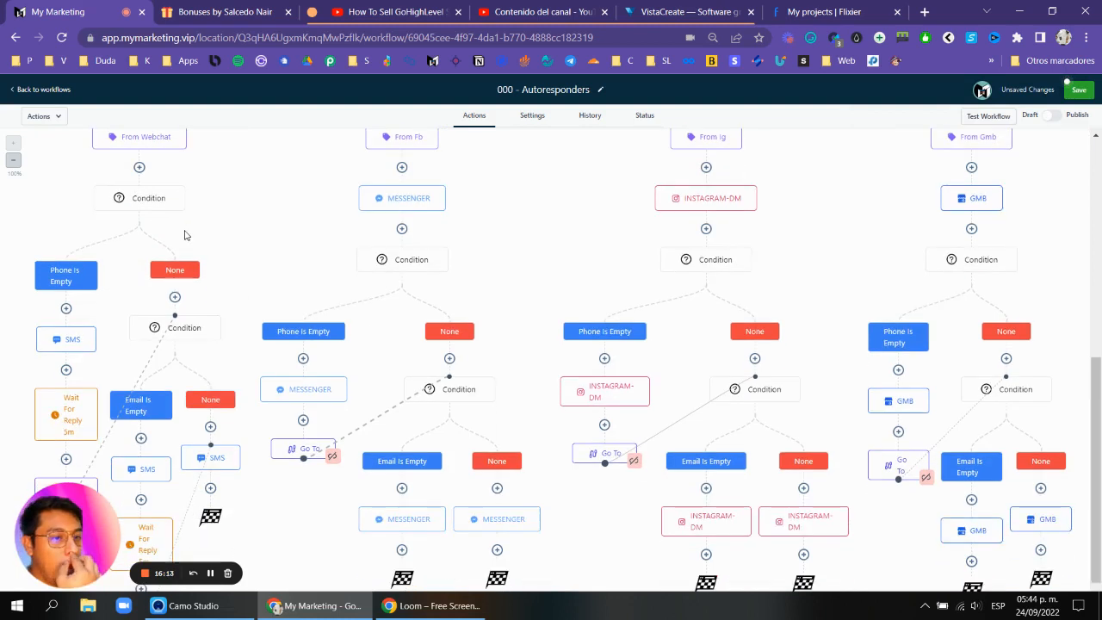
click(69, 337)
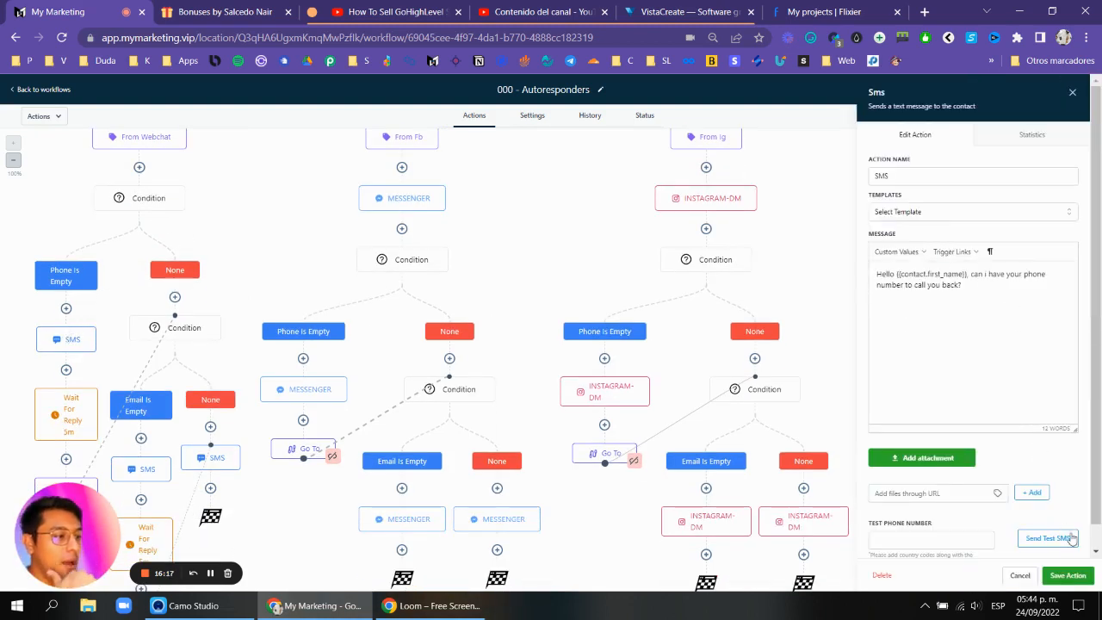
click(1057, 579)
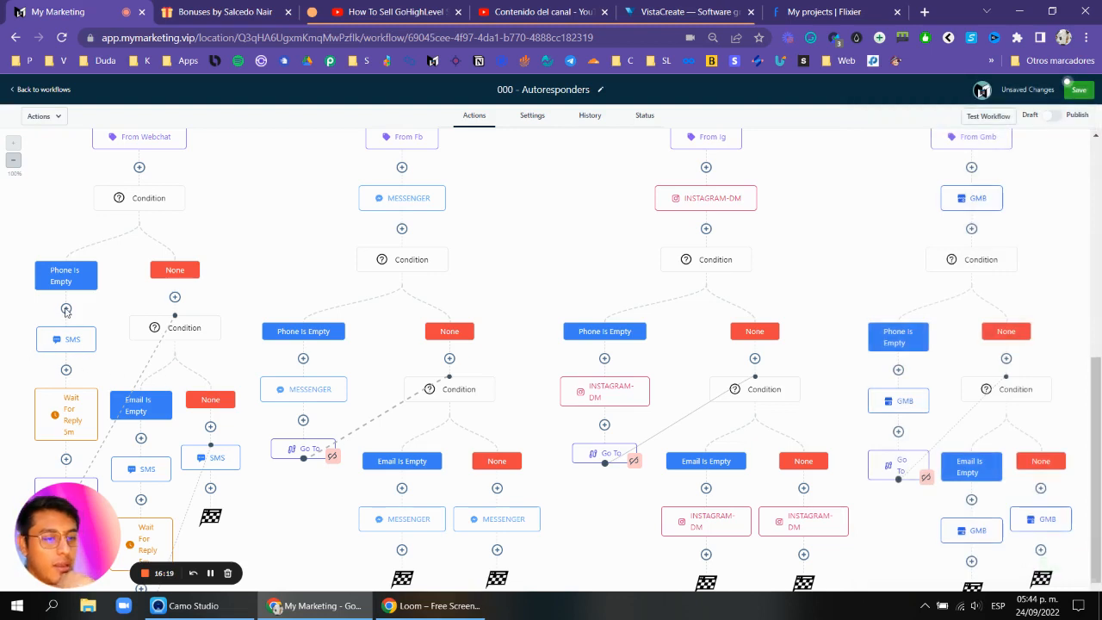
Paste "All right {{contact.first_name}}, what's your email? I'll be with you in a second." as the Email Is Empty SMS message.
scroll(66, 312, down, 1)
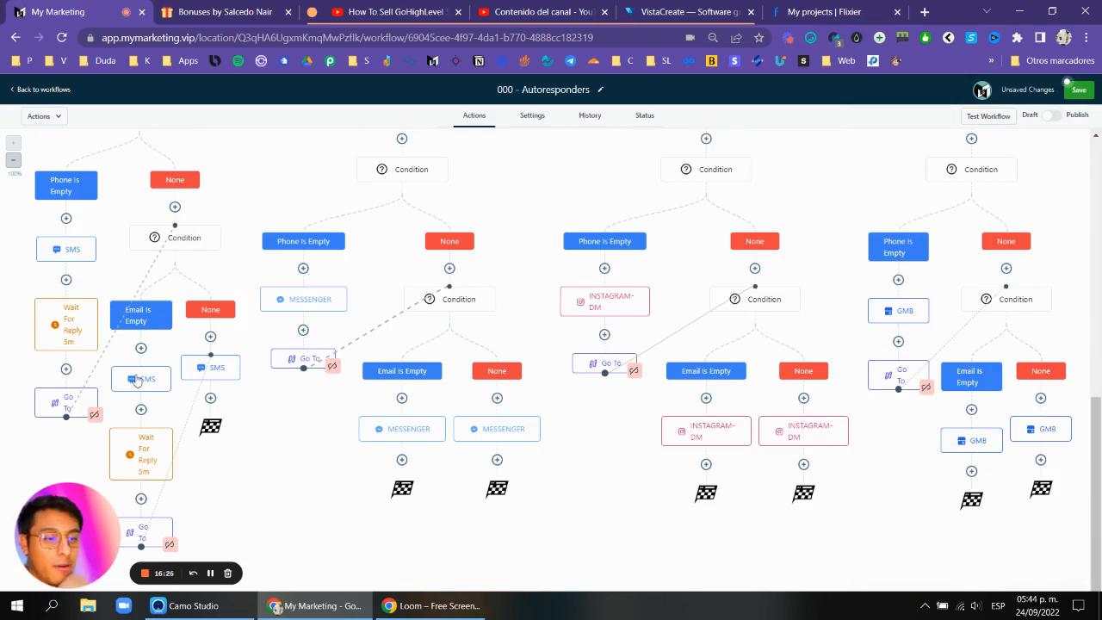
click(230, 373)
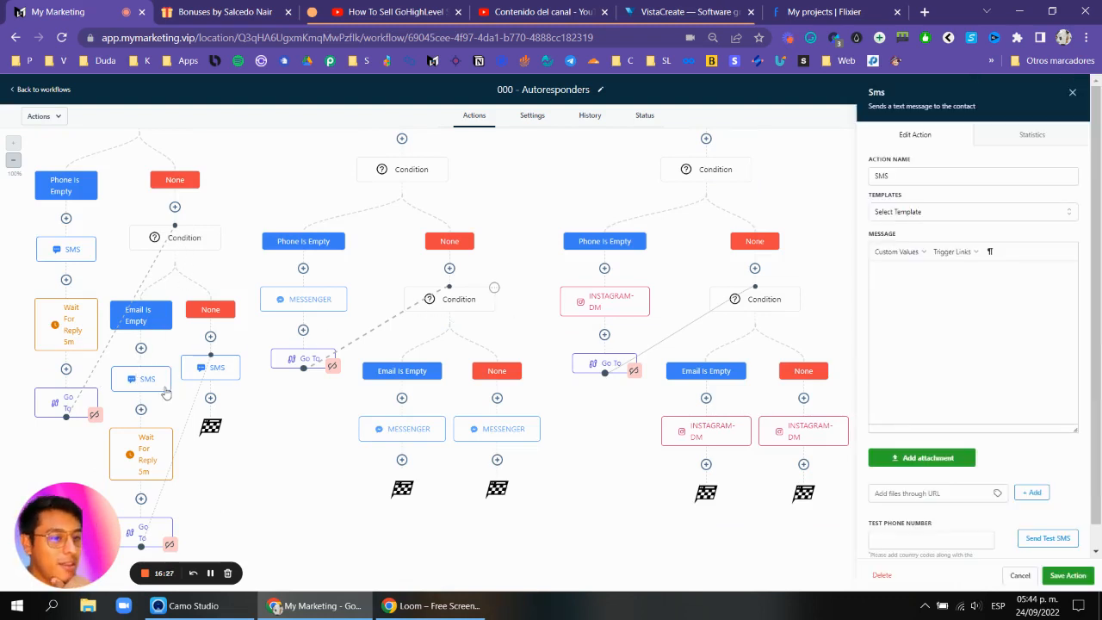
click(937, 301)
key(ctrl+v)
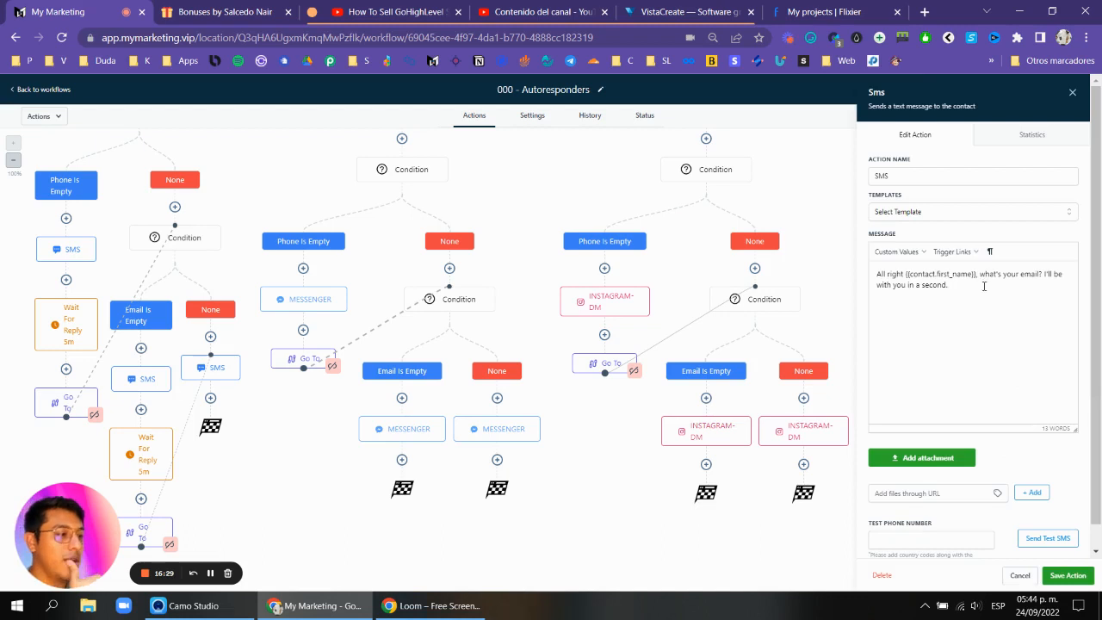
click(1074, 93)
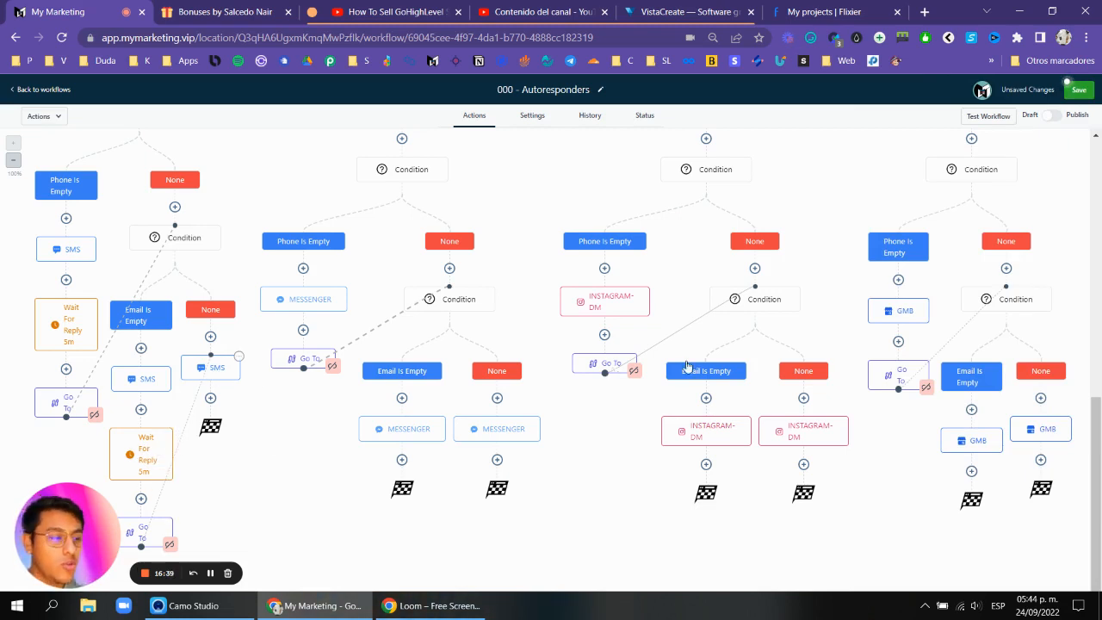
Open the SMS in Webchat's None branch to review its message, then close it and look over the workflow.
click(222, 367)
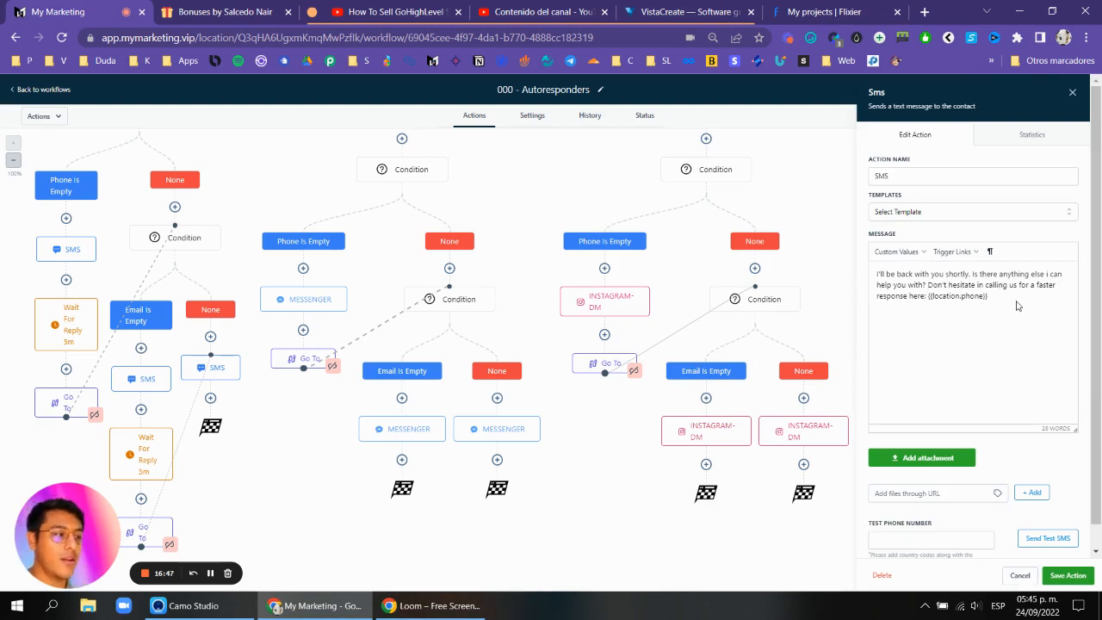
click(1074, 93)
scroll(652, 365, up, 10)
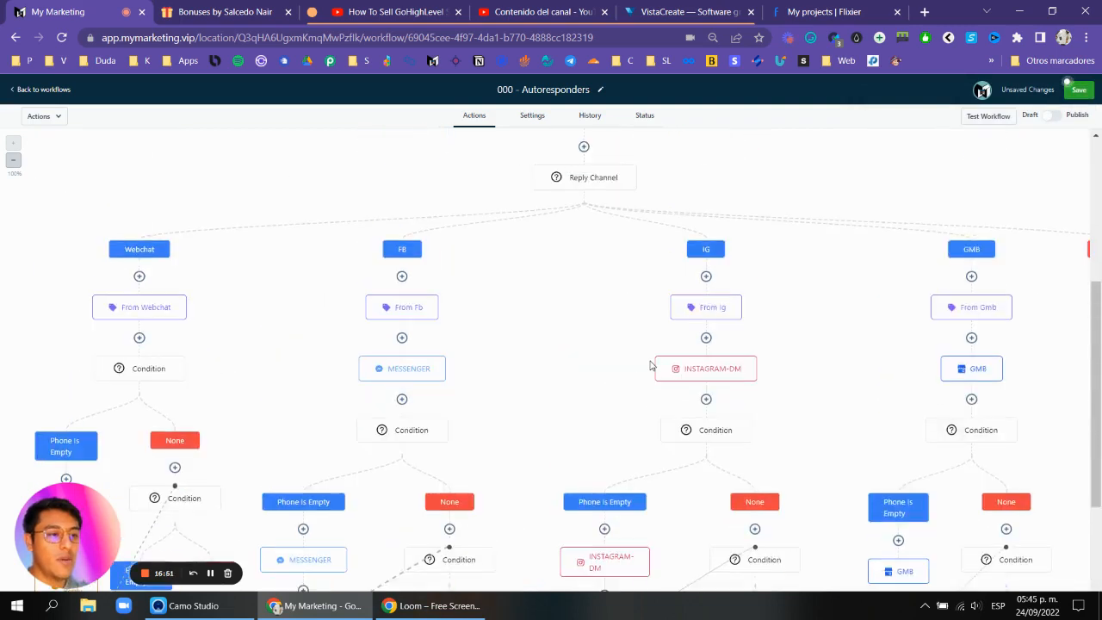
scroll(652, 366, down, 10)
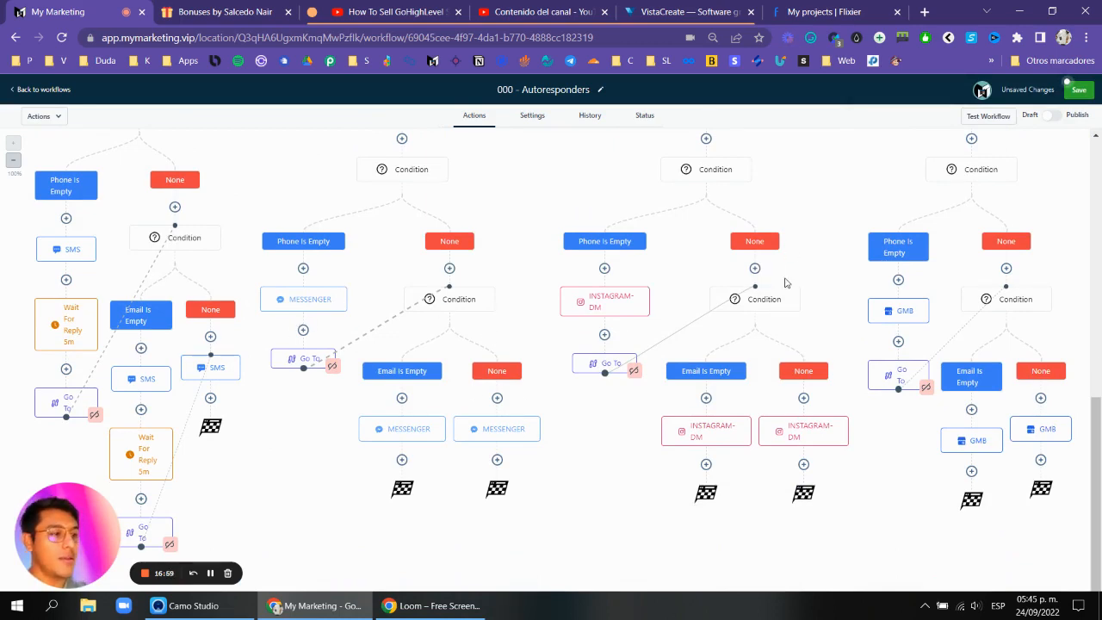
scroll(790, 282, up, 4)
scroll(475, 312, down, 4)
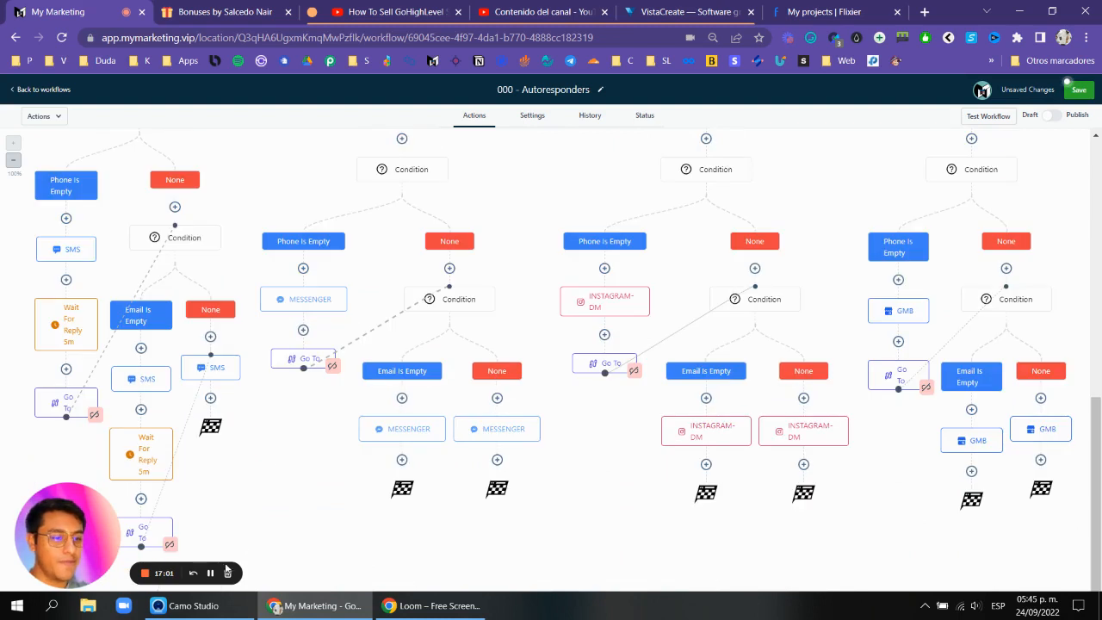
click(210, 574)
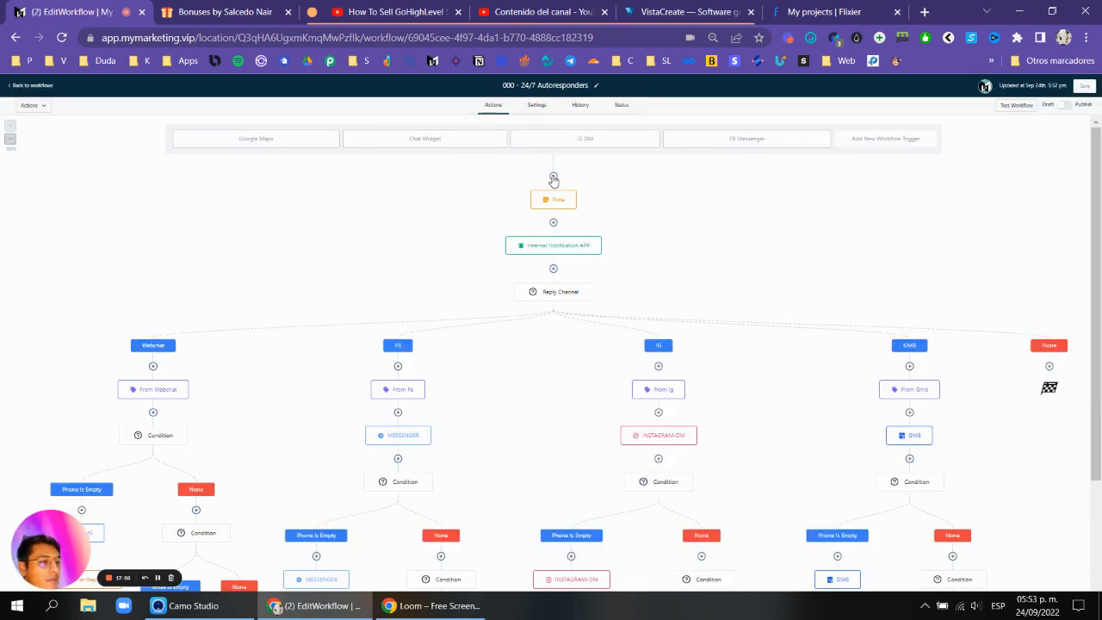
click(554, 177)
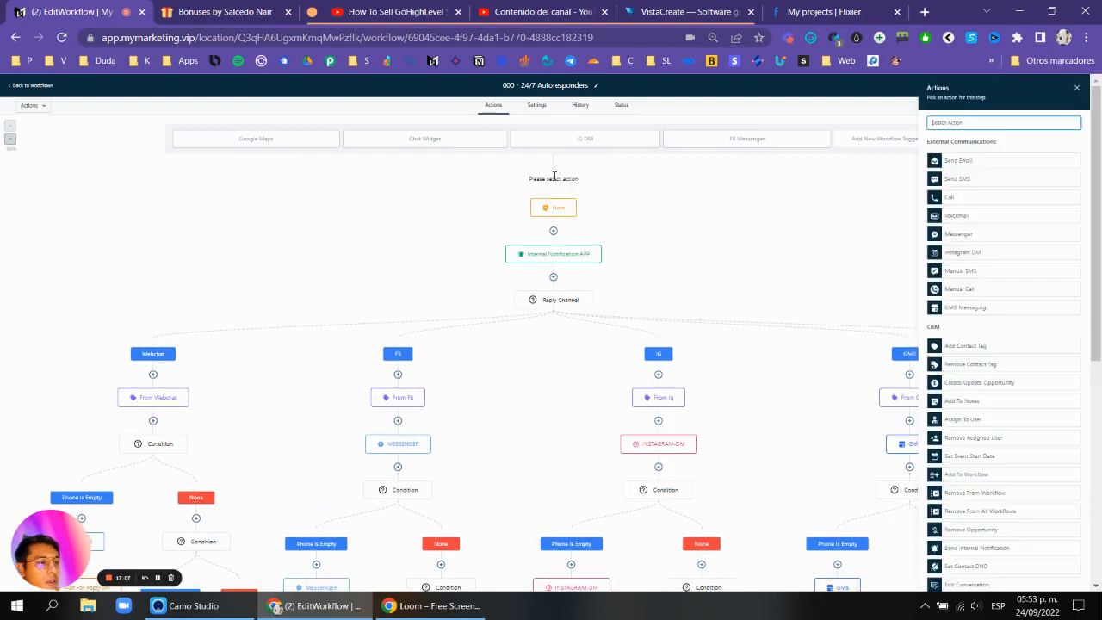
click(1075, 90)
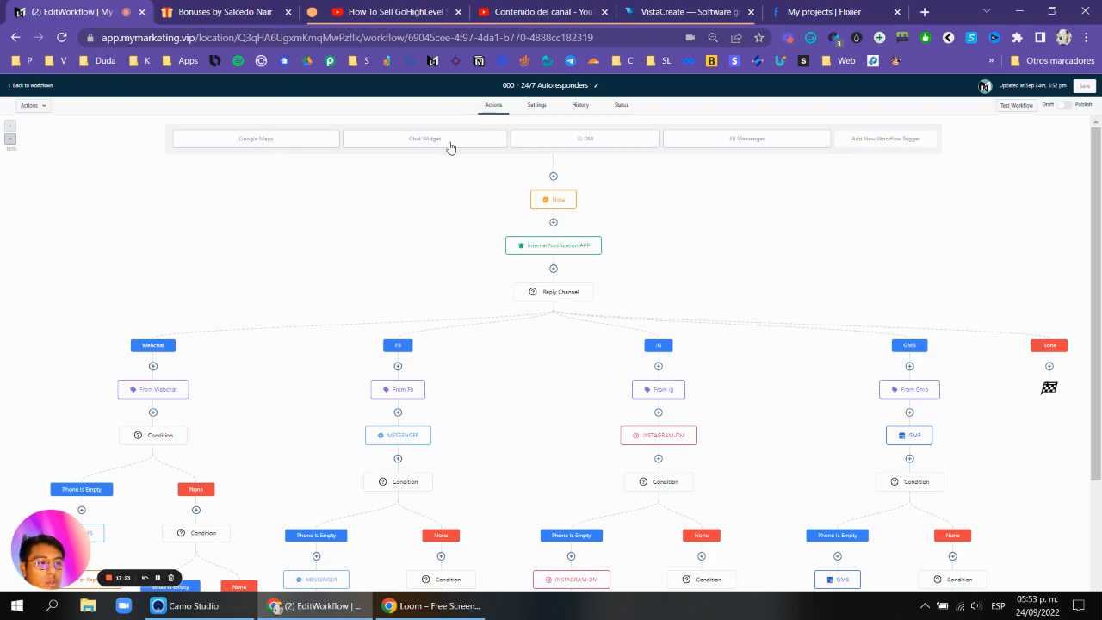
Open the Google Maps trigger and add a Doesn't Have Tag filter, opening its tag list.
click(269, 139)
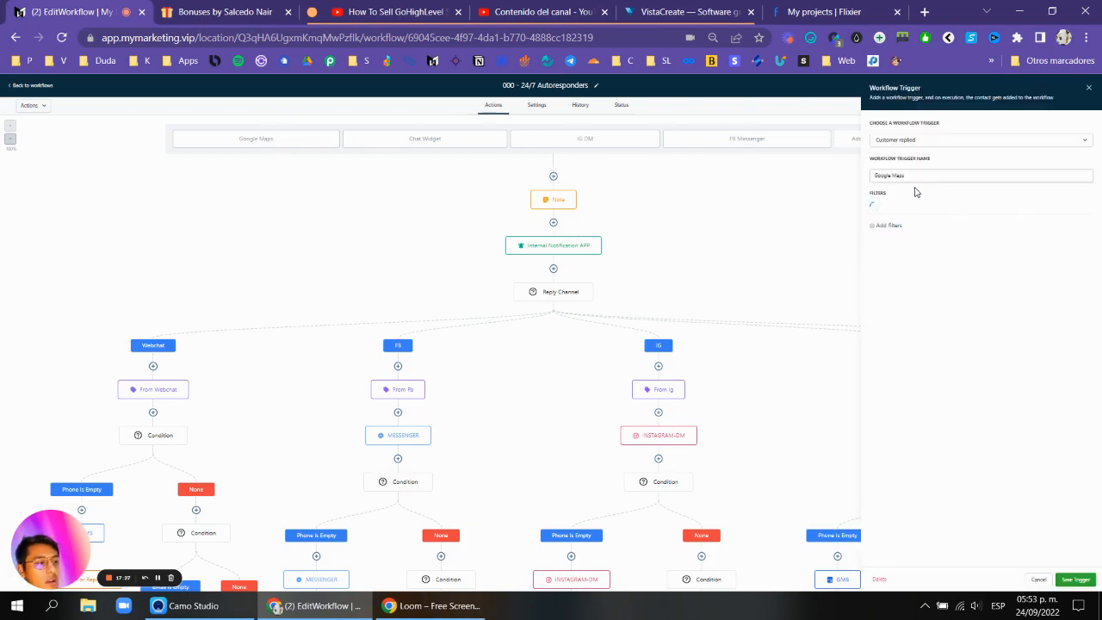
click(889, 229)
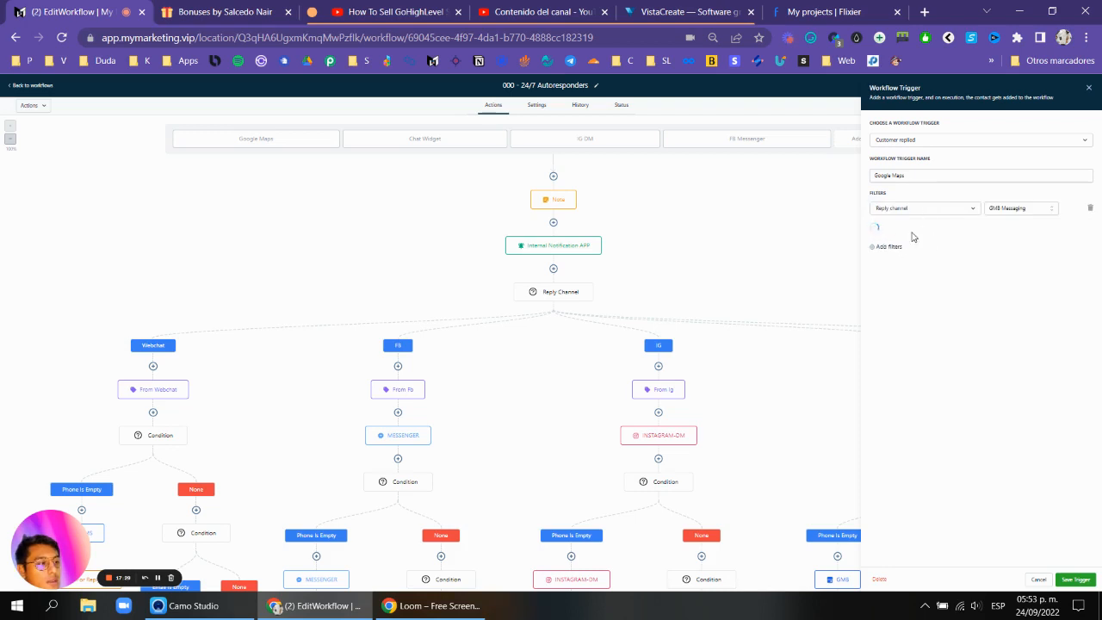
click(925, 231)
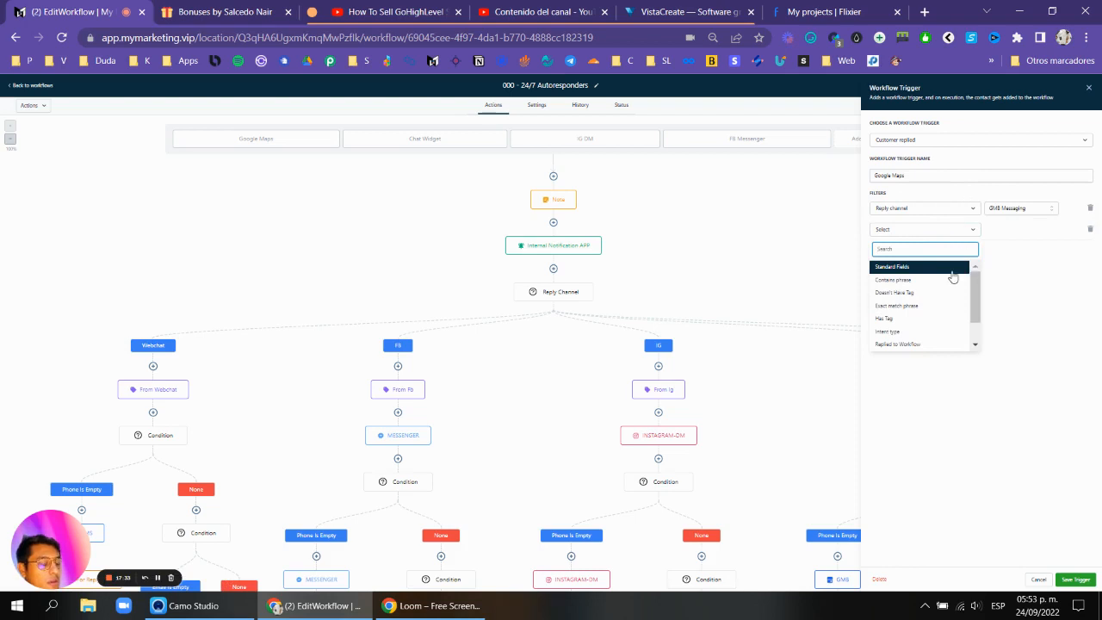
scroll(927, 293, down, 2)
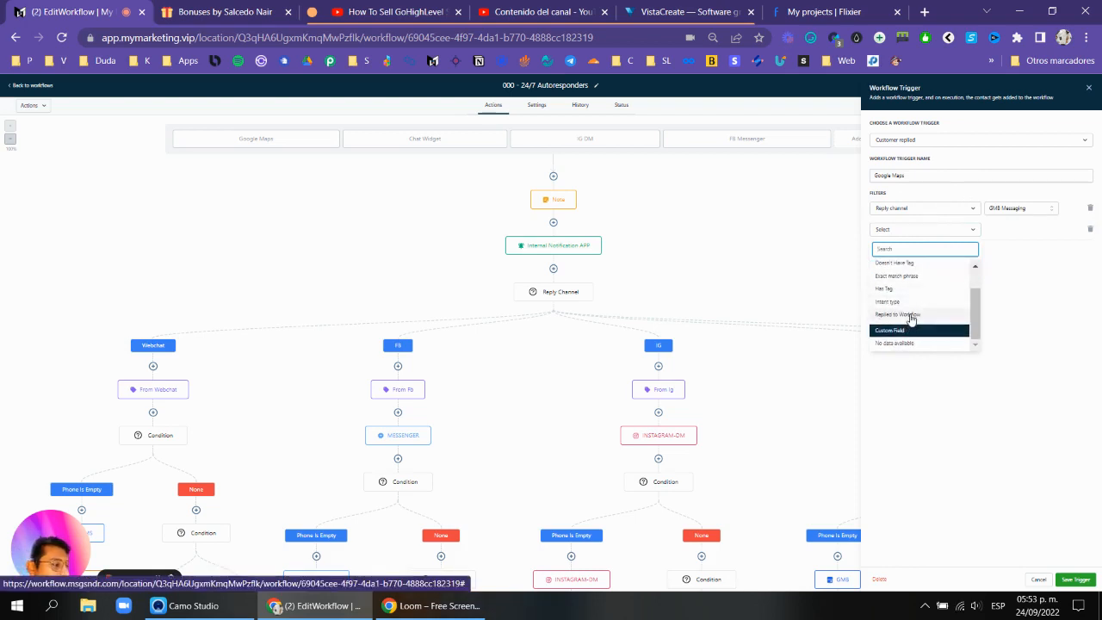
scroll(934, 299, up, 2)
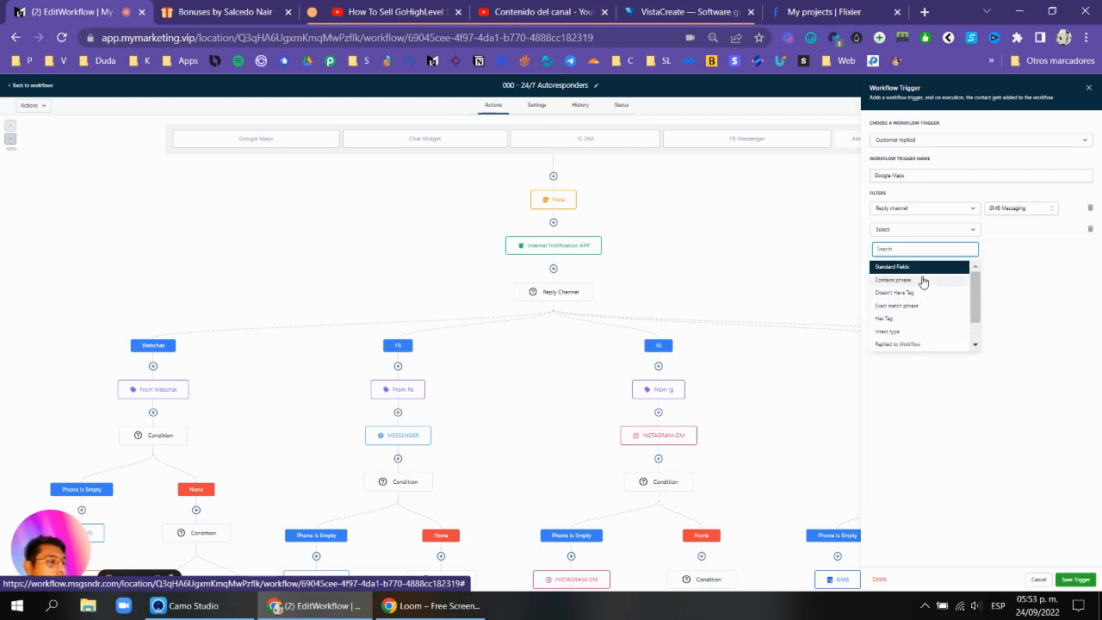
click(915, 294)
click(997, 233)
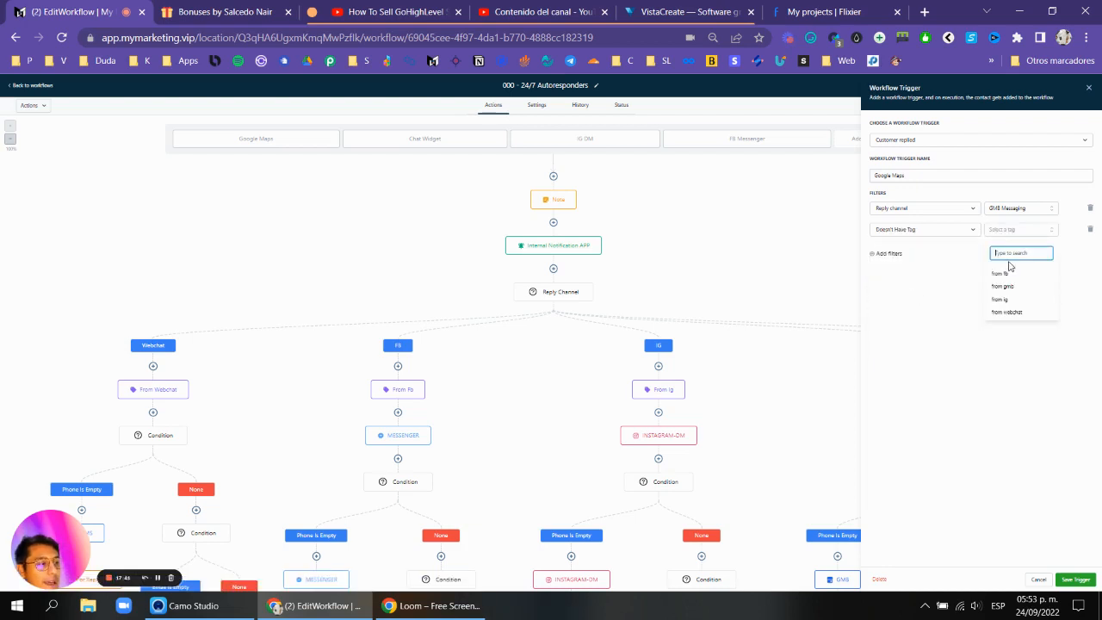
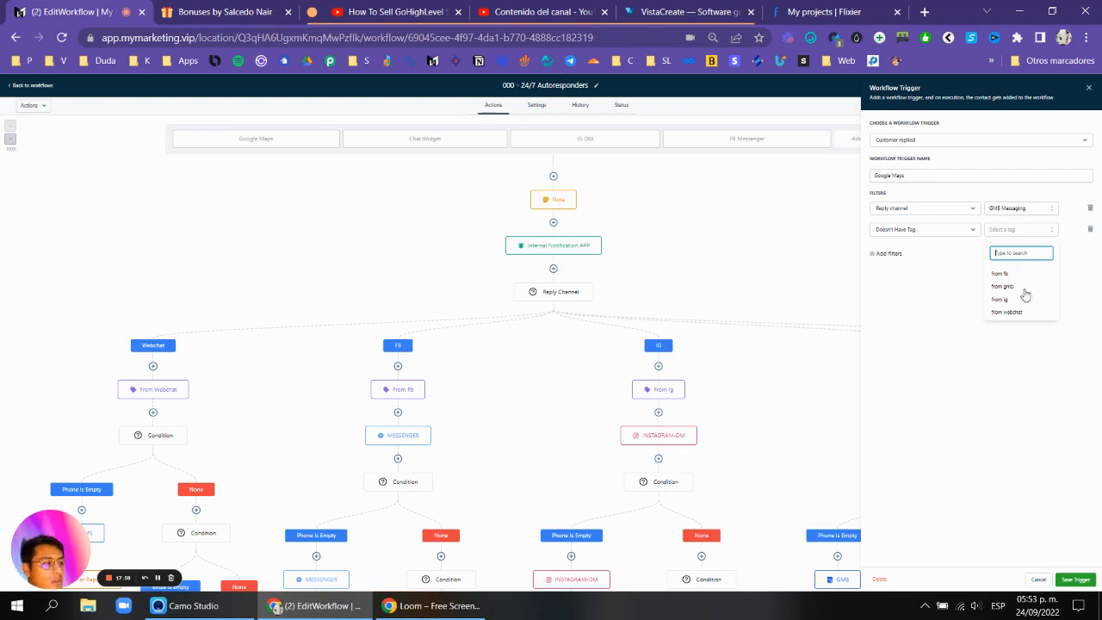
Save the Google Maps trigger and save the workflow.
click(1044, 578)
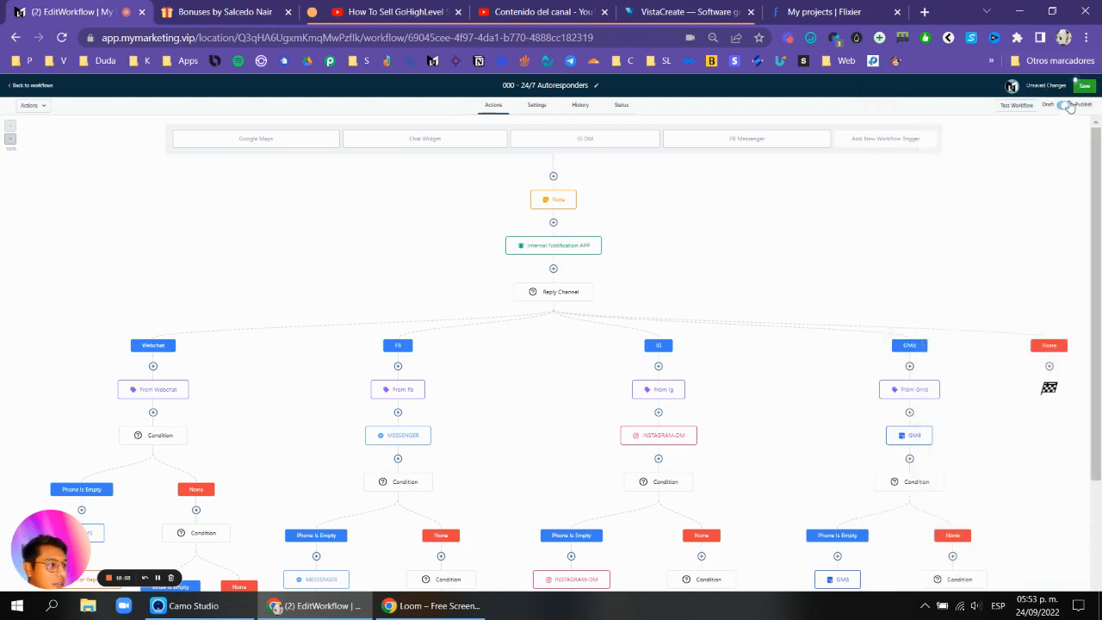
click(1066, 88)
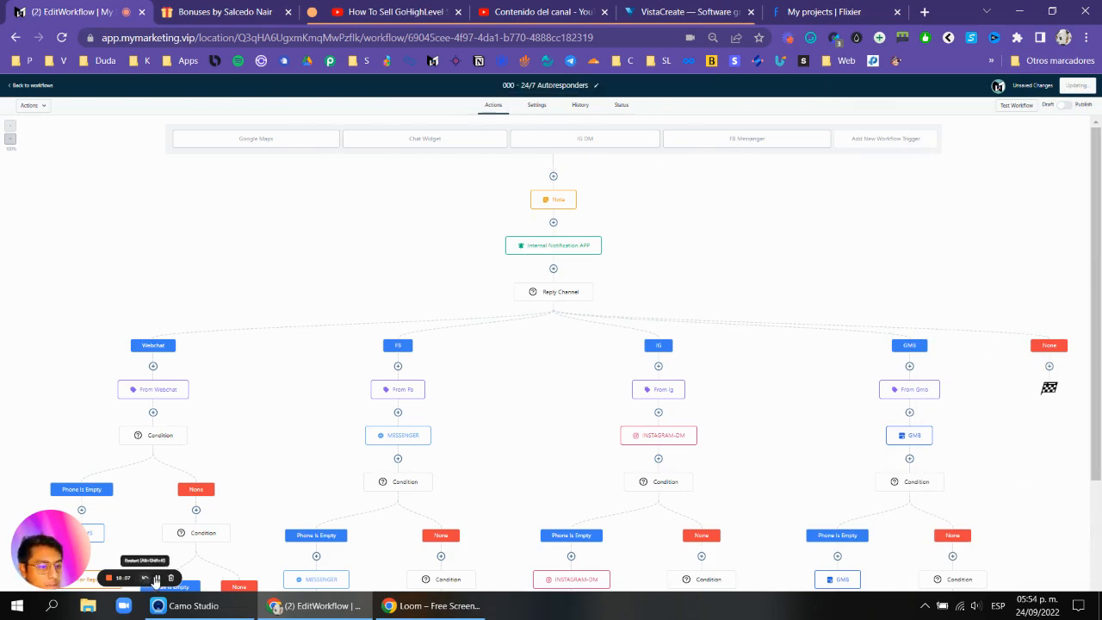
scroll(654, 241, down, 5)
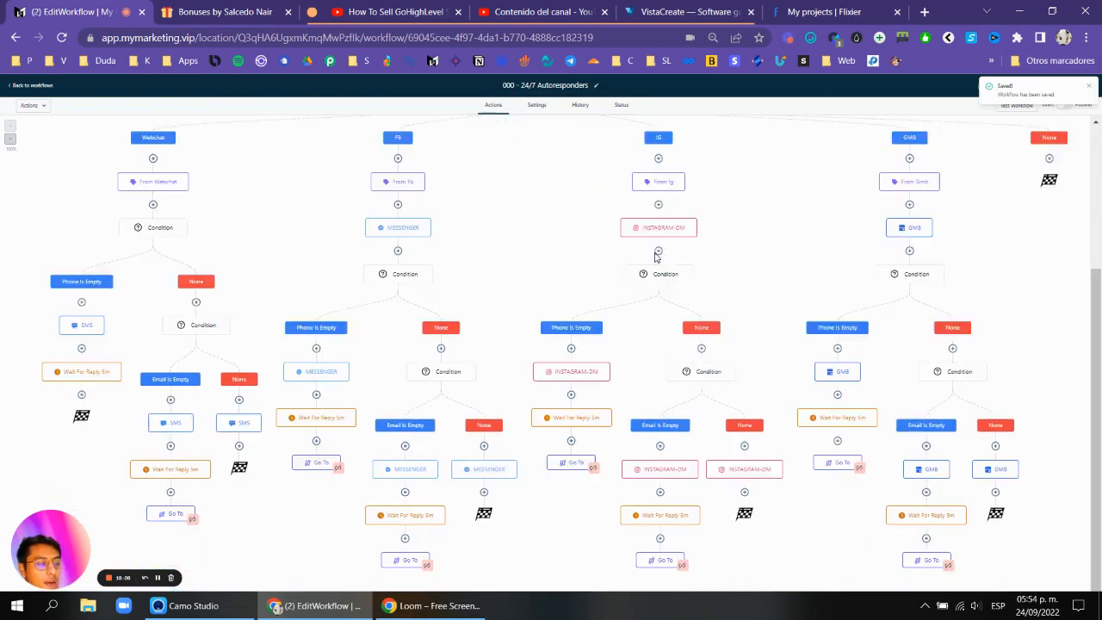
scroll(689, 233, up, 5)
click(553, 178)
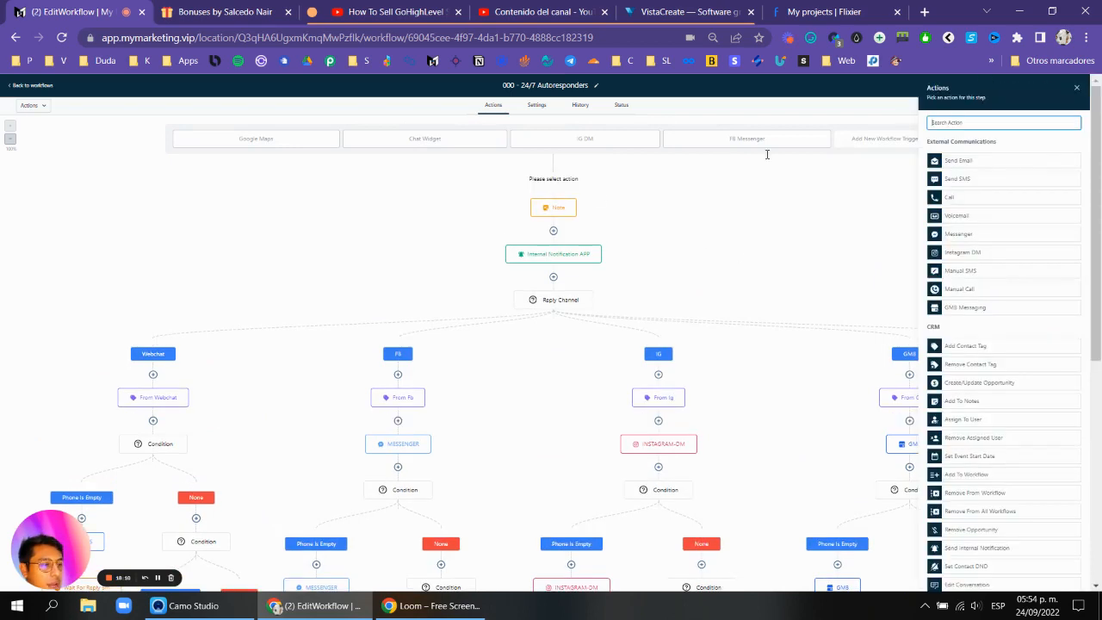
text(add)
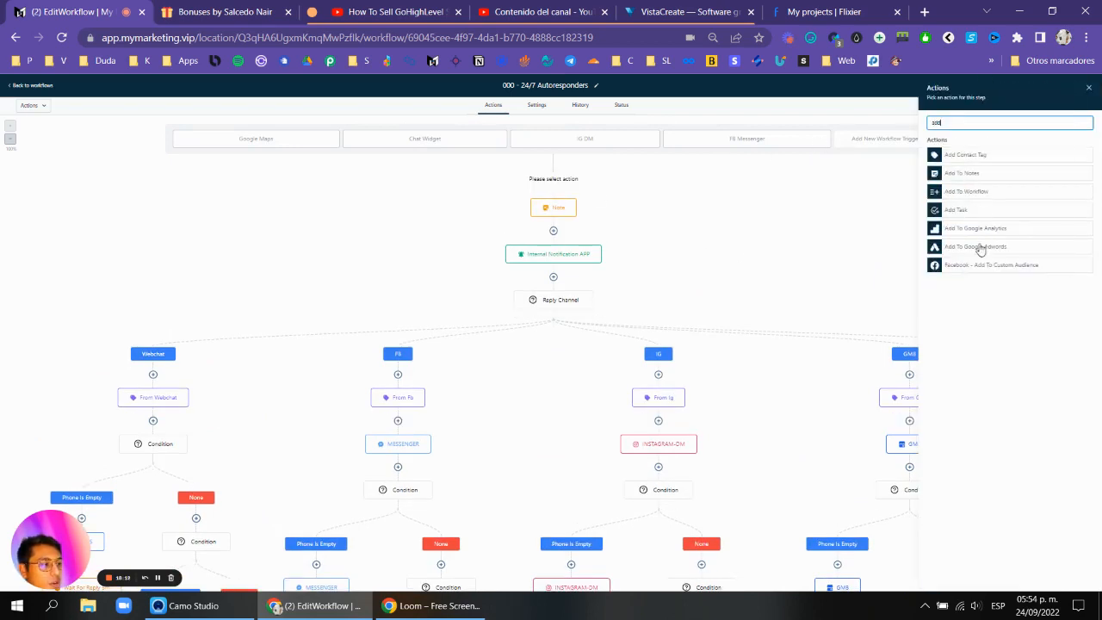
key(BackSpace)
key(BackSpace)
key(BackSpace)
text(upd)
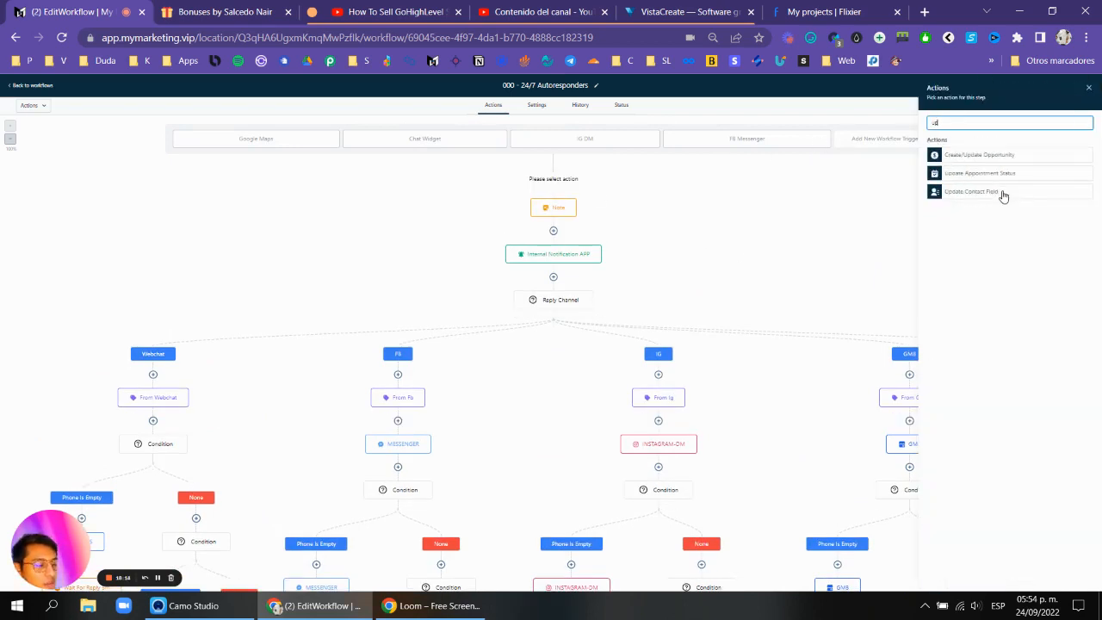
click(1018, 157)
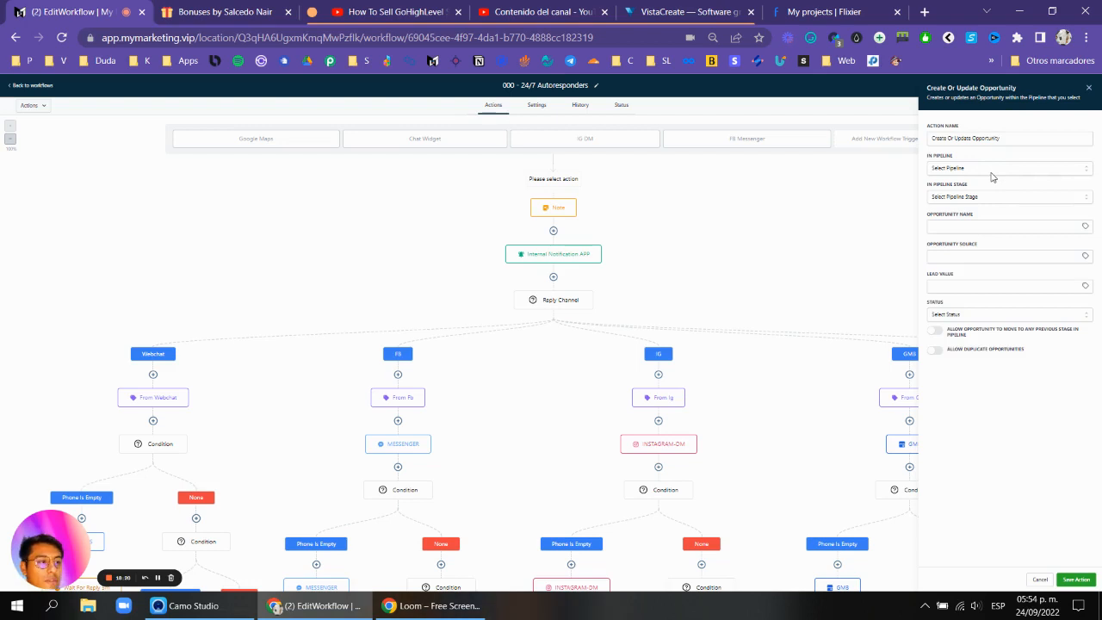
click(1088, 89)
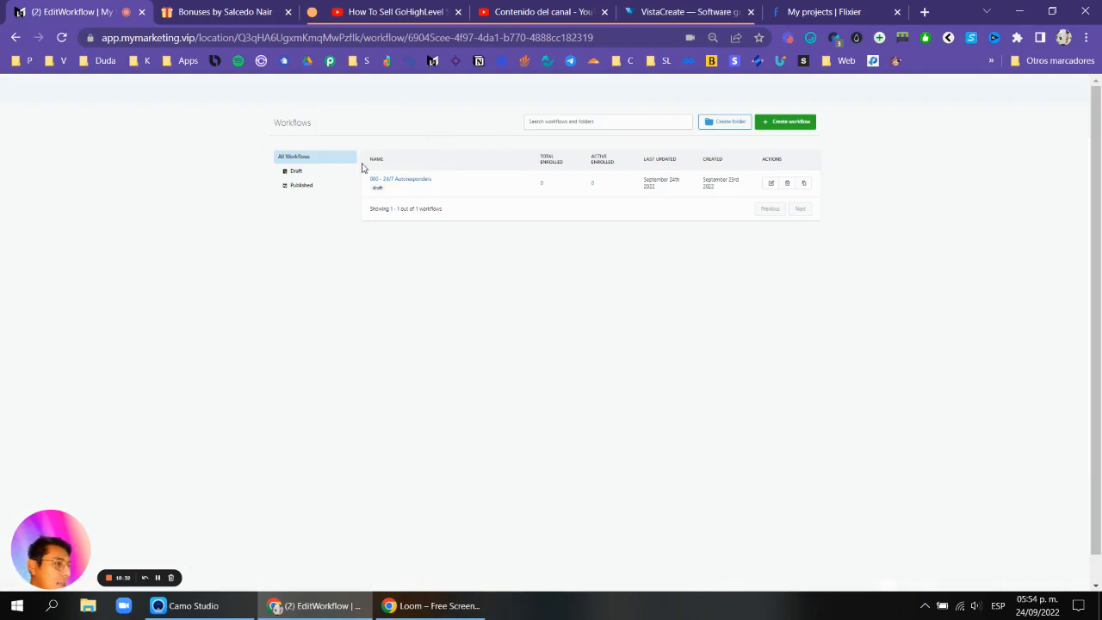
Create a new pipeline named "000 - Main Pipeline" with a first stage "1. New Leads".
click(158, 578)
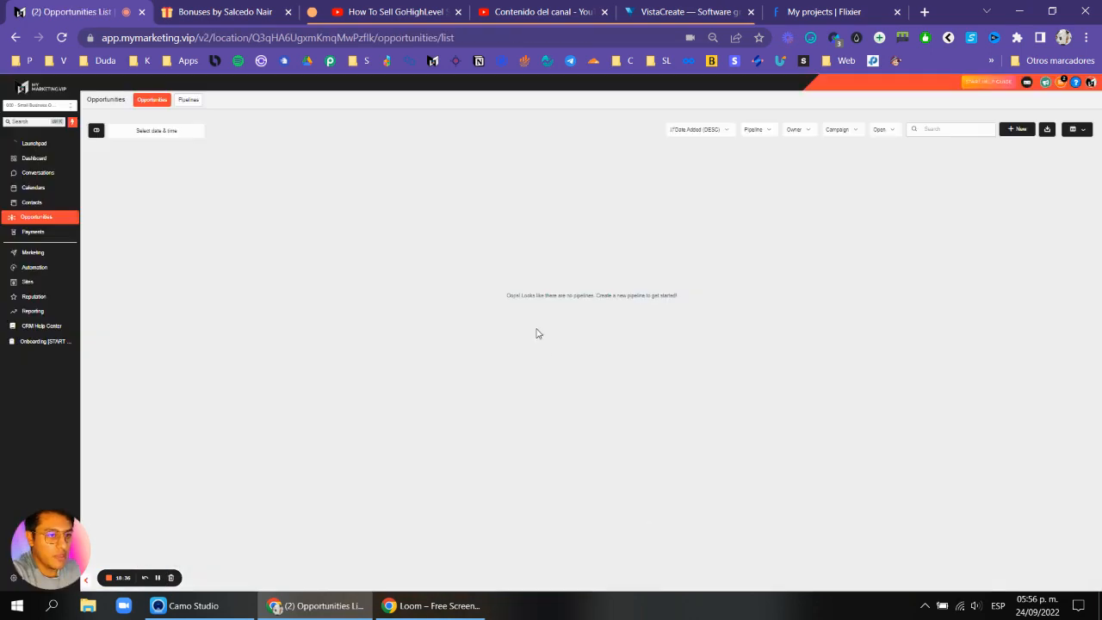
key(ctrl+plus)
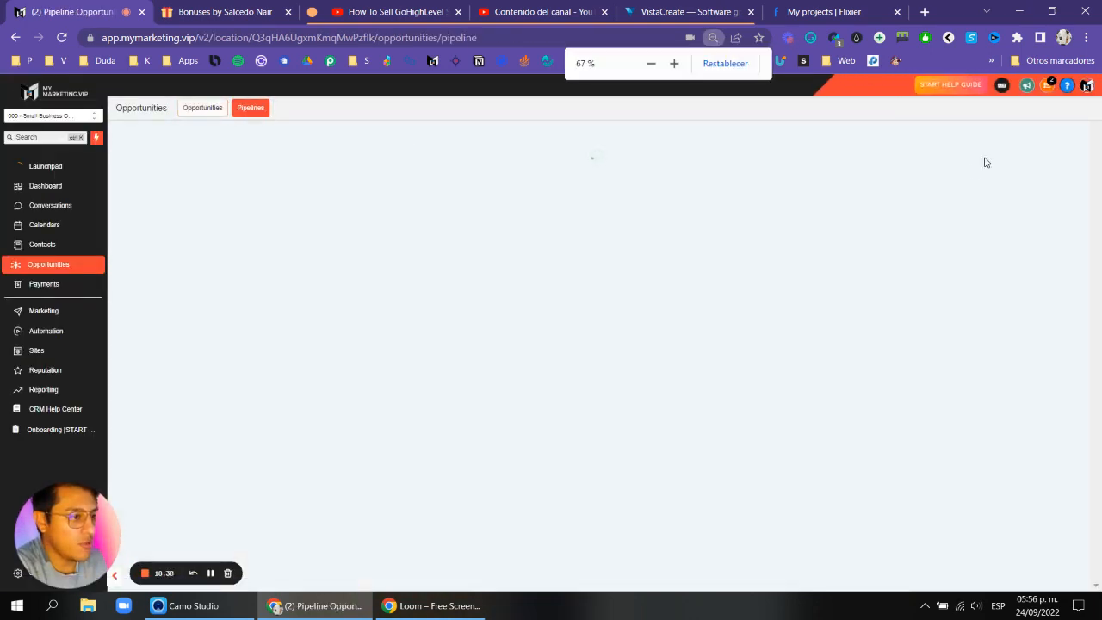
click(1025, 148)
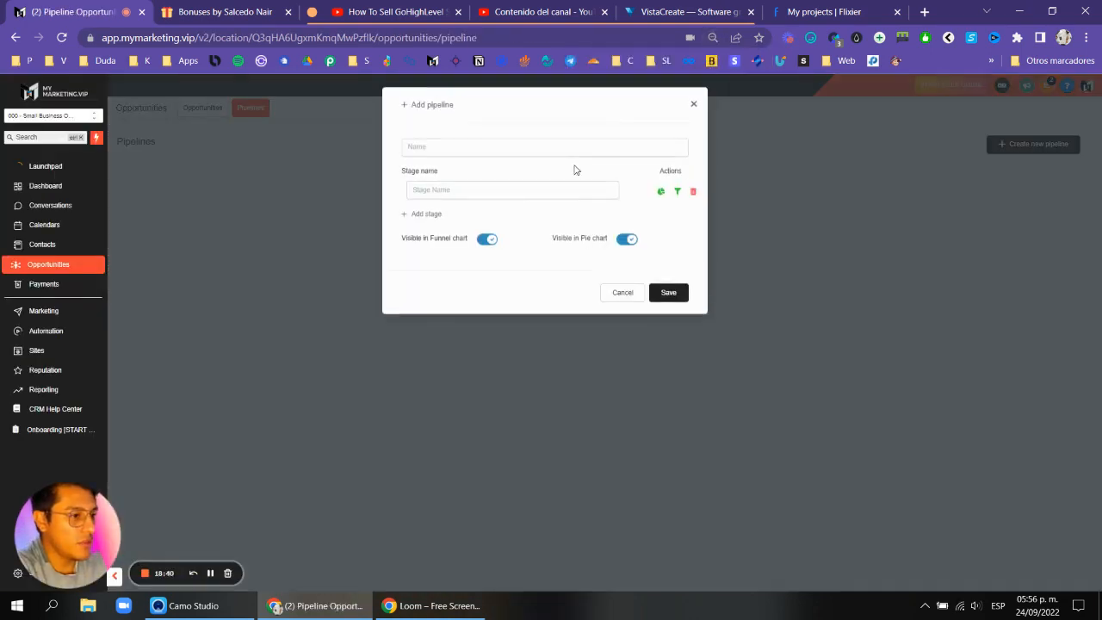
click(570, 148)
text(000 - Main Pipeline)
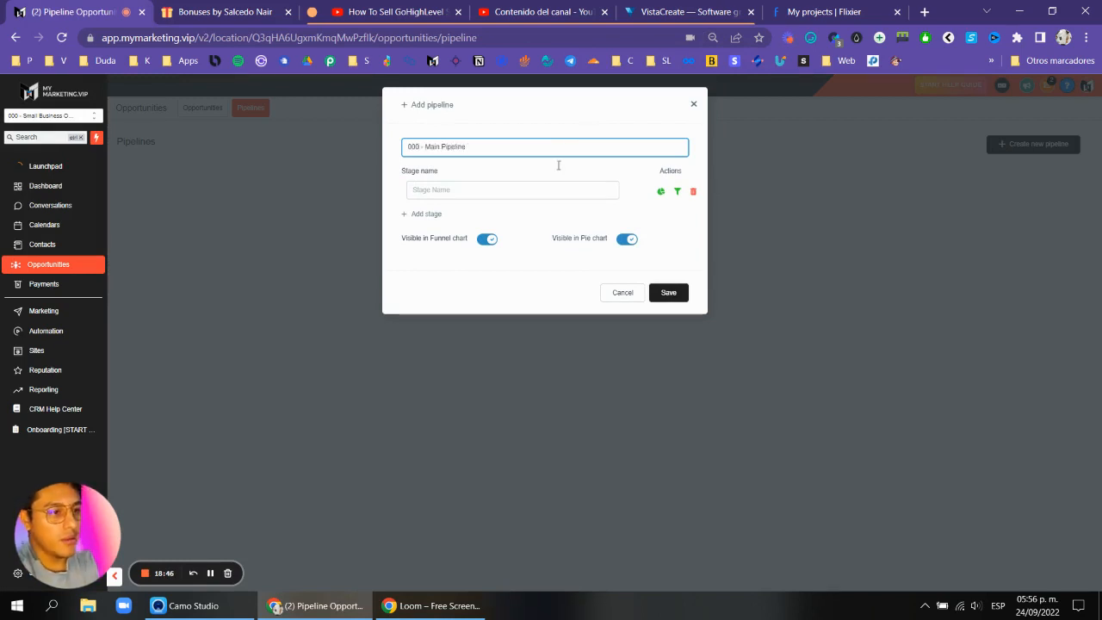
click(513, 183)
text(1 New Leads)
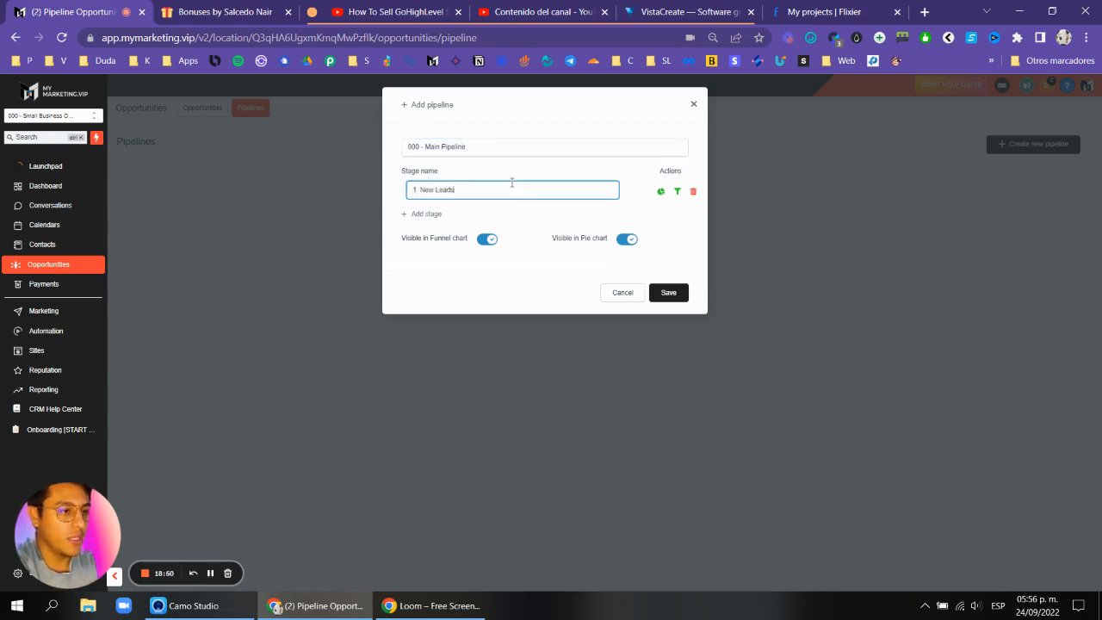
Add the stages "2. Other Stages" and "3. GOAL" to the pipeline and save it.
click(448, 211)
text(2. Other Stages)
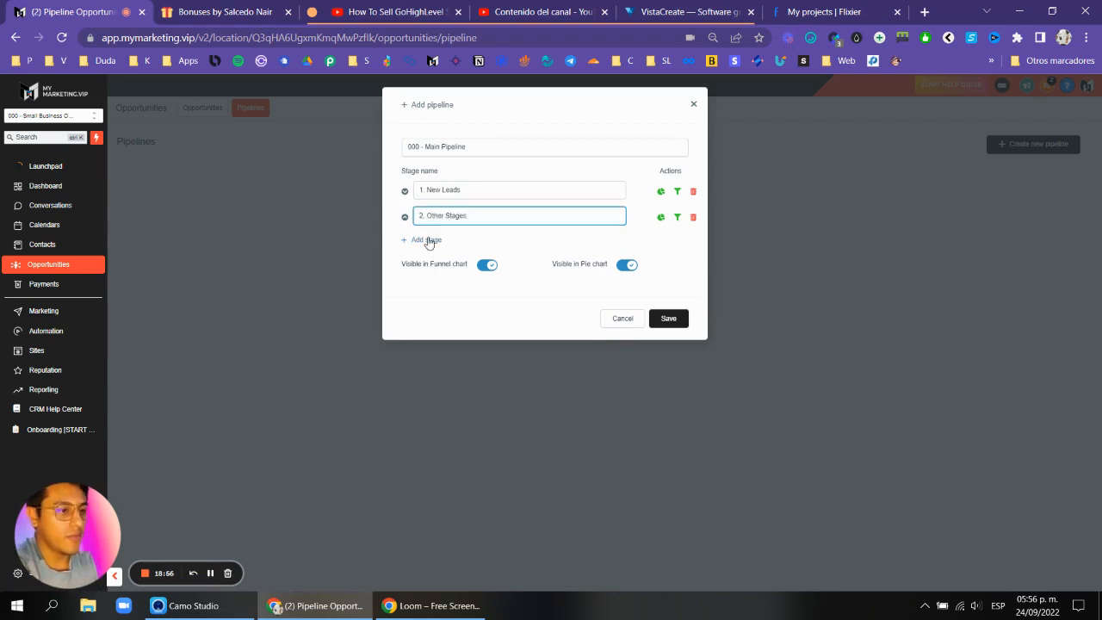
click(429, 242)
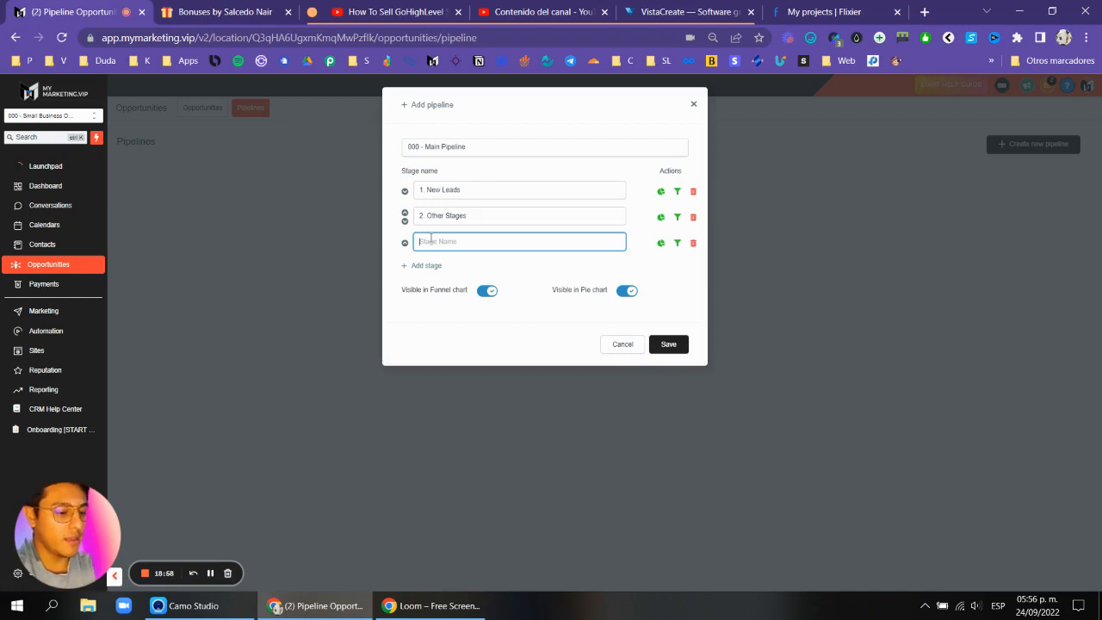
text(3. GOAL)
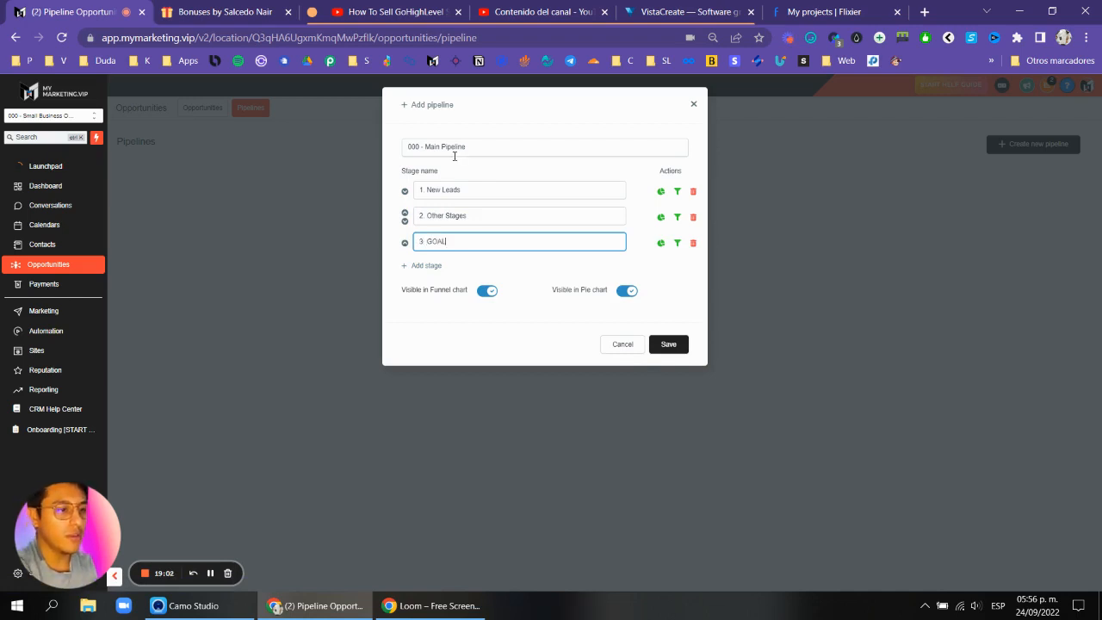
click(667, 343)
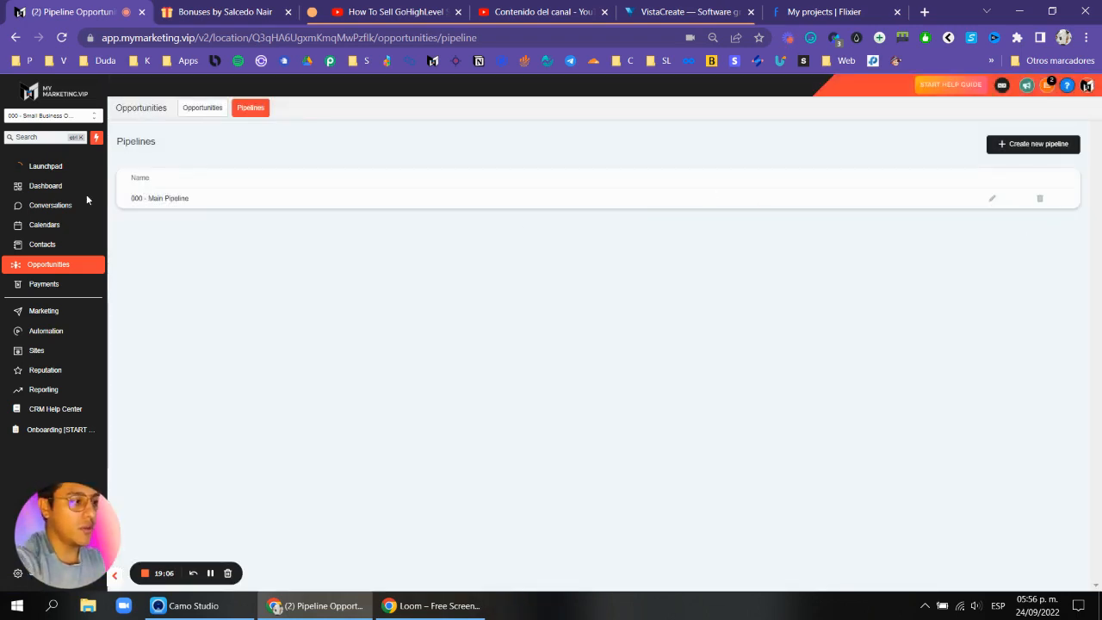
Reopen the 000 - 24/7 Autoresponders workflow and insert a Create/Update Opportunity action above the Note.
click(56, 339)
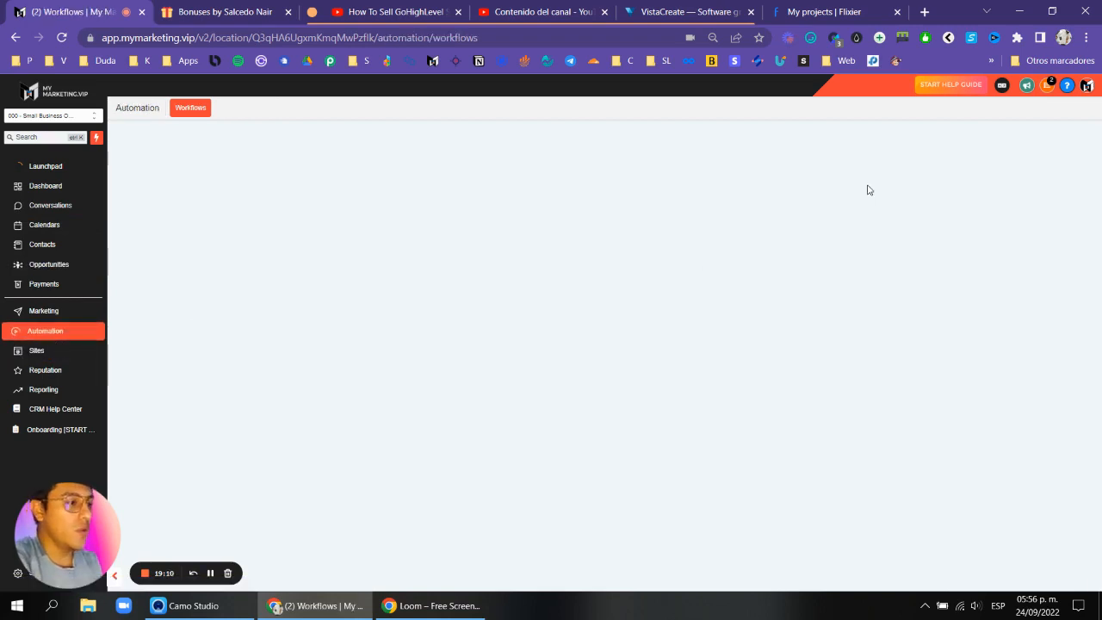
click(404, 218)
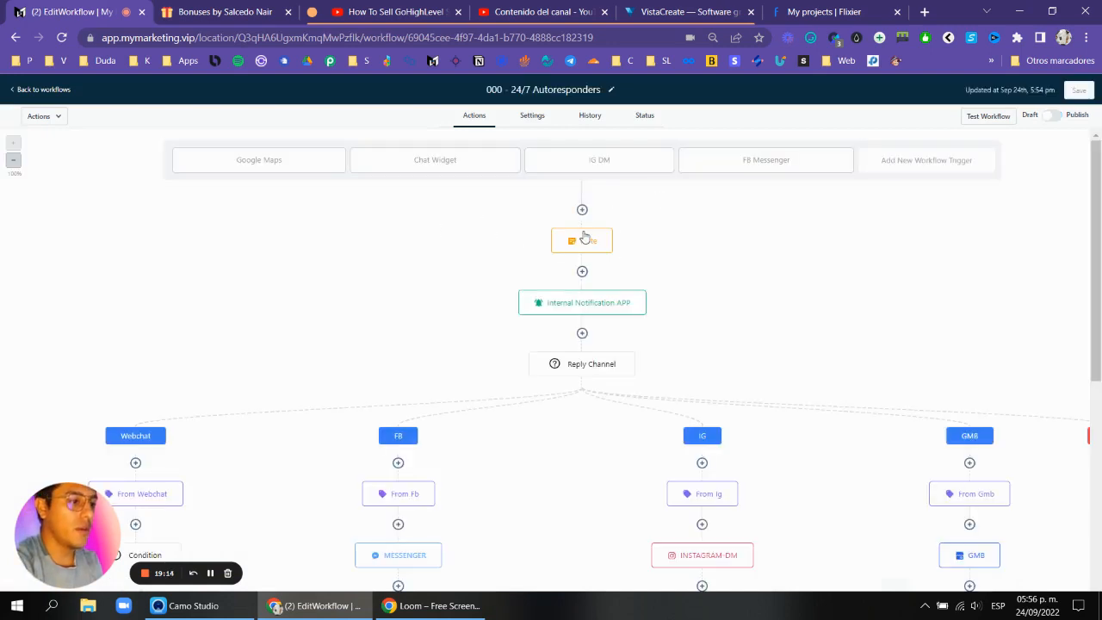
click(583, 211)
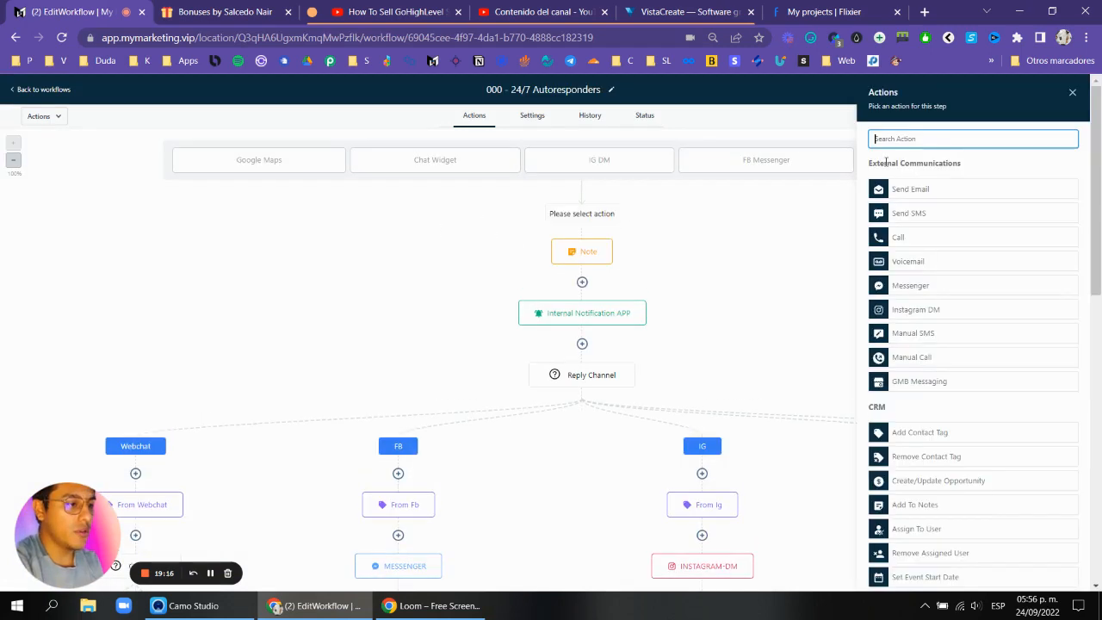
text(up)
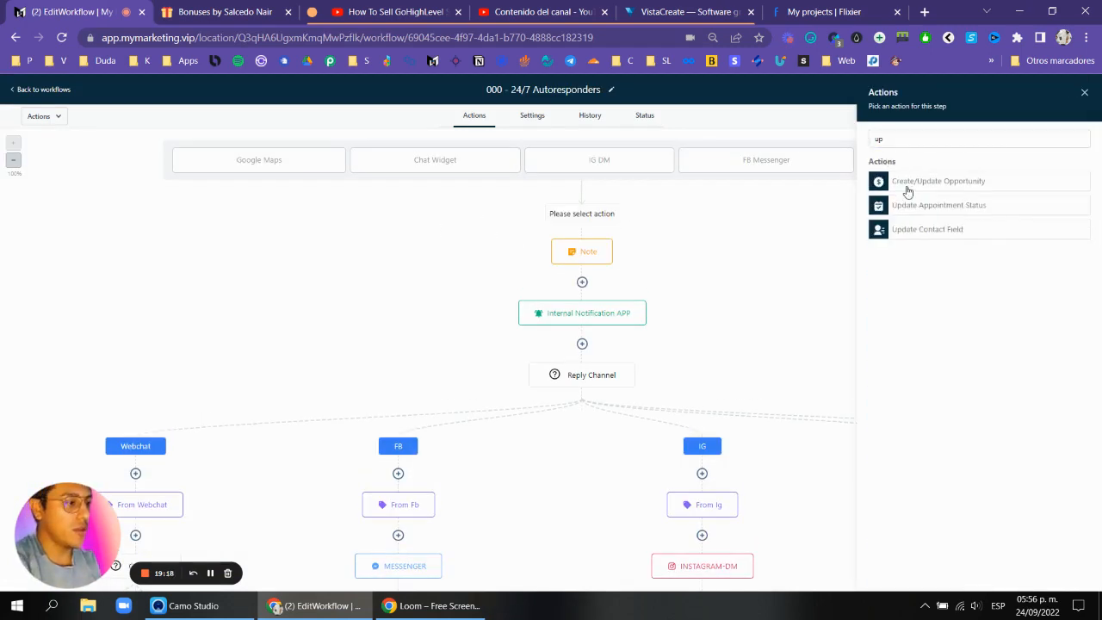
click(916, 181)
Set the opportunity action's pipeline to 000 - Main Pipeline and its stage to 1. New Leads.
click(948, 200)
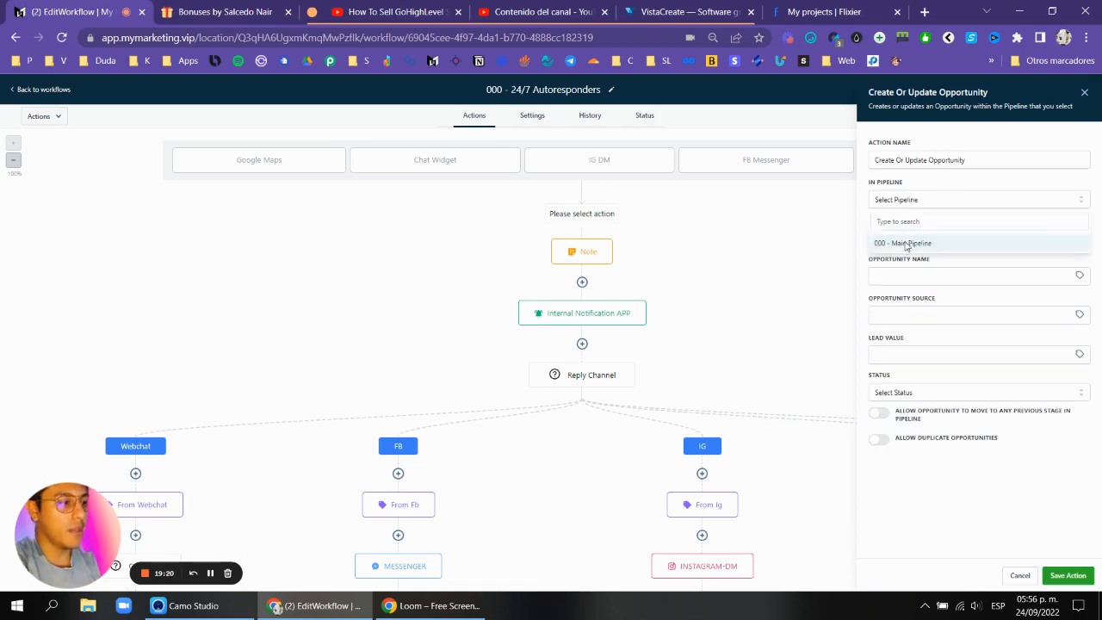
click(910, 242)
click(960, 237)
click(909, 284)
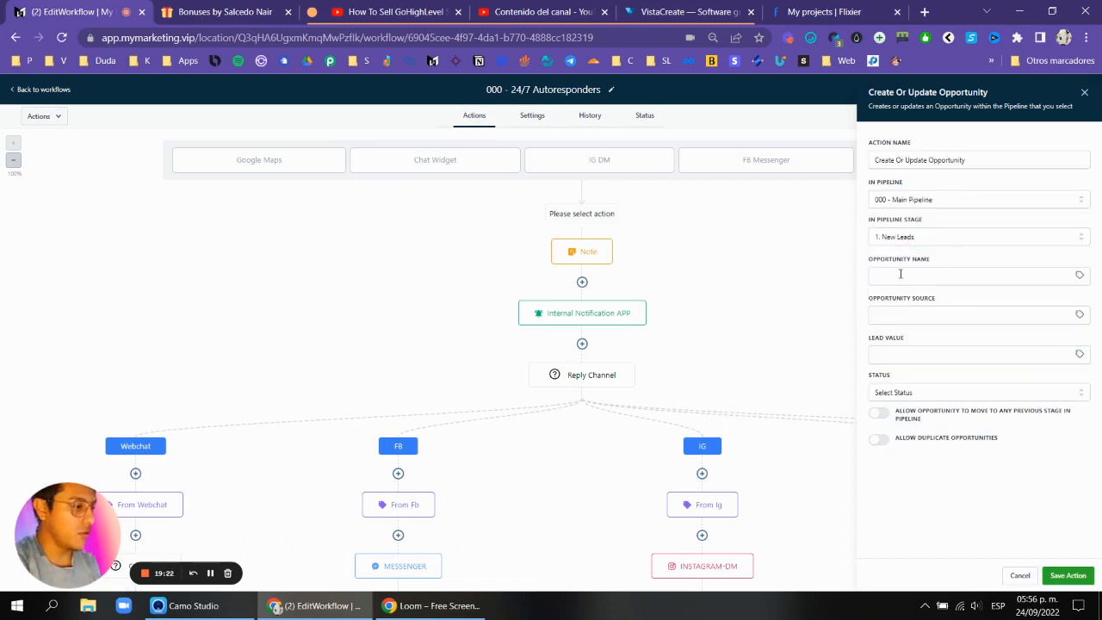
Set the opportunity name to the {{contact.name}} field, the status to open, and save the action.
click(1050, 272)
click(1079, 275)
click(1038, 318)
click(1029, 318)
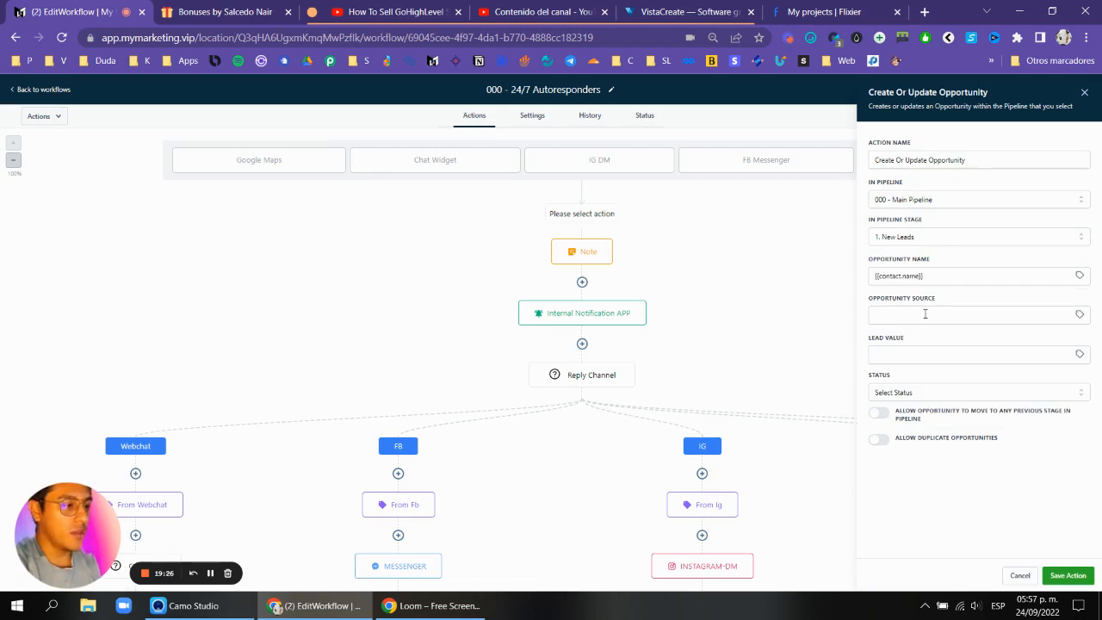
click(919, 393)
click(916, 412)
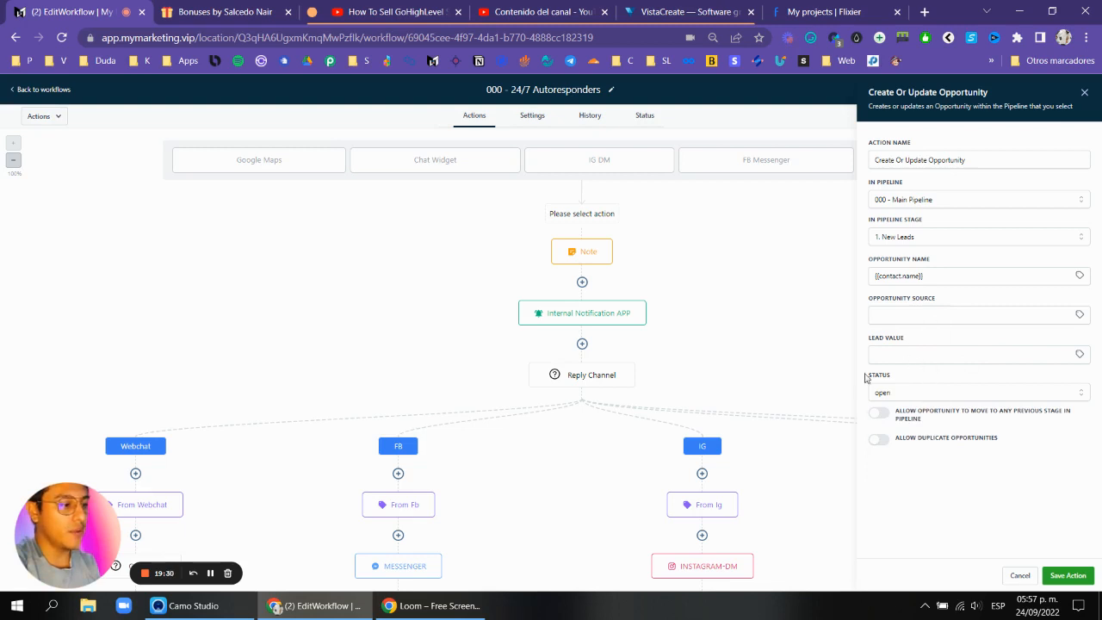
click(1073, 575)
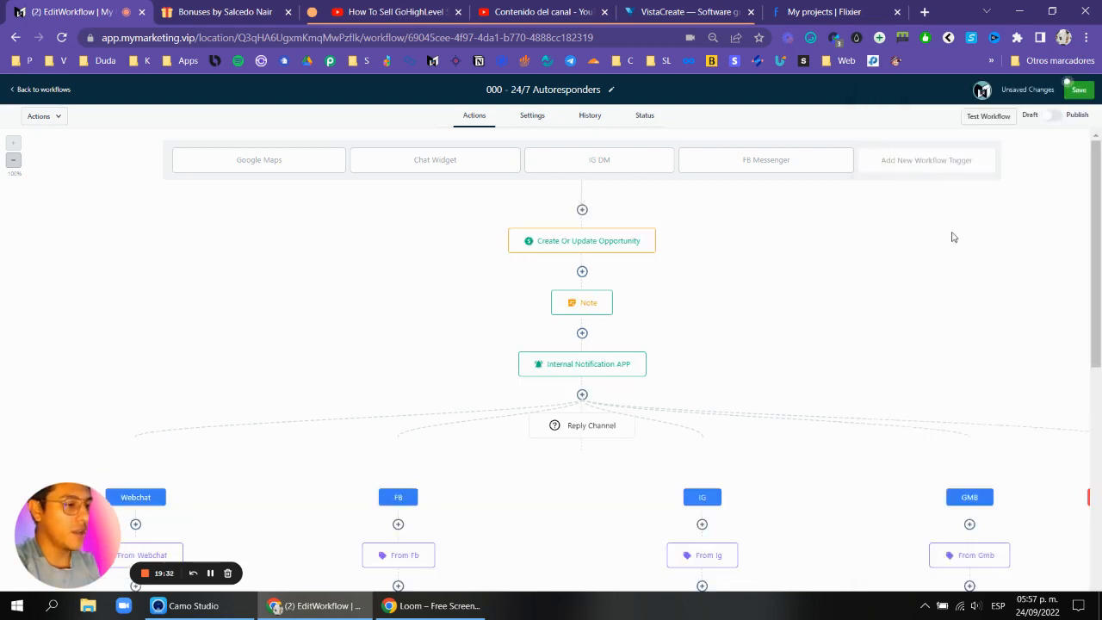
Rename the opportunity action to "000 - 1. New Leads" and save it.
click(610, 241)
triple_click(975, 155)
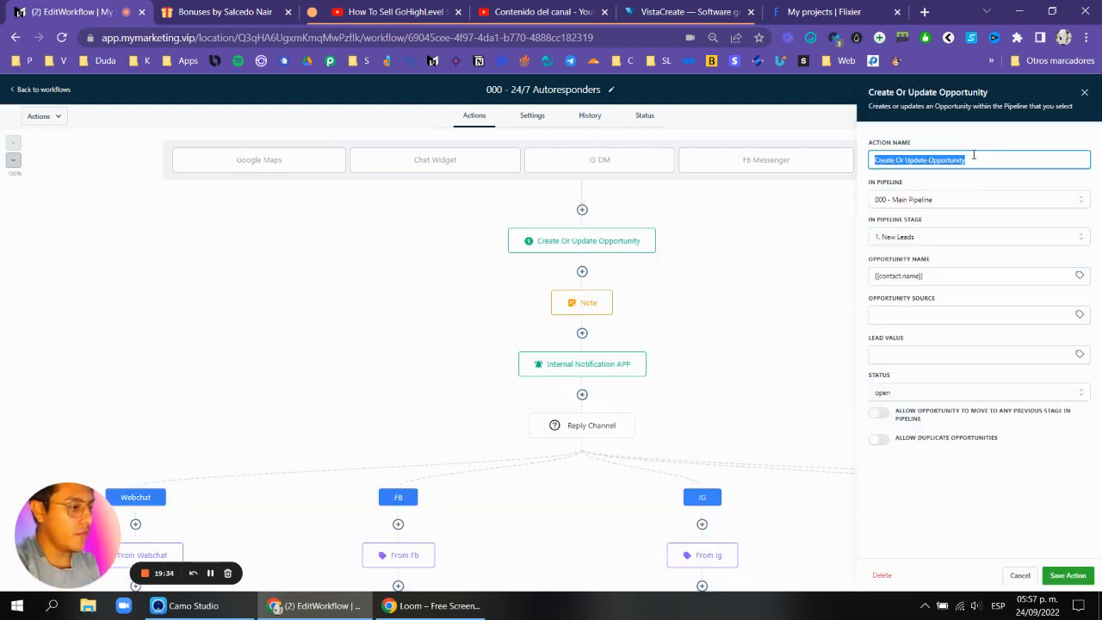
text(000 - 1)
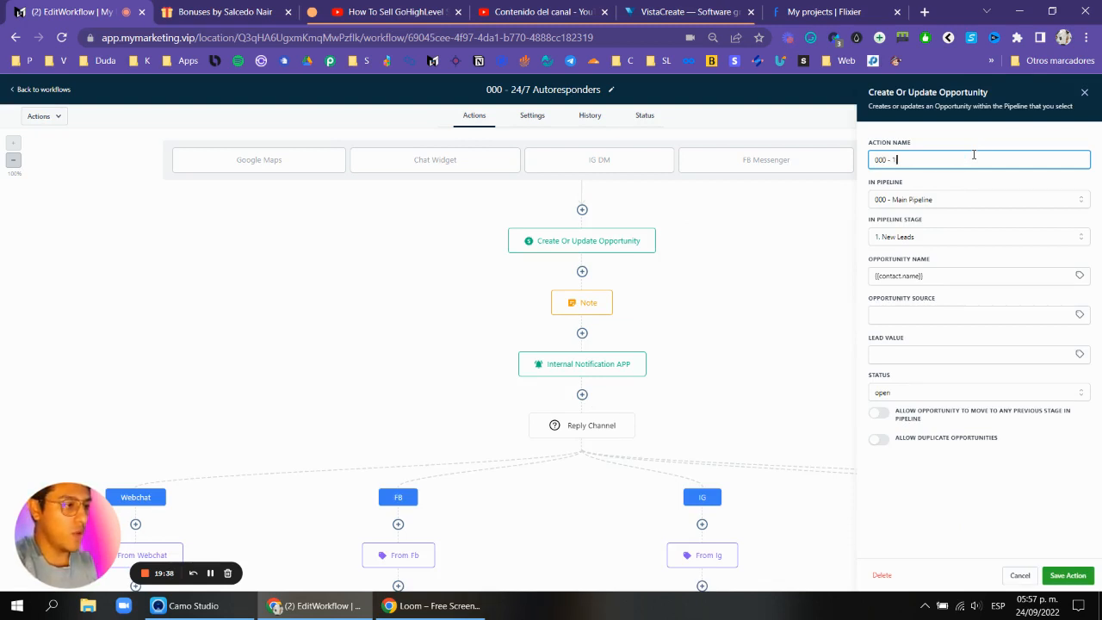
text(. New Leads)
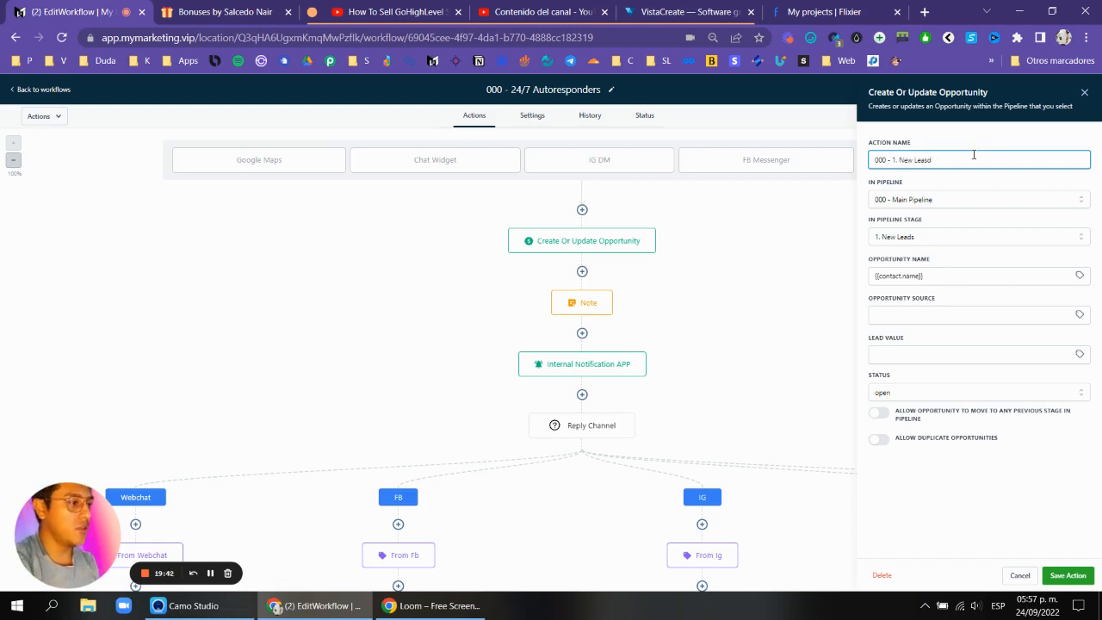
click(1067, 575)
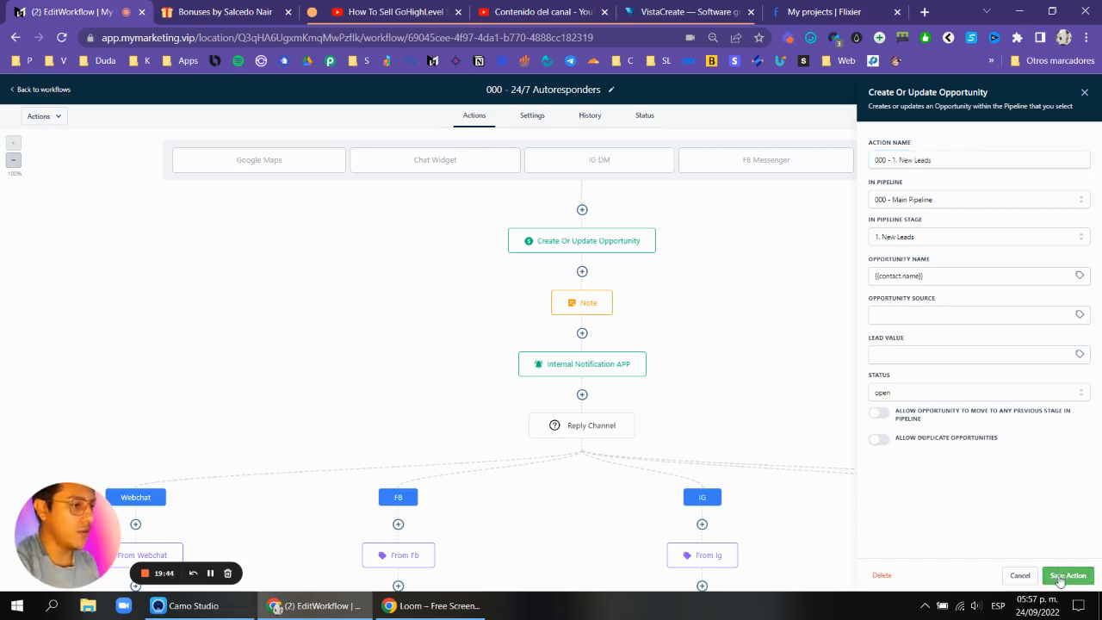
Rename the workflow to "000 - 1. 24/7 Autoresponders" and save the workflow.
click(509, 89)
text(- 1.)
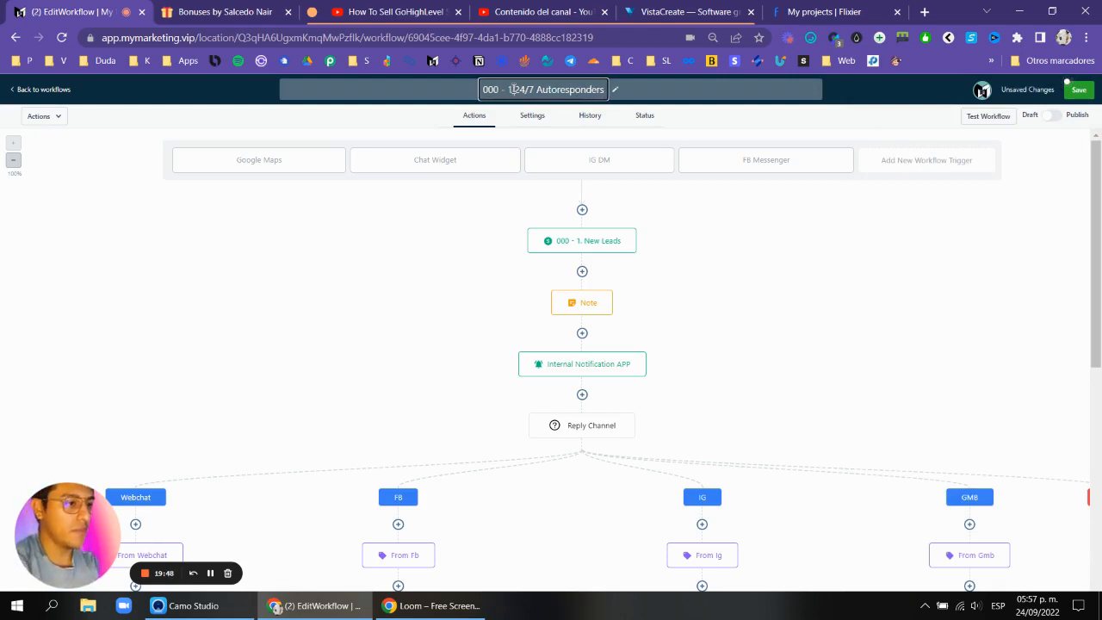
key(Return)
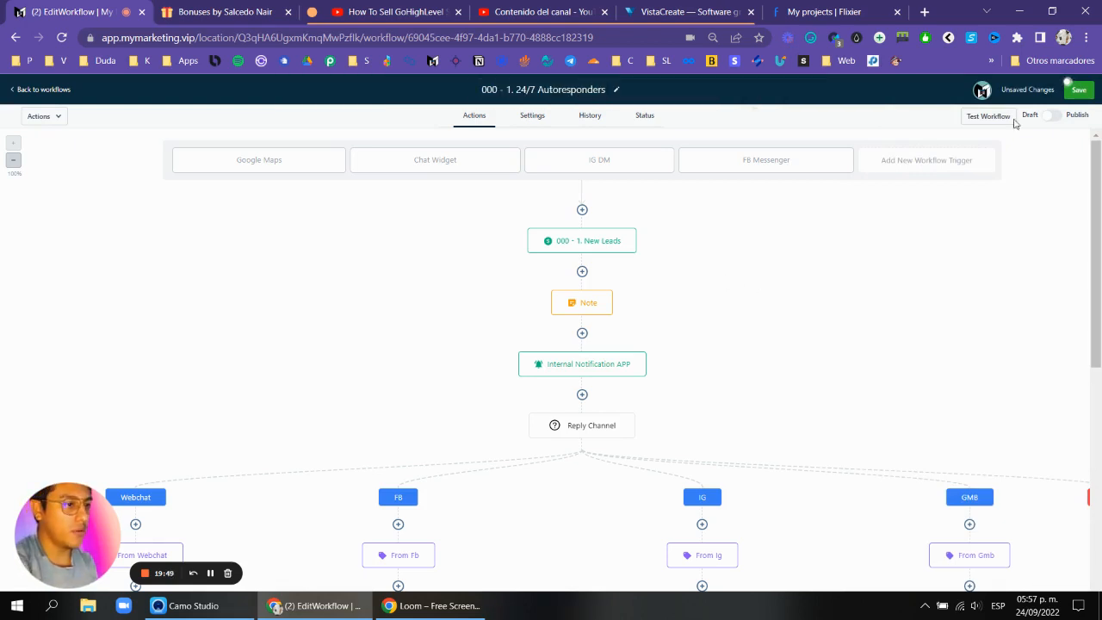
click(1077, 89)
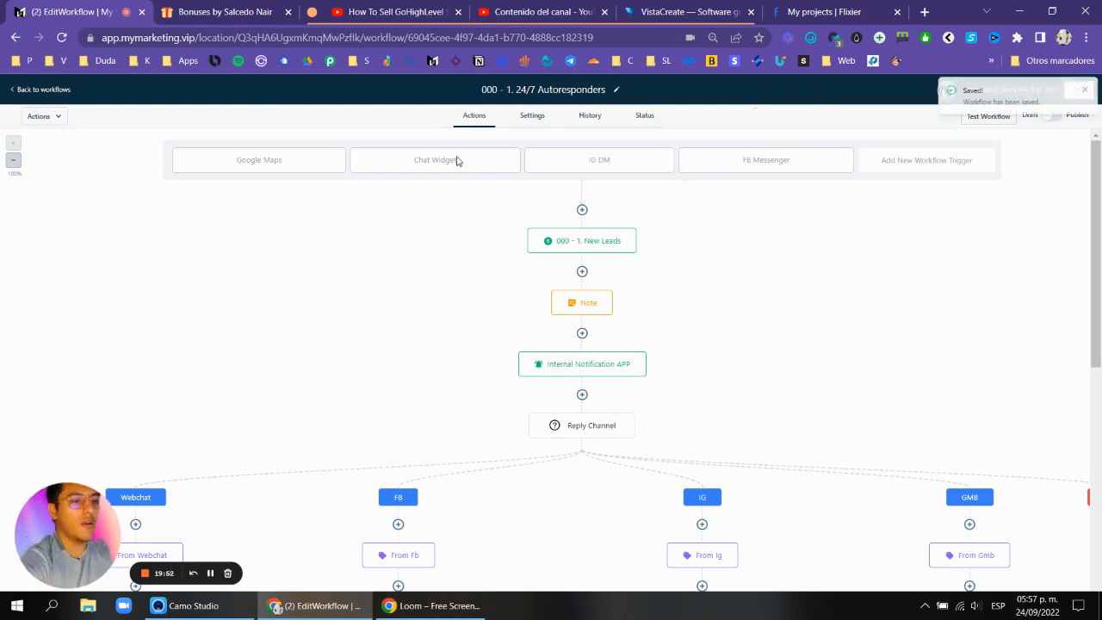
scroll(585, 197, down, 2)
scroll(796, 251, down, 6)
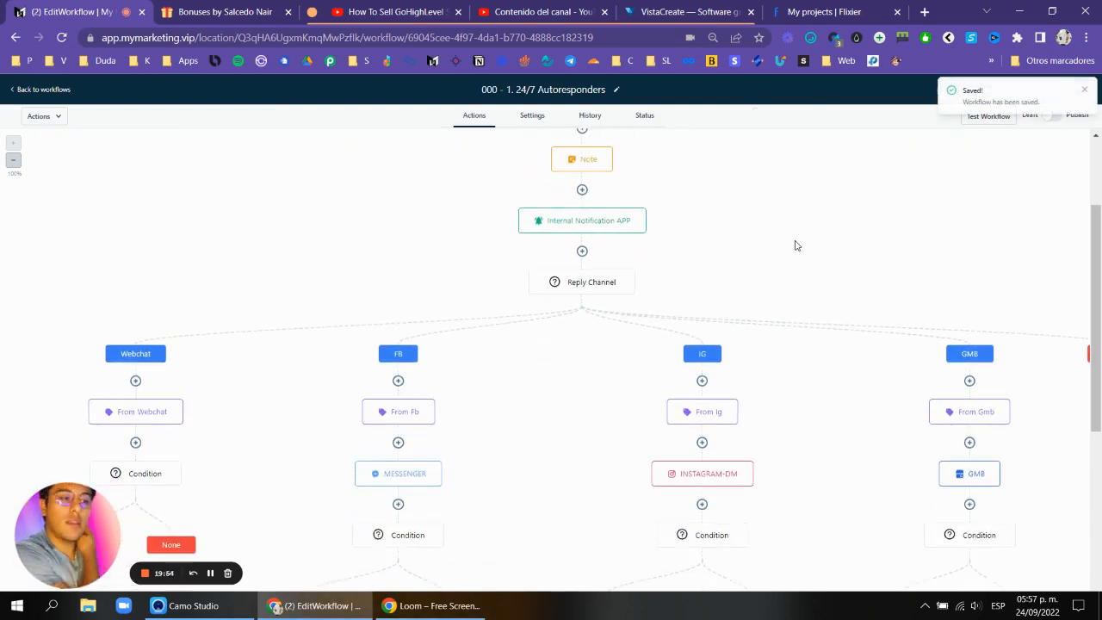
scroll(129, 224, down, 3)
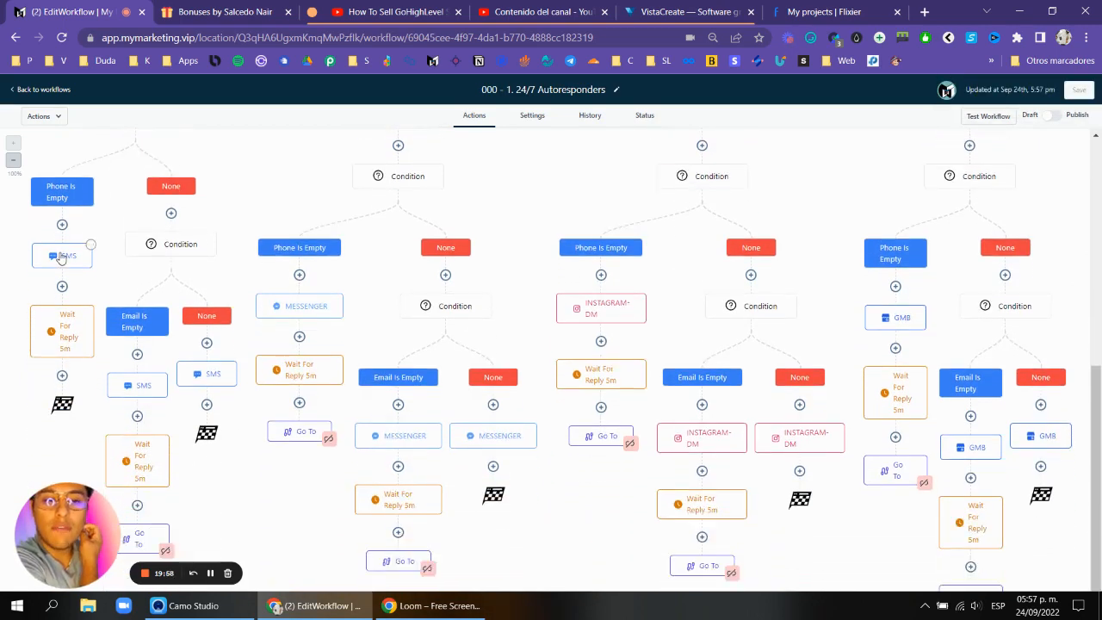
Add a Go To action after the first SMS branch's Wait For Reply step and link it back to the nested Condition.
click(62, 375)
text(go to)
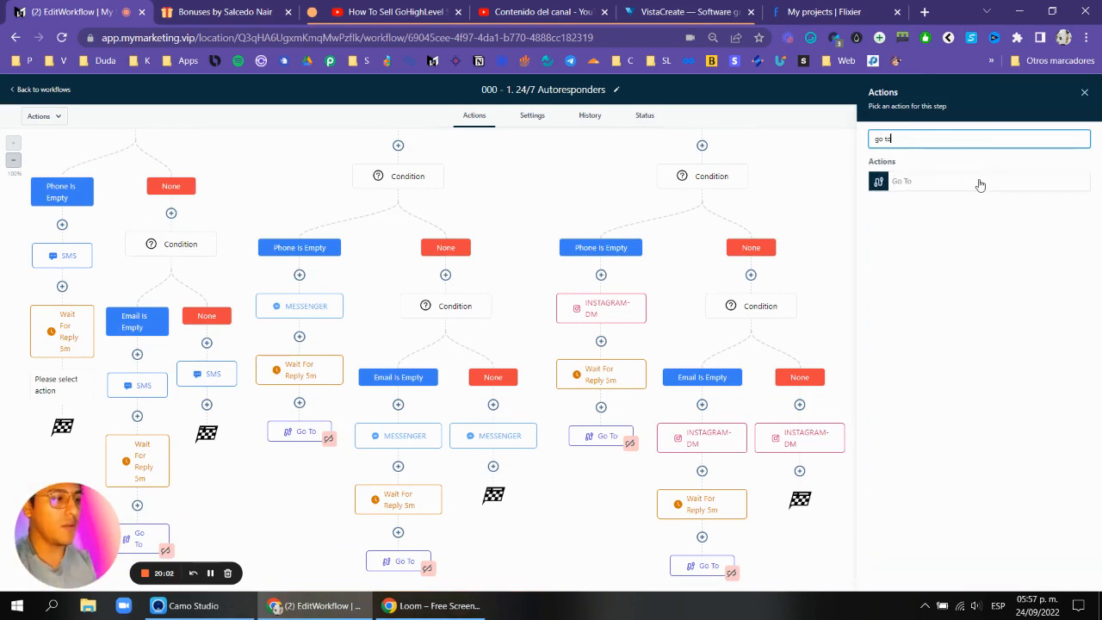
click(980, 182)
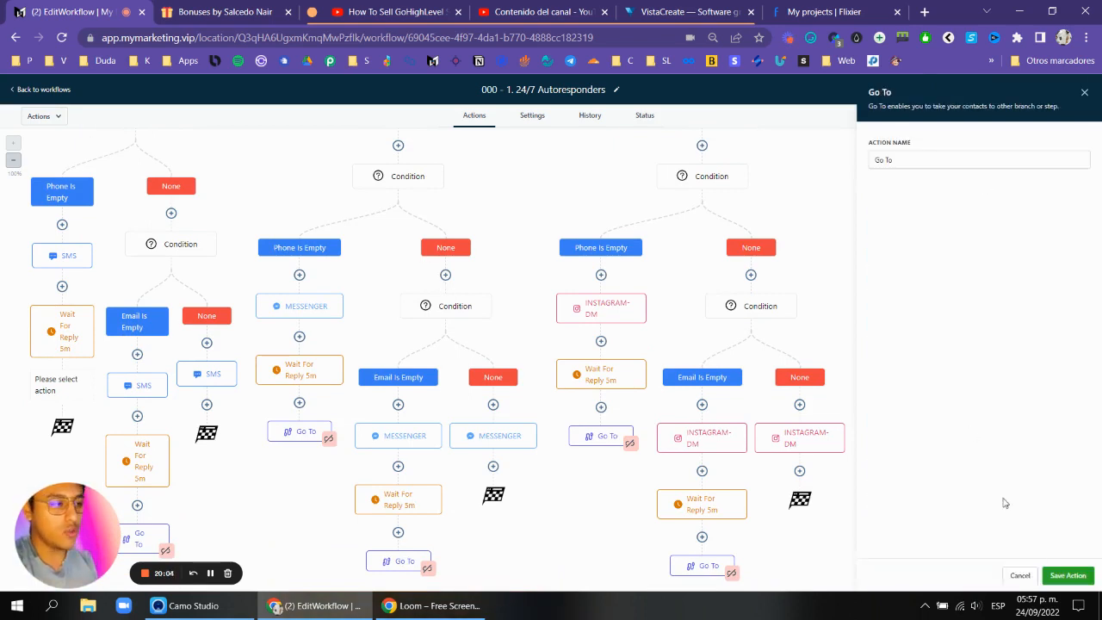
click(1068, 577)
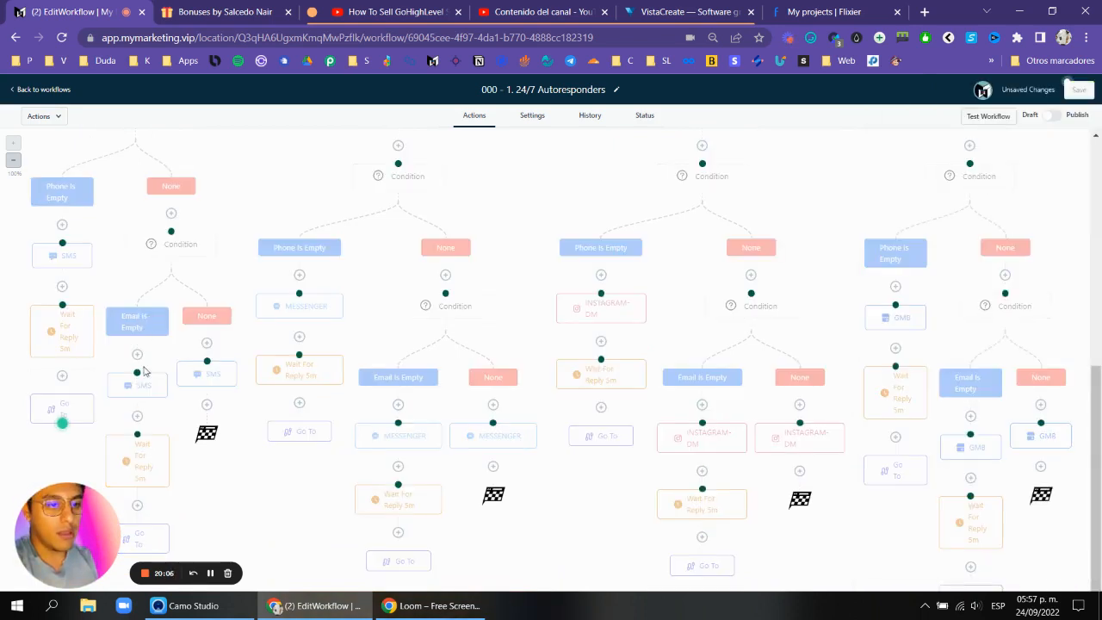
click(172, 234)
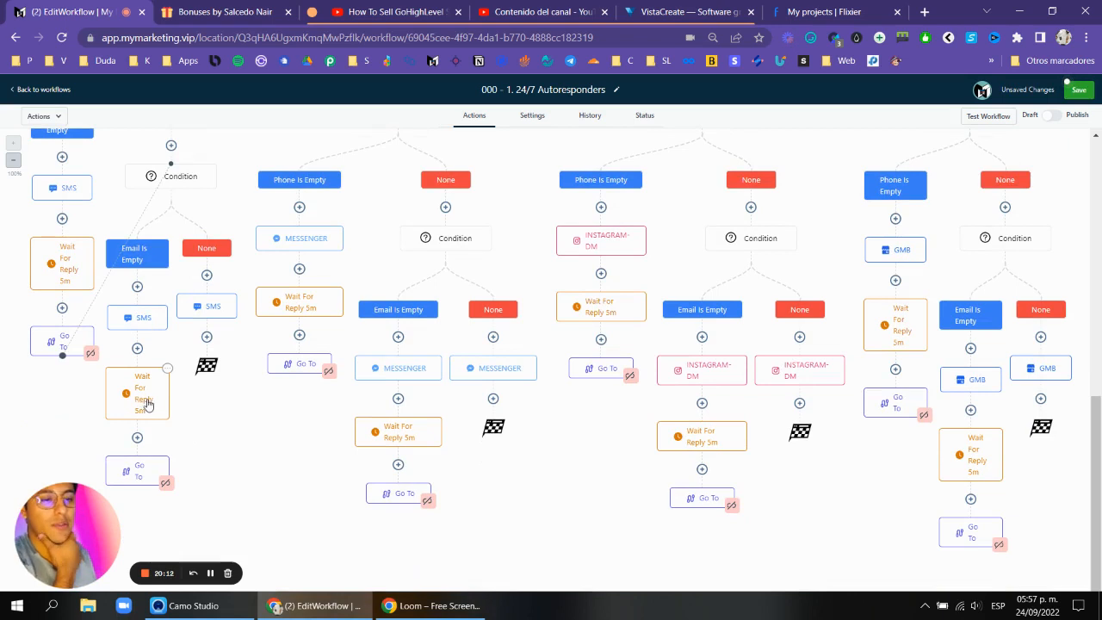
click(226, 303)
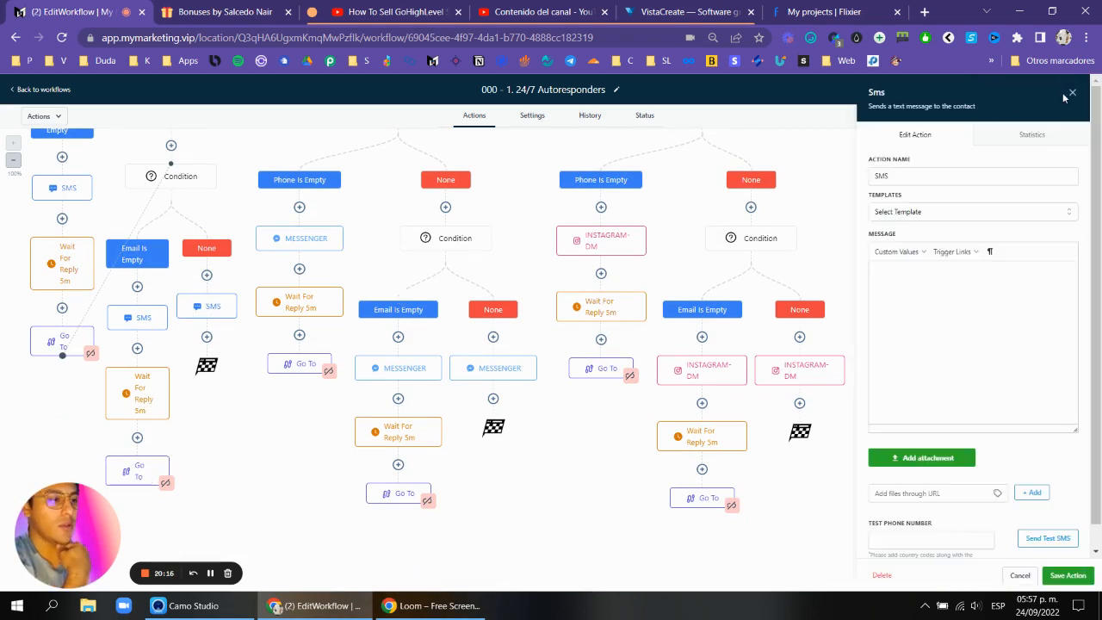
click(165, 482)
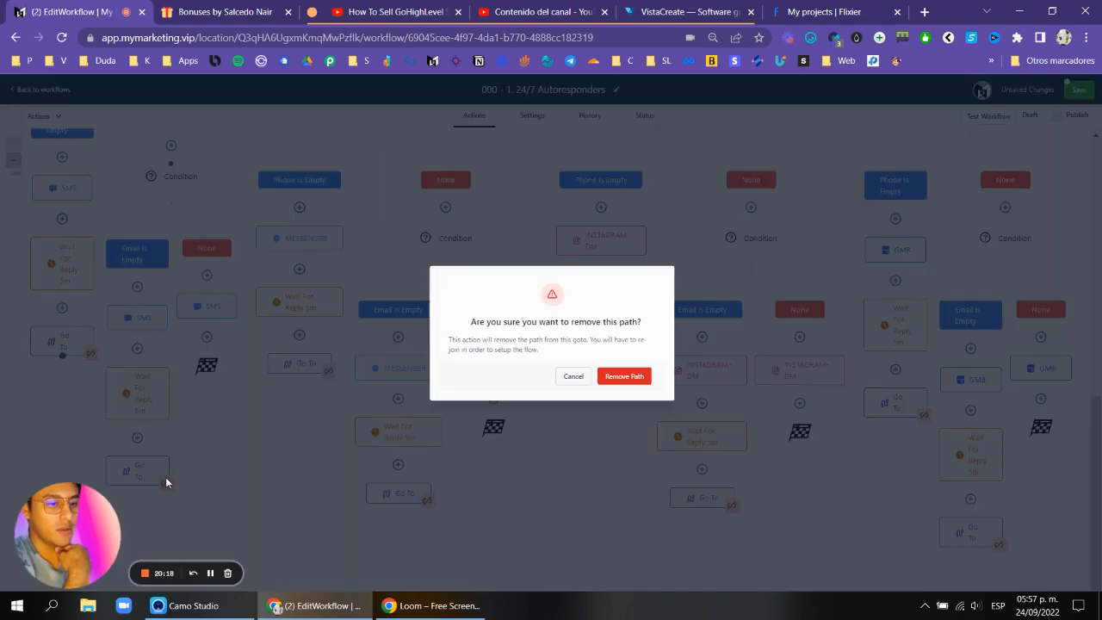
click(573, 377)
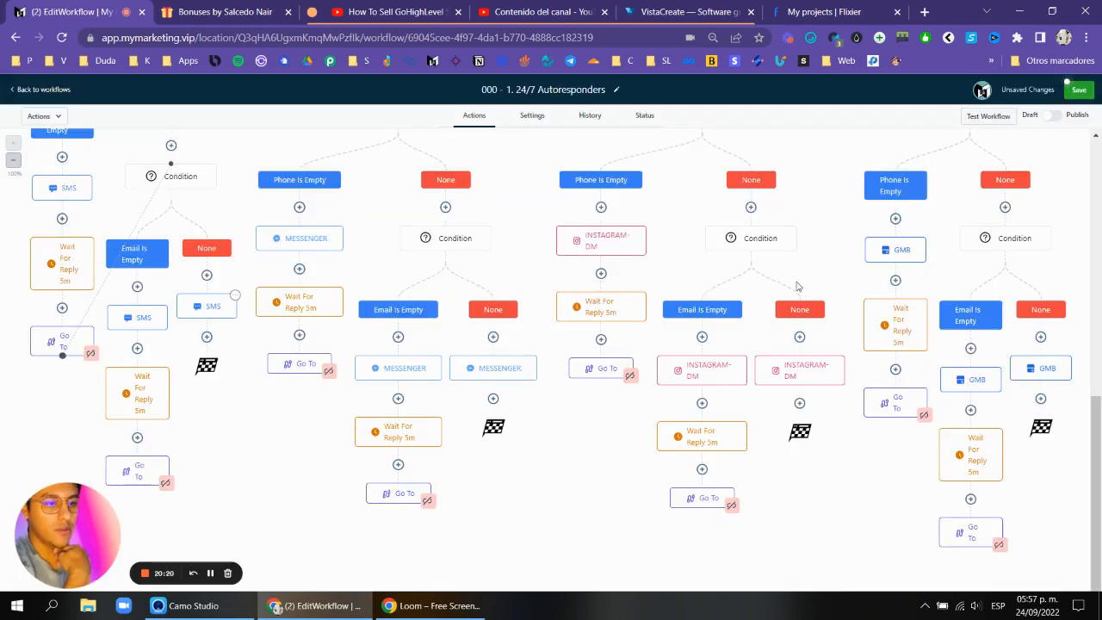
Save the workflow.
scroll(827, 286, up, 2)
scroll(827, 290, down, 2)
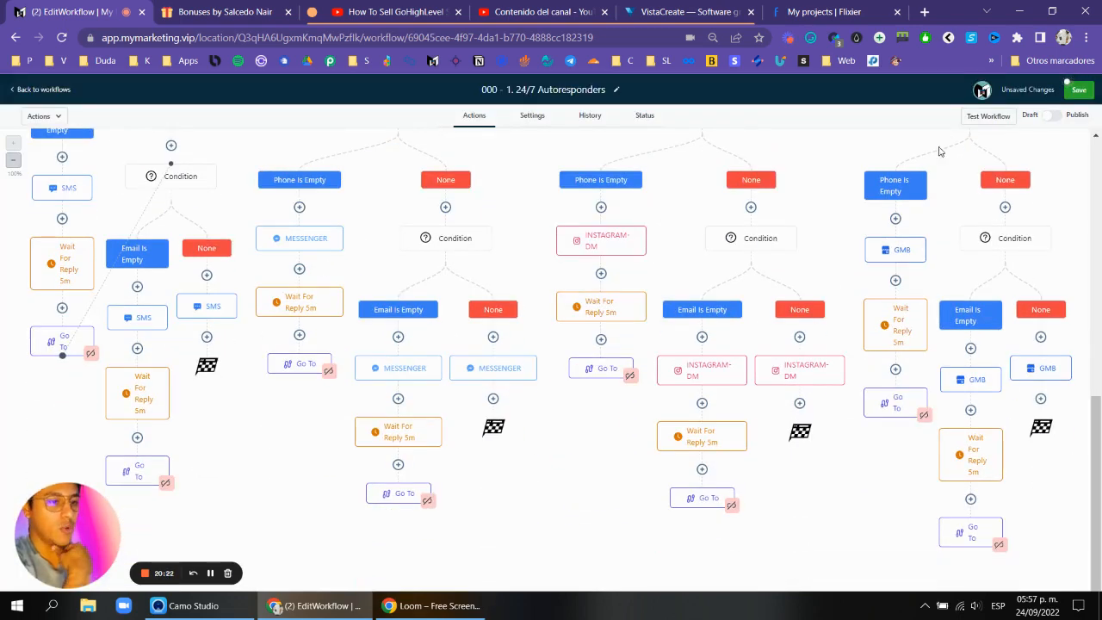
click(1079, 90)
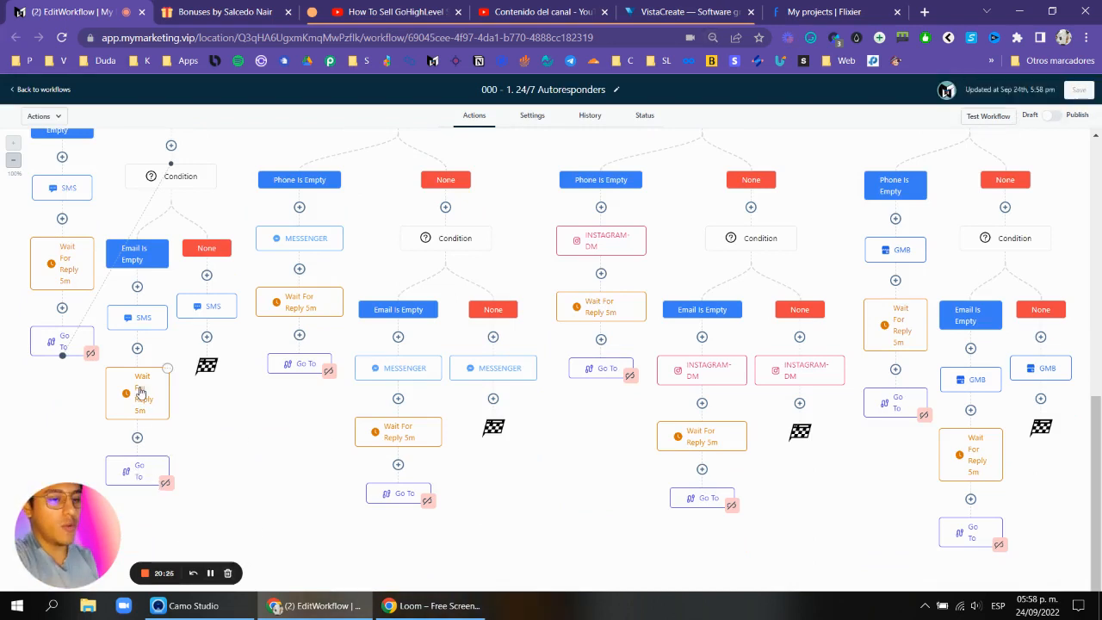
Review the autoresponder branches and their SMS reply, then return to the workflows list.
click(204, 303)
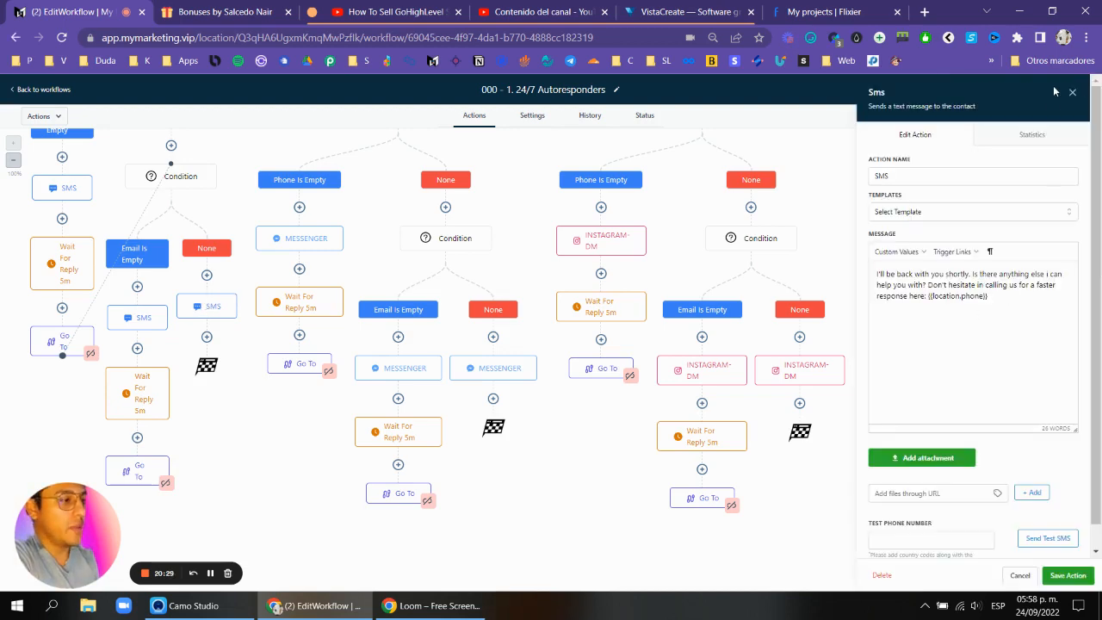
click(1073, 91)
scroll(363, 339, up, 3)
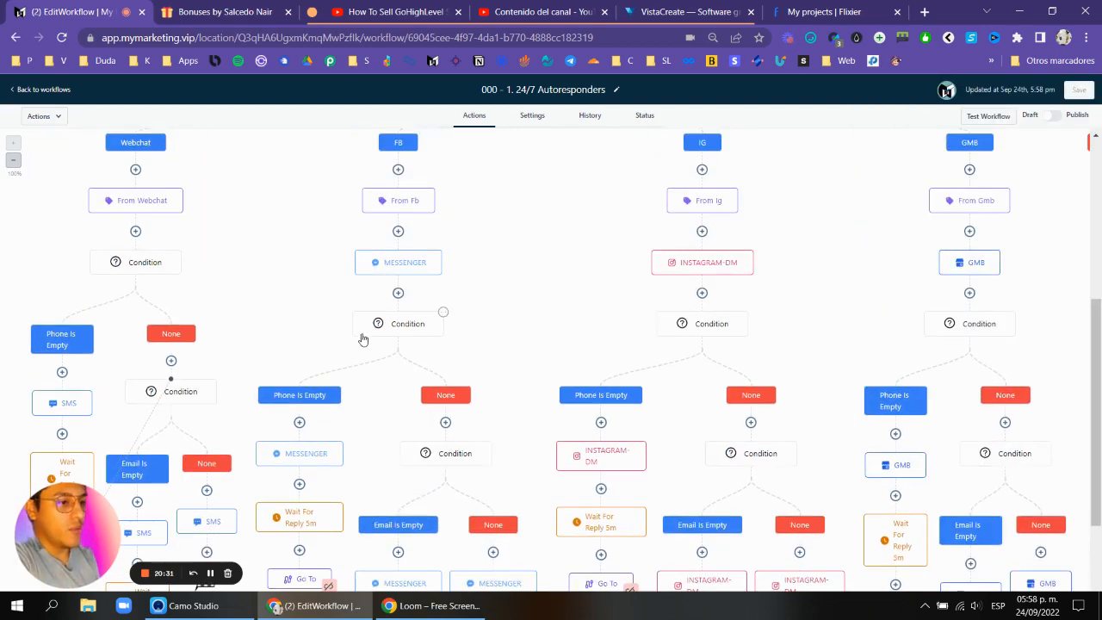
scroll(363, 339, down, 1)
scroll(905, 291, up, 6)
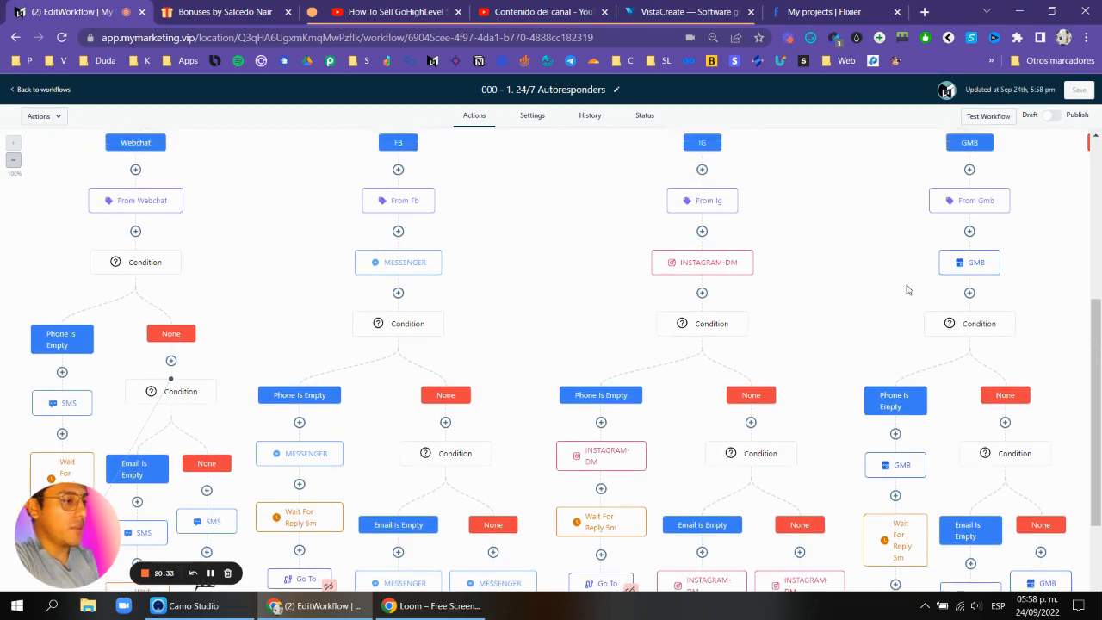
scroll(868, 349, right, 1)
scroll(868, 349, down, 1)
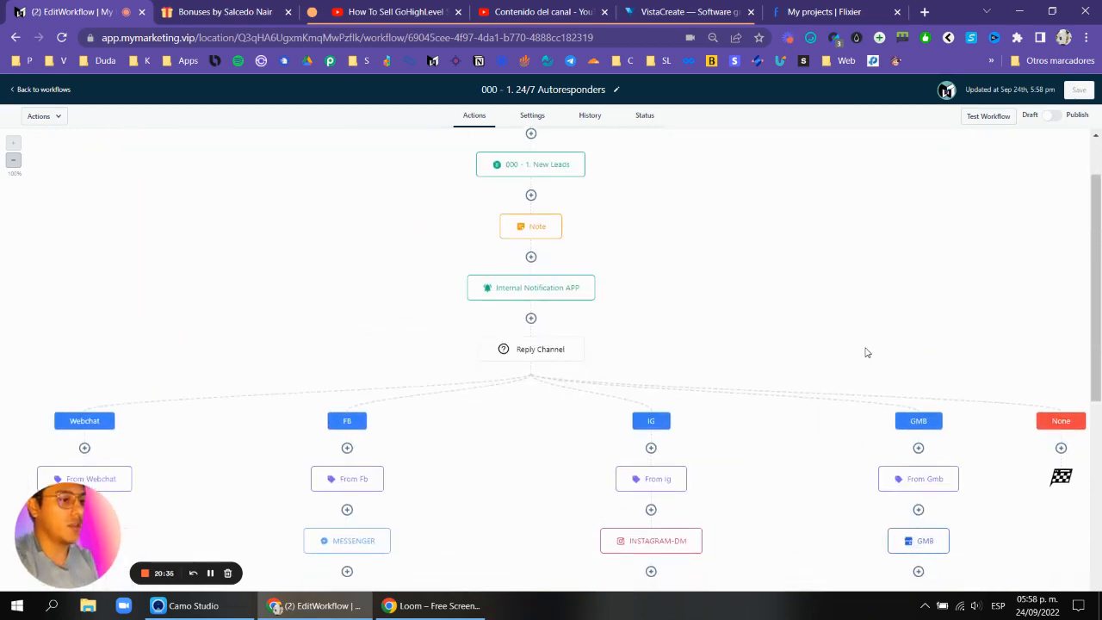
scroll(844, 344, up, 1)
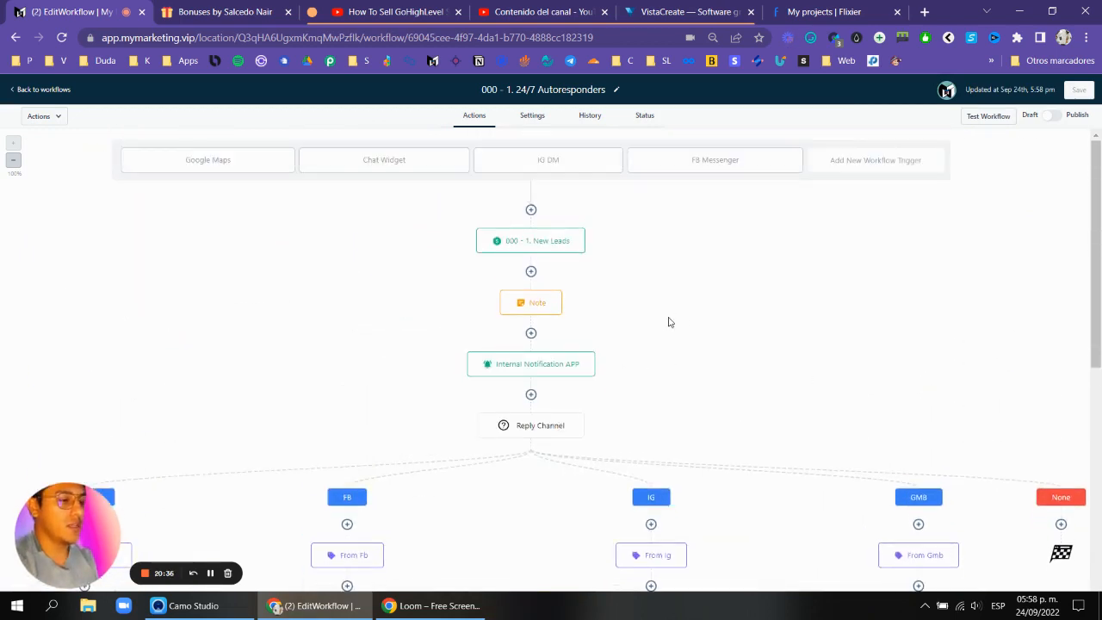
click(45, 90)
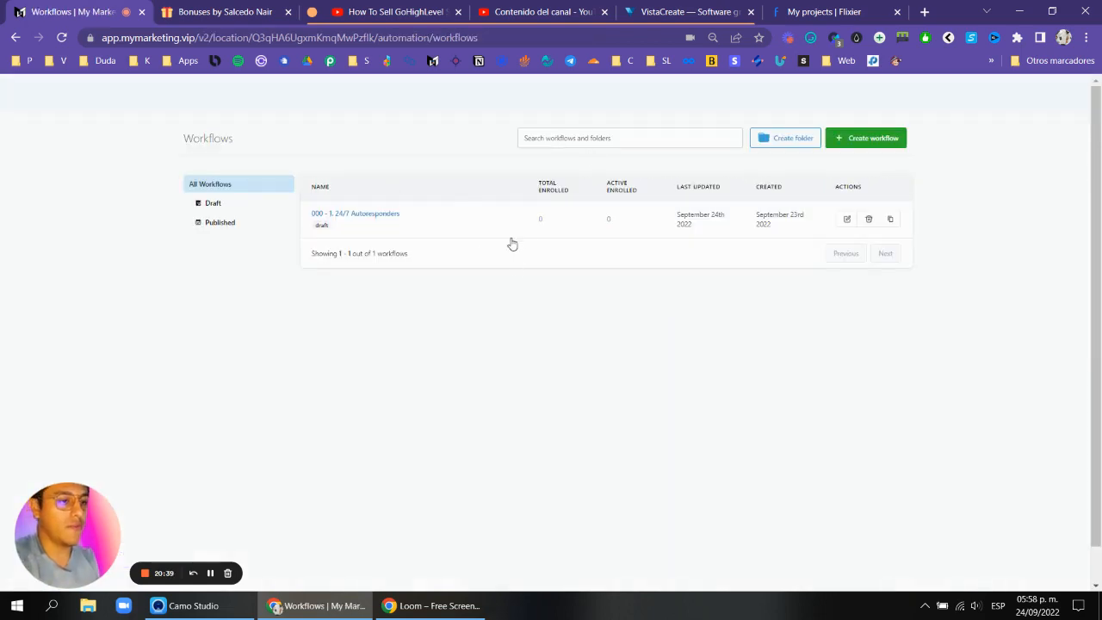
Check the bonus page's list of included workflows for the next one to build.
click(1095, 127)
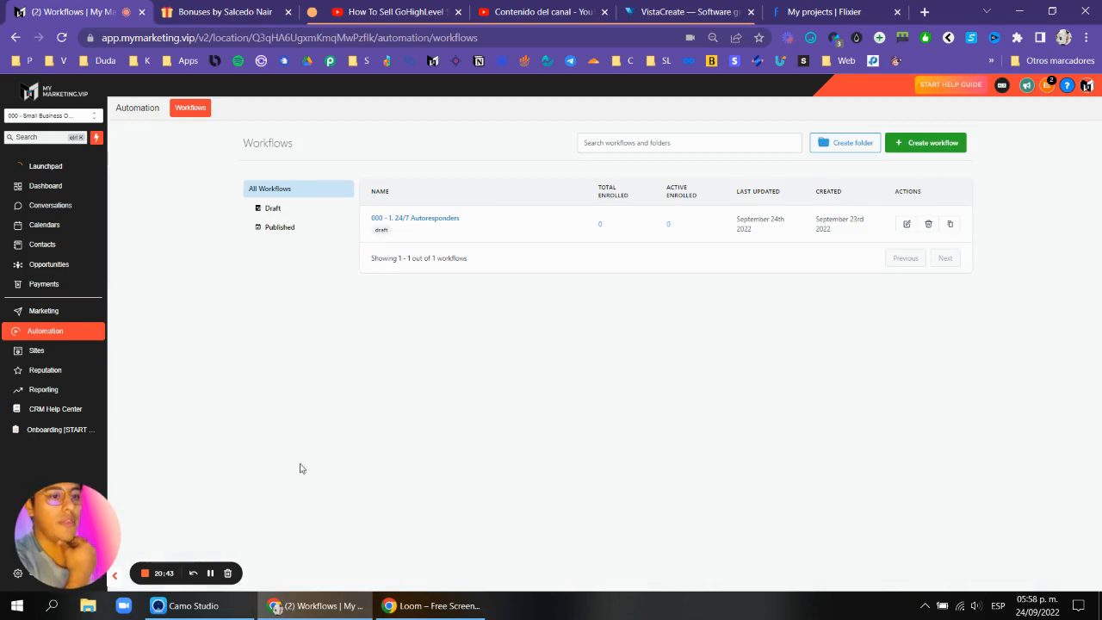
click(210, 573)
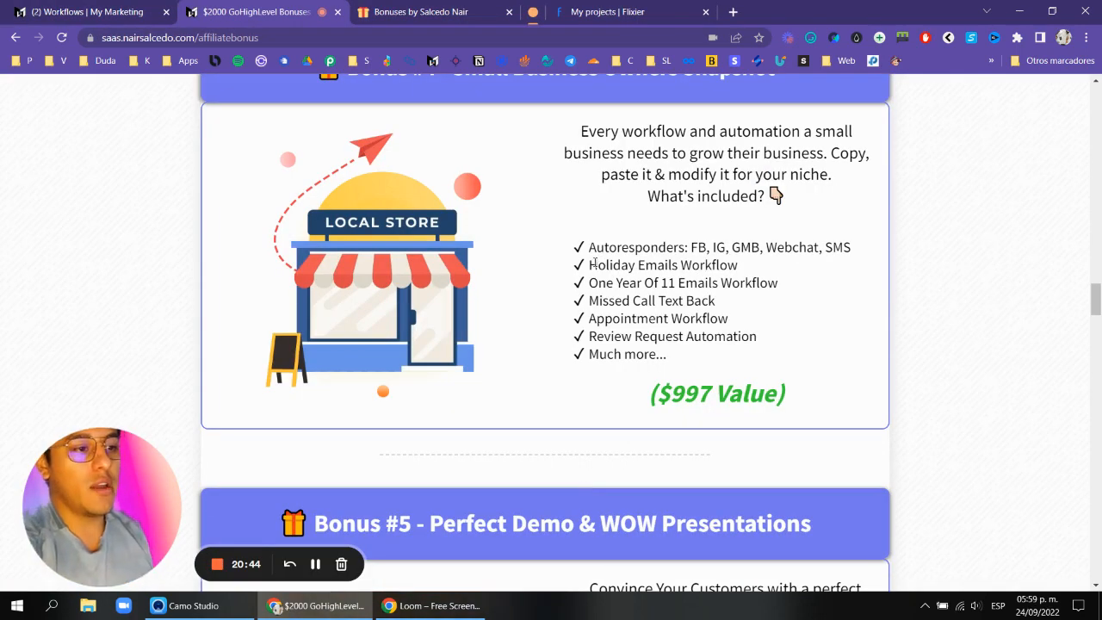
drag(591, 265, 739, 266)
click(102, 18)
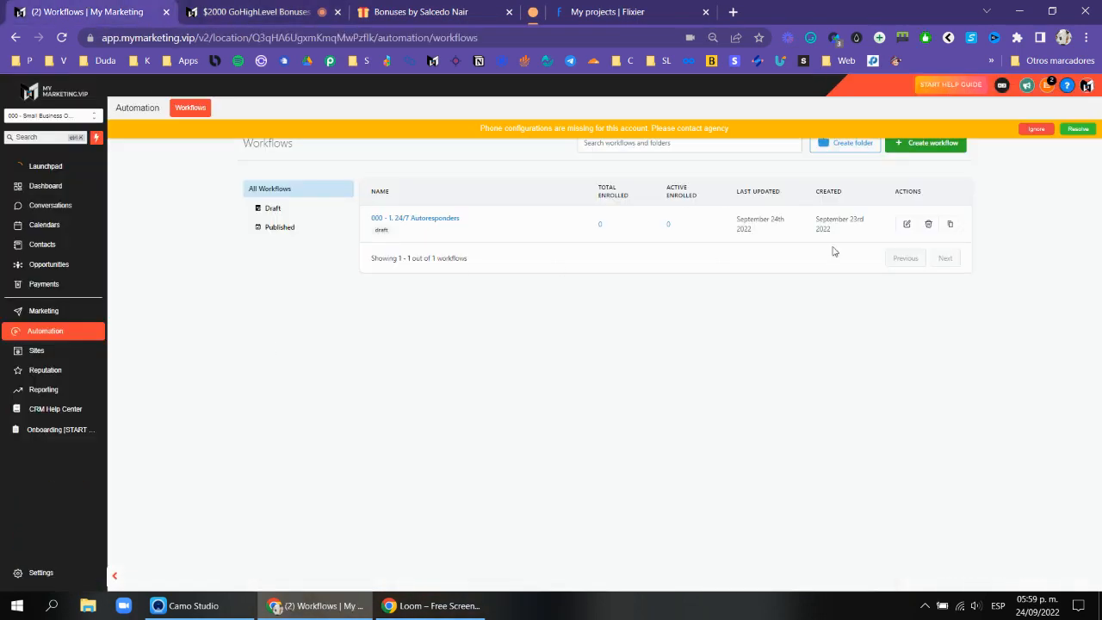
Dismiss the phone configuration notice and start a new workflow from scratch.
click(1037, 129)
click(903, 143)
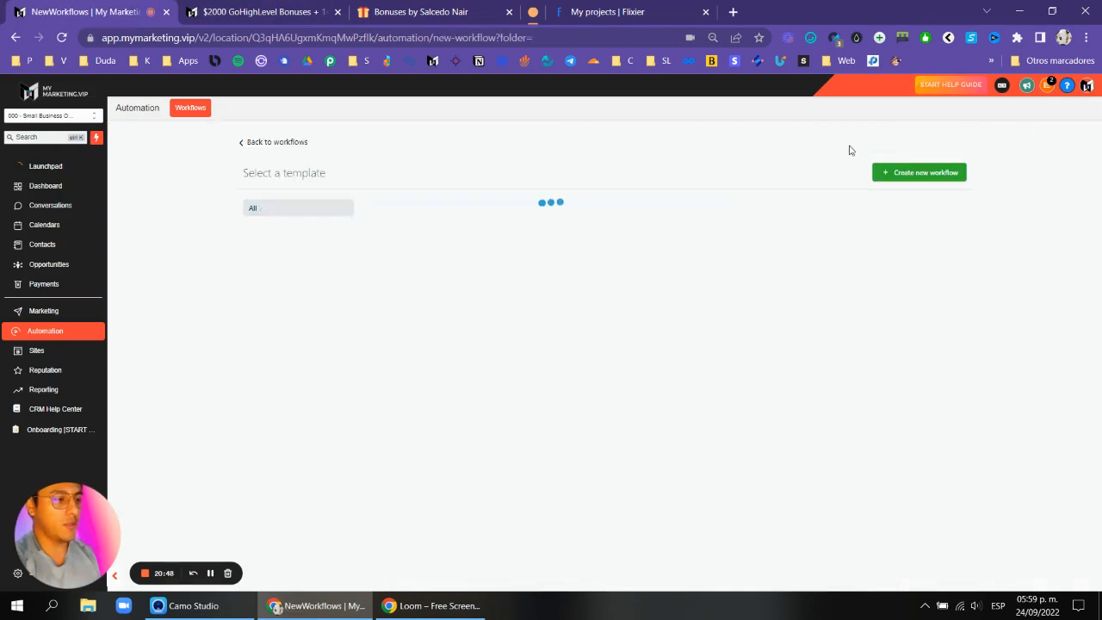
click(501, 323)
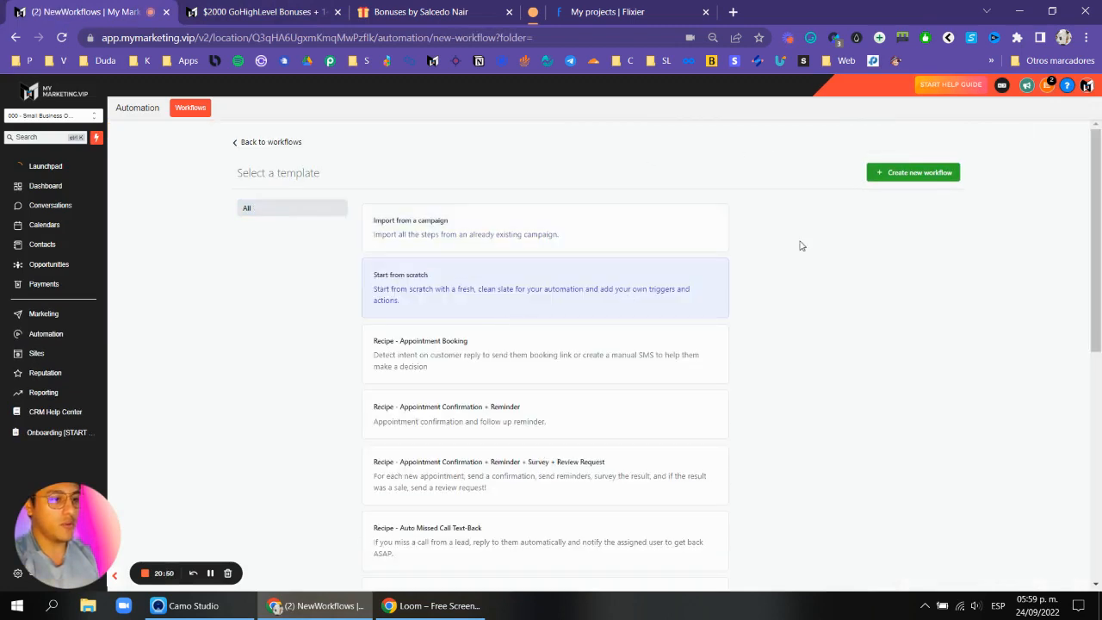
click(911, 177)
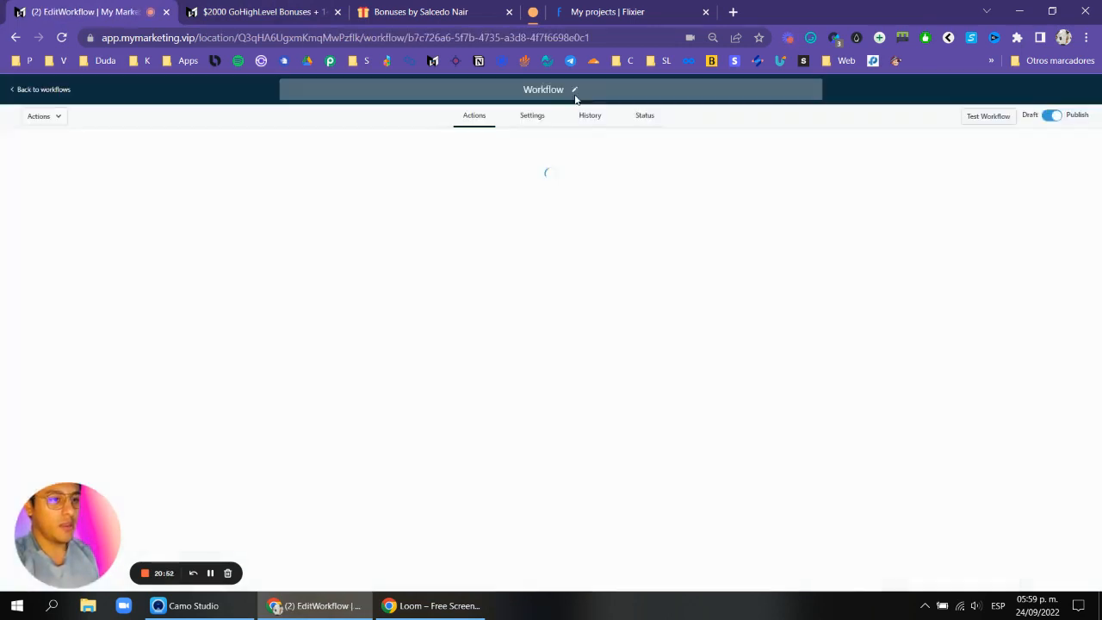
Rename the new workflow to "000 - Holiday Emails Workflow".
click(540, 89)
text(001)
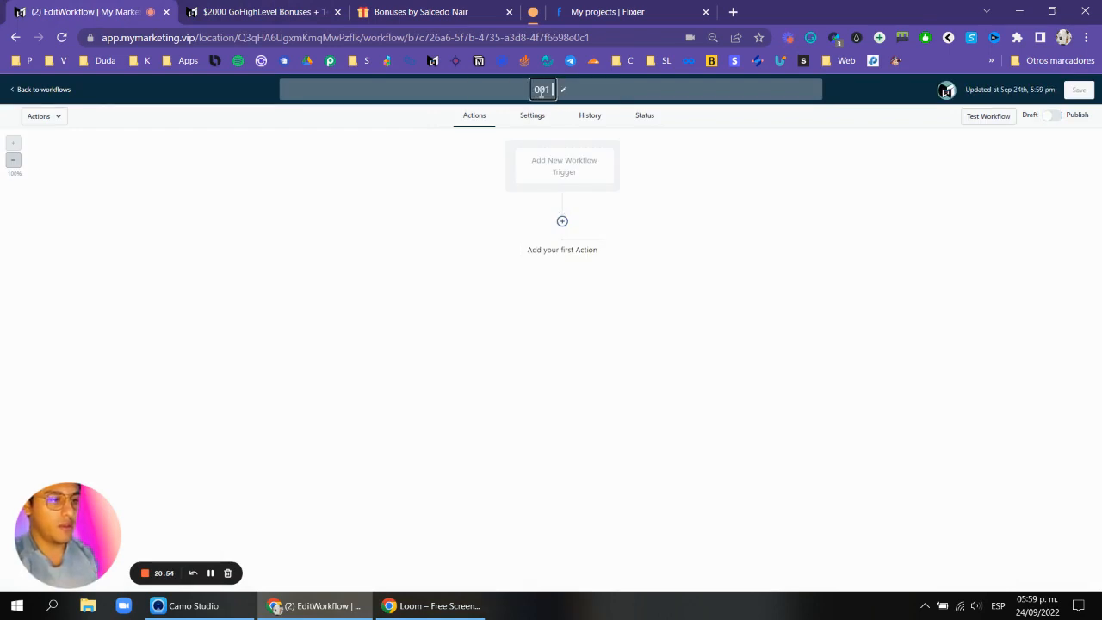
key(BackSpace)
text(0 - )
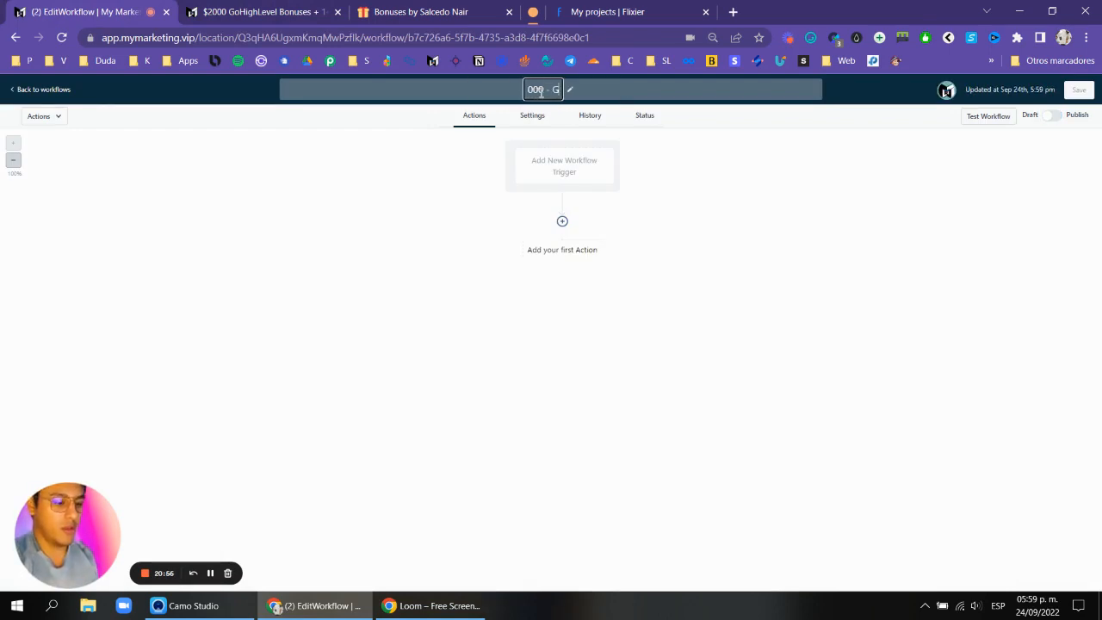
text(Holiday Em)
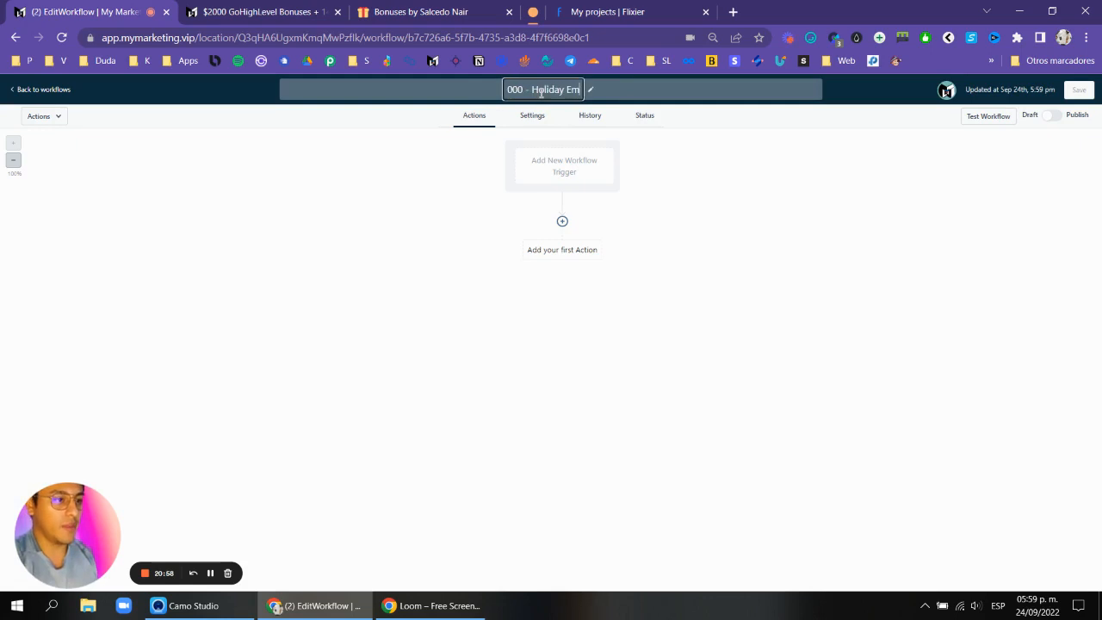
text(ails Workflow)
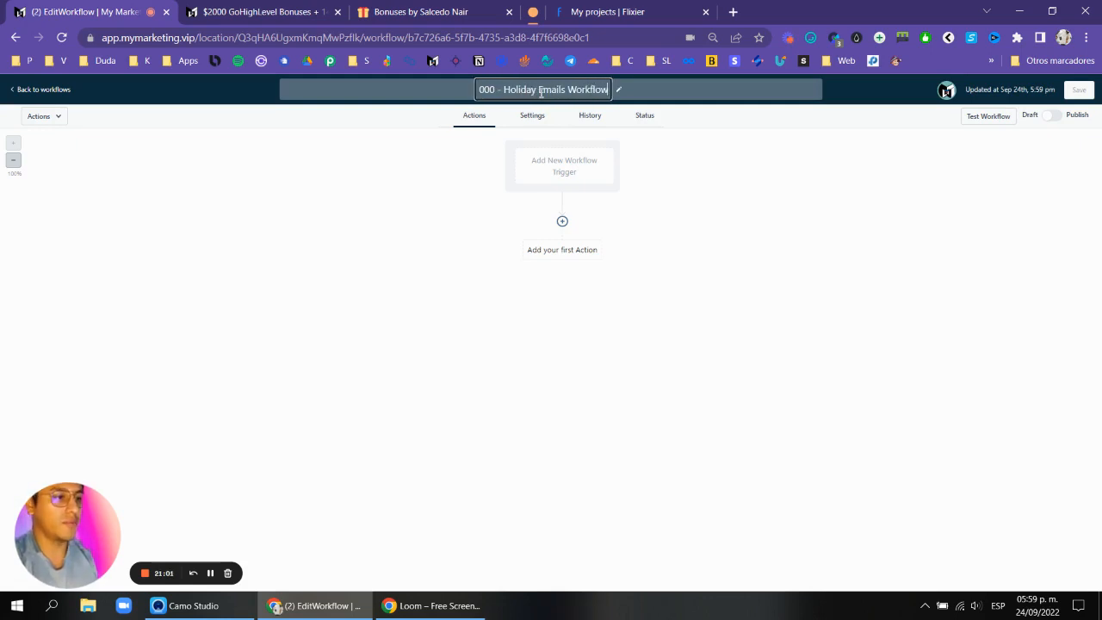
key(Return)
Add a Birthday Reminder workflow trigger.
click(531, 177)
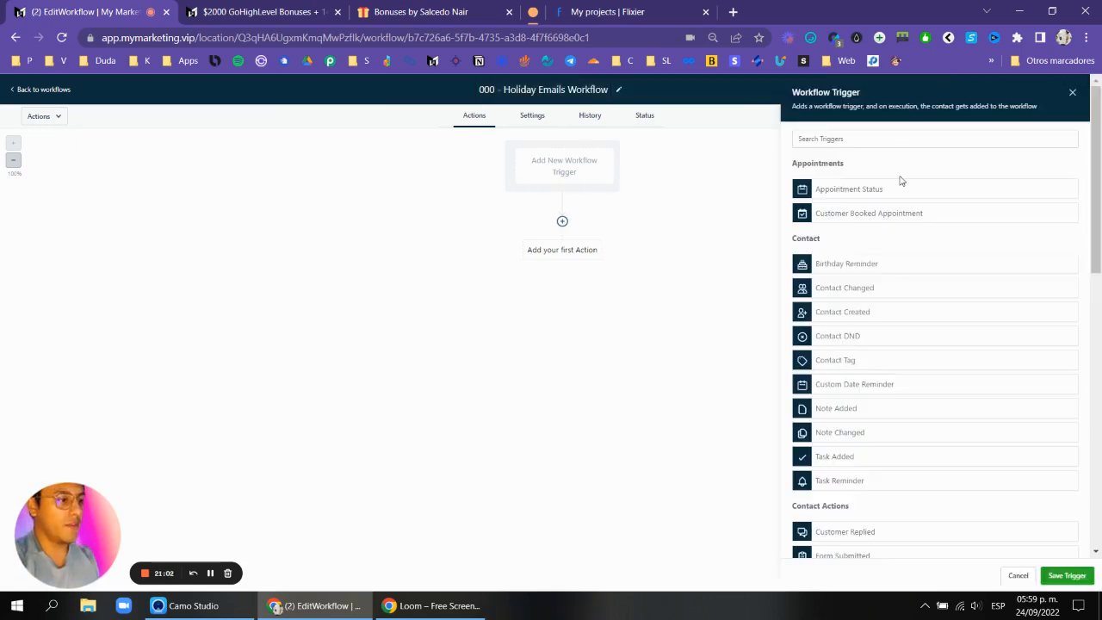
click(905, 139)
text(bi)
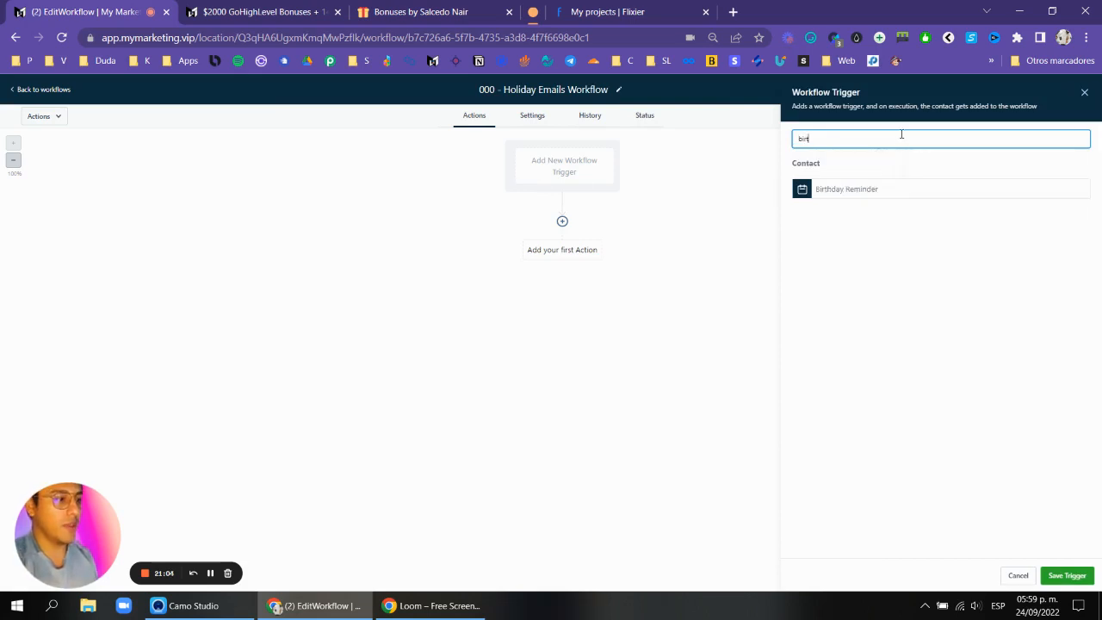
text(rt)
click(845, 189)
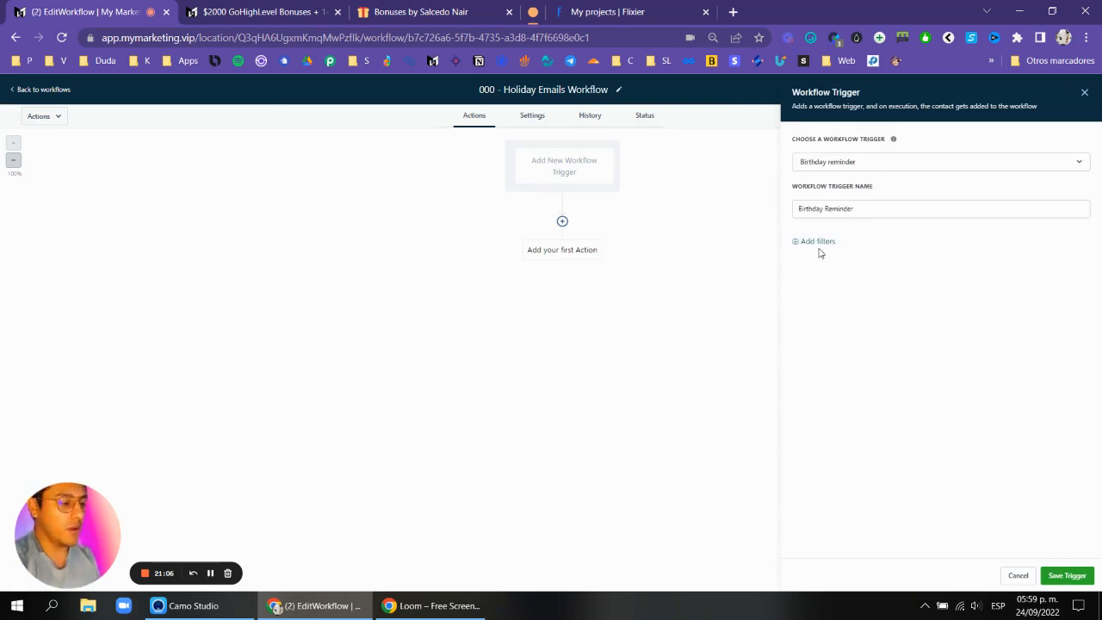
Add a trigger filter so the month is February.
click(823, 244)
click(843, 255)
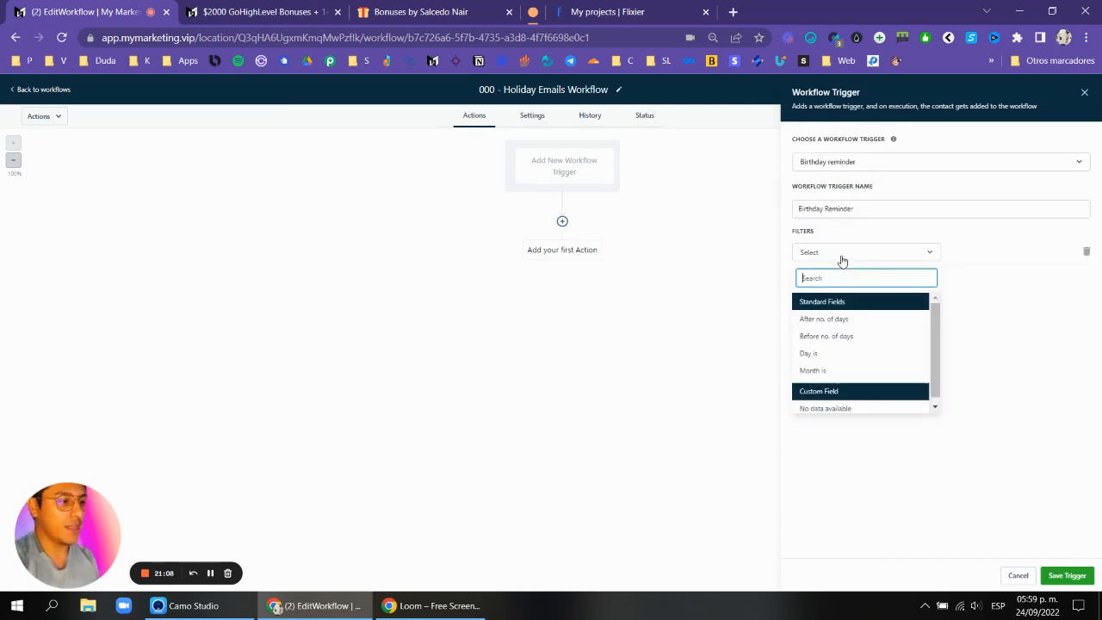
click(825, 370)
click(994, 255)
click(996, 258)
click(997, 258)
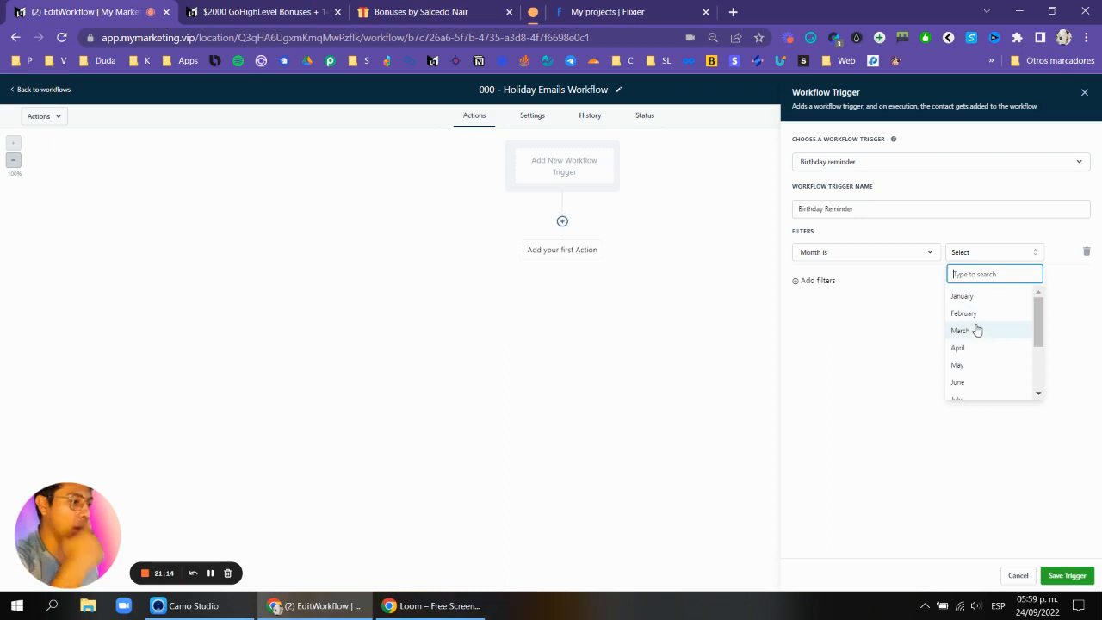
click(986, 315)
Add a second filter so the day is 14.
click(827, 281)
click(832, 284)
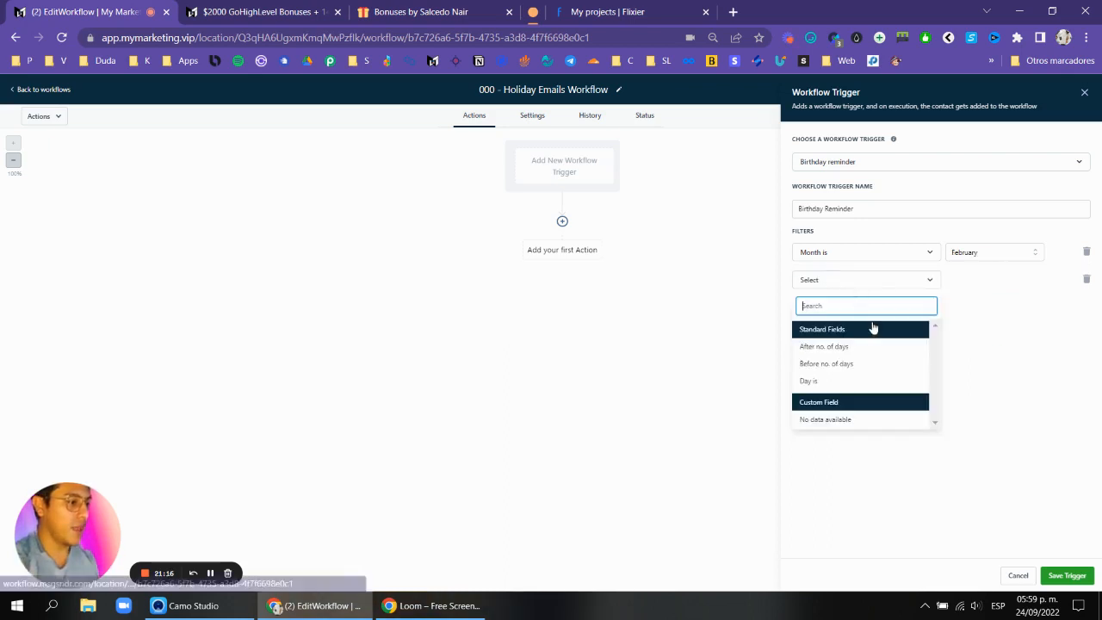
click(830, 381)
click(1019, 284)
scroll(986, 355, down, 3)
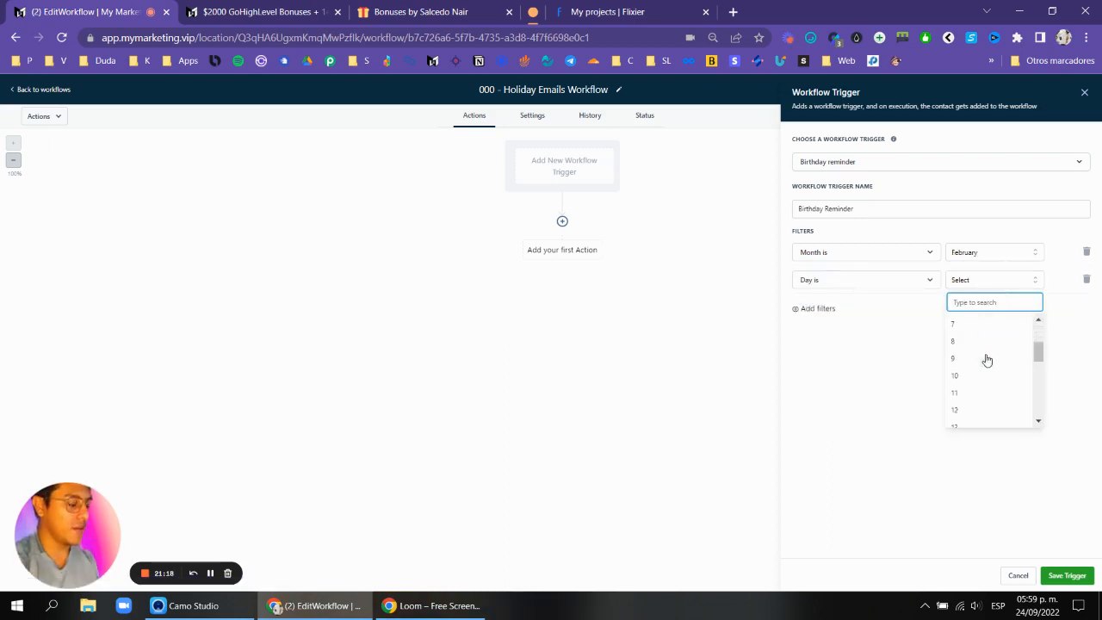
click(966, 332)
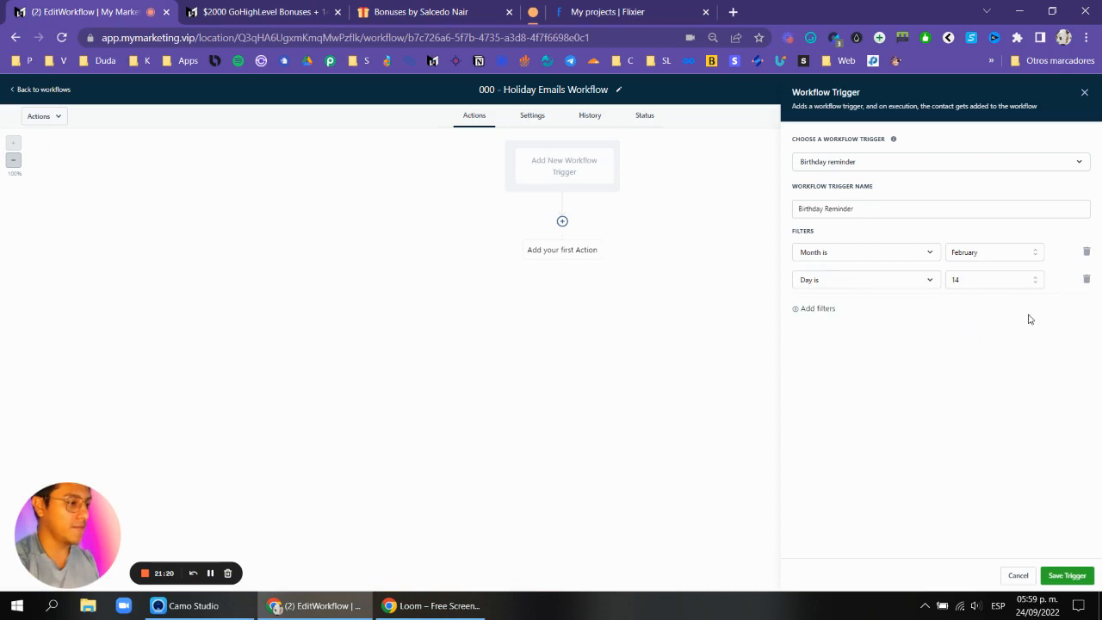
Rename the trigger to "Valentines Day" and save it.
click(876, 211)
key(ctrl+a)
text(V)
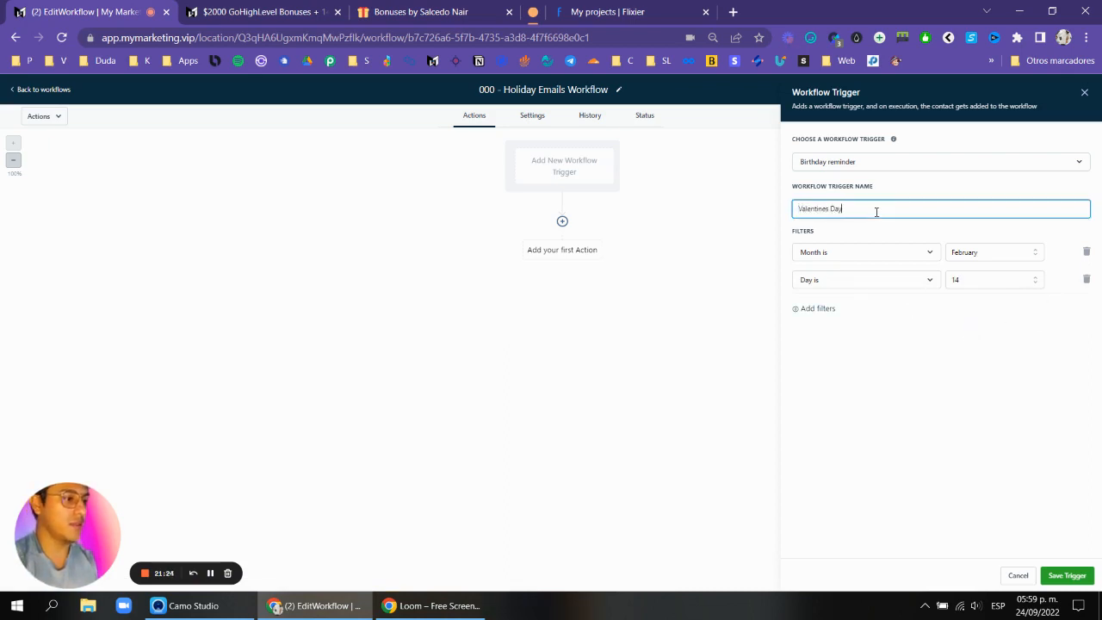
click(1067, 576)
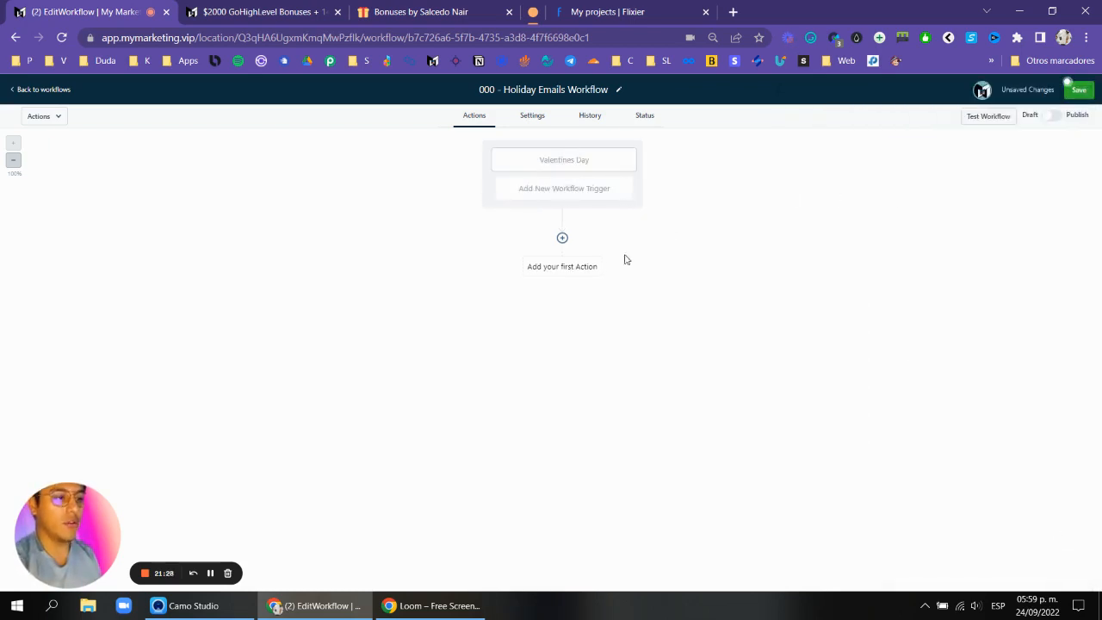
click(562, 240)
text(if)
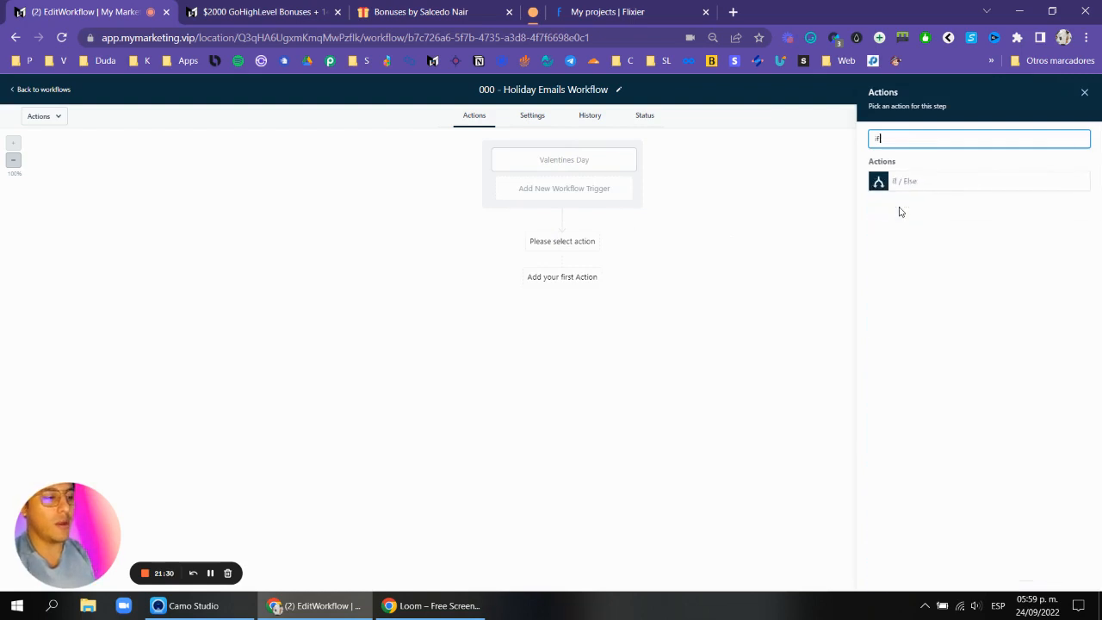
click(900, 189)
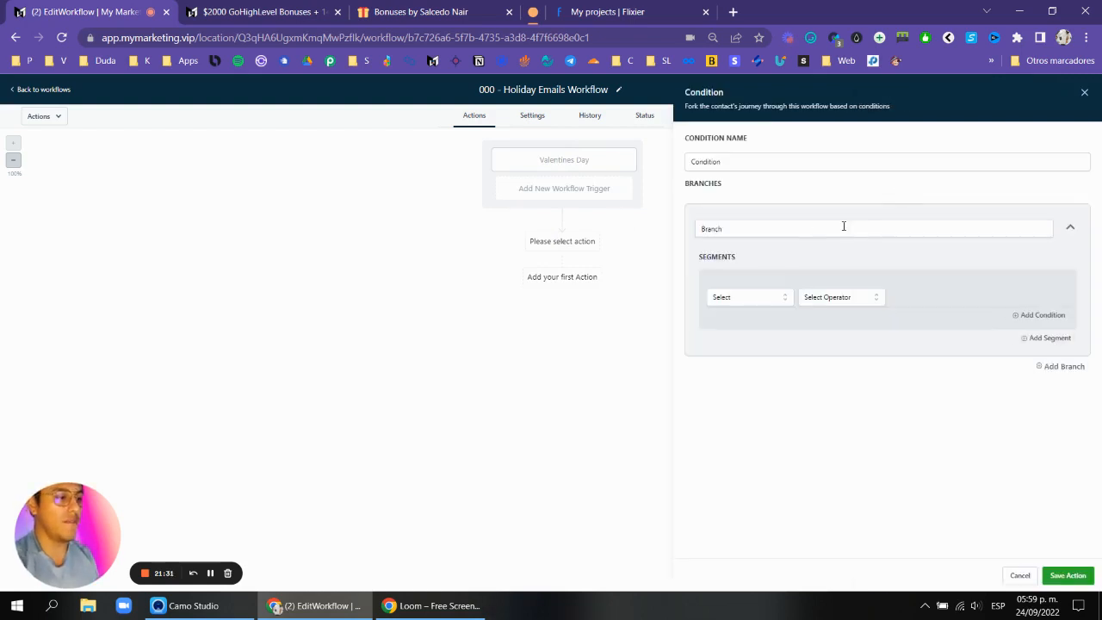
click(1085, 92)
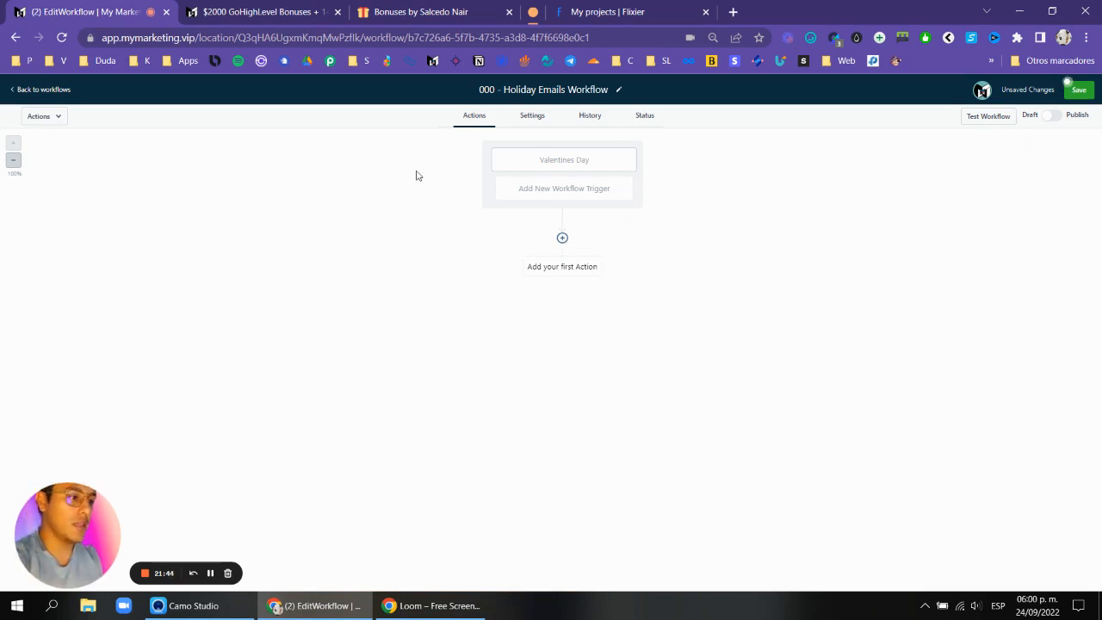
Open the Fathers Day trigger to review its day and month filters, then save the workflow.
click(210, 573)
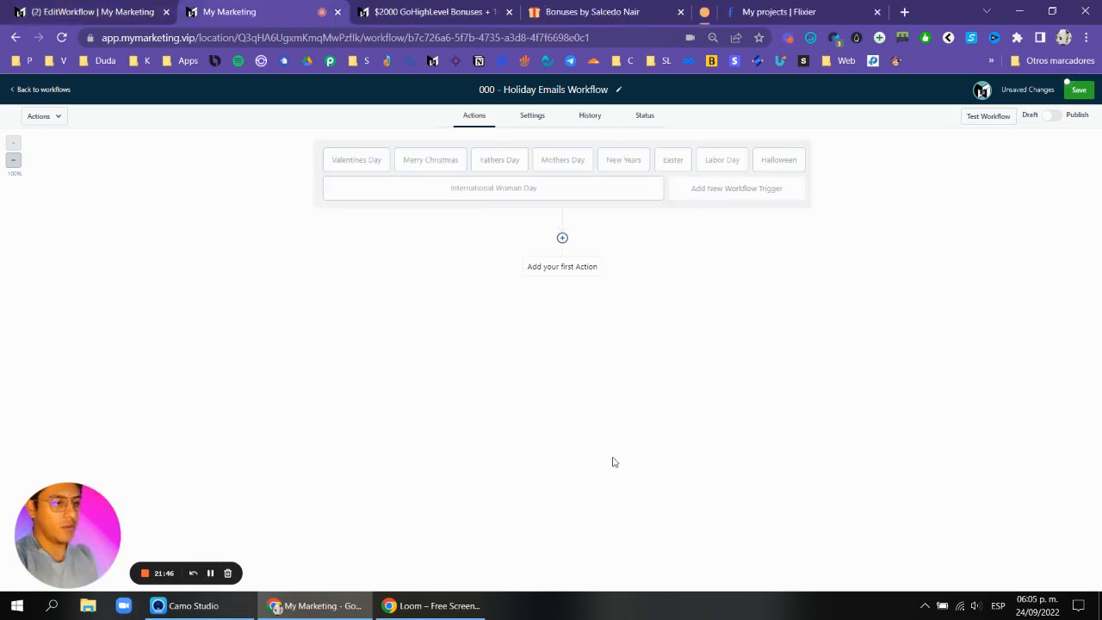
click(381, 181)
click(442, 167)
click(514, 167)
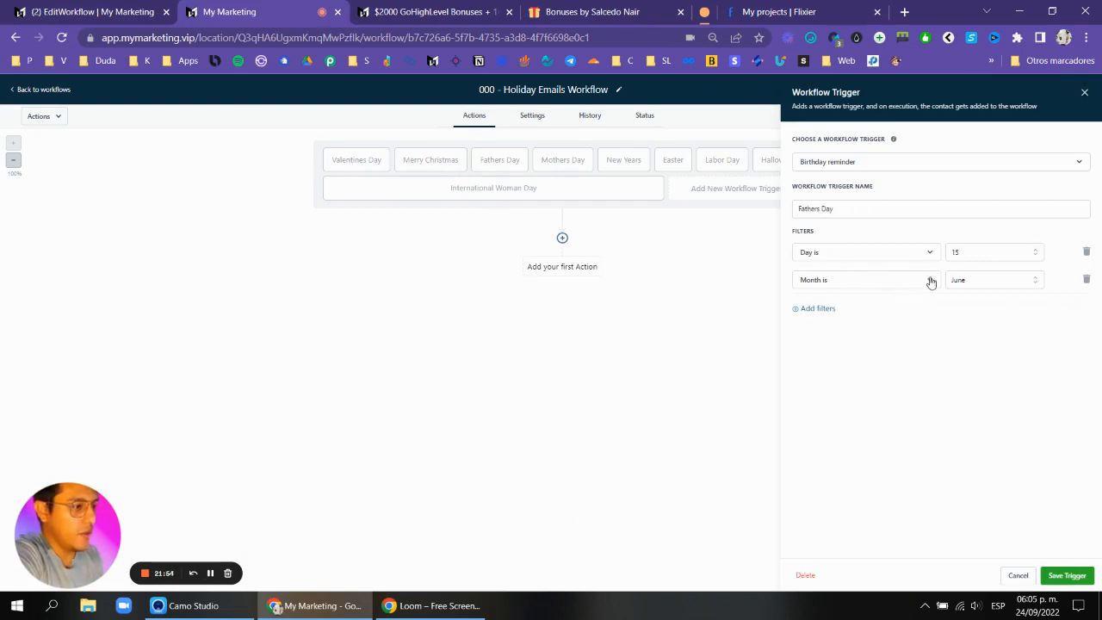
click(1085, 92)
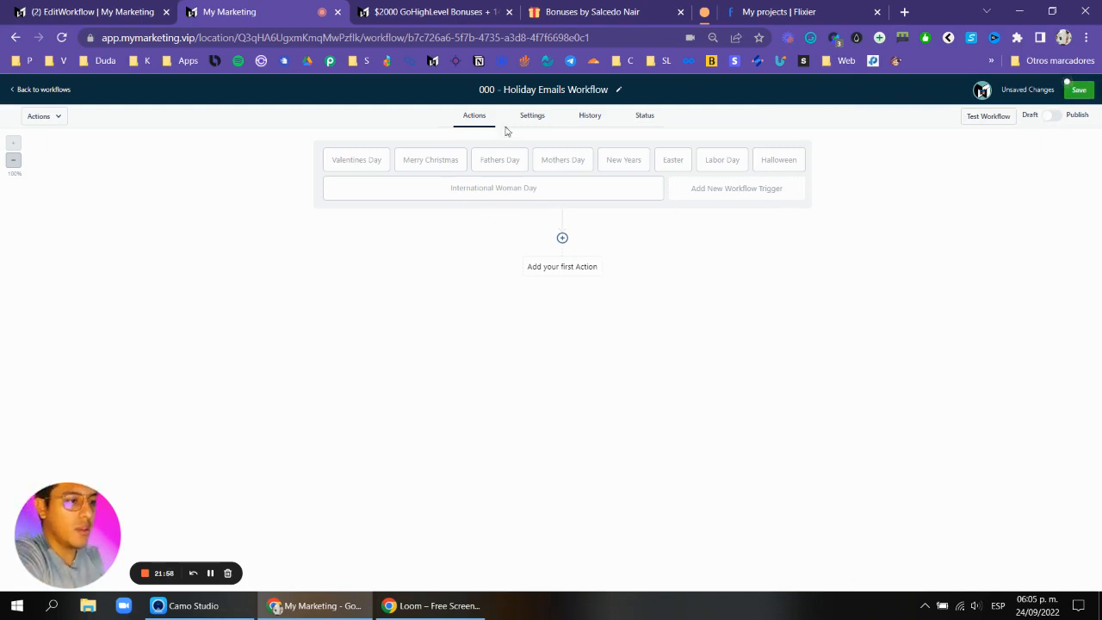
click(1078, 91)
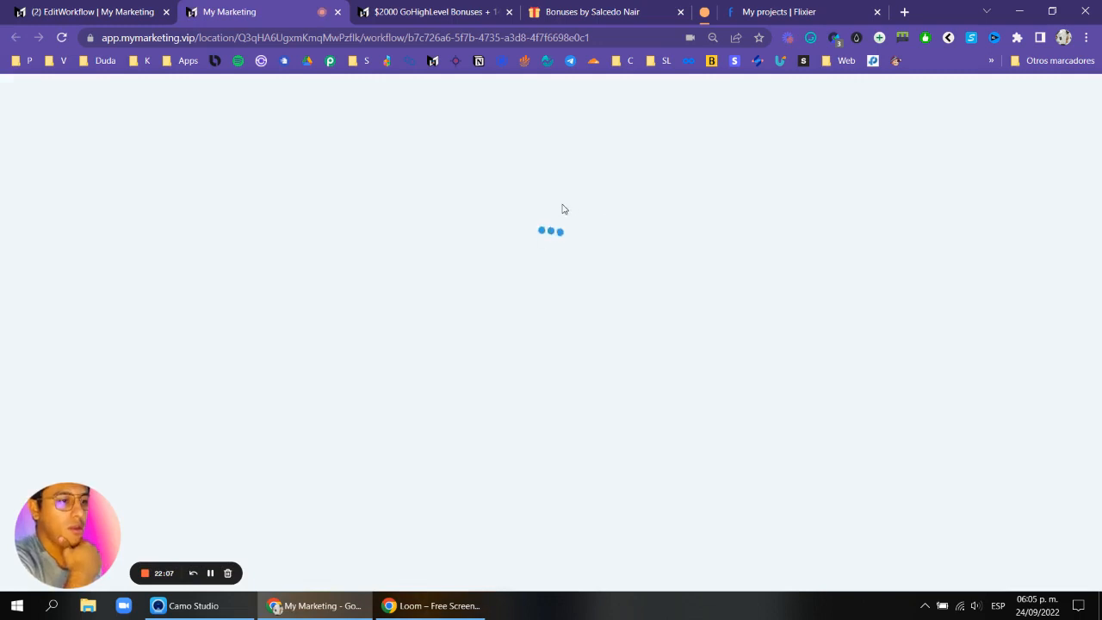
Add an If/Else condition action whose first branch checks that the workflow trigger is Easter, and save it.
click(562, 237)
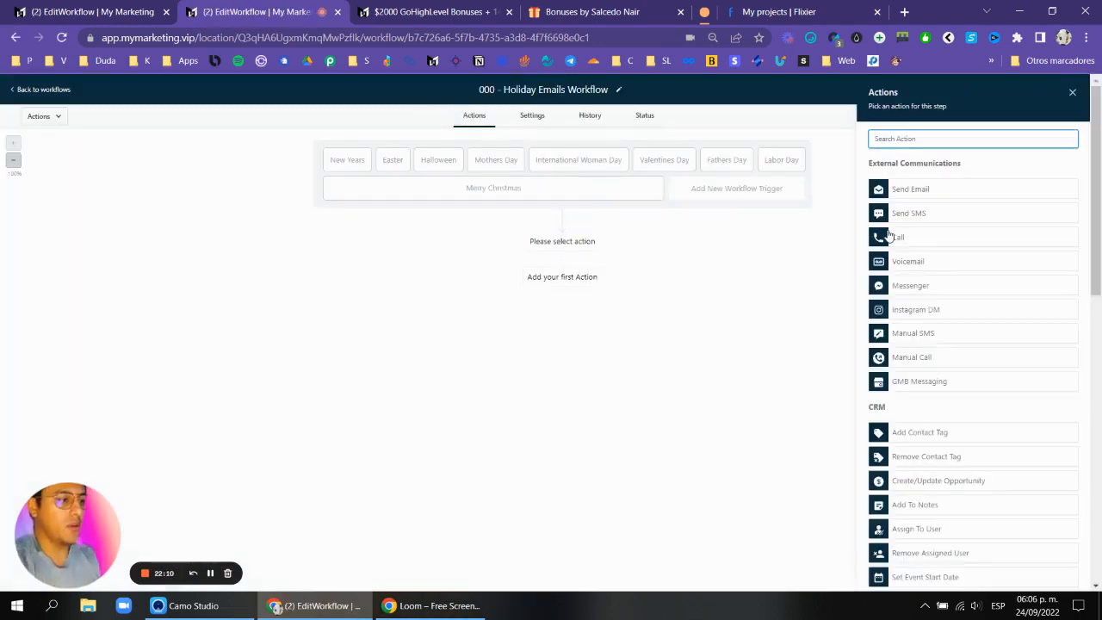
text(if)
click(903, 208)
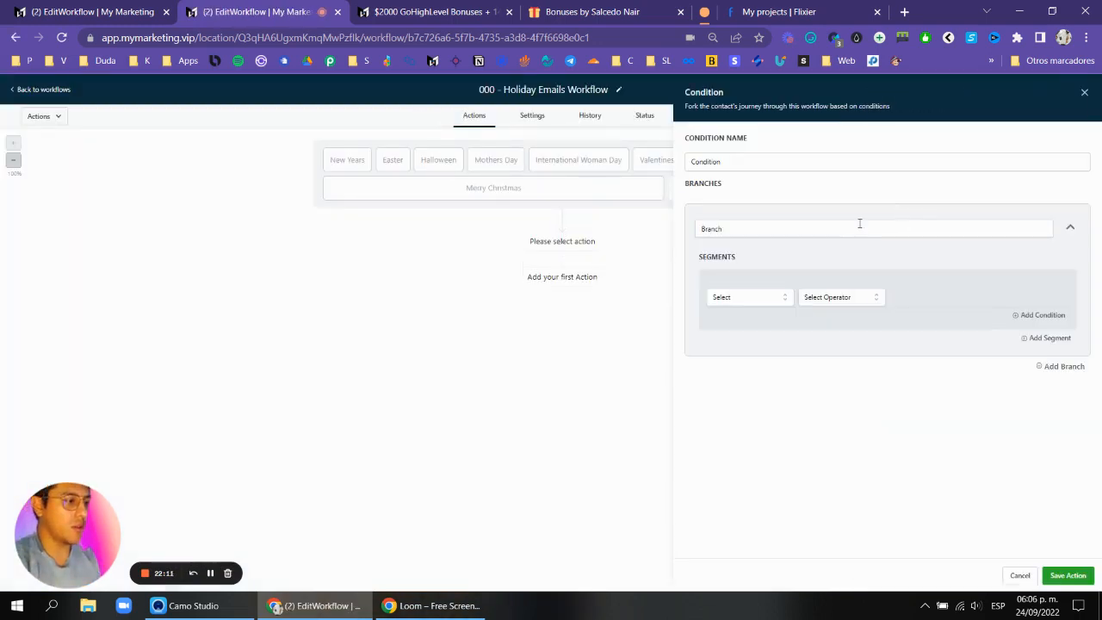
click(767, 233)
click(749, 296)
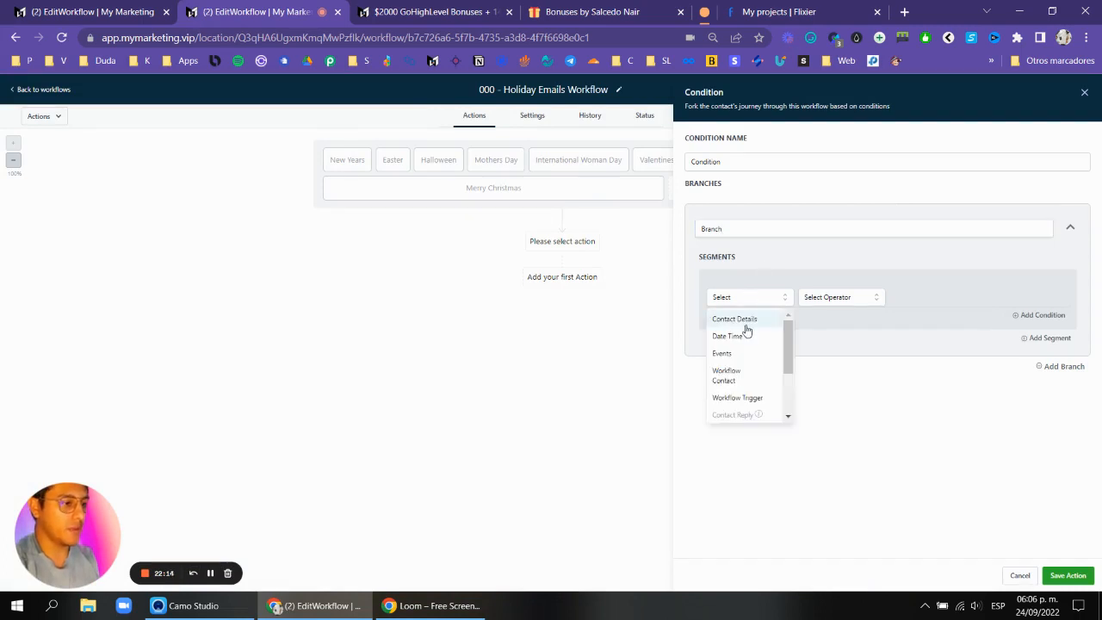
click(738, 398)
click(839, 299)
click(879, 318)
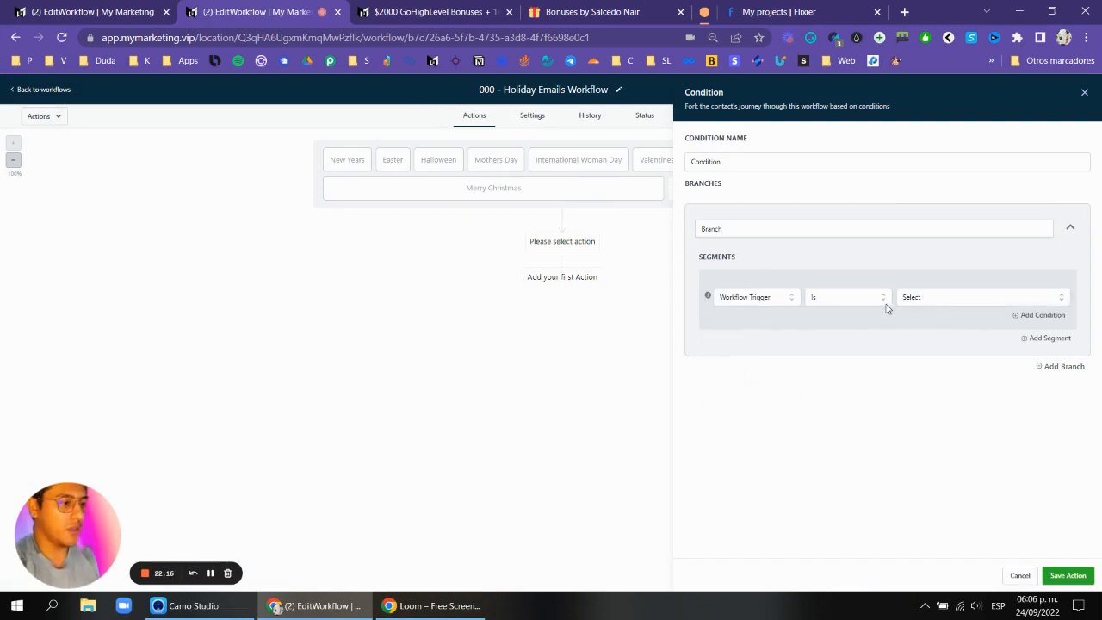
click(944, 298)
click(935, 344)
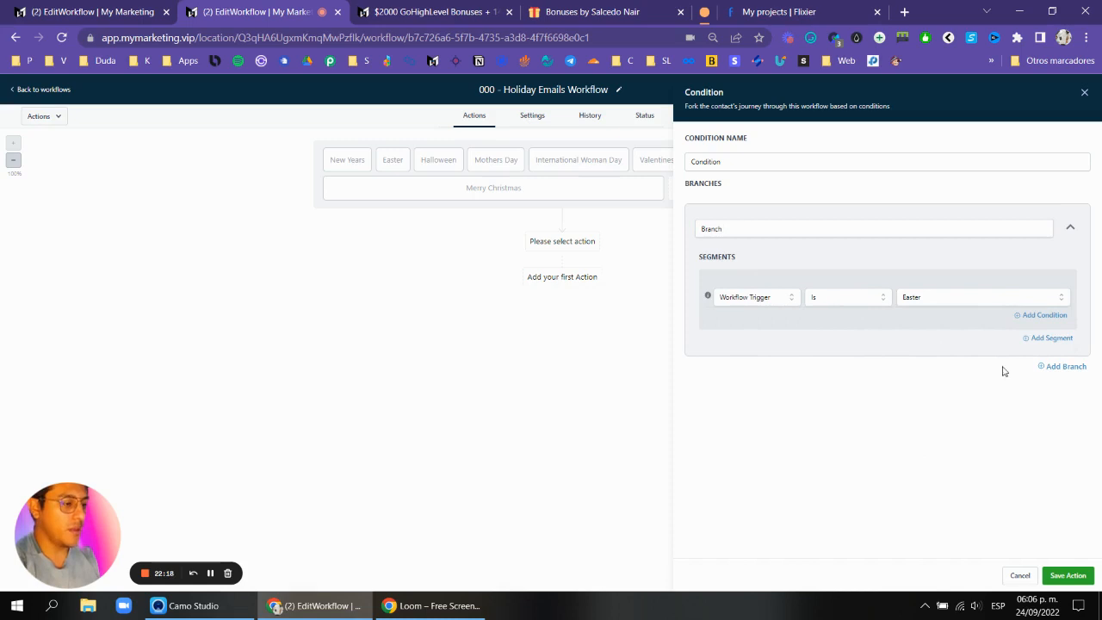
click(1068, 575)
click(564, 274)
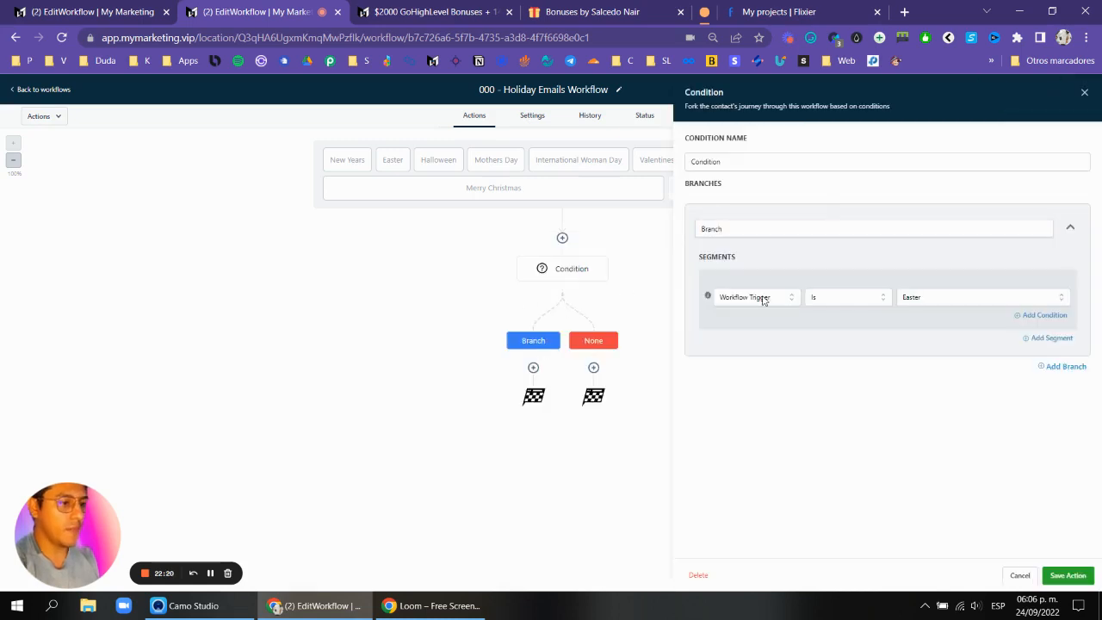
Add a second branch to the condition checking that the workflow trigger is Fathers Day.
click(1061, 367)
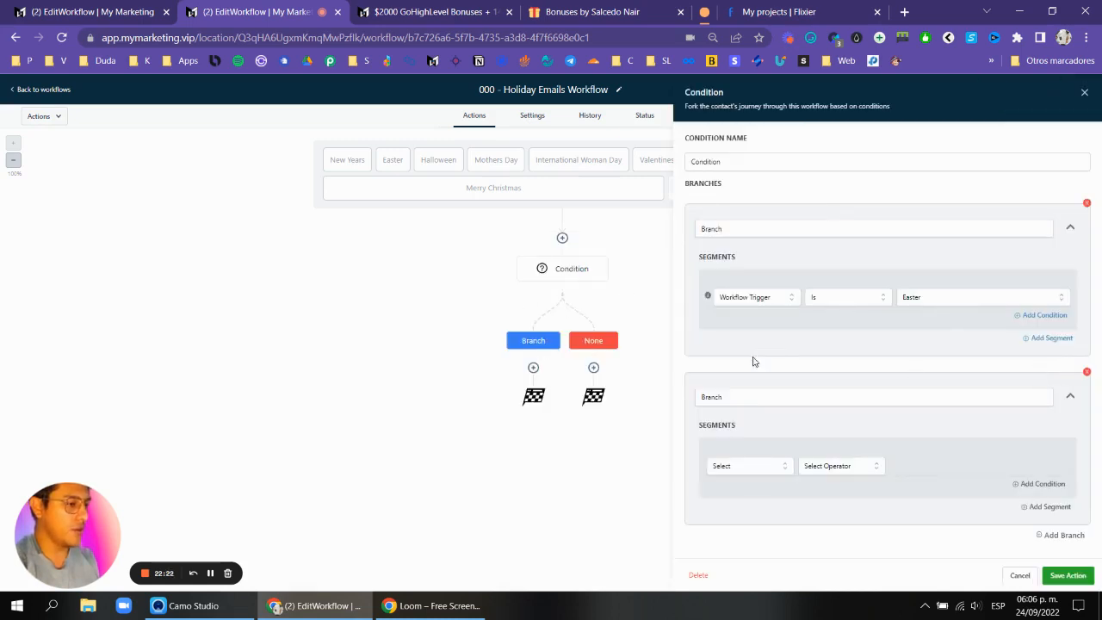
click(763, 472)
scroll(746, 496, down, 3)
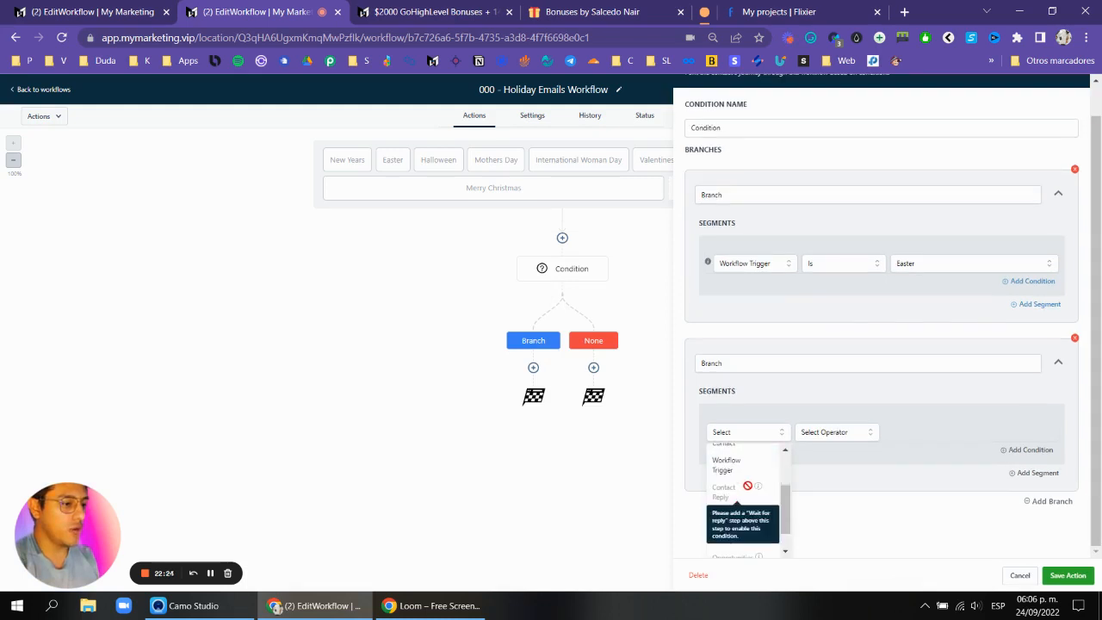
click(746, 480)
click(828, 469)
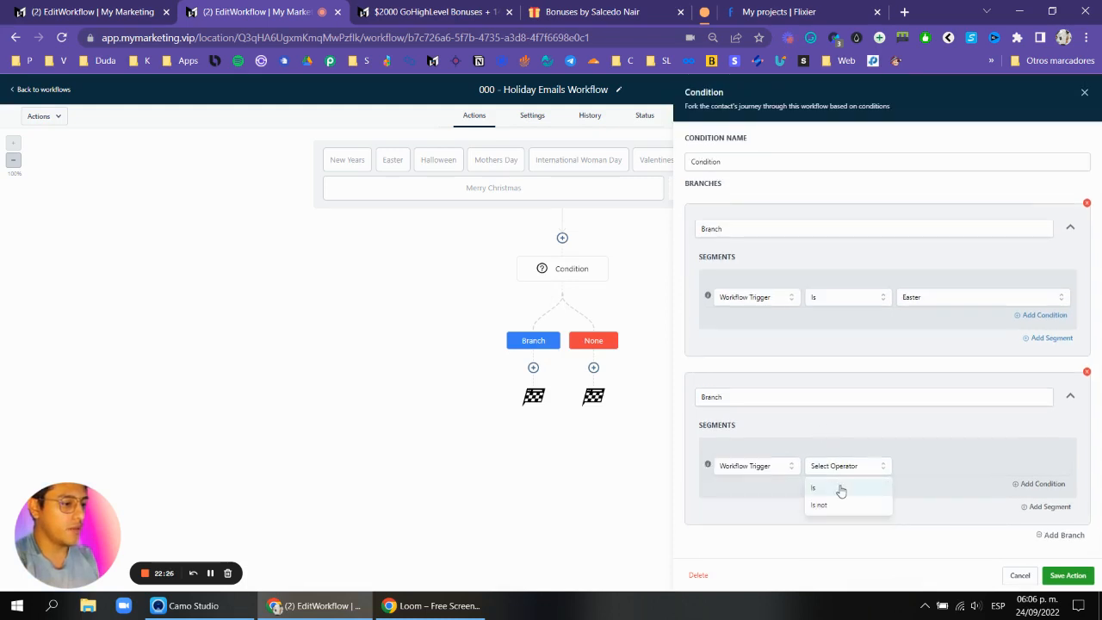
click(842, 488)
click(961, 469)
click(930, 528)
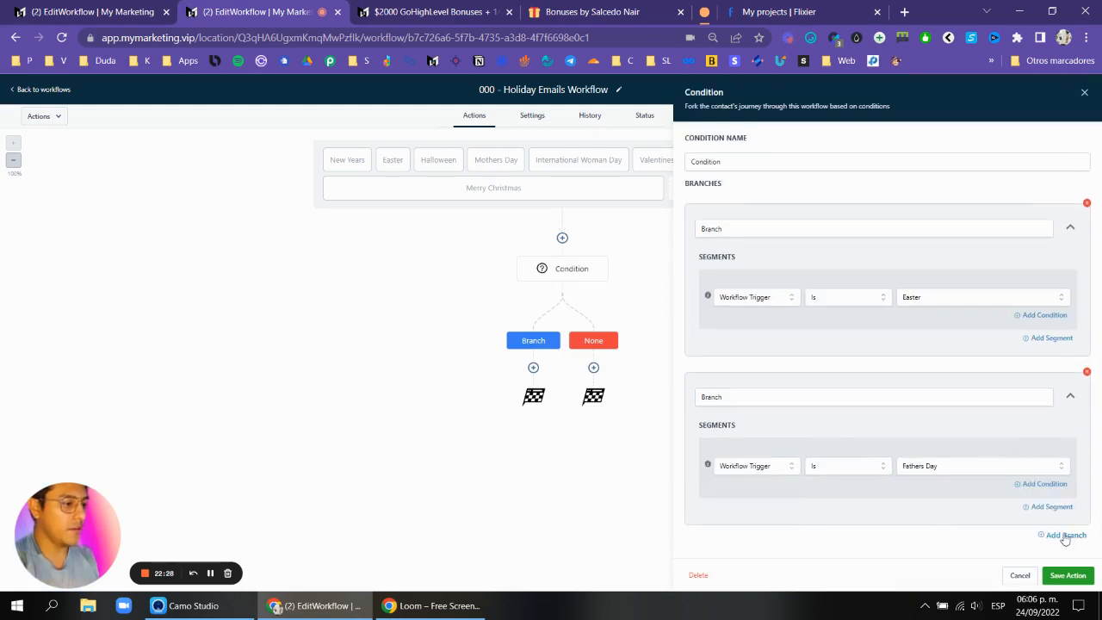
Add a third branch to the condition based on the workflow trigger being a specific holiday.
scroll(818, 469, down, 2)
click(724, 470)
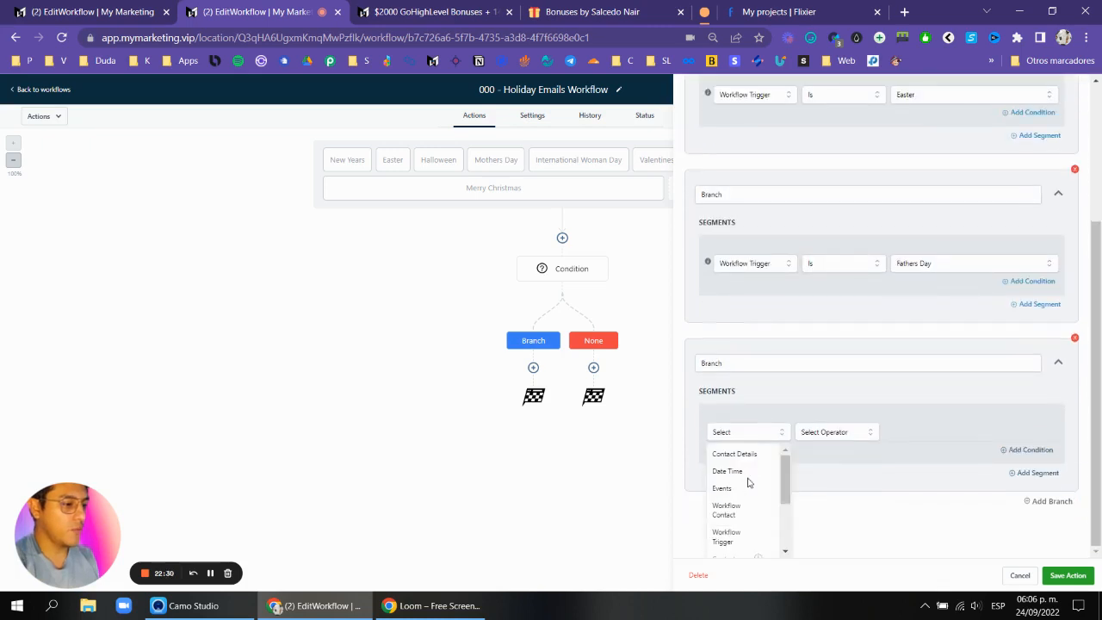
click(736, 539)
click(832, 465)
click(829, 488)
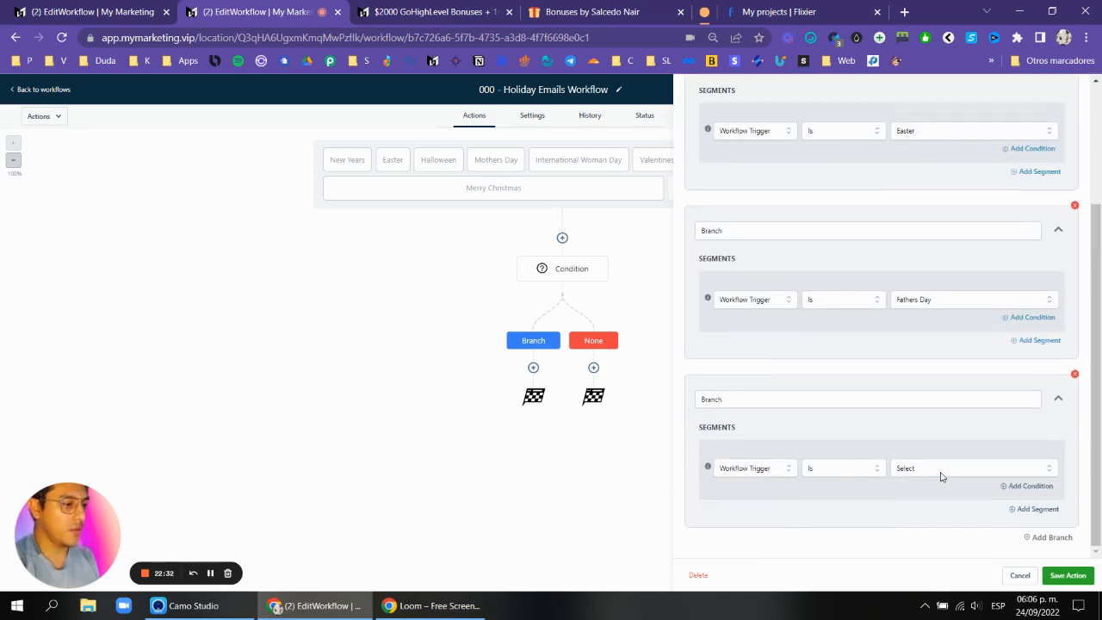
click(972, 472)
click(923, 488)
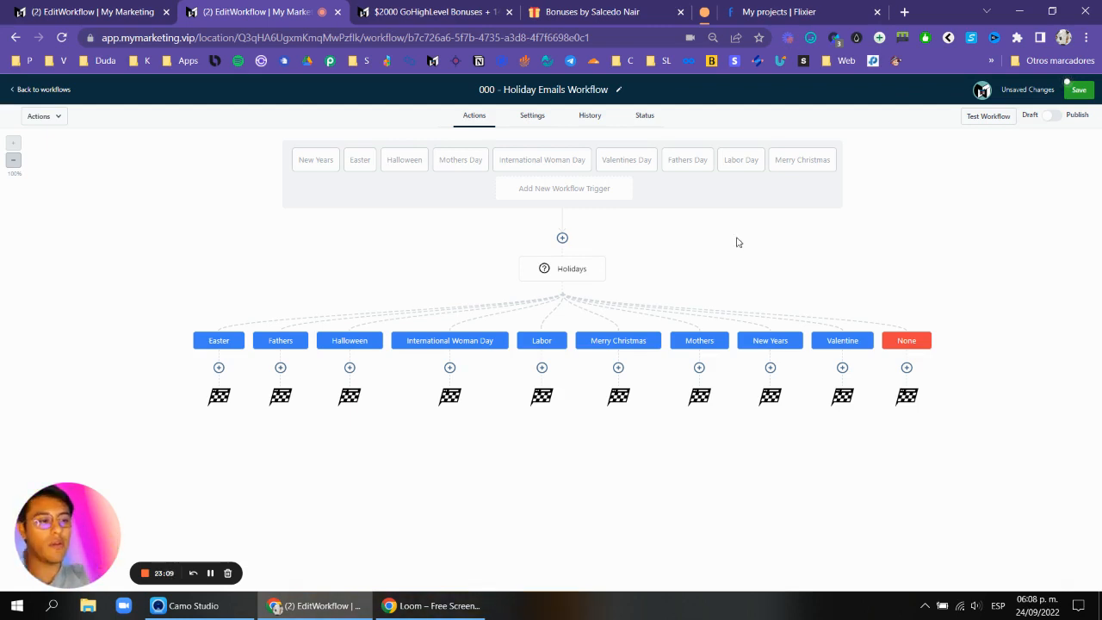
Add an SMS action under the Easter branch offering the Easter deal and asking the contact to reply "YES".
click(219, 368)
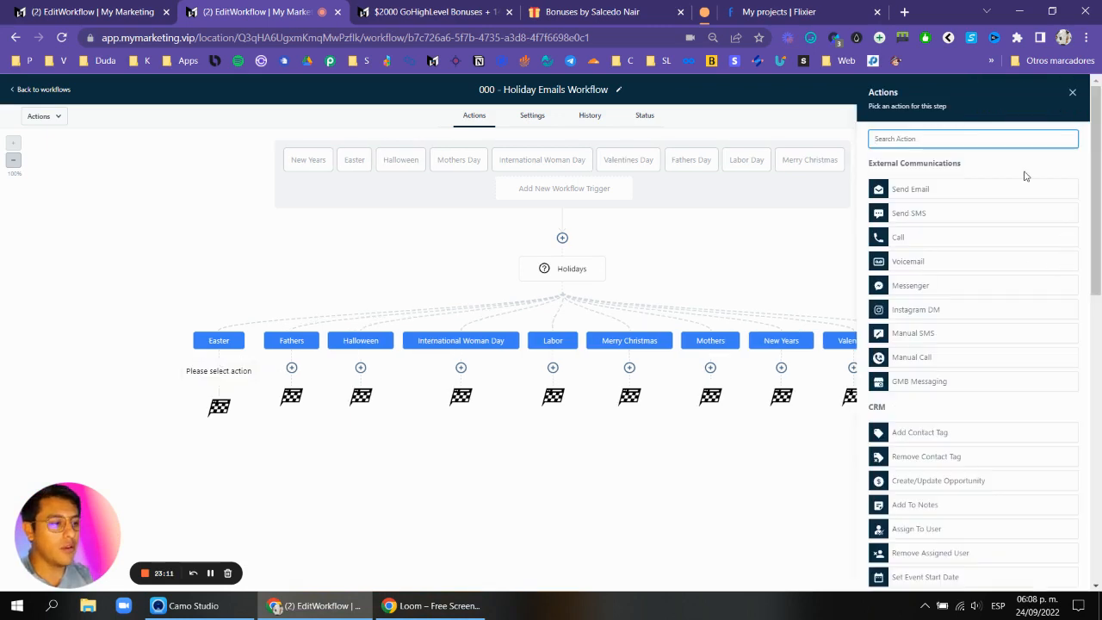
text(sms)
click(992, 184)
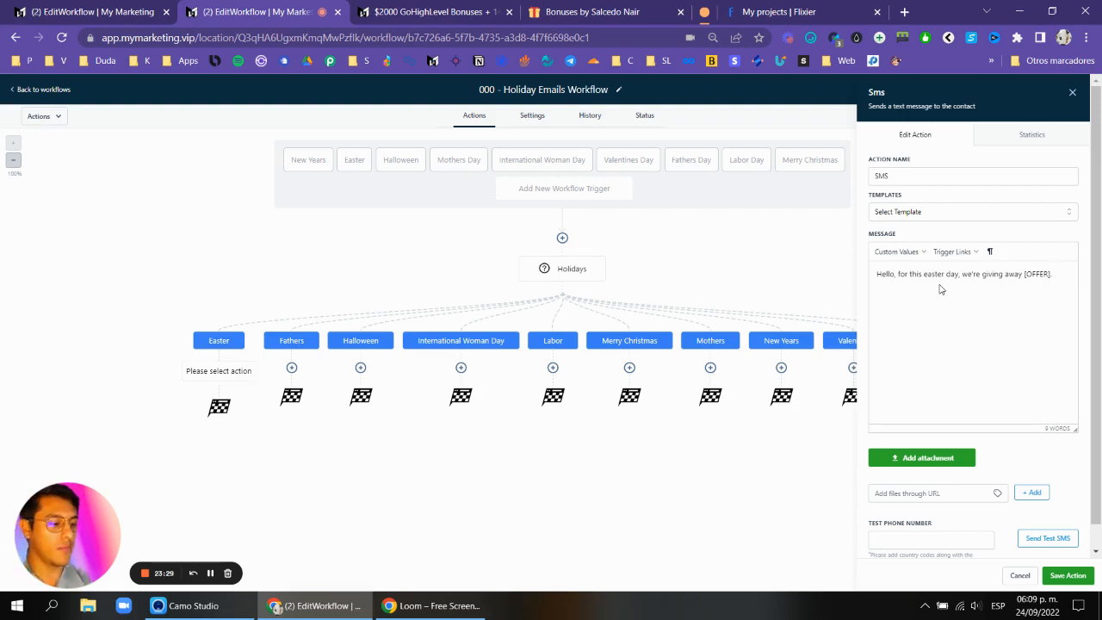
text(Would you like to take it? Just reply "YES)
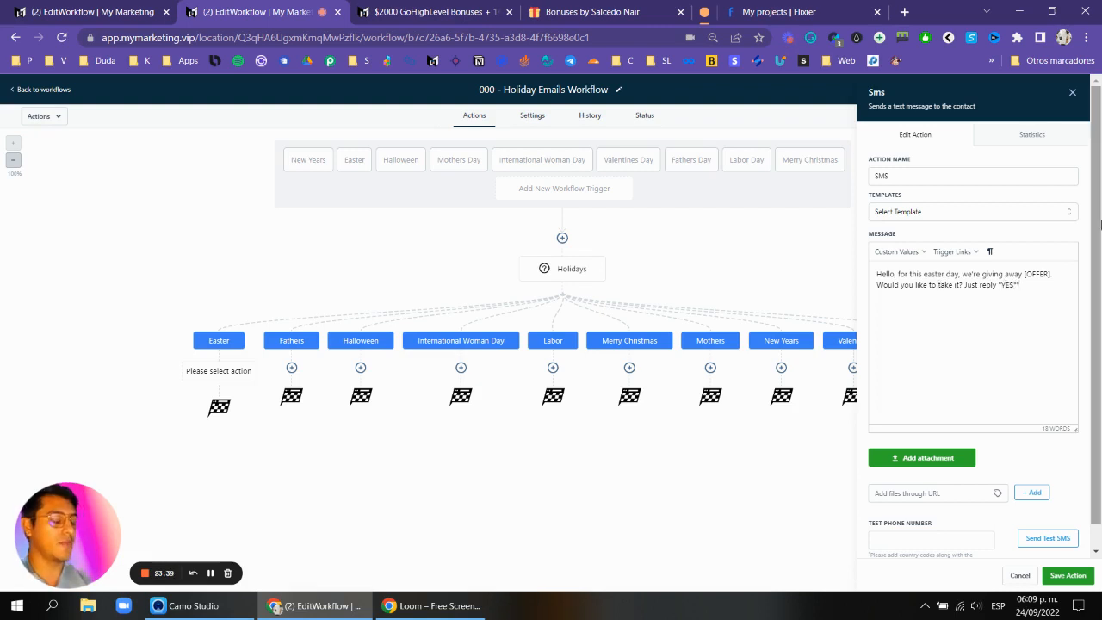
click(1068, 575)
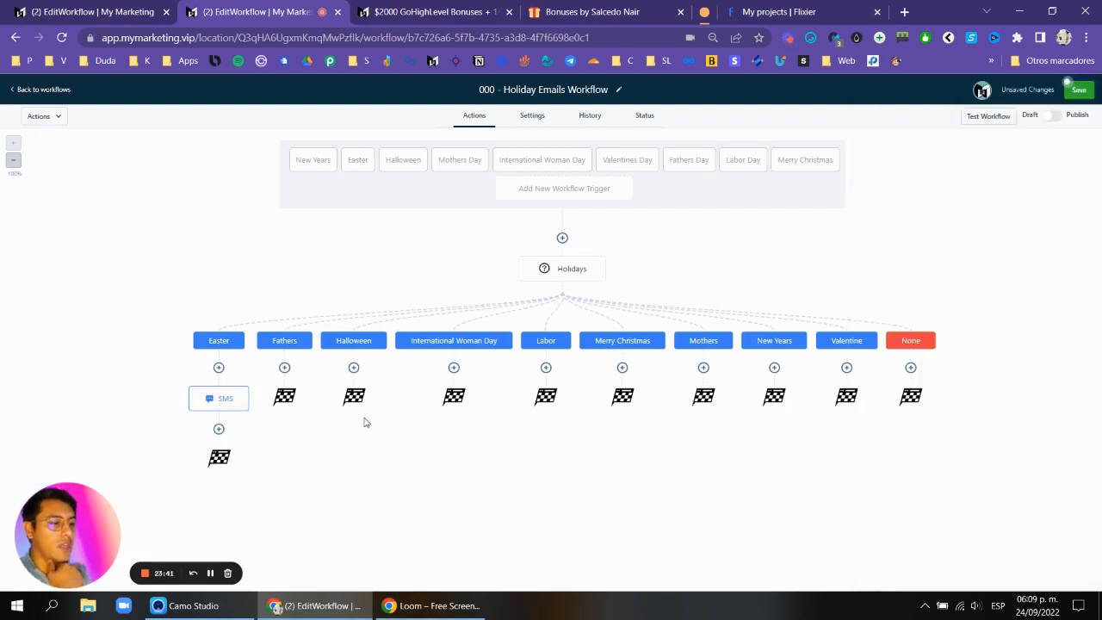
Try to add a Wait action below the SMS that waits for the contact's reply to the SMS.
click(217, 429)
text(wai)
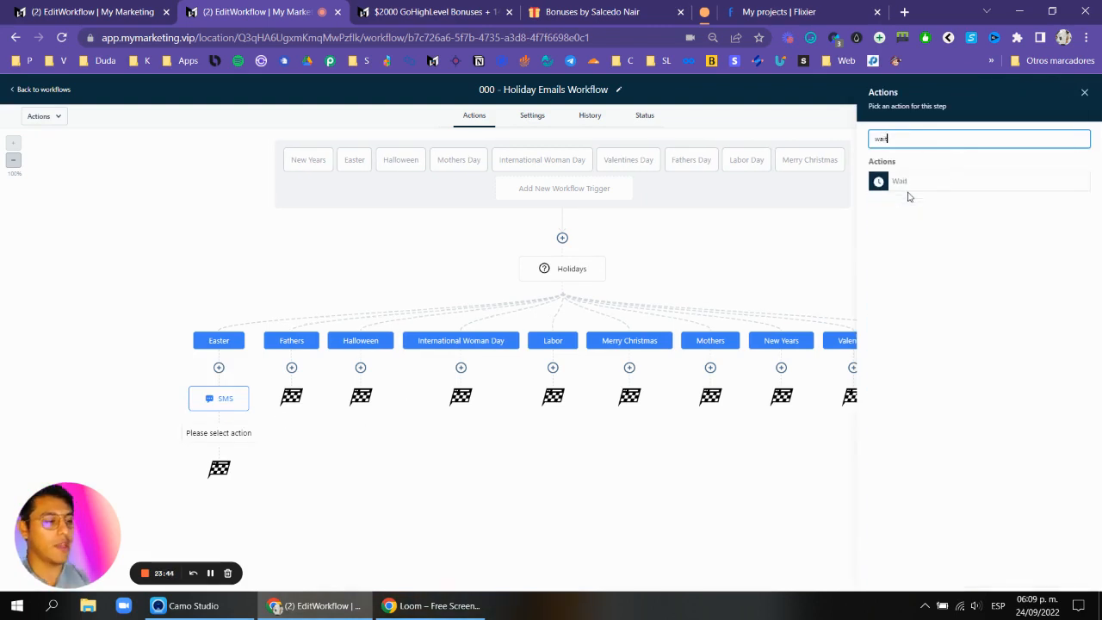
click(904, 183)
click(754, 207)
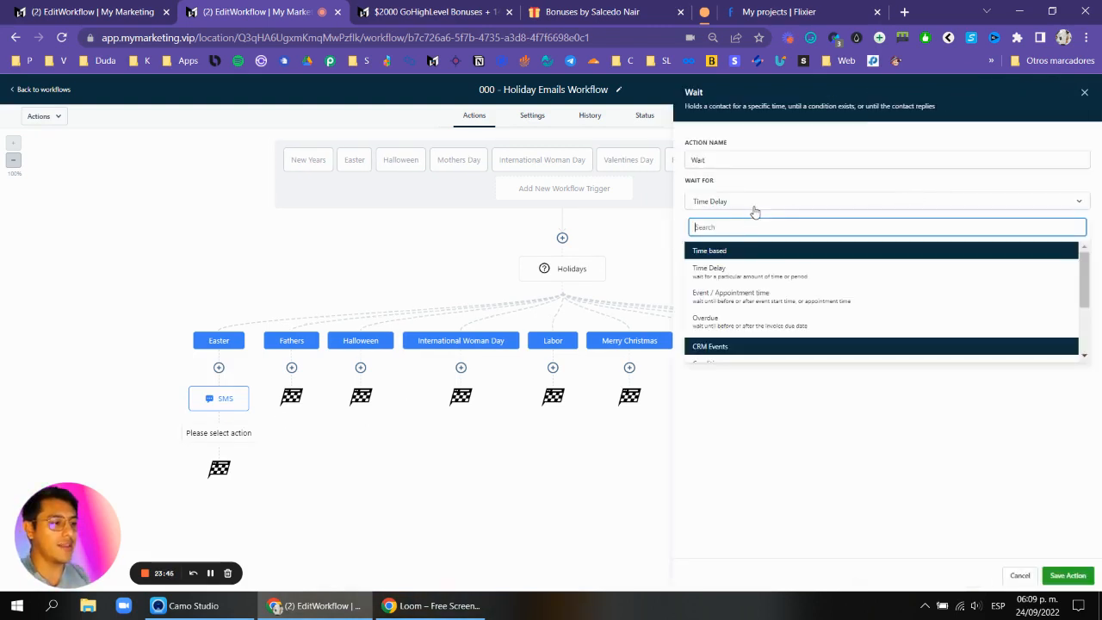
text(reply)
click(747, 268)
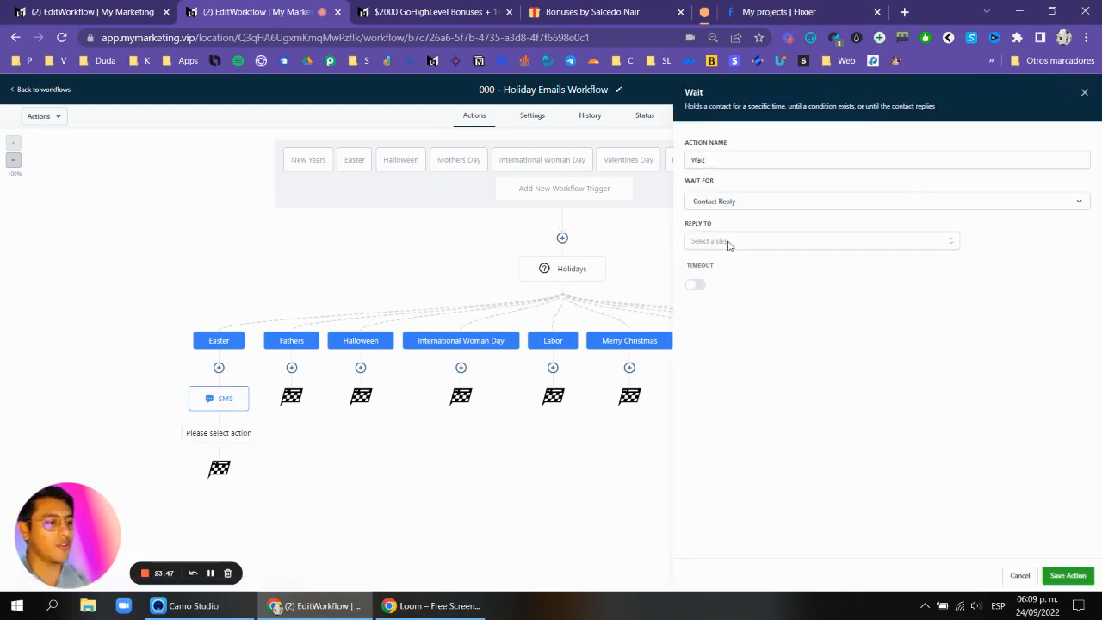
click(730, 243)
click(707, 298)
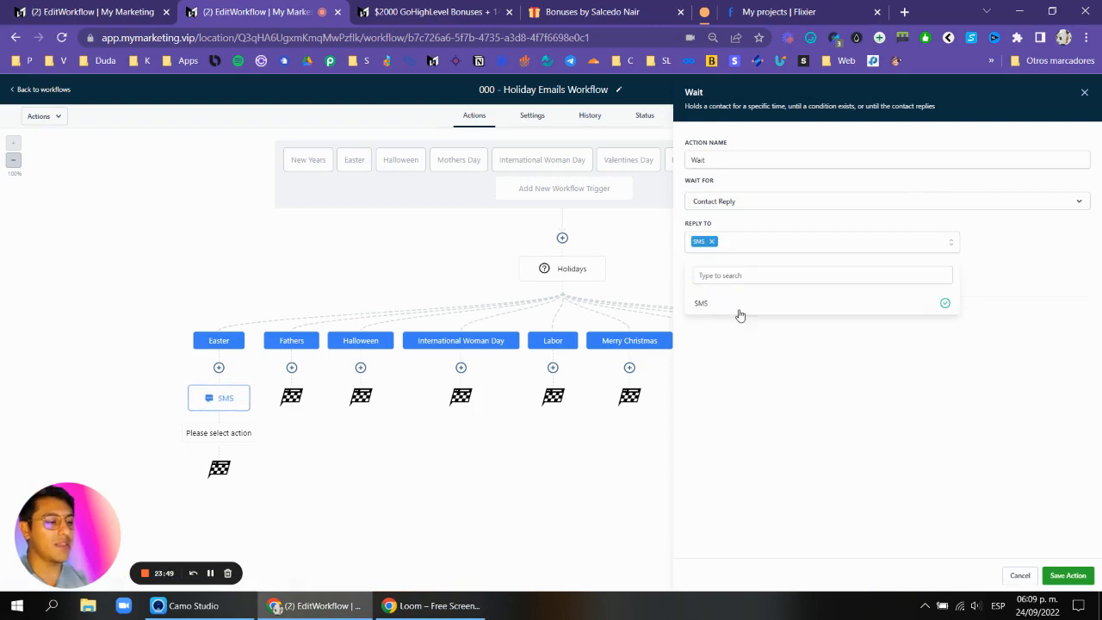
click(762, 332)
click(797, 204)
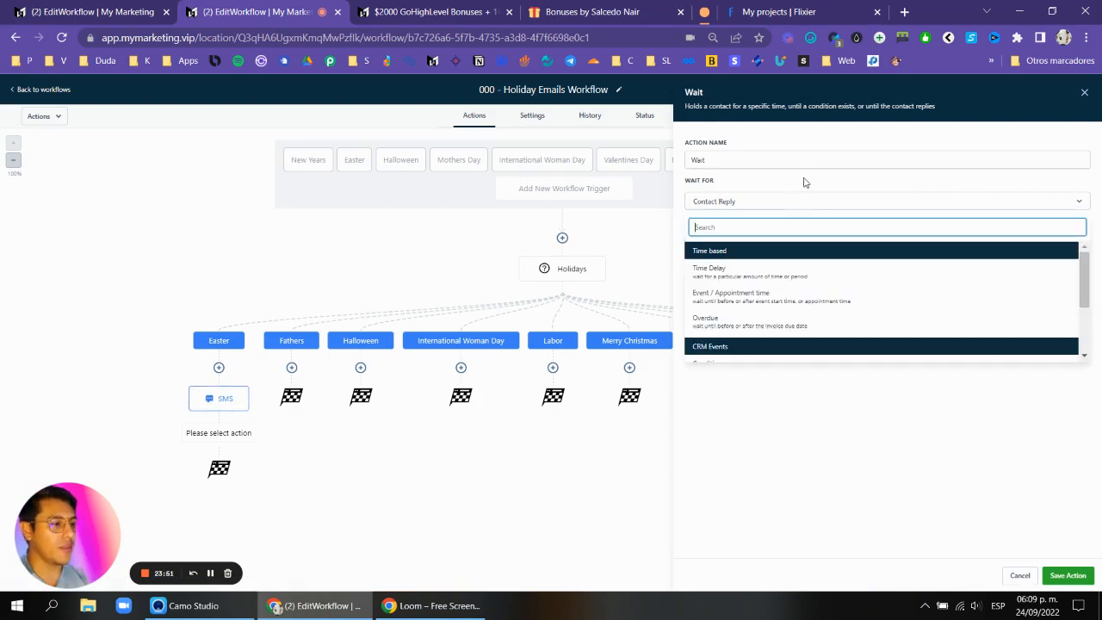
click(1067, 440)
click(1061, 573)
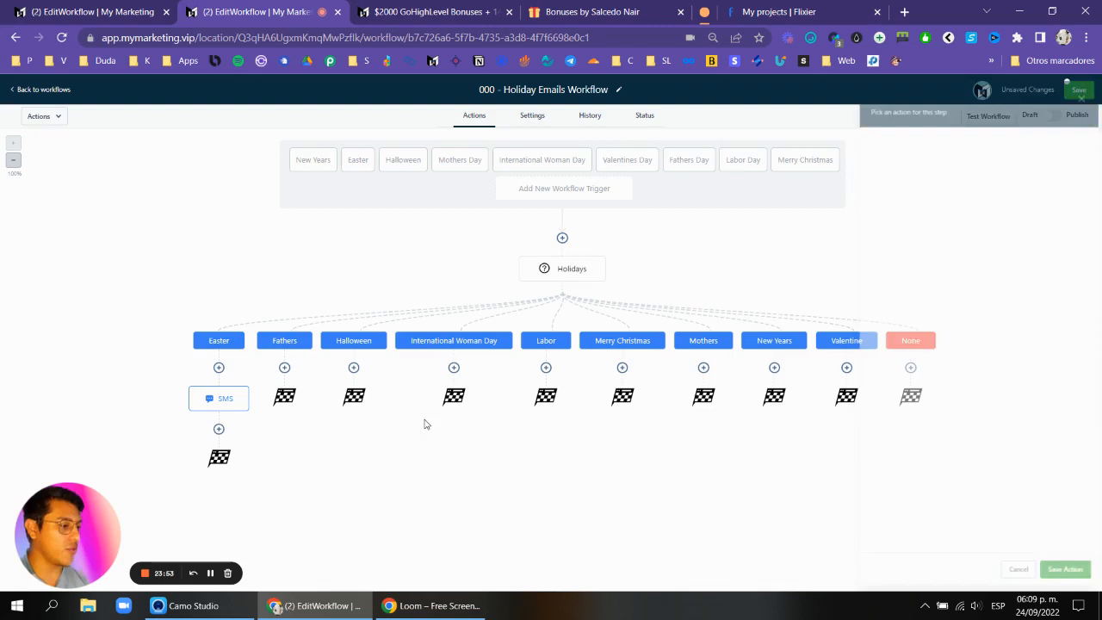
click(221, 430)
text(if)
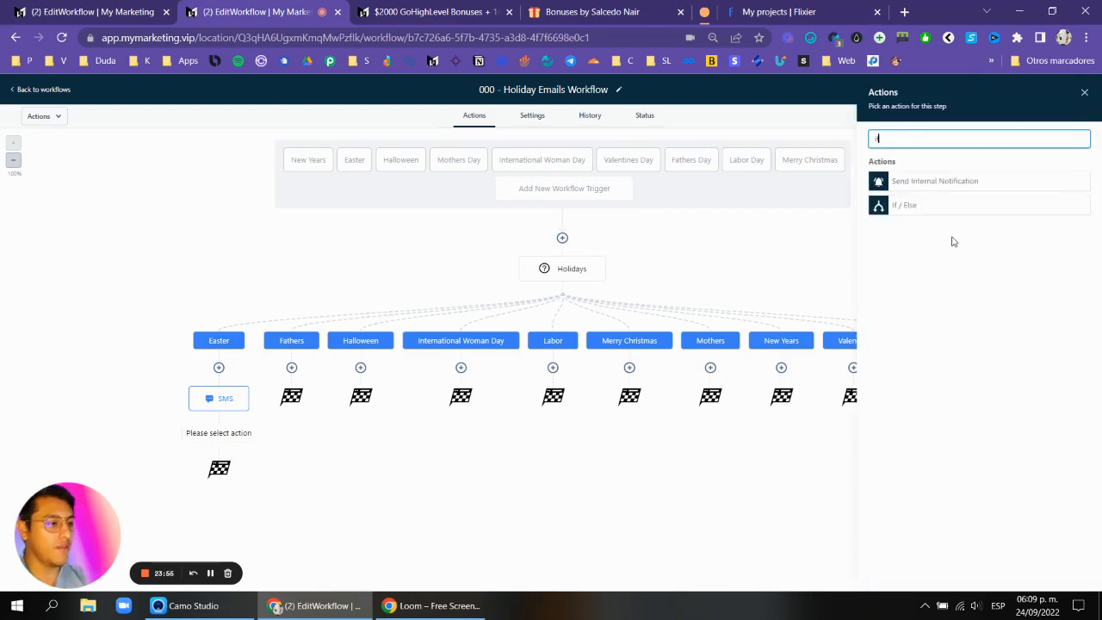
click(948, 207)
click(751, 294)
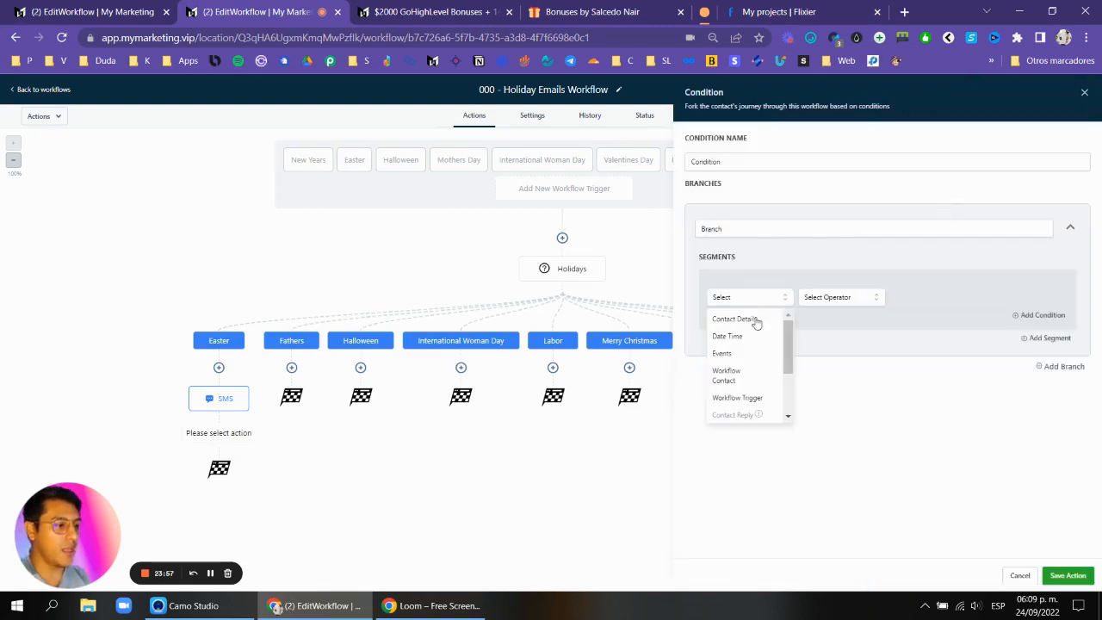
scroll(744, 371, down, 2)
scroll(741, 362, up, 2)
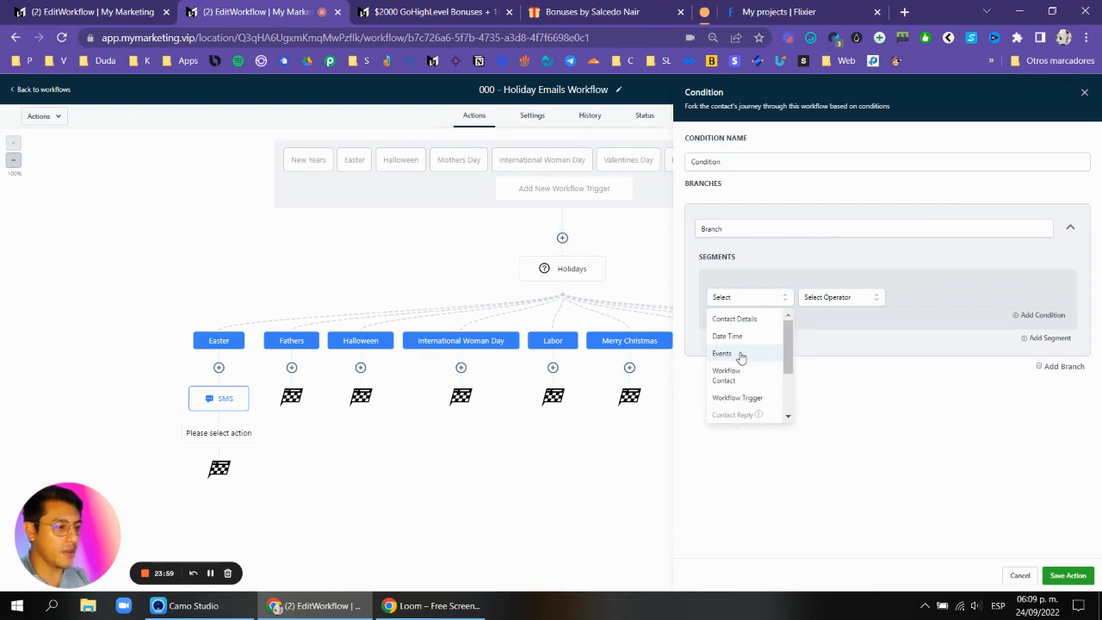
click(738, 357)
click(839, 301)
click(755, 303)
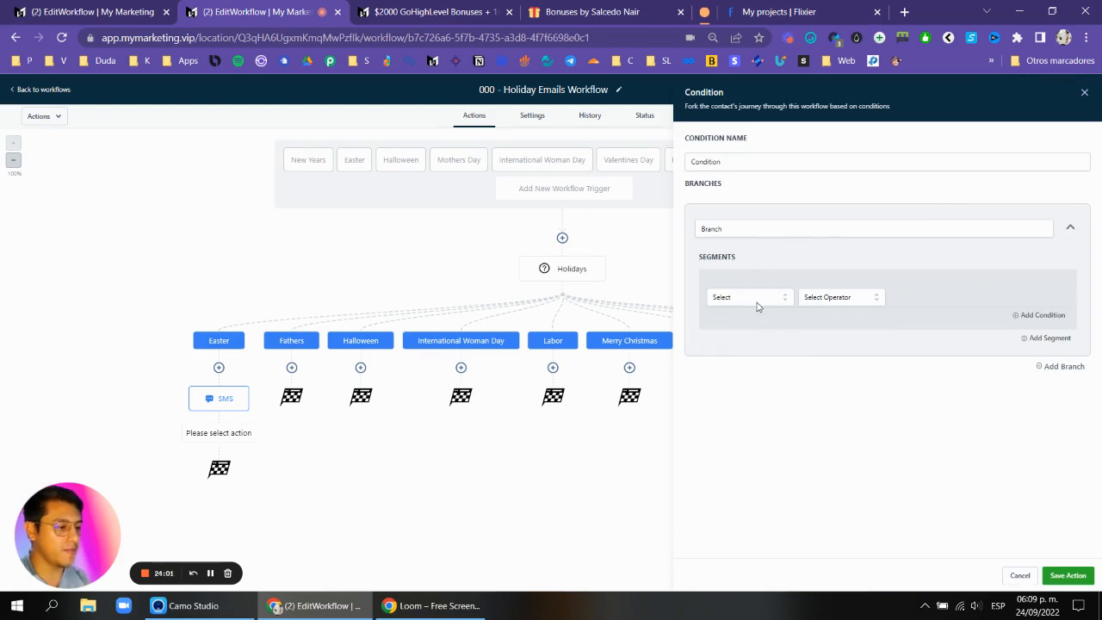
click(755, 258)
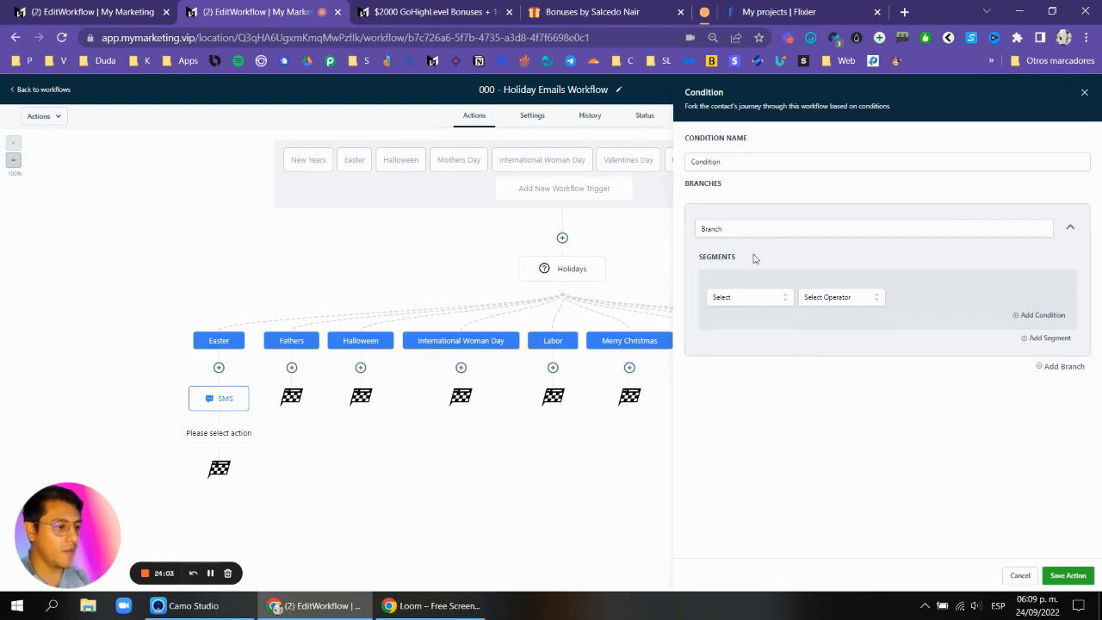
click(1085, 92)
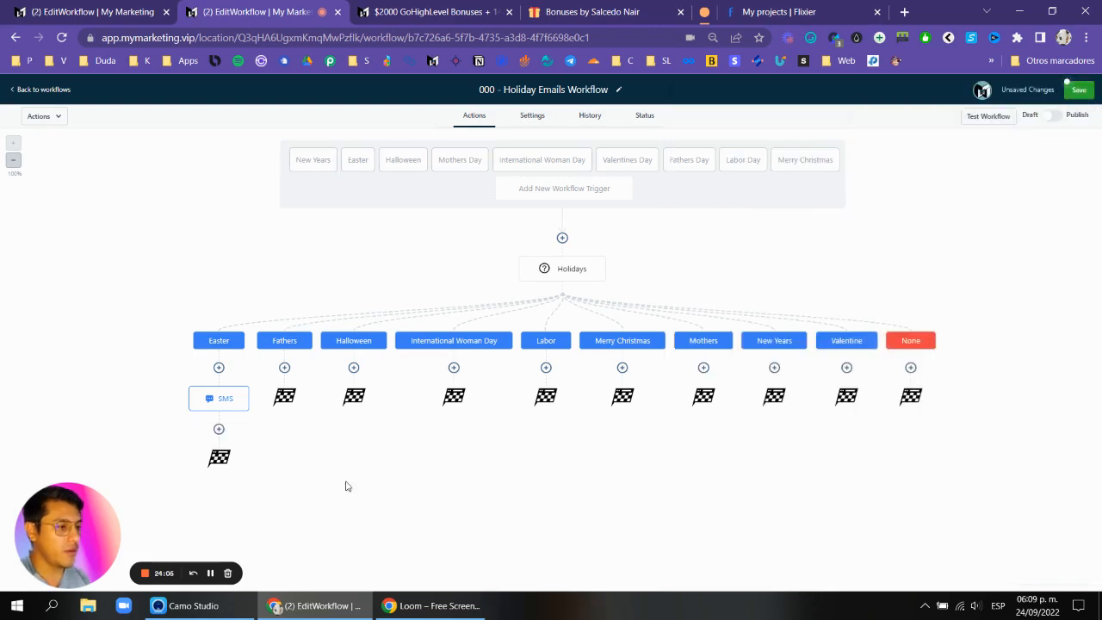
Add a Wait action below the Easter SMS that waits for a Contact Reply to the SMS.
click(224, 433)
text(wa)
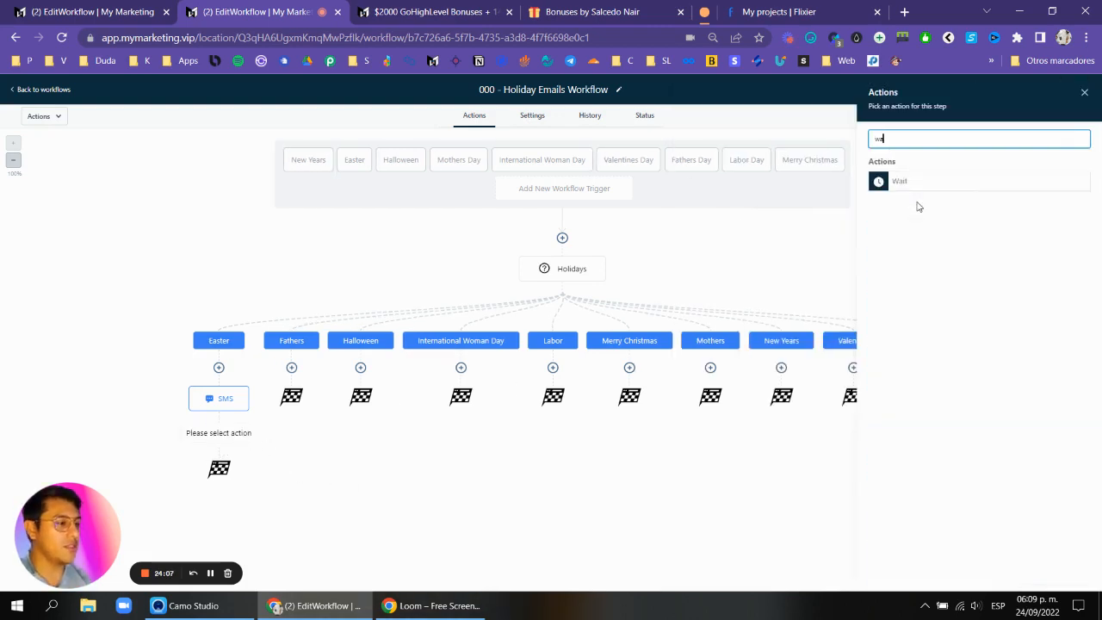
click(924, 188)
click(745, 200)
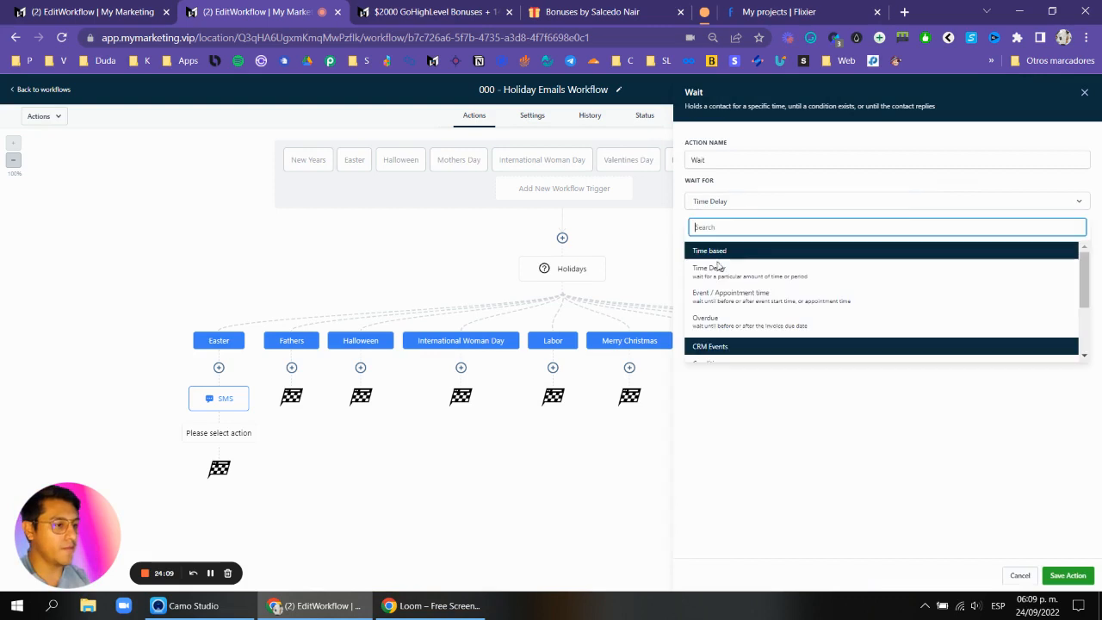
scroll(730, 315, down, 2)
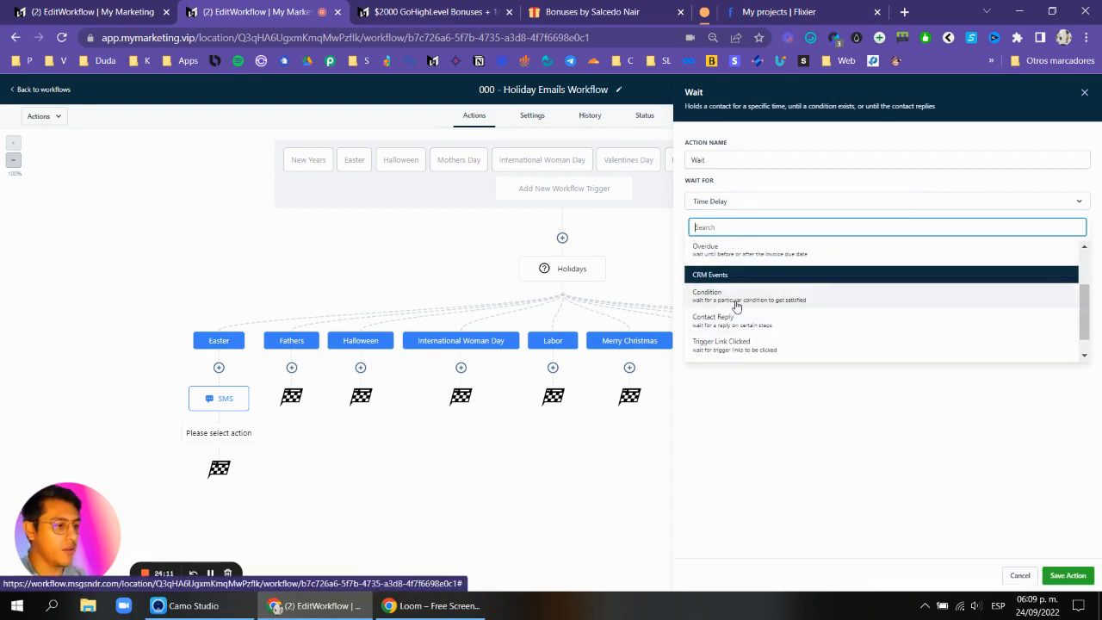
click(732, 295)
click(748, 295)
click(750, 314)
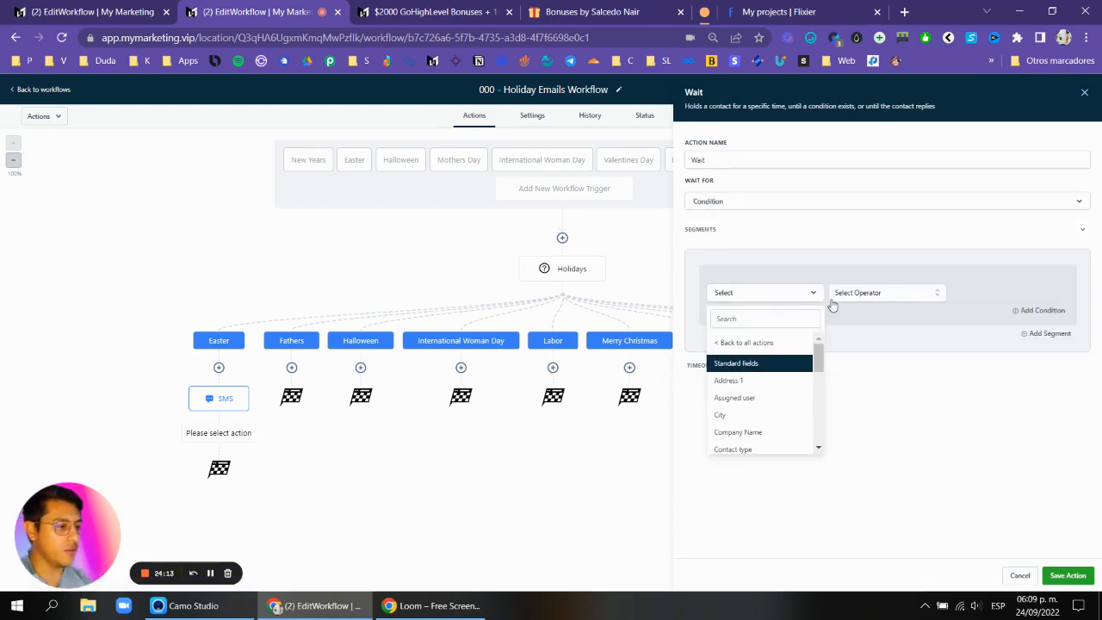
click(753, 205)
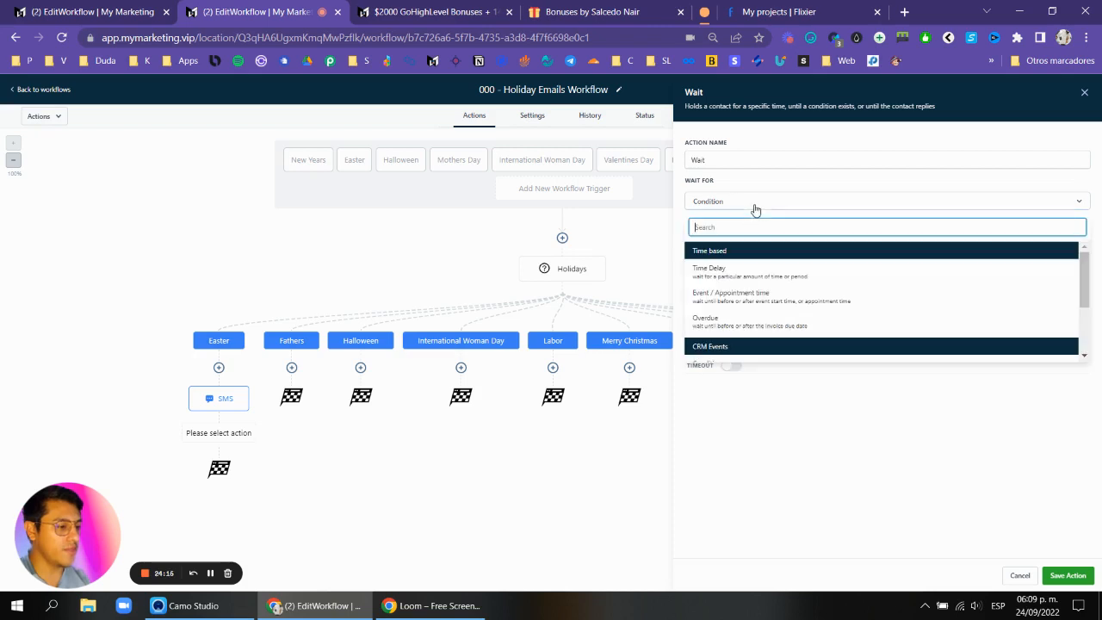
text(cont)
click(749, 268)
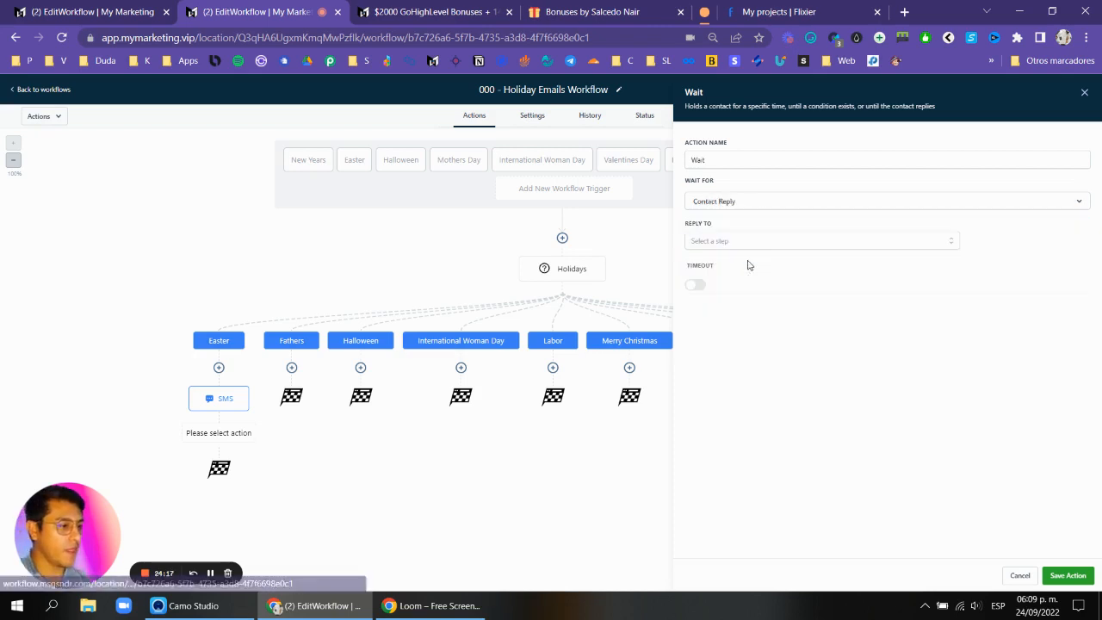
click(722, 242)
click(705, 300)
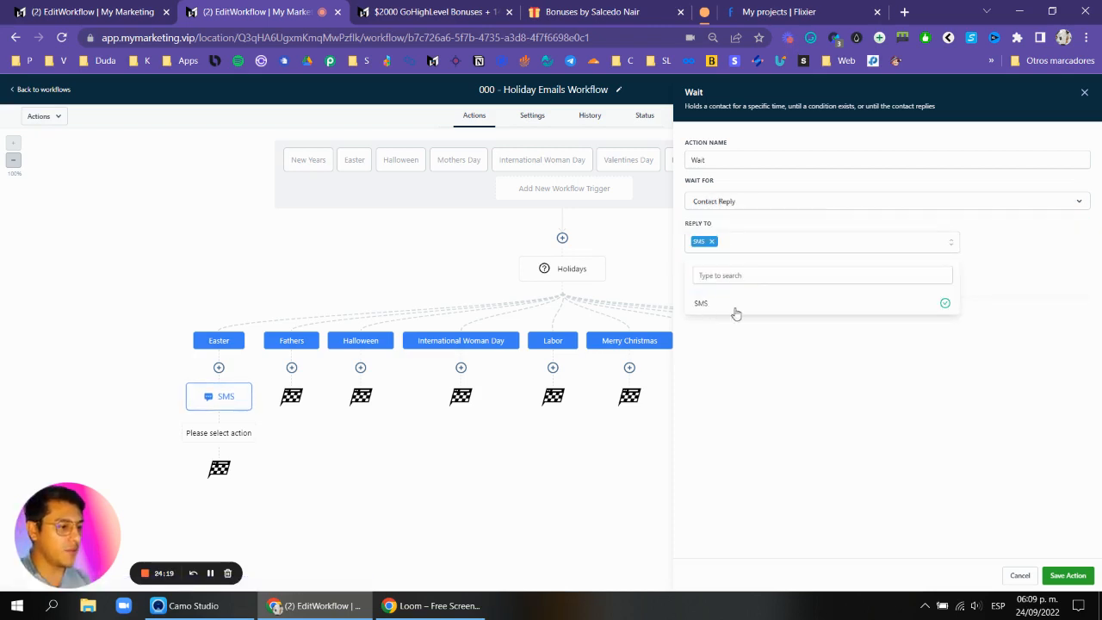
click(1022, 443)
click(1084, 584)
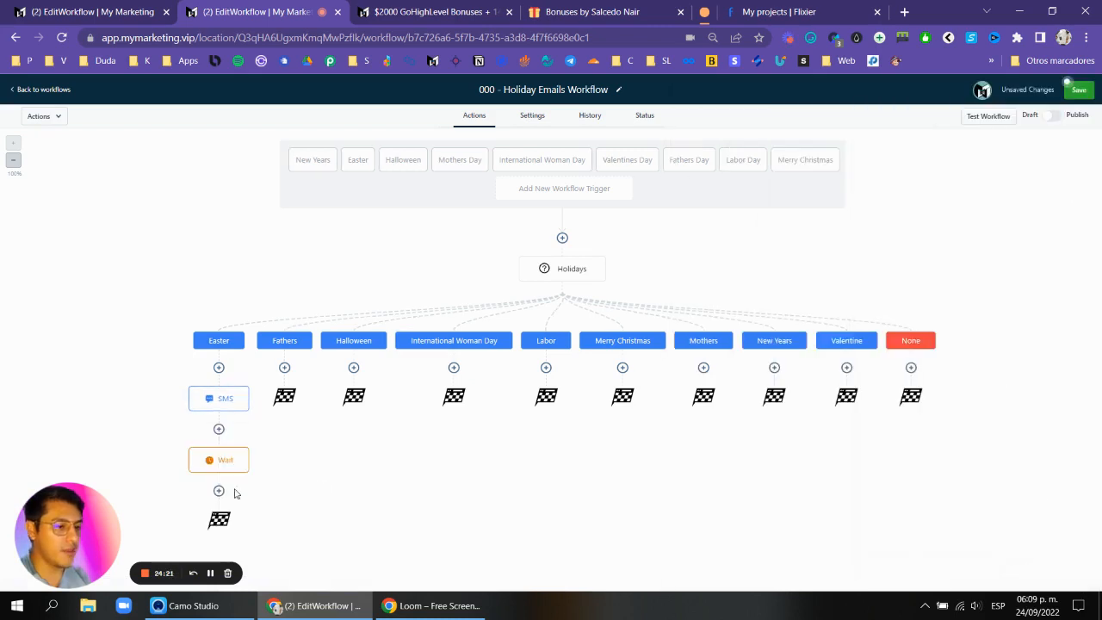
Add an If/Else condition below the Wait with a branch named yes where Contact replied is Yes.
click(231, 494)
text(if)
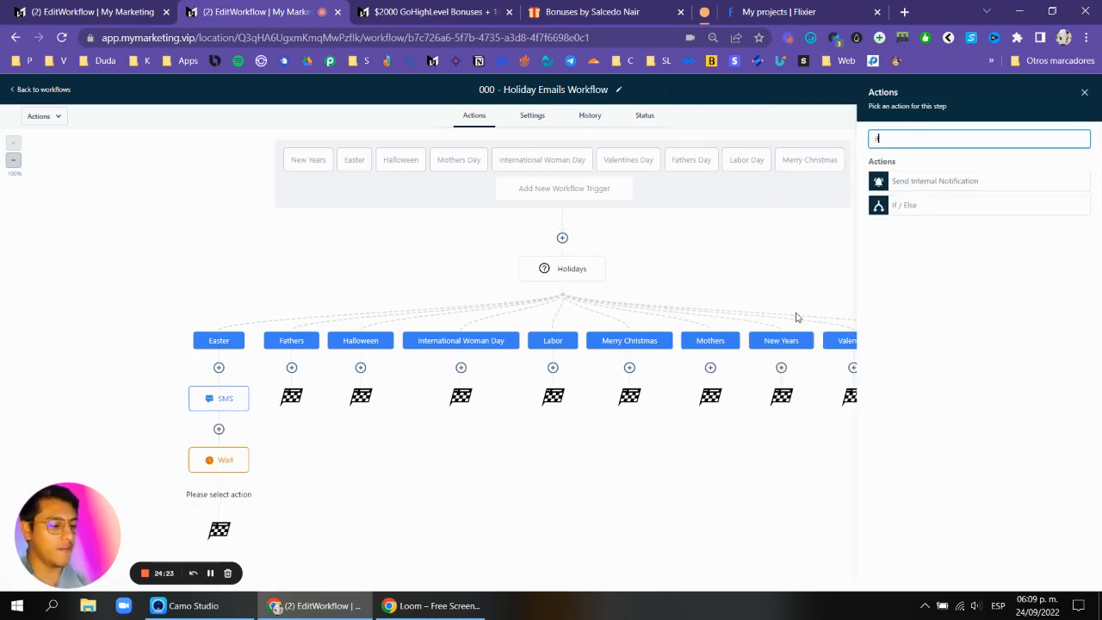
click(883, 204)
click(742, 300)
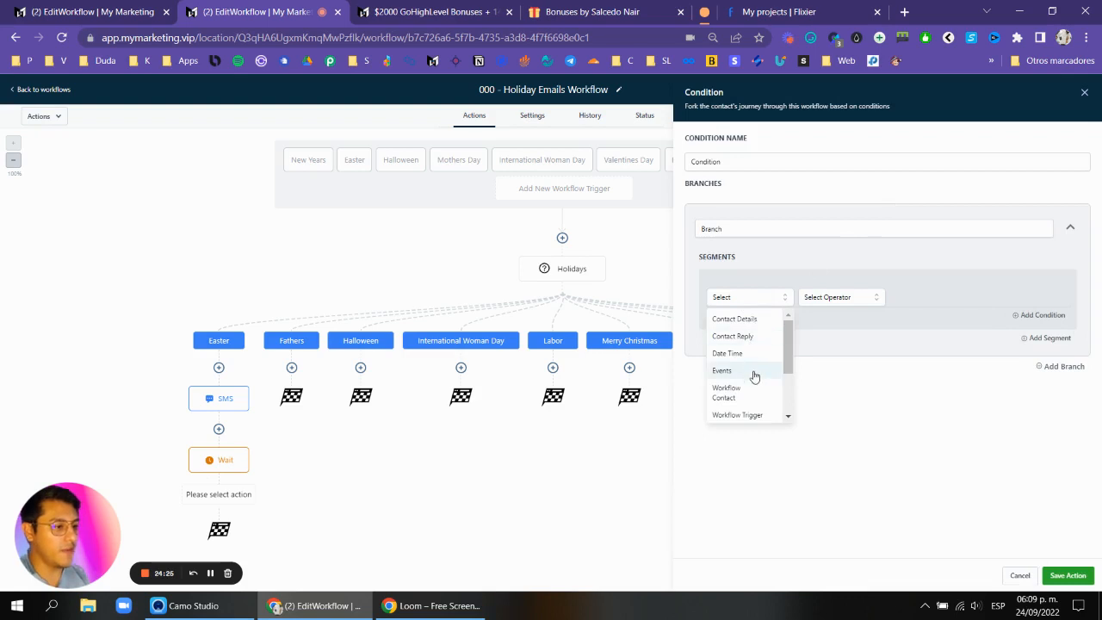
scroll(752, 372, down, 3)
scroll(753, 349, up, 3)
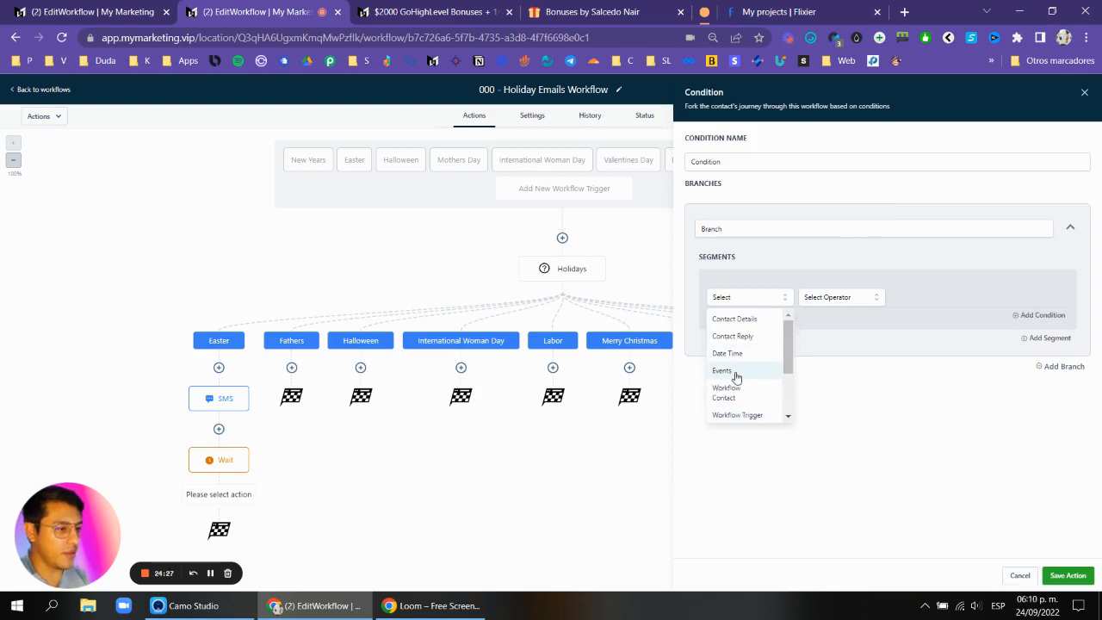
click(754, 338)
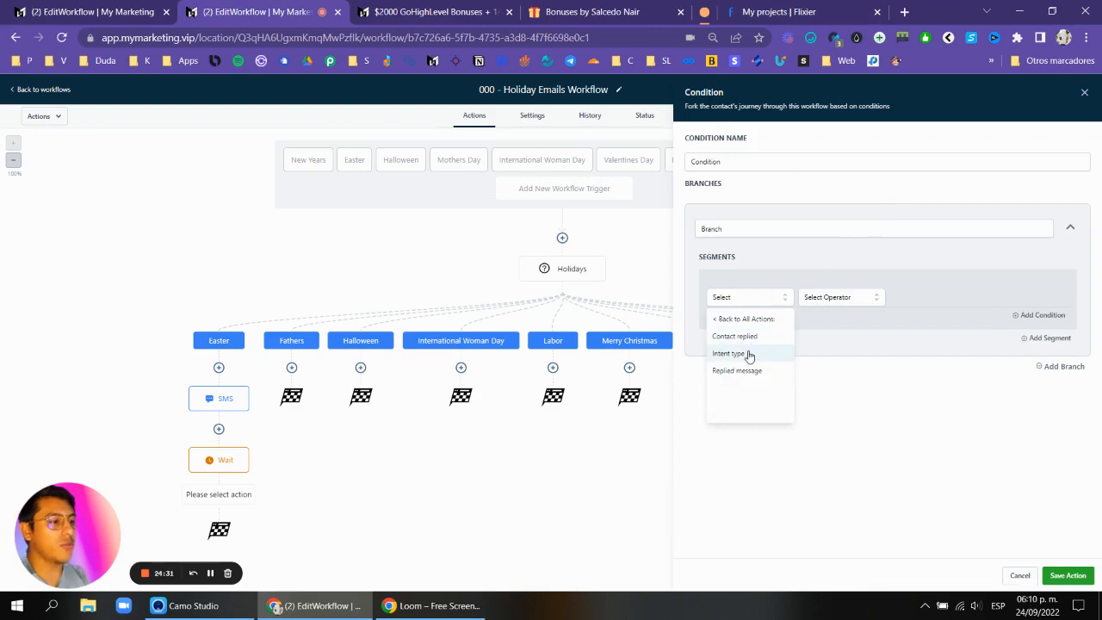
click(745, 336)
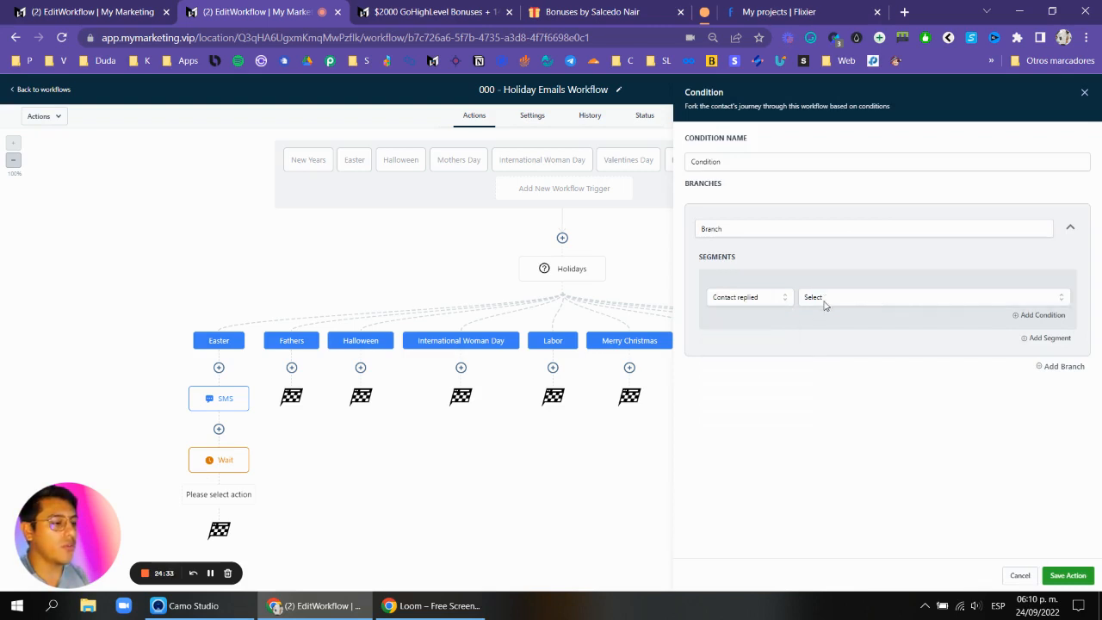
click(831, 303)
click(819, 358)
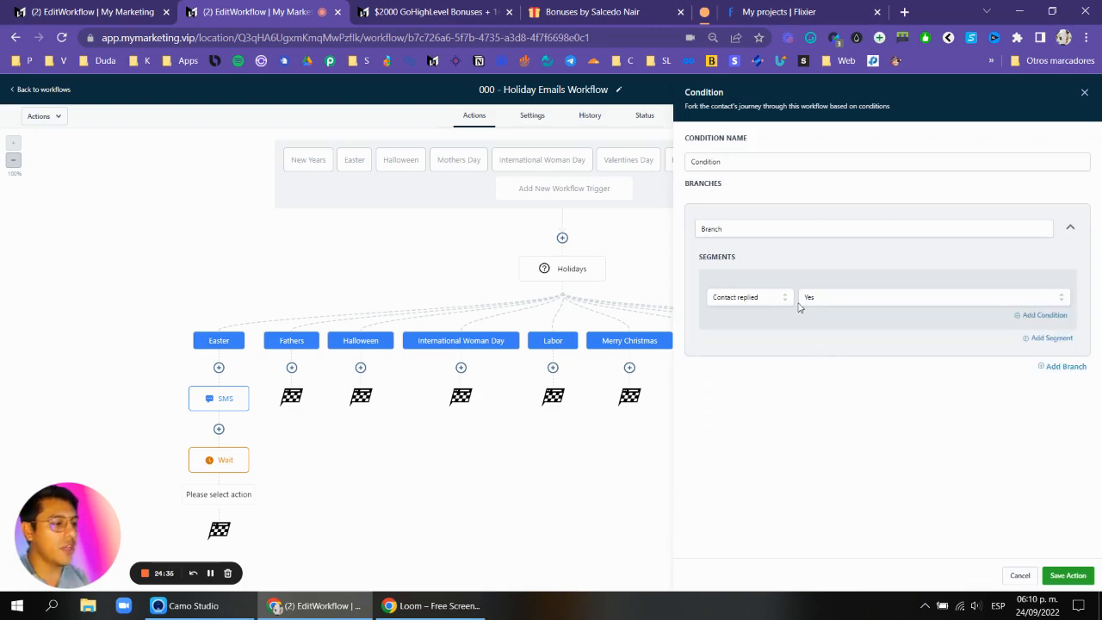
click(824, 231)
double_click(824, 231)
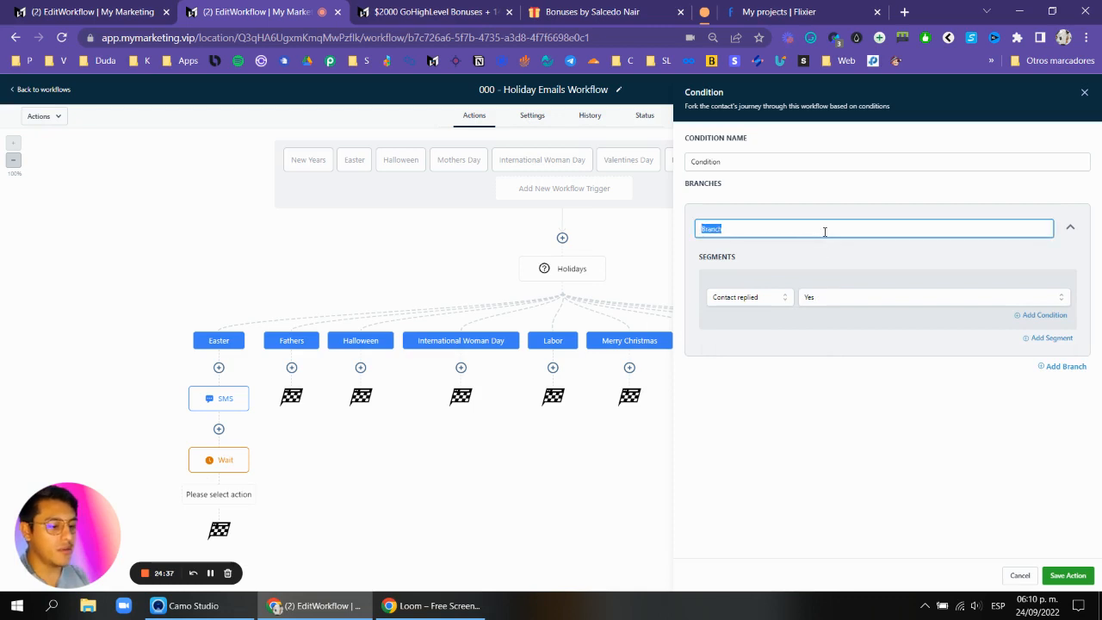
text(yes)
click(1089, 577)
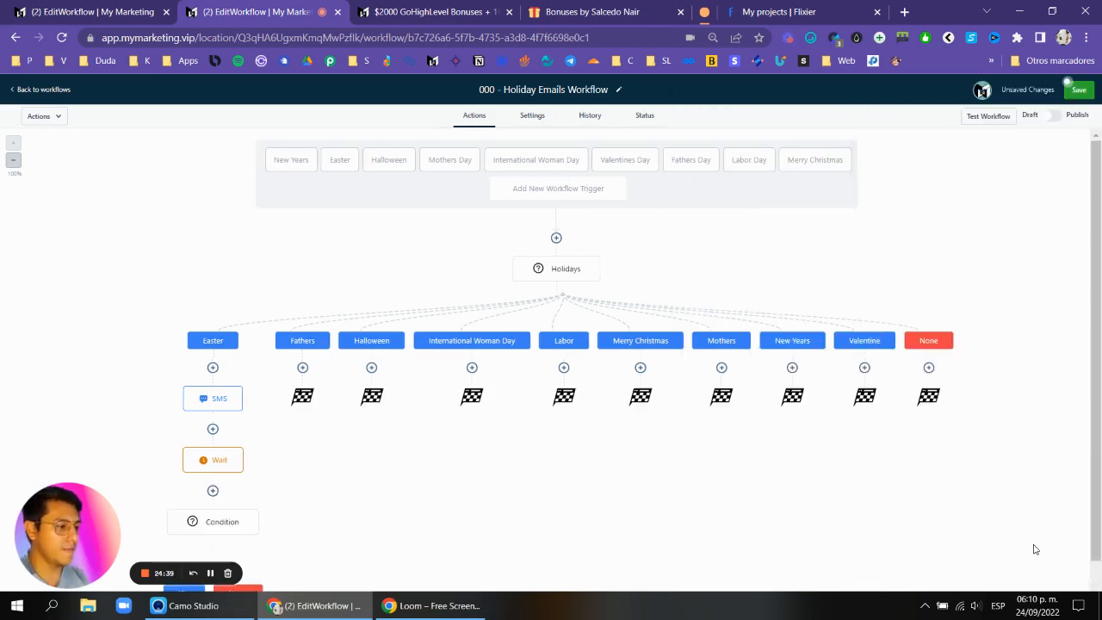
Add an SMS action under the yes branch with the message [OFFER voucher].
scroll(247, 465, down, 2)
click(231, 431)
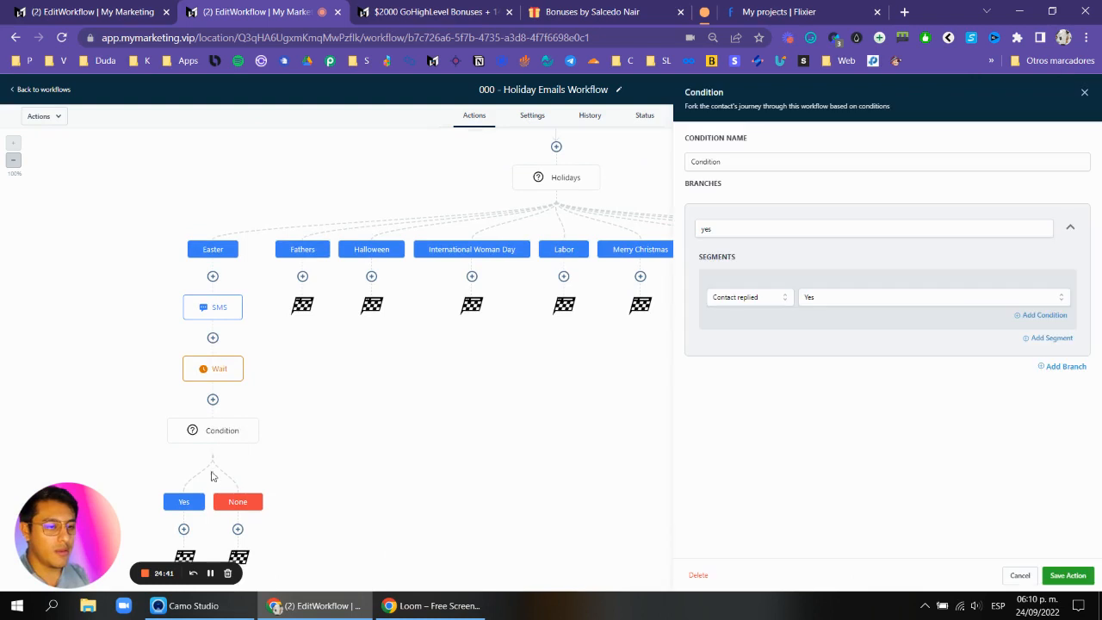
click(184, 529)
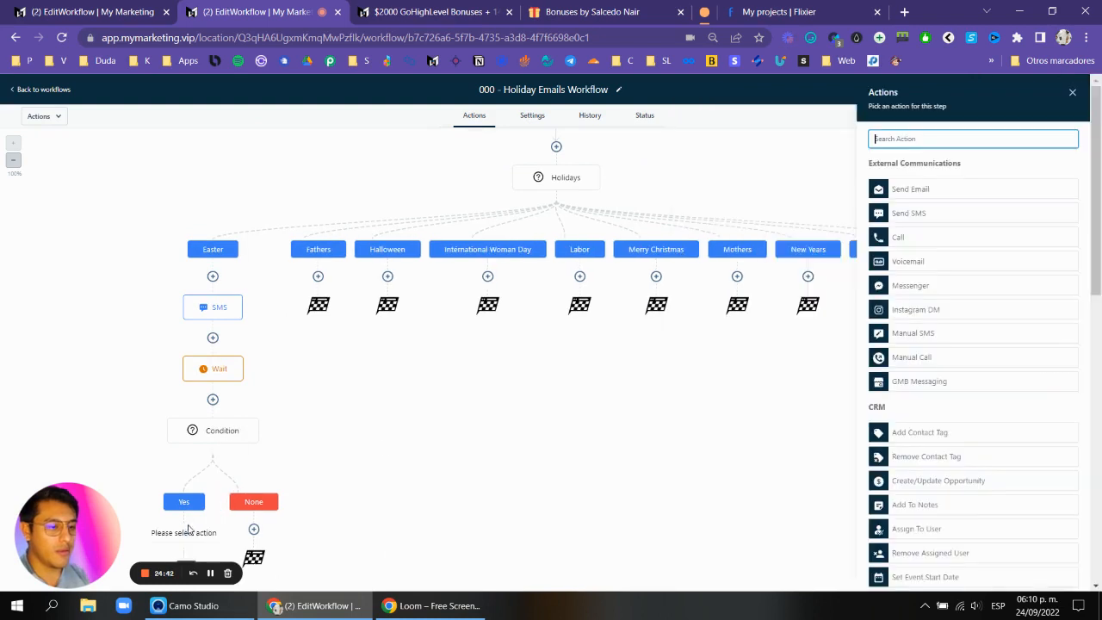
click(948, 211)
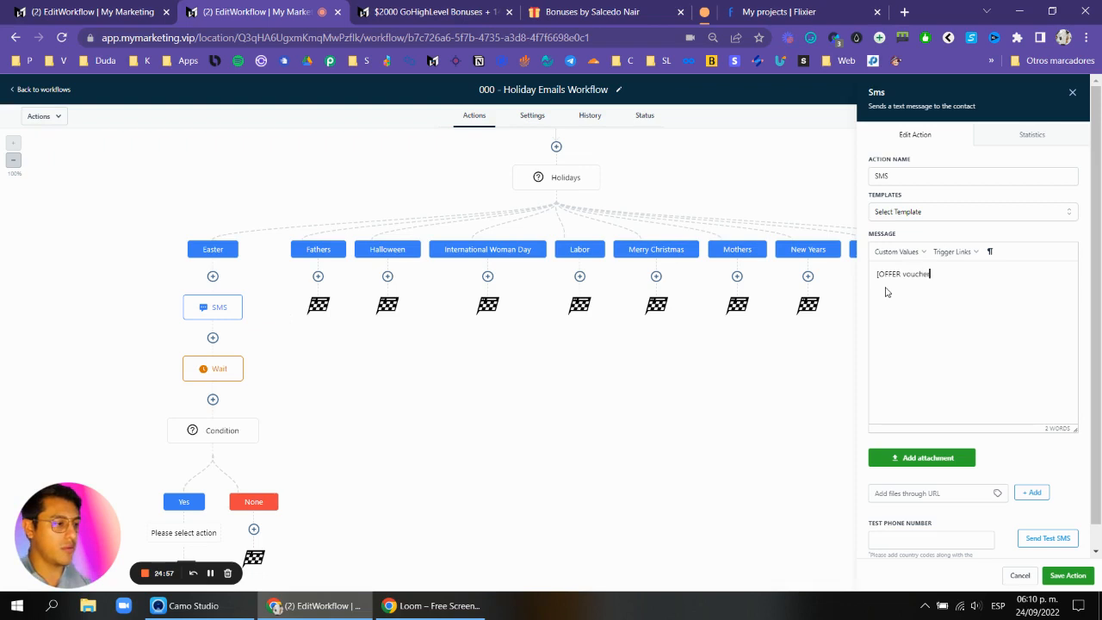
click(1067, 575)
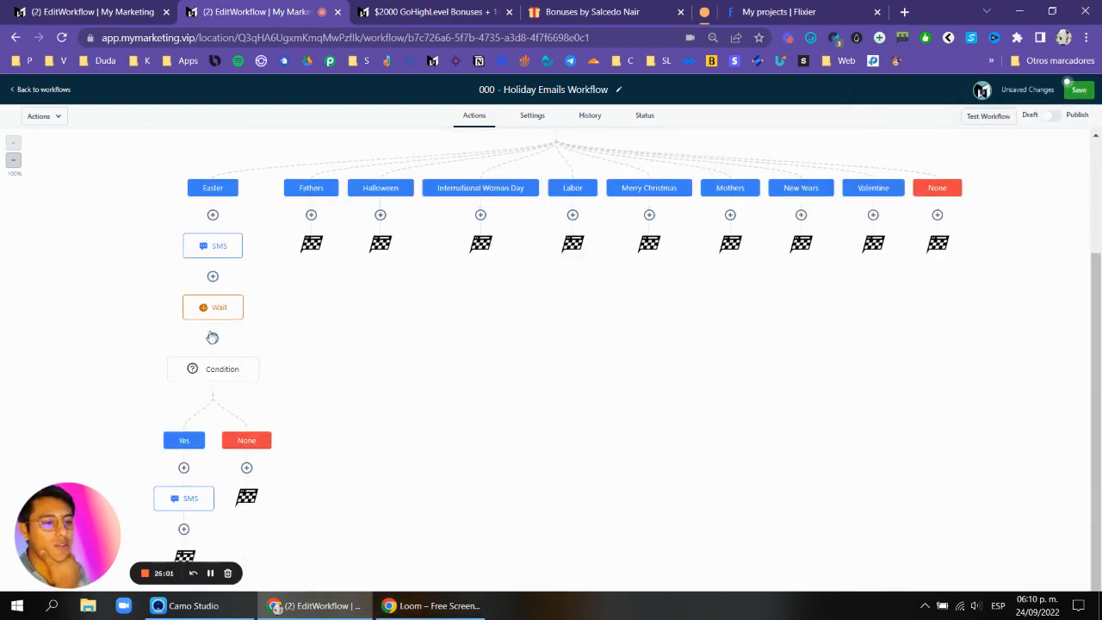
Rename the Wait action to Wait for reply.
click(217, 308)
click(839, 158)
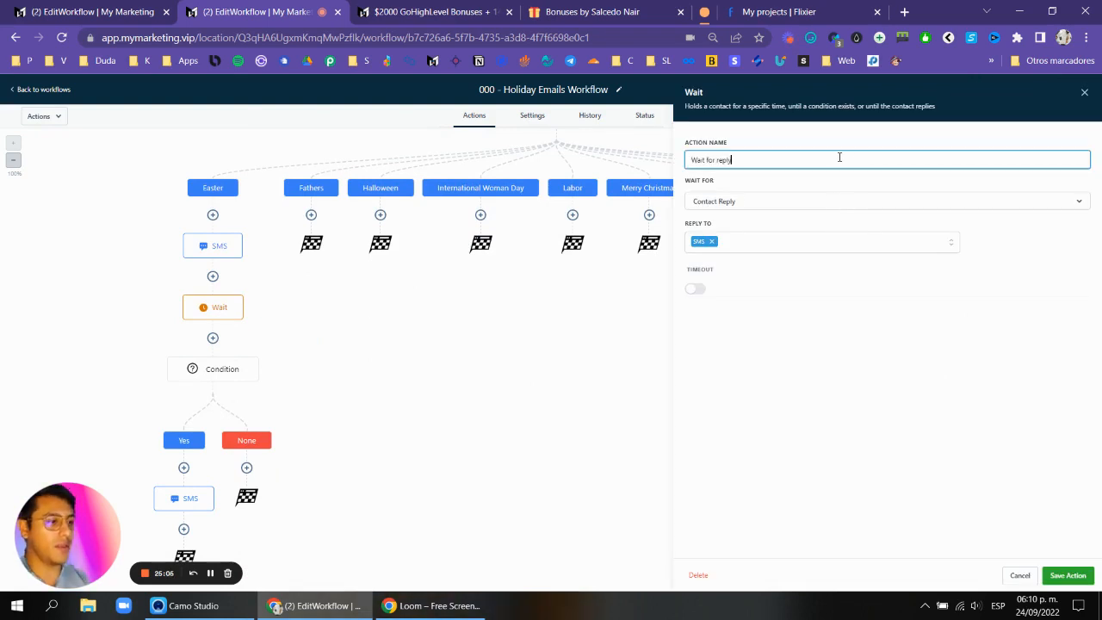
click(1067, 576)
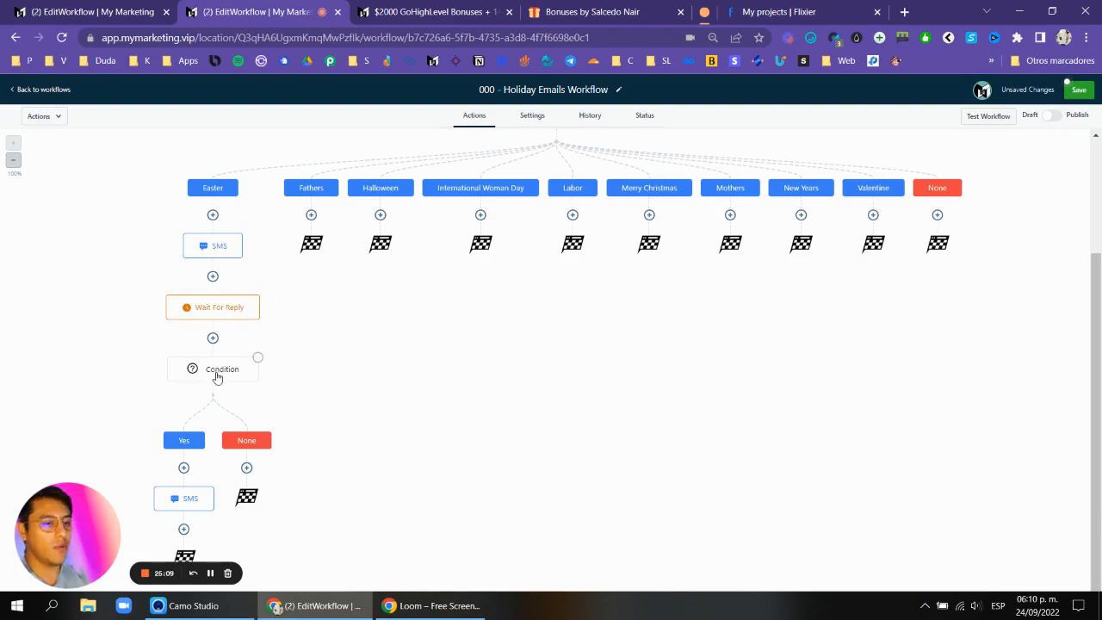
Reopen the yes-branch SMS action and save it, saving the workflow.
click(196, 506)
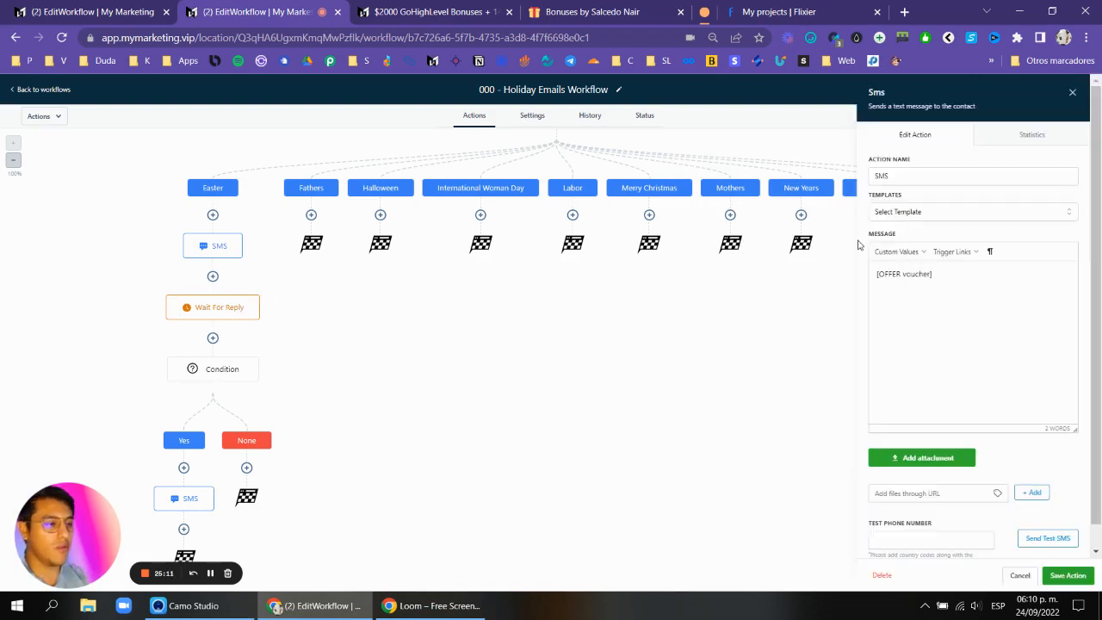
click(1068, 576)
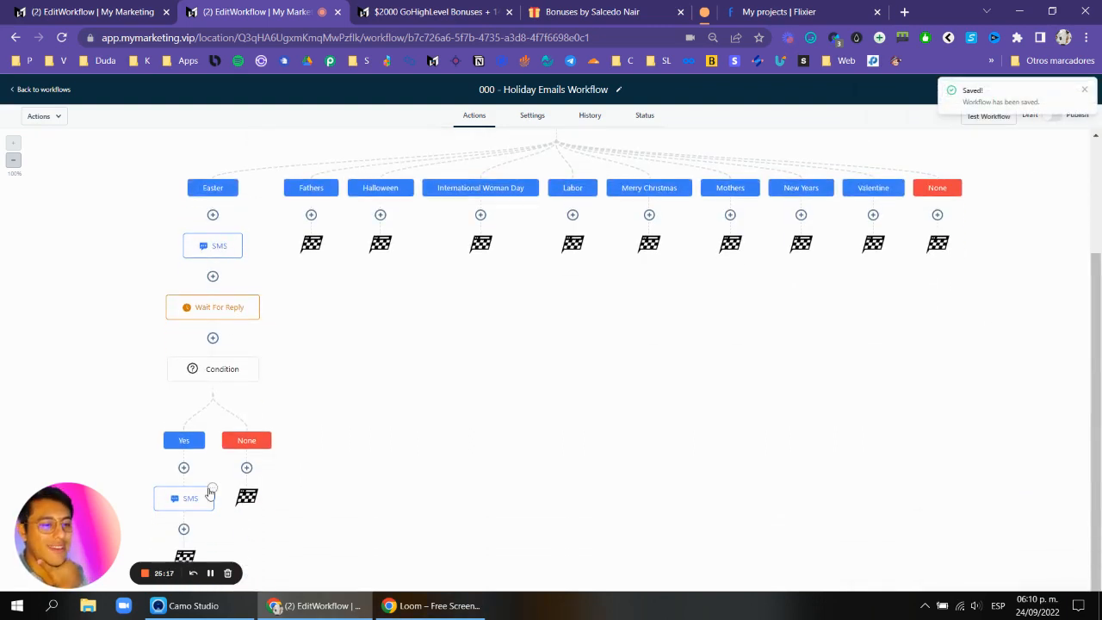
click(212, 215)
text(add)
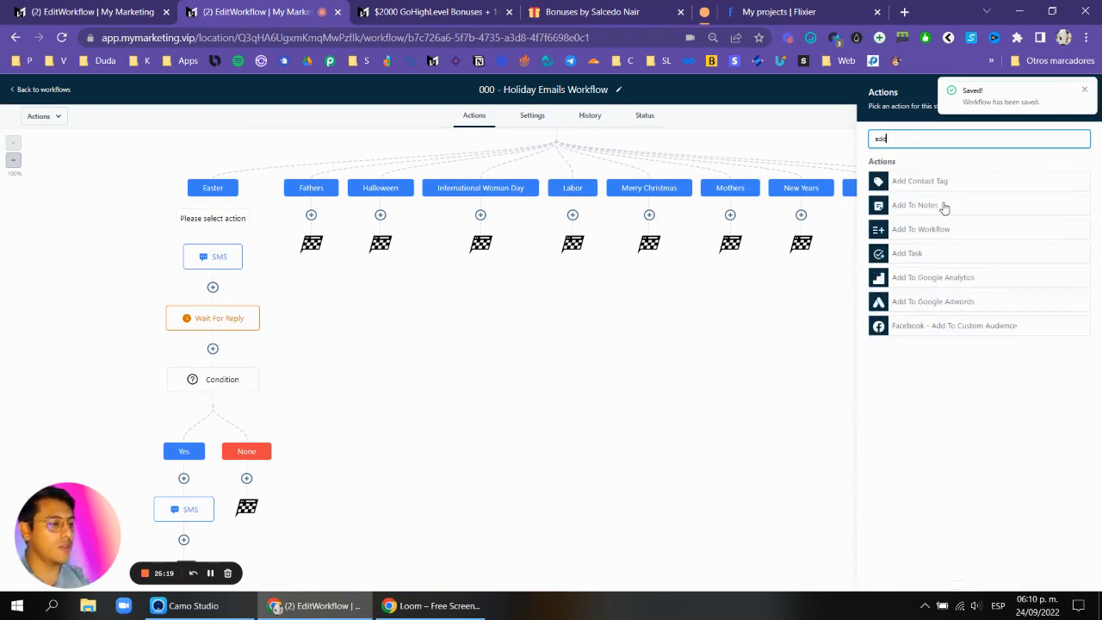
click(931, 233)
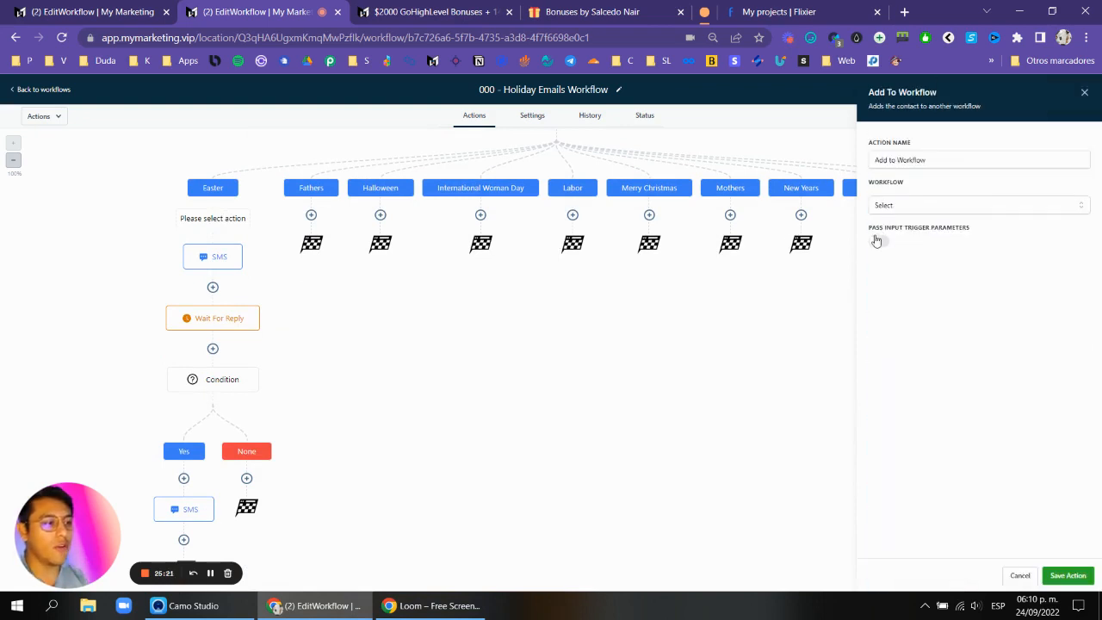
click(916, 204)
click(1084, 92)
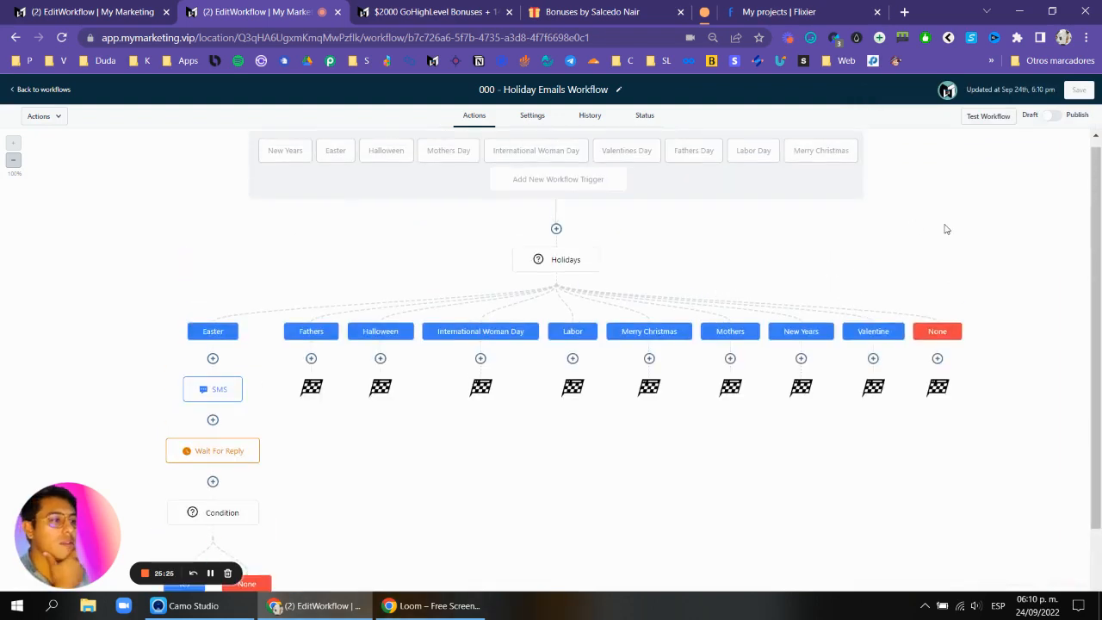
Open the Easter SMS action to review its message.
scroll(650, 321, down, 2)
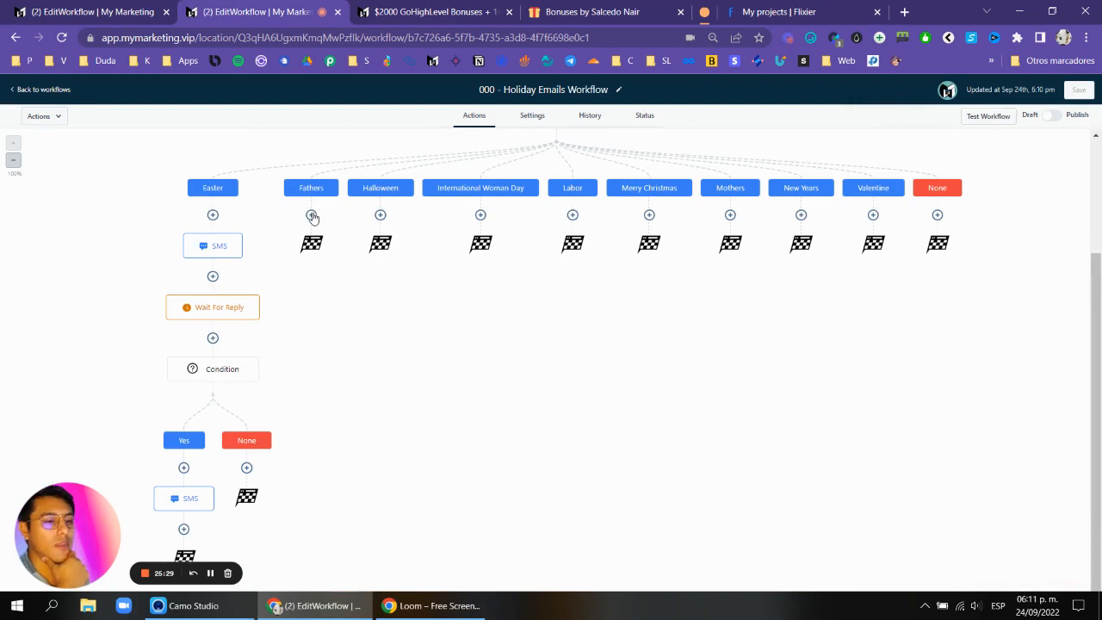
click(216, 247)
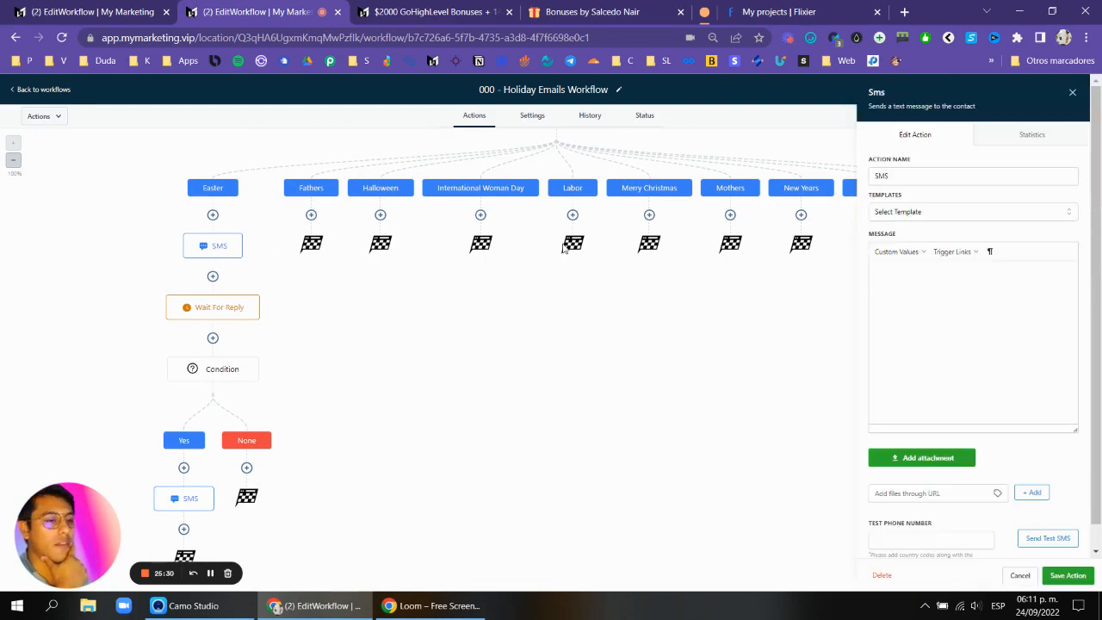
Close the SMS panel and review the bonus page's list of included workflows on the GoHighLevel Bonuses tab.
click(1072, 93)
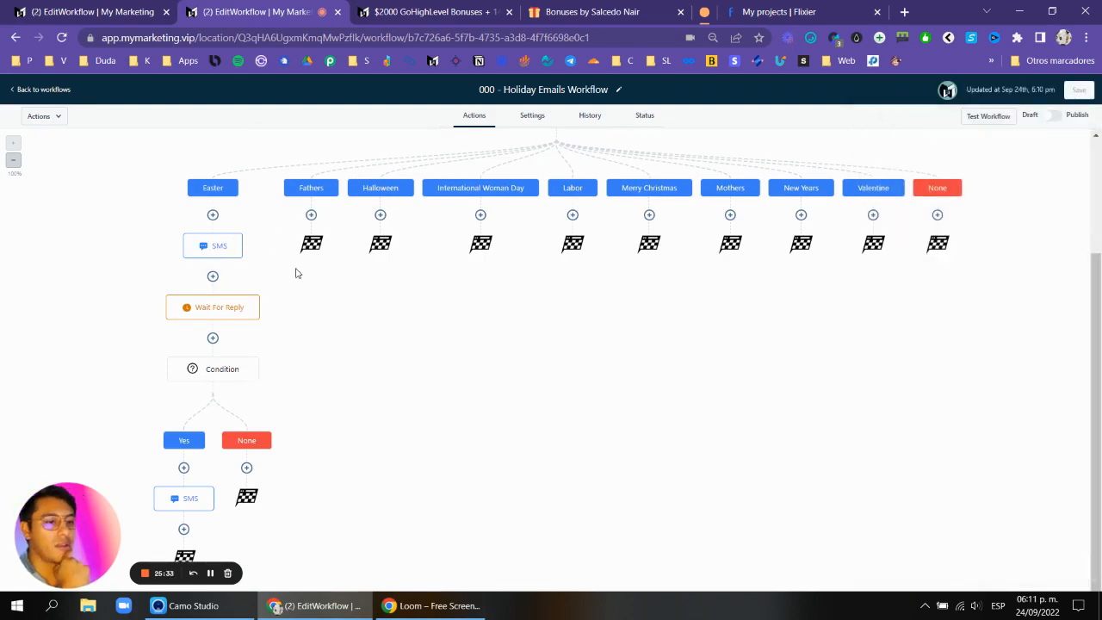
scroll(691, 349, up, 2)
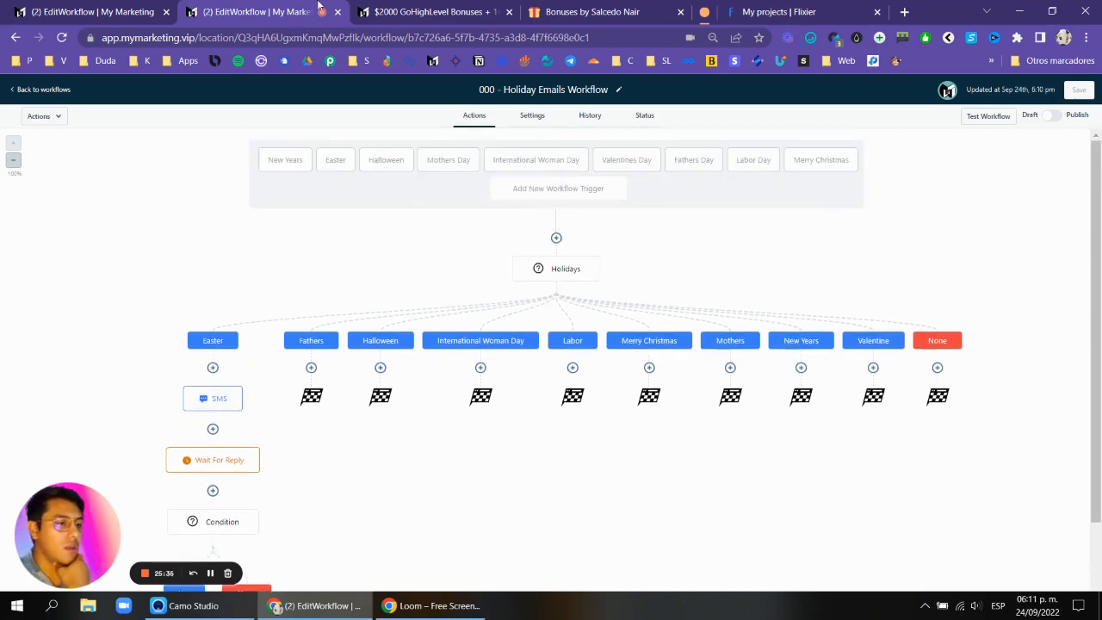
click(439, 11)
click(727, 274)
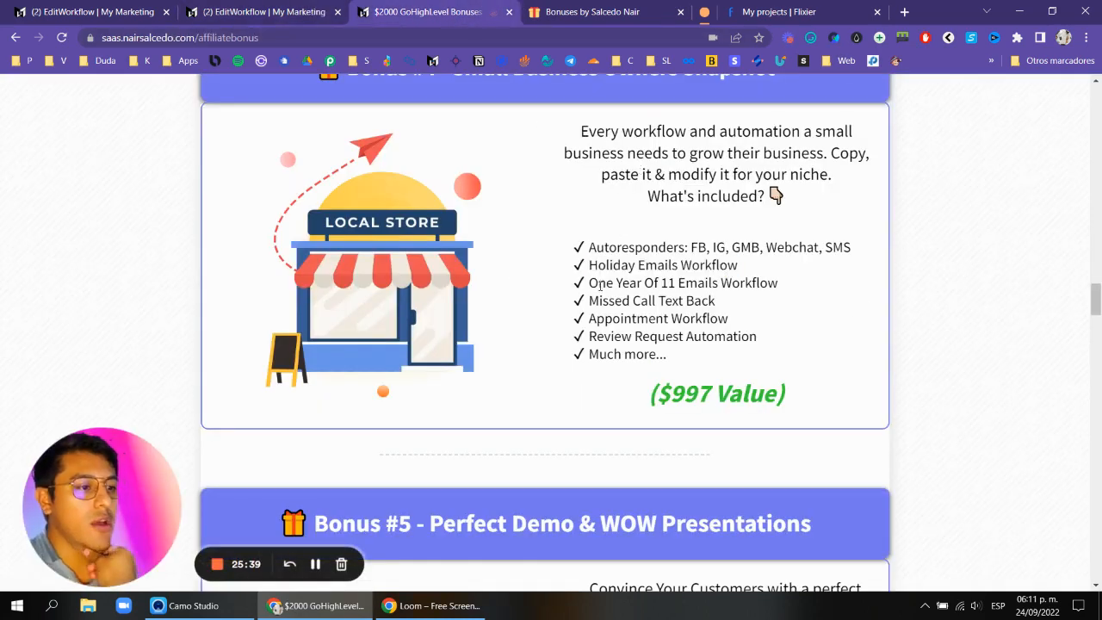
drag(601, 284, 770, 284)
click(771, 284)
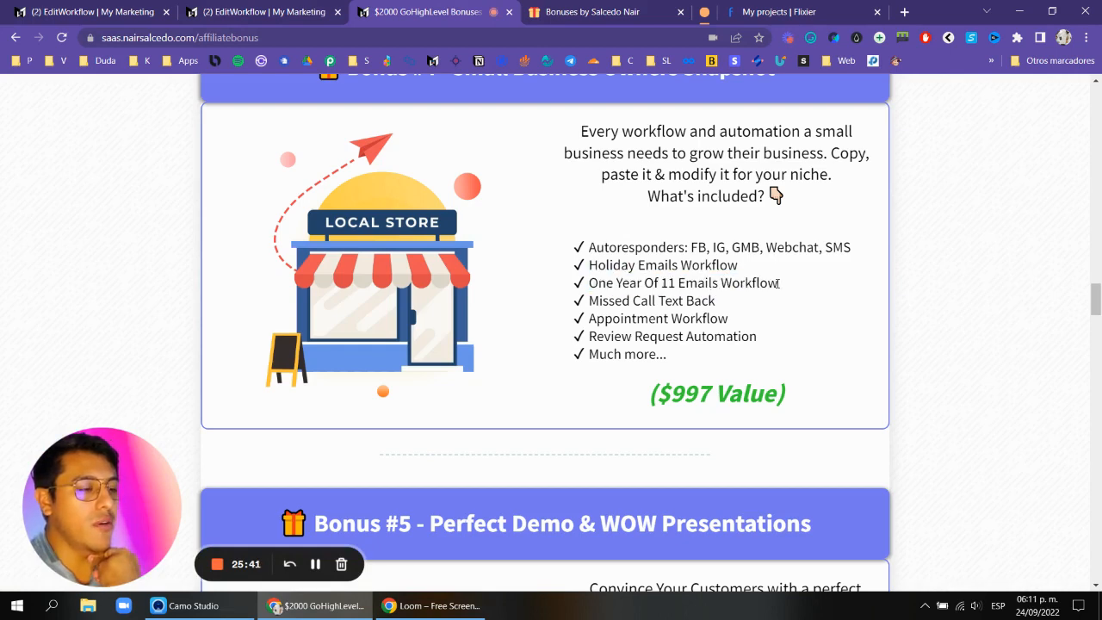
Create a new workflow from scratch in the workflows list.
click(183, 9)
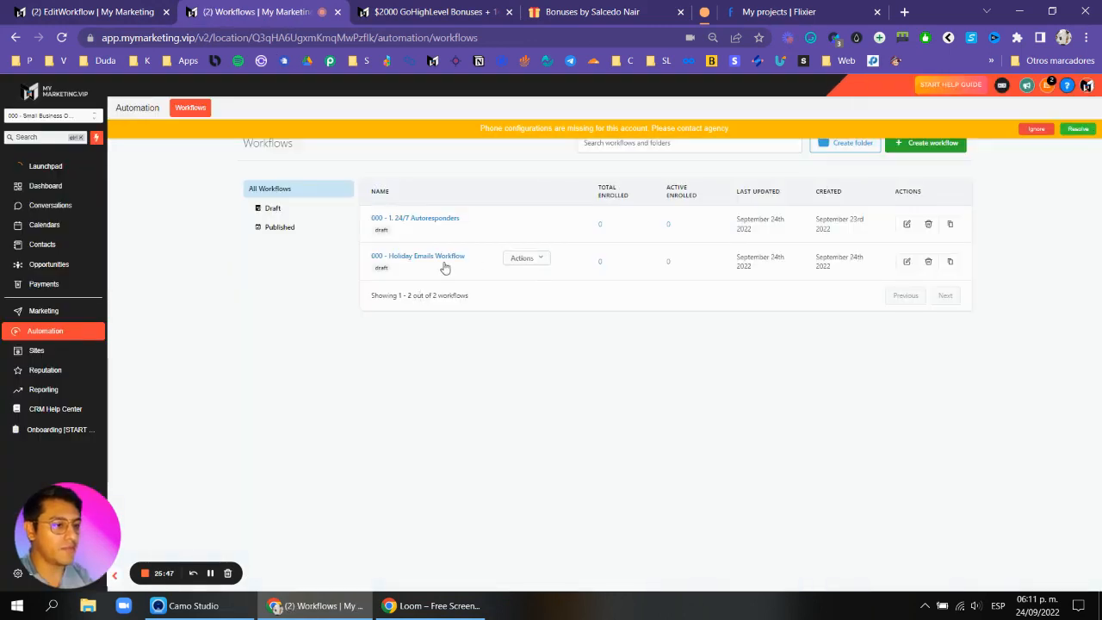
click(922, 144)
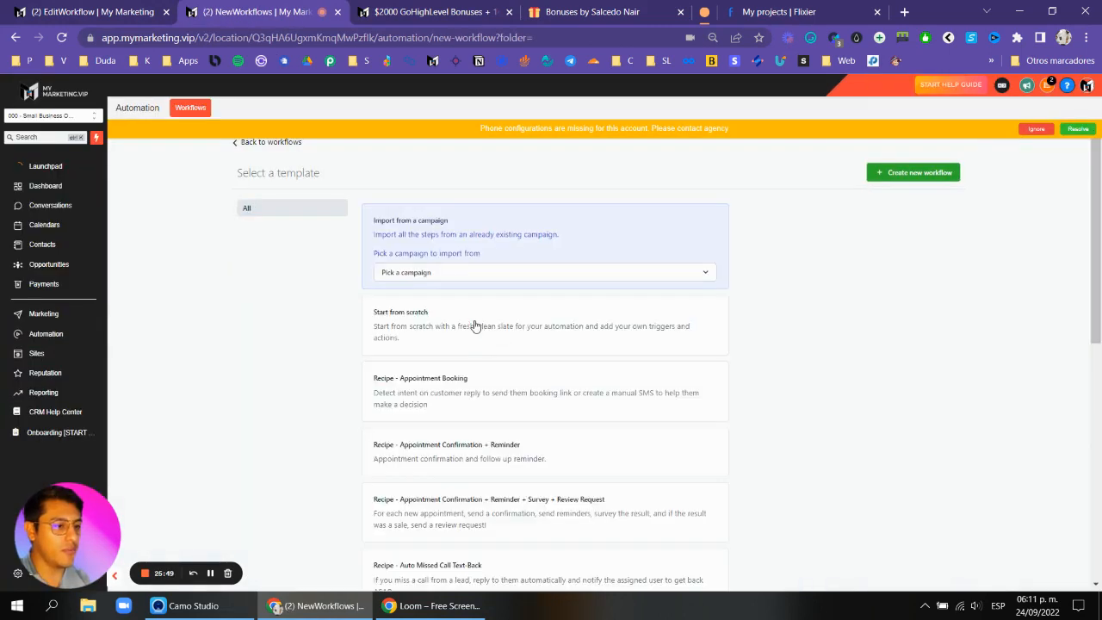
click(475, 325)
click(872, 177)
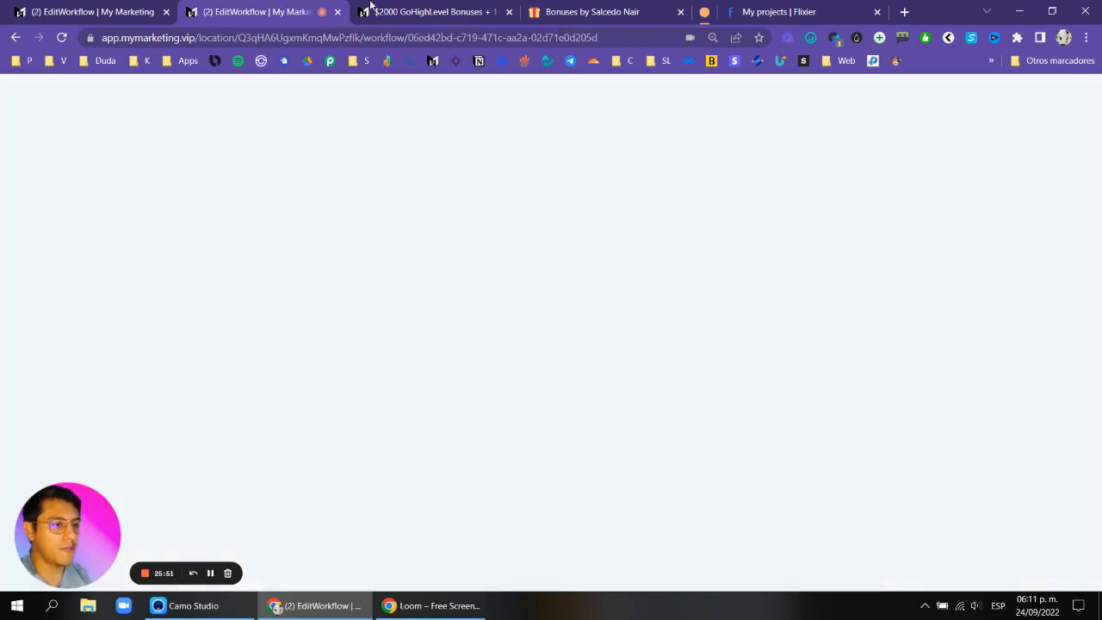
click(371, 9)
click(277, 10)
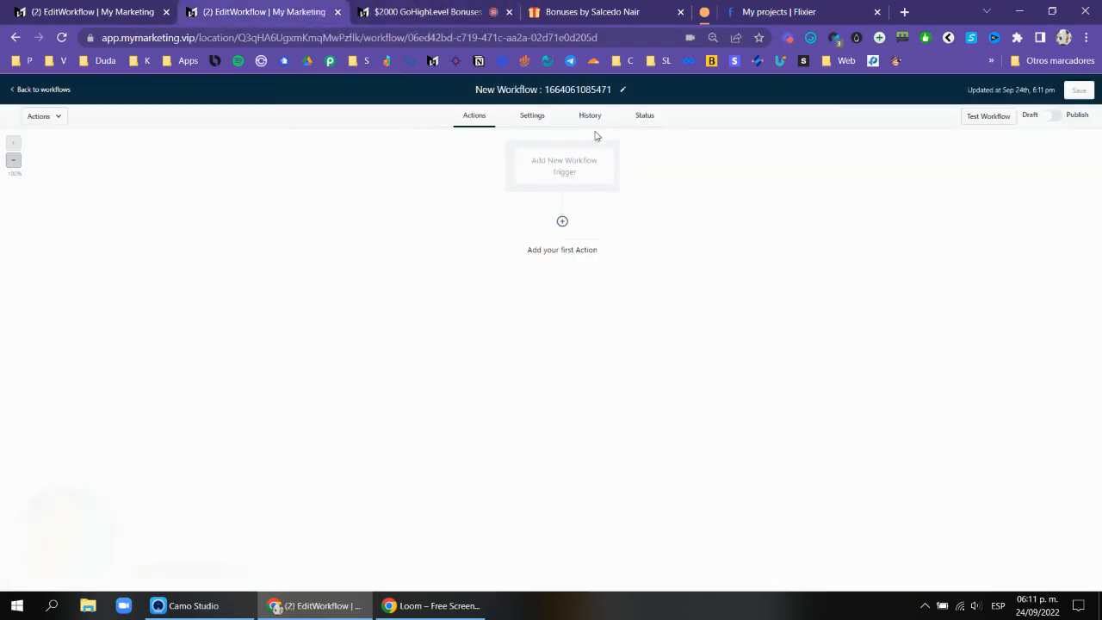
Rename the new workflow to 000 - 1 Year of 11 Nurture sequences.
click(582, 89)
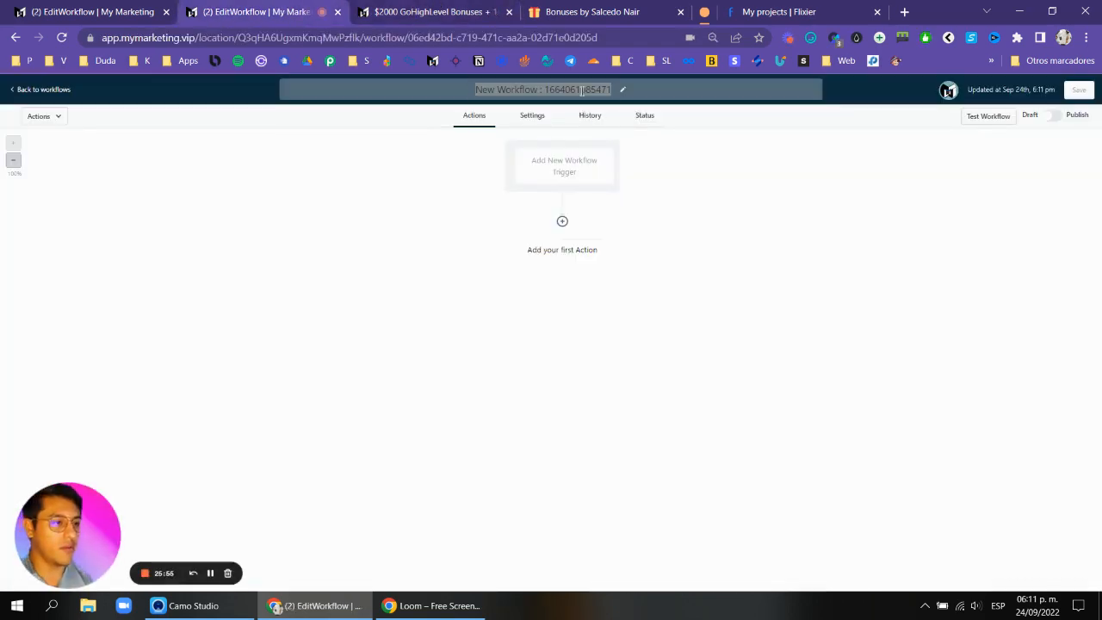
double_click(583, 90)
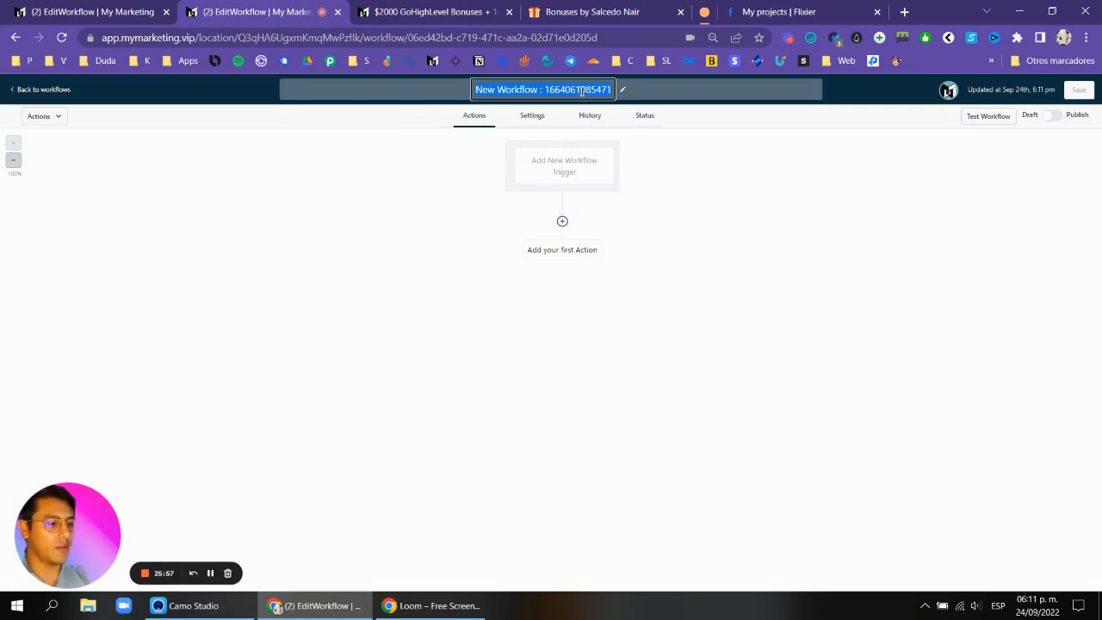
text(000 - )
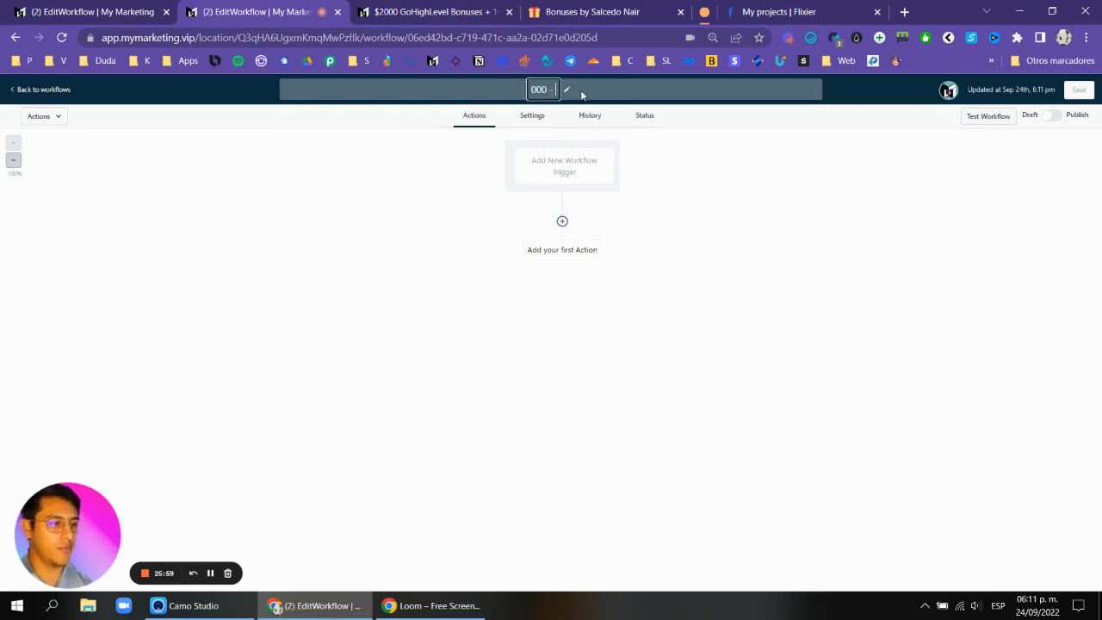
text(1 Year of)
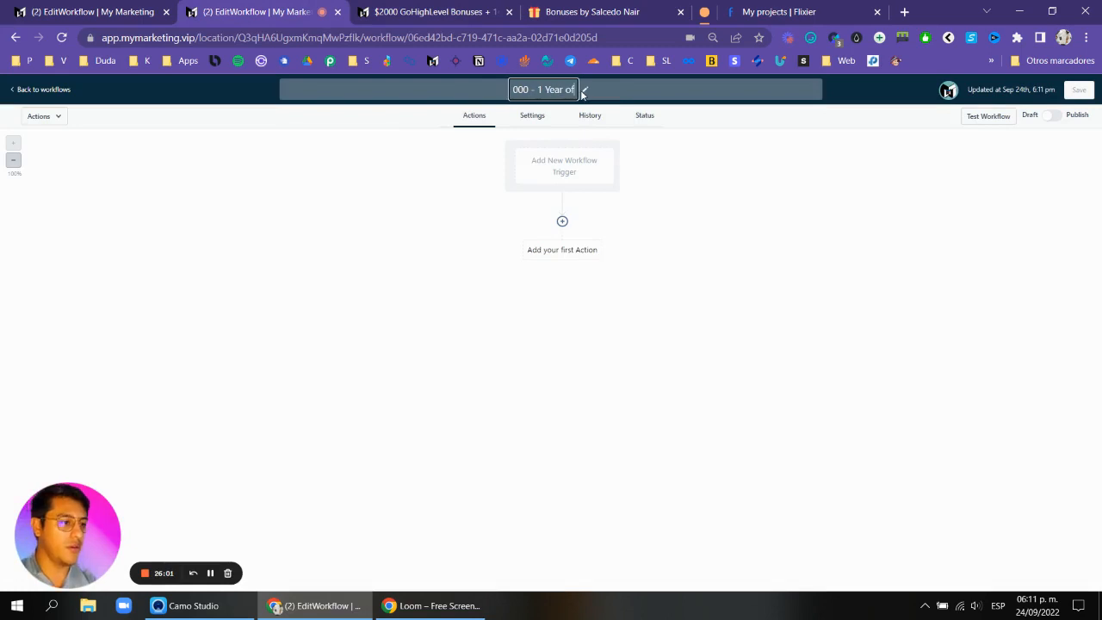
text( 1)
text(1 Nurturse)
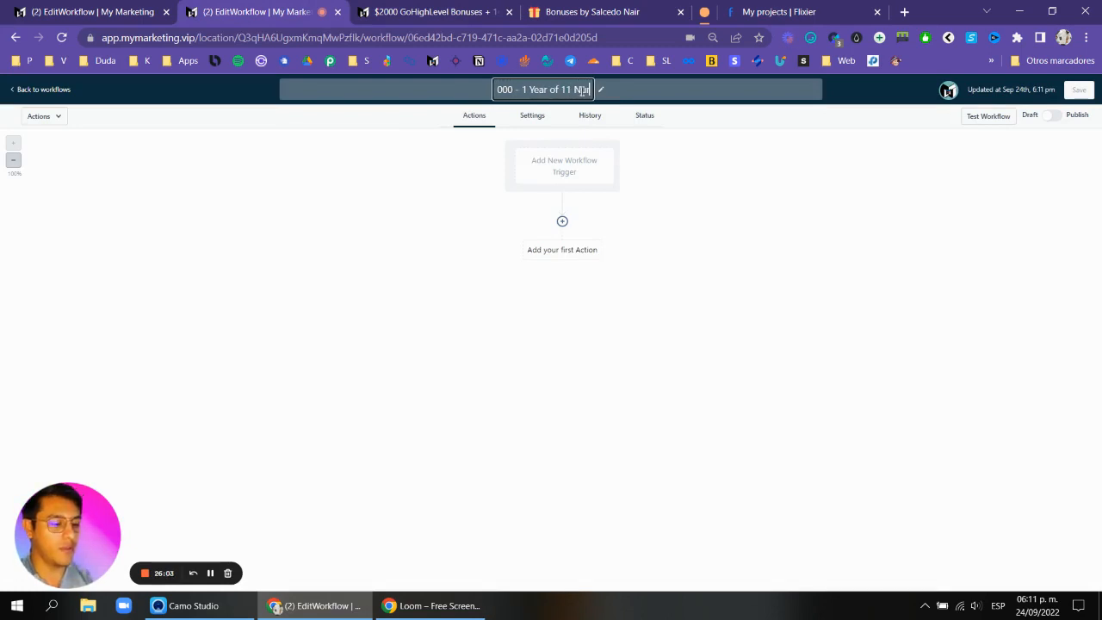
key(BackSpace)
key(BackSpace)
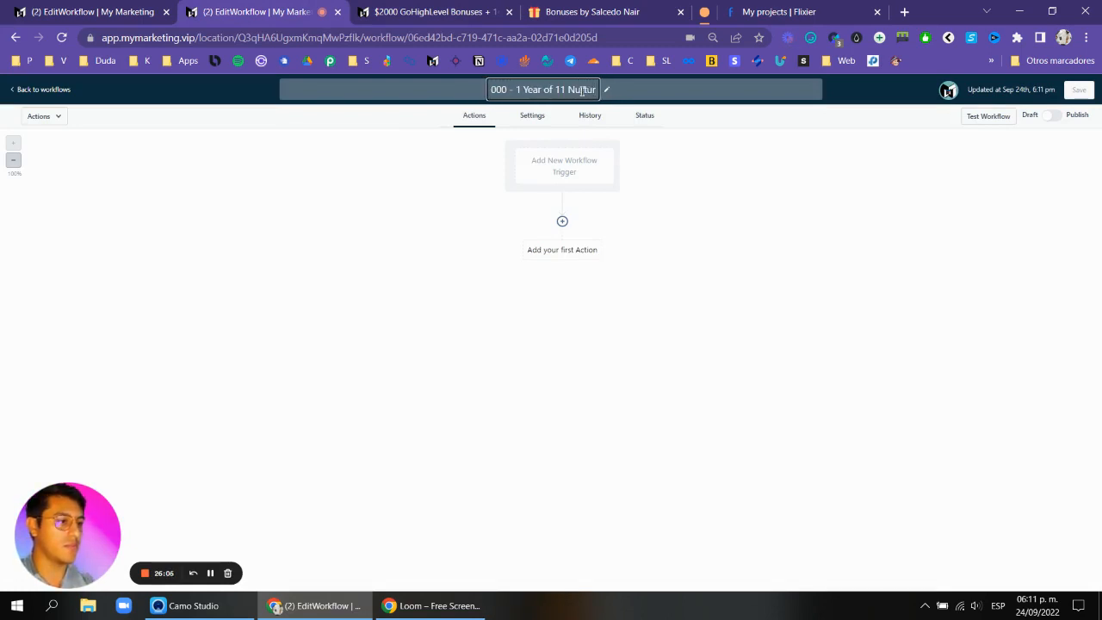
text(e sequences)
key(Return)
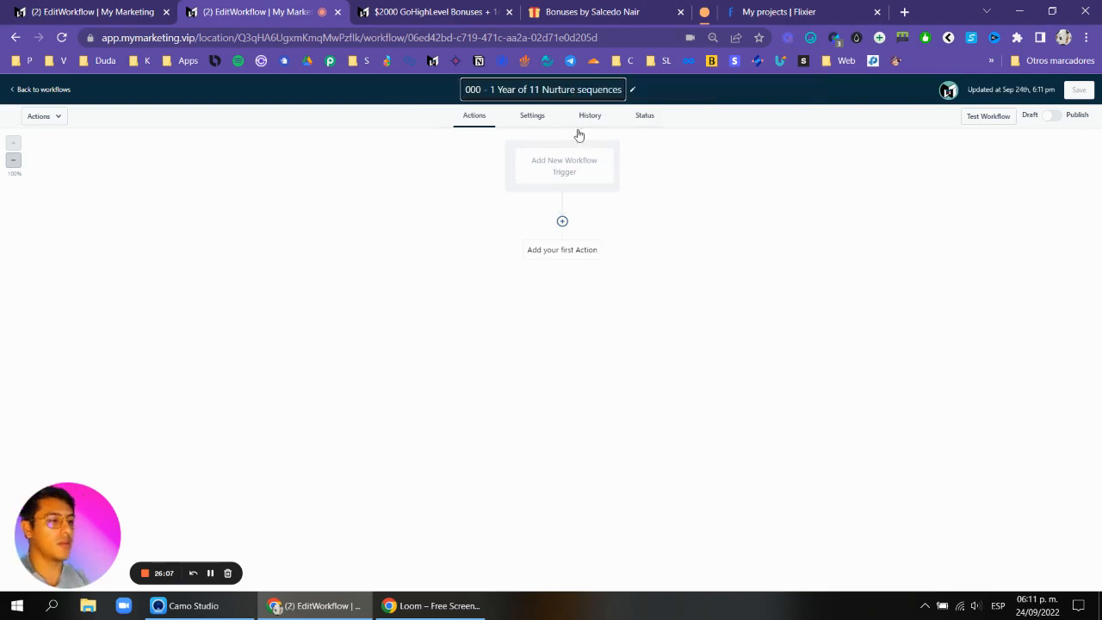
Add a Wait action as the first action with a time delay of 25 days.
click(562, 222)
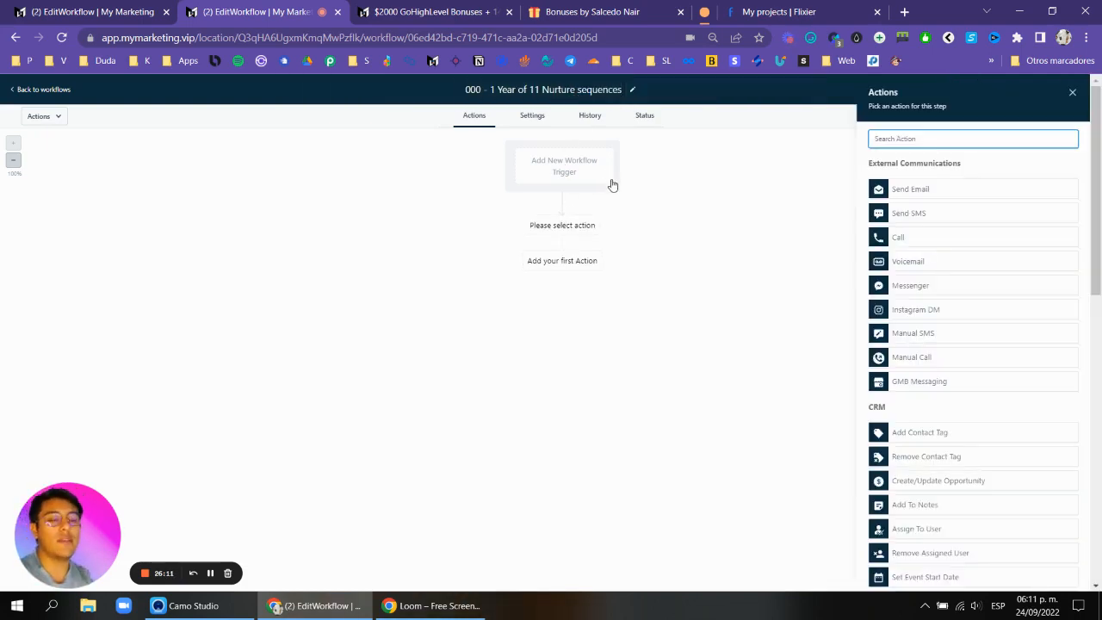
text(wa)
click(912, 179)
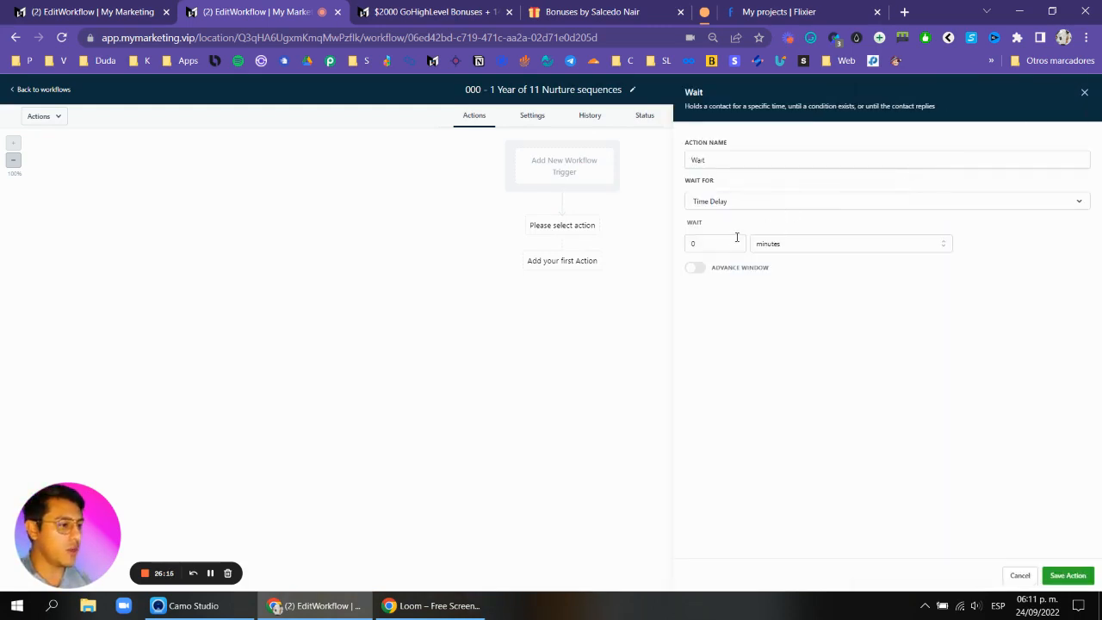
click(711, 244)
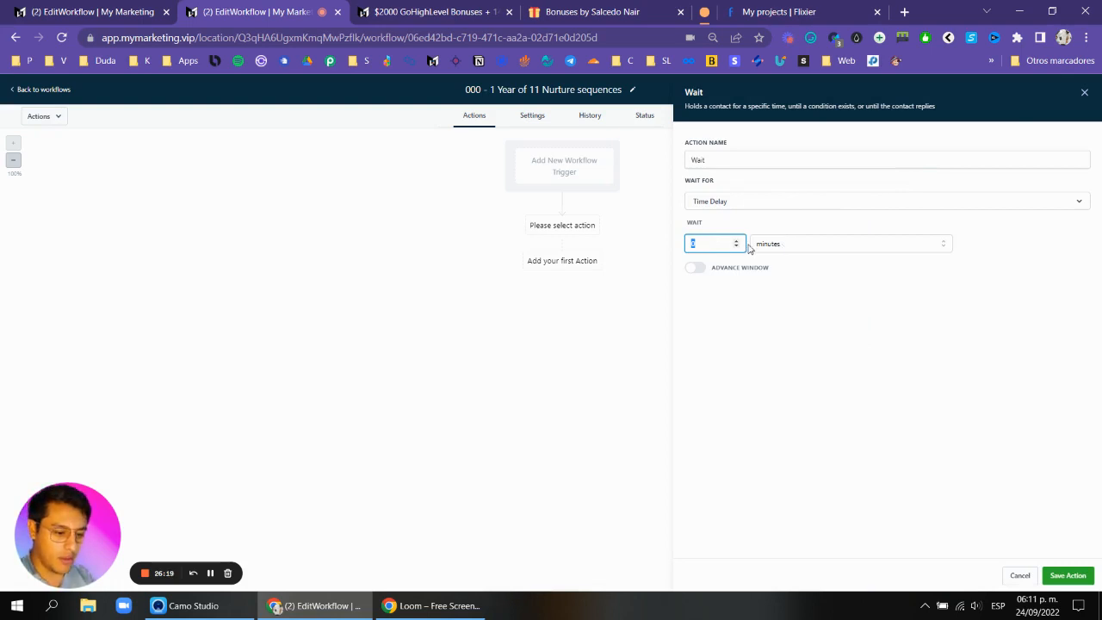
click(810, 244)
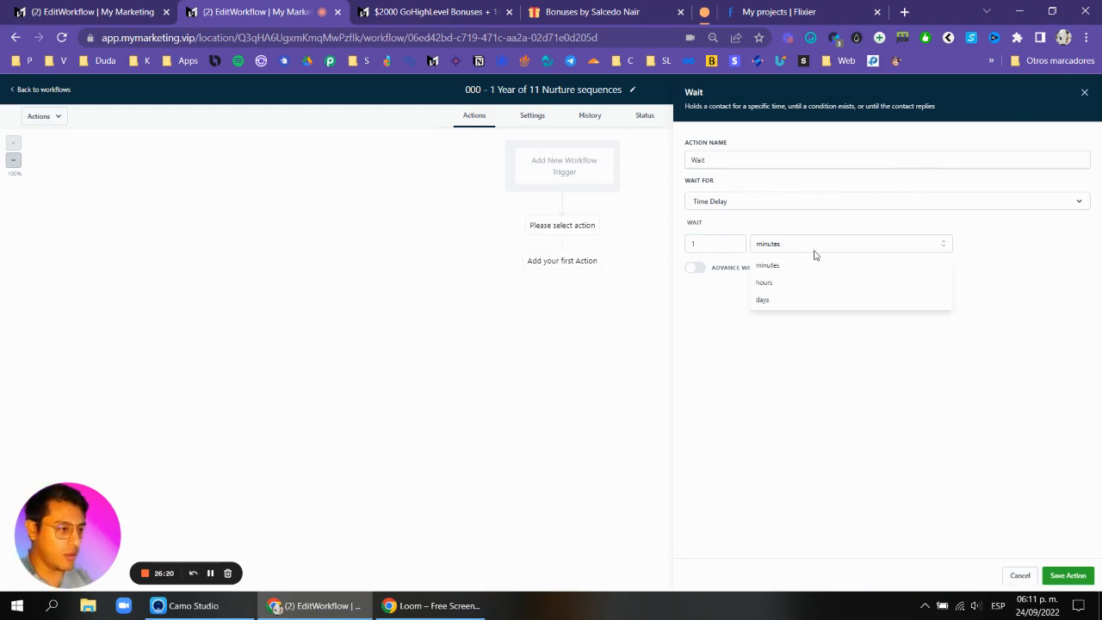
click(714, 244)
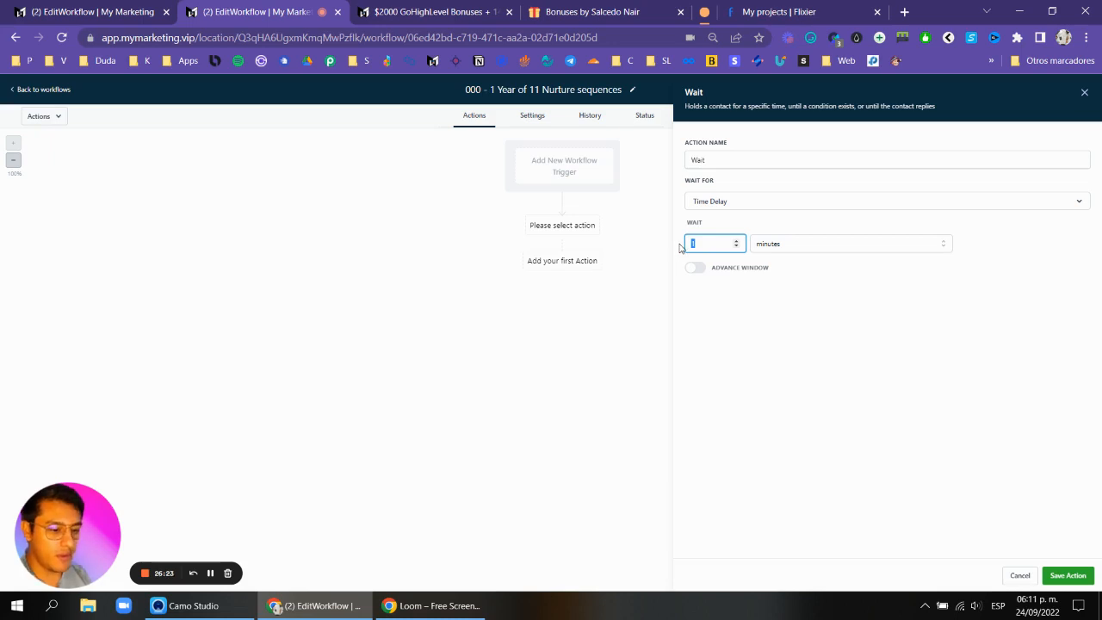
click(861, 248)
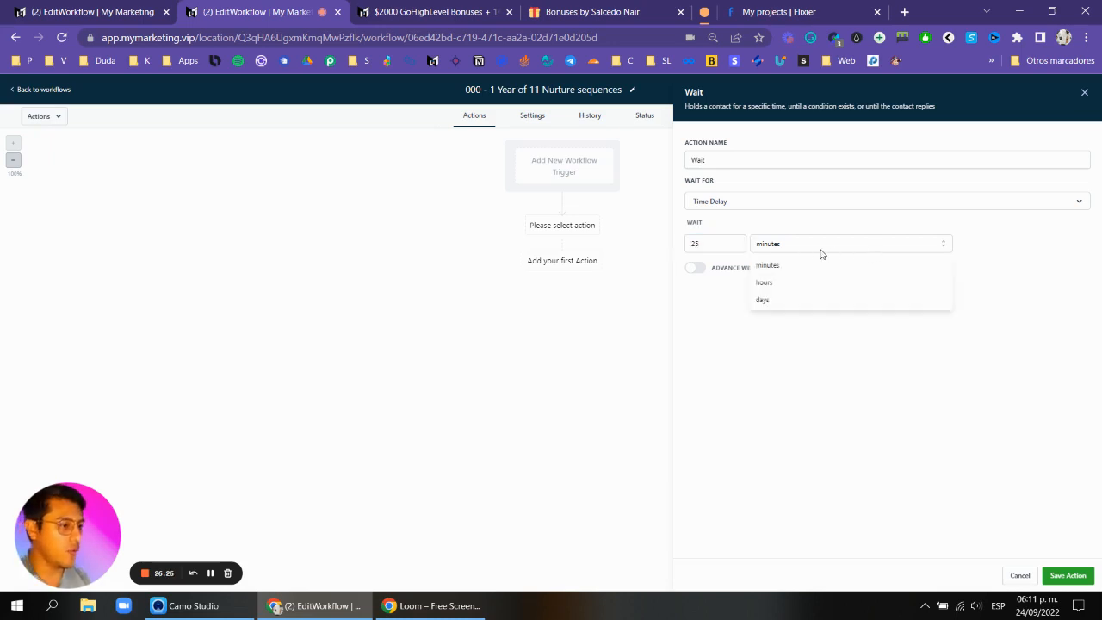
click(764, 301)
click(1068, 576)
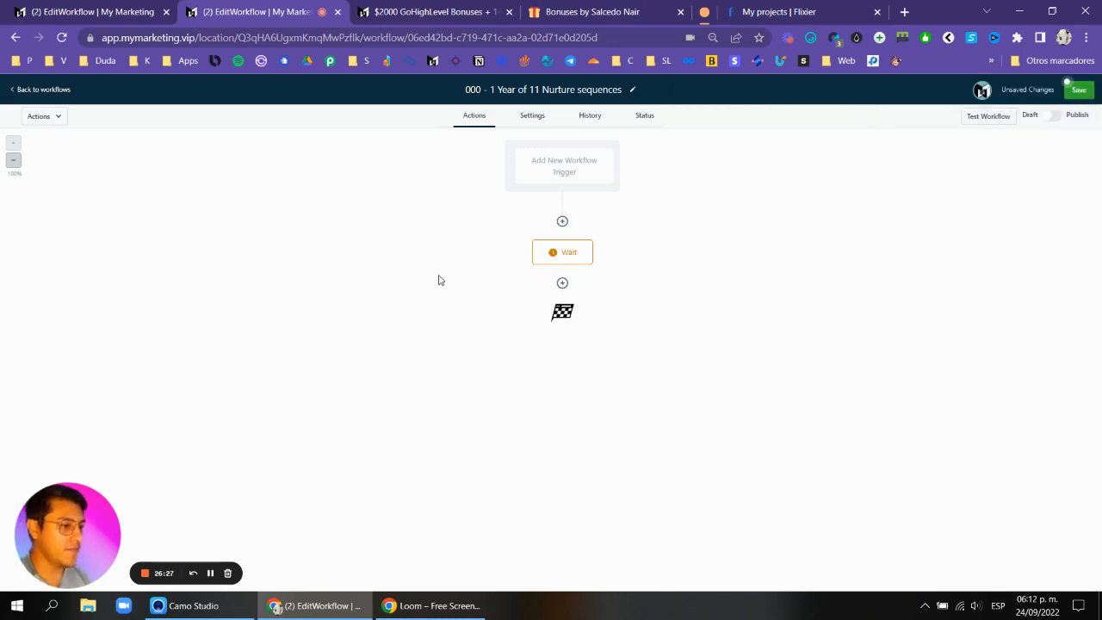
Add an Email action after the wait with subject email nurture 1 and message Email nurture 1.
click(562, 285)
click(936, 189)
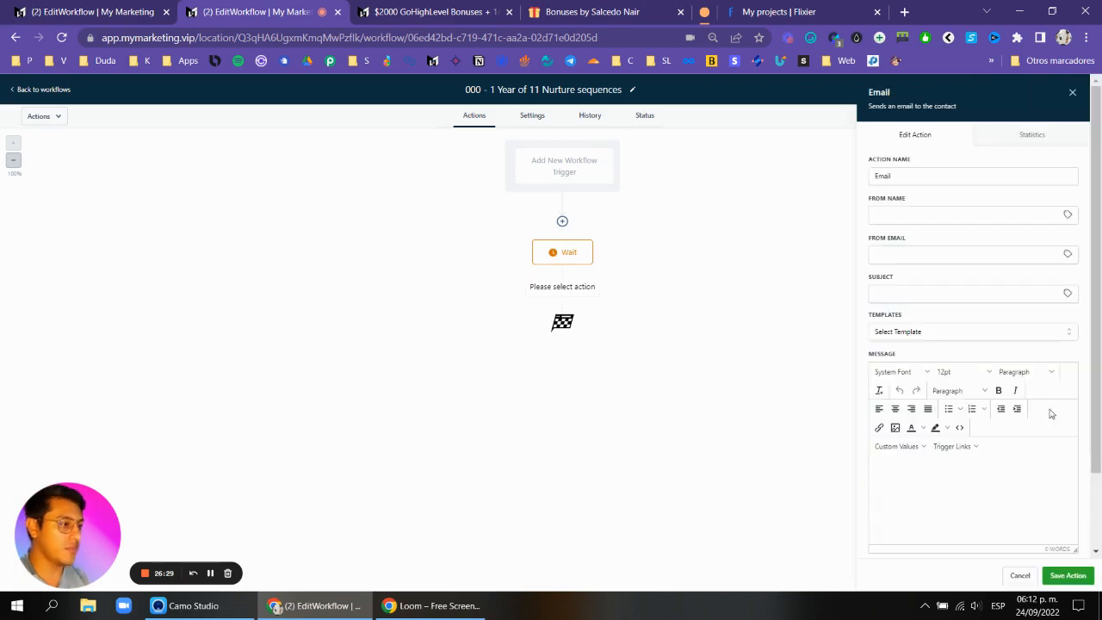
click(1075, 576)
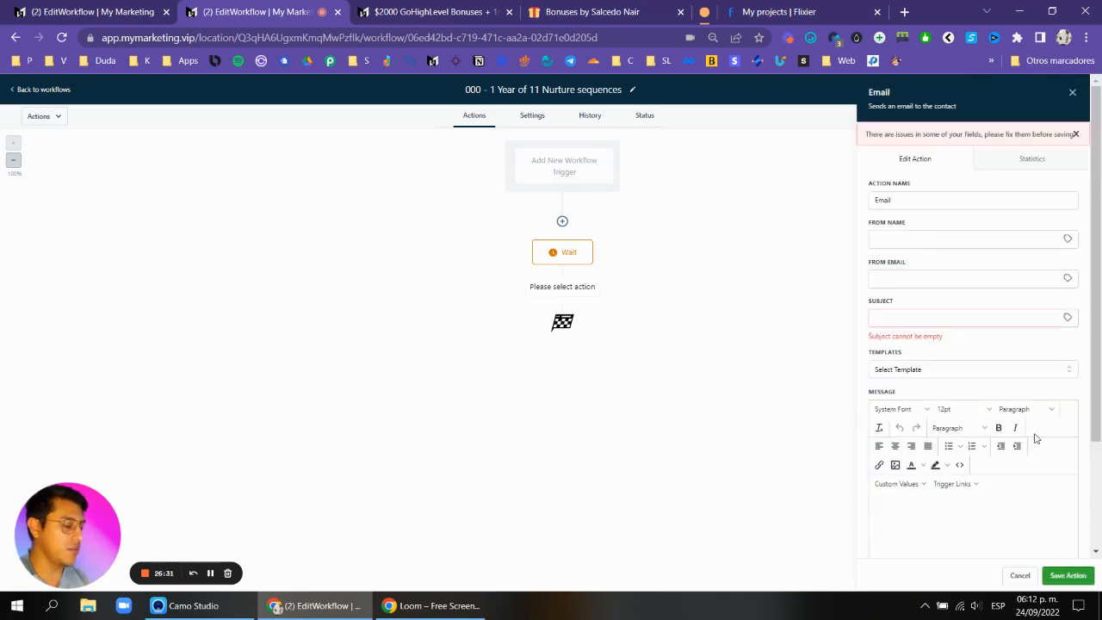
click(940, 318)
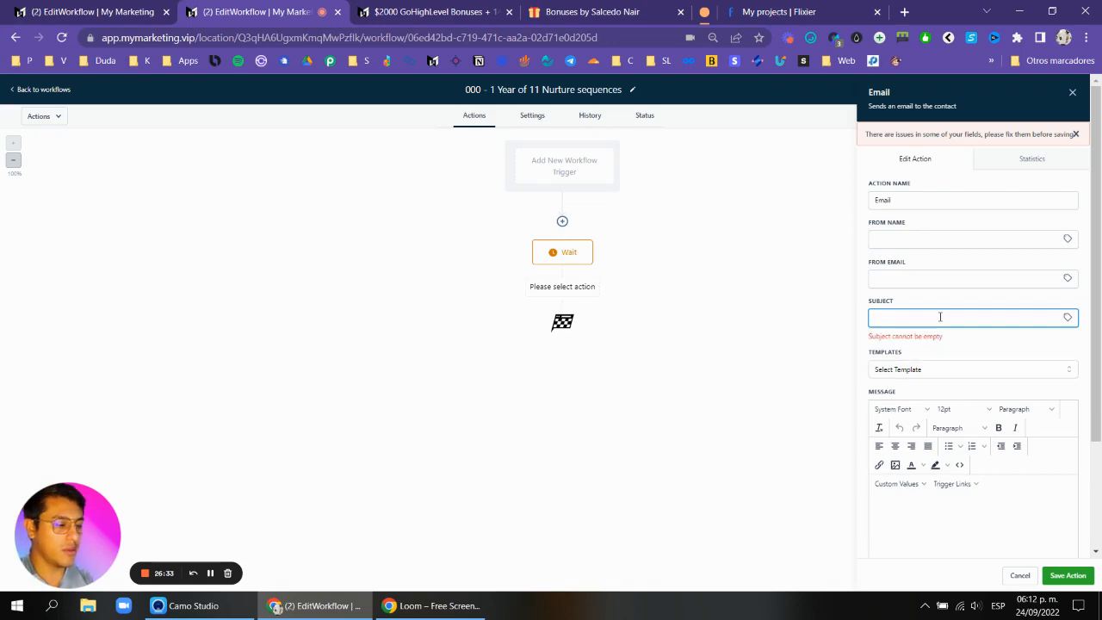
text(email nurture 1)
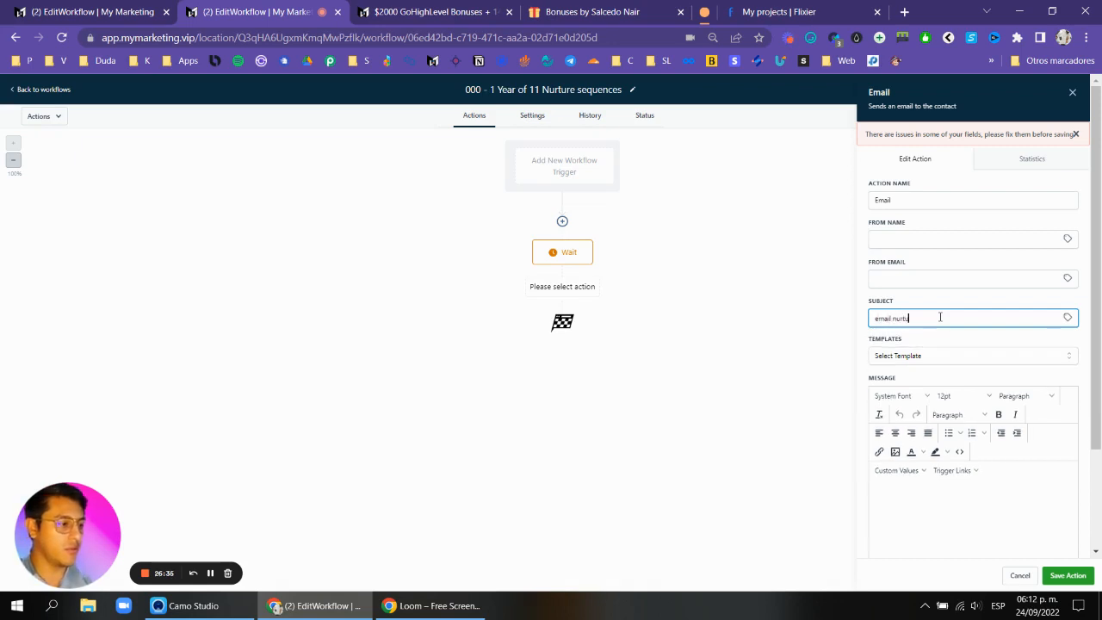
click(1060, 575)
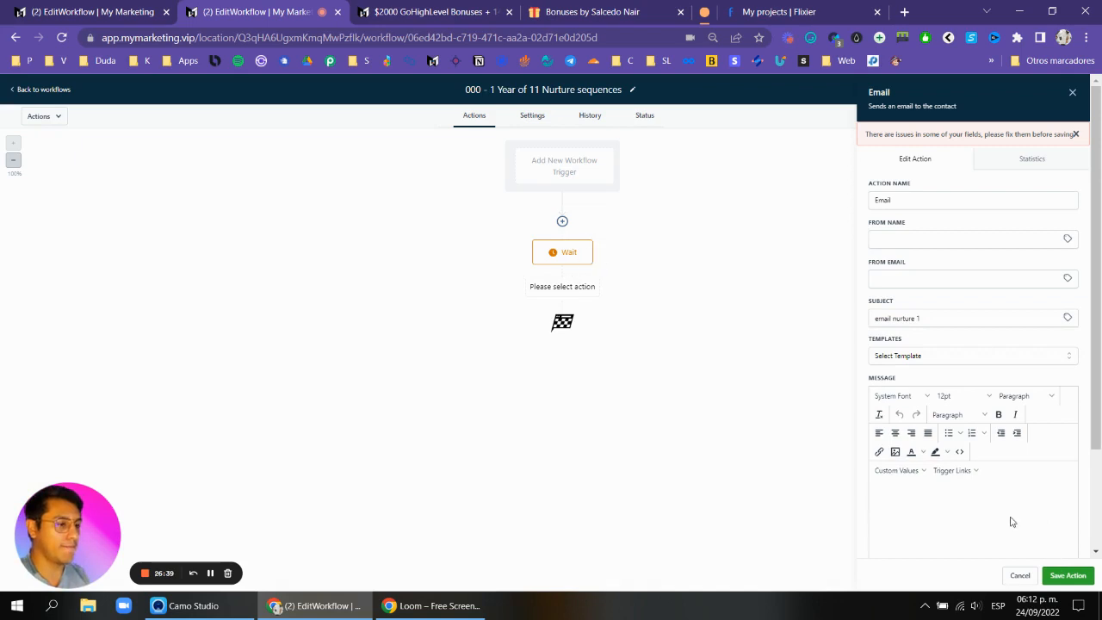
scroll(999, 430, down, 2)
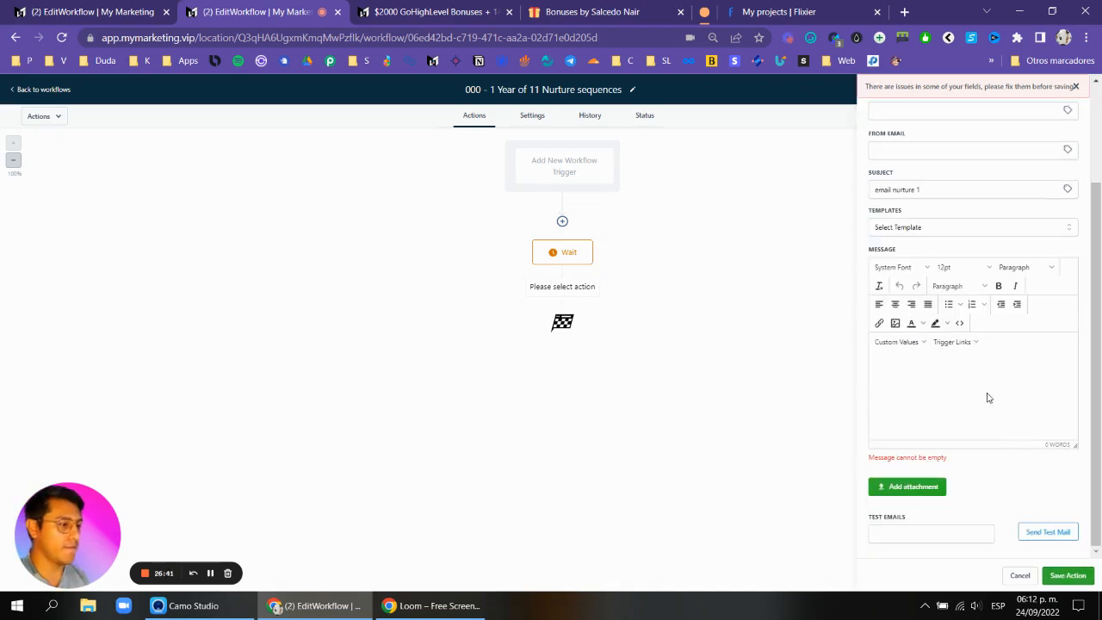
click(982, 358)
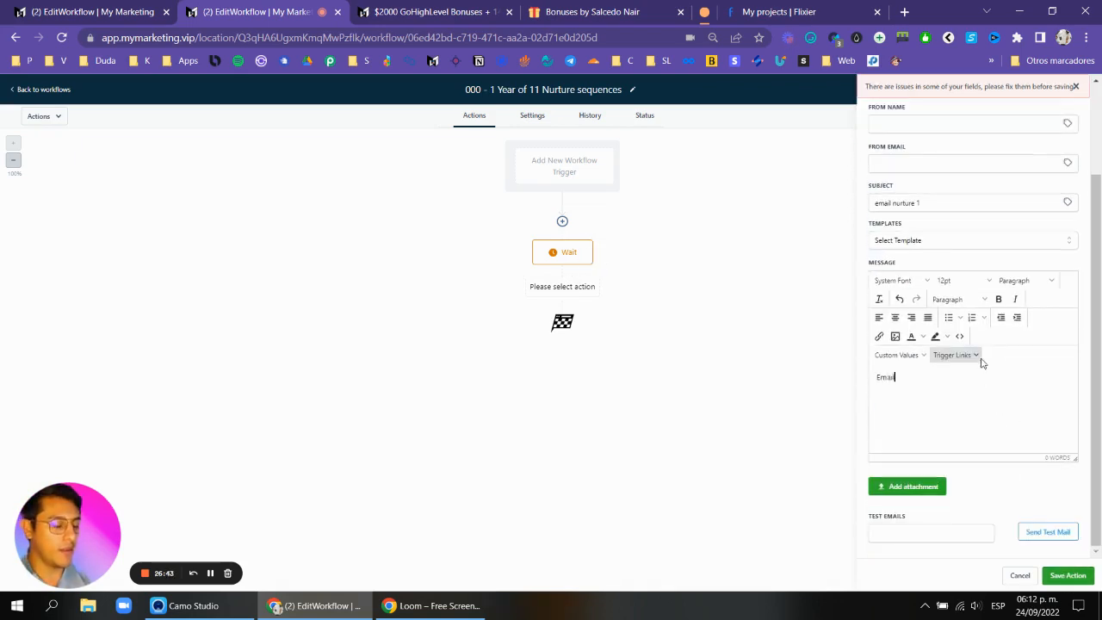
click(1068, 575)
Rename the Wait action to Wait 30d and set its delay to 30 days.
click(569, 253)
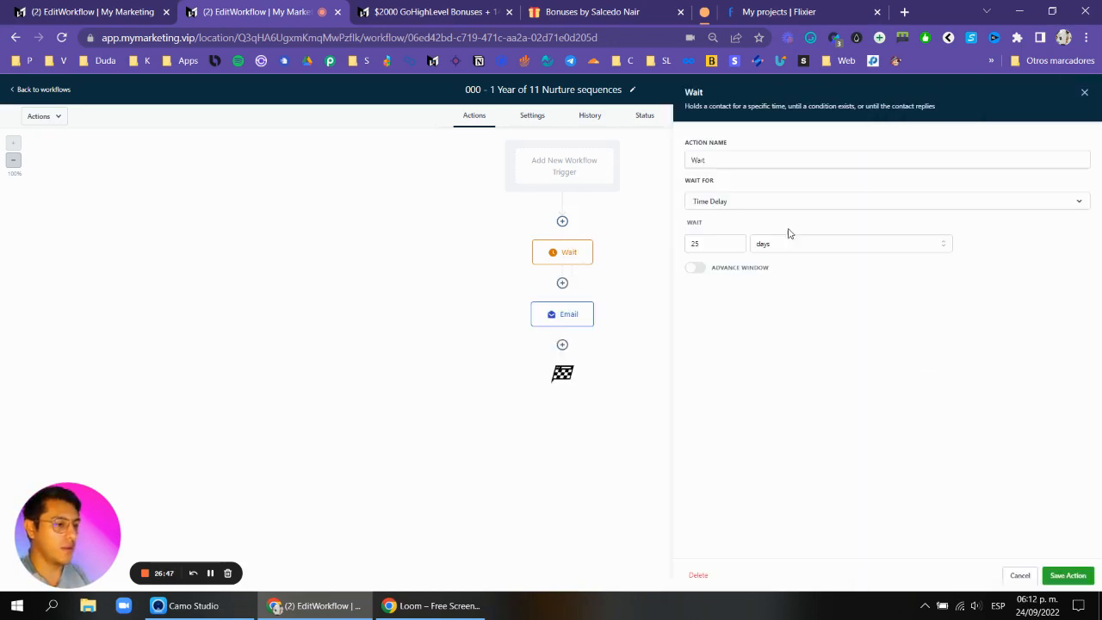
click(827, 155)
click(717, 243)
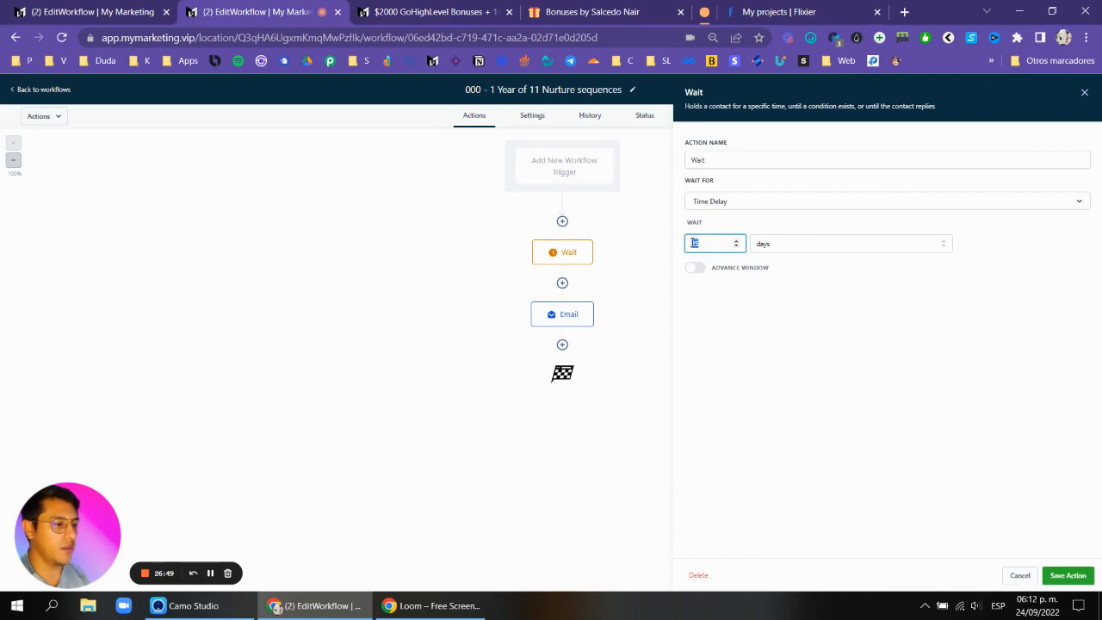
click(713, 162)
text(30d)
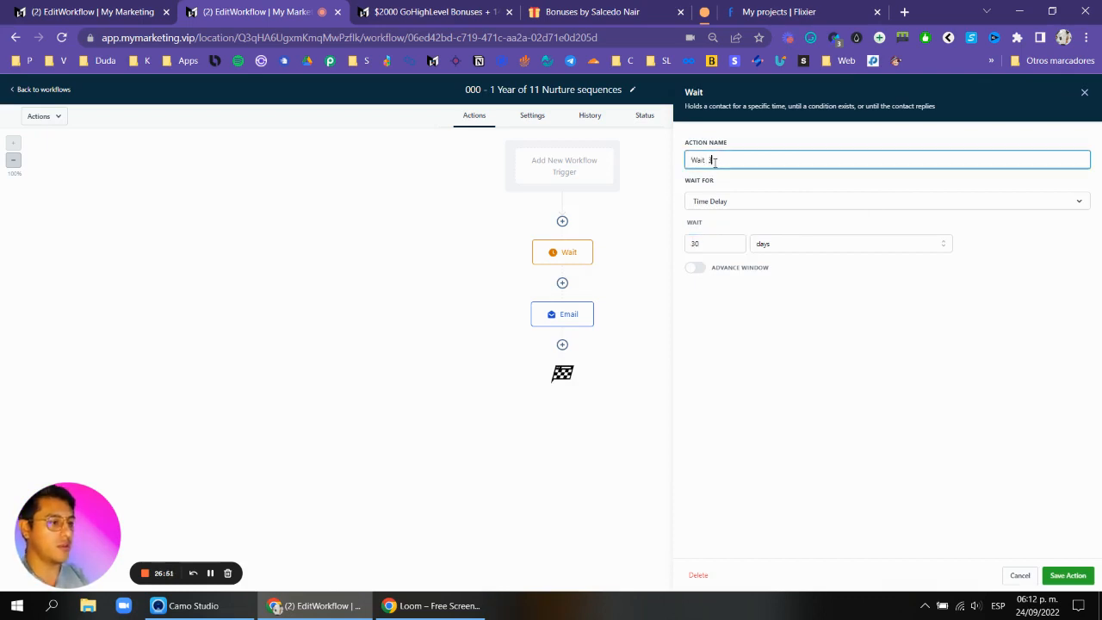
click(1087, 576)
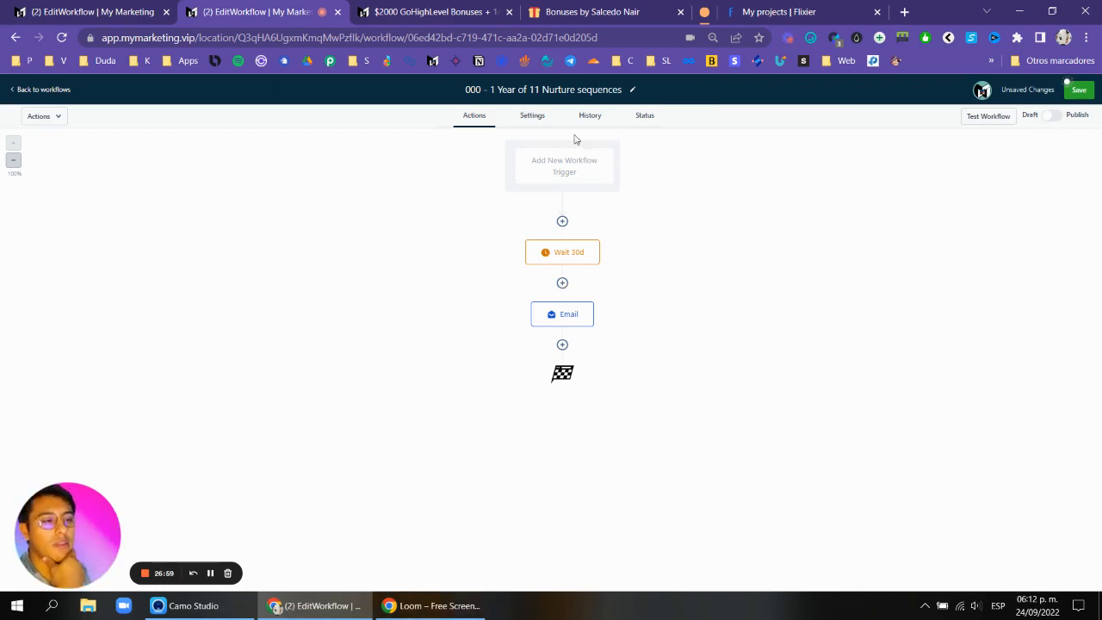
Copy all actions from the Wait 30d action onward and paste them after the email.
mouse_move(573, 250)
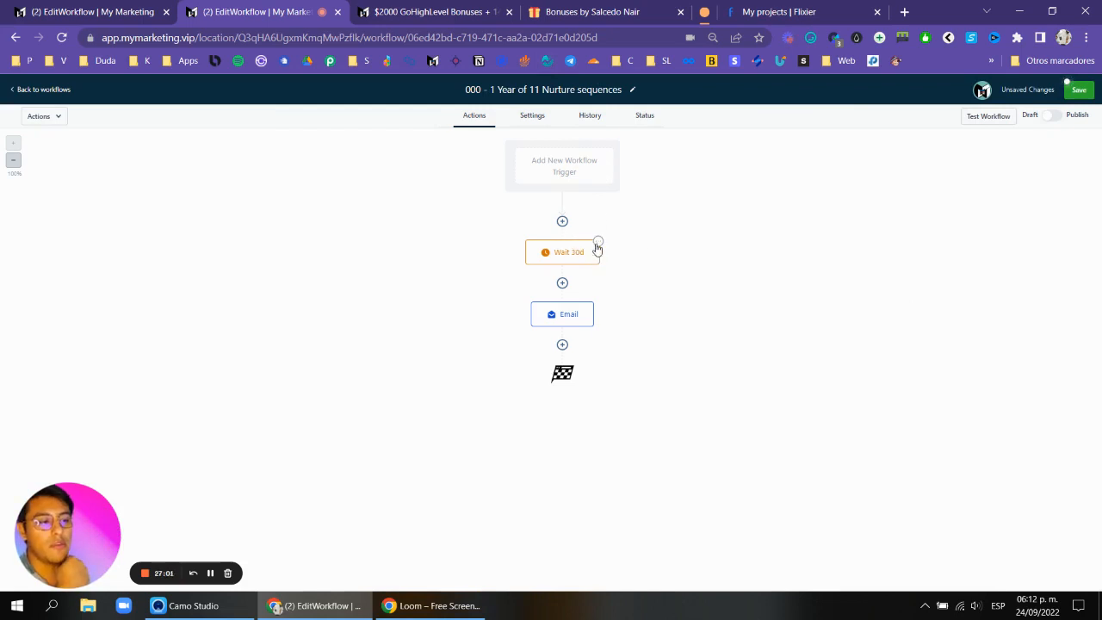
click(598, 243)
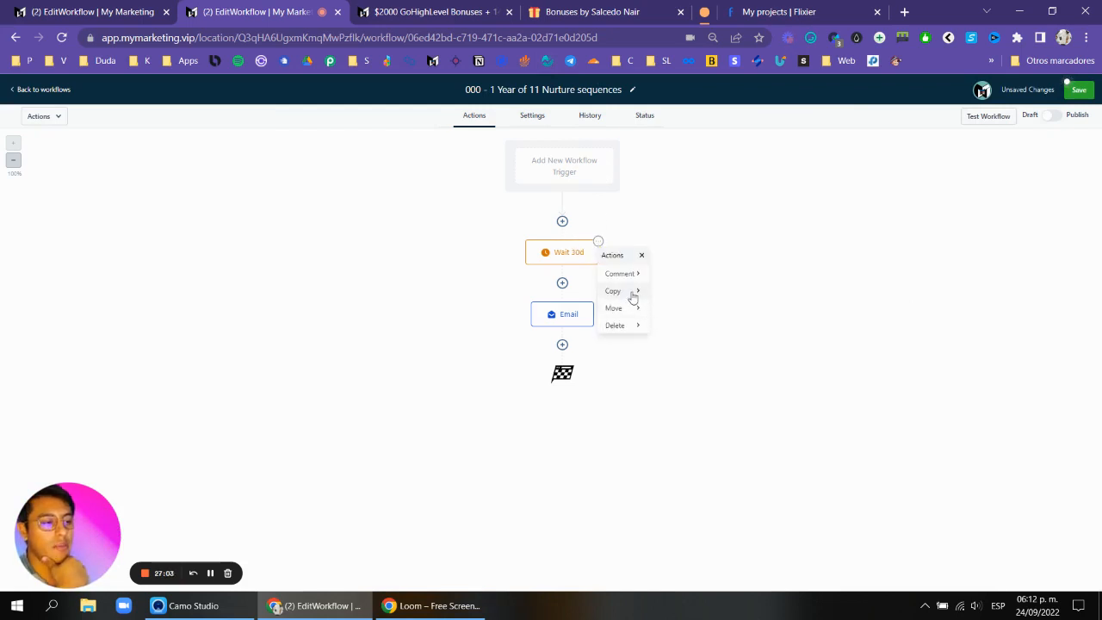
mouse_move(635, 294)
click(705, 297)
click(563, 384)
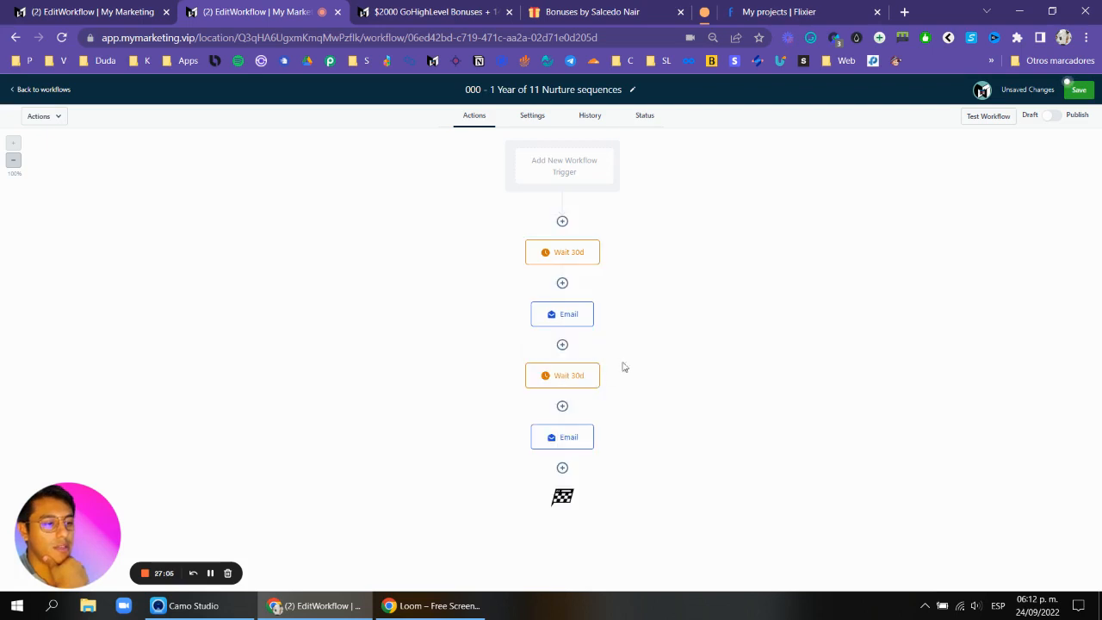
Delete the last character of the first email's message, save it, then open and save the copied email.
click(575, 314)
key(BackSpace)
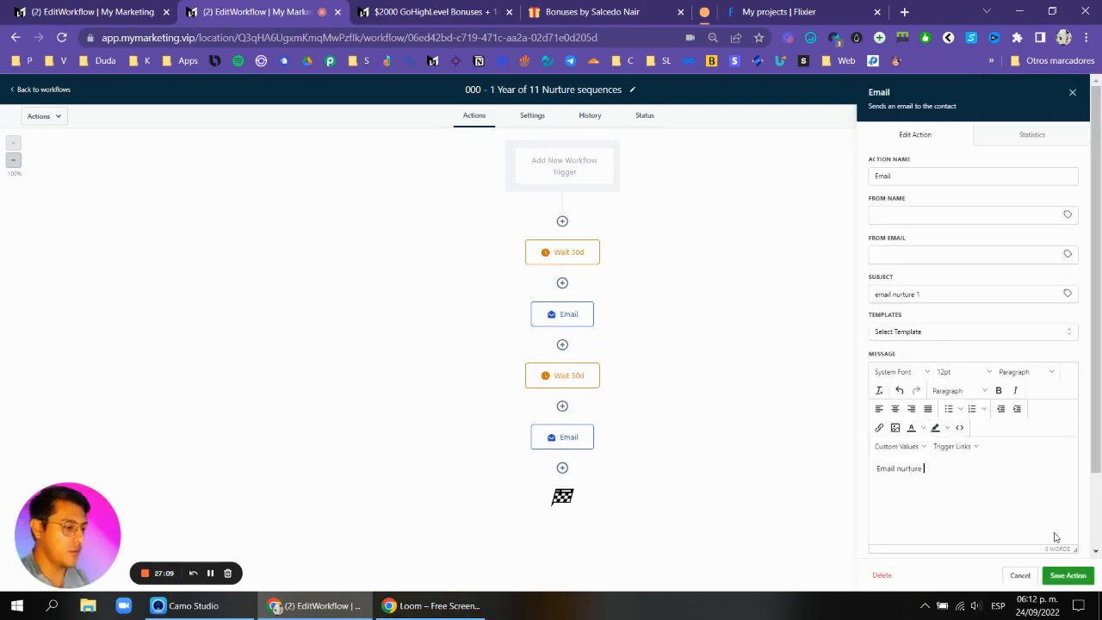
click(1068, 576)
click(564, 439)
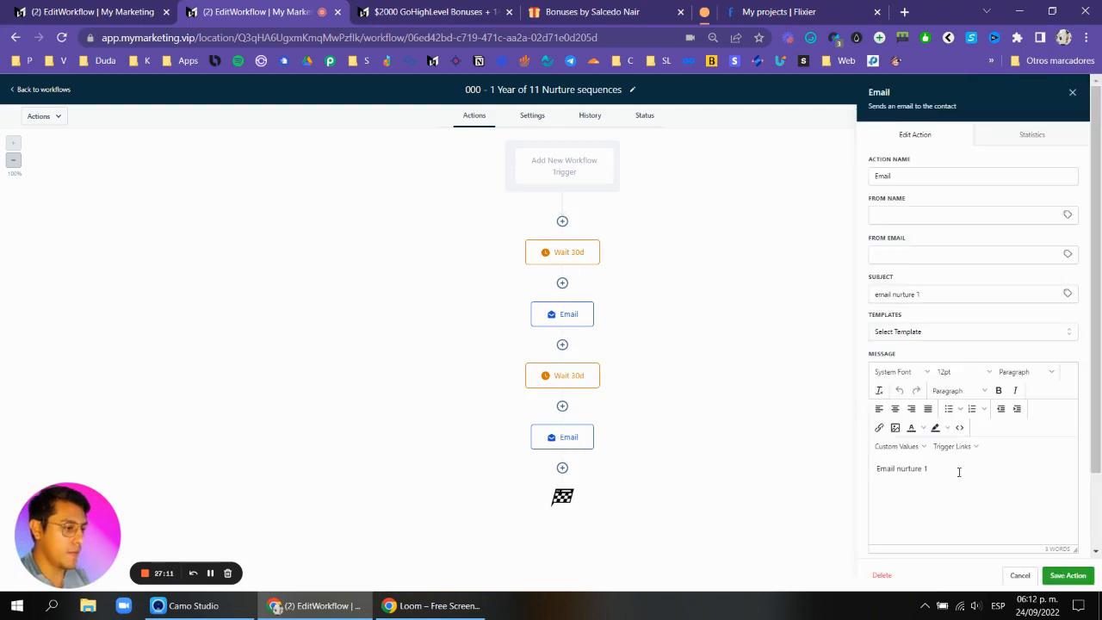
click(1068, 576)
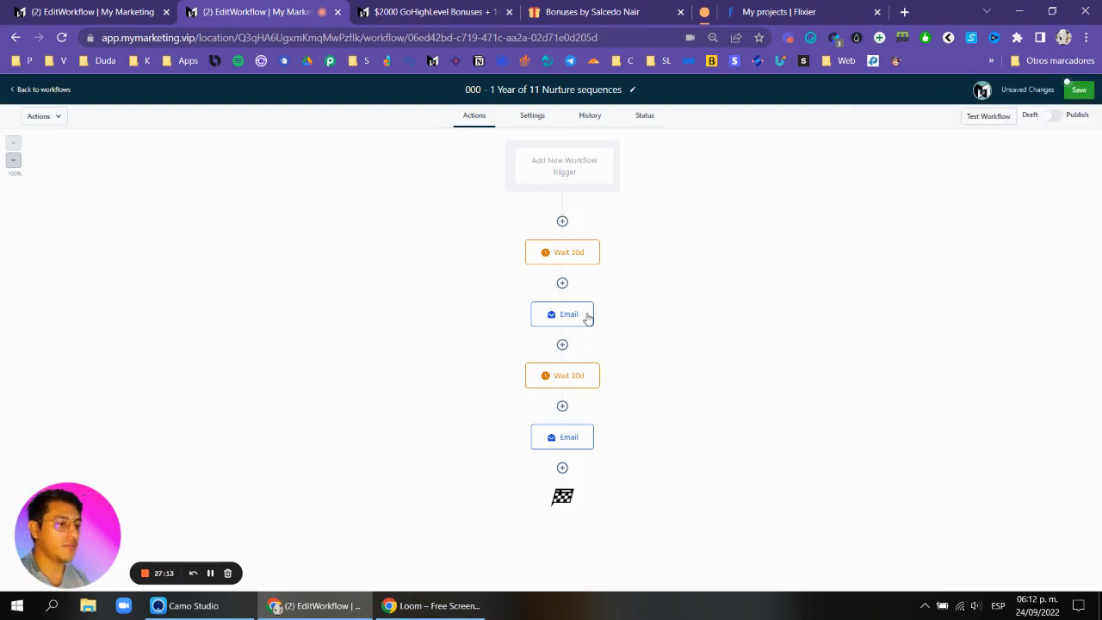
Copy all actions from the first Wait 30d again and paste them at the end of the sequence.
click(598, 242)
mouse_move(642, 291)
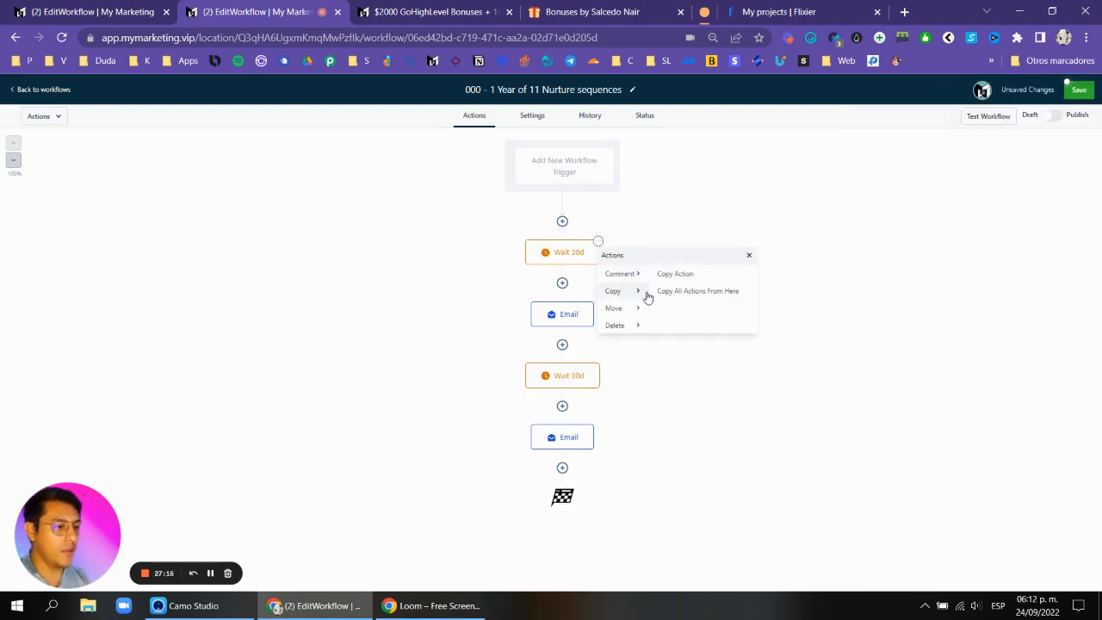
click(692, 291)
click(556, 545)
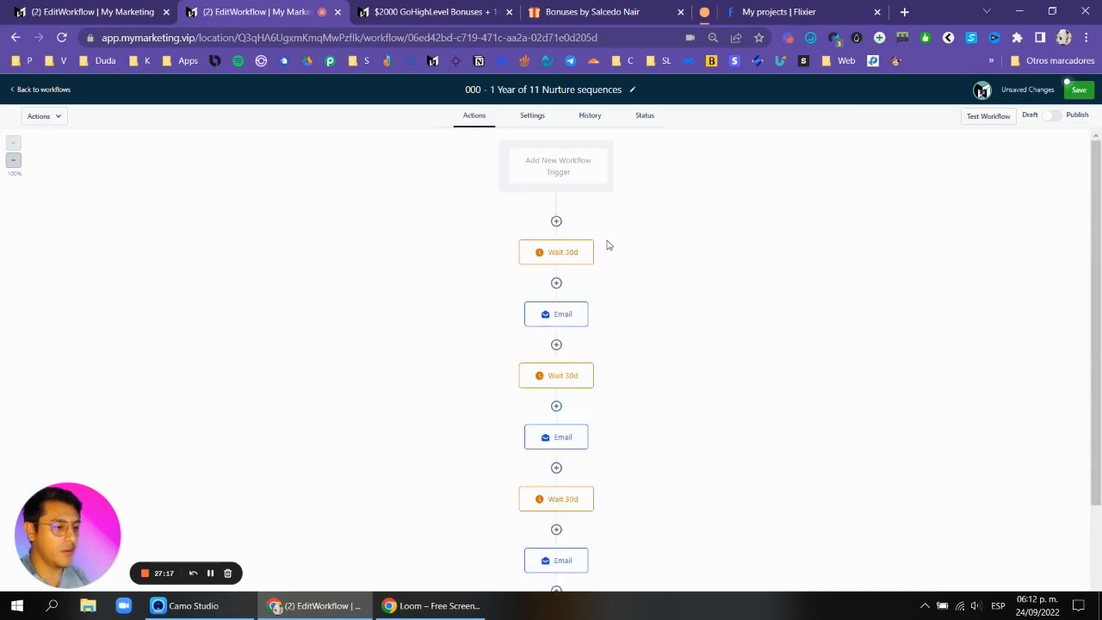
Paste another copy of all actions from the first Wait 30d at the bottom of the sequence.
click(592, 242)
mouse_move(634, 295)
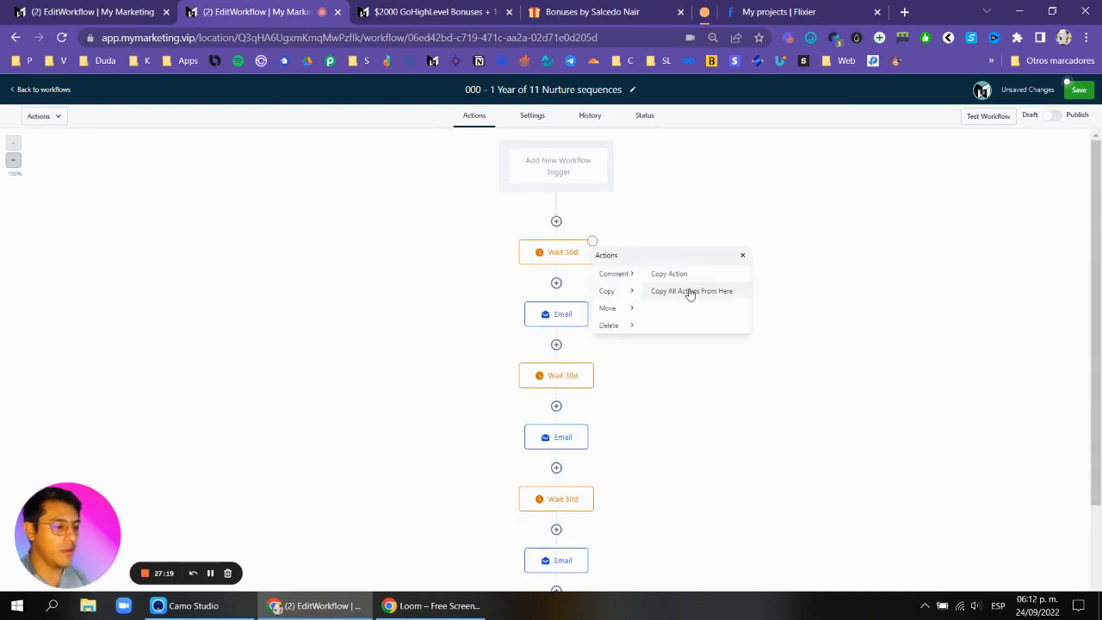
click(692, 291)
scroll(574, 345, down, 5)
click(564, 524)
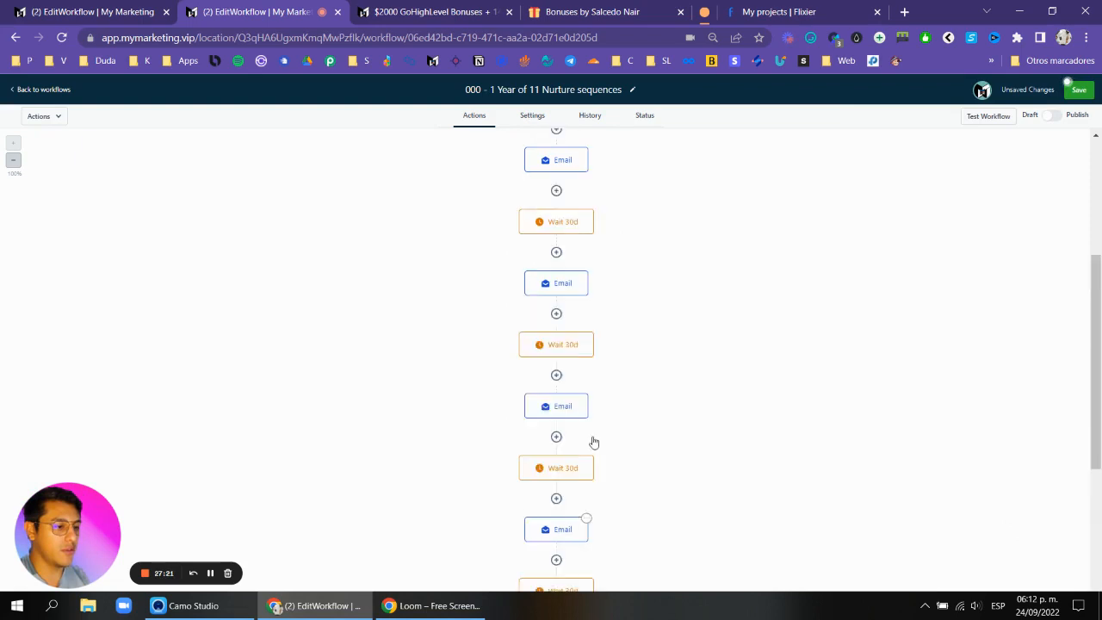
Copy all actions from a lower Wait 30d action and paste them at the end of the sequence.
scroll(628, 313, up, 5)
scroll(573, 258, down, 1)
scroll(581, 258, down, 5)
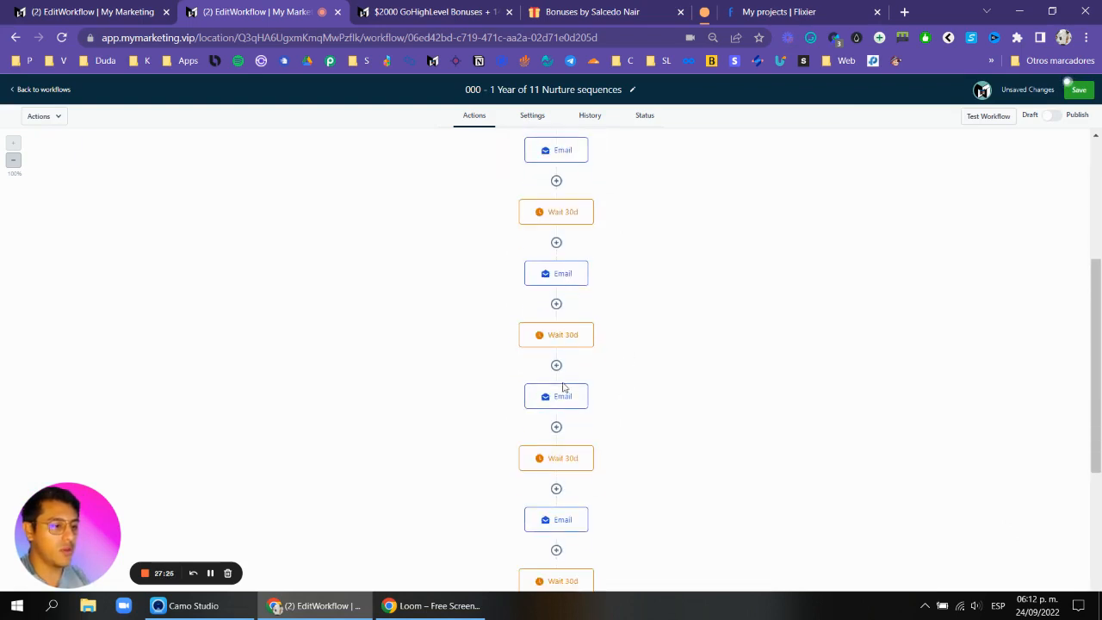
scroll(563, 377, down, 2)
scroll(568, 465, down, 2)
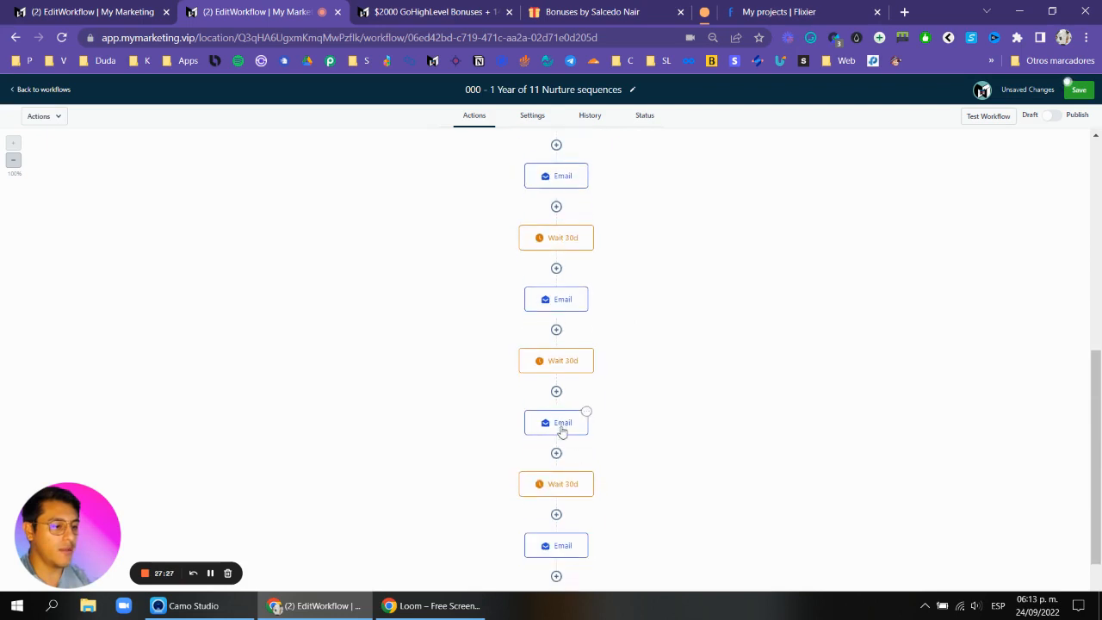
scroll(568, 478, down, 3)
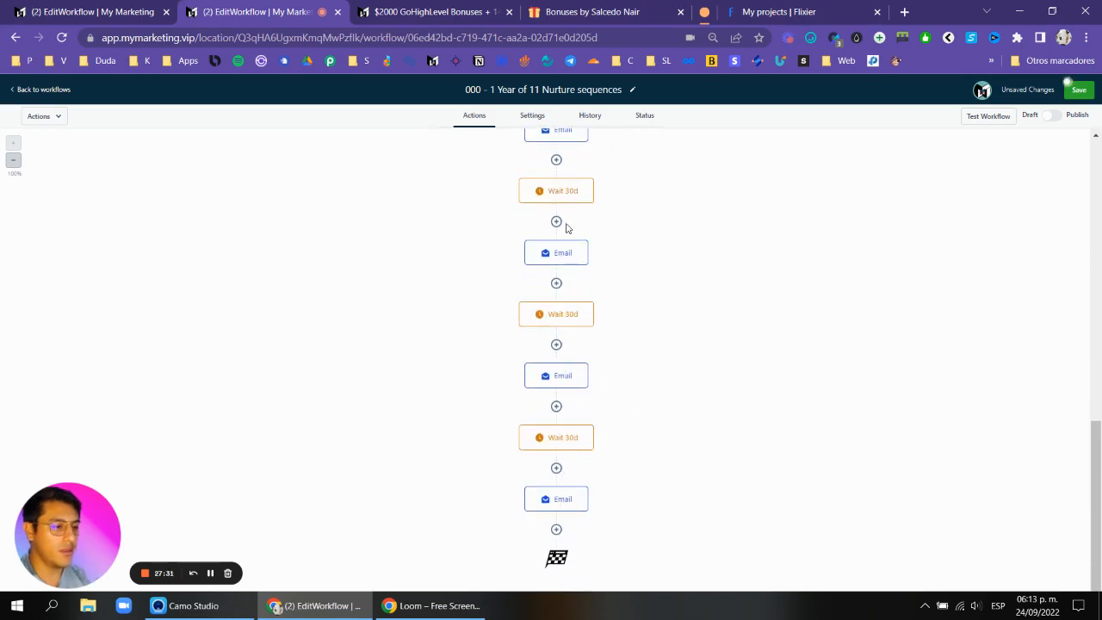
click(593, 180)
mouse_move(618, 229)
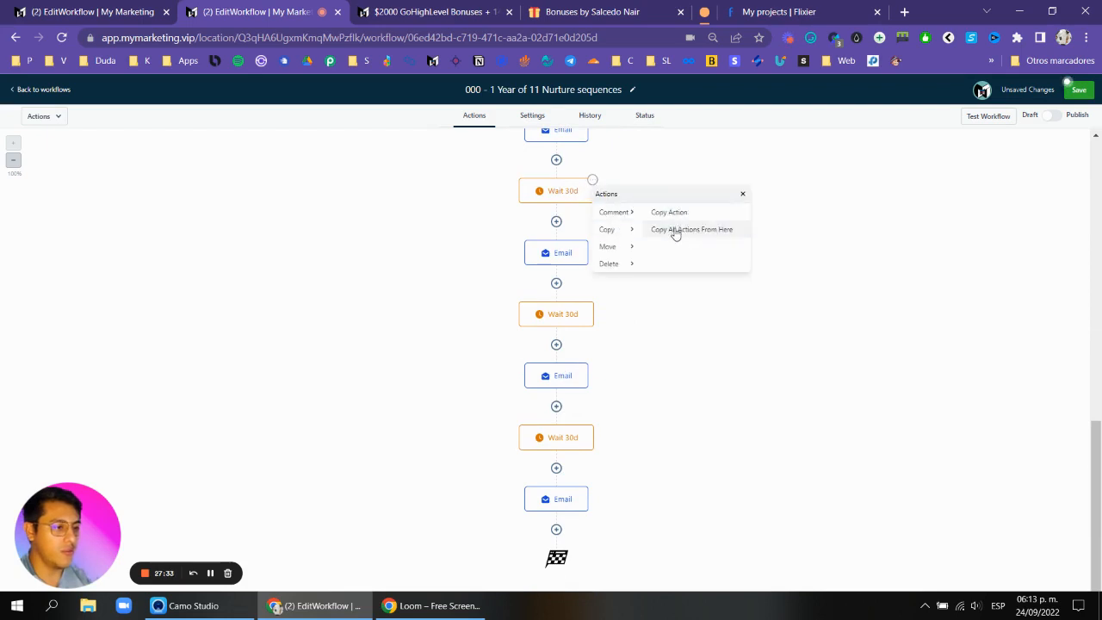
click(676, 233)
scroll(594, 466, down, 2)
click(557, 522)
scroll(739, 379, down, 5)
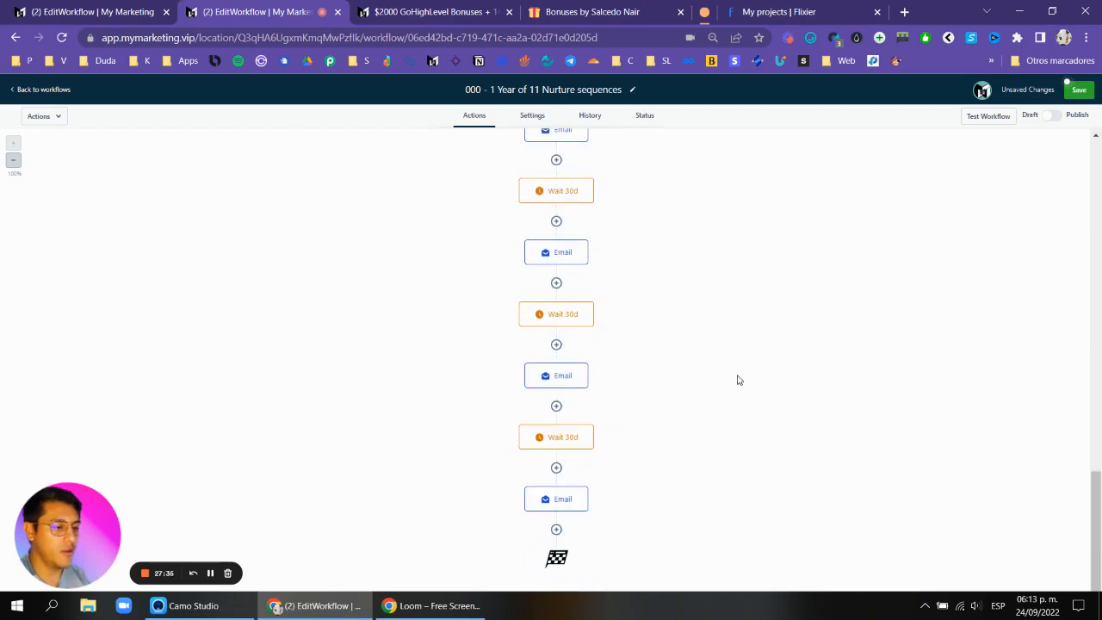
Save the workflow.
scroll(531, 387, up, 10)
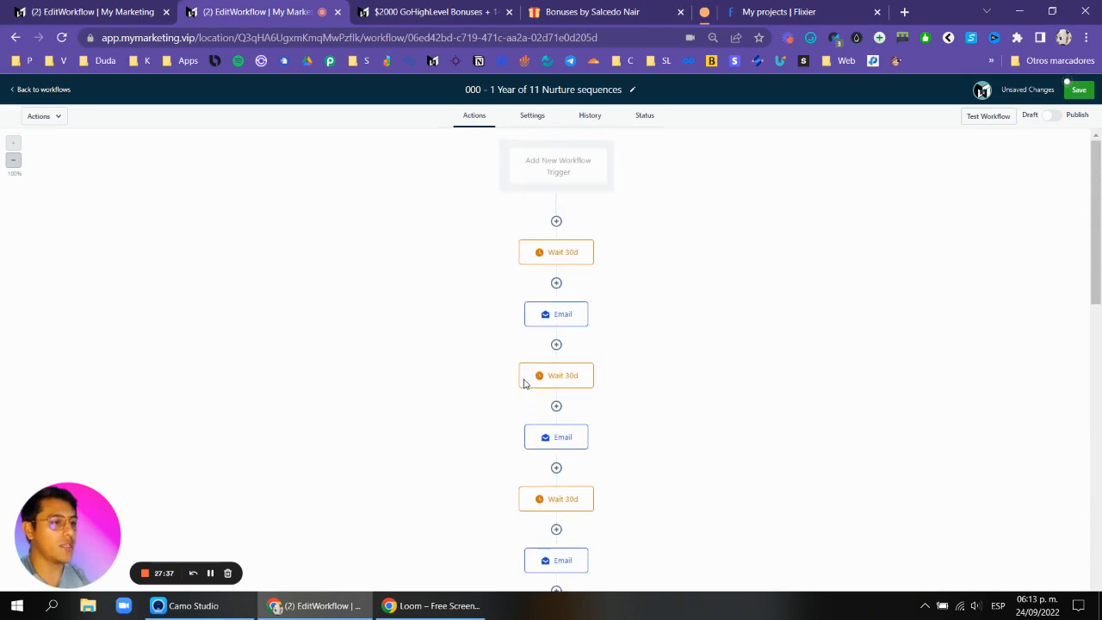
click(1074, 96)
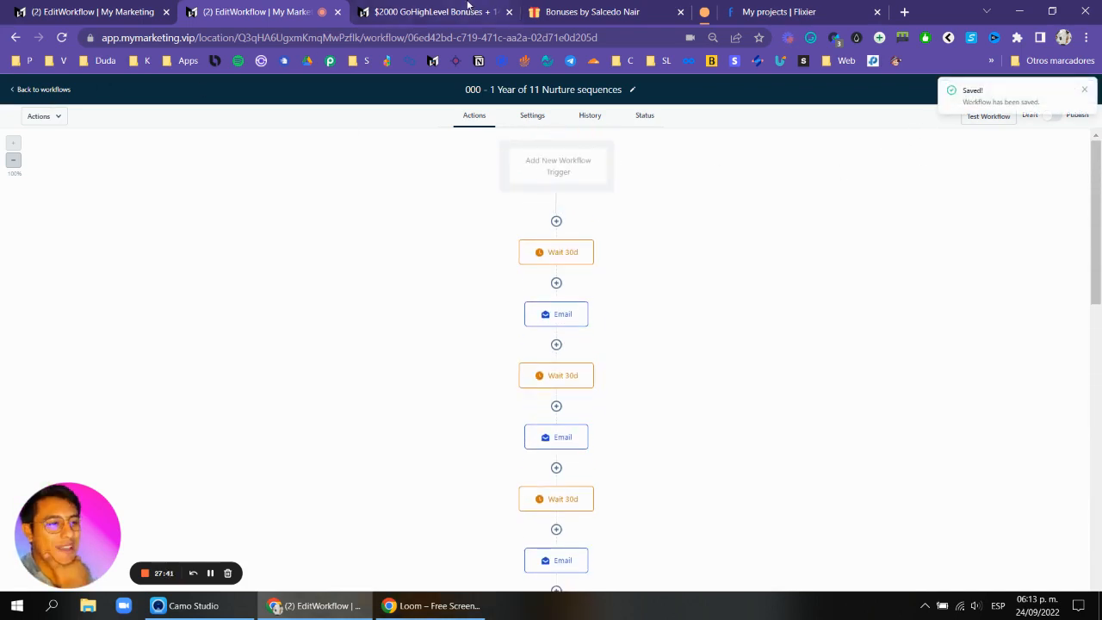
Switch to the bonuses page tab and review the list of included workflows.
click(452, 11)
drag(779, 284, 589, 284)
click(589, 285)
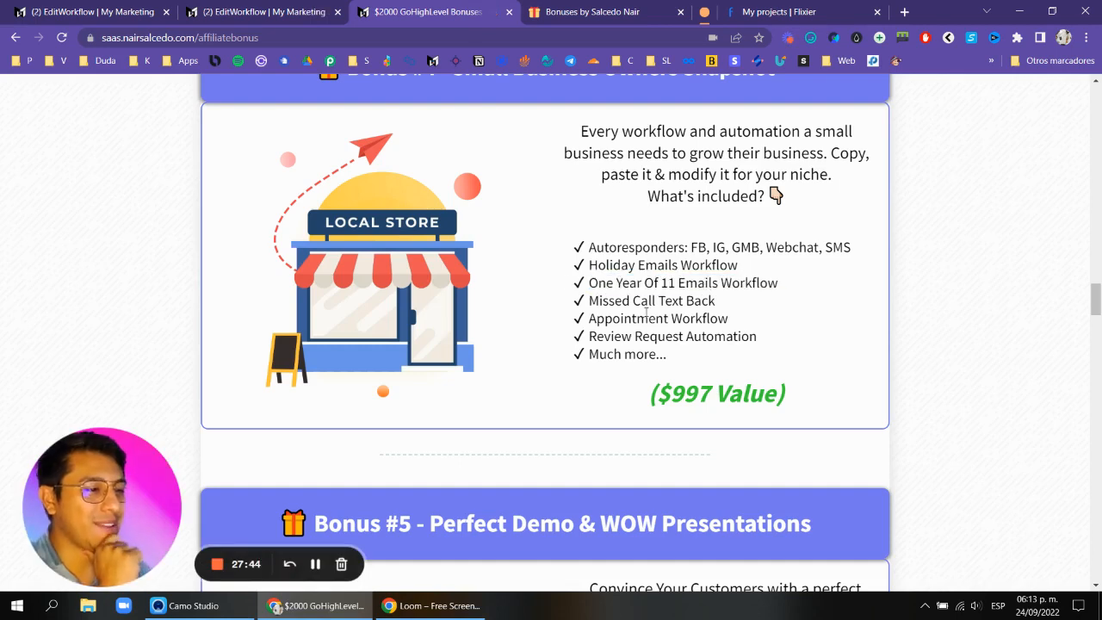
Return to the workflows list and dismiss the integration and phone configuration banners.
click(280, 9)
click(43, 90)
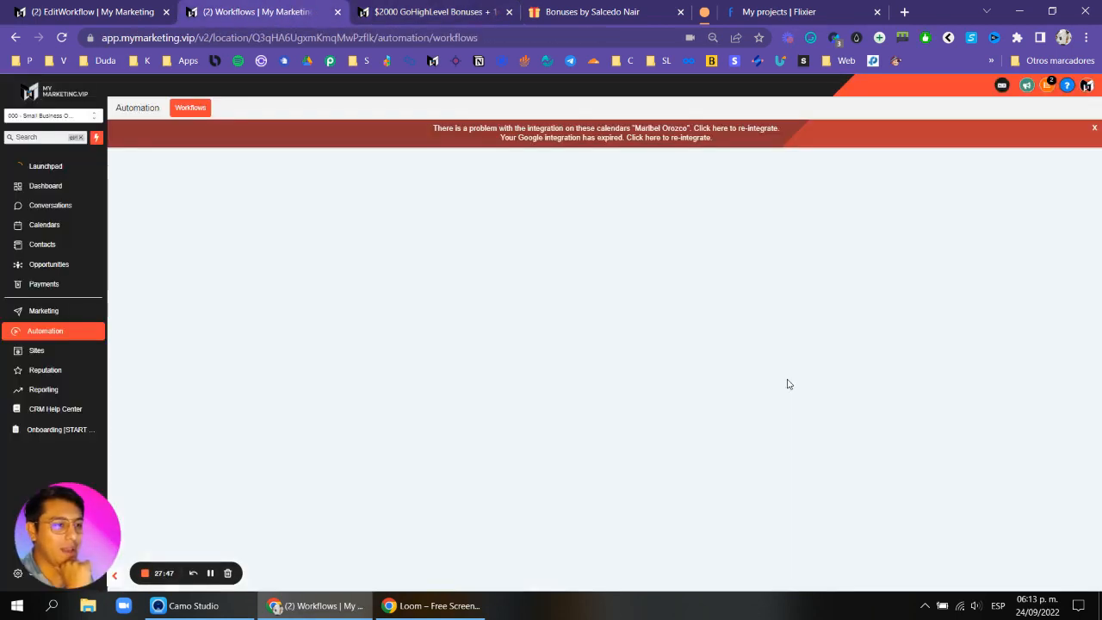
click(1095, 130)
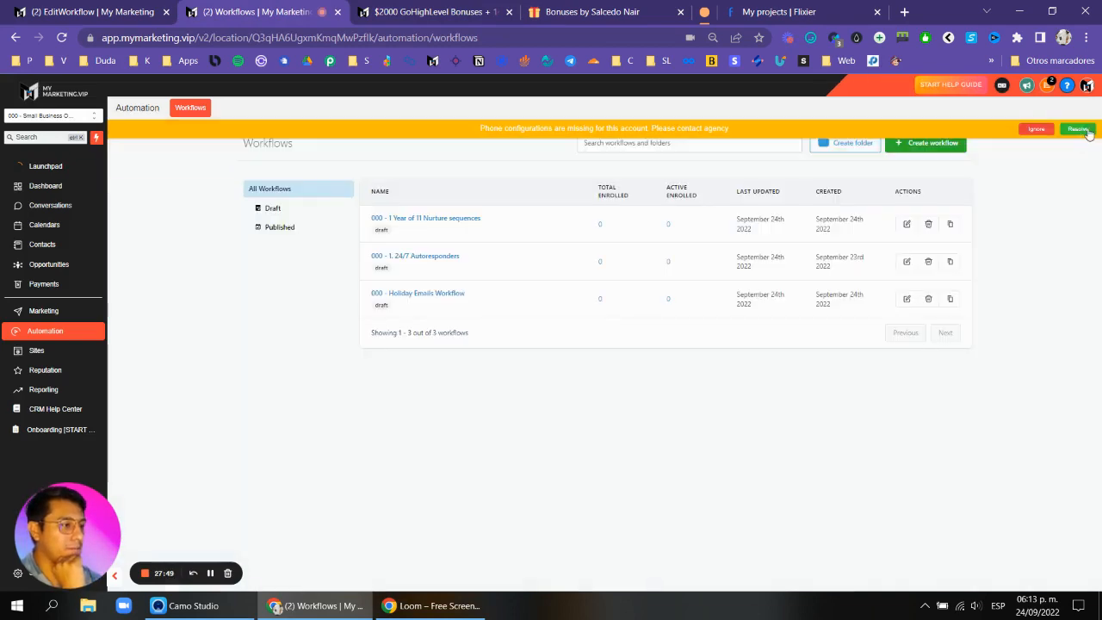
click(1036, 130)
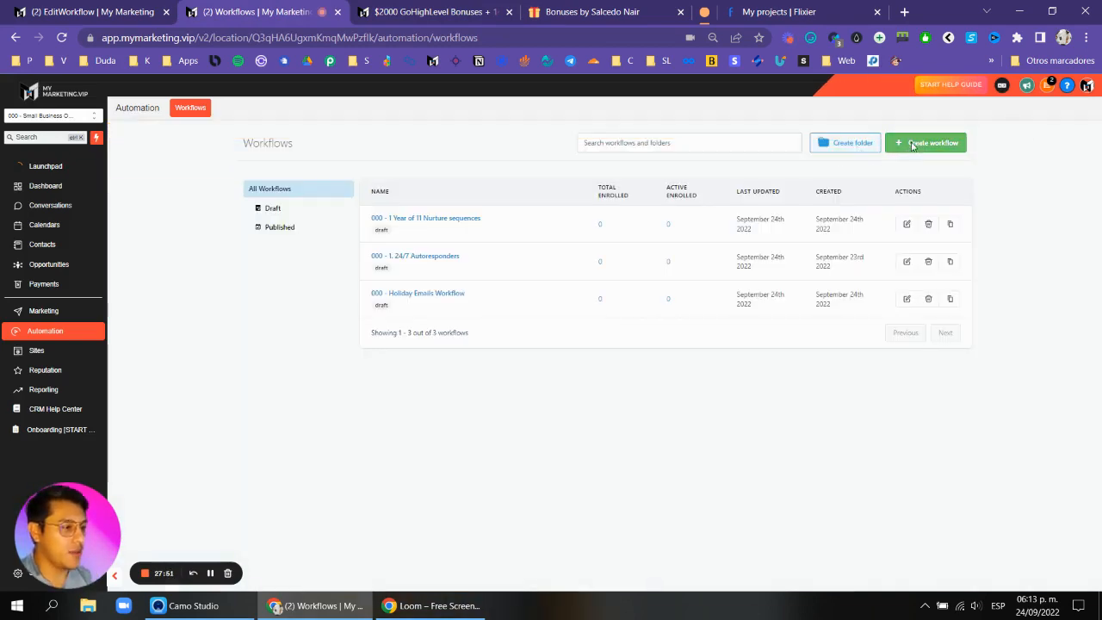
Create a new workflow from the Recipe - Auto Missed Call Text-Back template.
click(896, 143)
scroll(603, 292, down, 3)
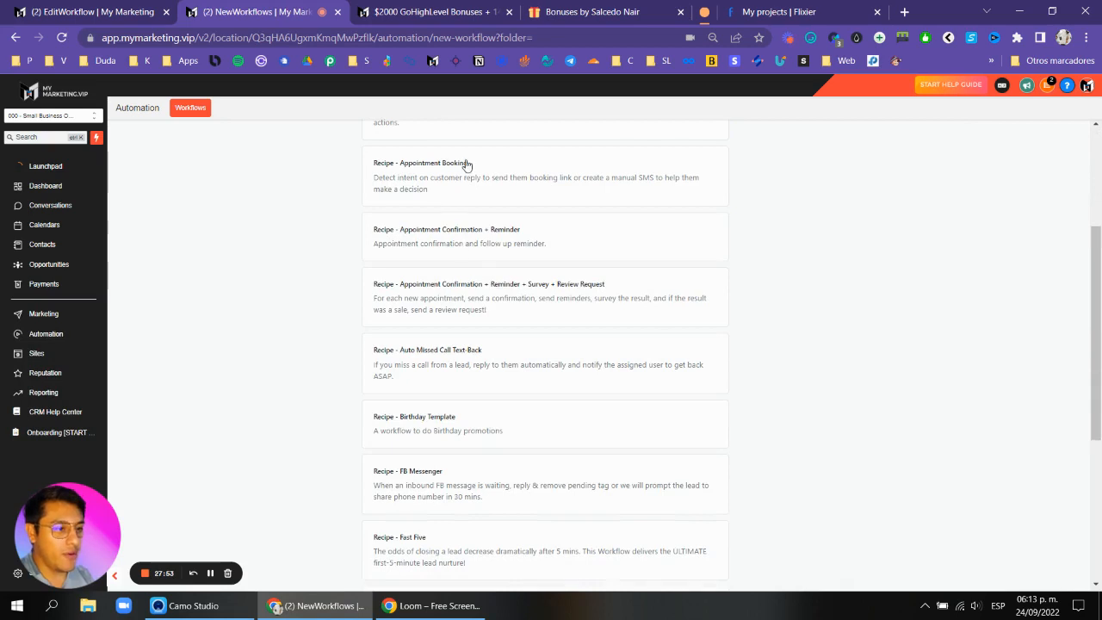
scroll(467, 214, down, 1)
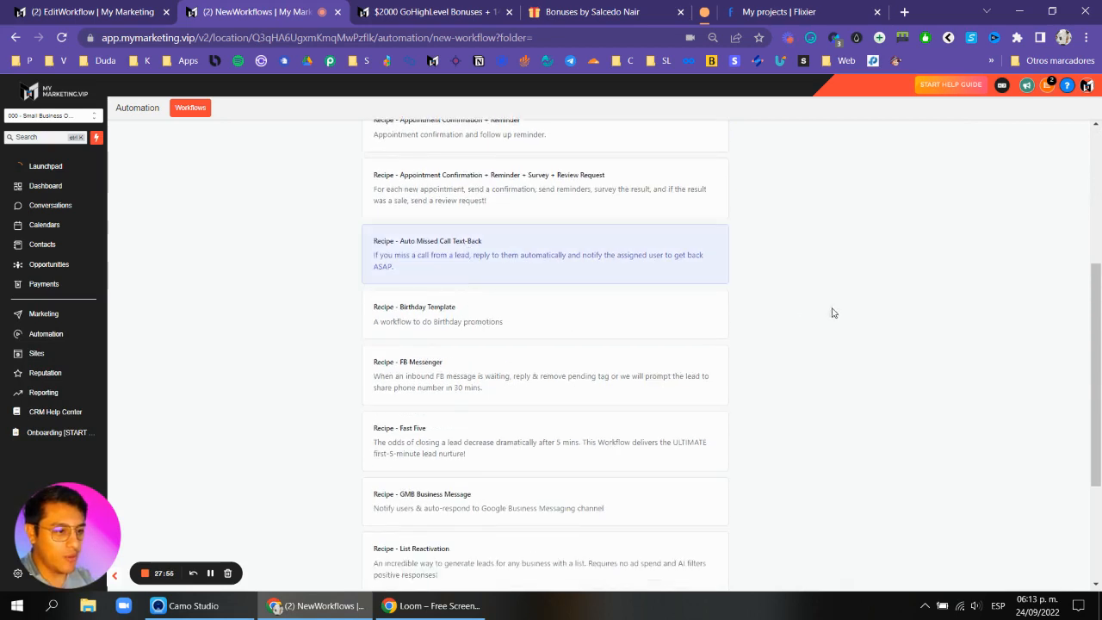
scroll(832, 313, up, 3)
click(925, 175)
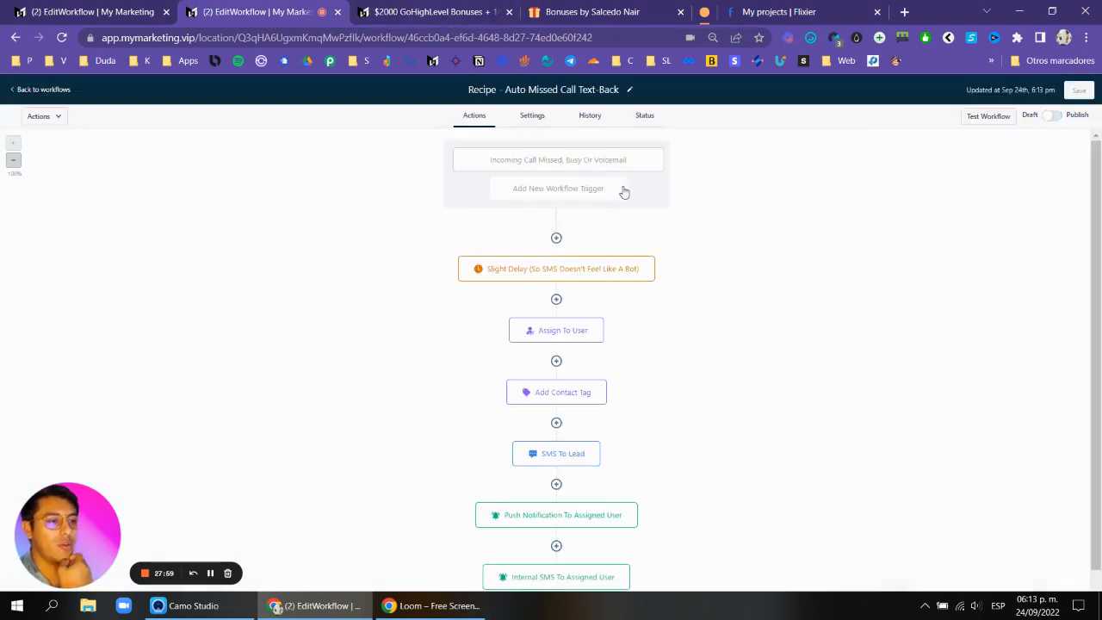
Open and save the recipe's missed-call trigger and its SMS To Lead action.
click(613, 168)
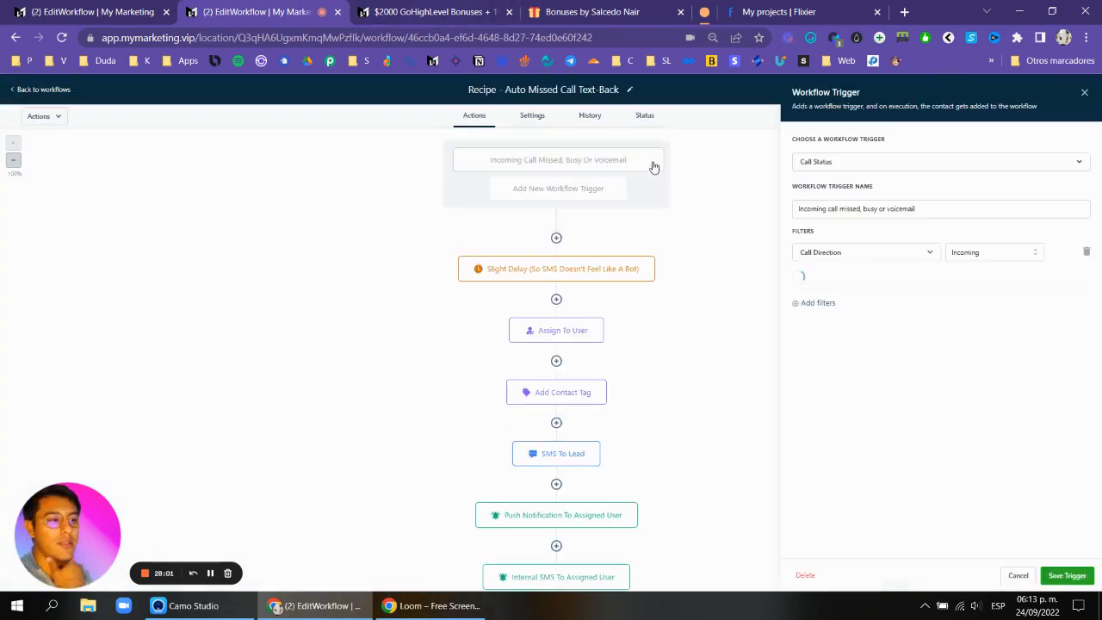
click(1067, 576)
scroll(699, 296, down, 1)
scroll(642, 238, down, 1)
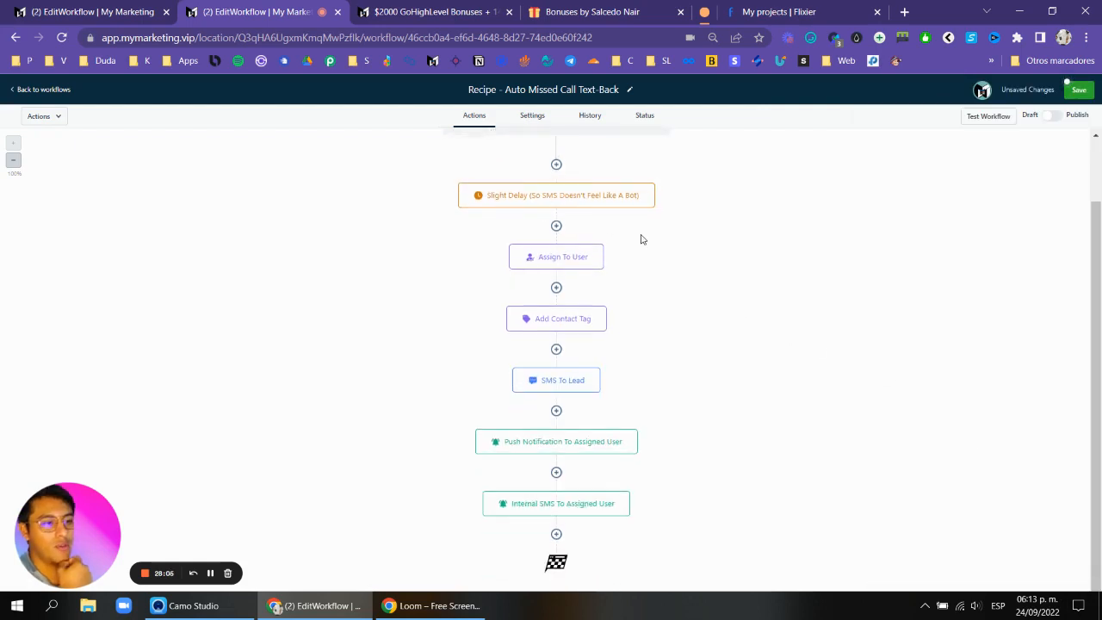
click(560, 379)
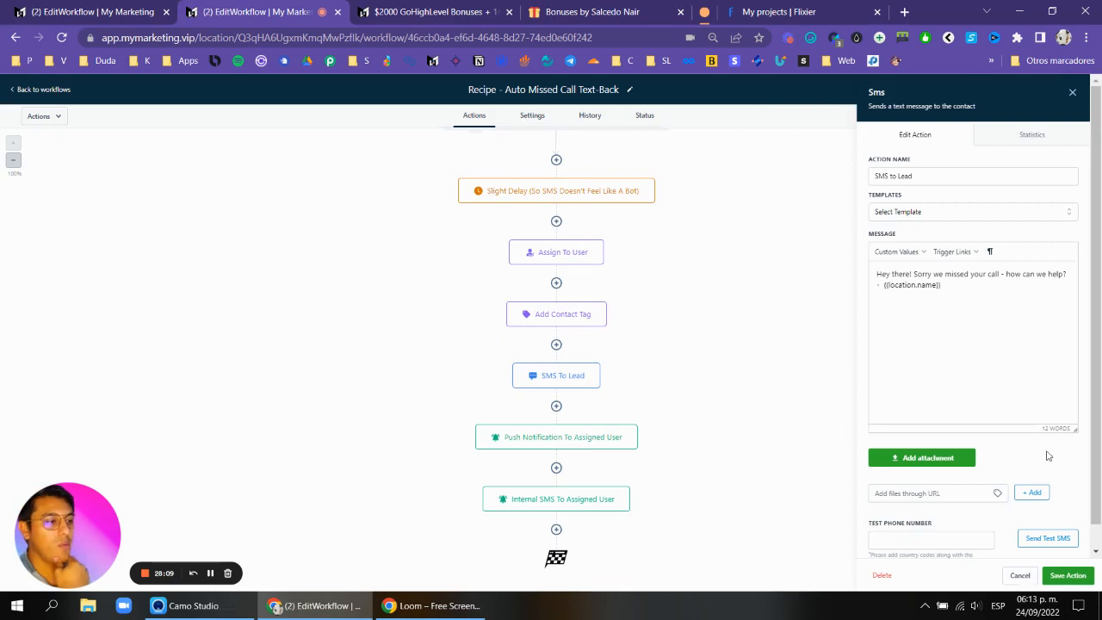
click(1070, 575)
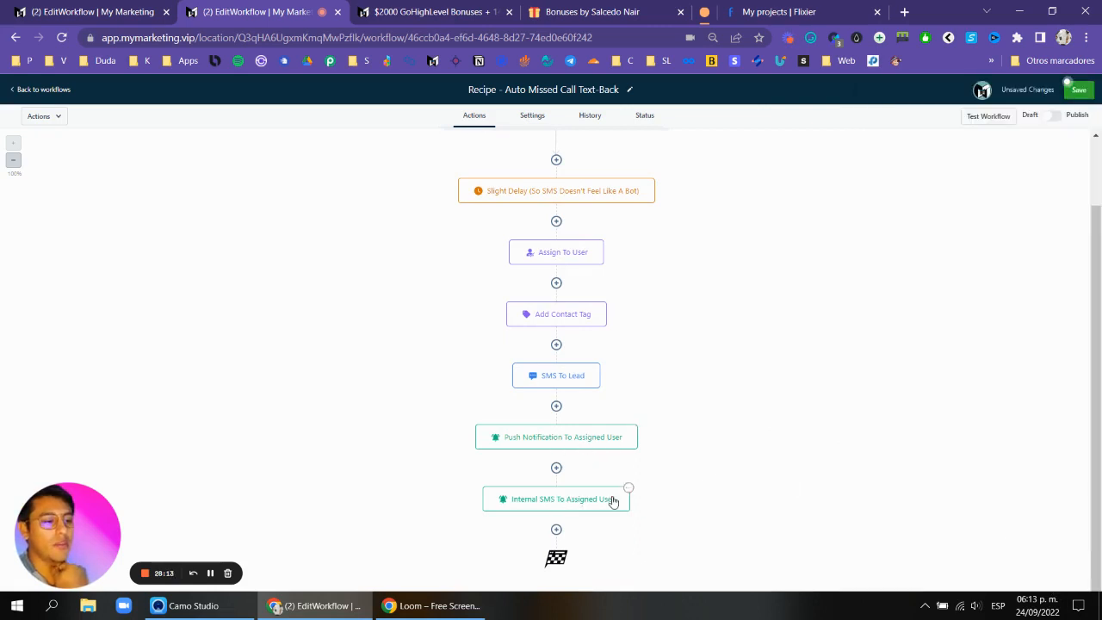
Insert an If/Else condition right after the trigger, with a branch checking whether Phone contains +52.
scroll(613, 502, up, 2)
click(557, 238)
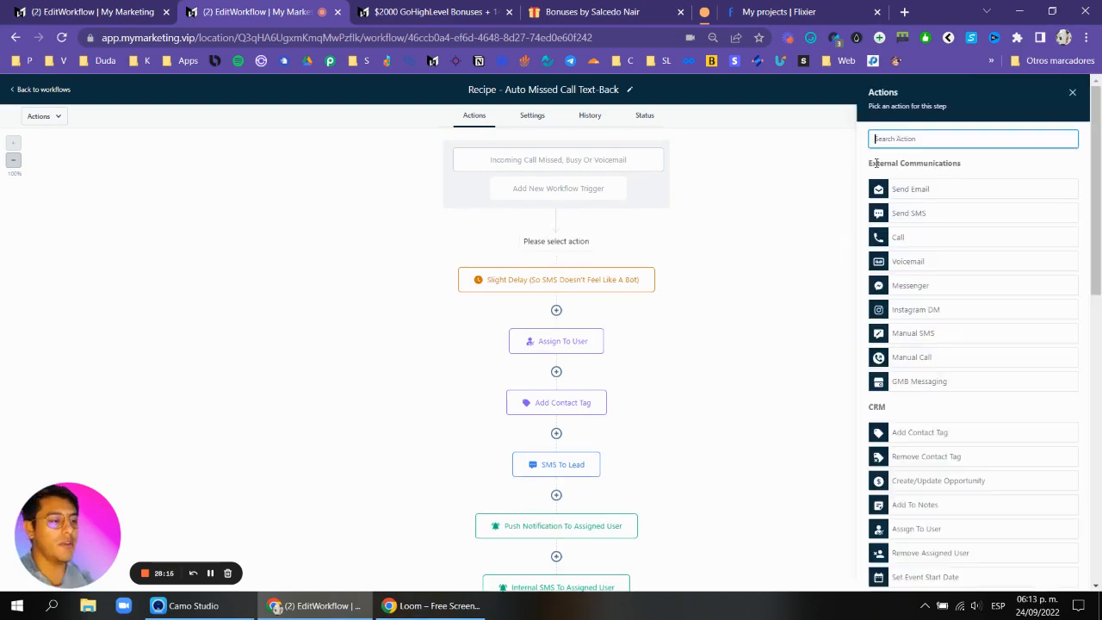
text(if)
click(916, 214)
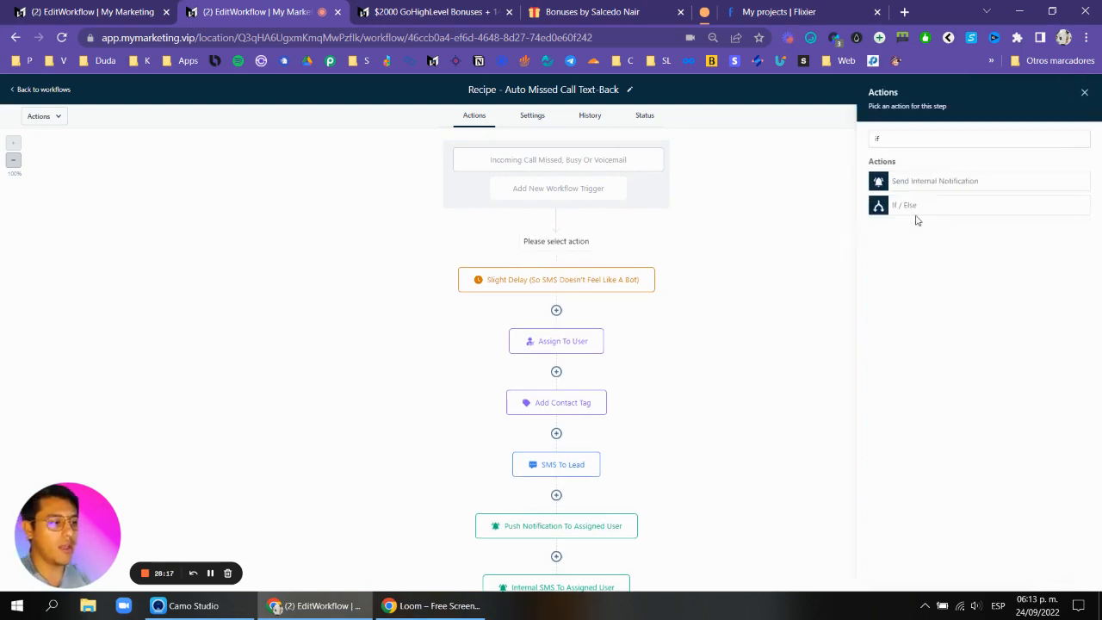
click(746, 296)
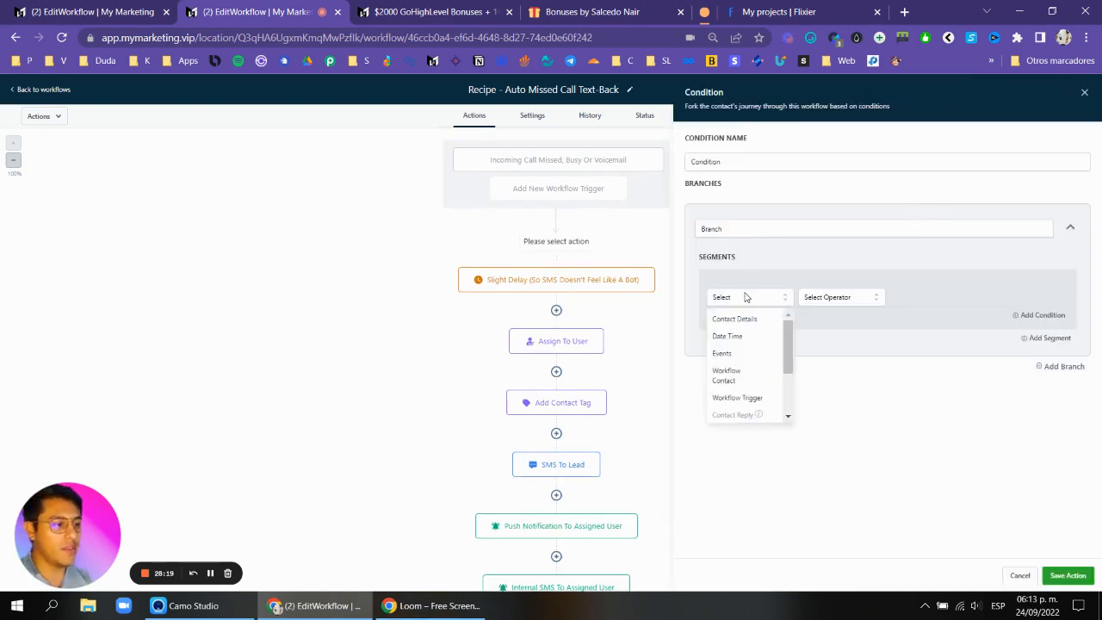
click(745, 319)
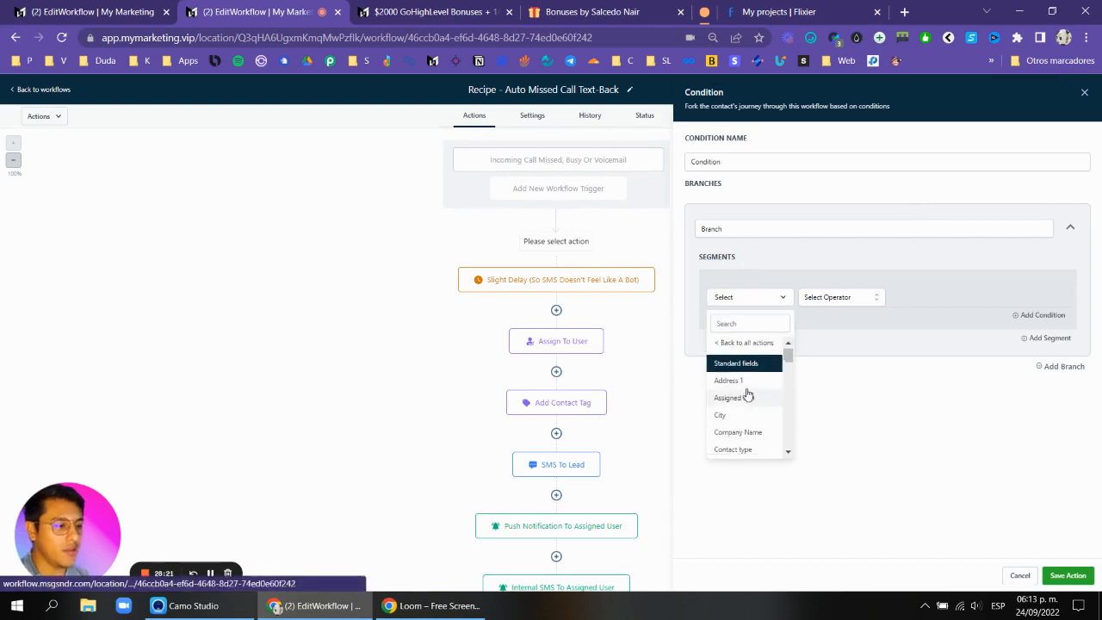
scroll(745, 392, down, 3)
scroll(746, 390, down, 2)
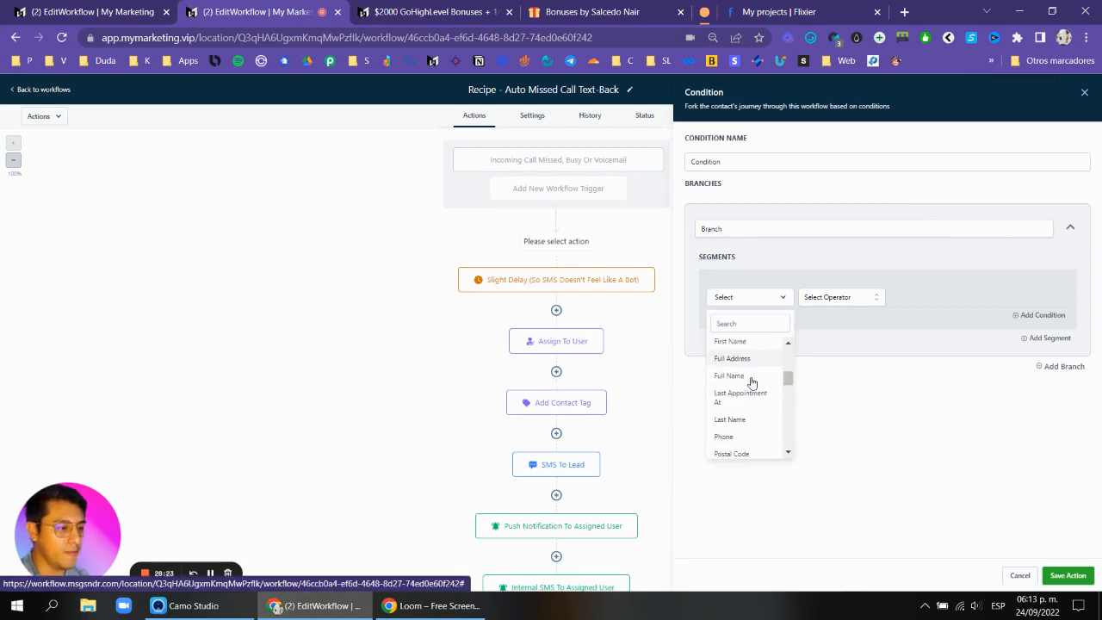
scroll(769, 382, down, 2)
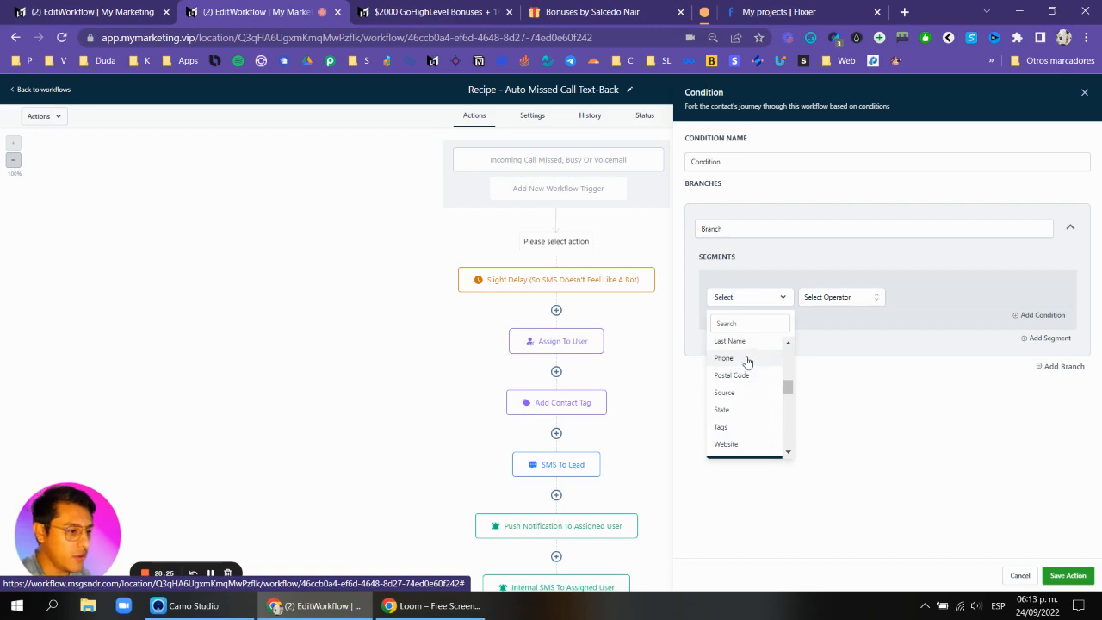
click(746, 359)
click(827, 299)
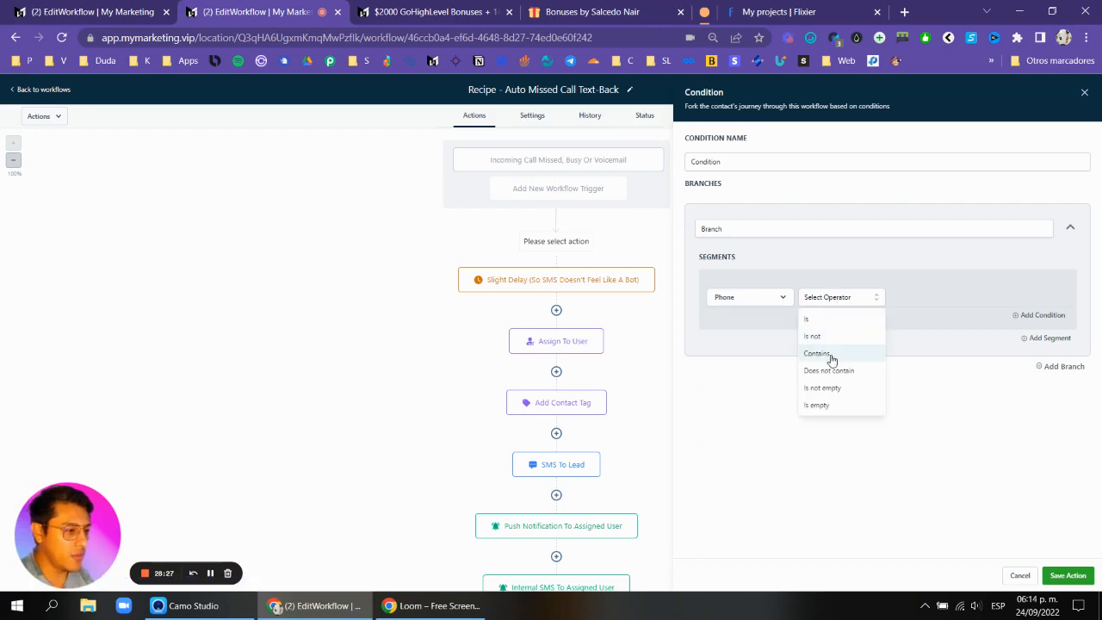
click(832, 351)
click(938, 297)
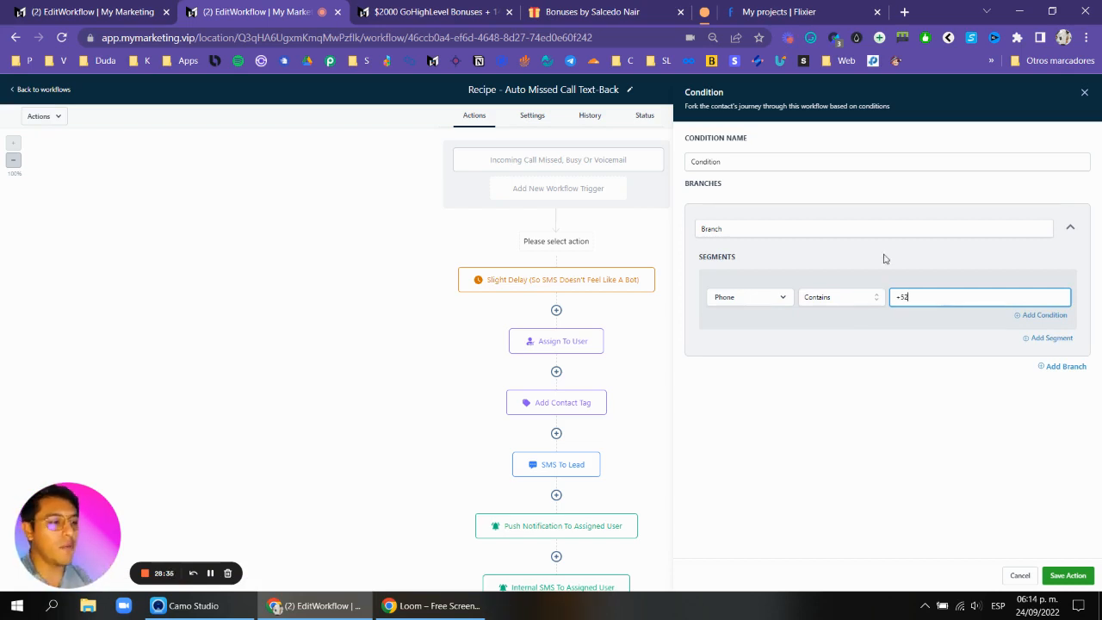
Rename the branch Is not spam and change its condition to Phone does not contain +52.
click(784, 230)
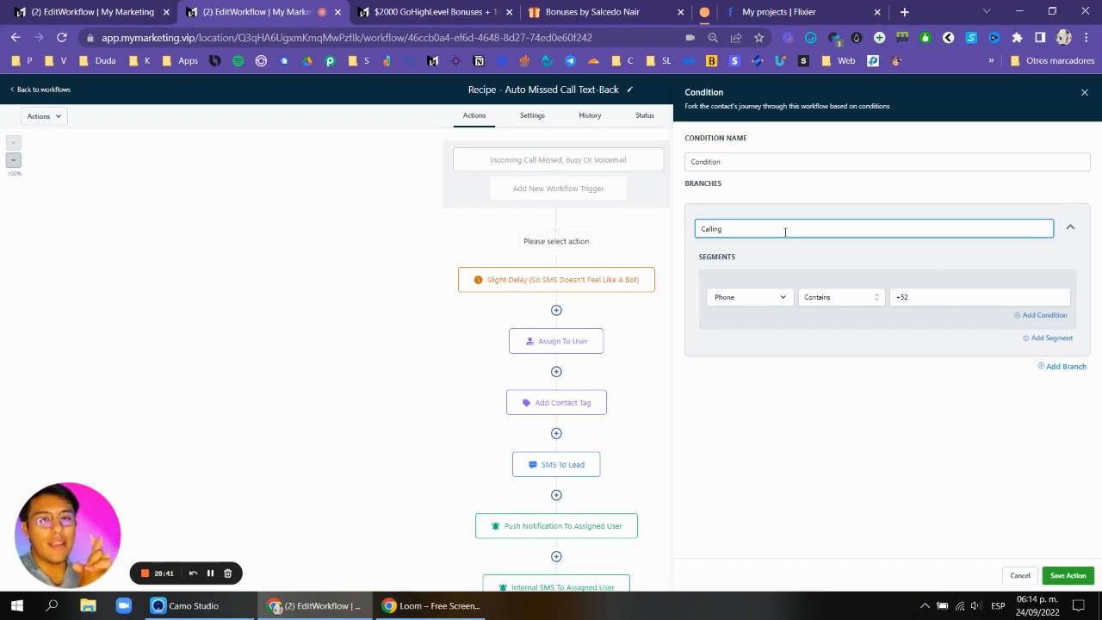
text(Calling)
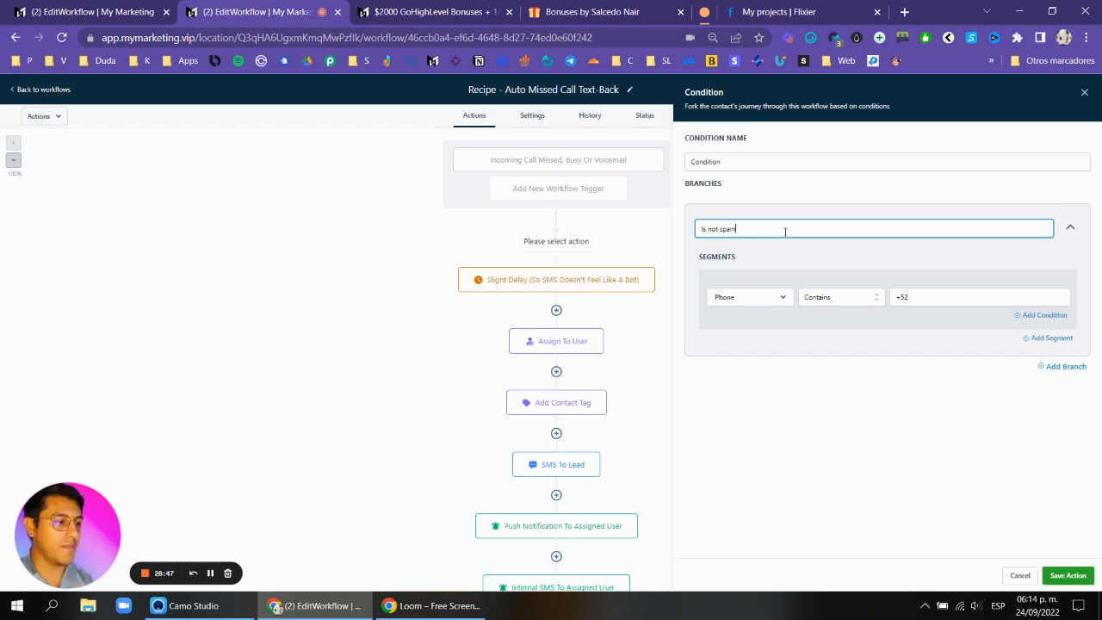
click(815, 305)
click(829, 370)
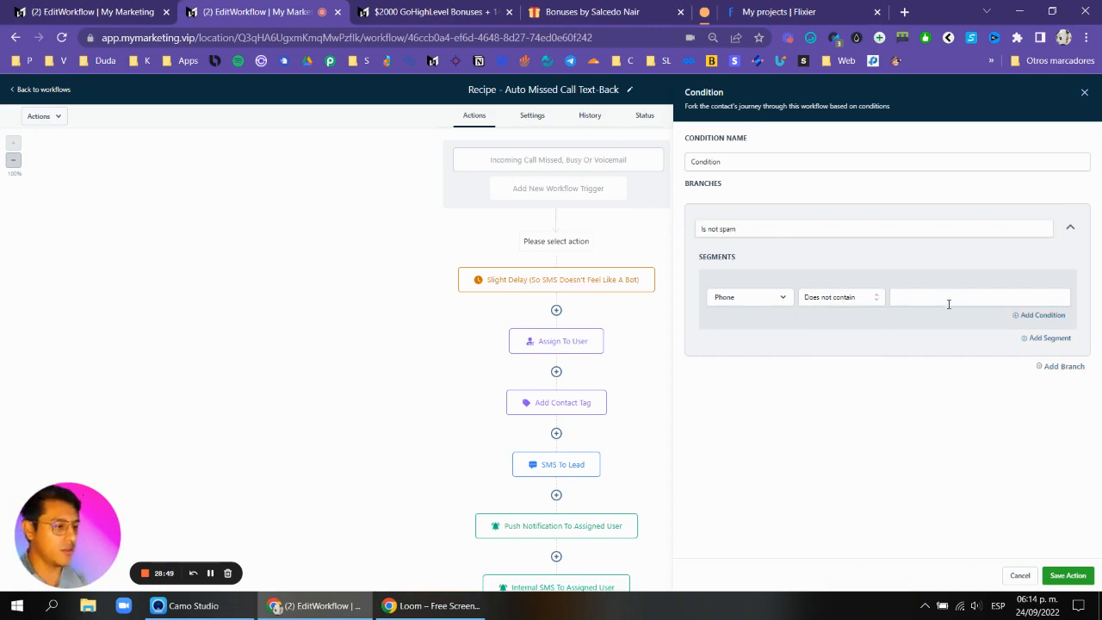
click(952, 298)
text(+52)
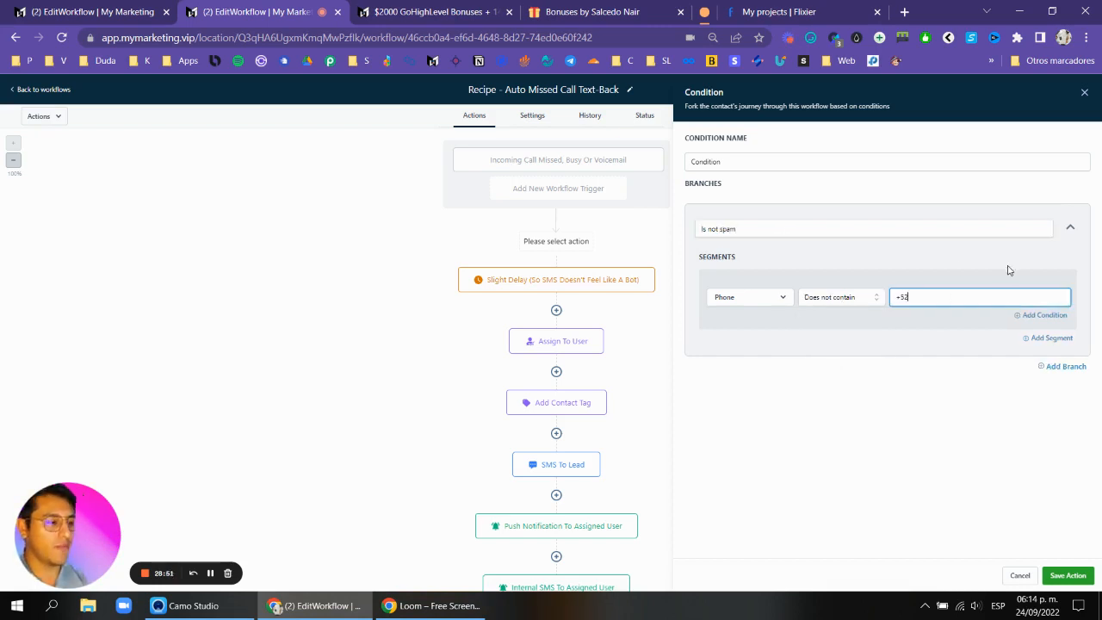
Add an OR condition to the branch where Phone does not contain +999.
click(1056, 318)
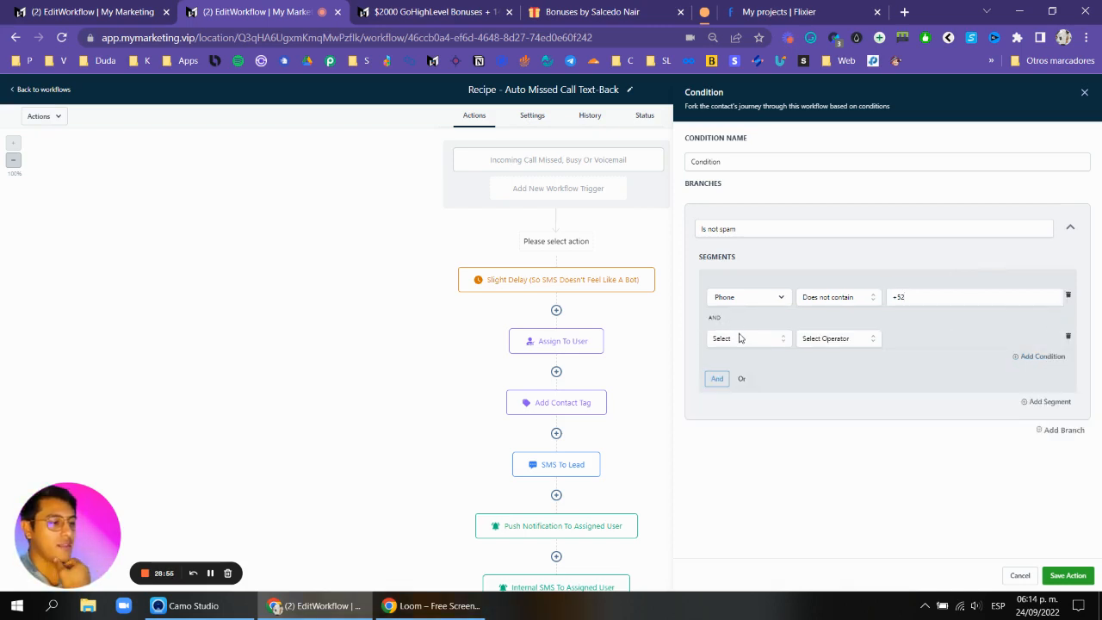
click(742, 379)
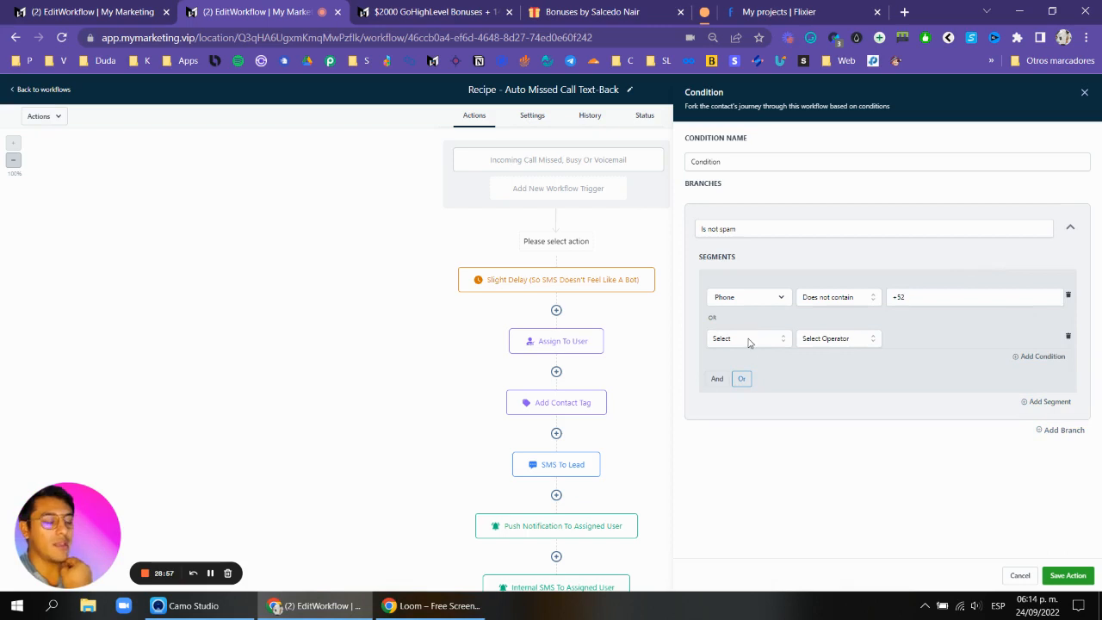
click(748, 340)
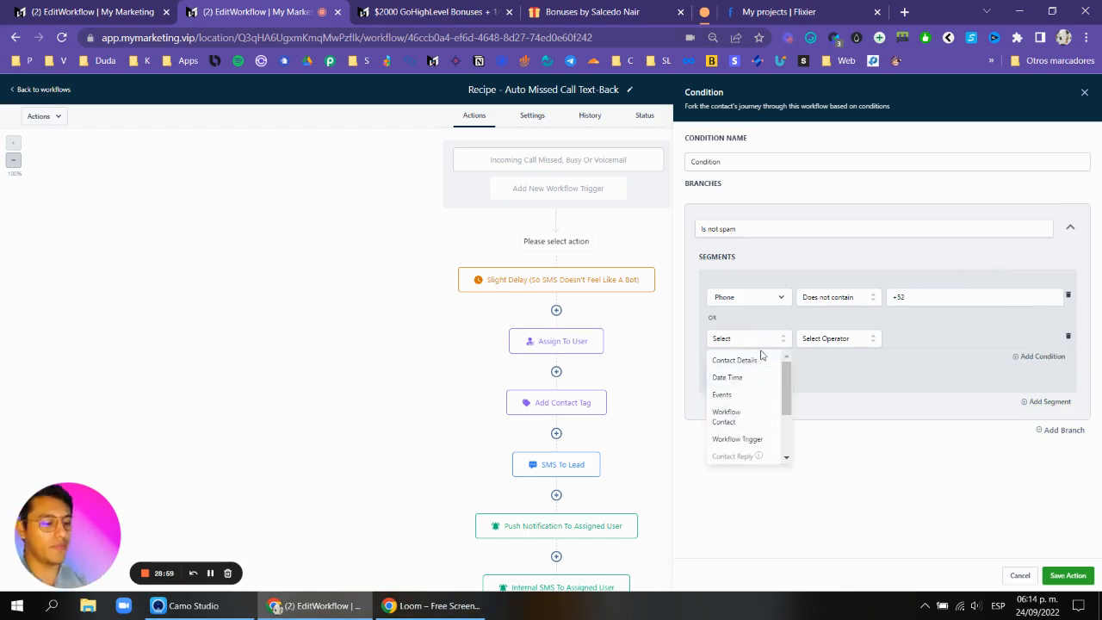
click(733, 360)
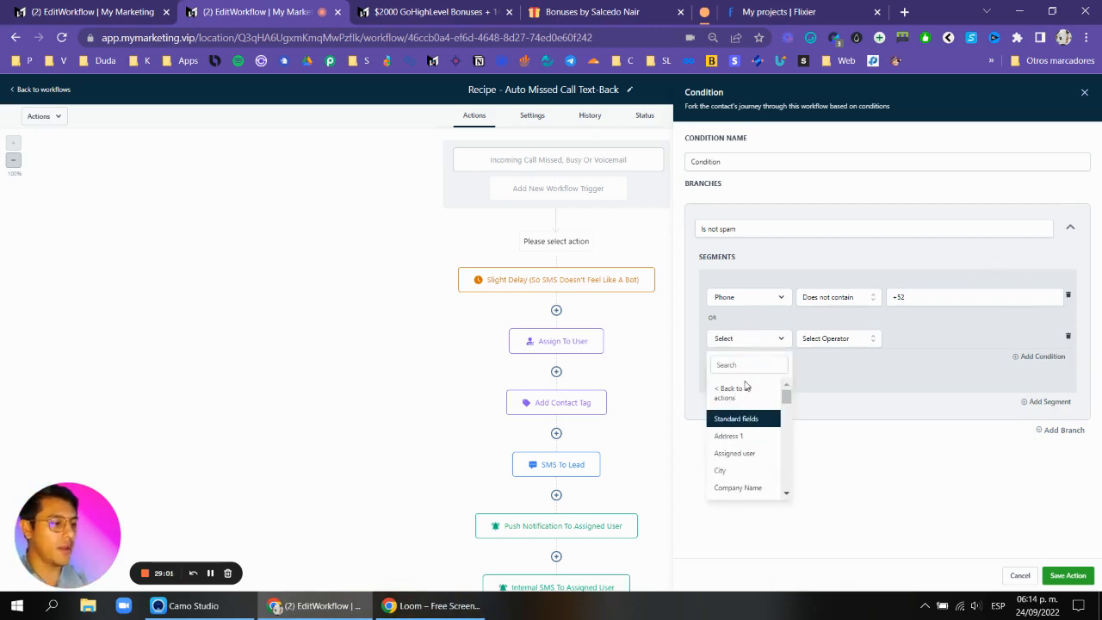
scroll(742, 441, down, 1)
scroll(743, 439, down, 1)
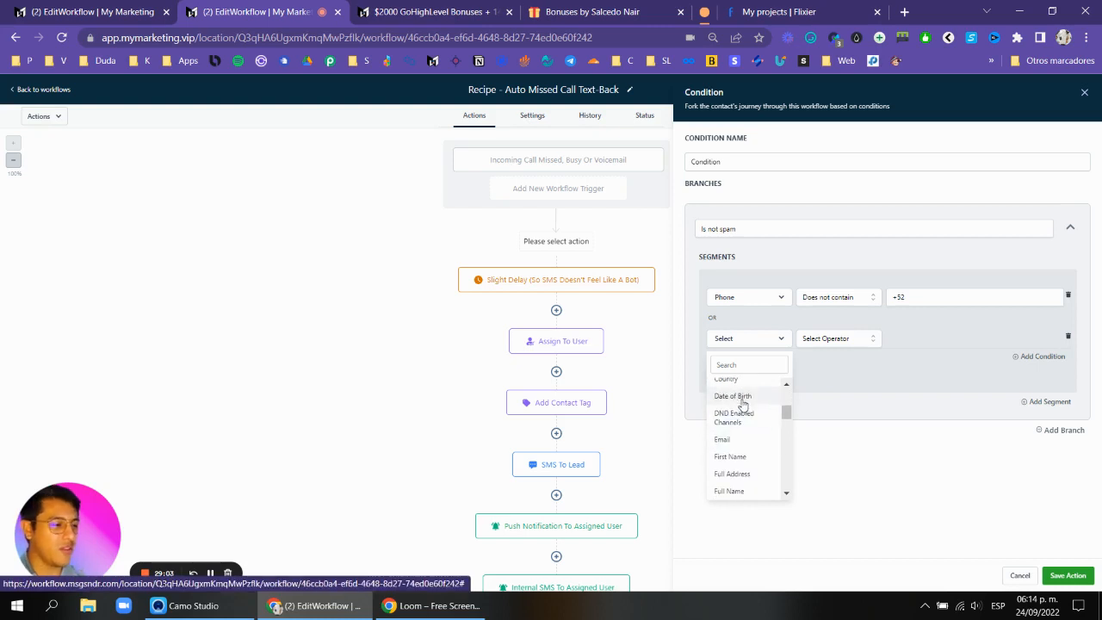
scroll(739, 405, up, 3)
scroll(744, 411, down, 5)
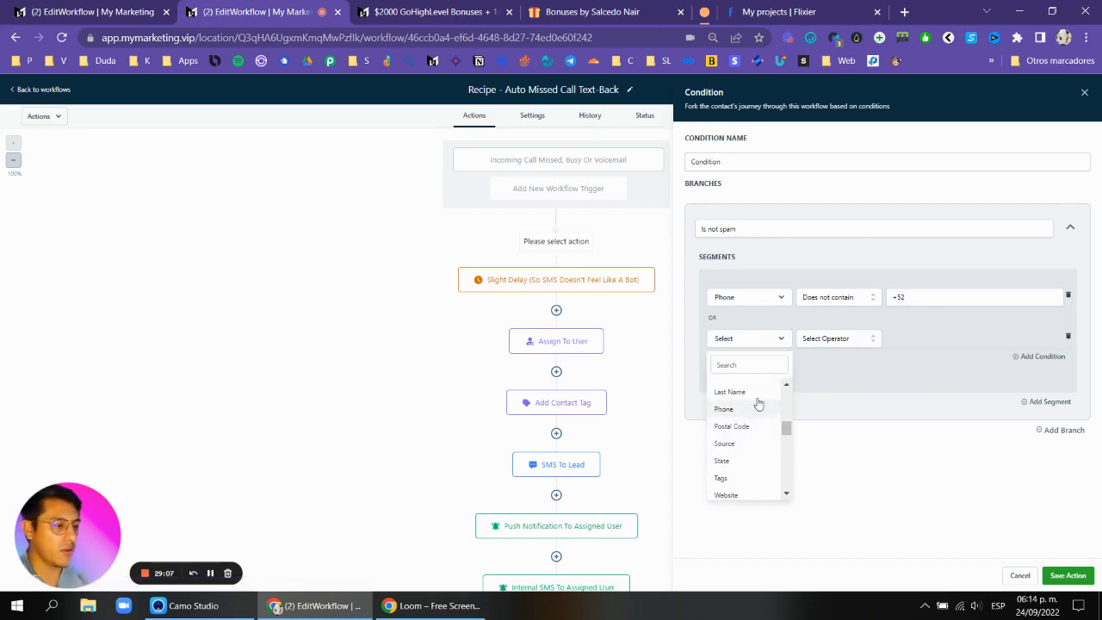
click(728, 409)
click(840, 338)
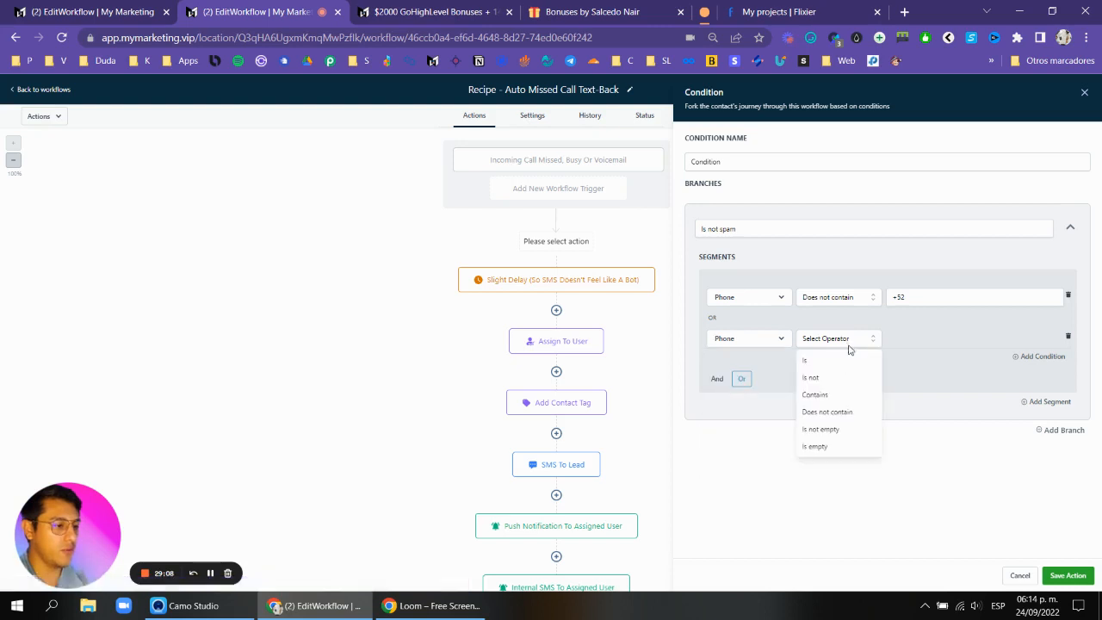
click(827, 412)
click(945, 339)
text(+999)
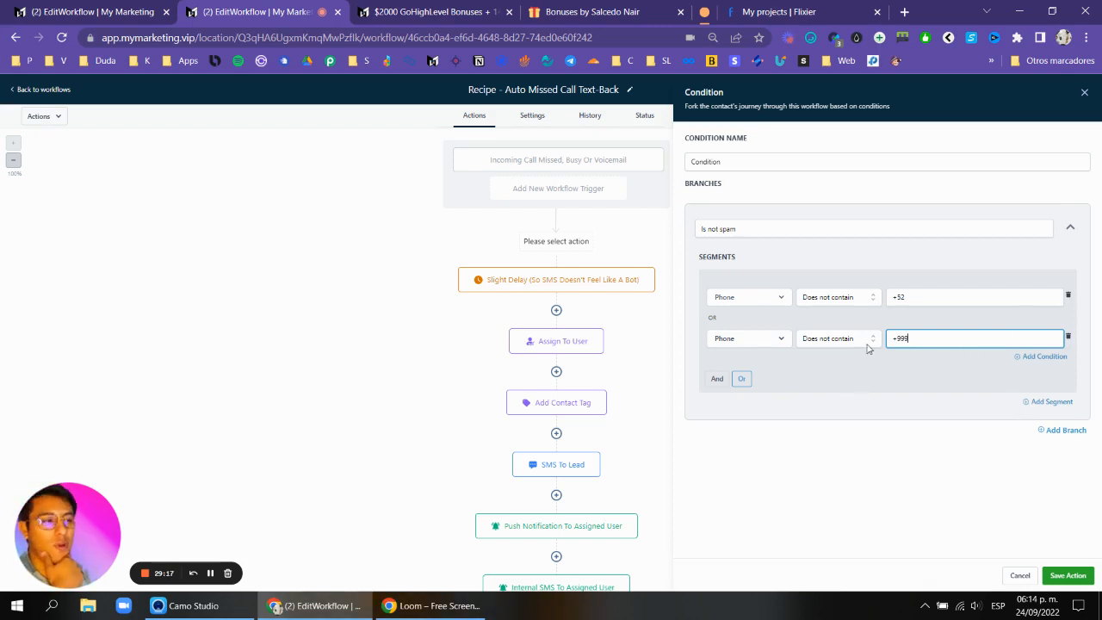
Name the condition Check country code and save the action.
double_click(775, 161)
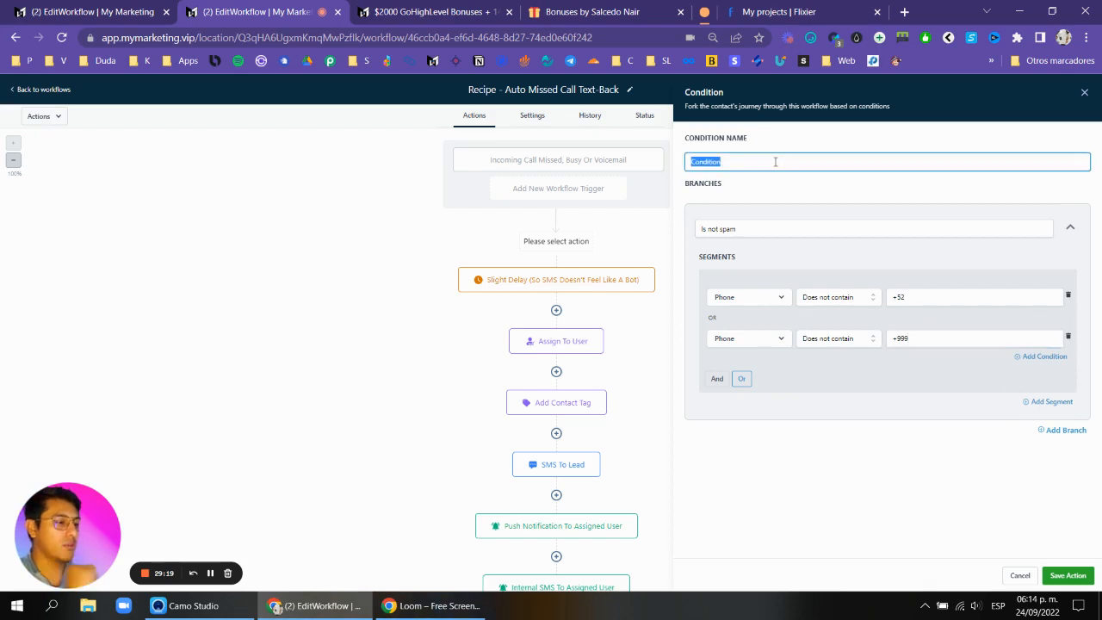
text(Check country code)
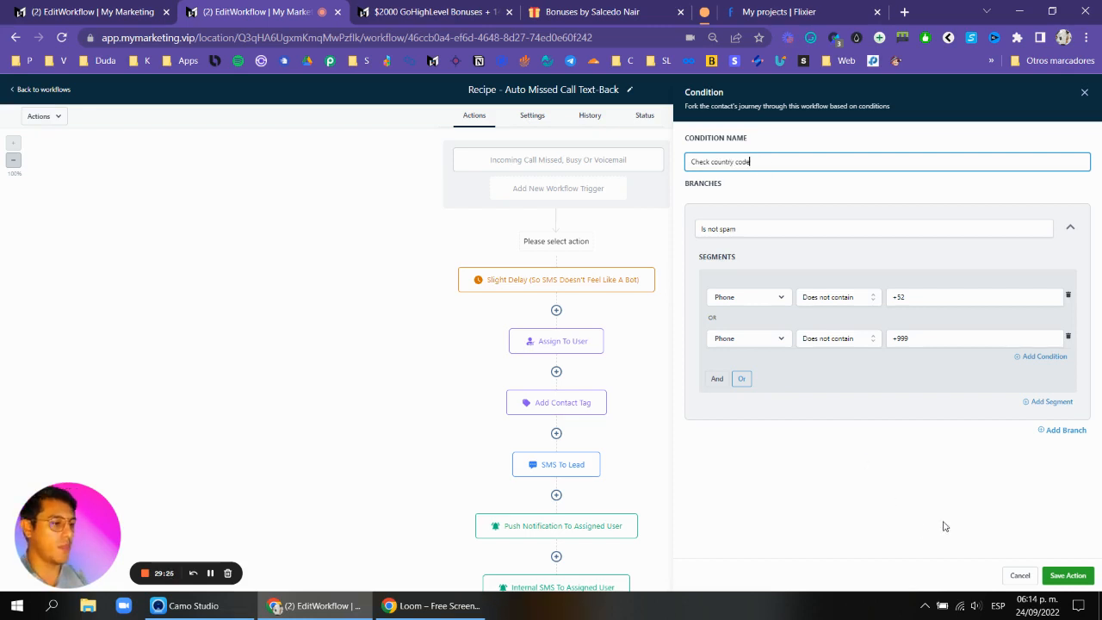
click(1068, 576)
Save the workflow and prefix its name with 000 -.
scroll(591, 280, down, 2)
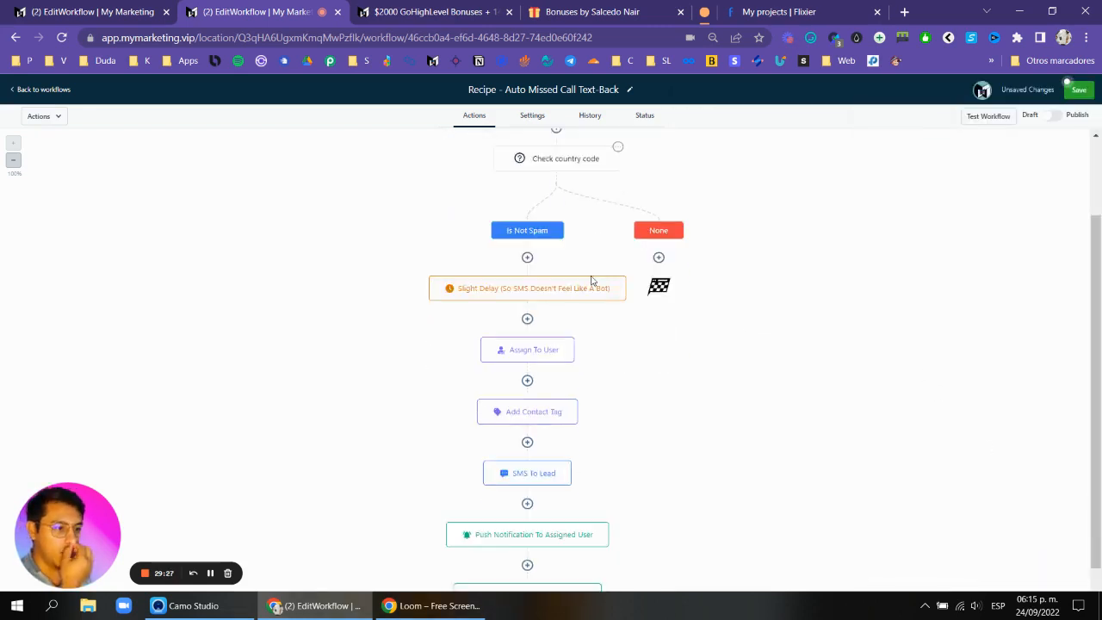
scroll(591, 280, down, 1)
scroll(522, 278, down, 2)
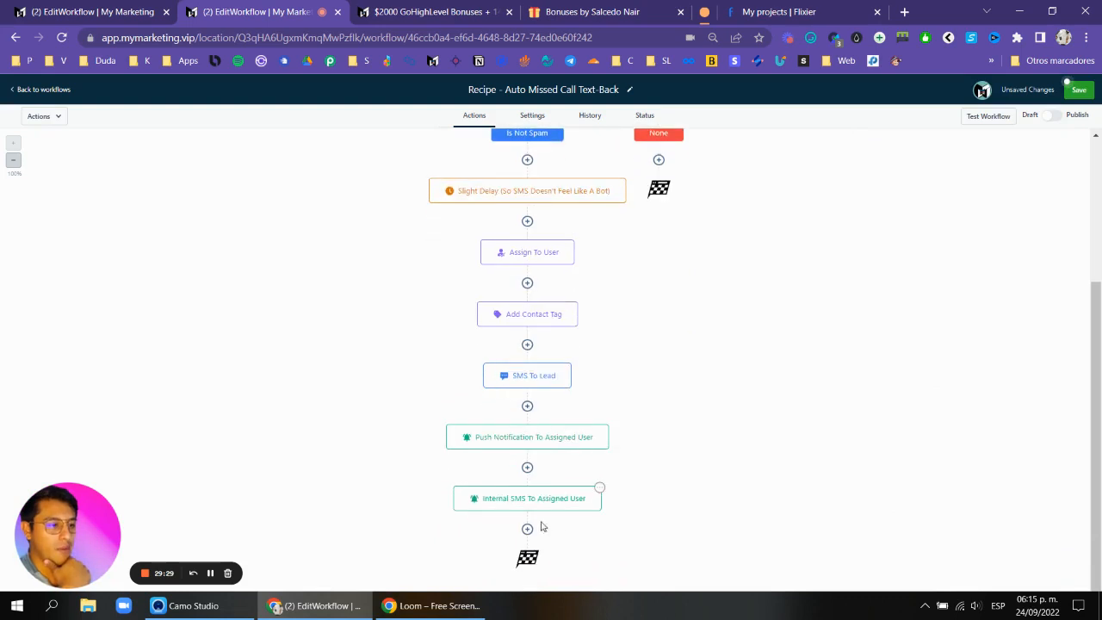
scroll(543, 527, up, 3)
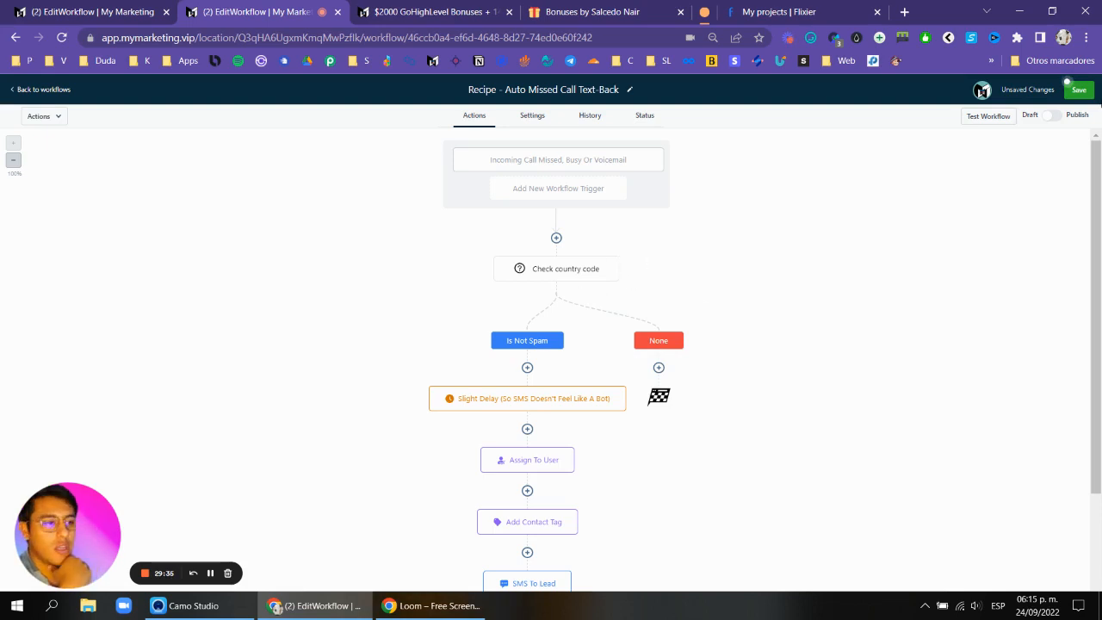
click(1071, 92)
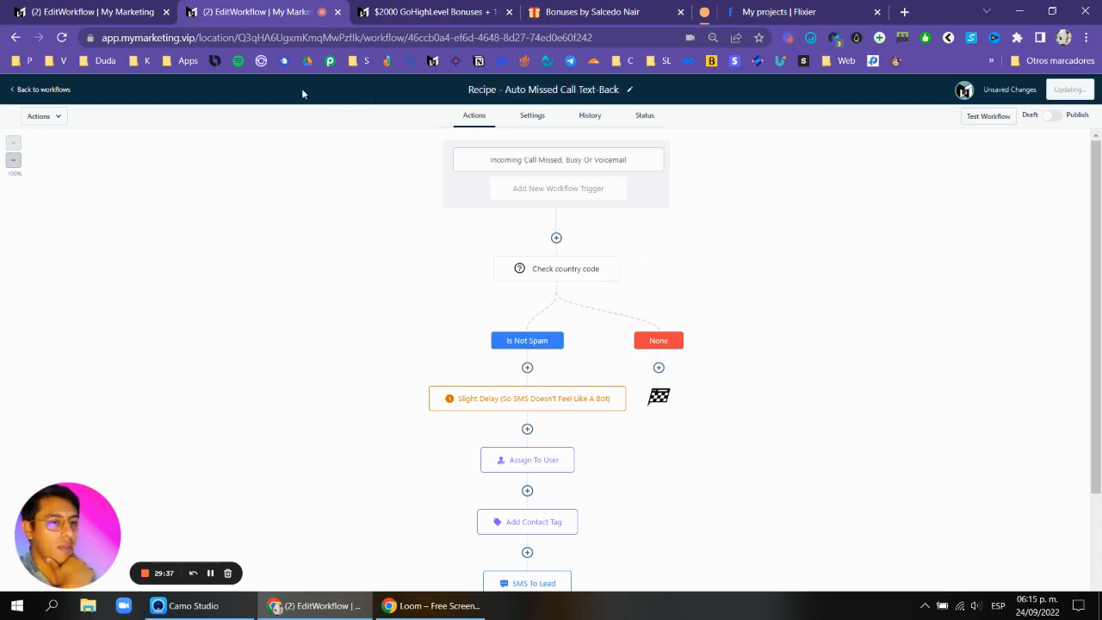
text(000 -)
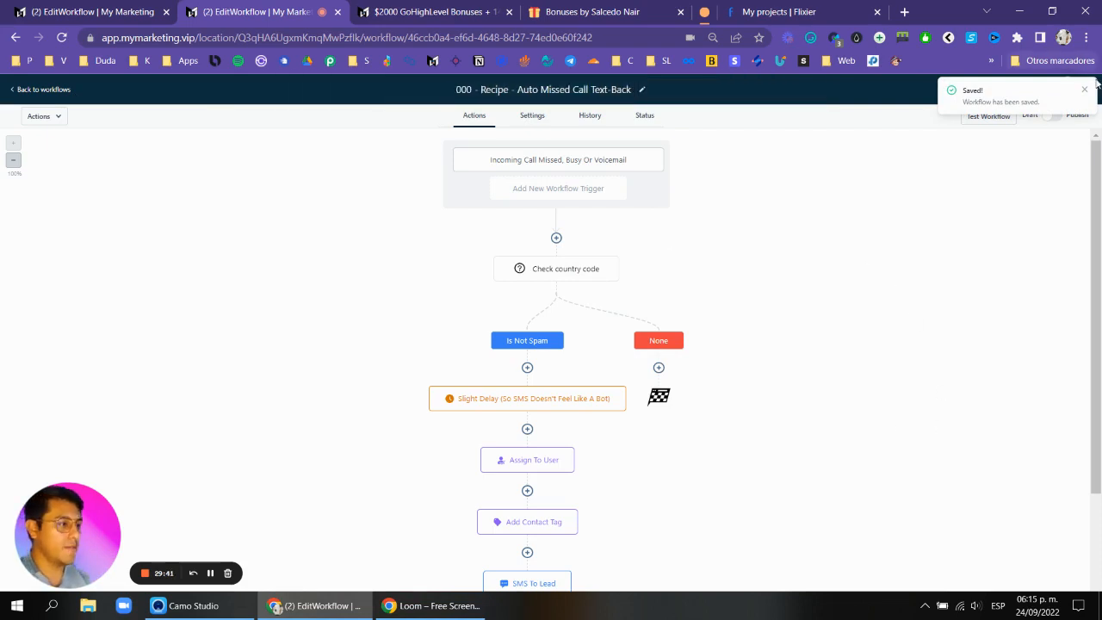
Return to the workflows list and dismiss the calendar integration and phone configuration banners.
click(39, 90)
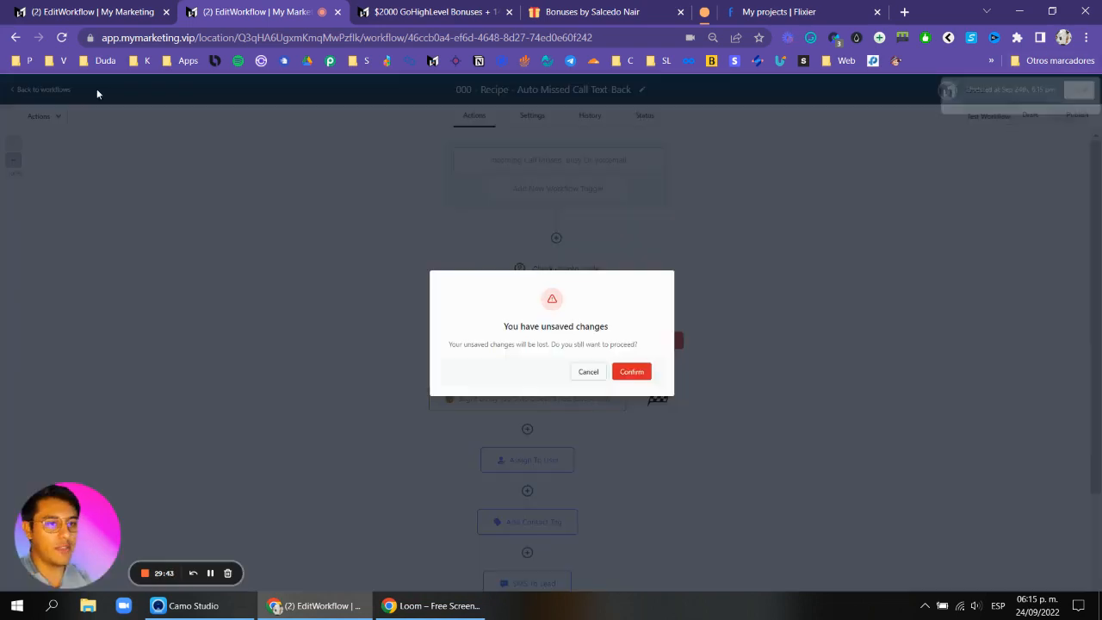
click(587, 372)
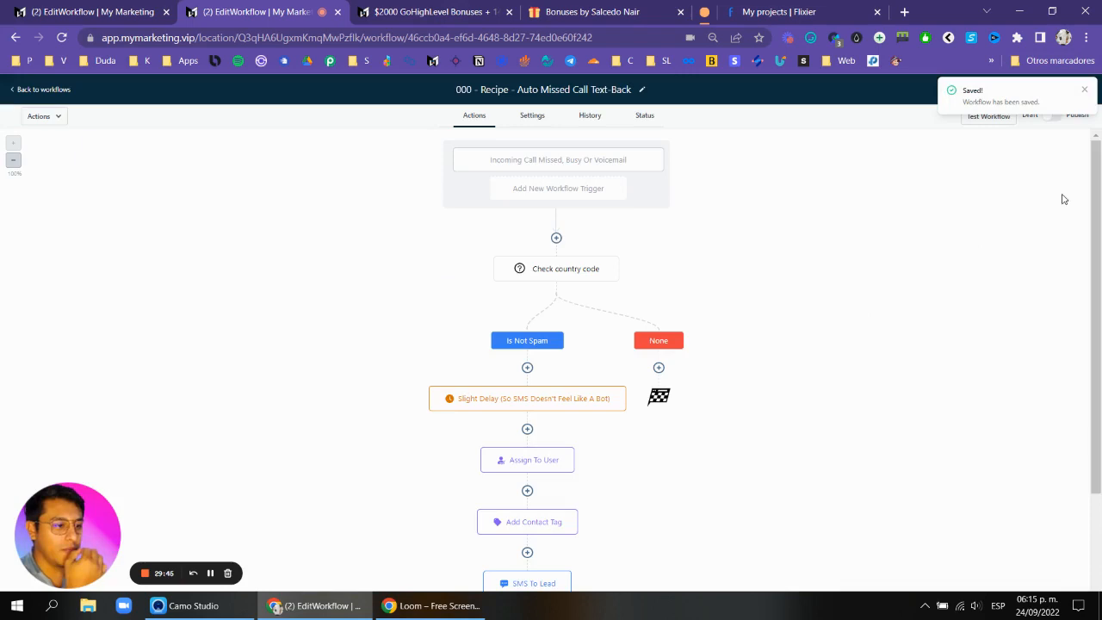
click(1084, 91)
click(10, 90)
key(ctrl+Tab)
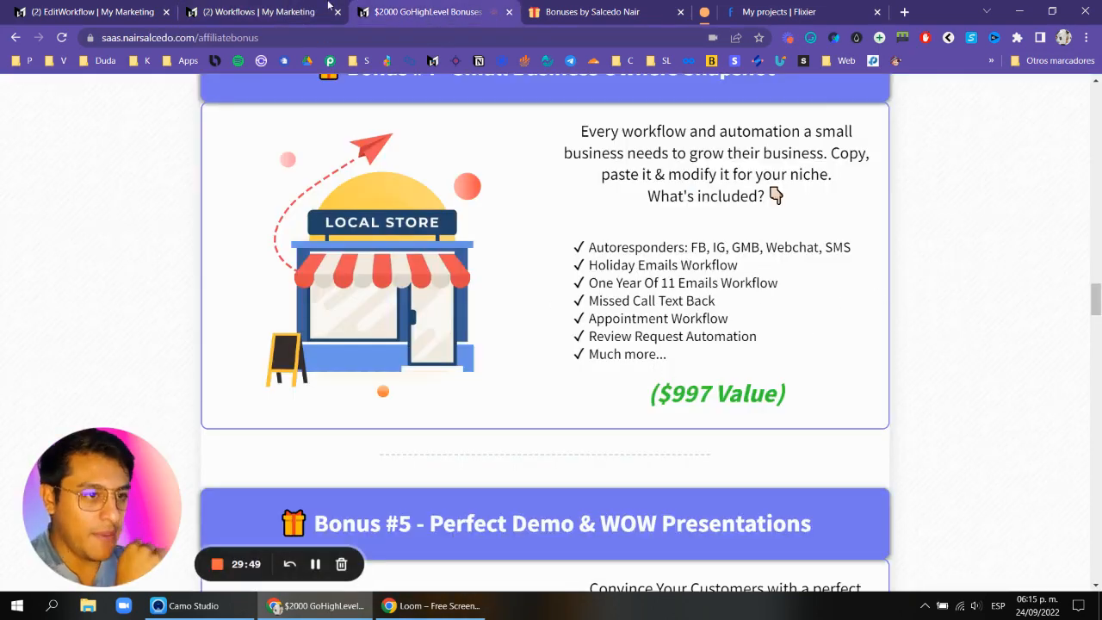
key(ctrl+shift+Tab)
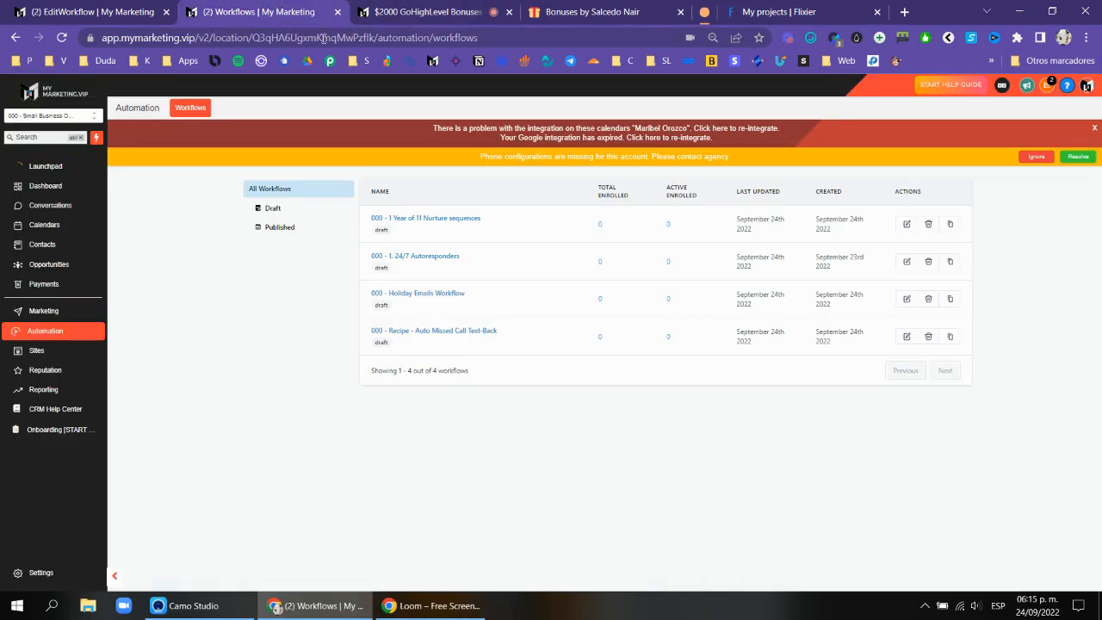
click(1096, 127)
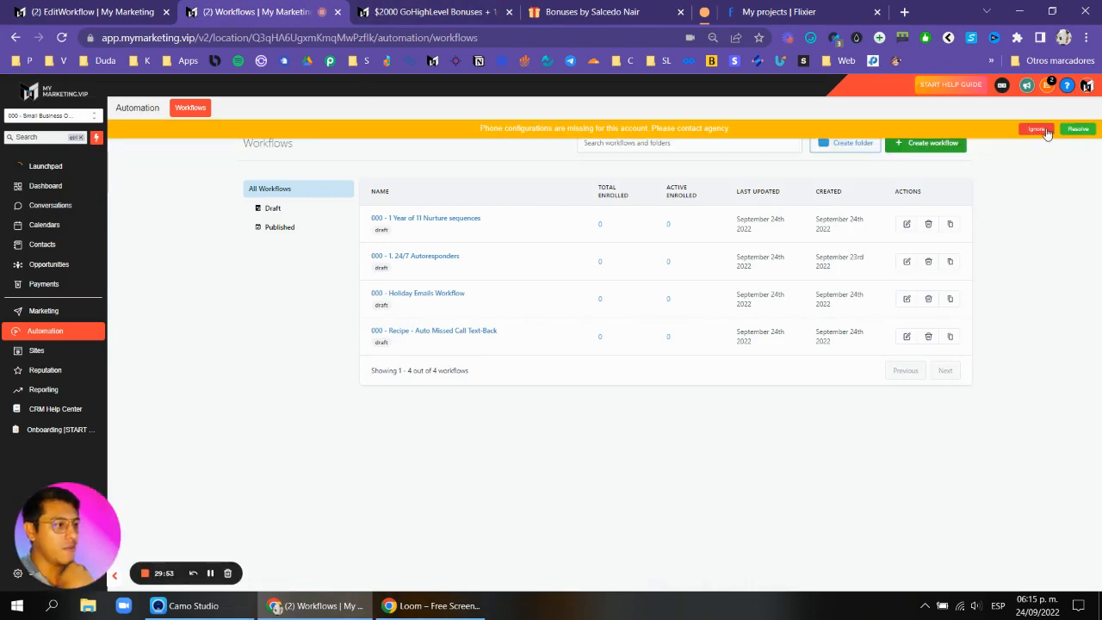
click(1042, 135)
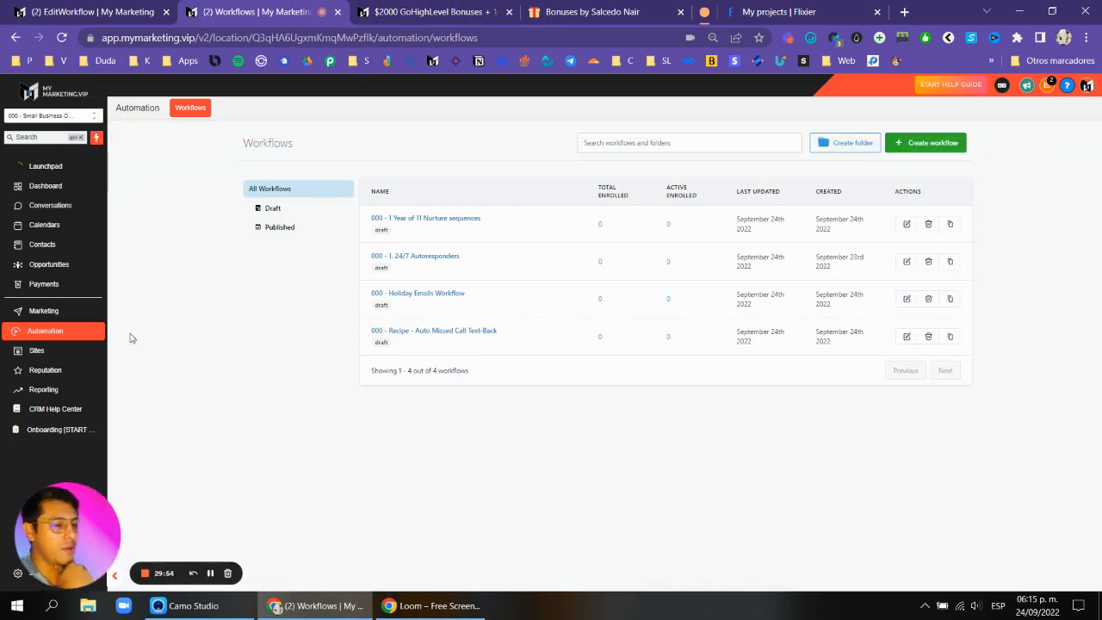
Open the Reputation section's settings to review the review request behaviour.
click(45, 377)
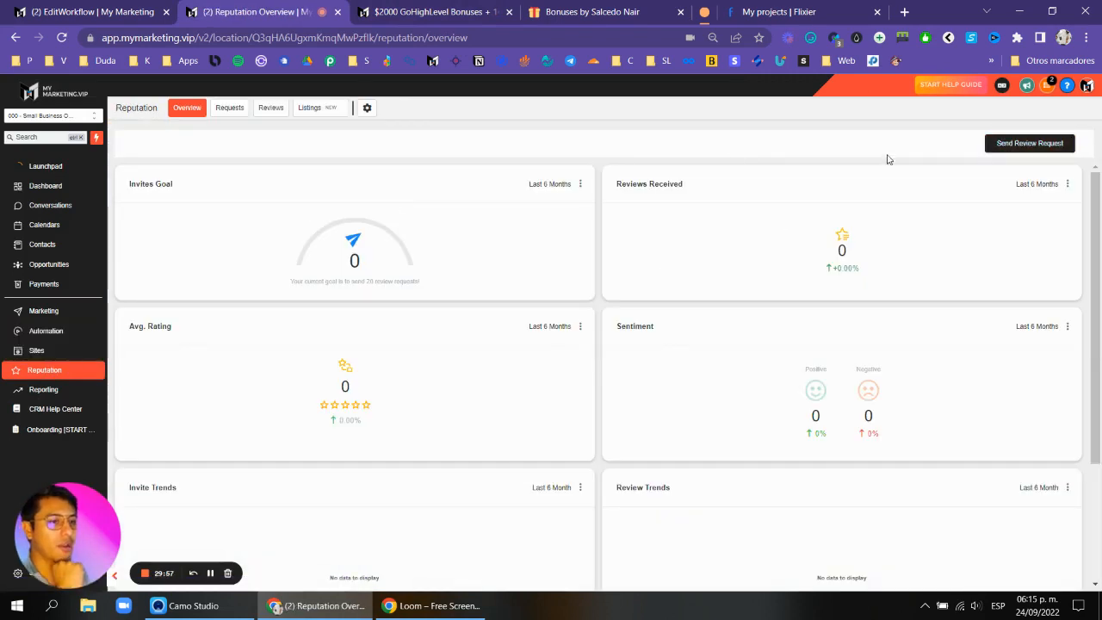
click(367, 109)
scroll(368, 230, down, 1)
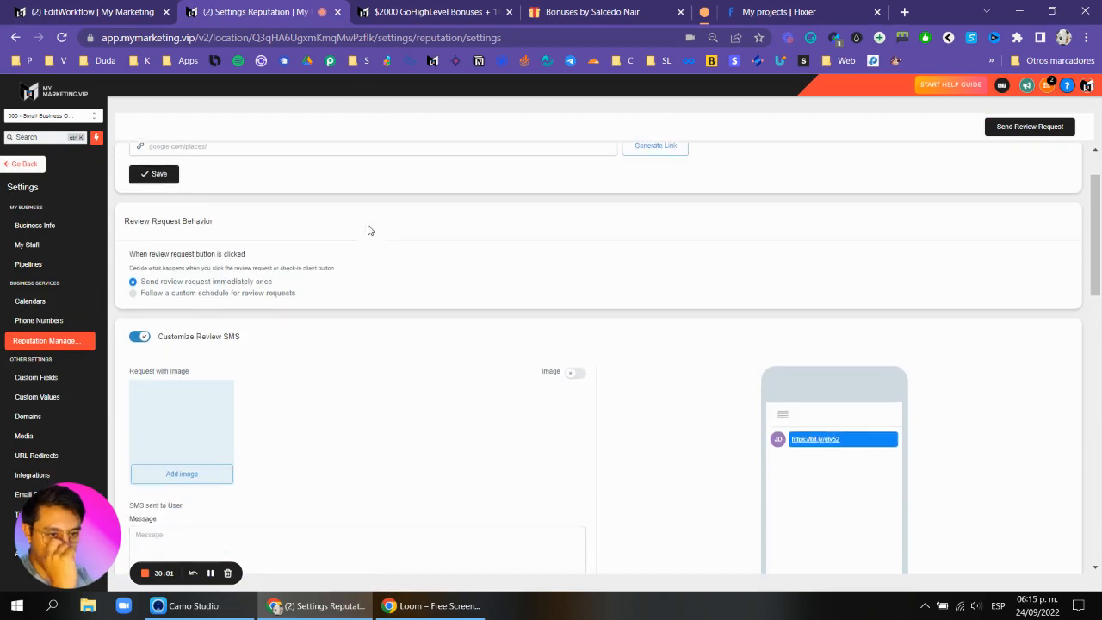
Scroll through the review request behaviour, SMS and email customization settings to examine them.
scroll(585, 194, up, 1)
scroll(304, 284, down, 3)
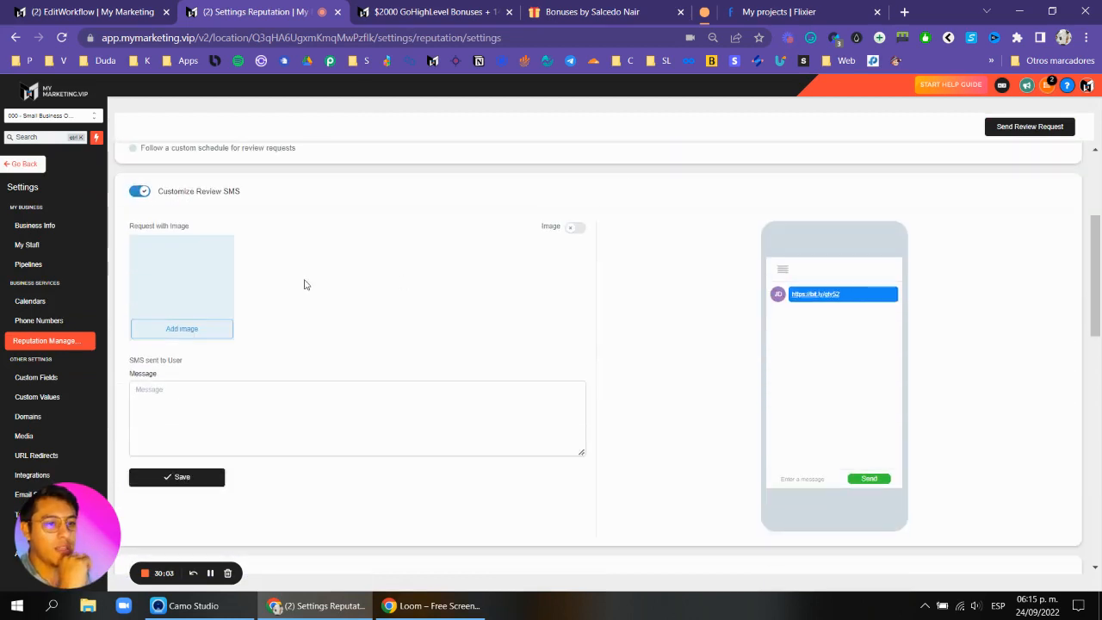
scroll(304, 284, down, 2)
click(202, 289)
scroll(213, 273, up, 1)
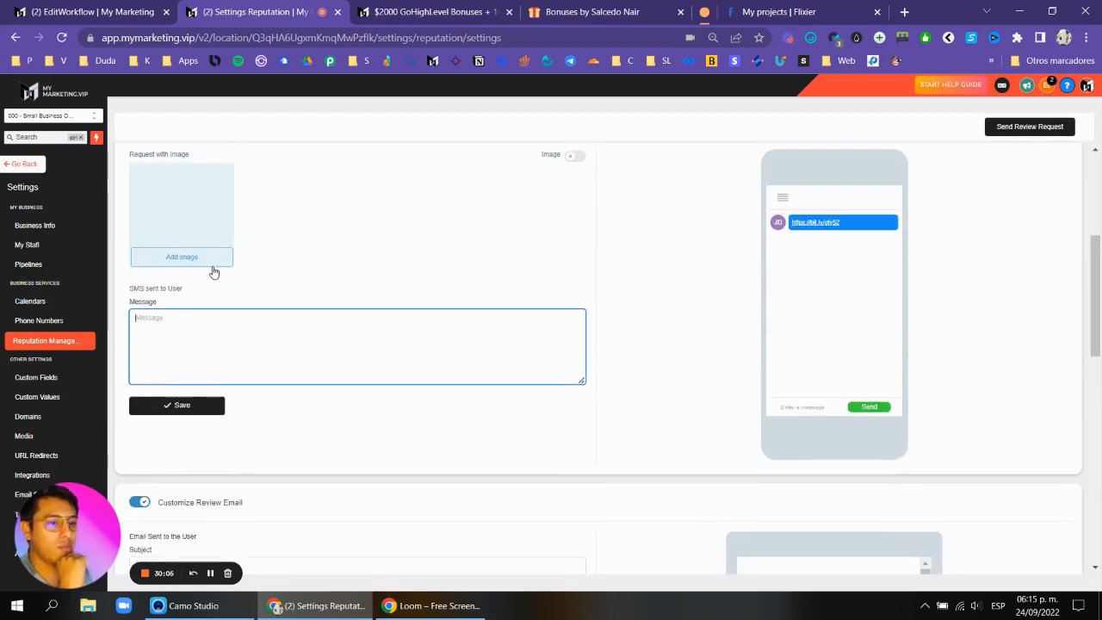
scroll(423, 320, down, 5)
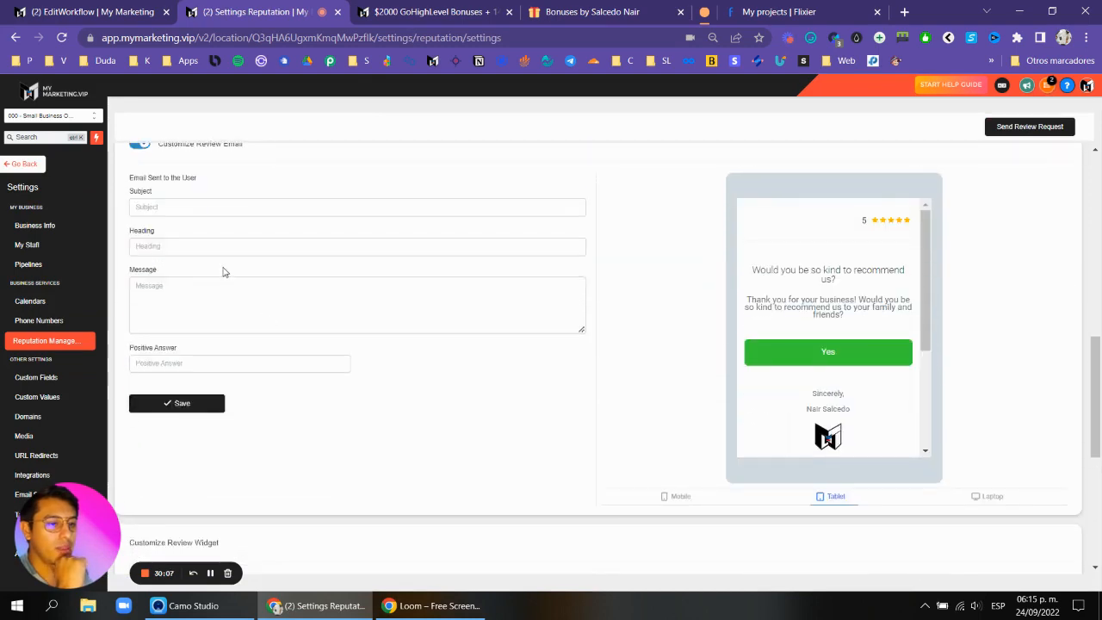
click(205, 256)
scroll(205, 256, up, 9)
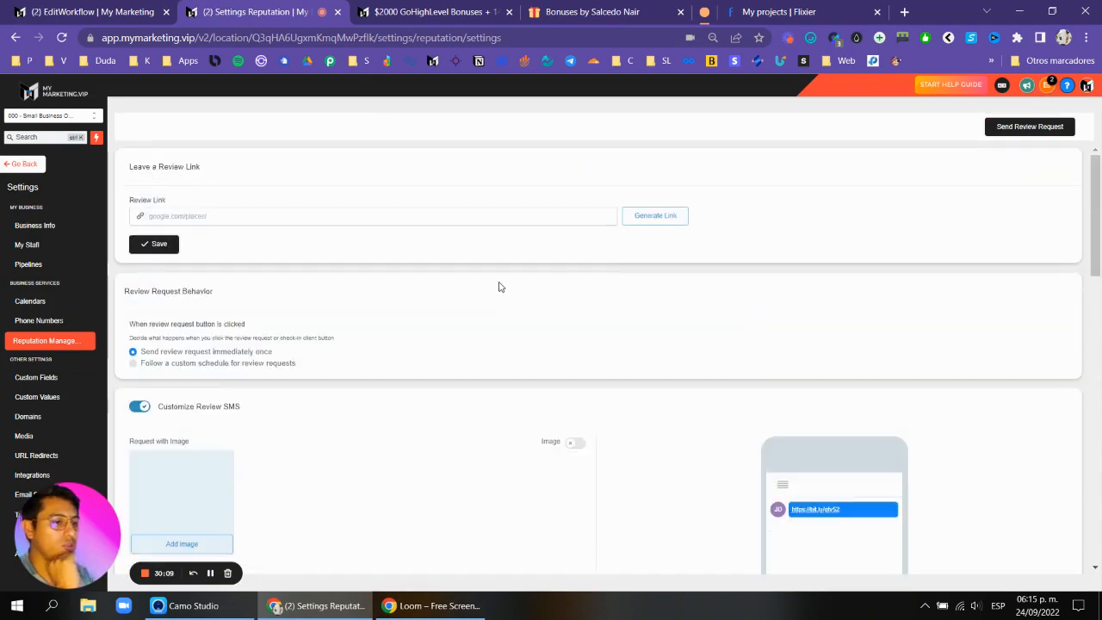
scroll(499, 285, down, 6)
scroll(500, 285, down, 3)
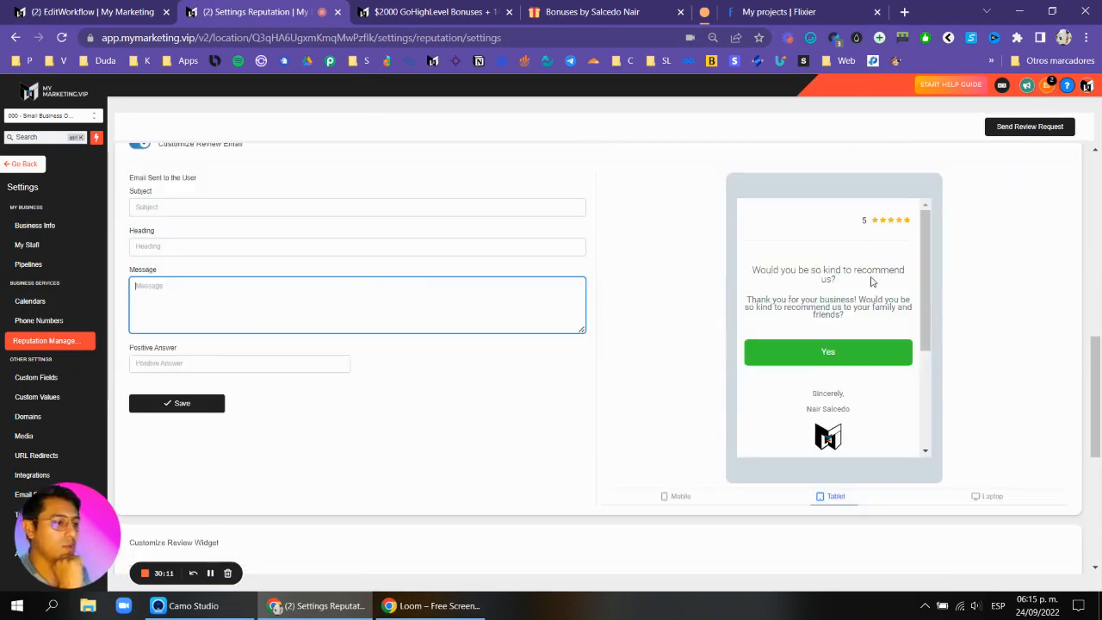
scroll(556, 285, up, 9)
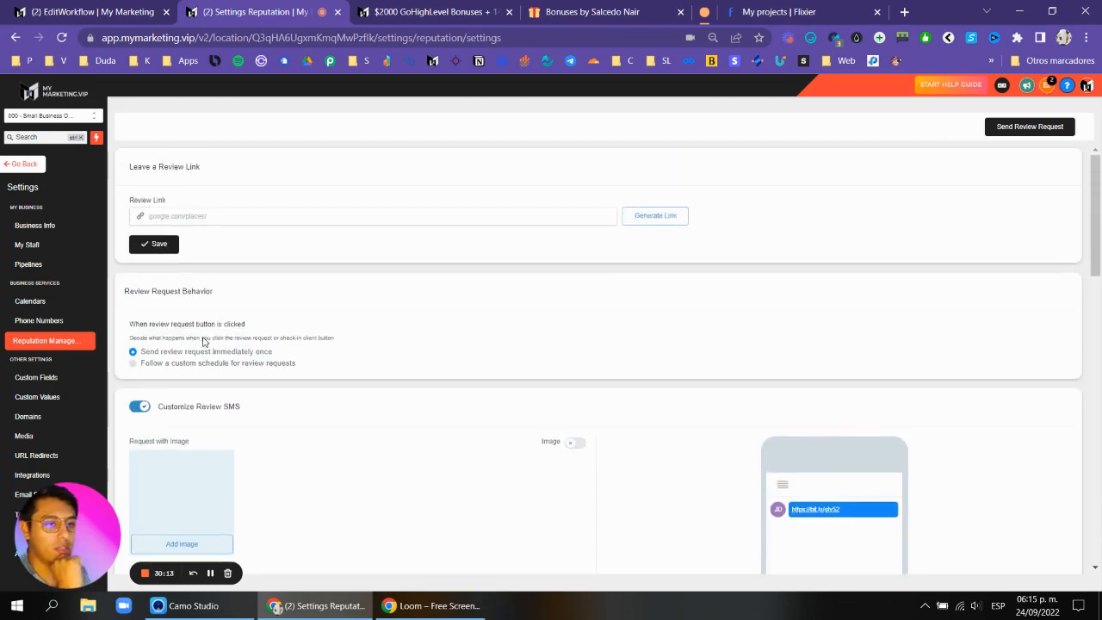
Go back to the workflows list and open the 000 - Recipe - Auto Missed Call Text-Back workflow.
click(24, 164)
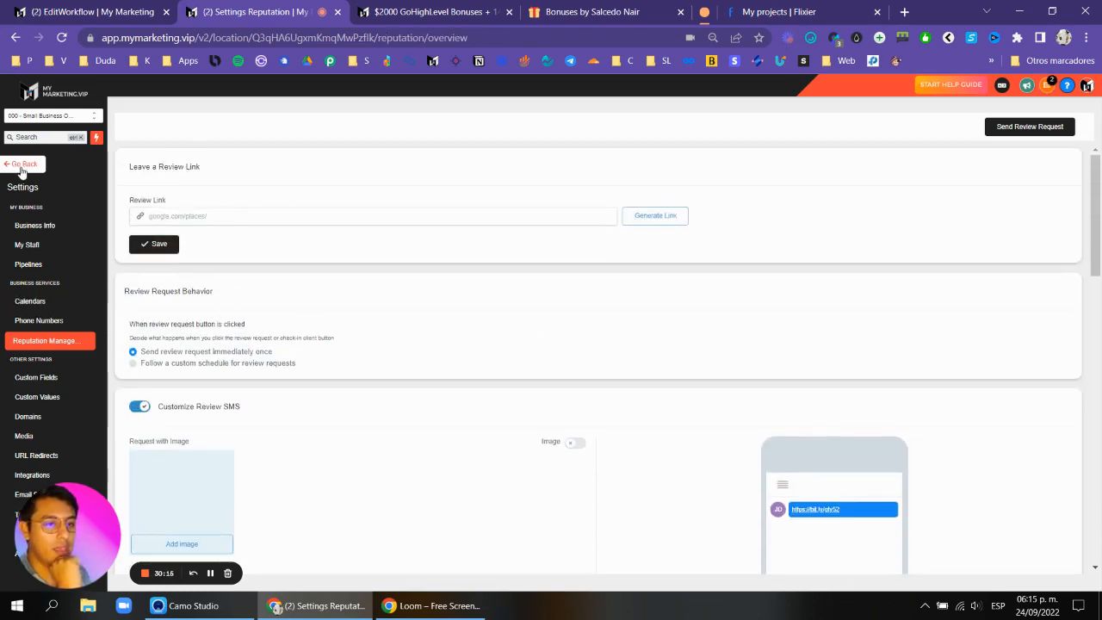
click(59, 334)
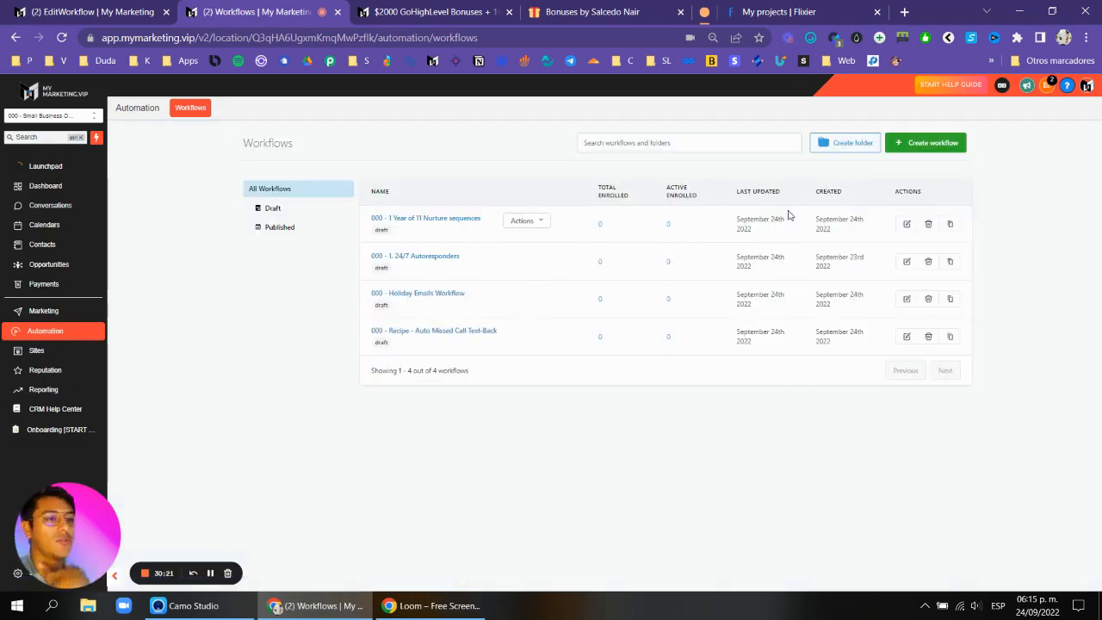
click(421, 333)
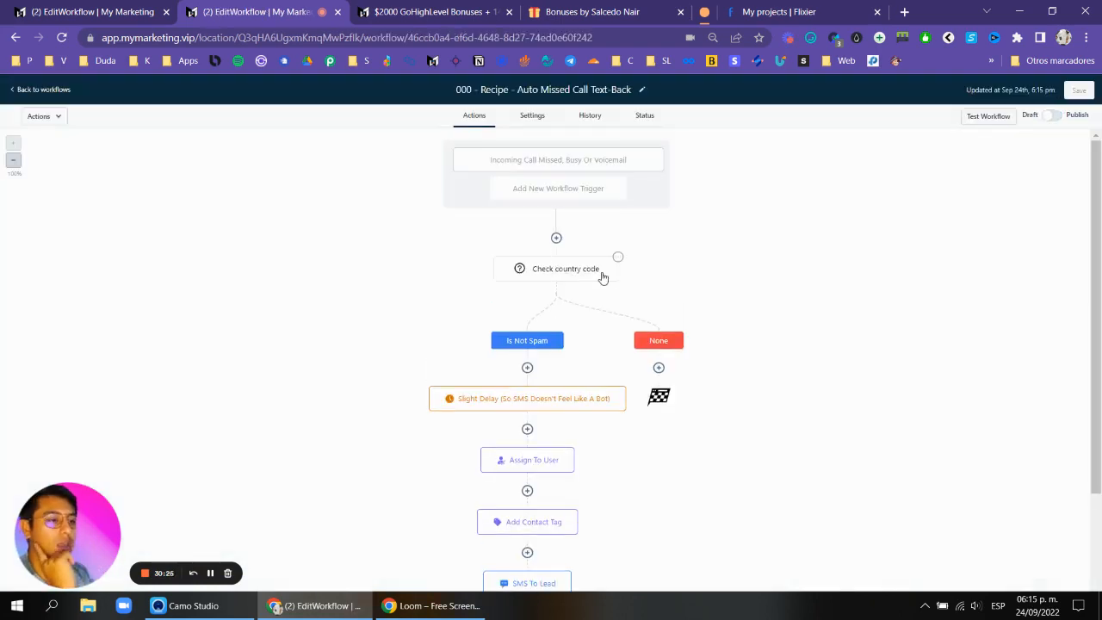
click(556, 244)
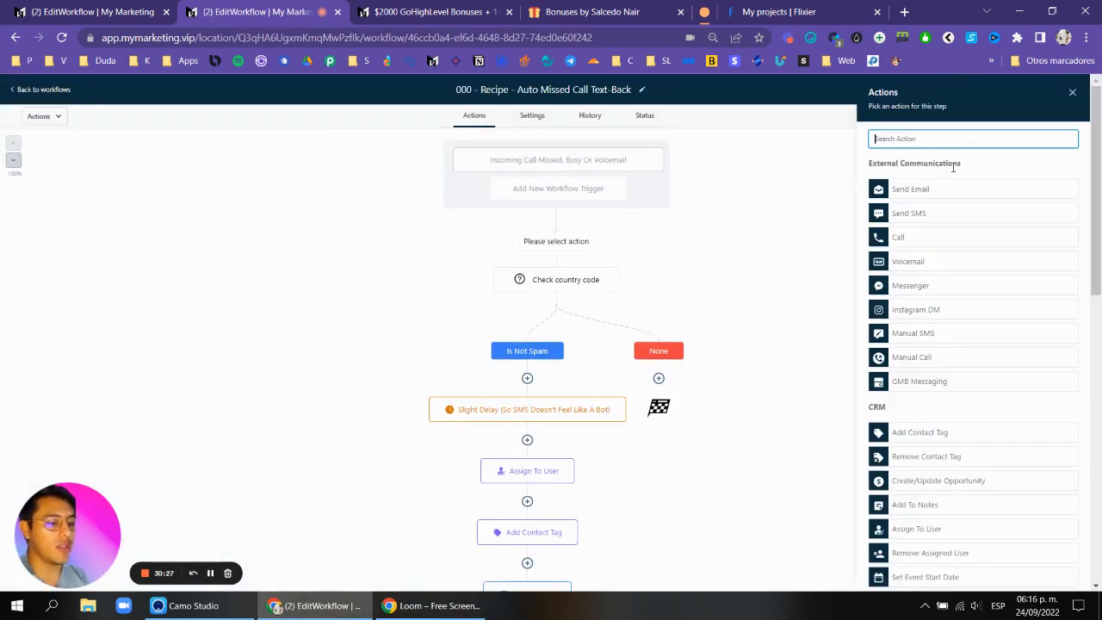
text(re)
click(937, 330)
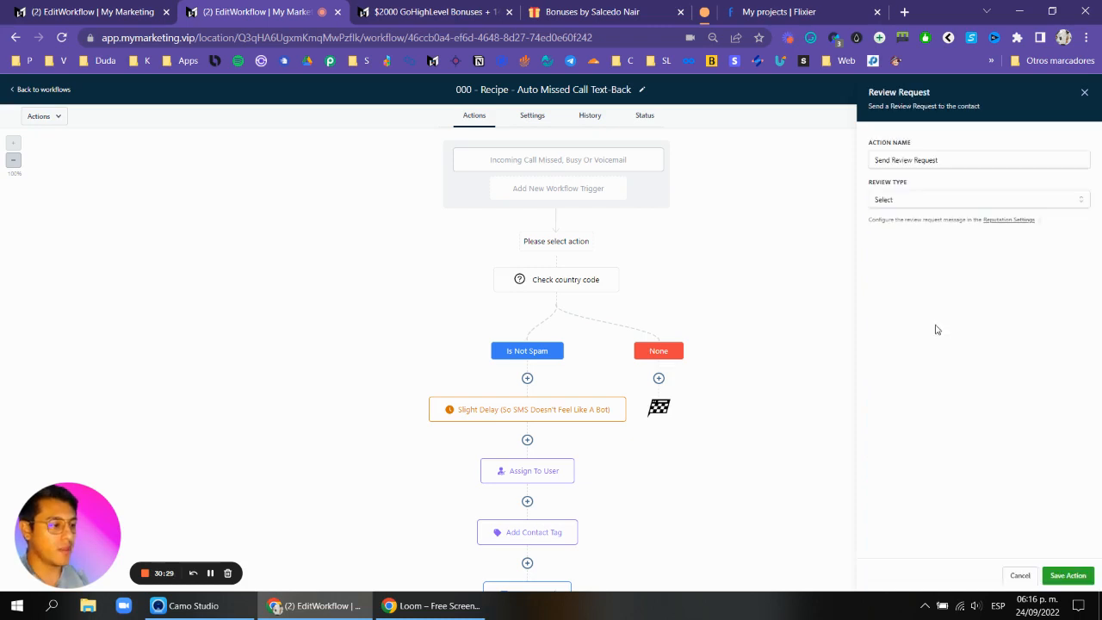
click(917, 200)
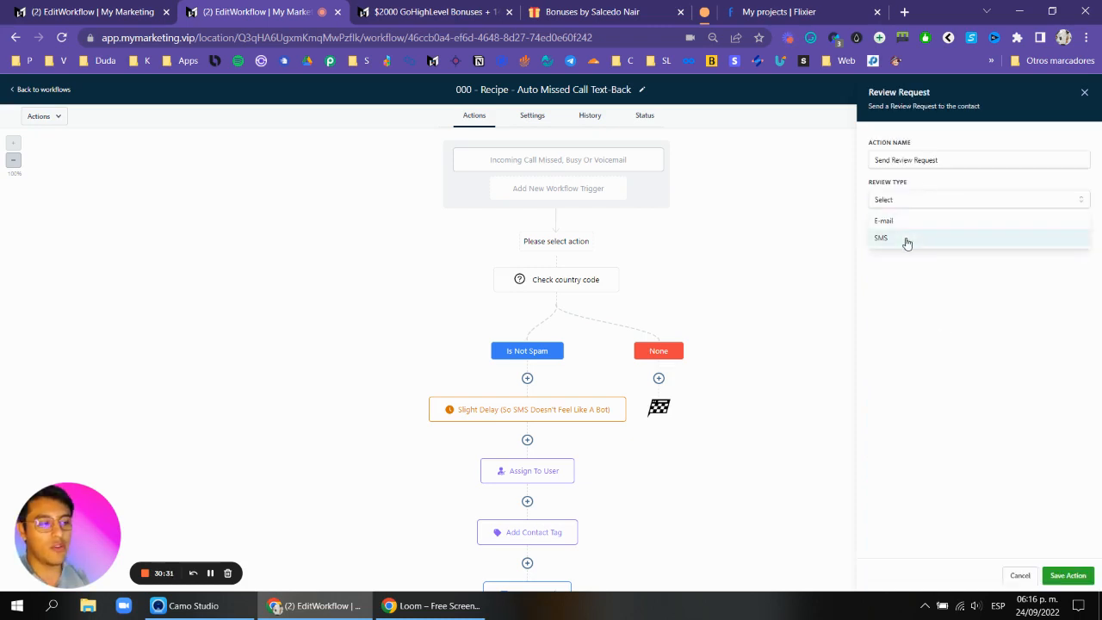
click(1085, 93)
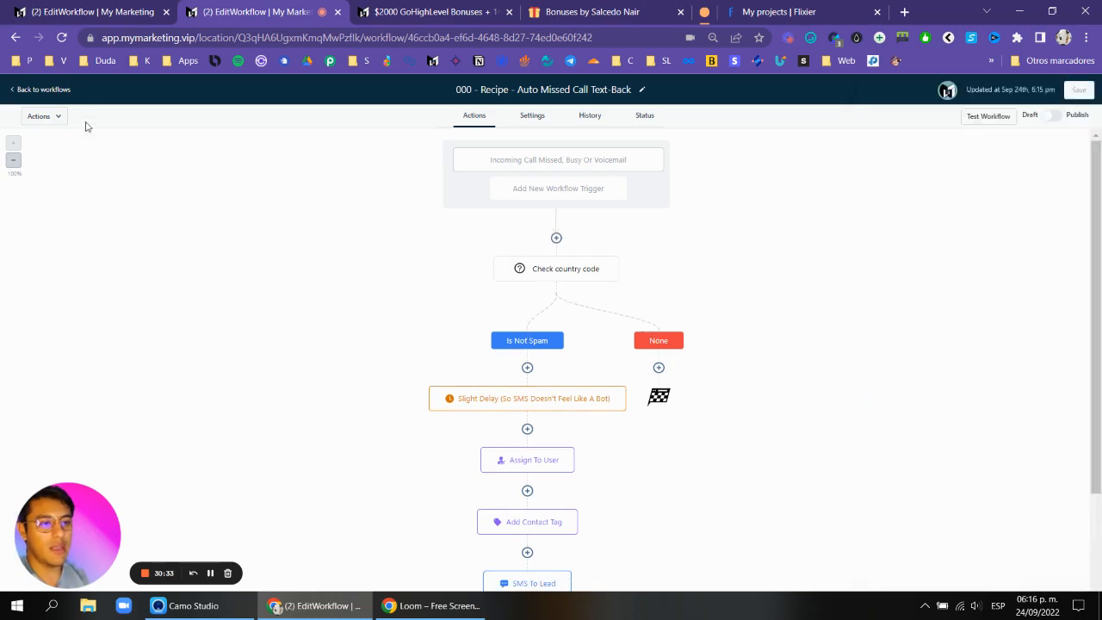
Return to the workflows list, open the Reputation settings and dismiss the phone configuration banner.
click(57, 90)
click(44, 369)
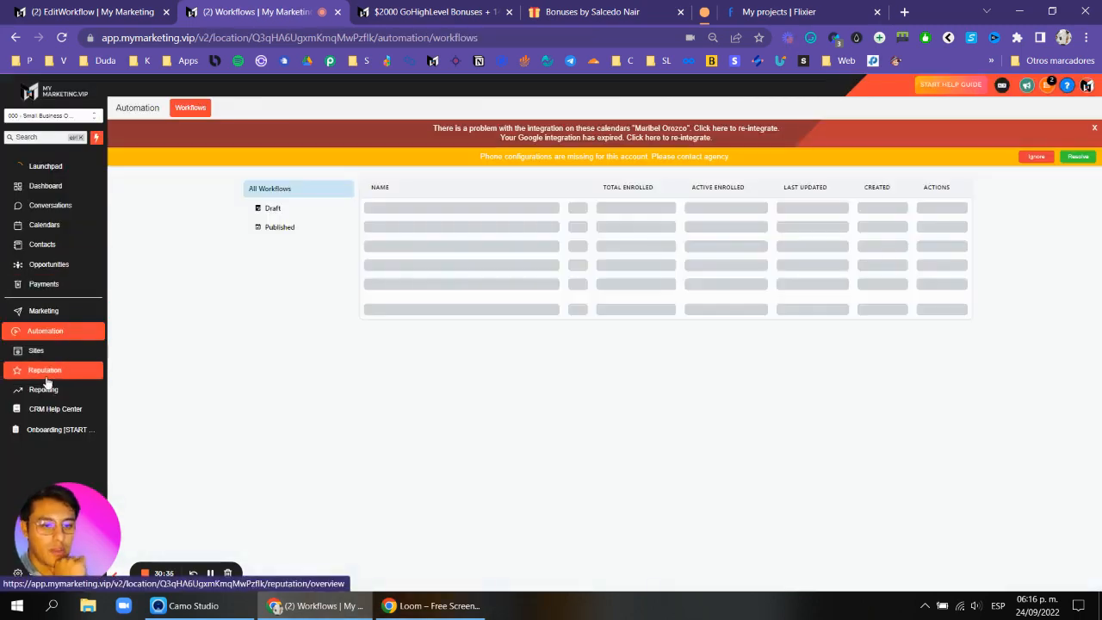
click(367, 108)
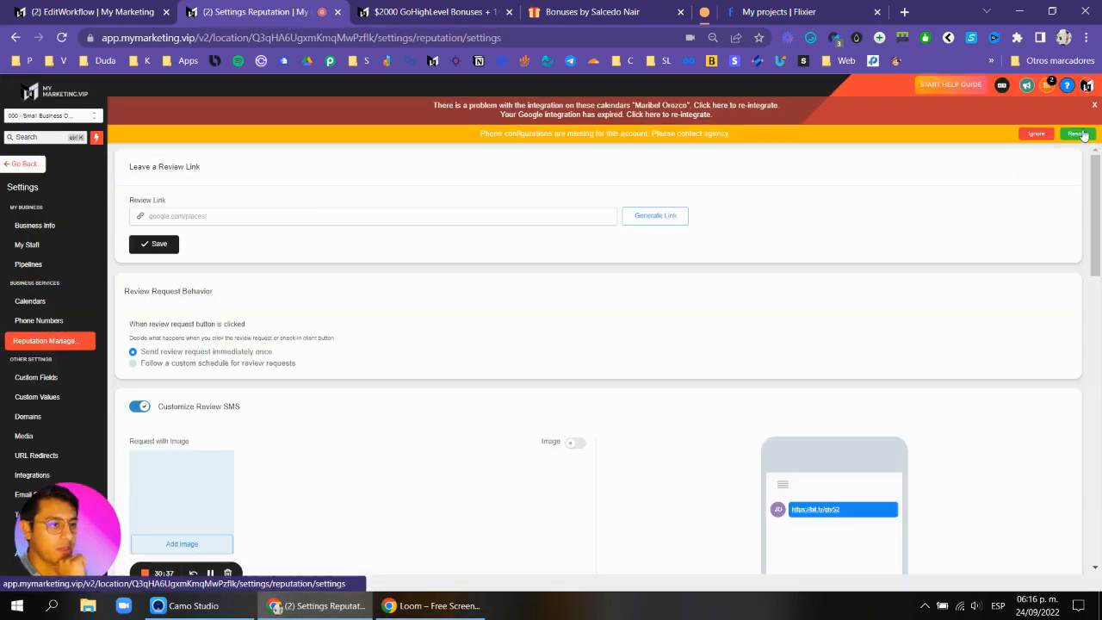
click(1038, 134)
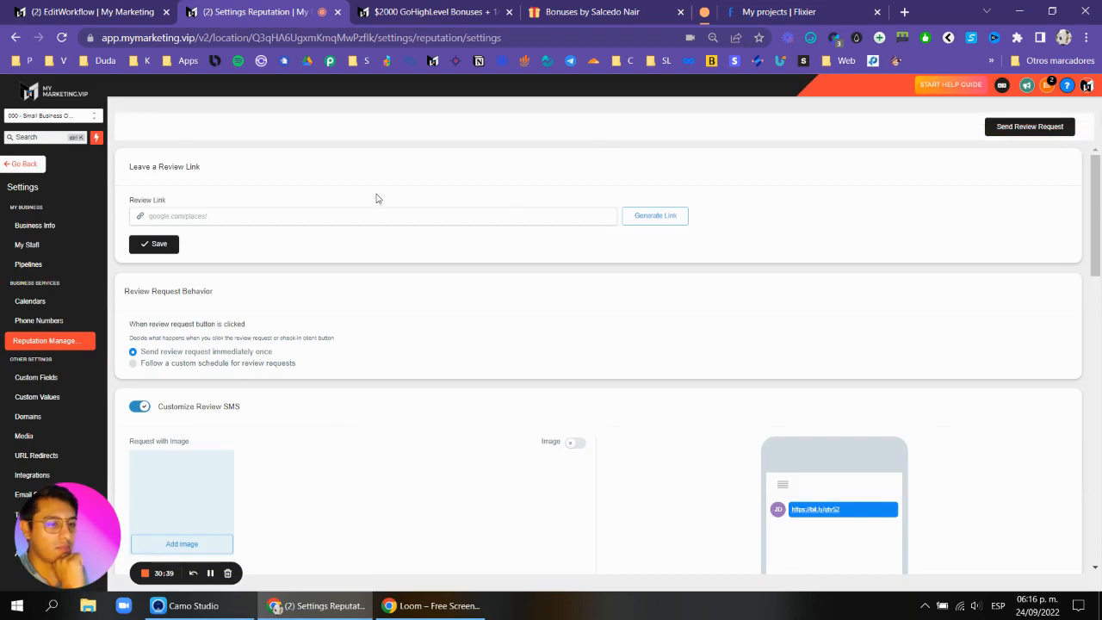
scroll(519, 212, down, 15)
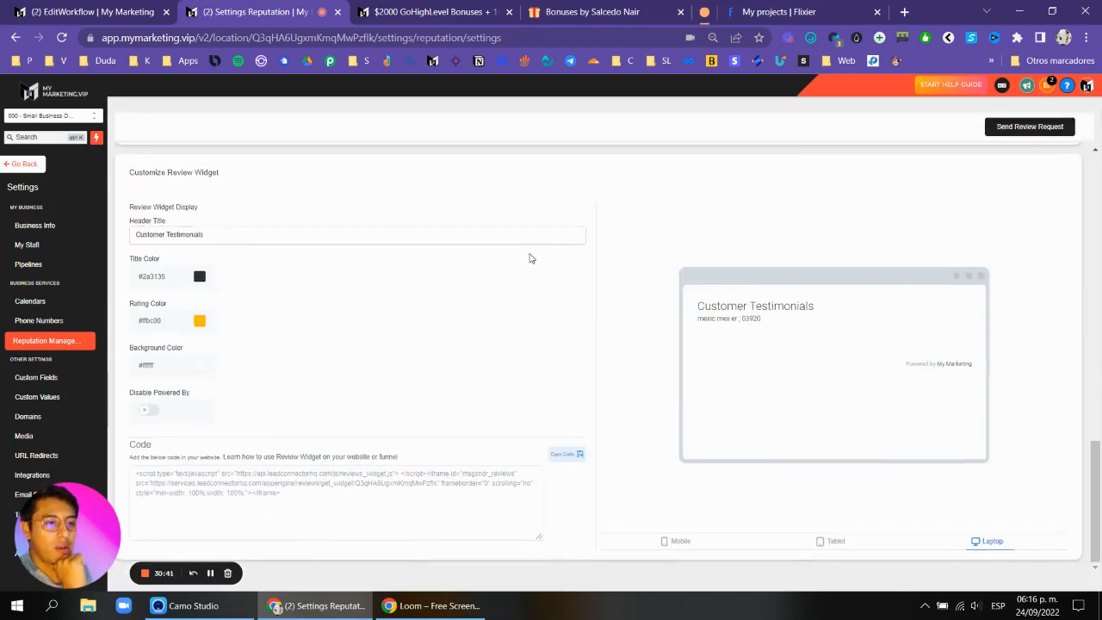
scroll(529, 255, up, 6)
Switch to the 004 - Basic Appointment sub-account by searching for appoint.
click(444, 13)
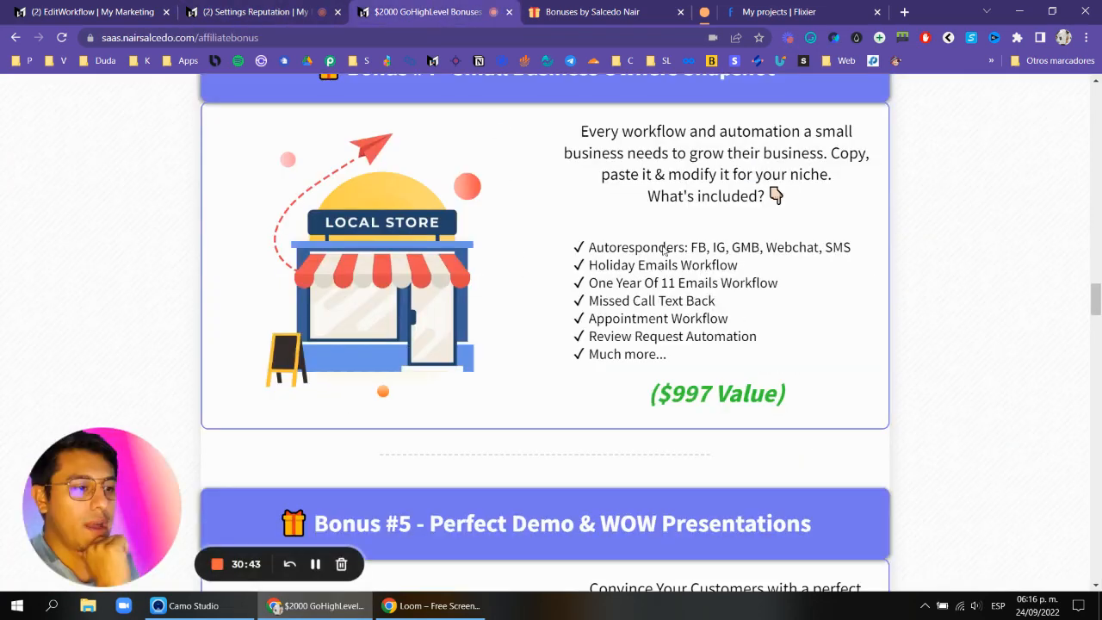
click(274, 9)
click(94, 121)
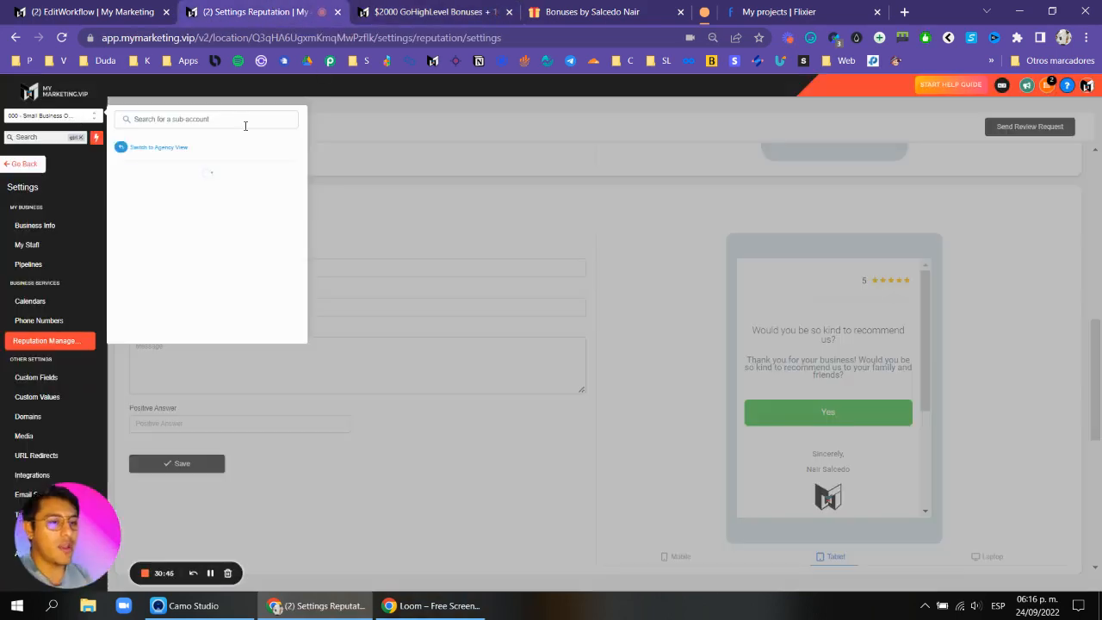
text(appoin)
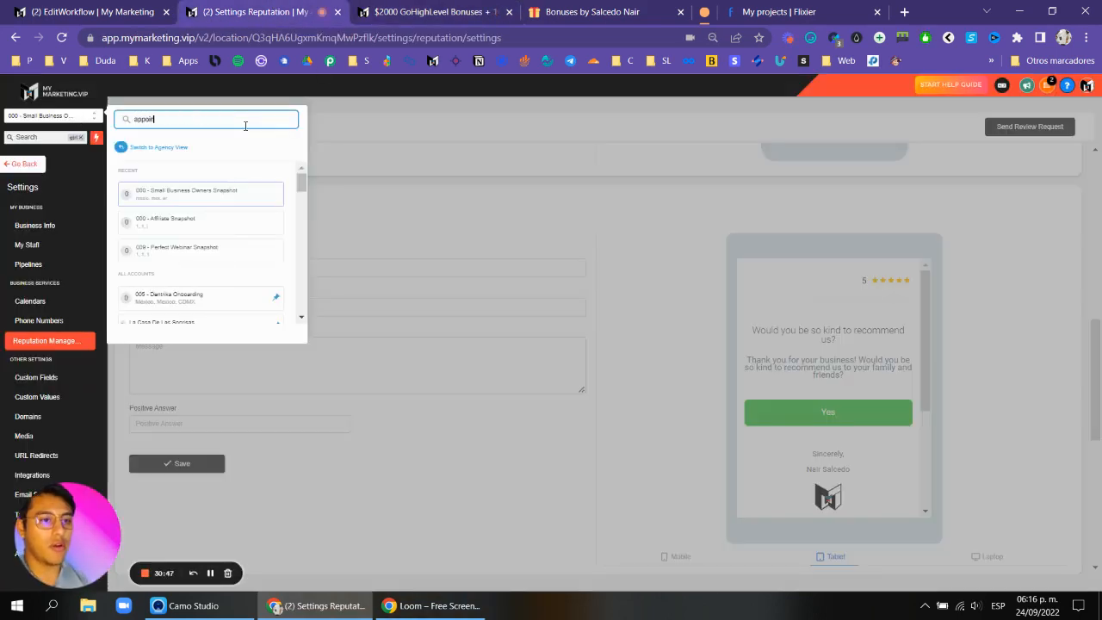
text(t)
click(204, 199)
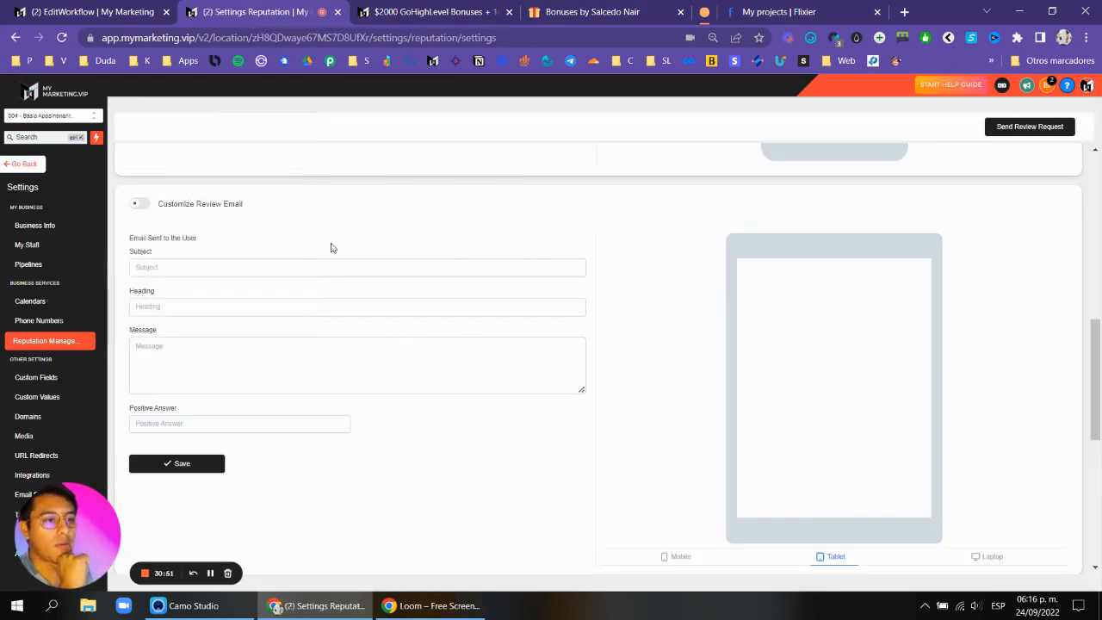
Open the Opportunities section and dismiss the phone configuration banner to view the appointment pipeline stages.
click(24, 164)
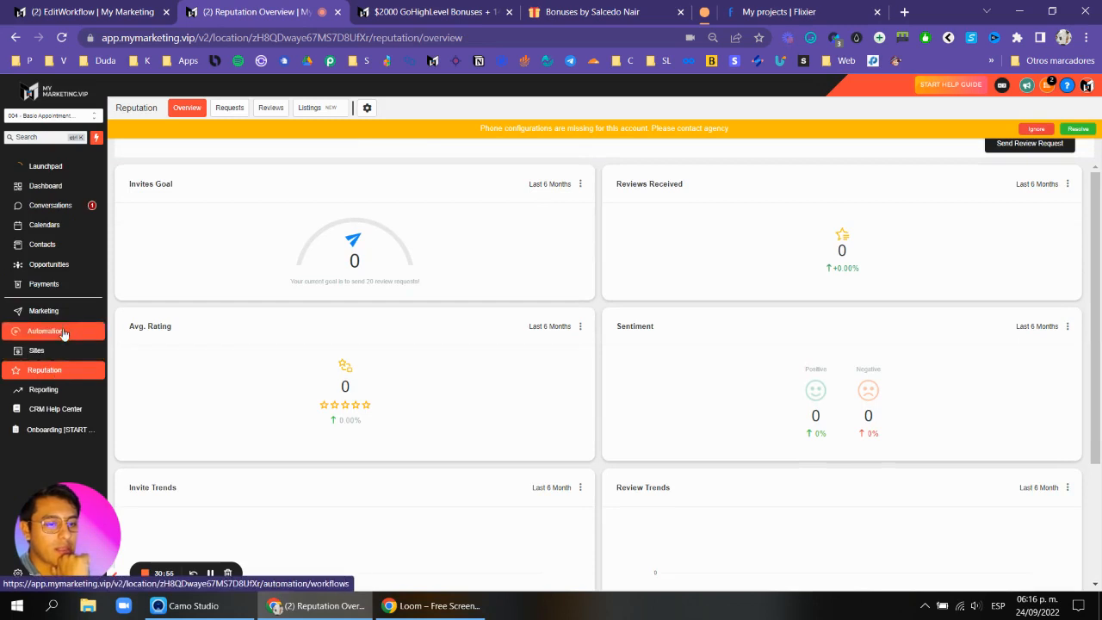
click(63, 334)
click(34, 265)
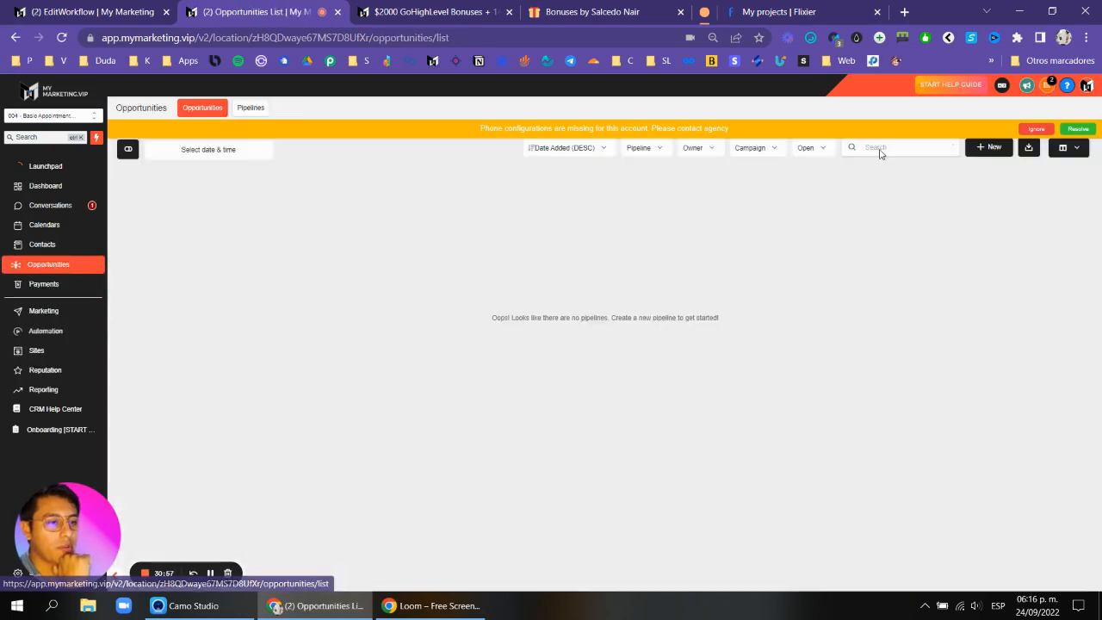
click(1036, 128)
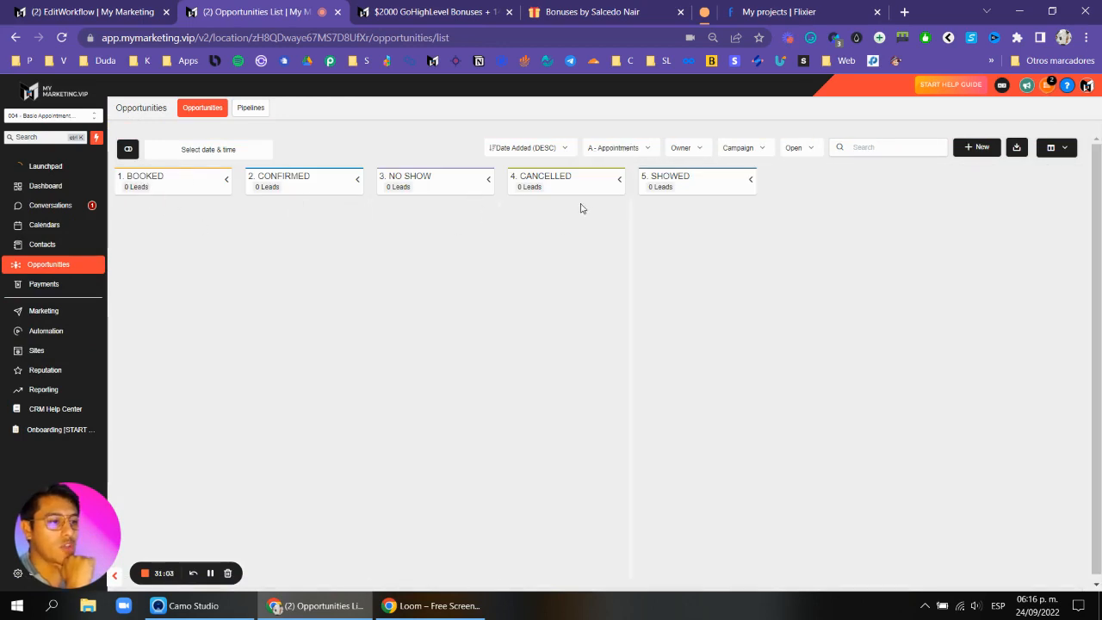
Open the A - 1. Booked > Notification workflow inside the A - Appointments folder.
click(38, 351)
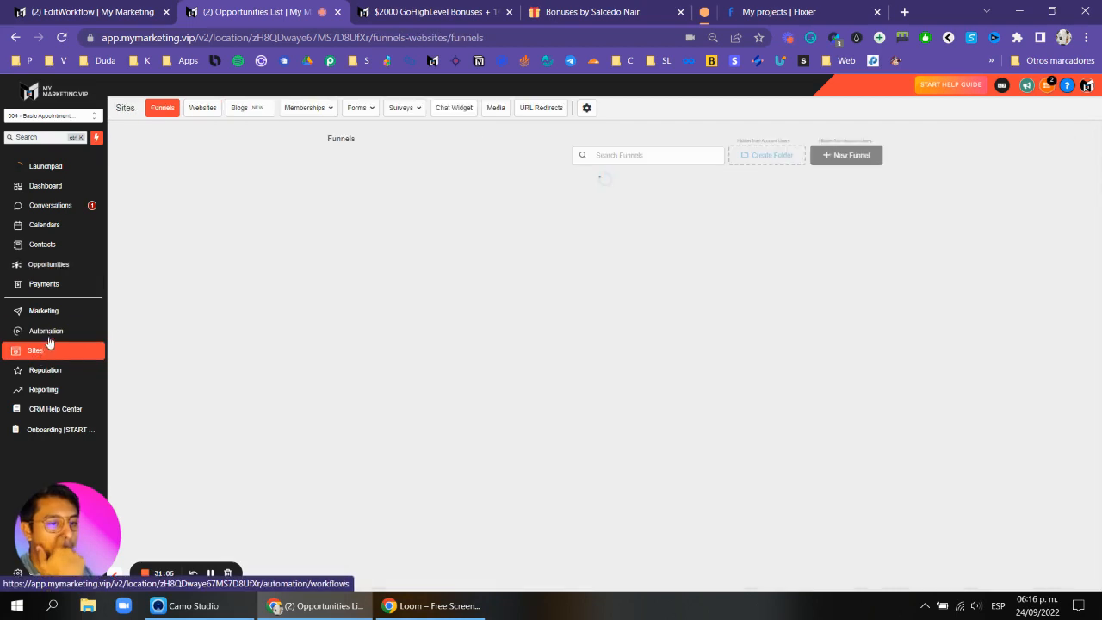
click(50, 336)
click(425, 216)
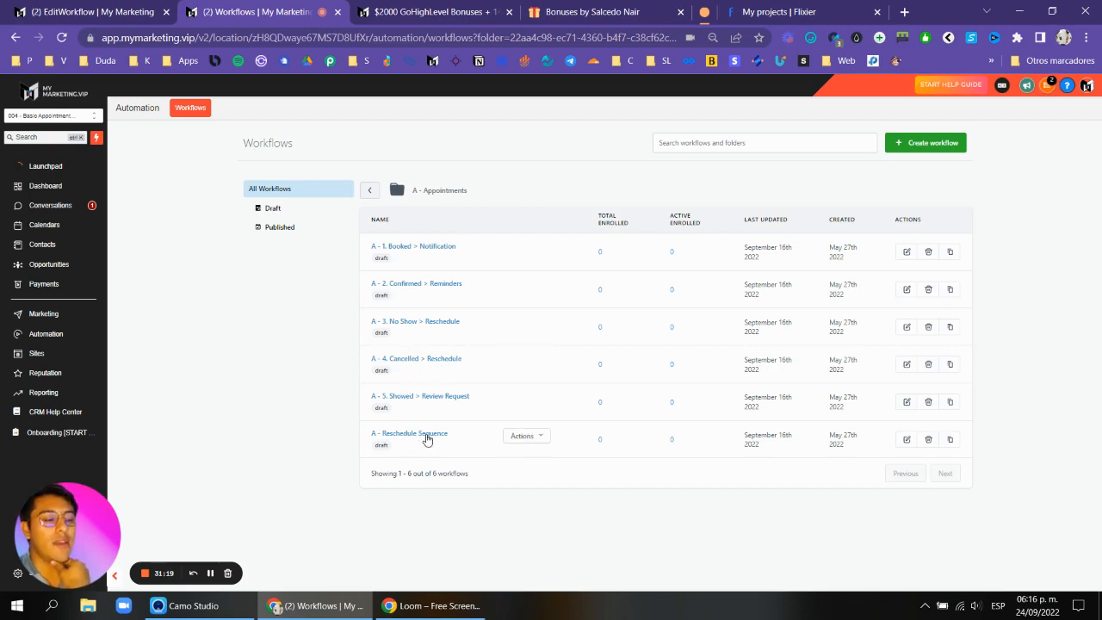
click(419, 250)
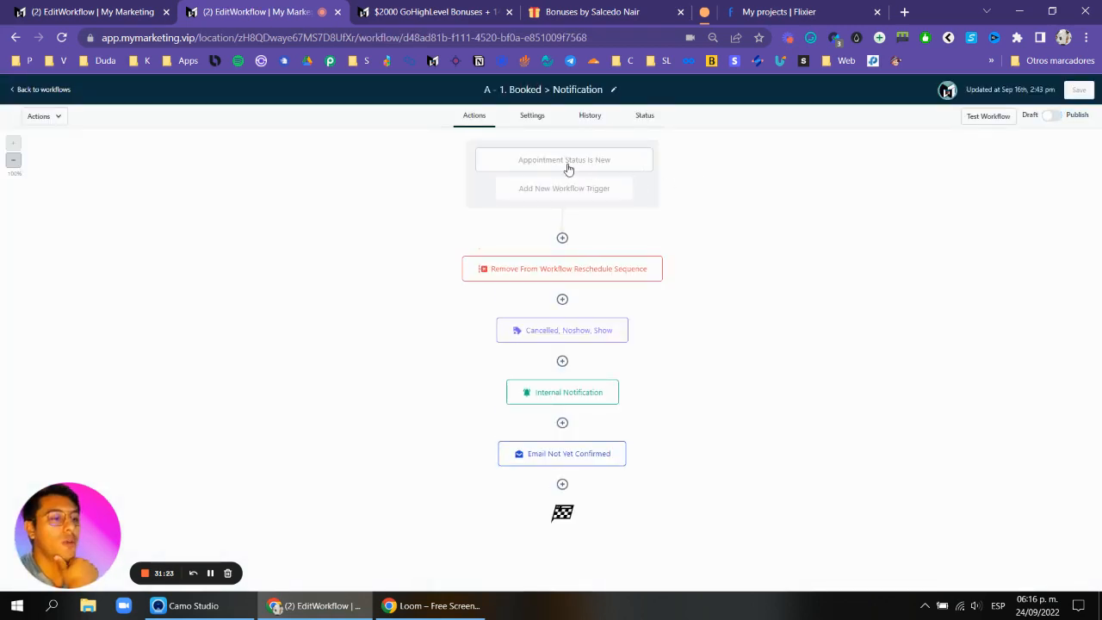
Examine the Appointment Status trigger and its filters without saving changes.
click(567, 161)
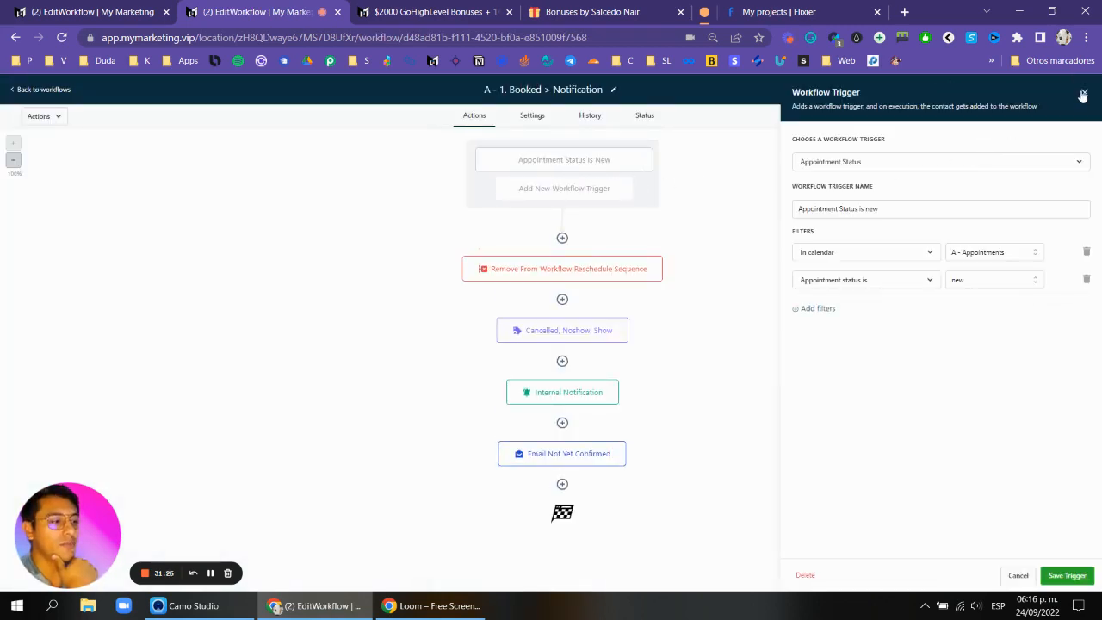
click(1084, 95)
click(610, 169)
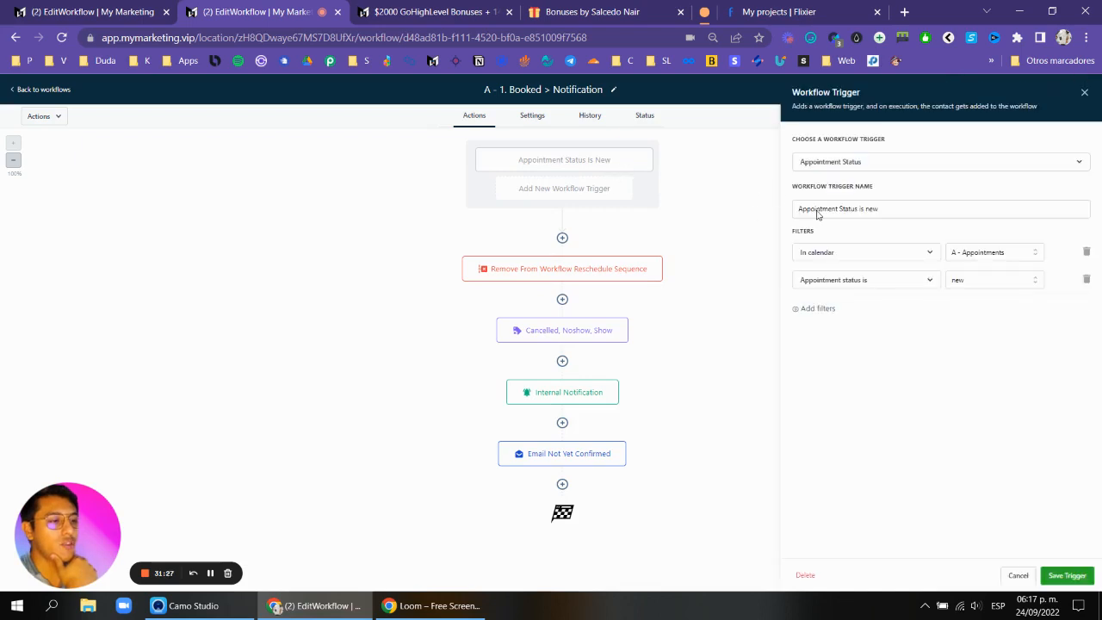
click(809, 312)
click(865, 307)
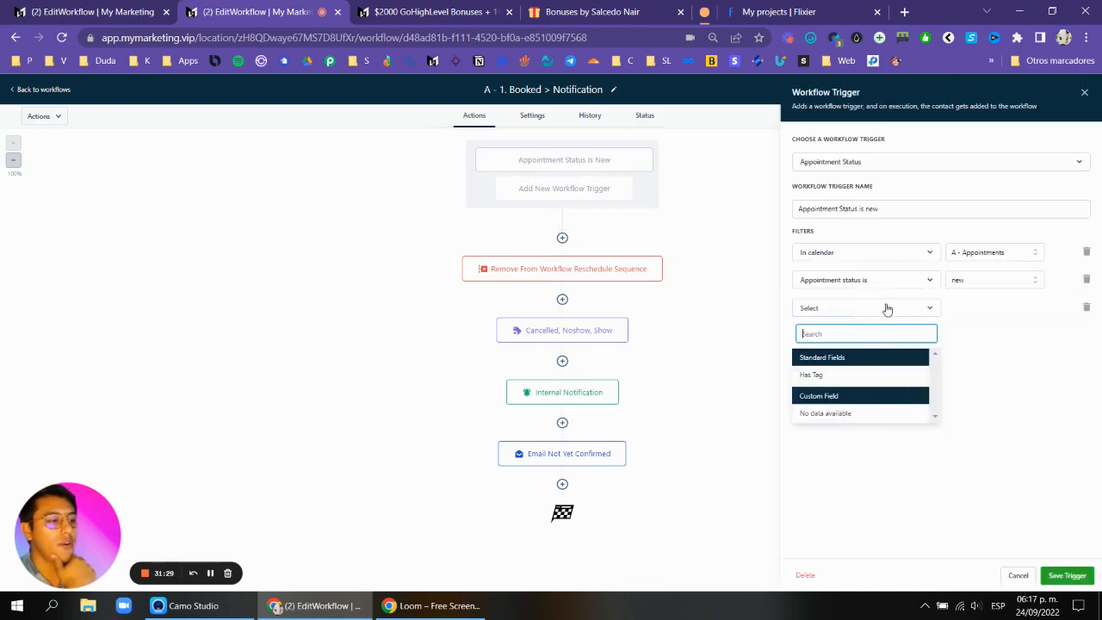
click(1088, 310)
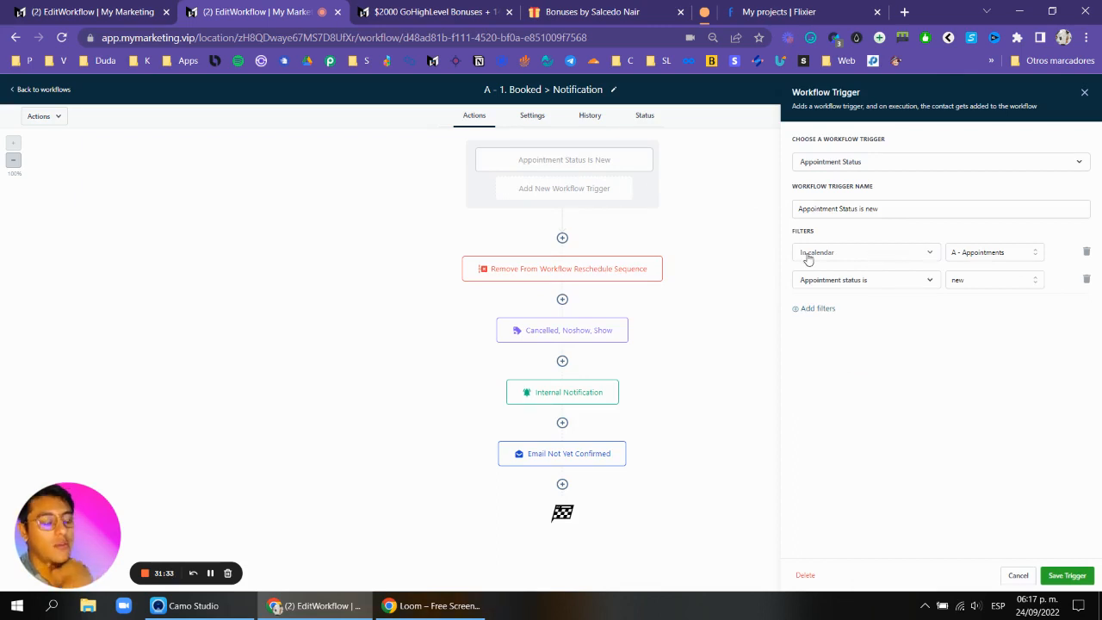
click(1084, 92)
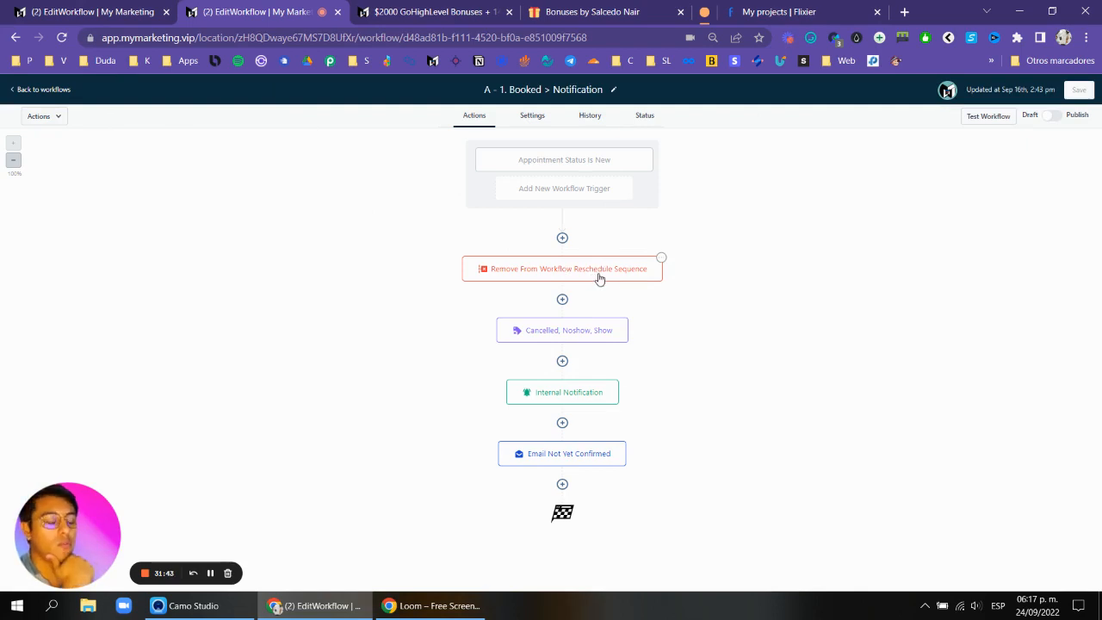
Inspect the Cancelled, Noshow, Show tag action and the Email Not Yet Confirmed action.
click(571, 334)
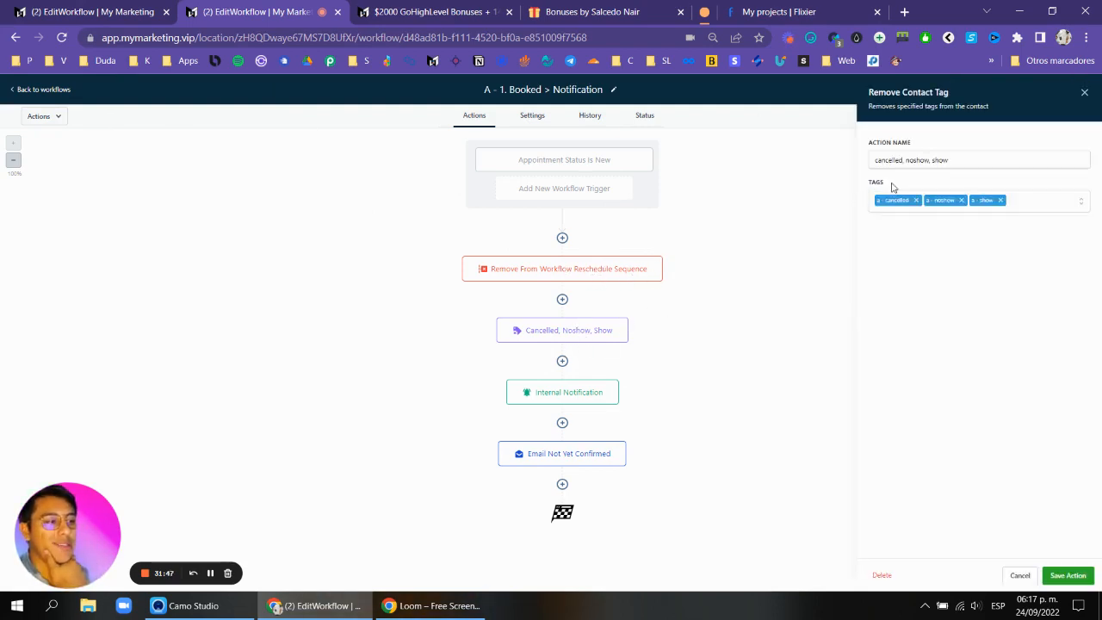
click(1084, 94)
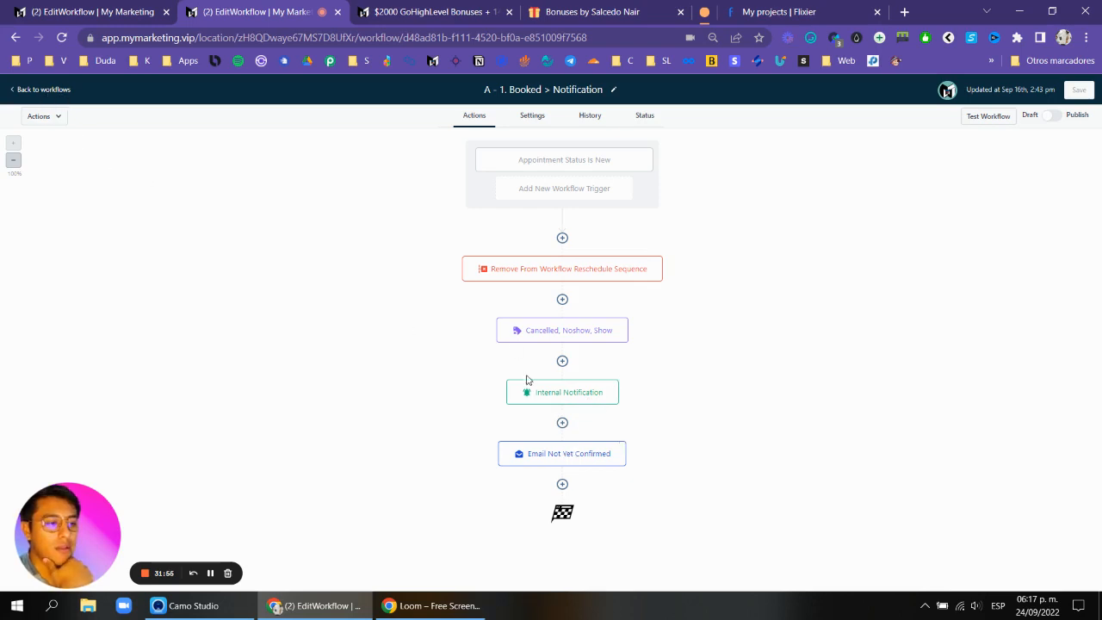
click(534, 454)
scroll(1012, 319, down, 2)
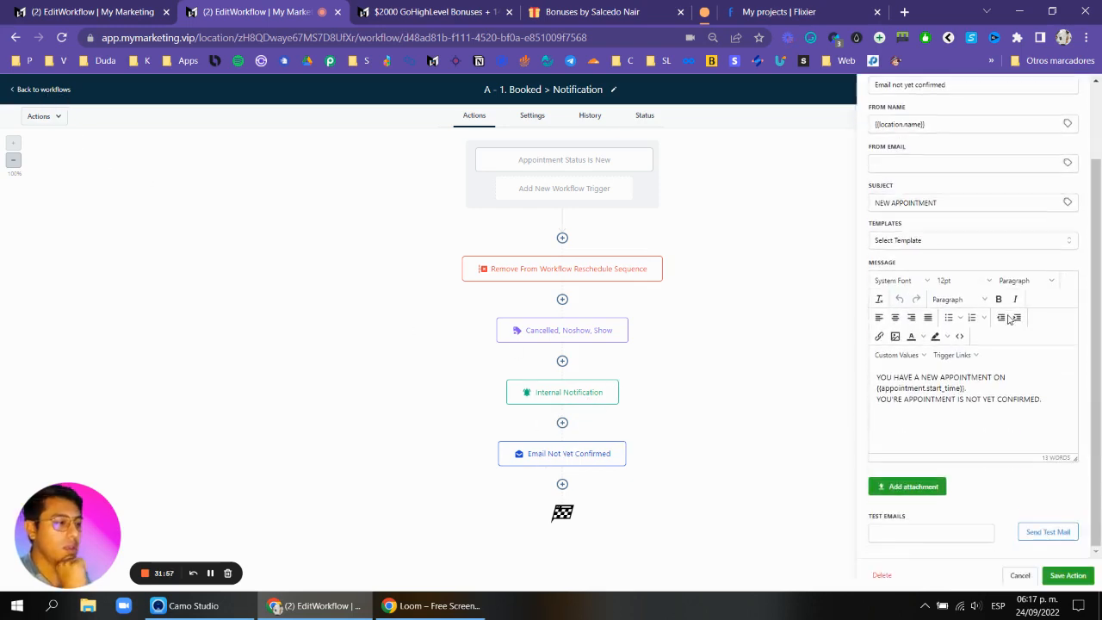
Close the email action panel and go back to the workflows list.
scroll(1046, 362, up, 5)
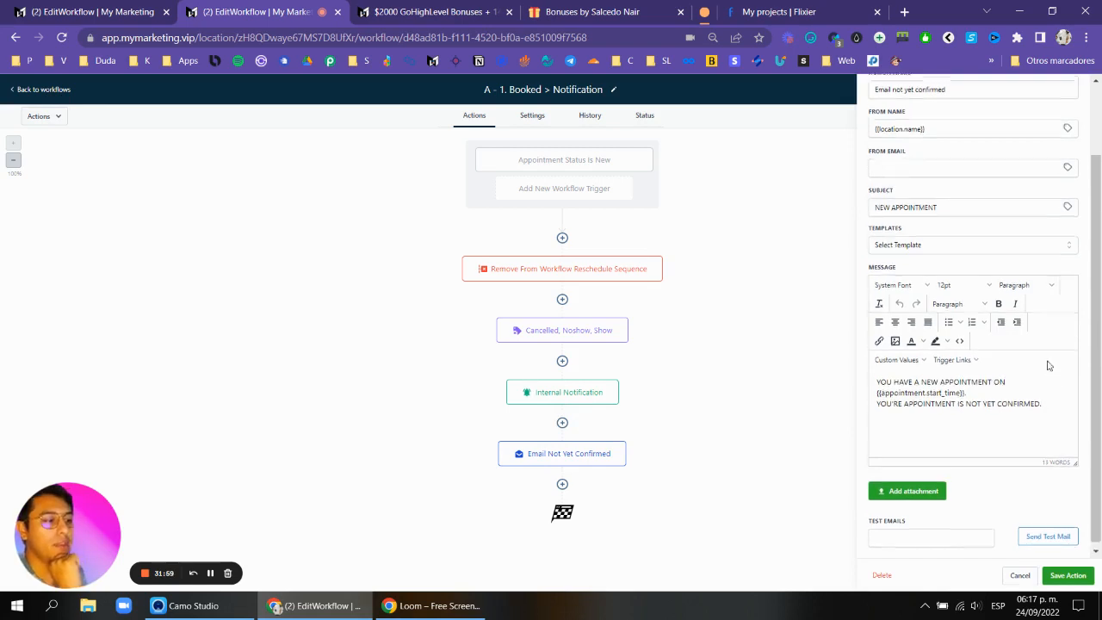
click(1075, 92)
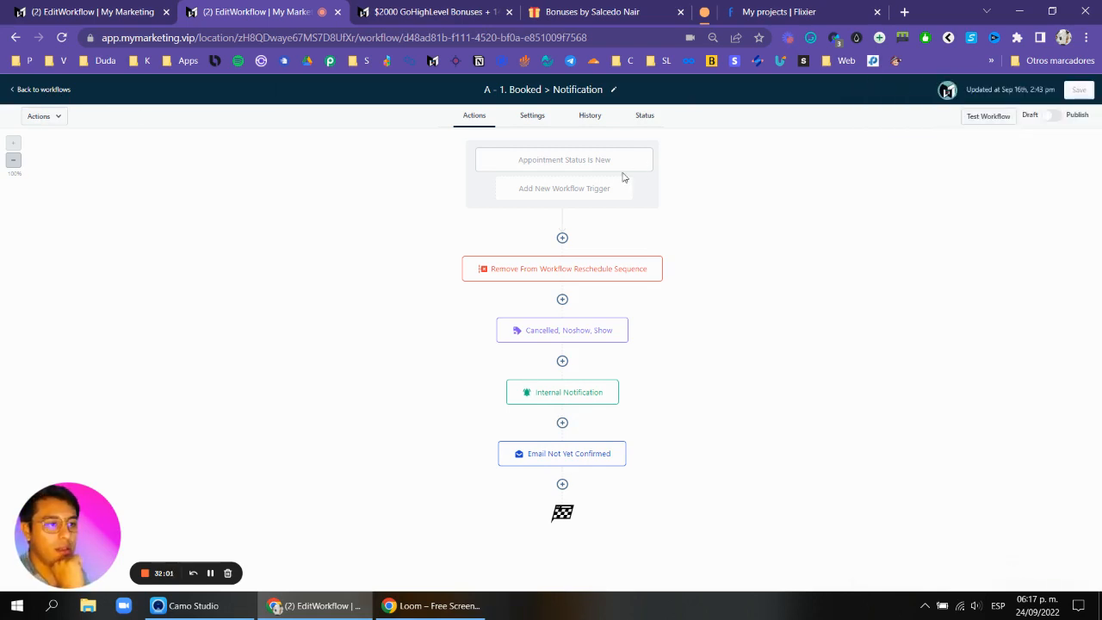
click(43, 89)
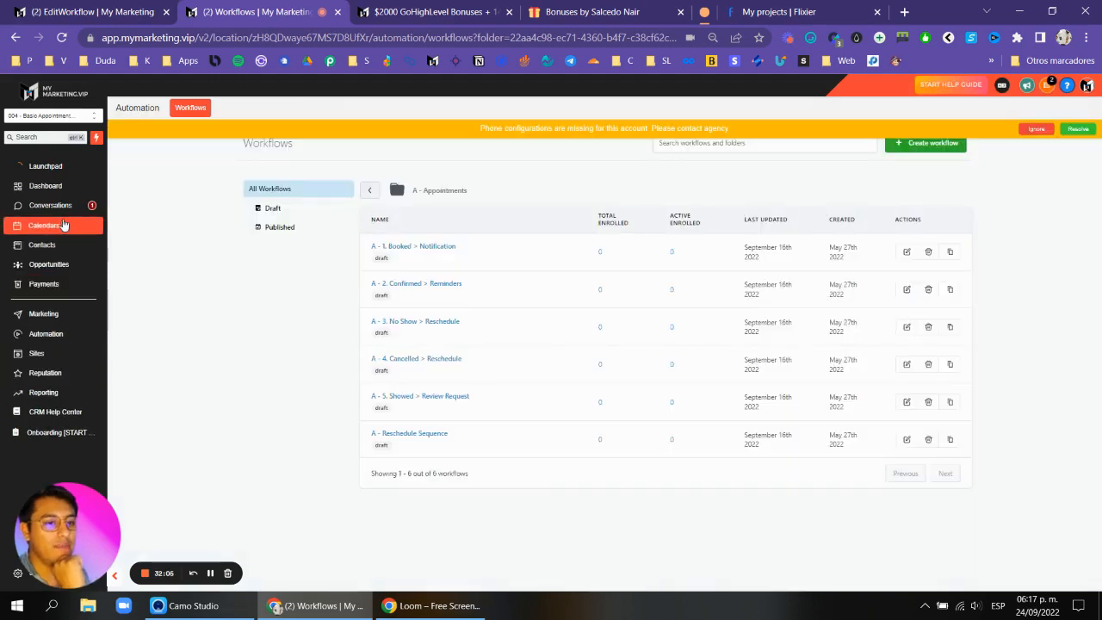
Dismiss the phone configuration banner, open Calendar Settings, and open the A - Appointments calendar for editing.
click(43, 225)
click(1033, 128)
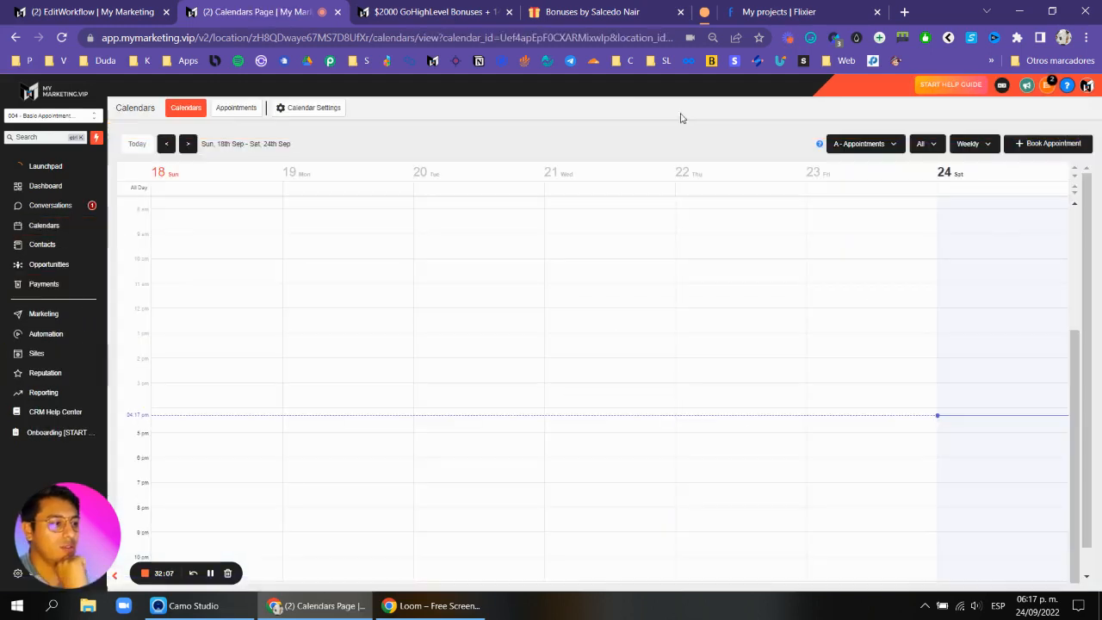
click(310, 107)
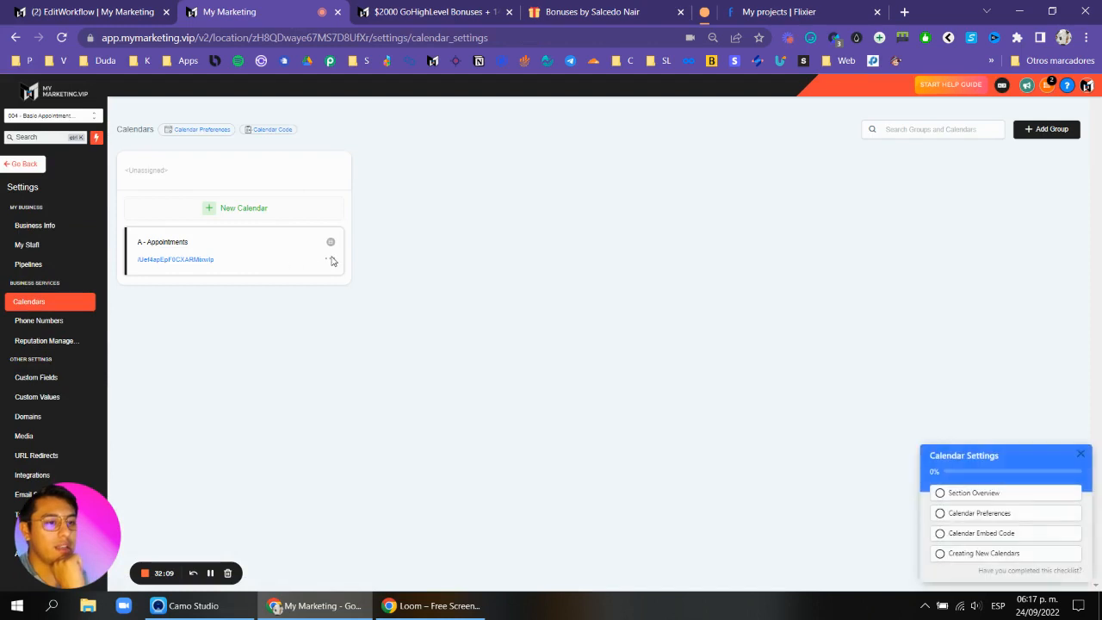
click(330, 259)
click(346, 280)
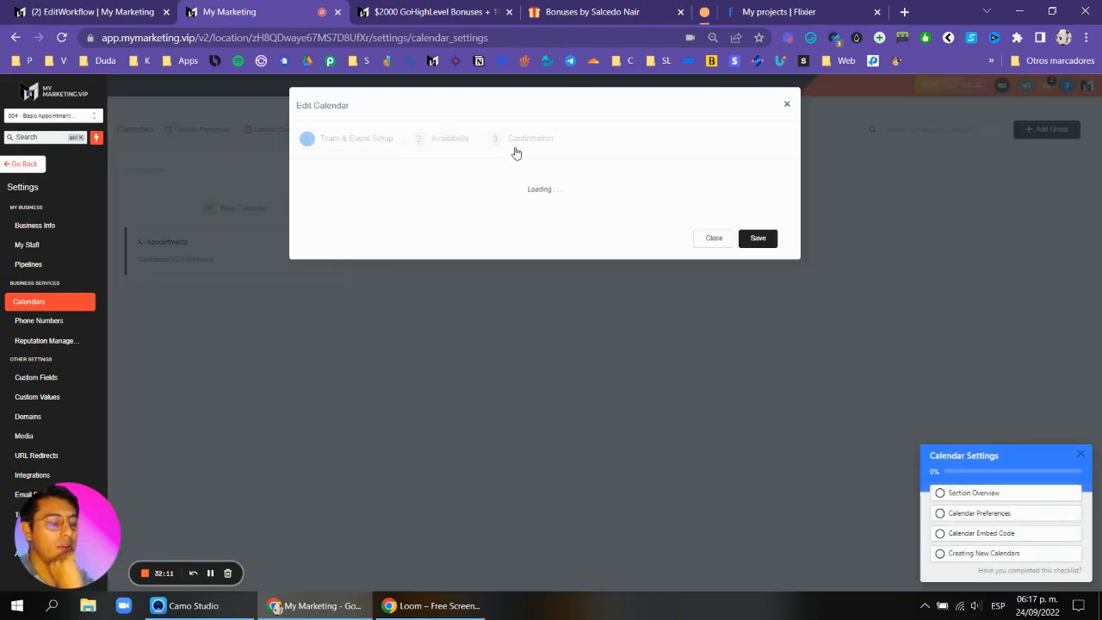
Examine the Confirmation step's notification options, including the calendar auto-confirm setting, then close the Edit Calendar dialog.
click(516, 144)
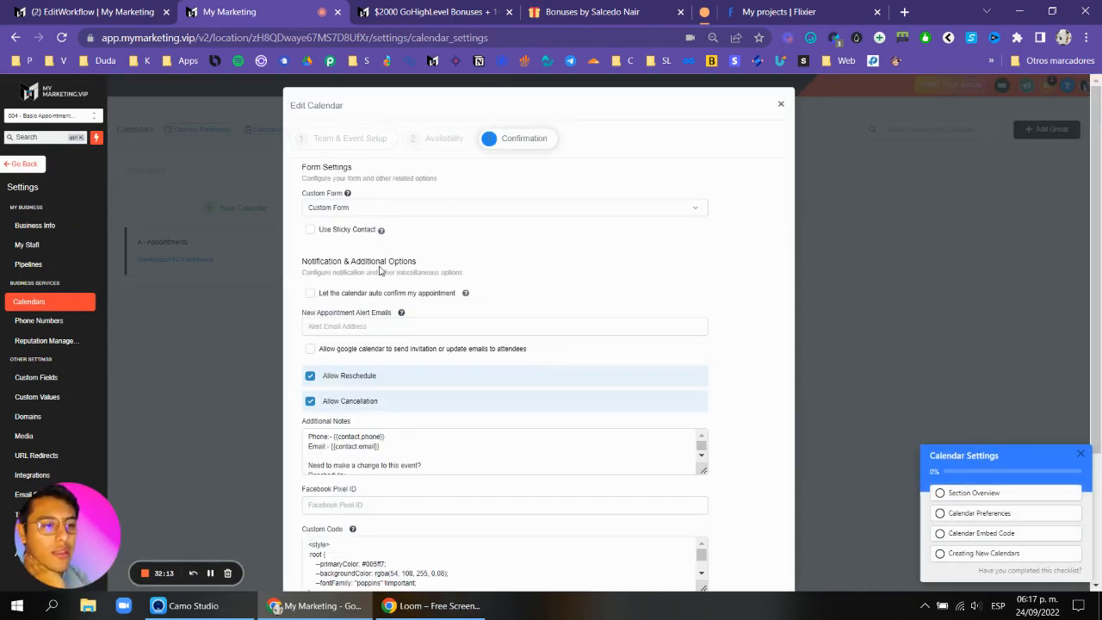
scroll(379, 270, down, 1)
drag(319, 223, 466, 221)
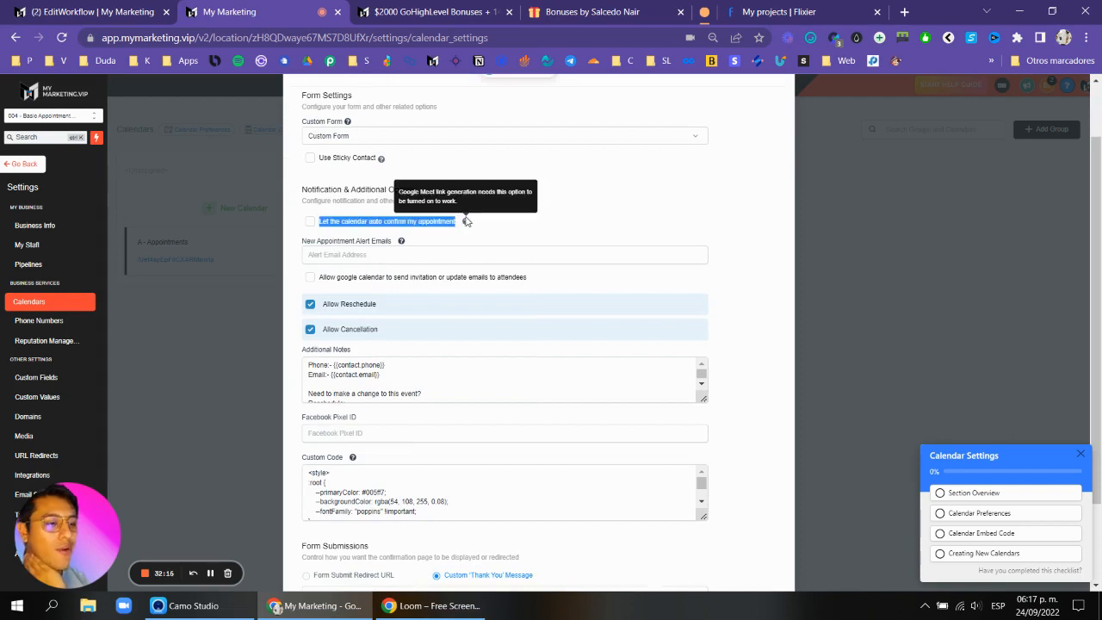
click(493, 225)
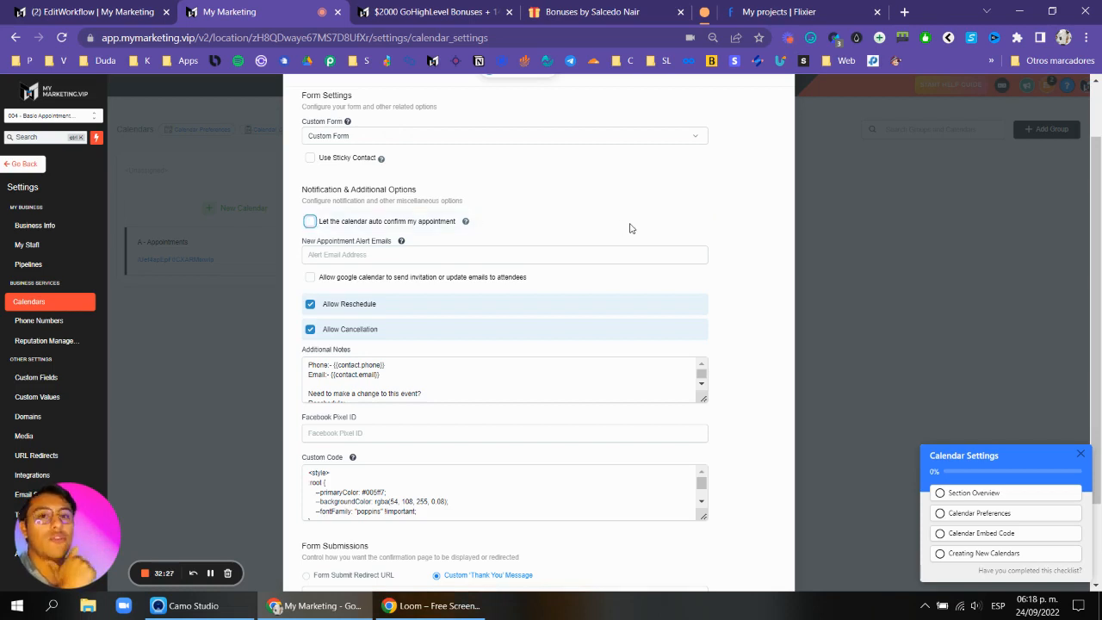
scroll(630, 228, up, 1)
click(782, 107)
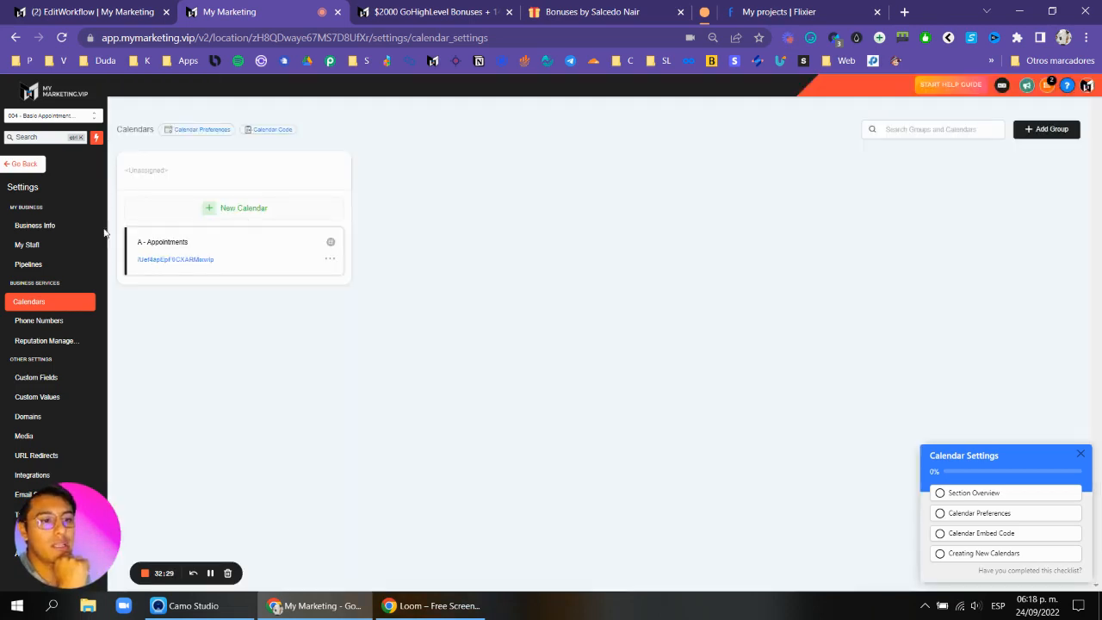
Leave settings and open the A - Appointments funnel in Sites to view its steps.
click(25, 163)
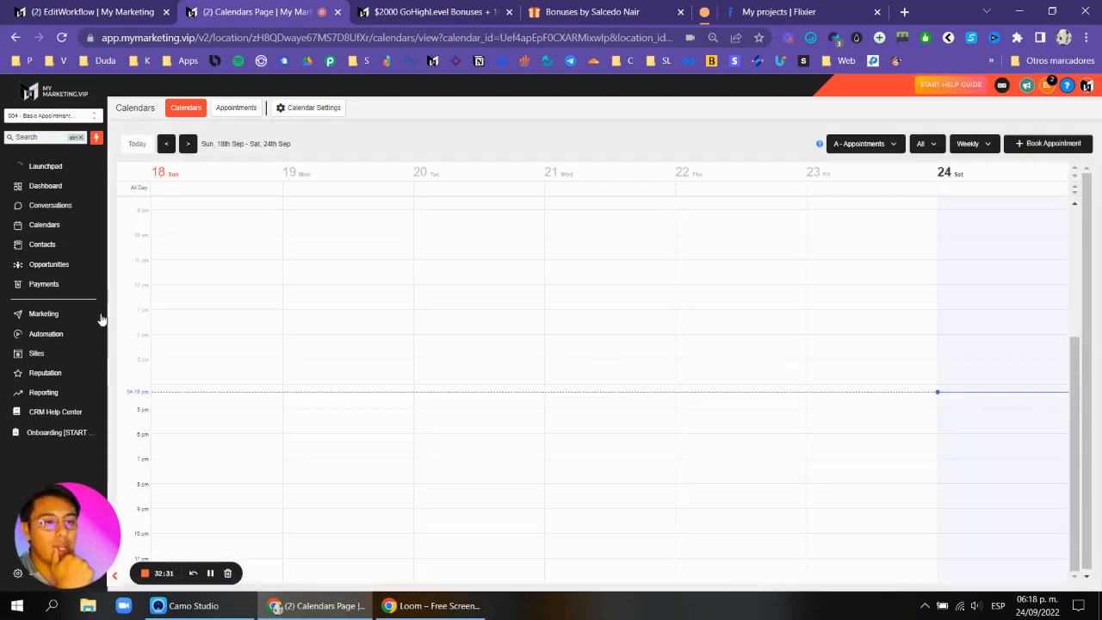
click(40, 352)
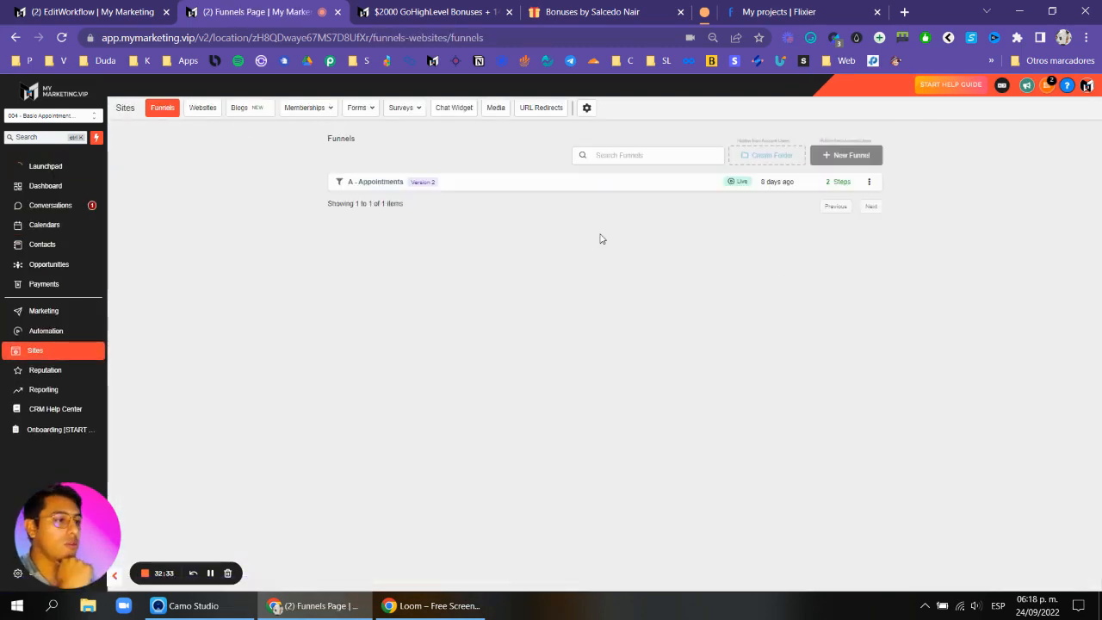
click(378, 182)
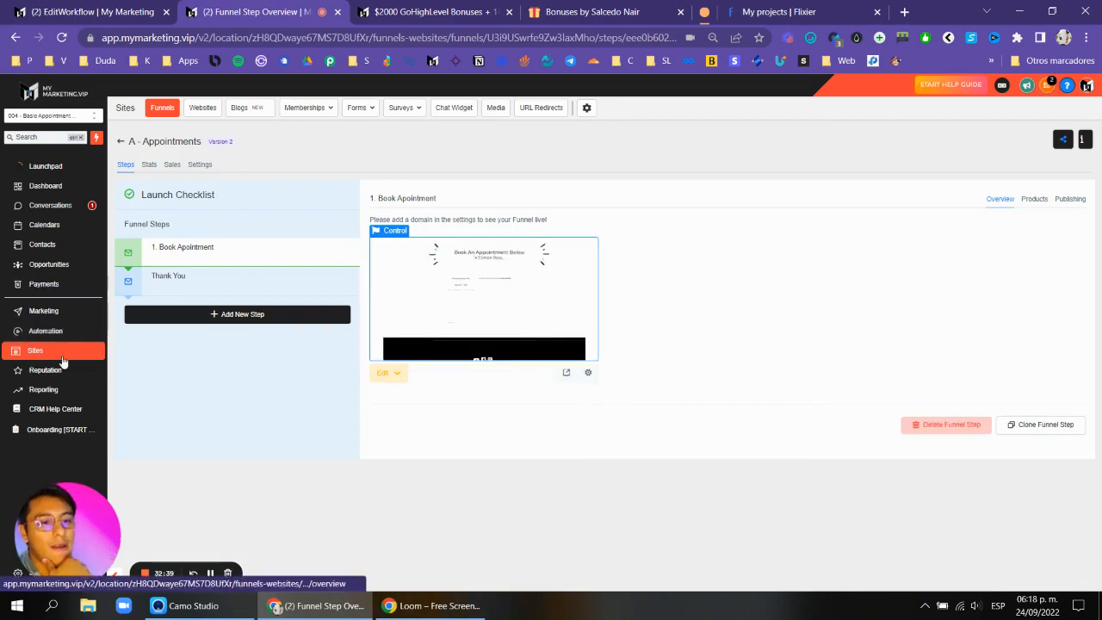
Return to the Automation workflows list.
click(69, 334)
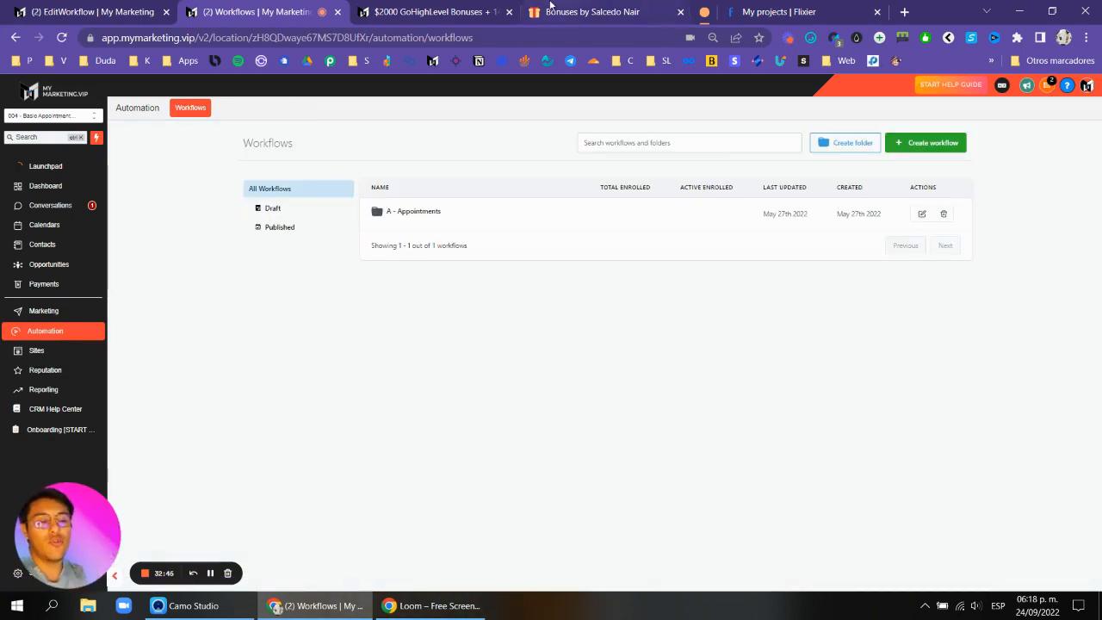
mouse_move(551, 6)
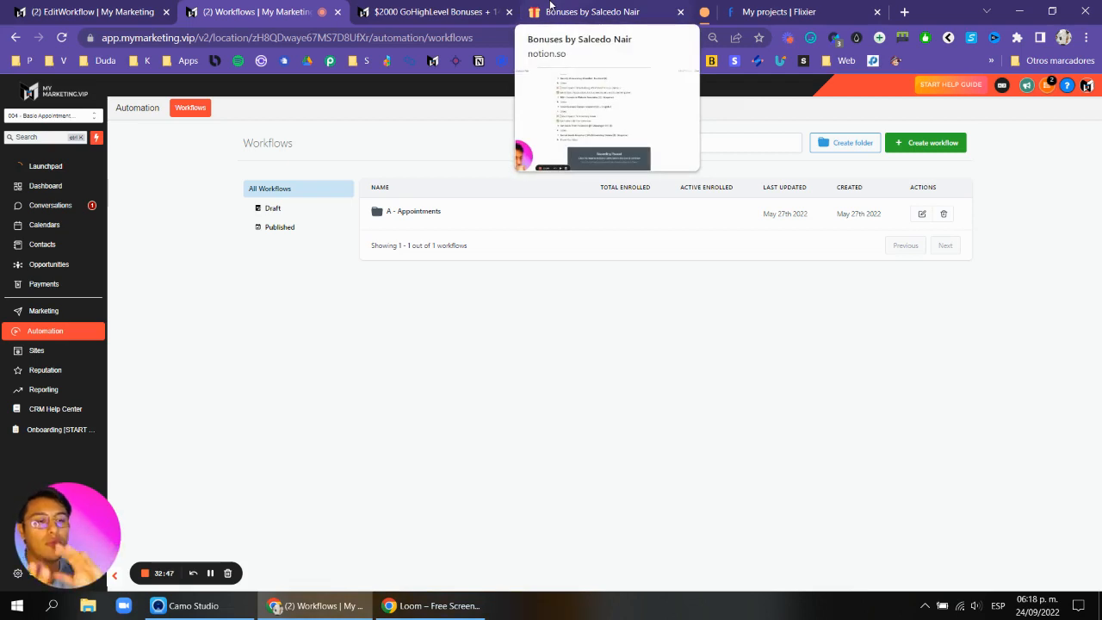
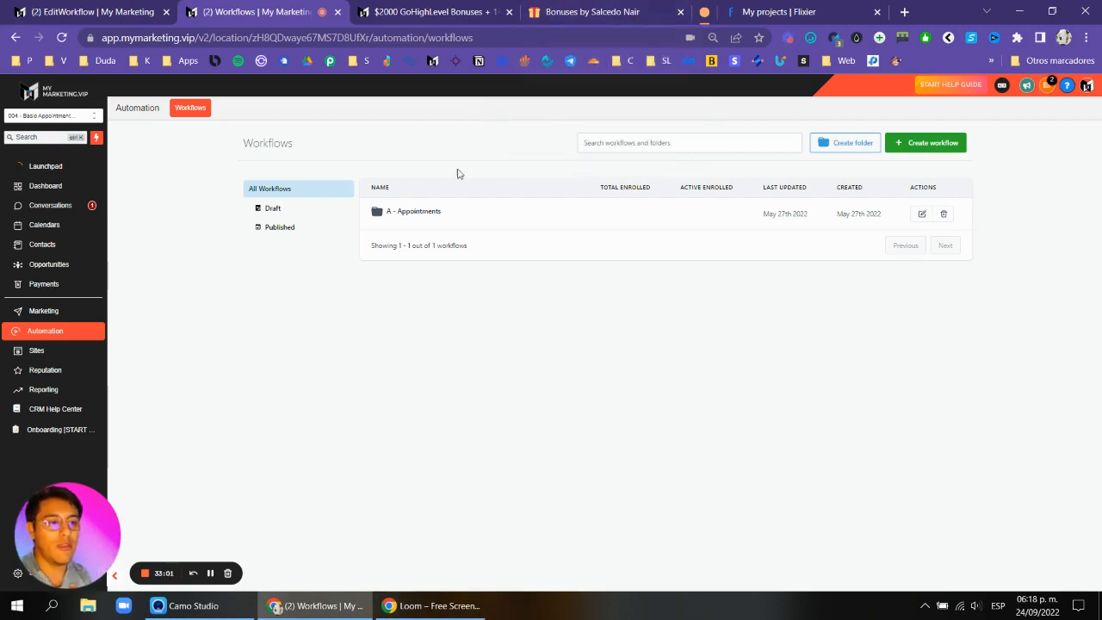
Open the A - Appointments folder and the A - 2. Confirmed > Reminders workflow, and inspect its Wait -2 Days step.
click(422, 212)
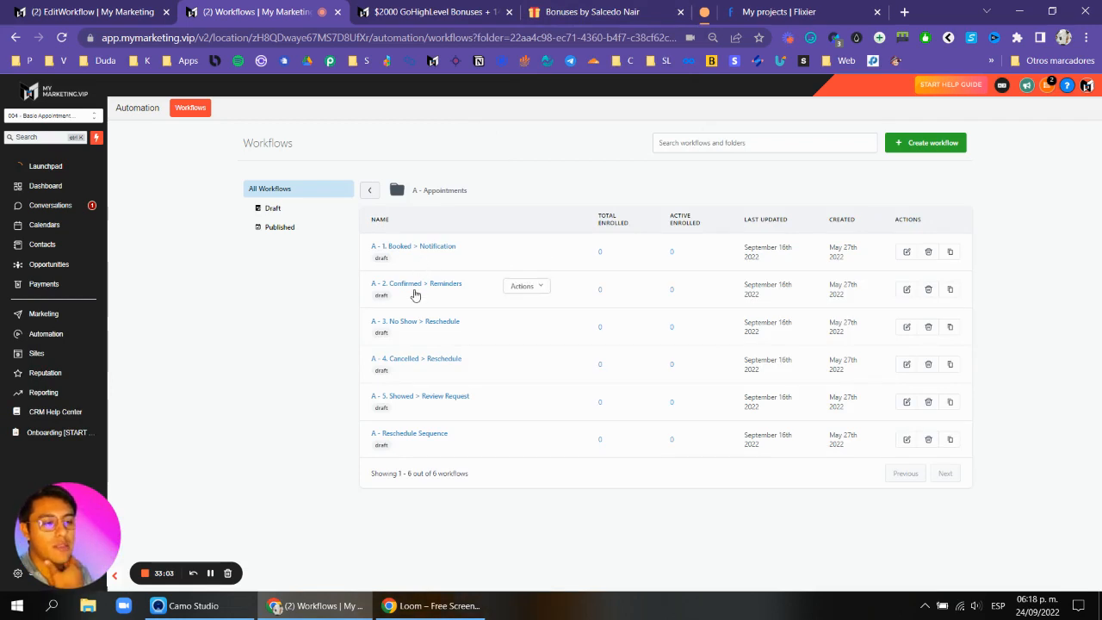
click(418, 289)
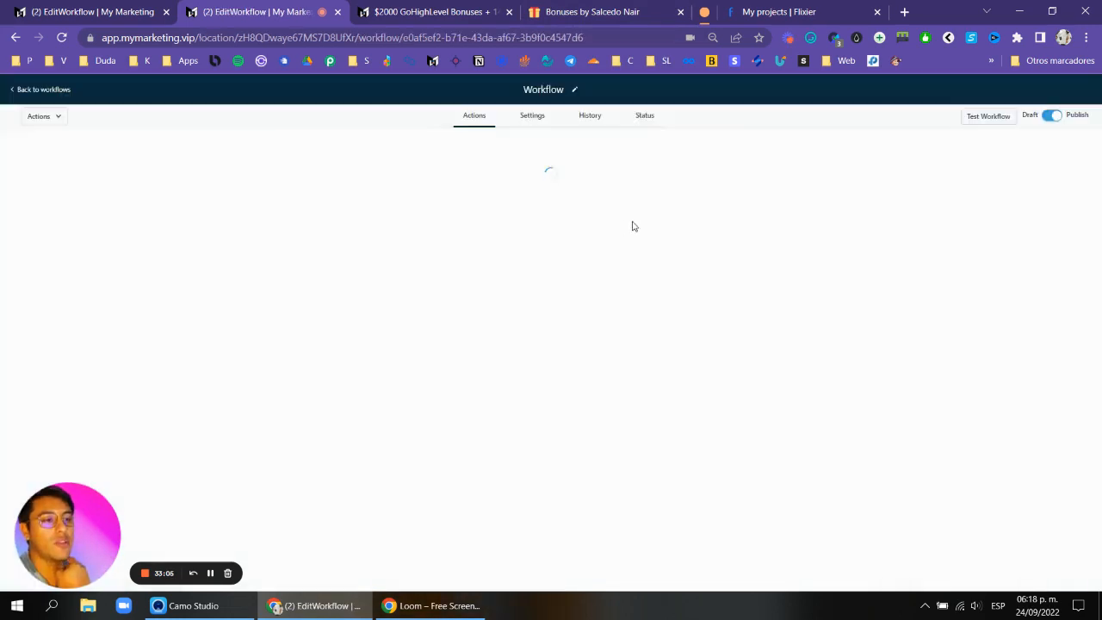
click(560, 318)
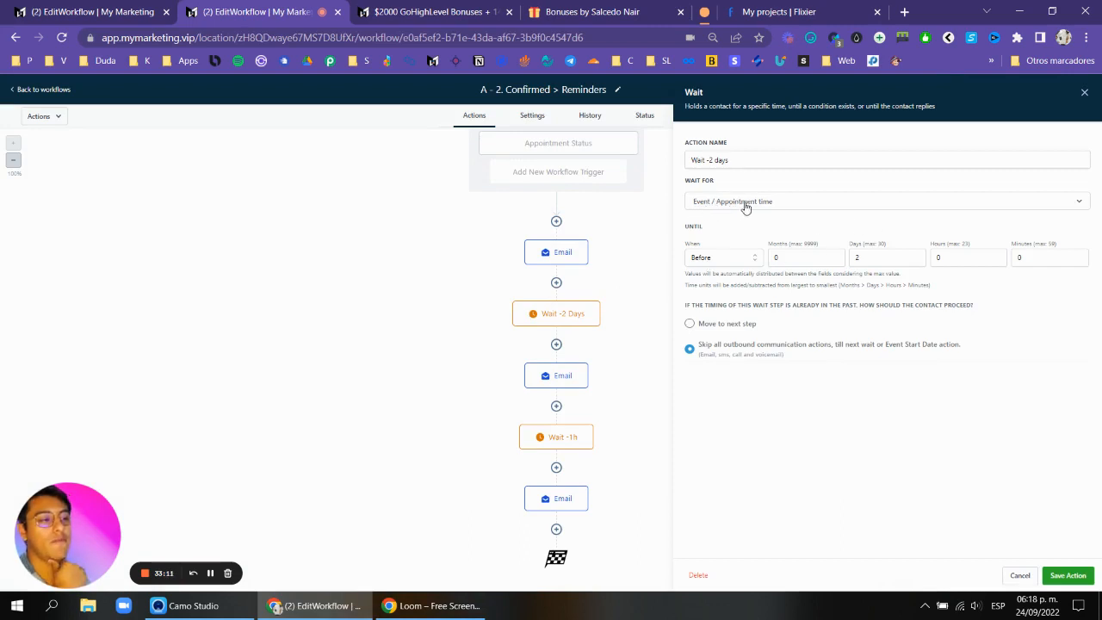
click(1084, 92)
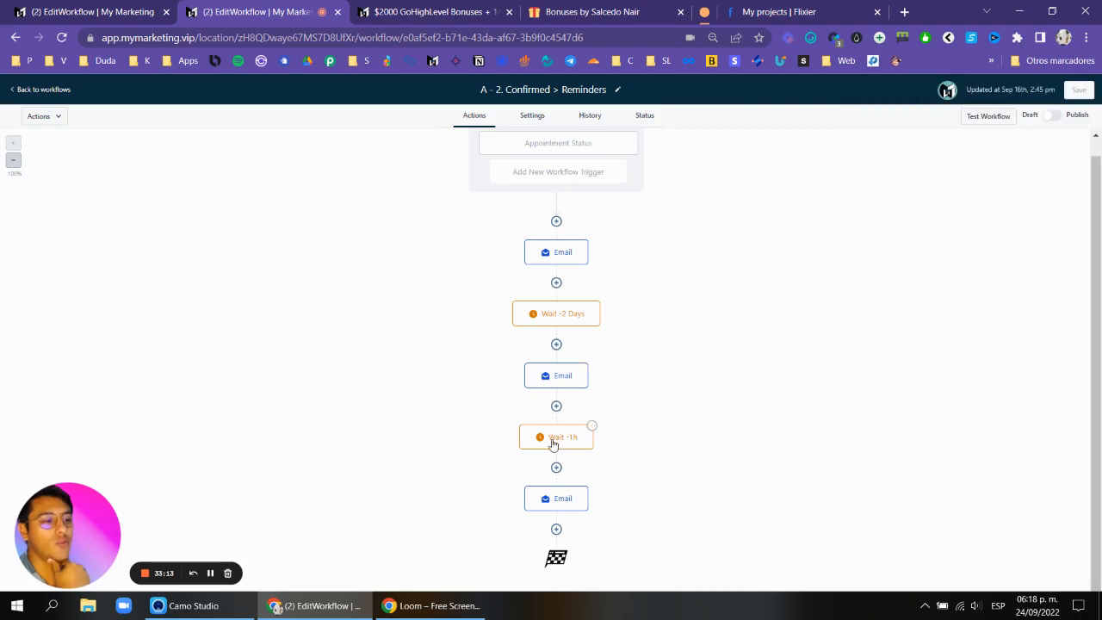
click(52, 89)
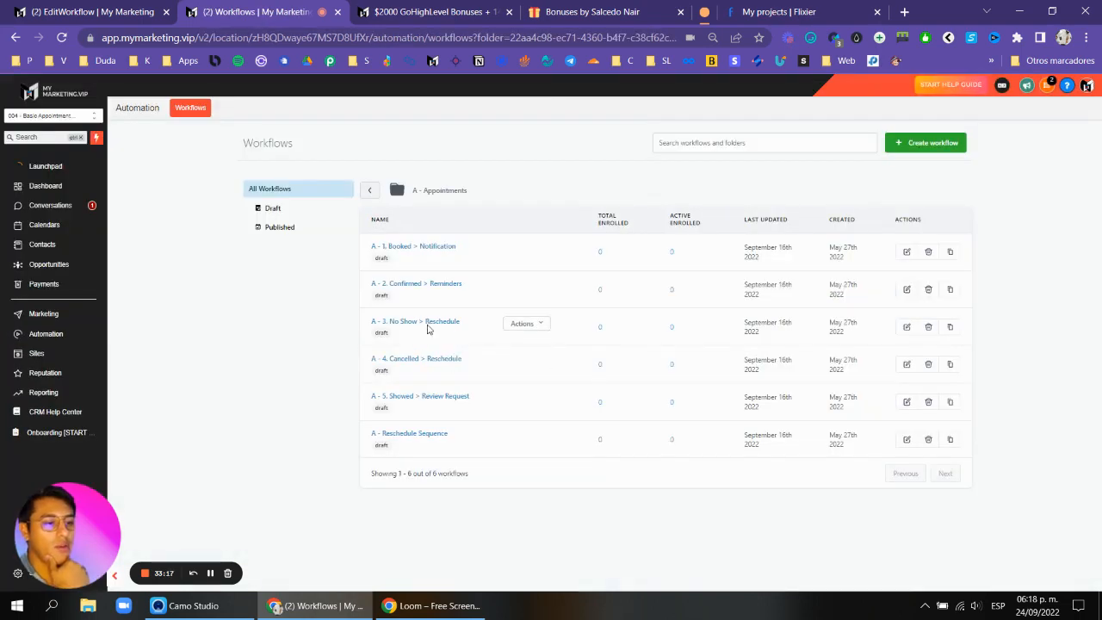
Open the A - 3. No Show > Reschedule workflow and inspect its Appointment Status and Contact Tag triggers.
click(428, 324)
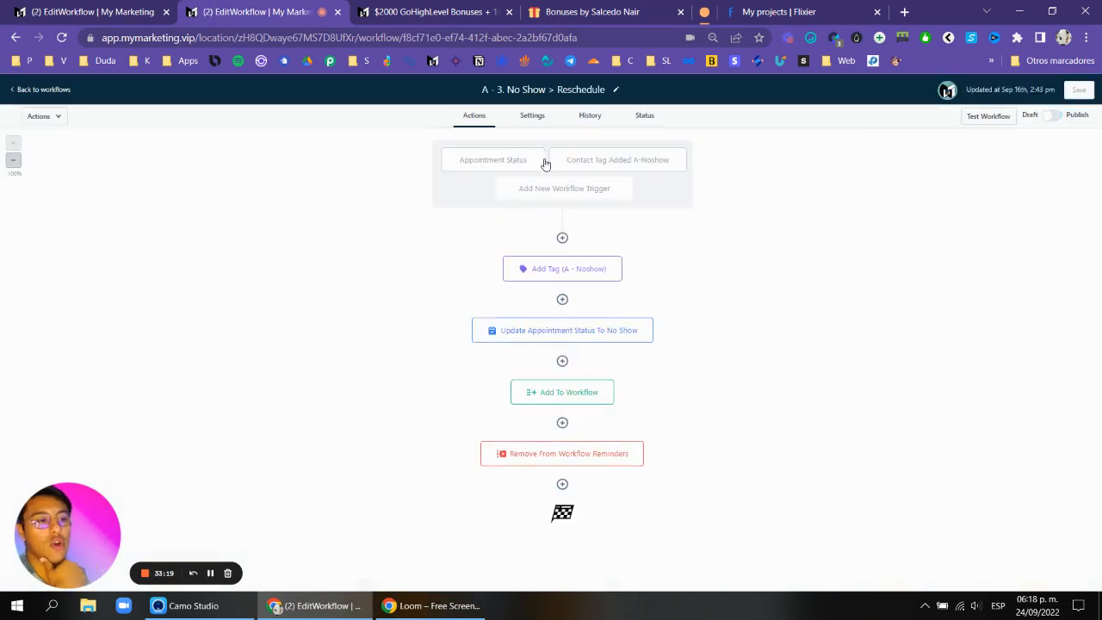
click(516, 165)
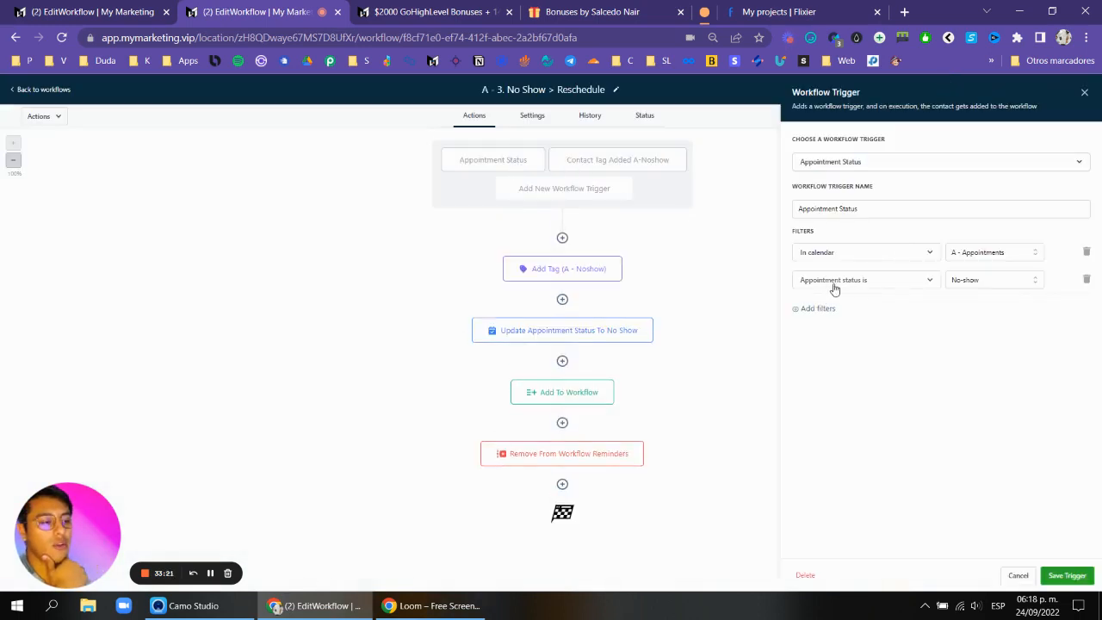
click(1084, 92)
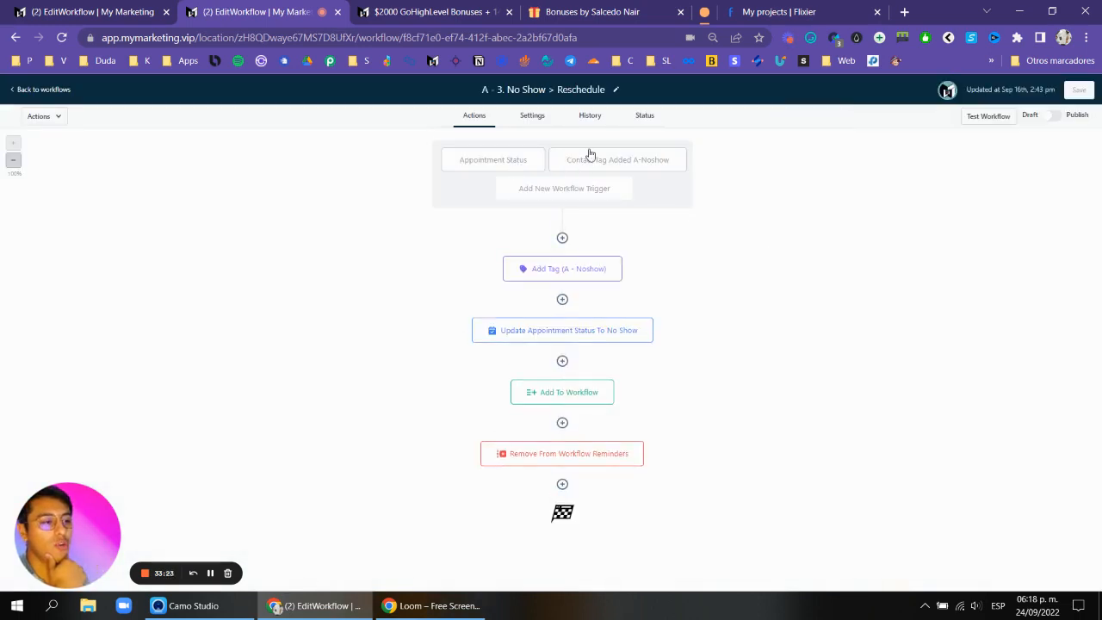
click(588, 162)
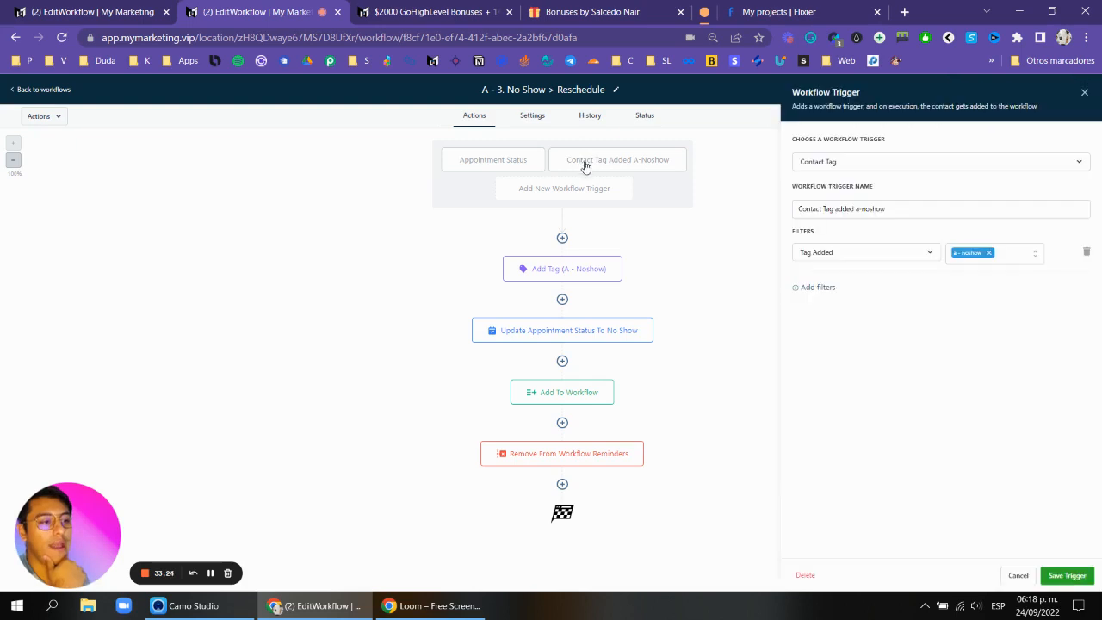
click(1085, 93)
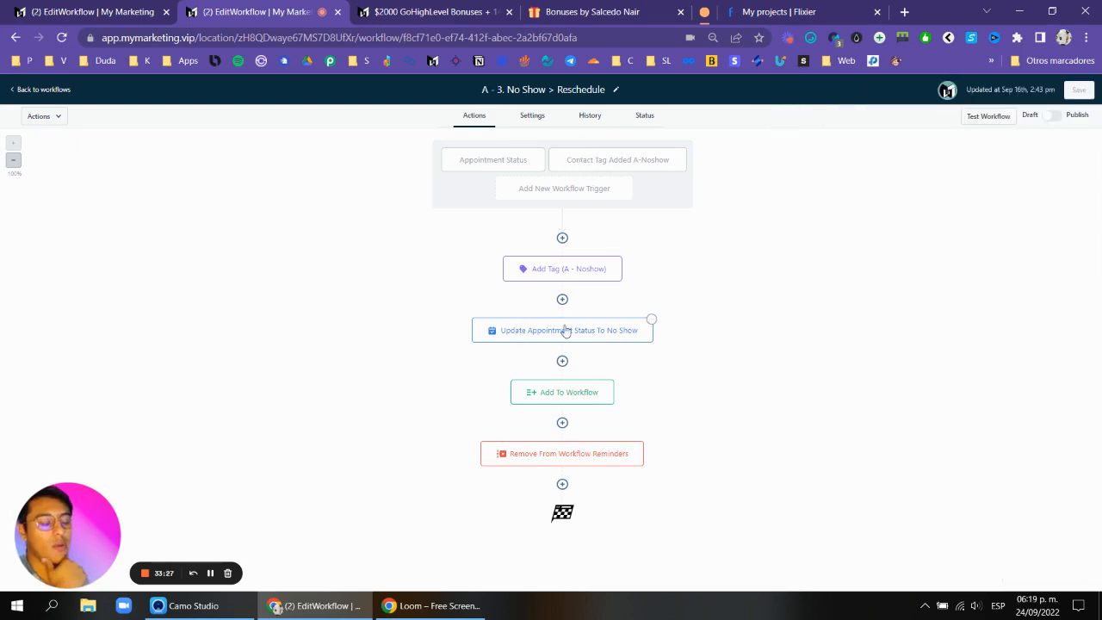
Inspect the No Show workflow's Add To Workflow action, then go back to the workflows list.
click(573, 392)
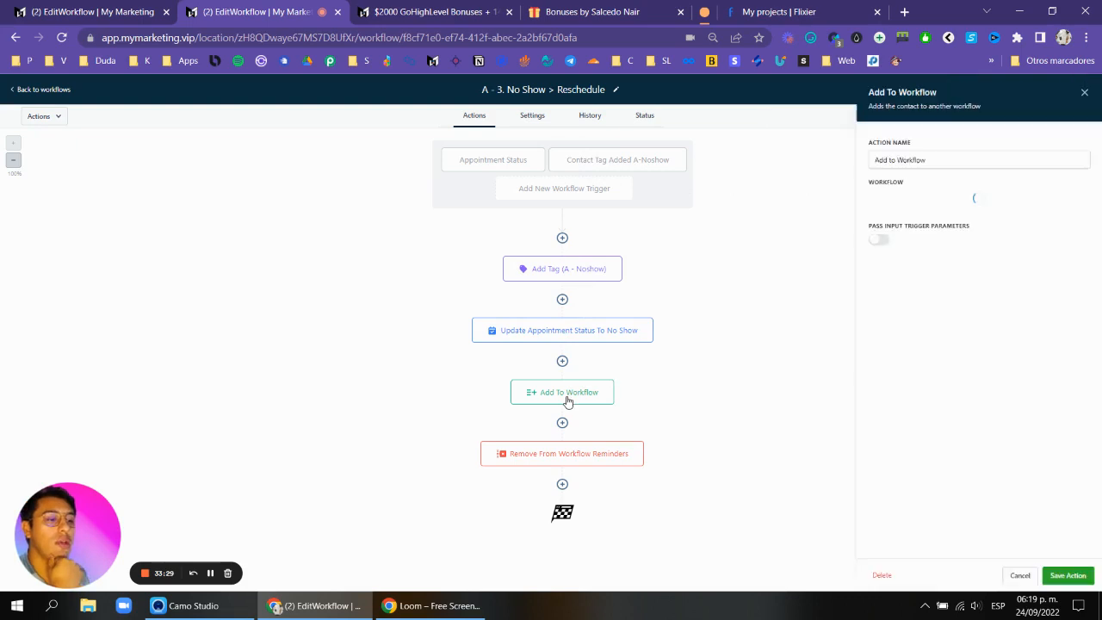
click(1084, 93)
click(43, 89)
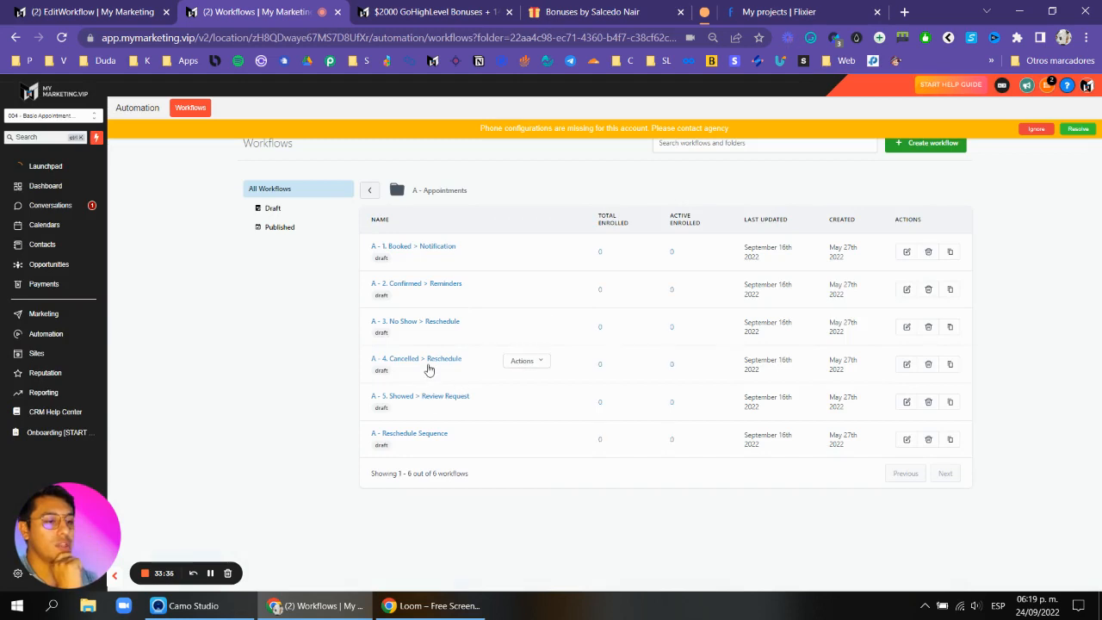
Open the A - 5. Showed > Review Request workflow, inspect both of its triggers, and return to the workflows list.
click(435, 398)
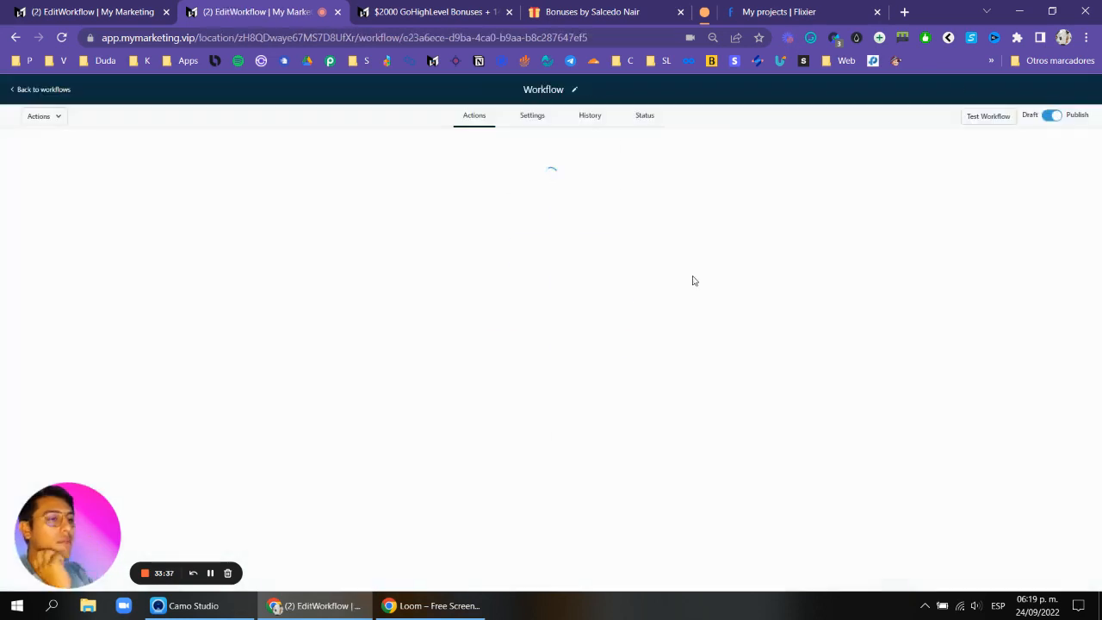
click(564, 162)
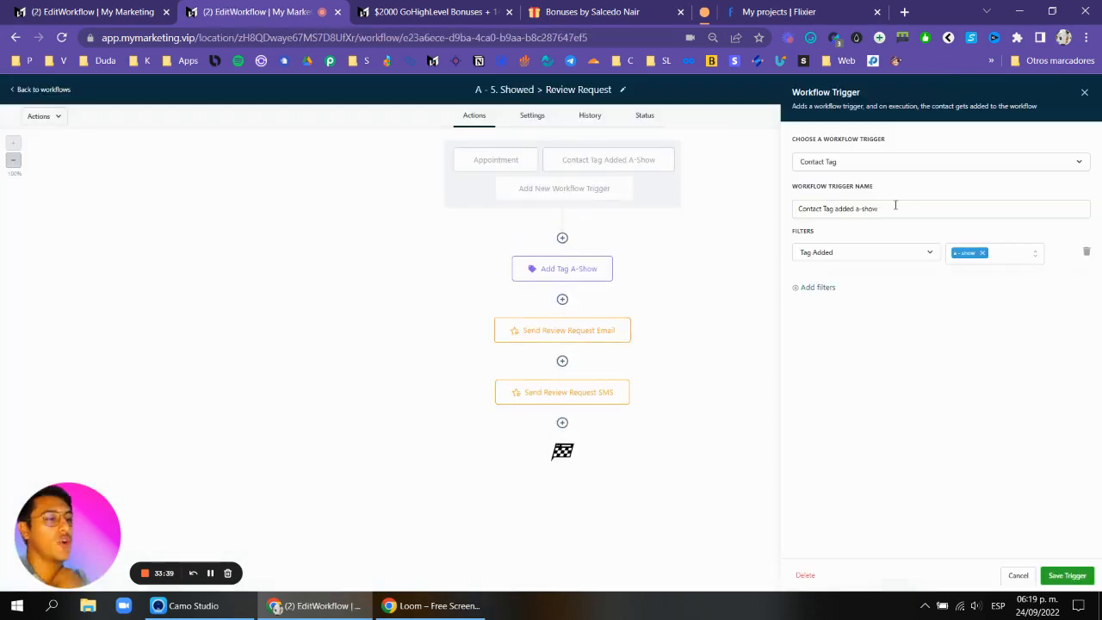
click(1086, 95)
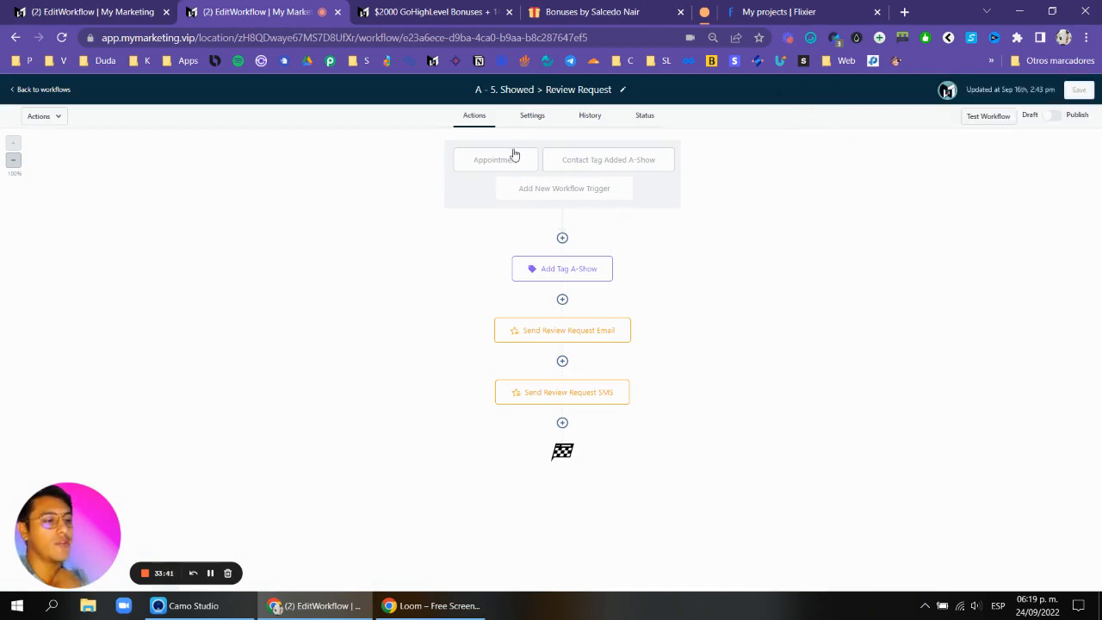
click(512, 155)
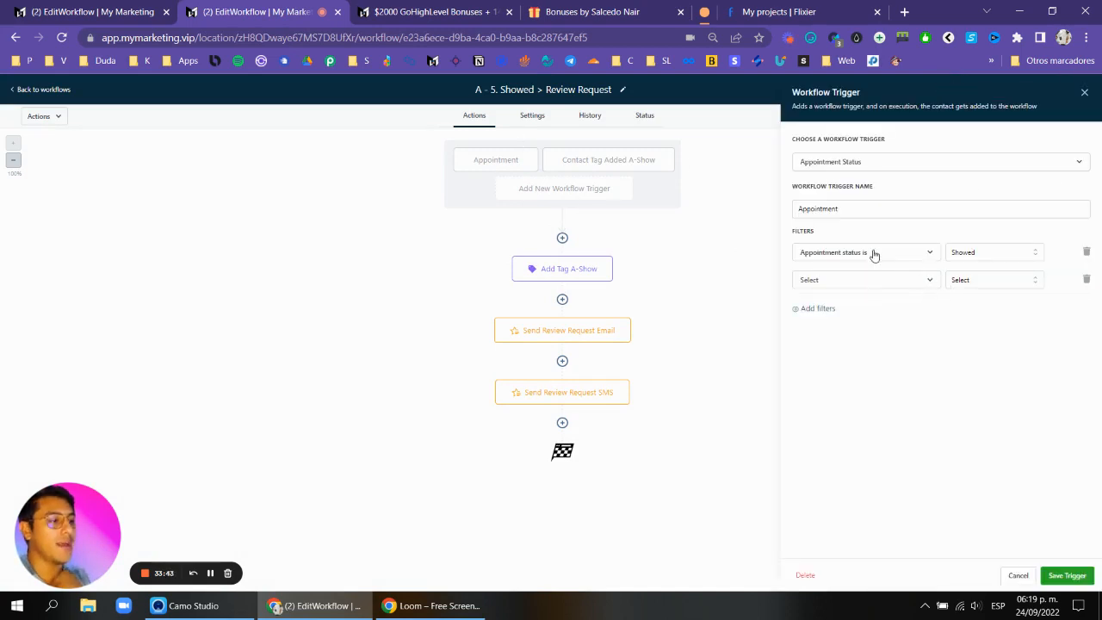
click(814, 281)
click(1084, 93)
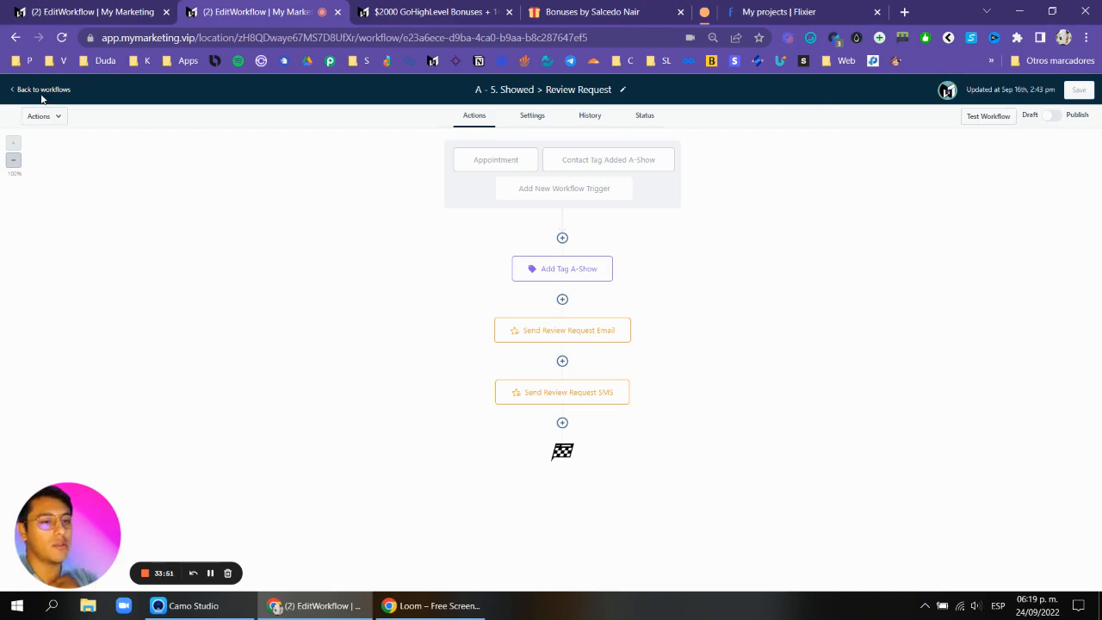
click(16, 90)
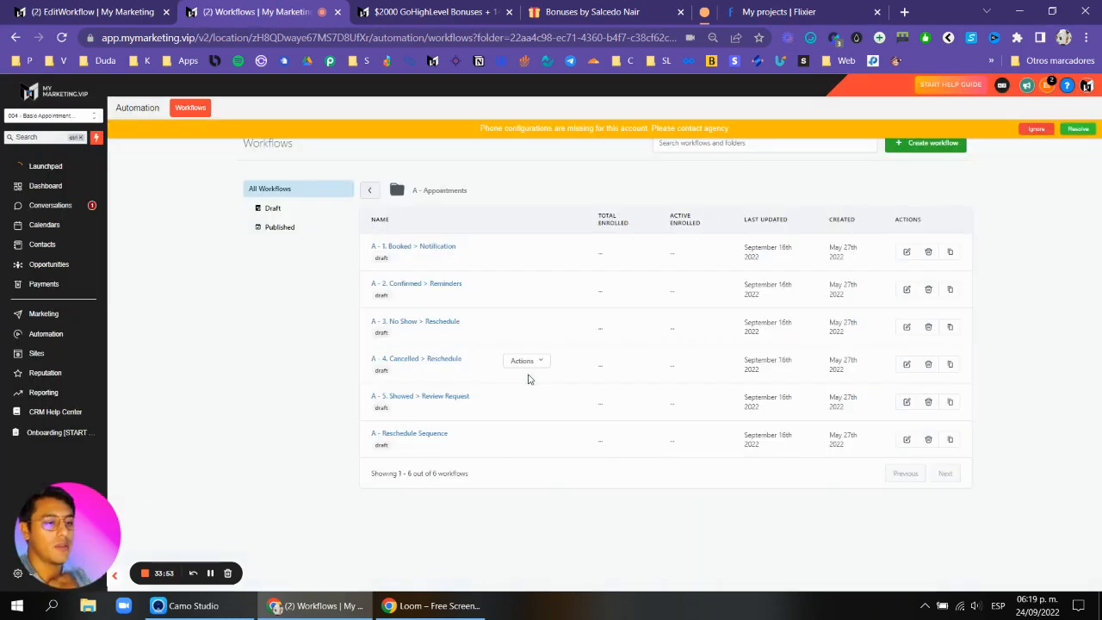
Open the A - Reschedule Sequence workflow, review and save its Email 1 action, and return to the workflows list.
click(420, 433)
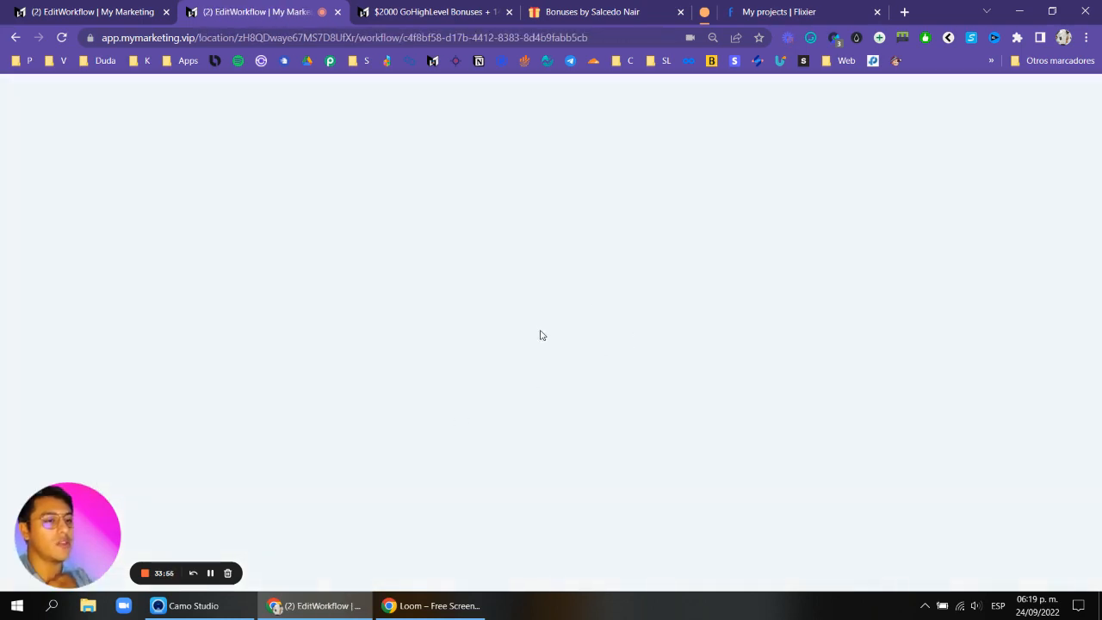
click(570, 241)
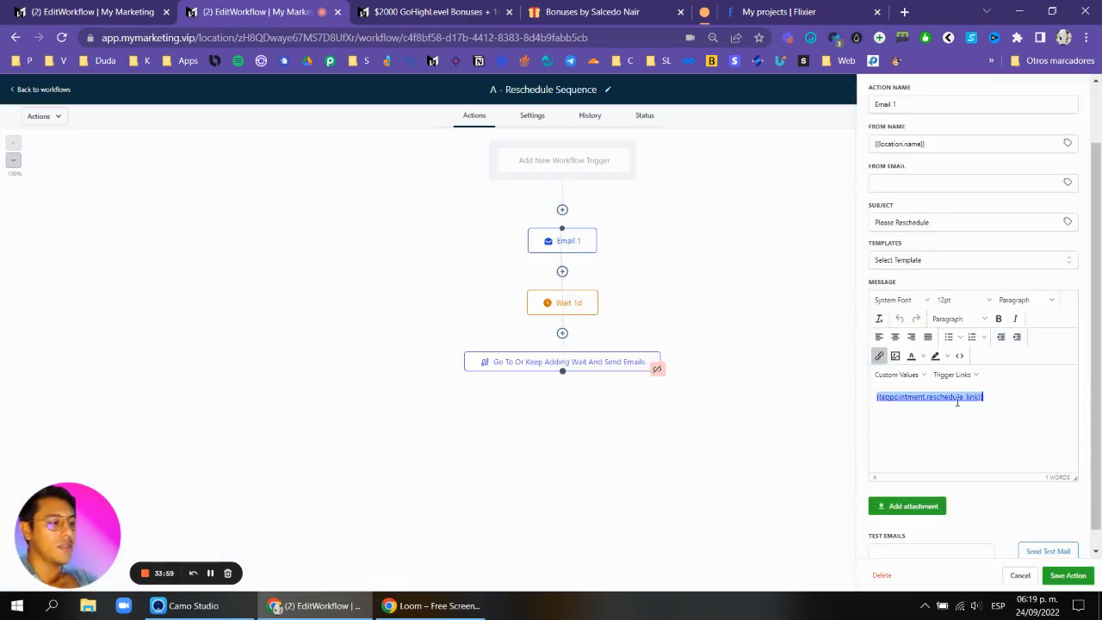
click(1068, 575)
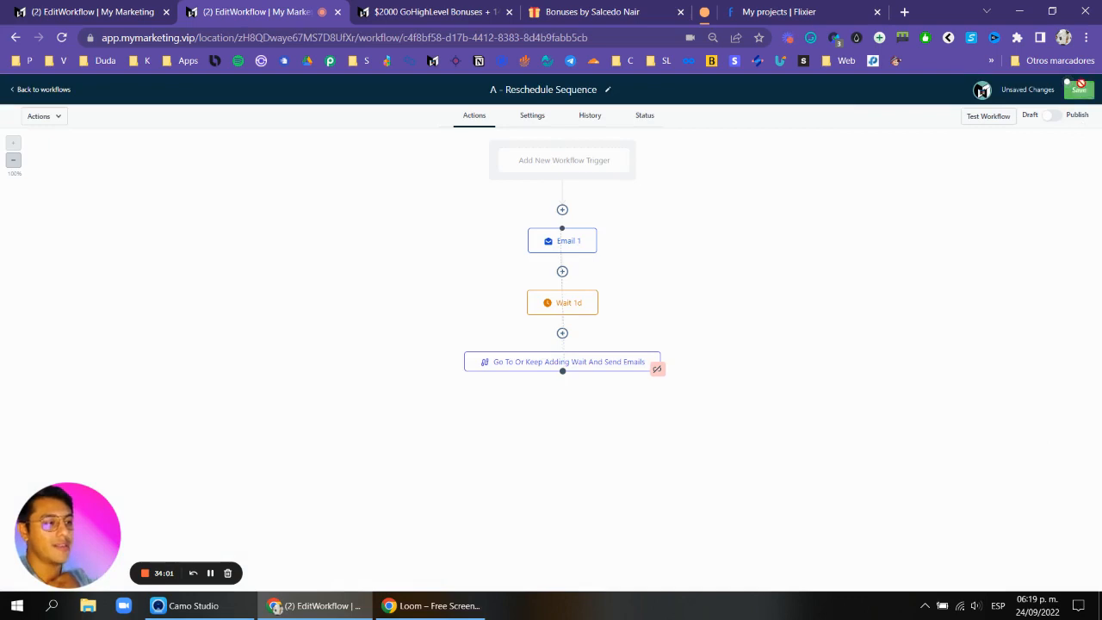
click(43, 89)
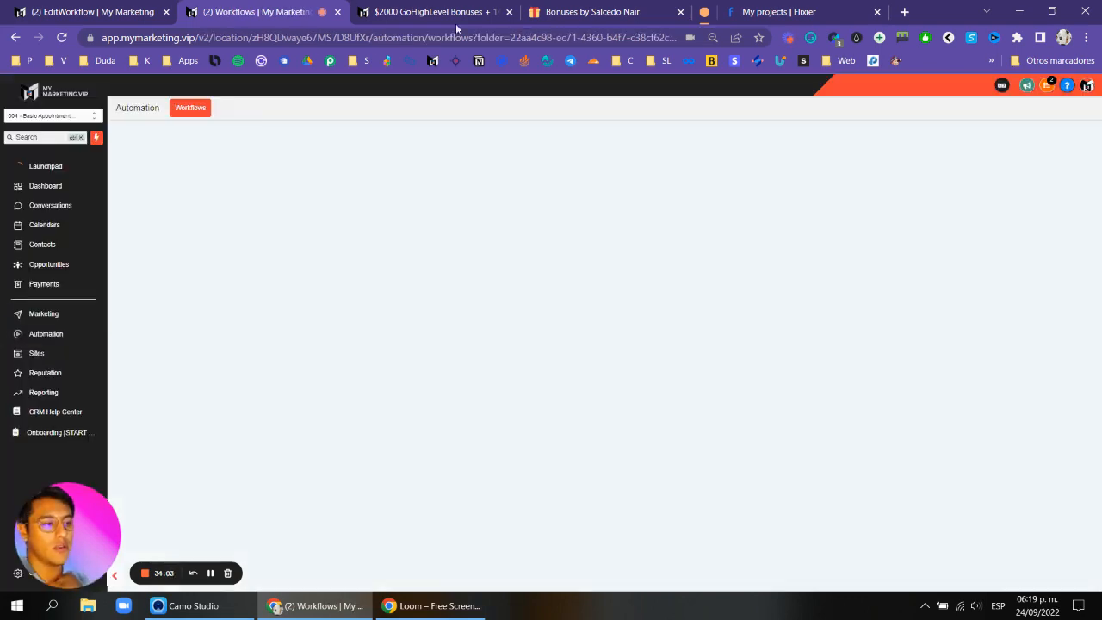
Switch to the GoHighLevel bonuses page tab and read the small business bonus's list of included workflows.
click(435, 12)
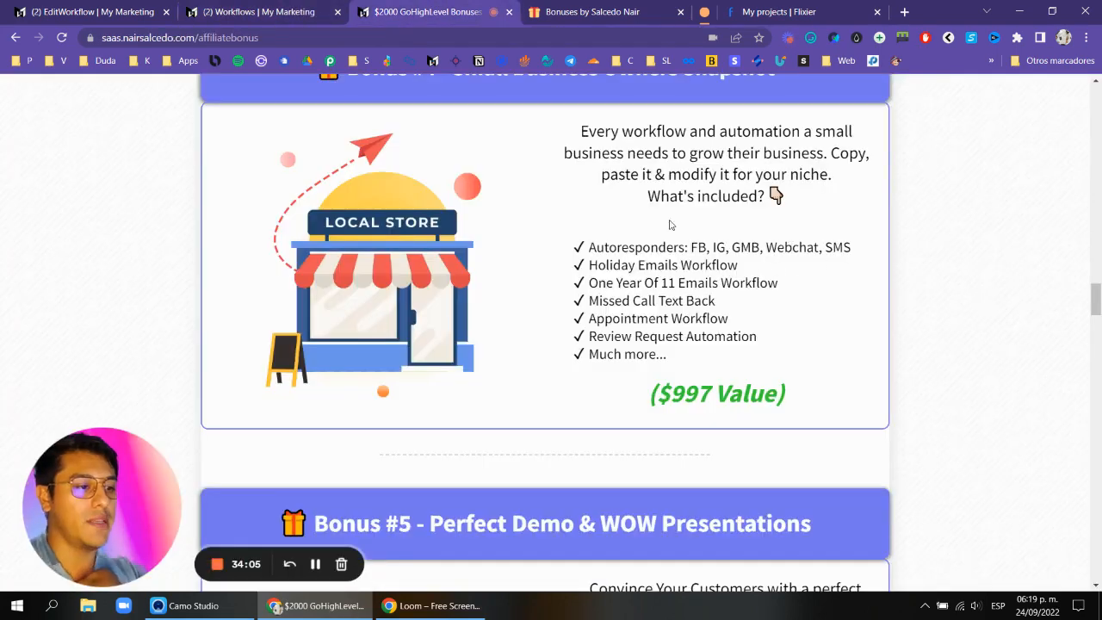
scroll(689, 233, up, 1)
scroll(689, 200, down, 1)
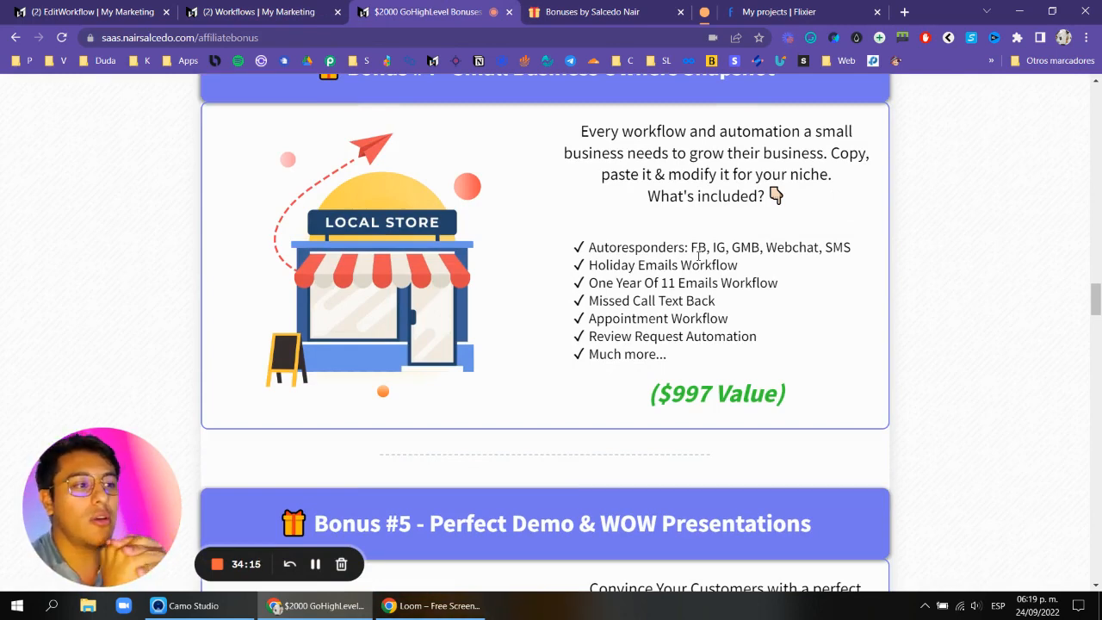
scroll(699, 256, up, 15)
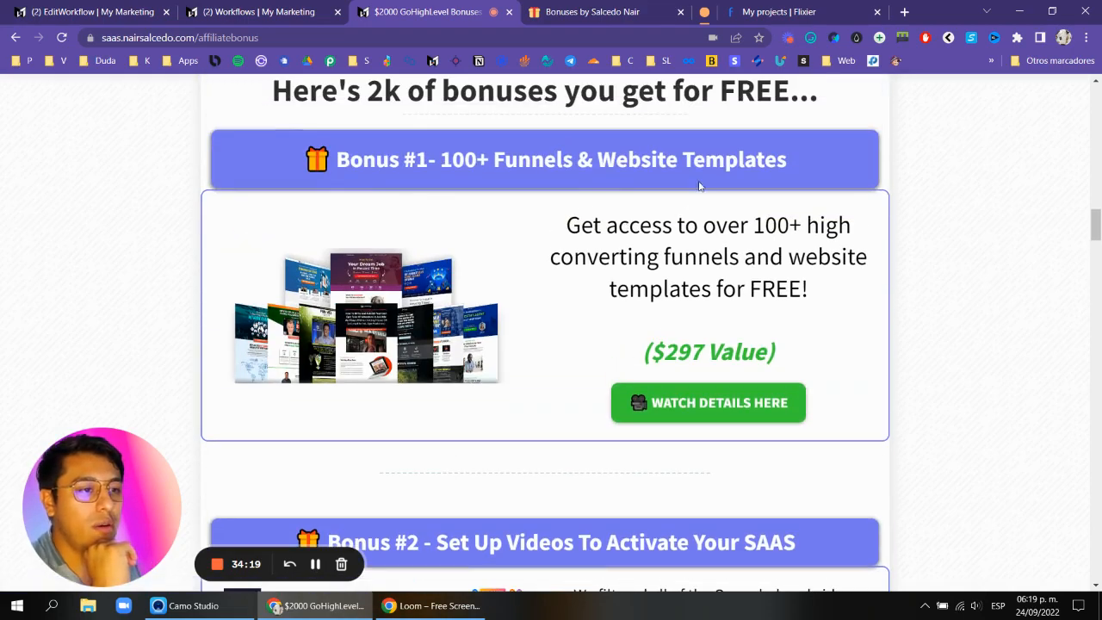
scroll(833, 225, down, 14)
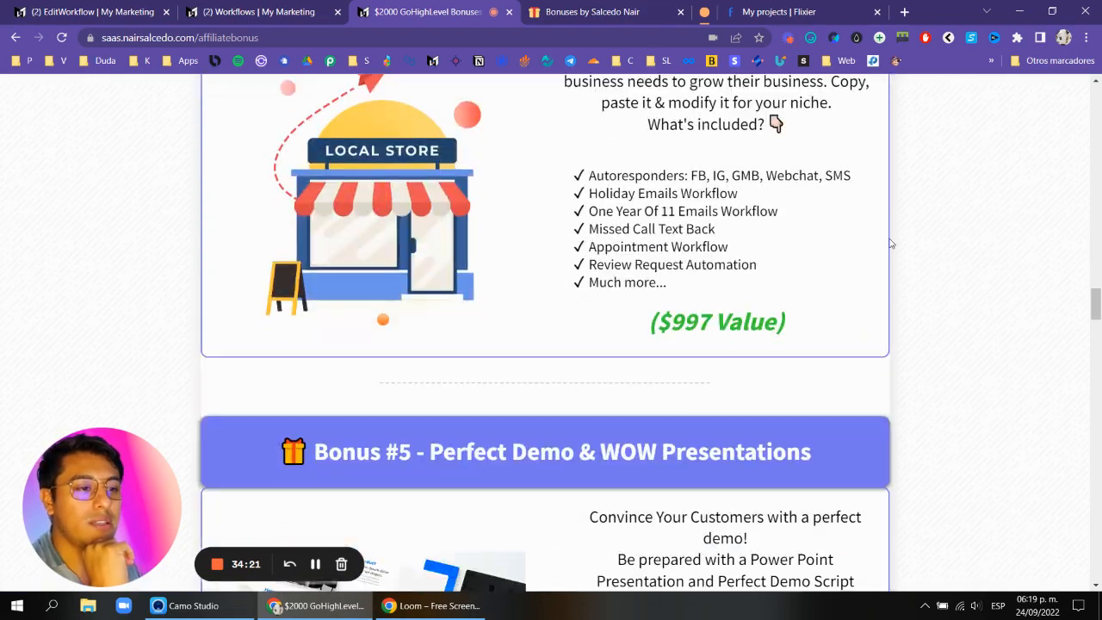